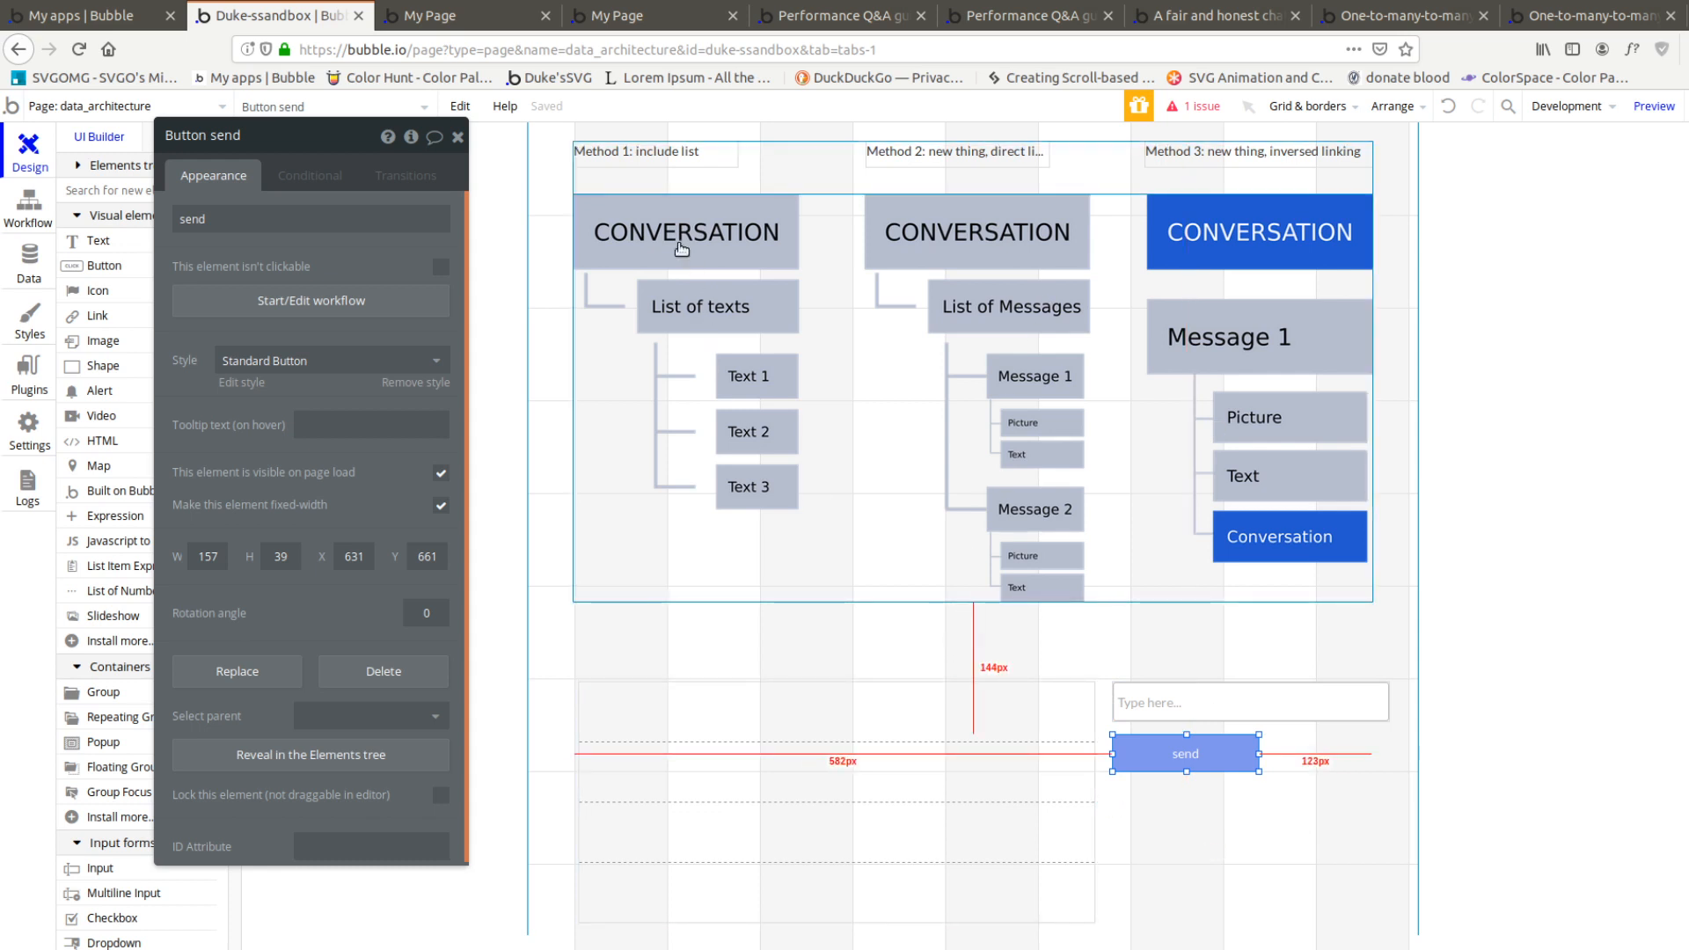
Compare the three conversation data methods with the Performance Q&A guide's advice, and examine the message input and send button
click(458, 138)
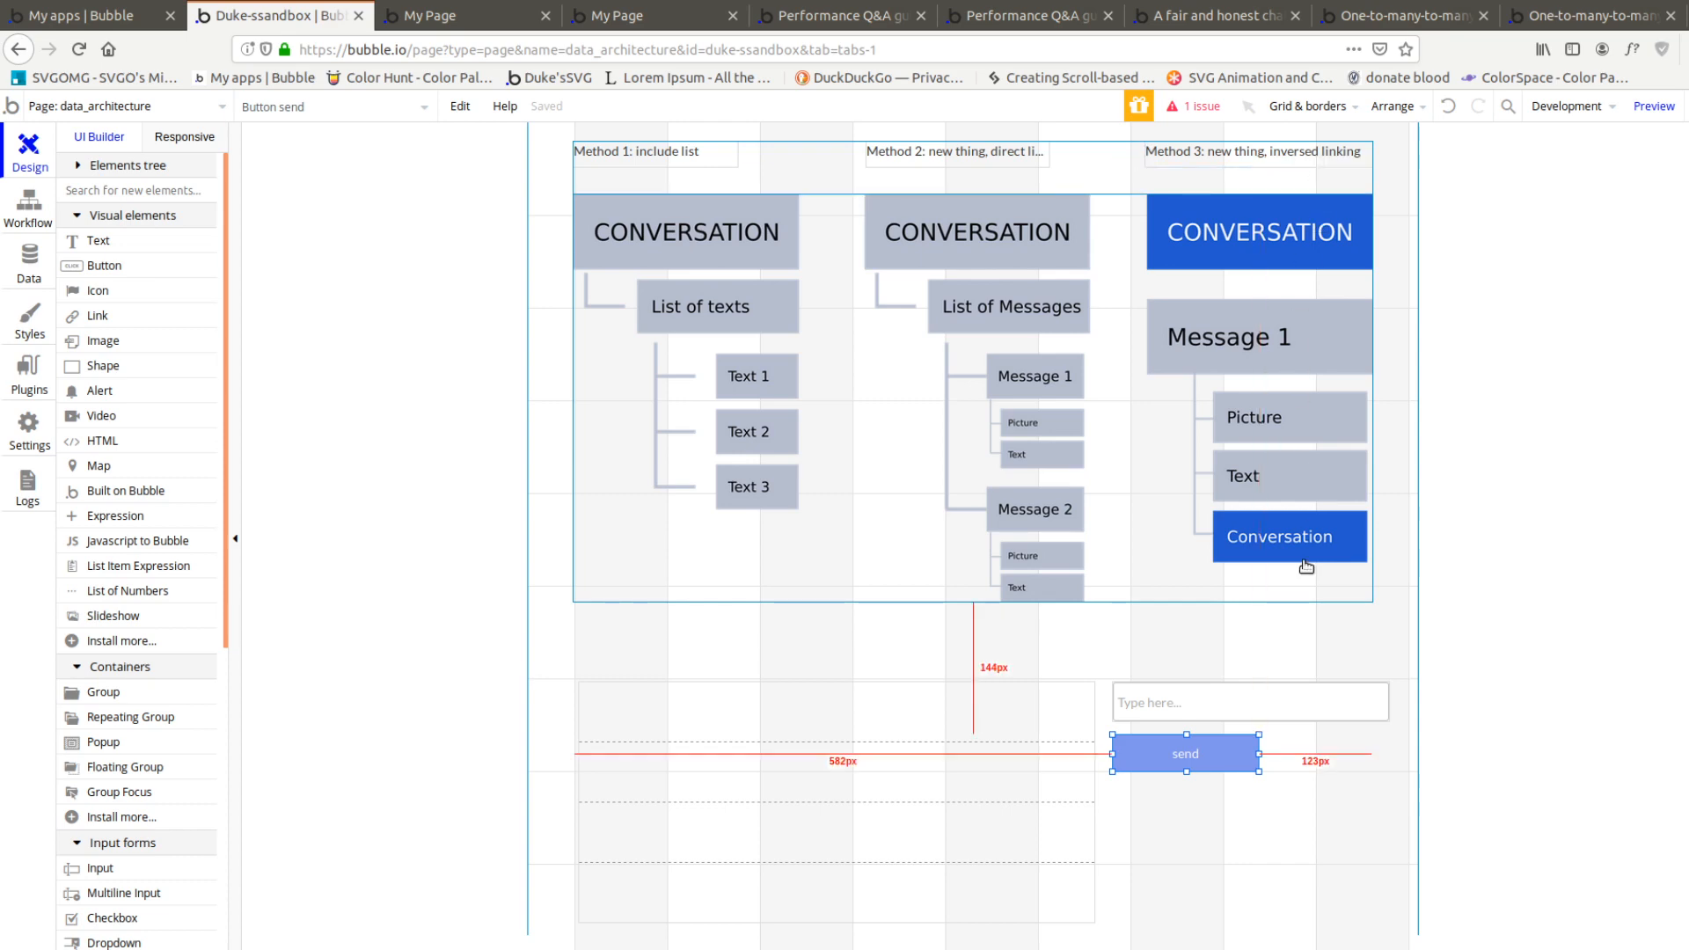
click(820, 21)
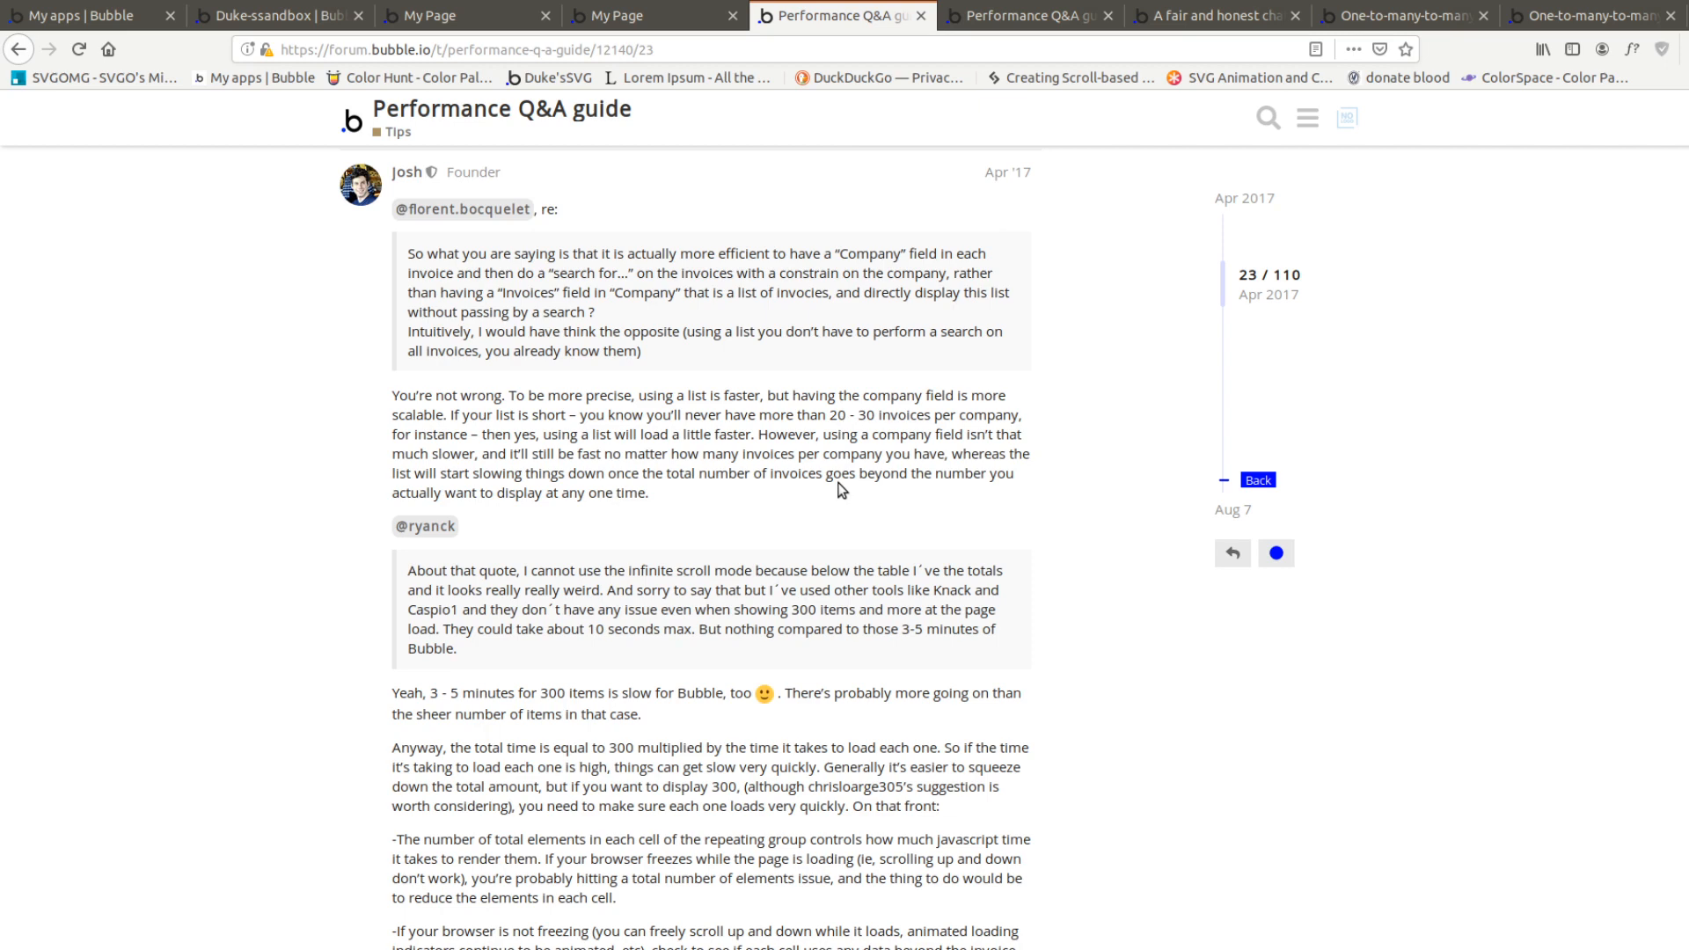
click(268, 15)
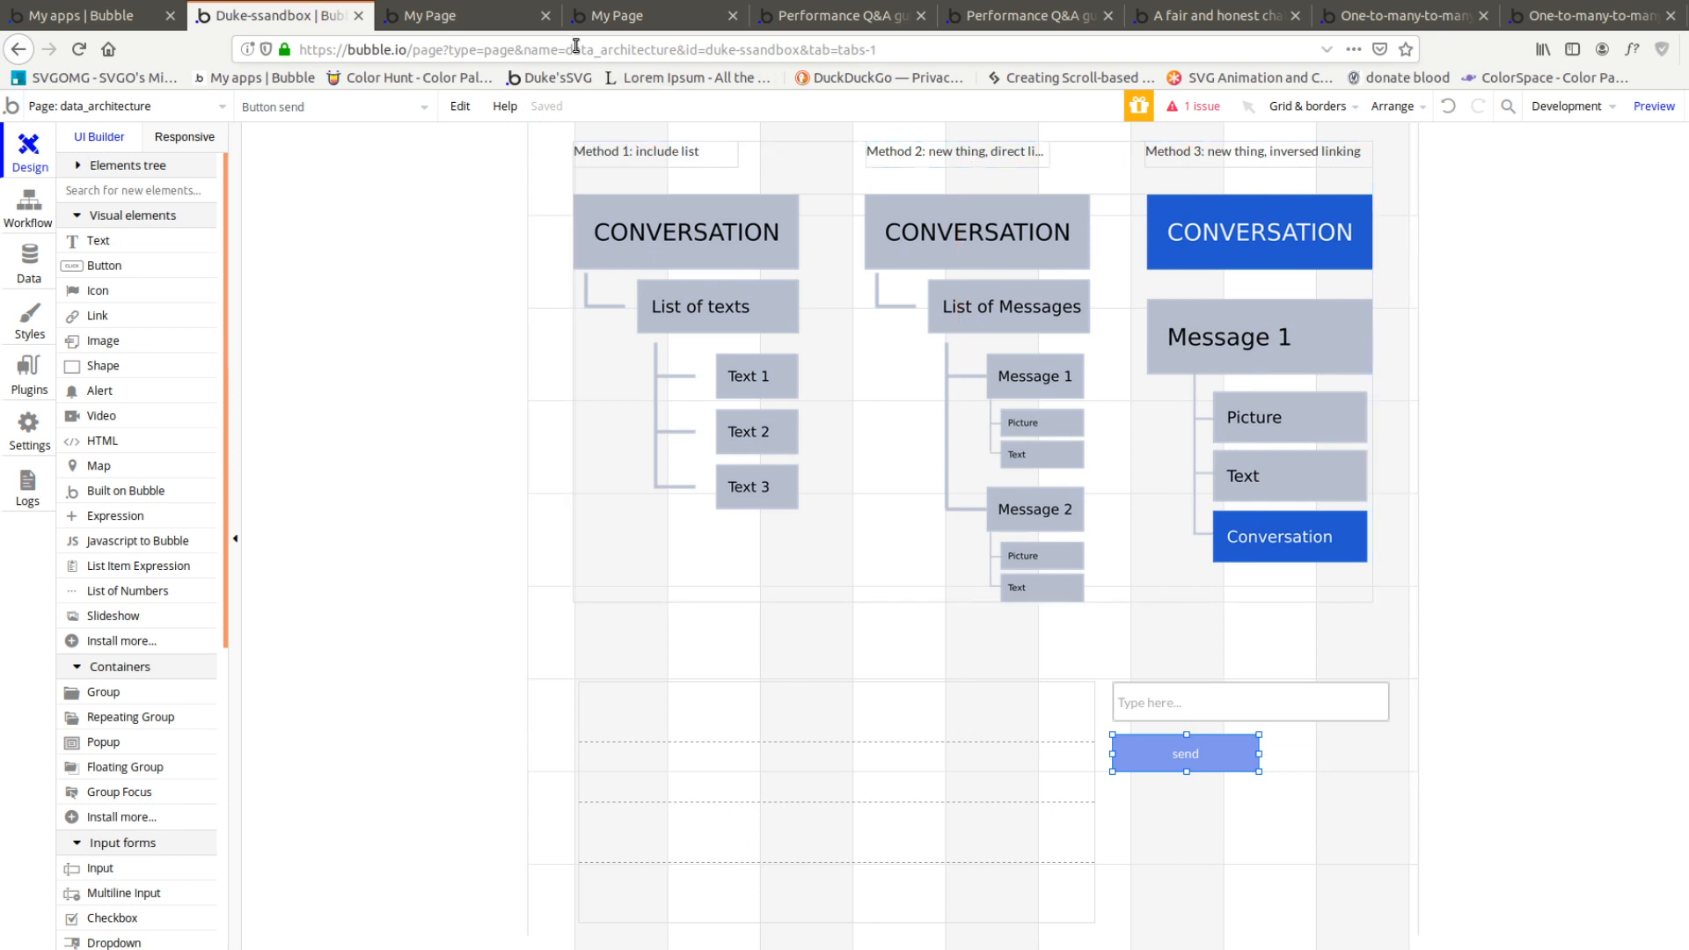
click(500, 26)
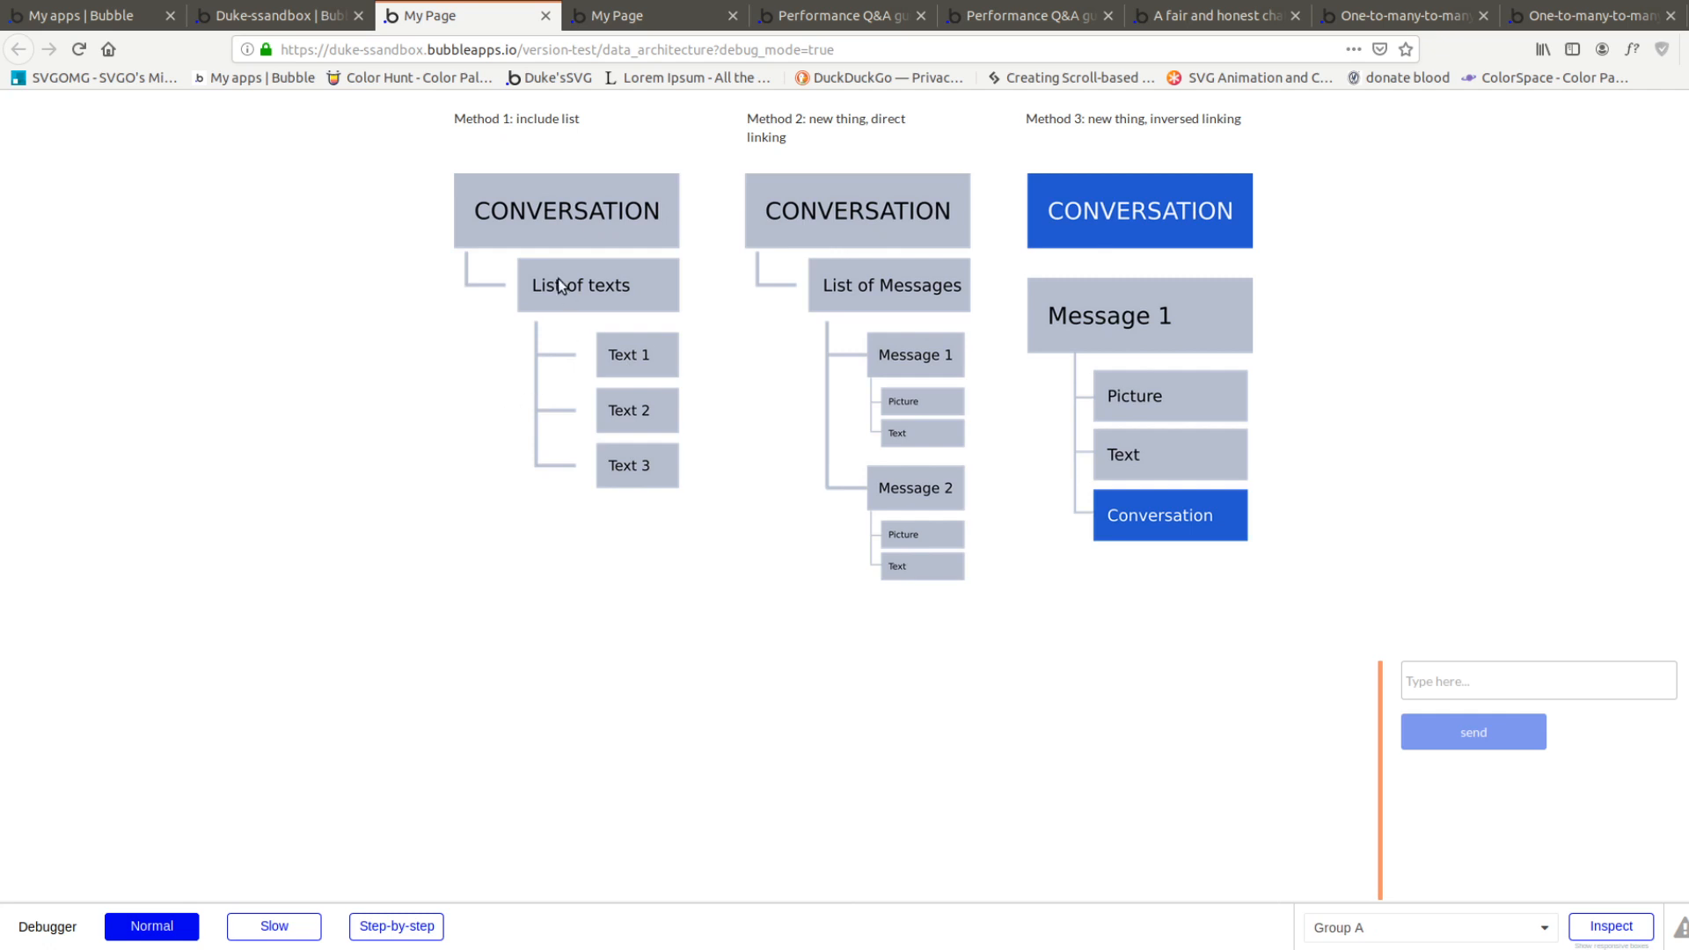
drag(450, 118, 576, 121)
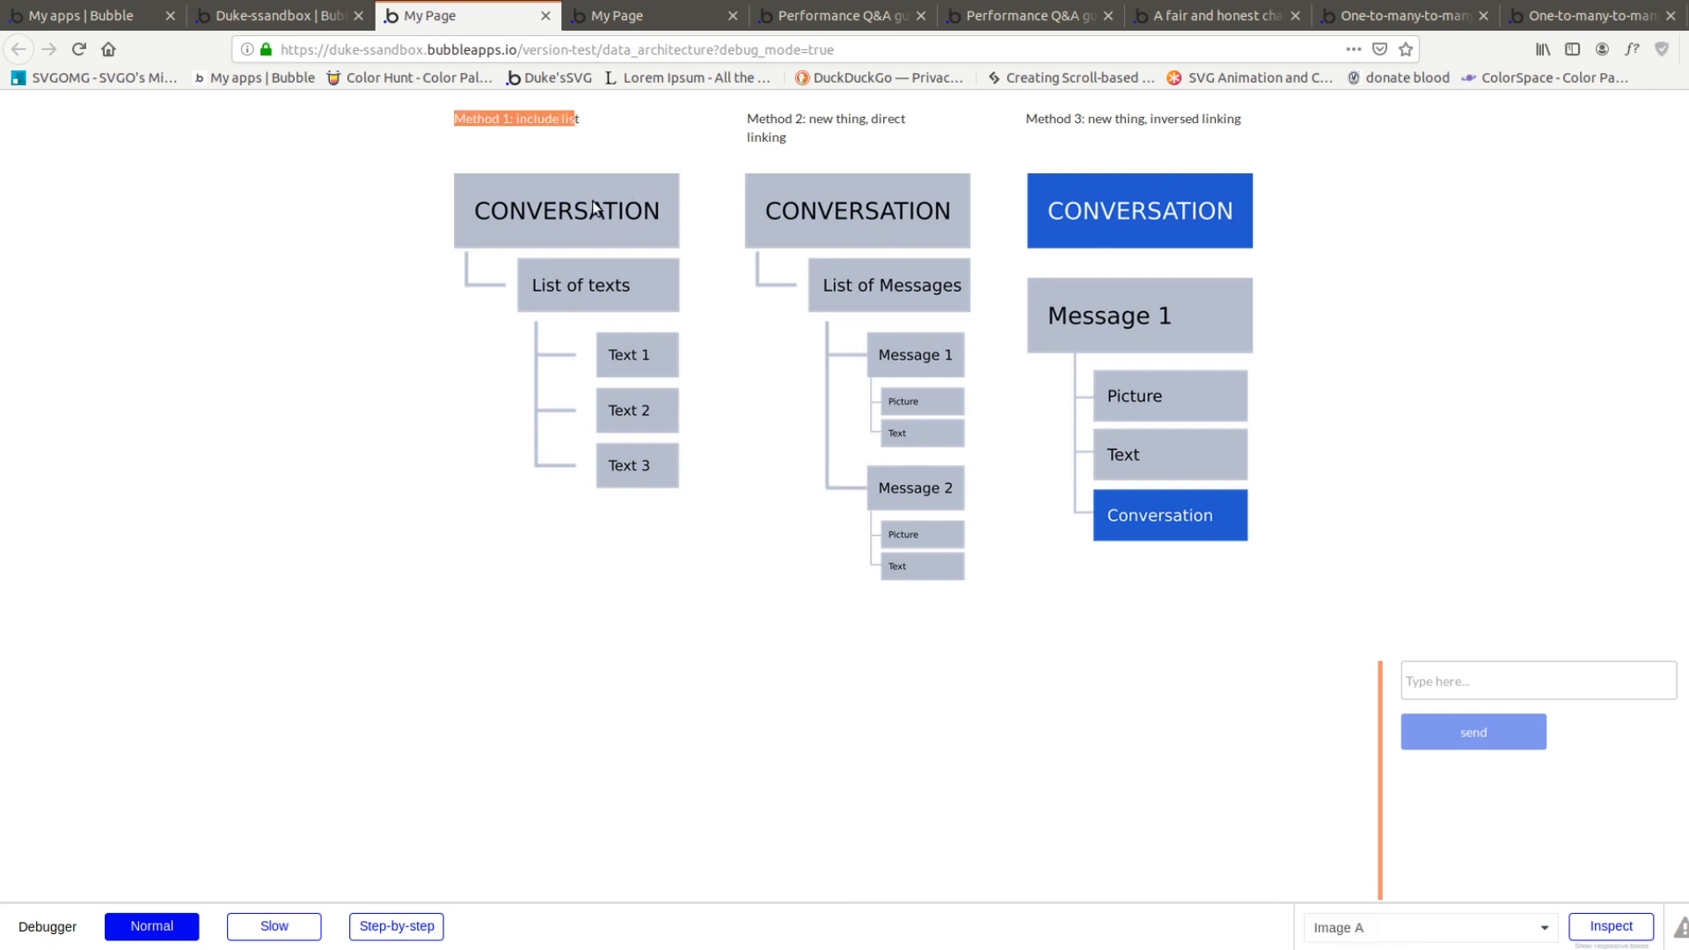
click(303, 16)
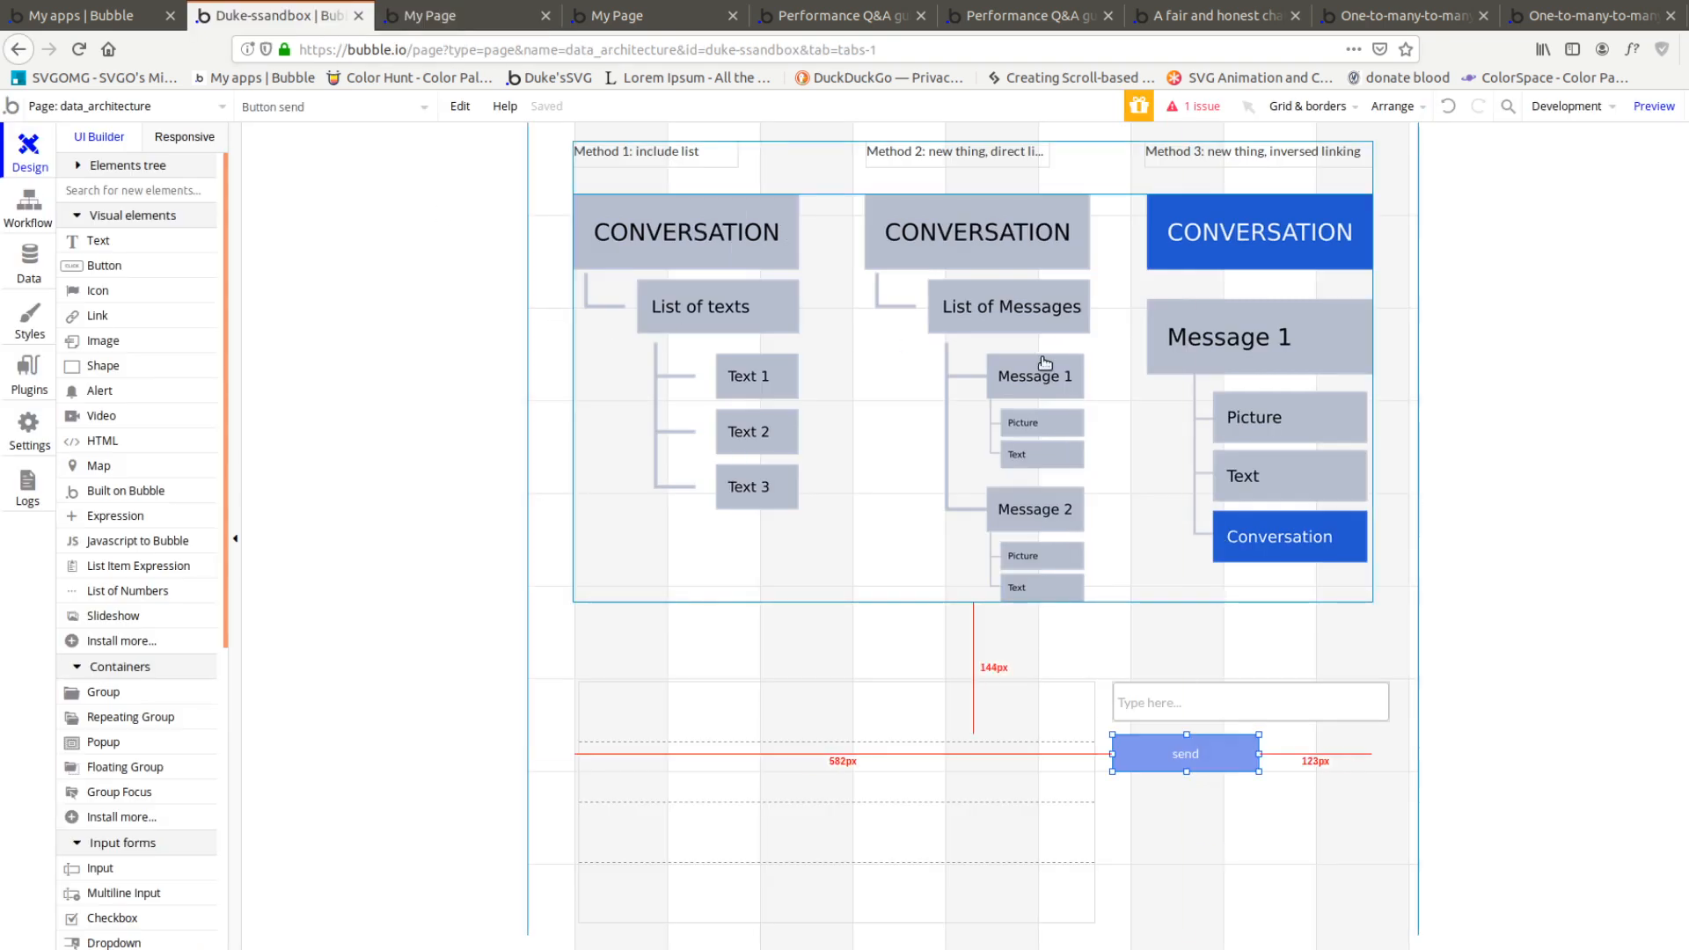
scroll(1045, 363, down, 4)
click(1157, 388)
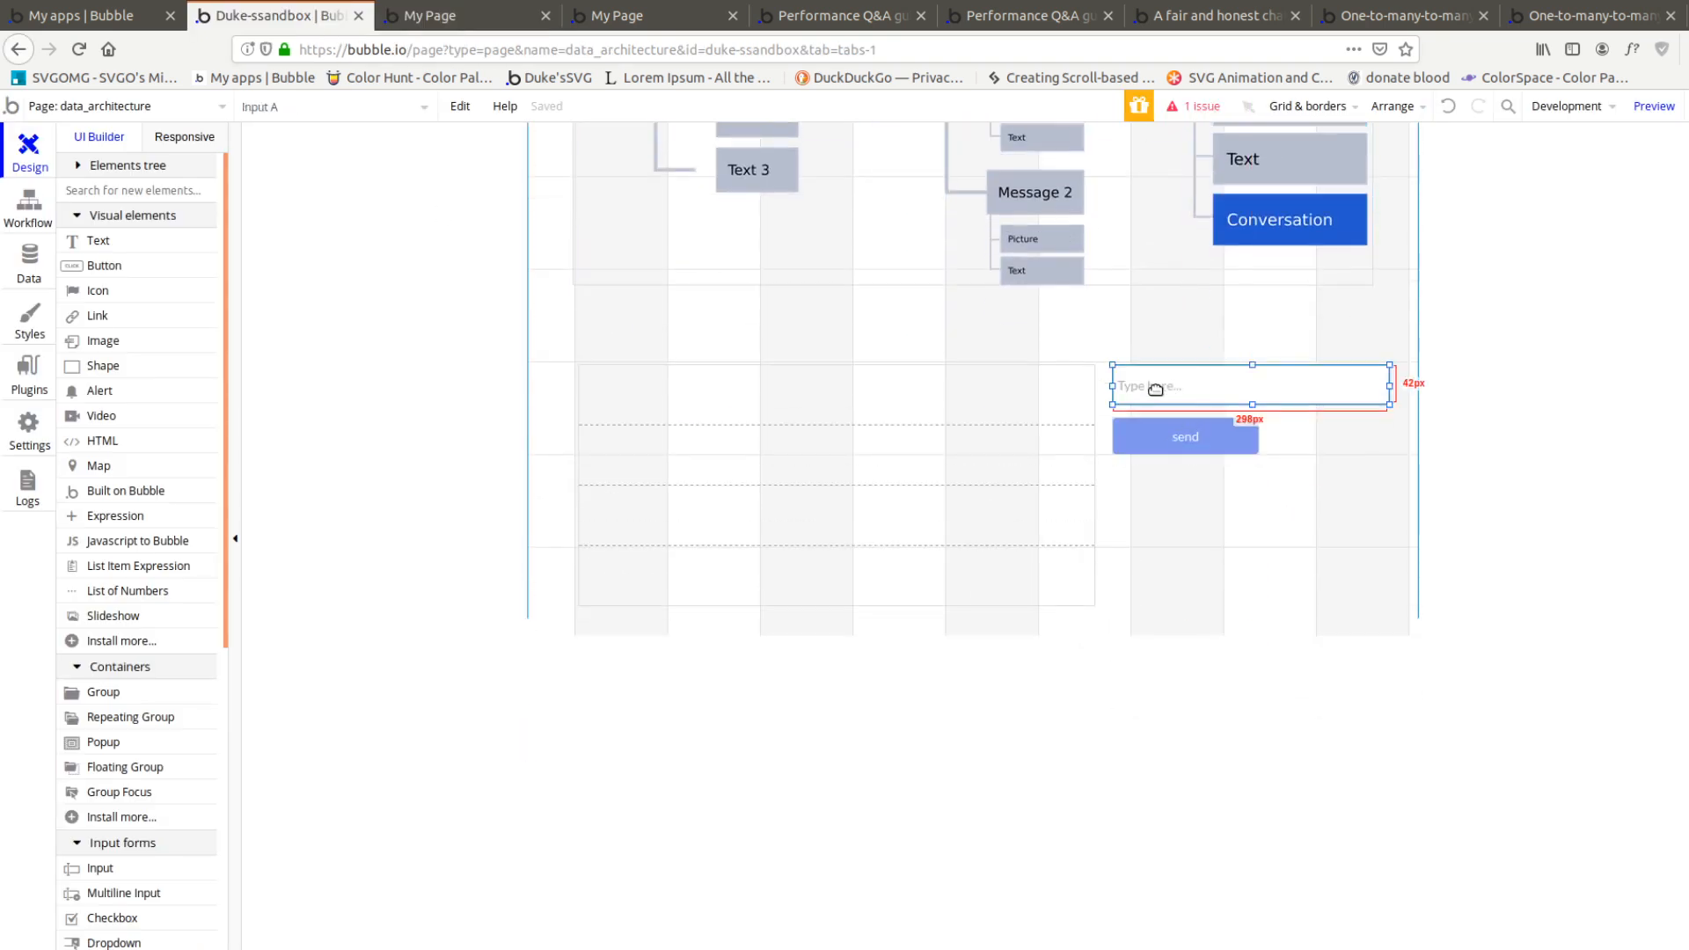
click(1148, 436)
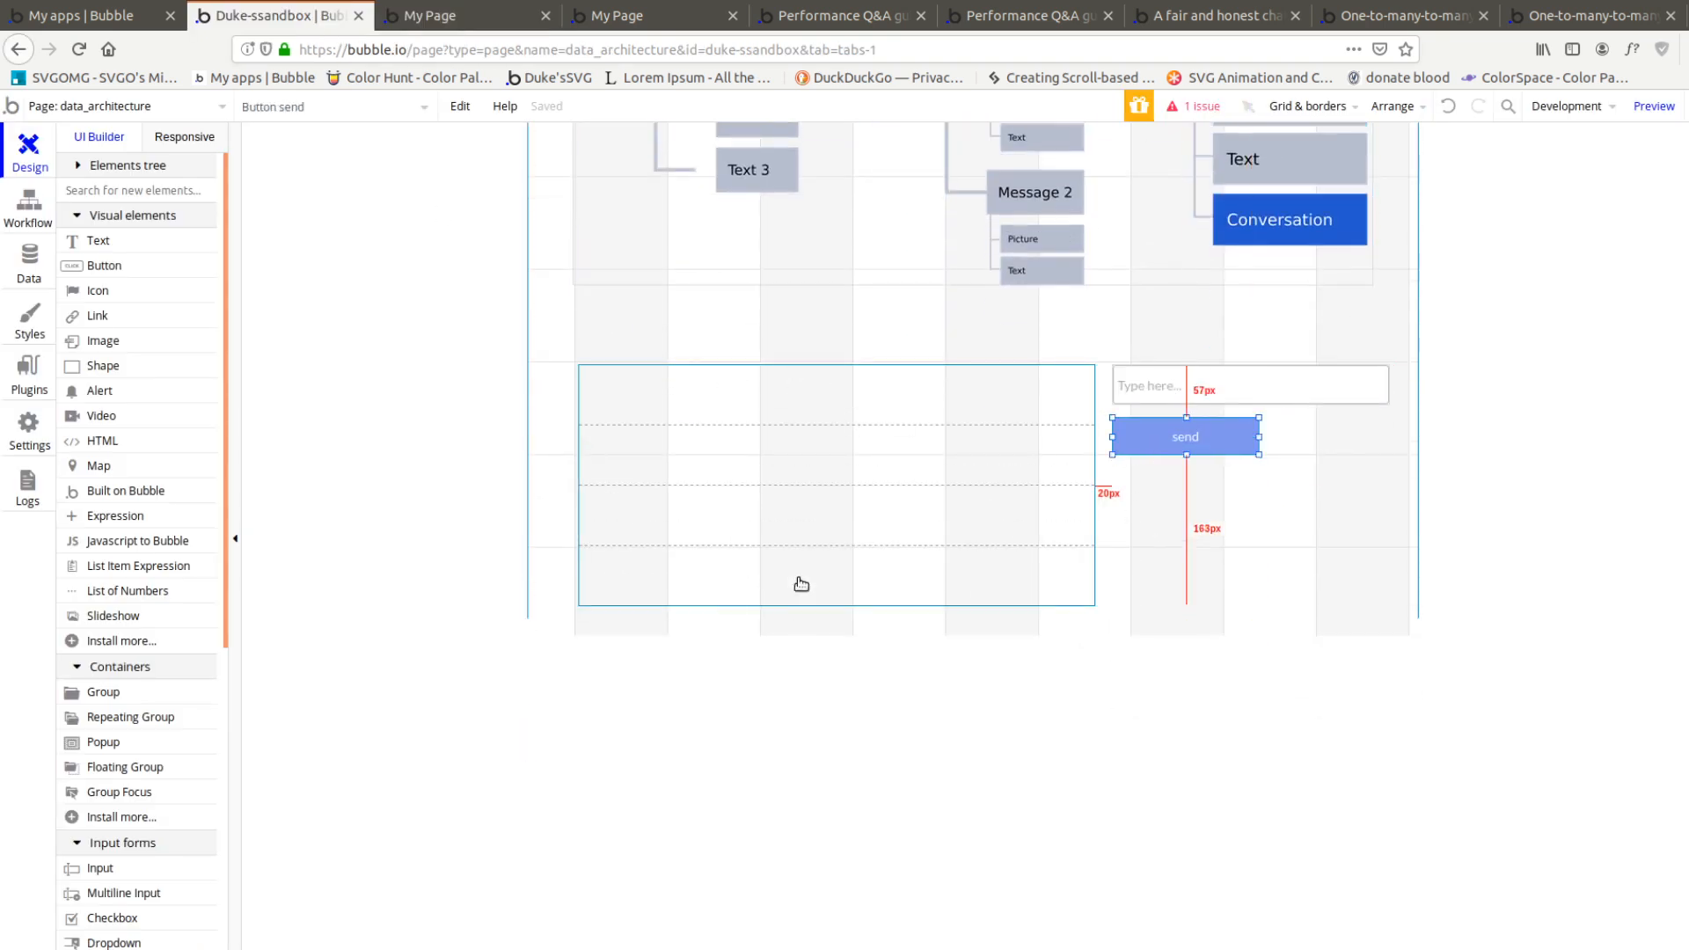
Create a new custom data type named Conversation in the app's database
click(29, 207)
click(36, 272)
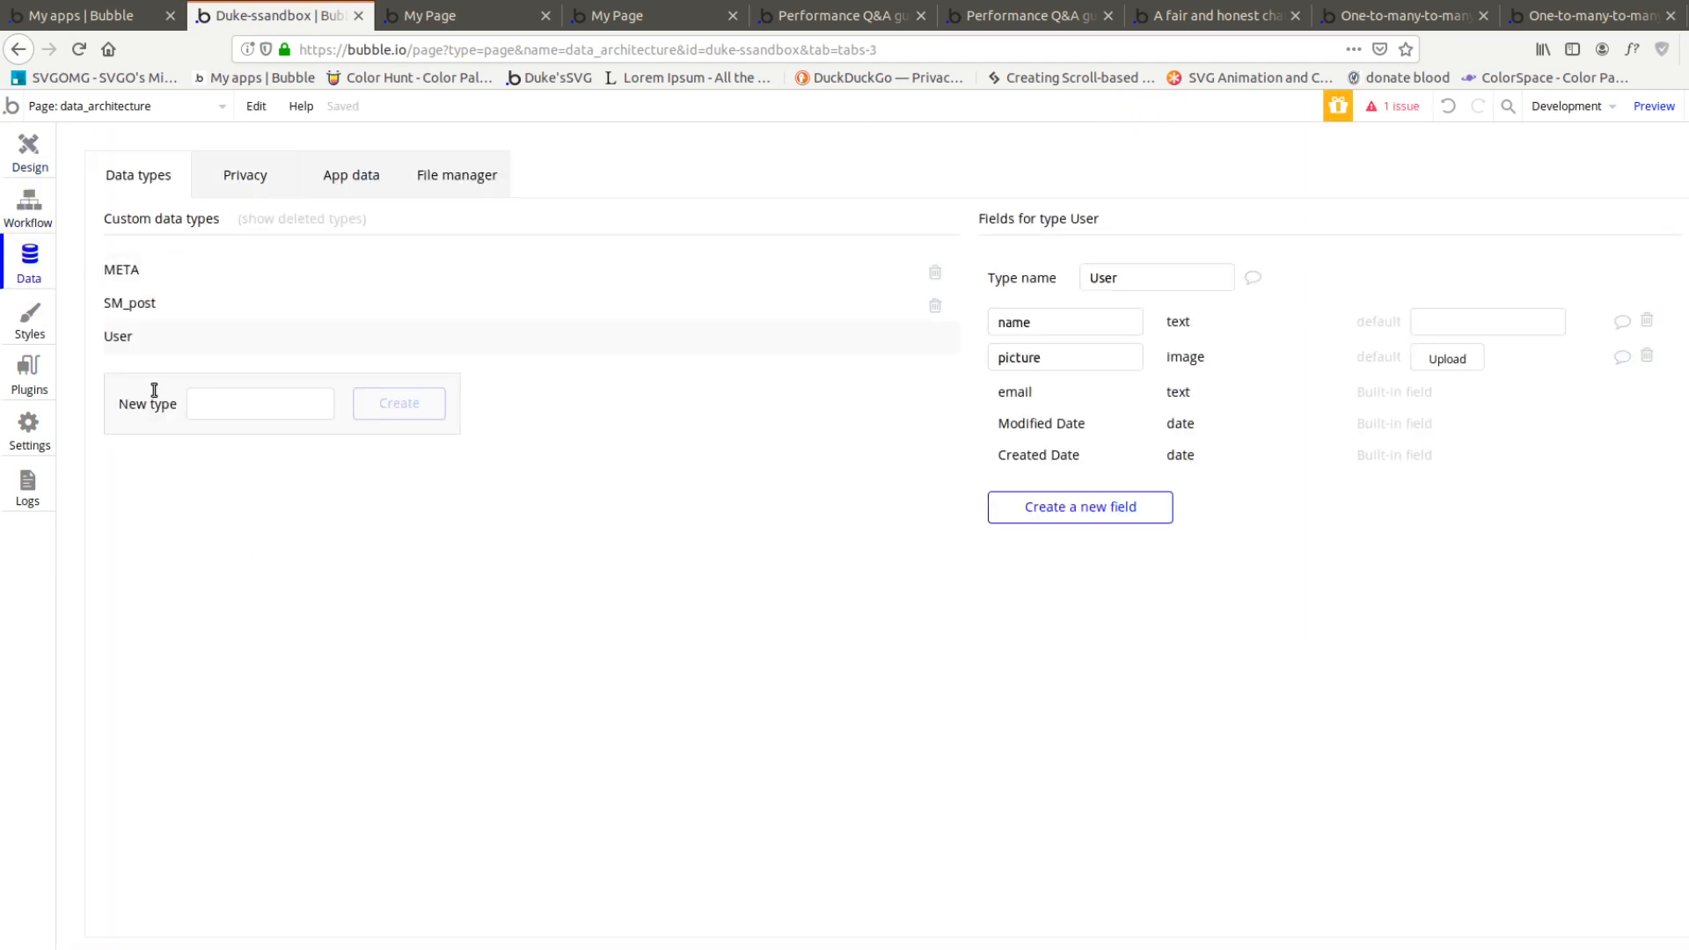
click(260, 404)
text(Conversation)
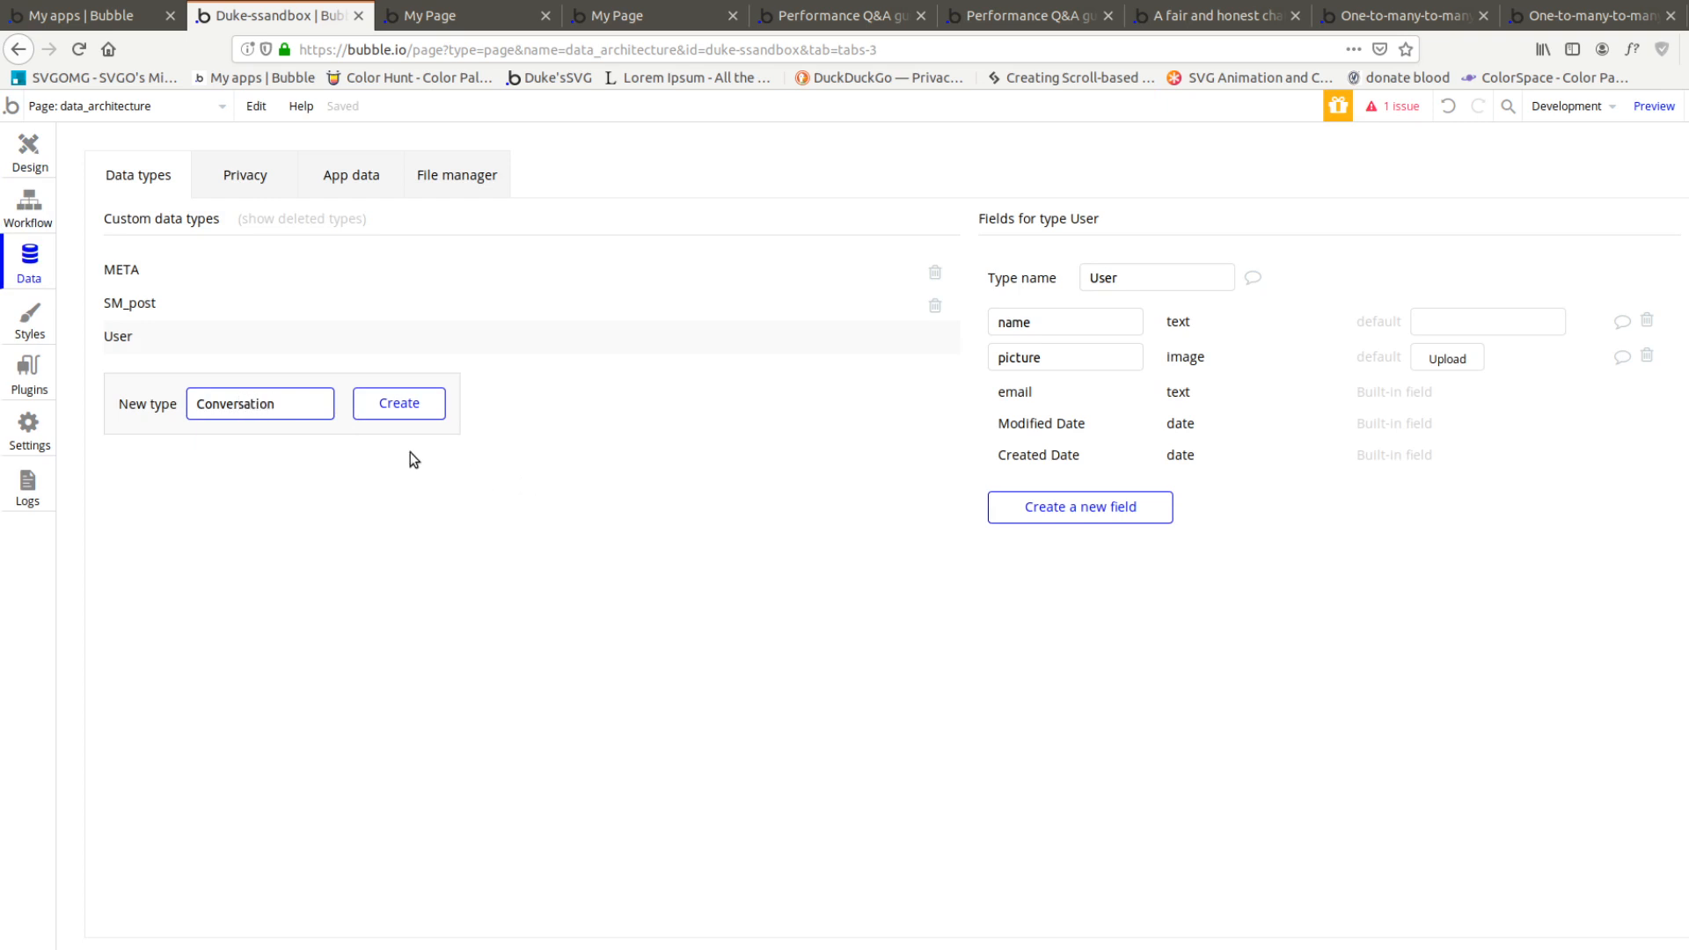
click(400, 405)
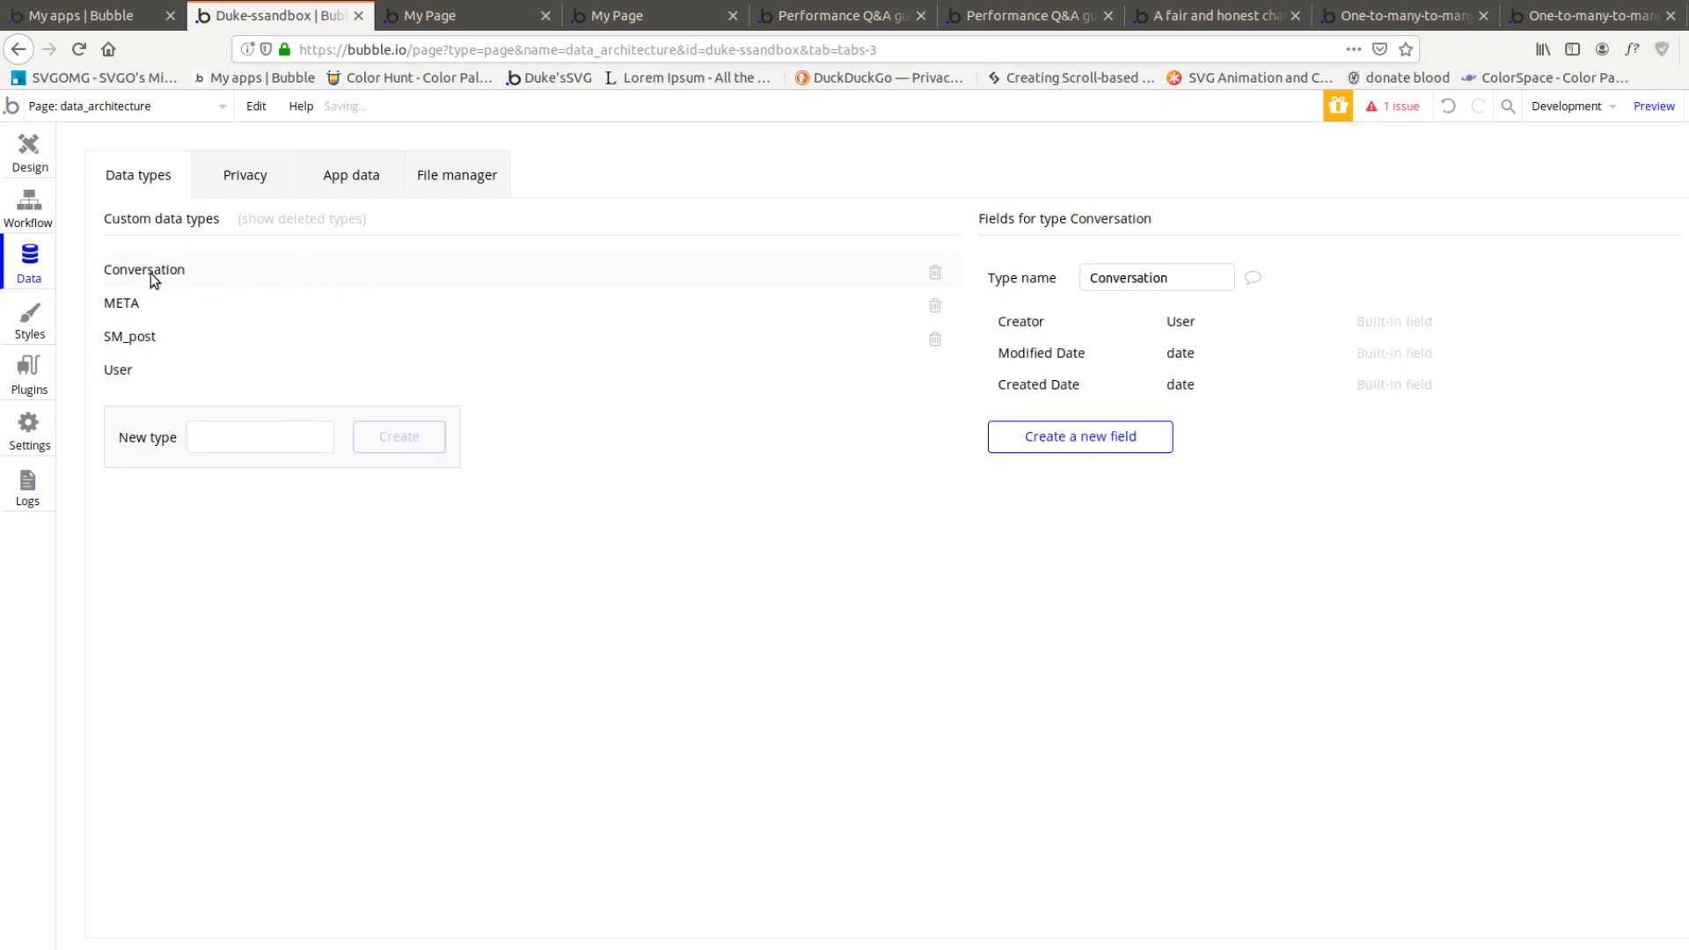
Add a field named "texts" to the Conversation type, with field type text and multiple entries allowed
click(1040, 437)
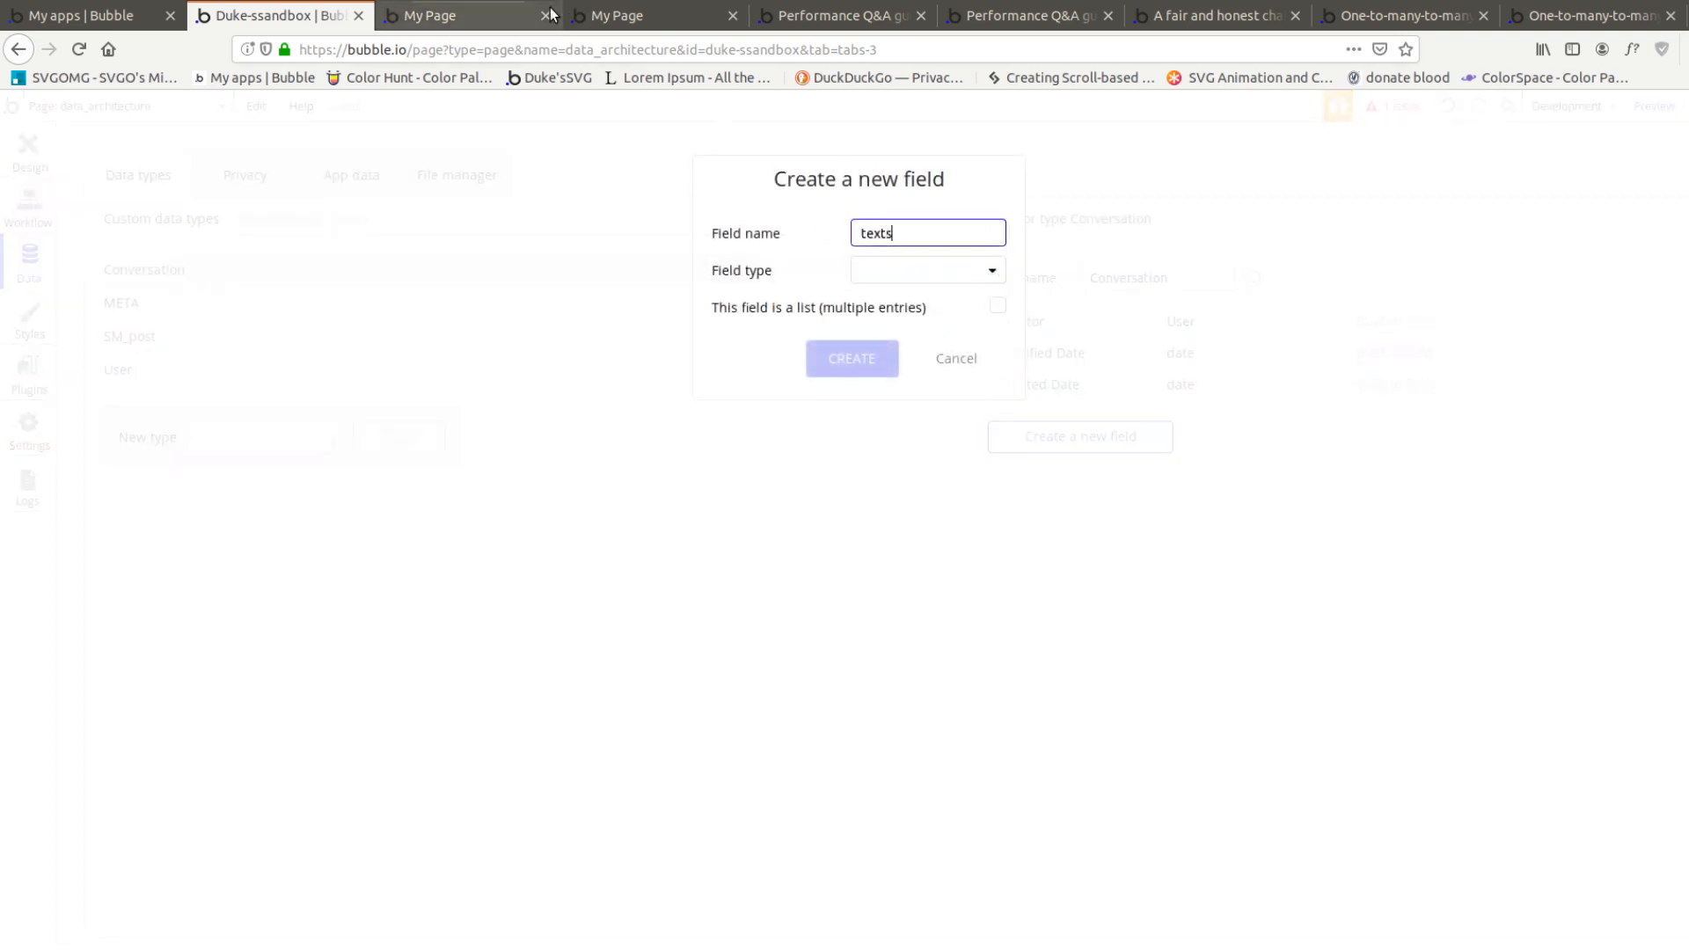
click(467, 15)
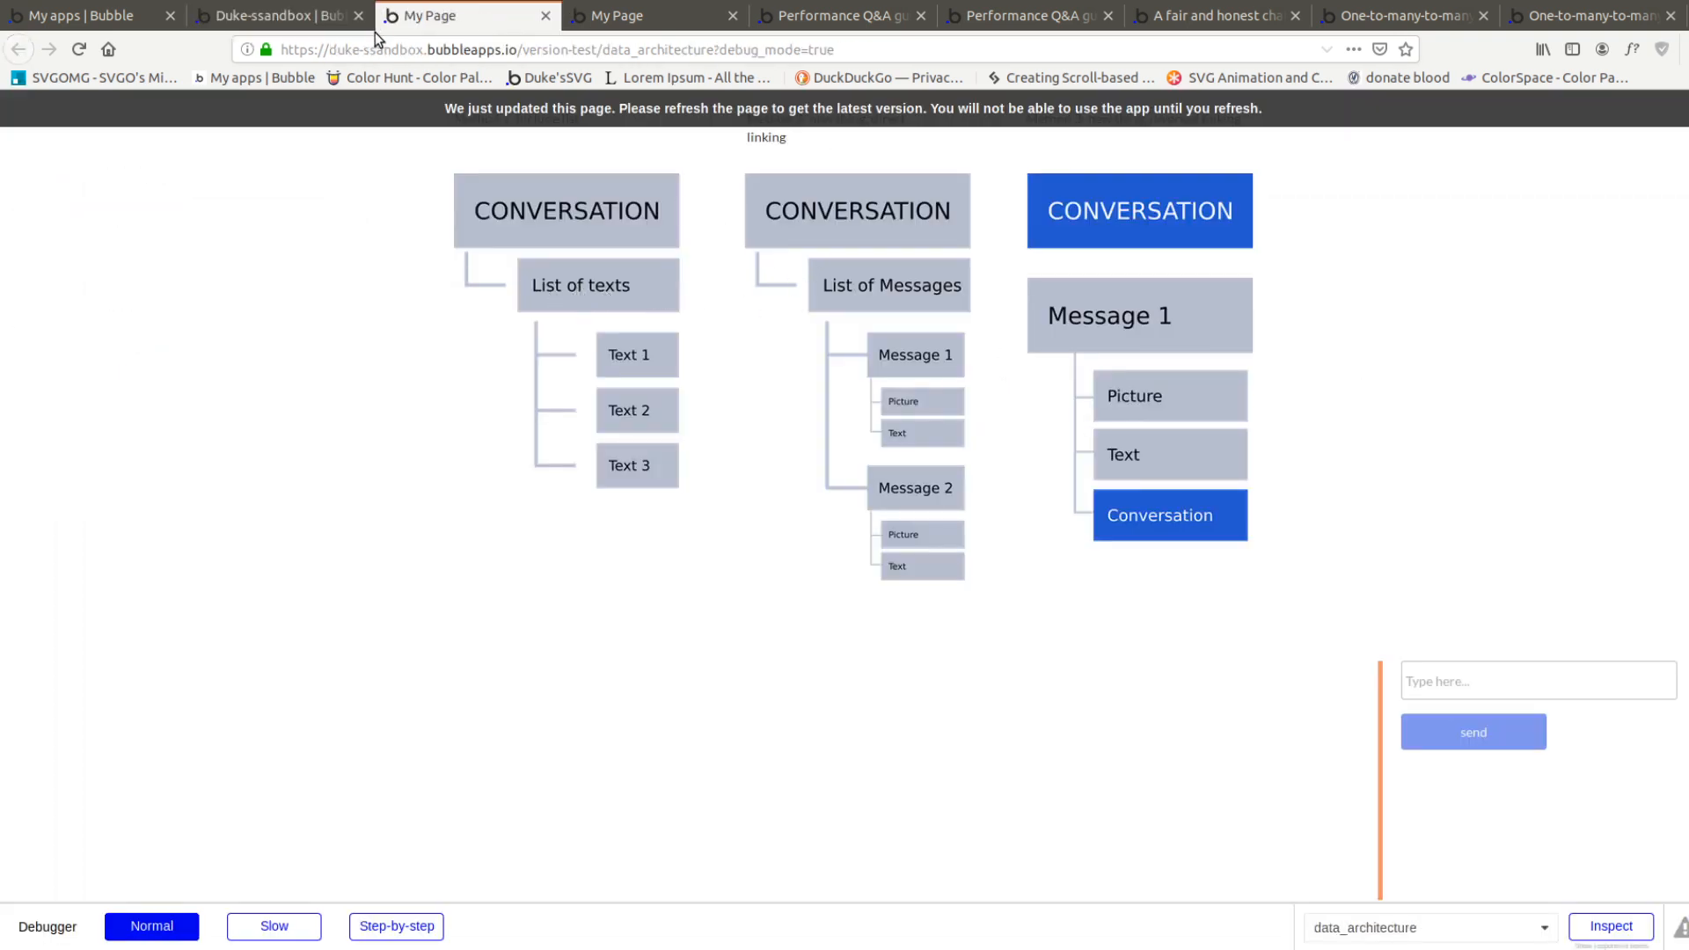
click(317, 18)
key(ctrl+w)
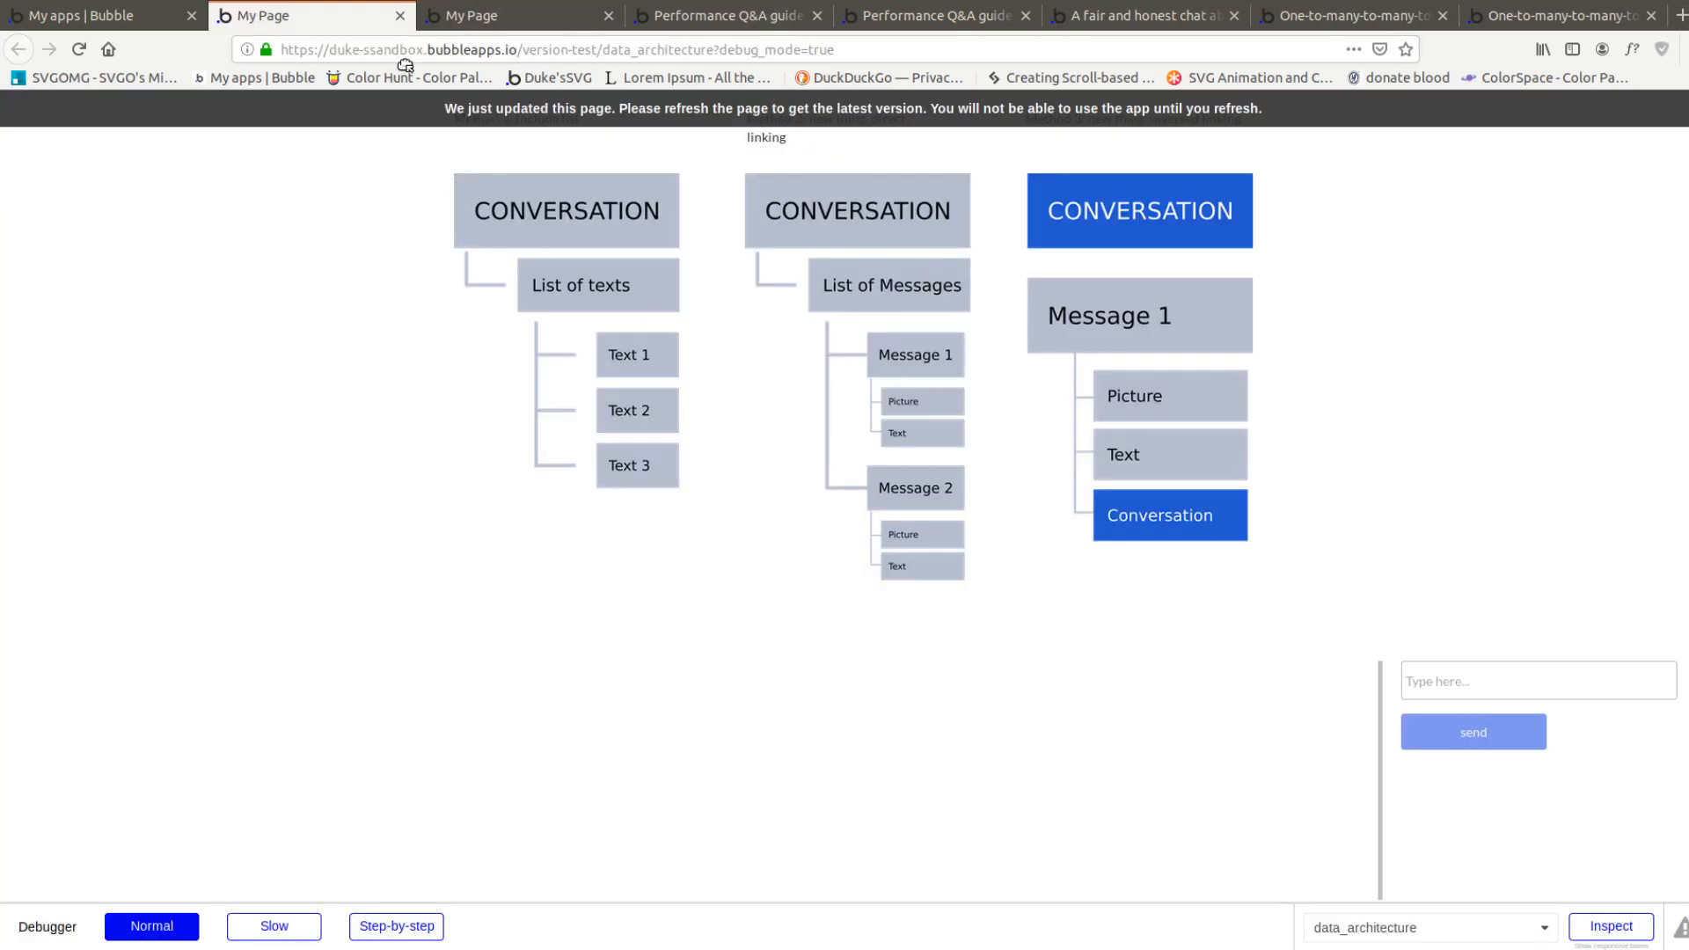
key(ctrl+shift+t)
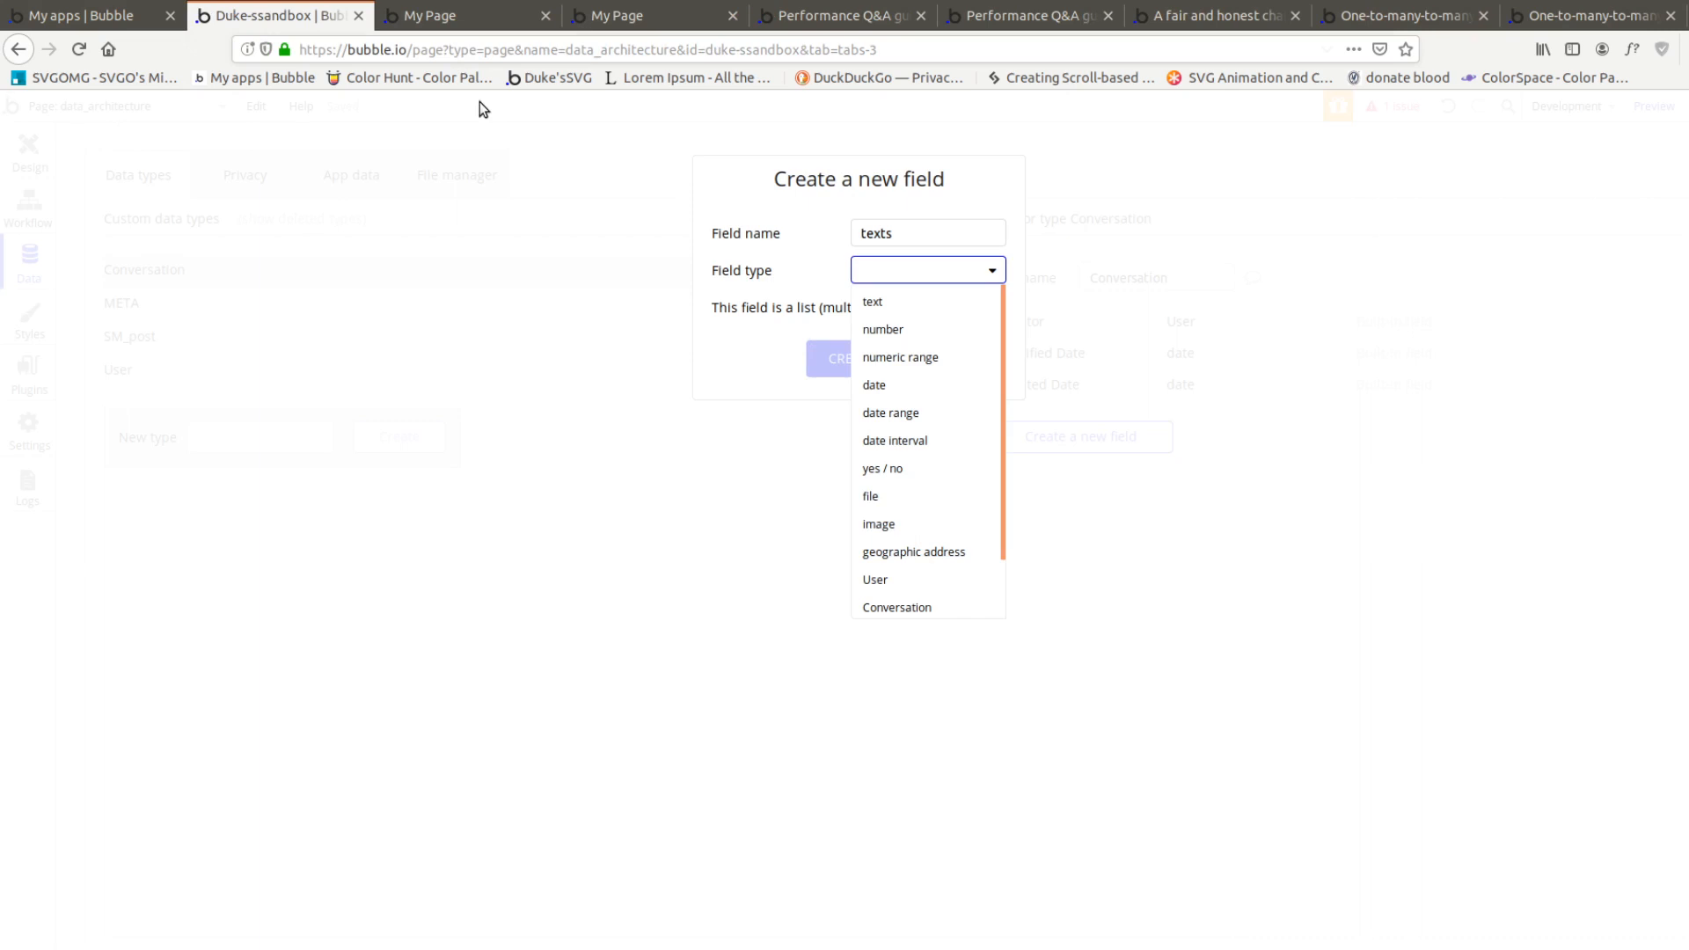
click(901, 303)
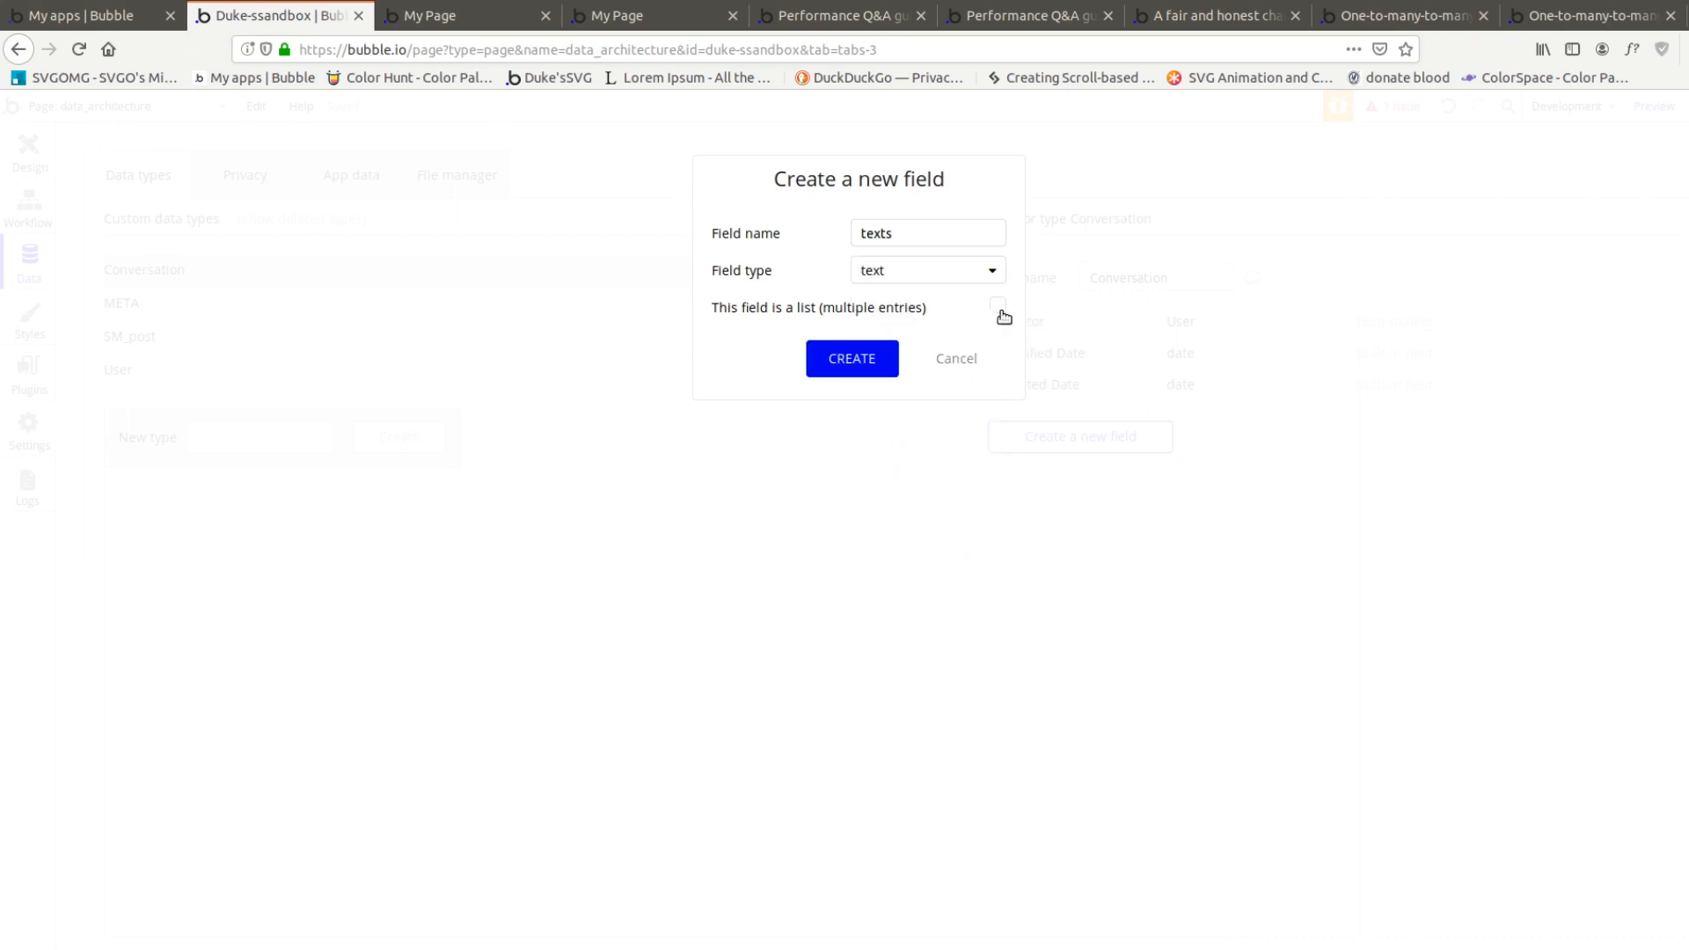
click(890, 371)
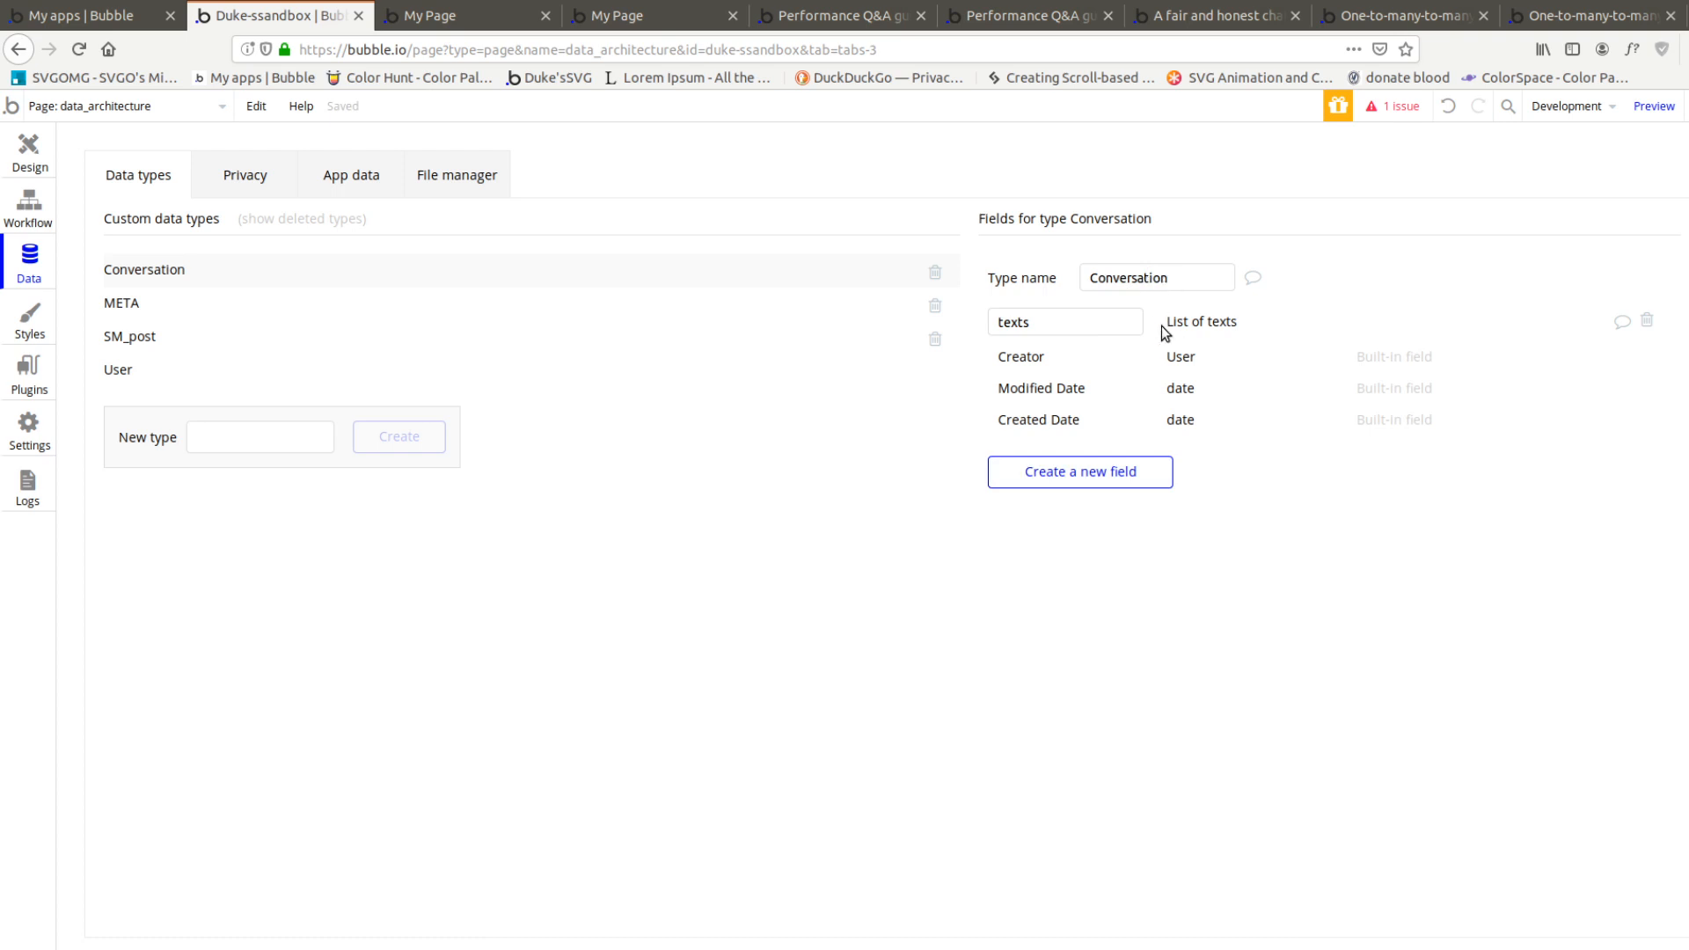
Create a Conversation entry in the app data with "a" in its texts list
click(372, 178)
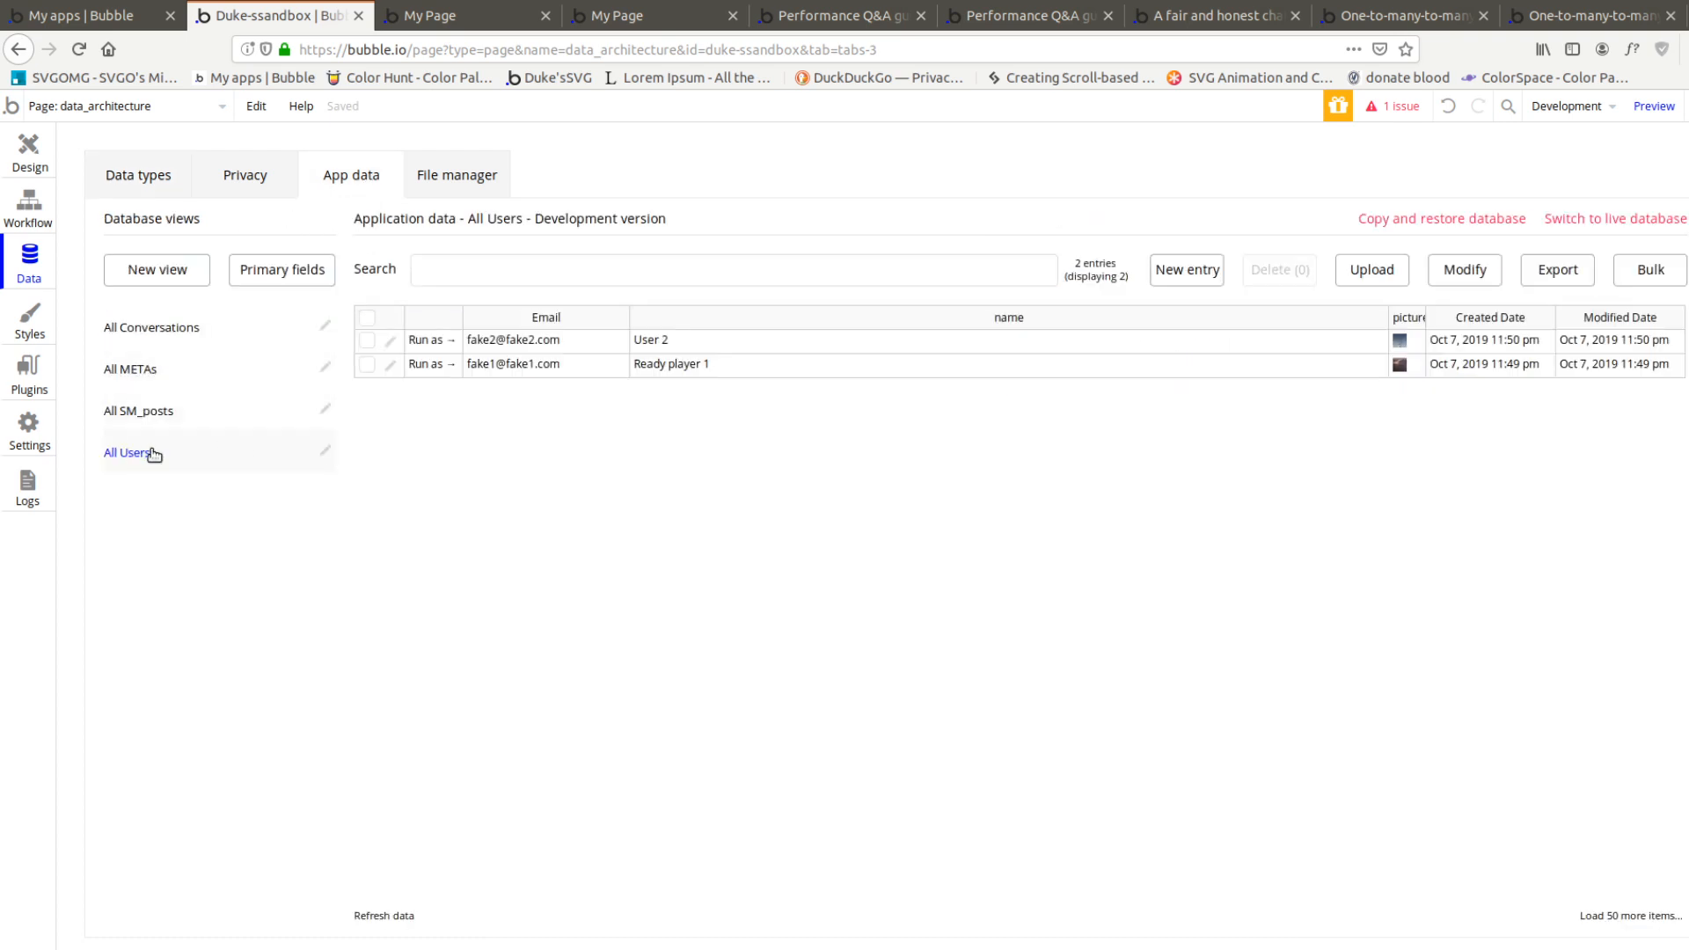
click(158, 331)
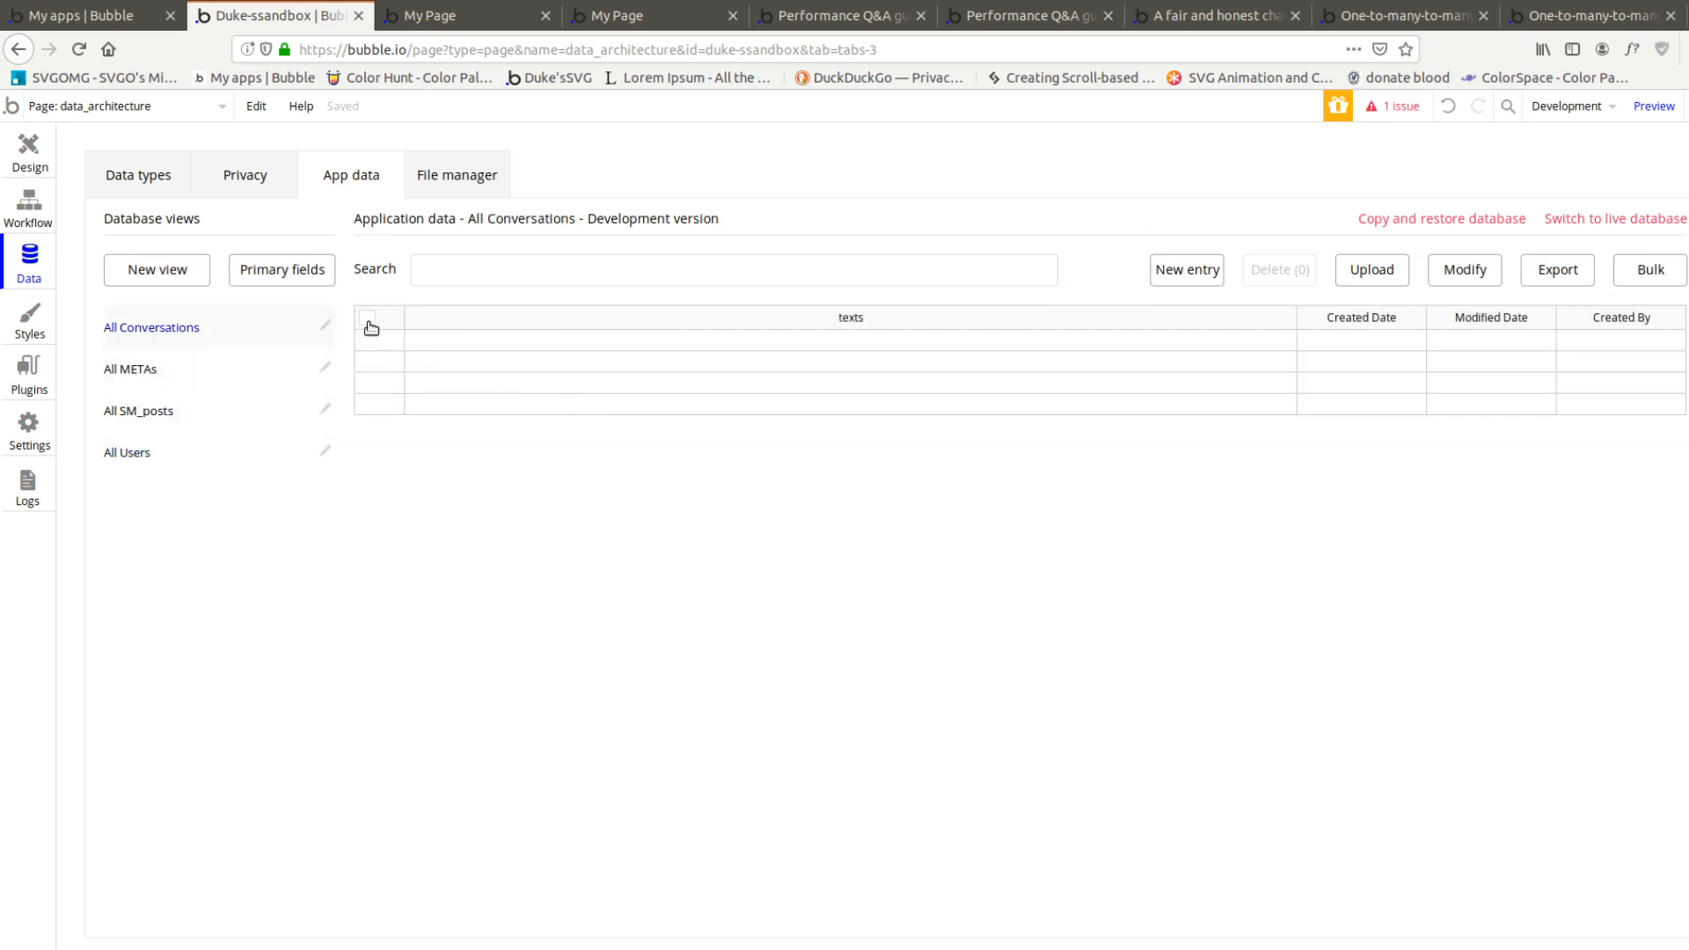
click(1179, 269)
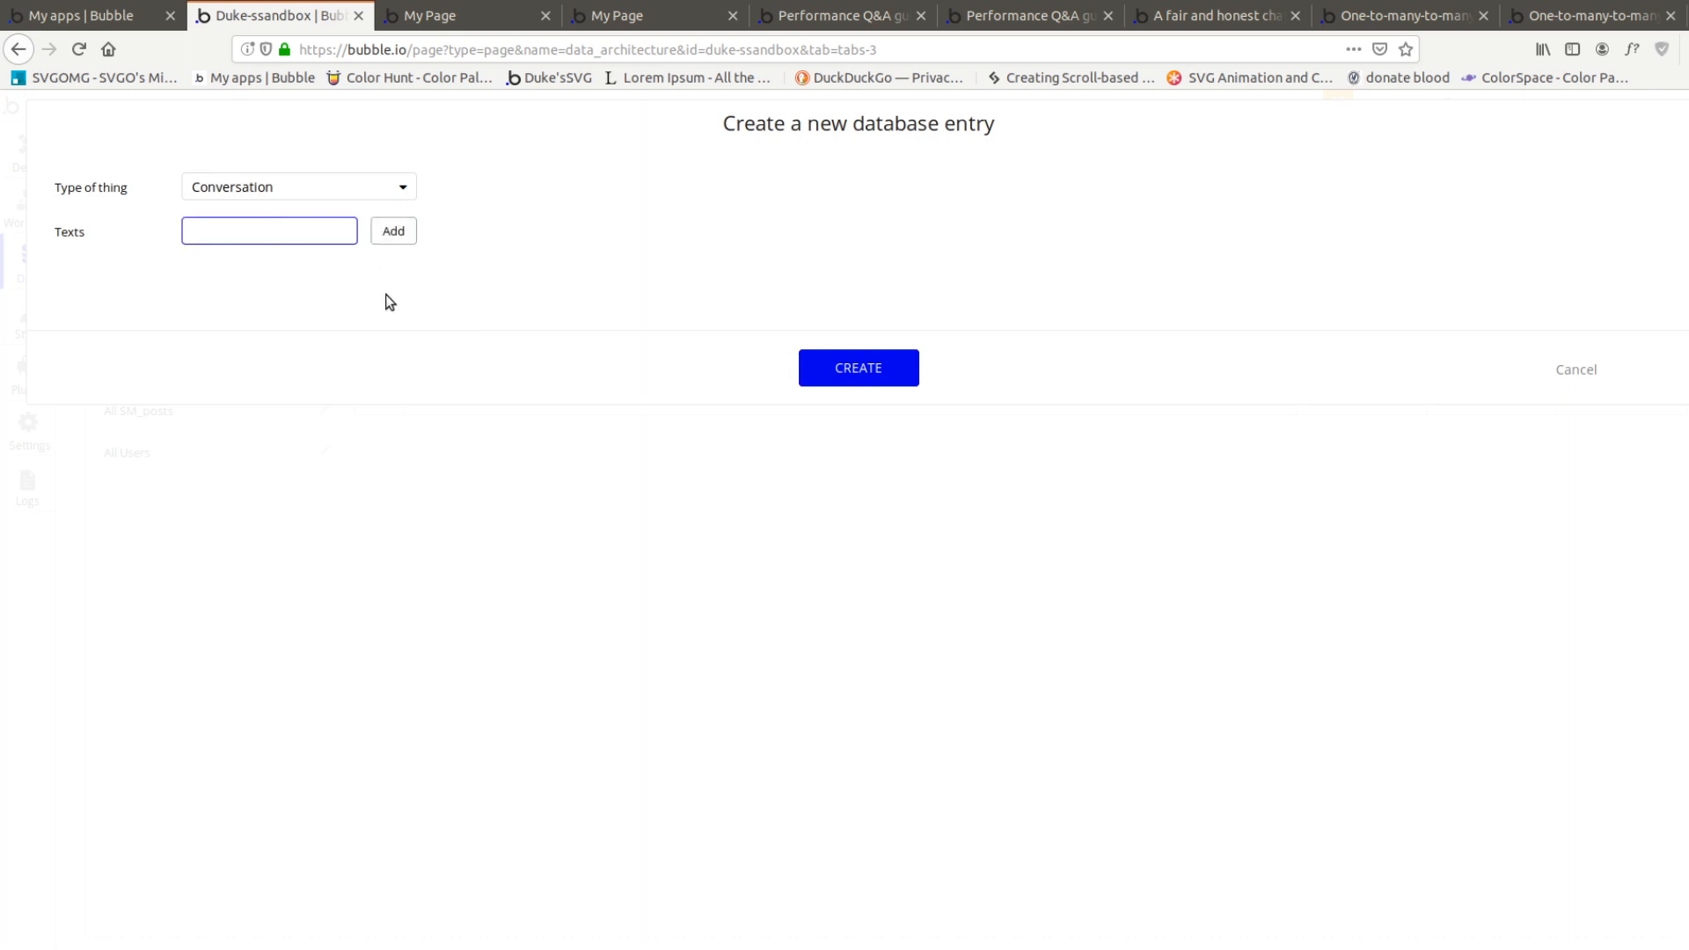
key(Return)
click(871, 381)
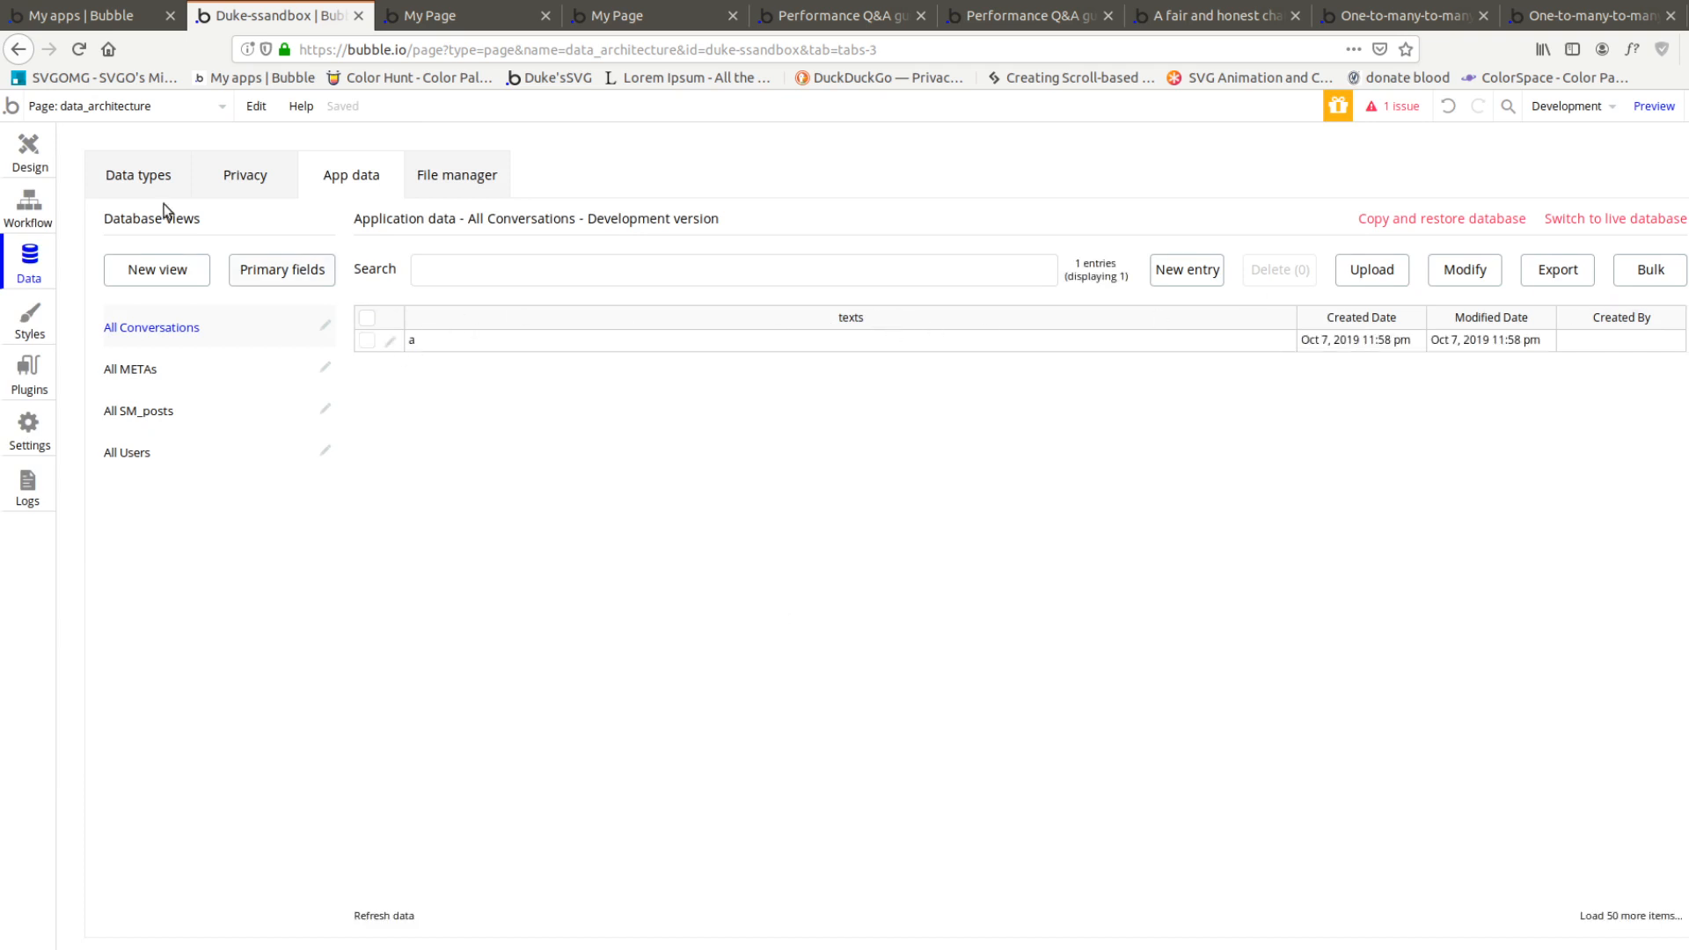
Set the page's repeating group to content type Conversation, with a search for Conversations as its data source
click(30, 152)
click(810, 475)
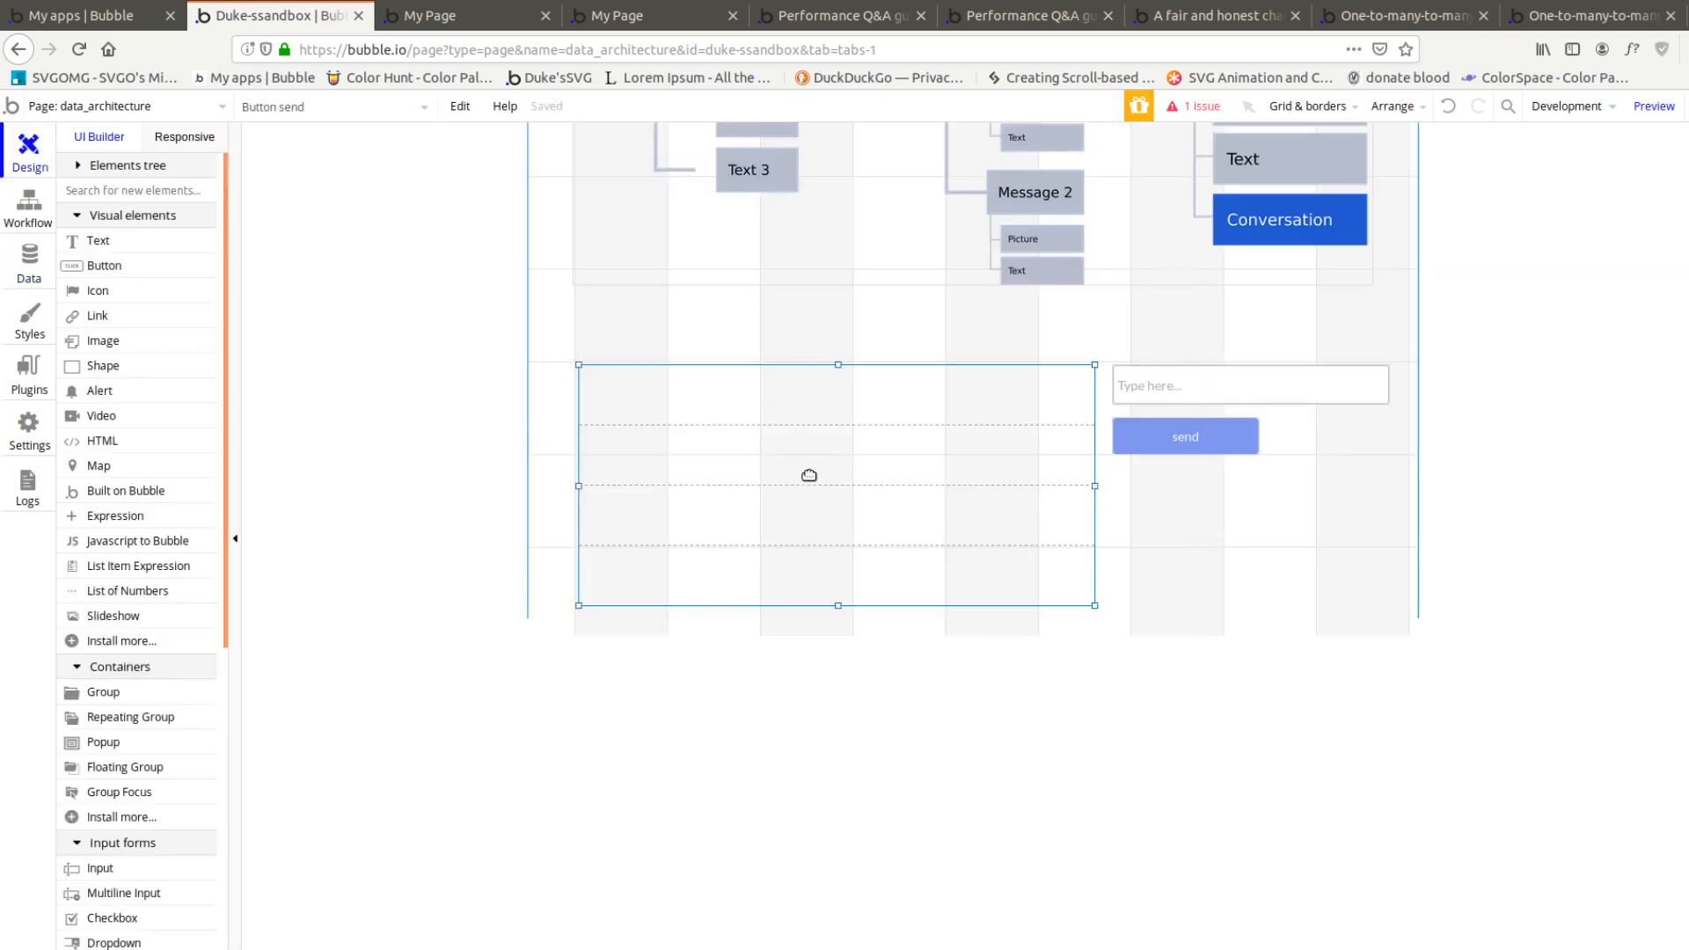
click(387, 219)
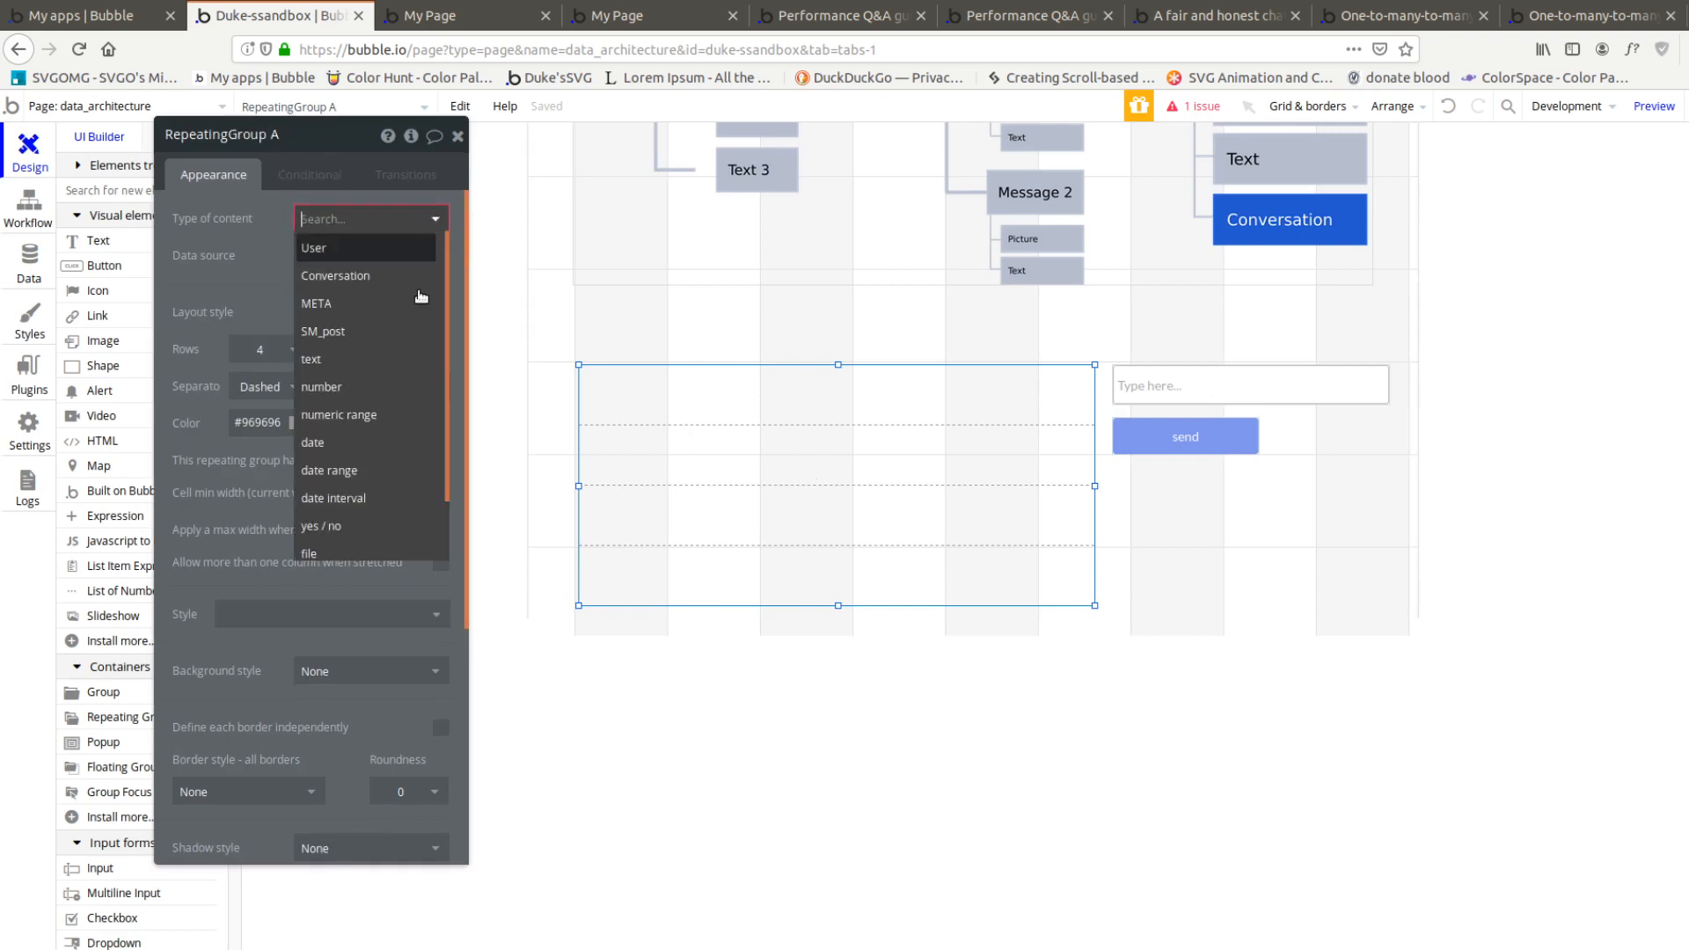
click(357, 276)
click(330, 255)
click(373, 339)
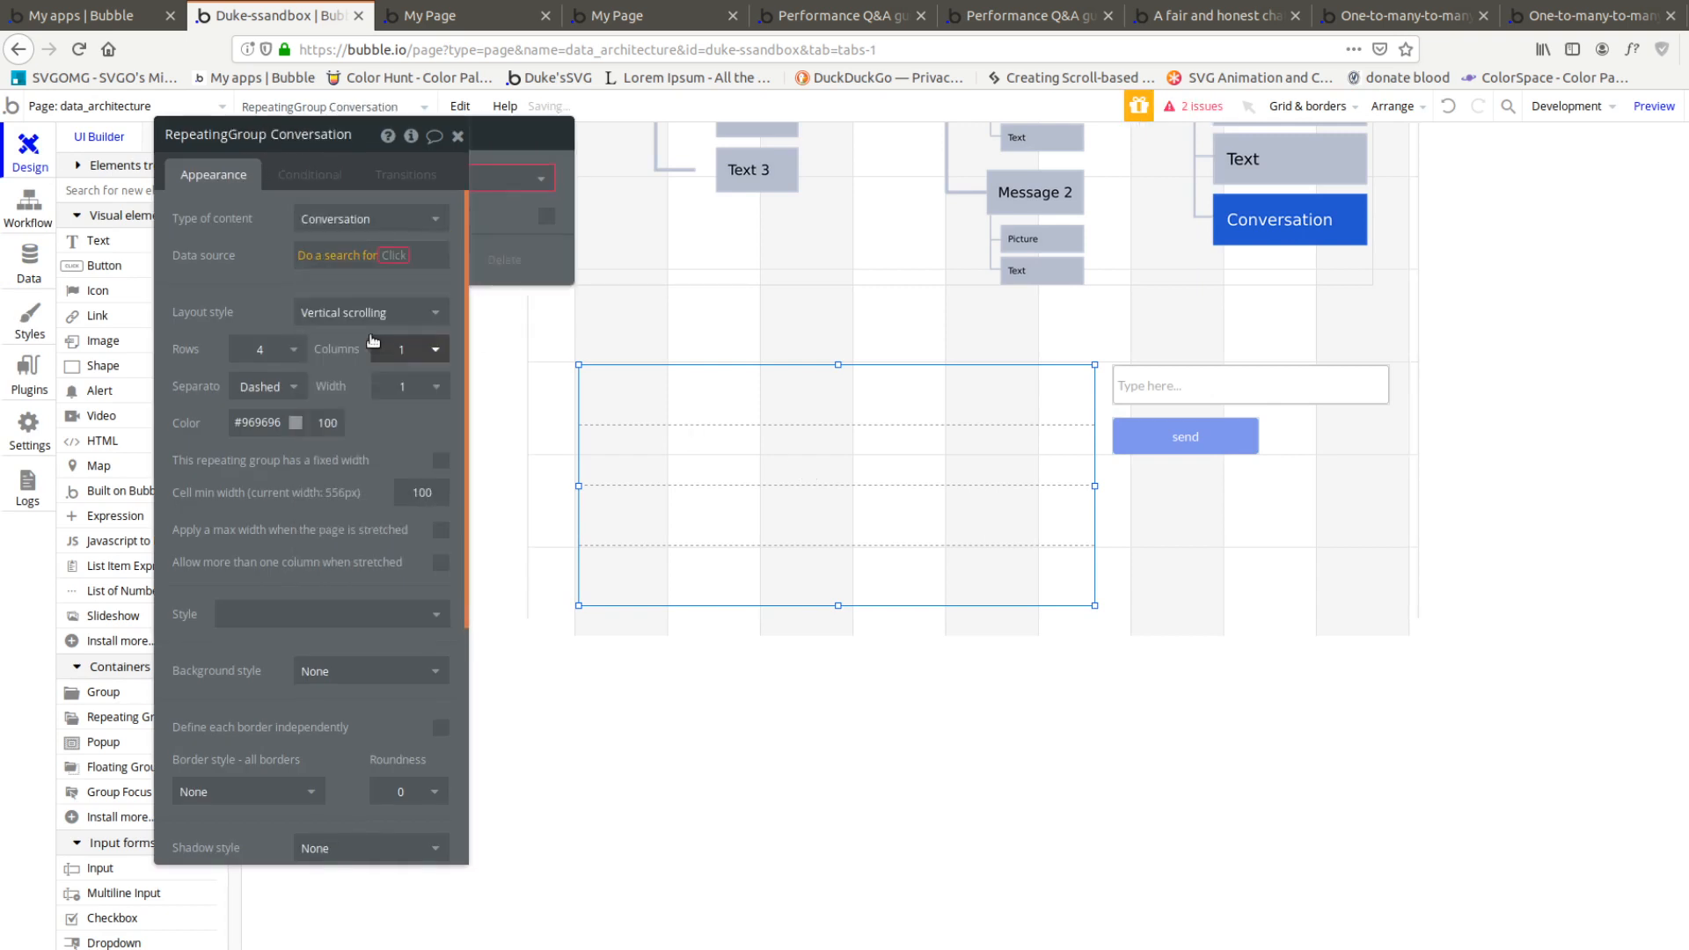
click(669, 179)
click(678, 234)
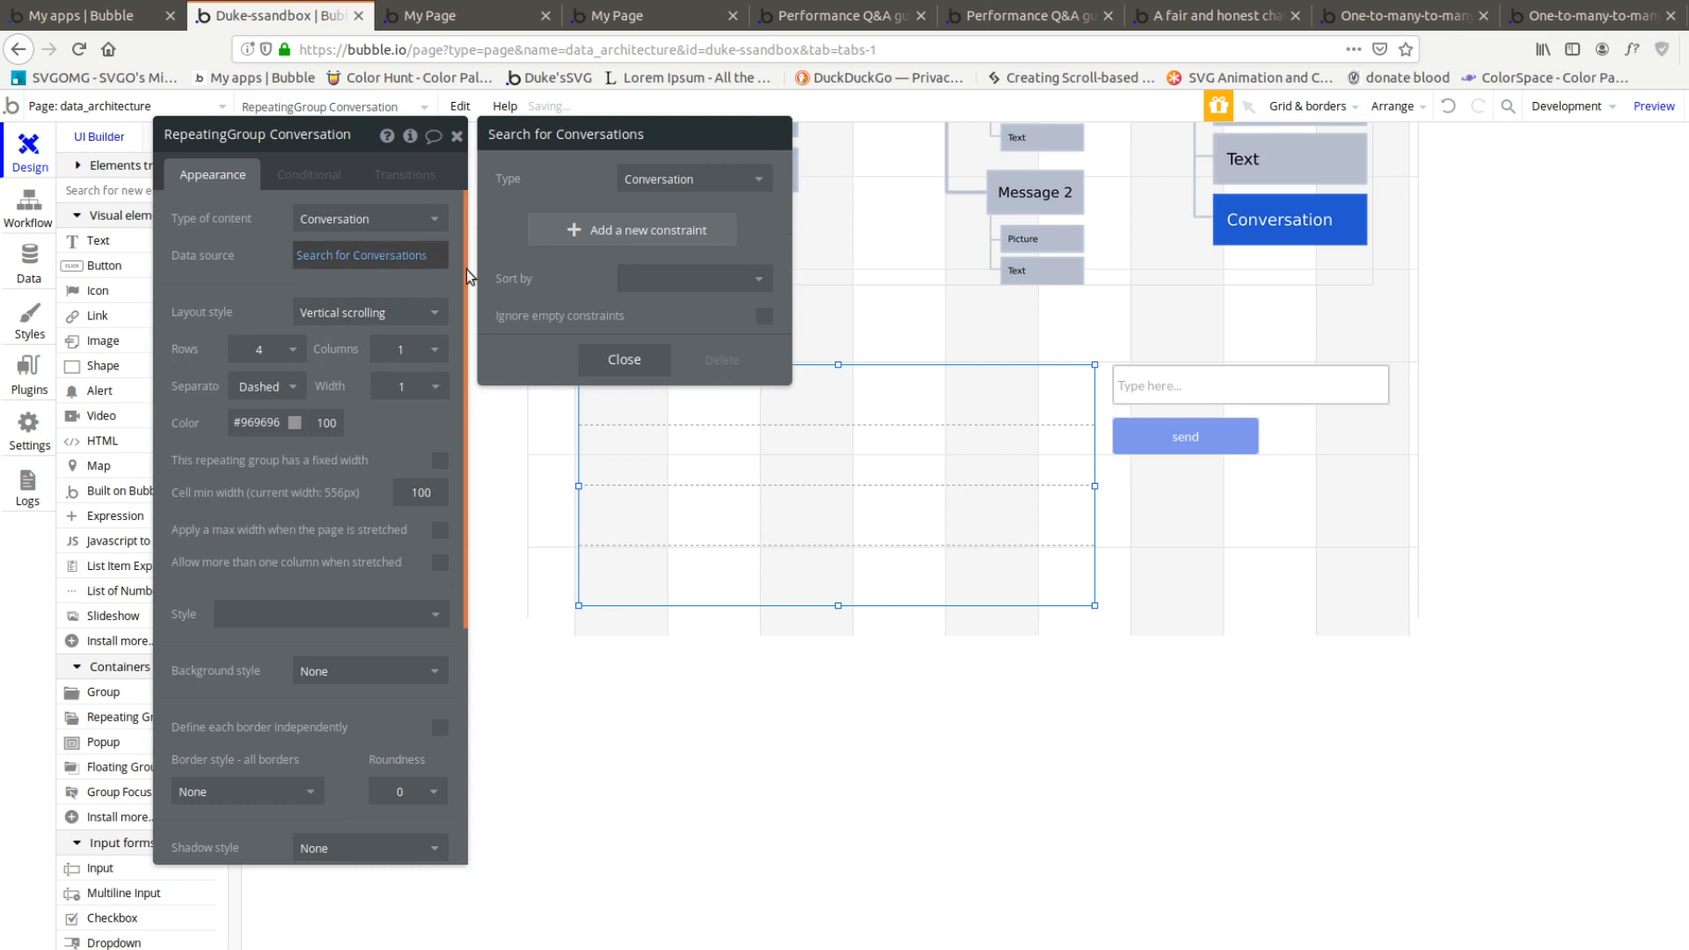
Narrow the repeating group's data source to the first conversation's texts and change its type of content to text
click(334, 257)
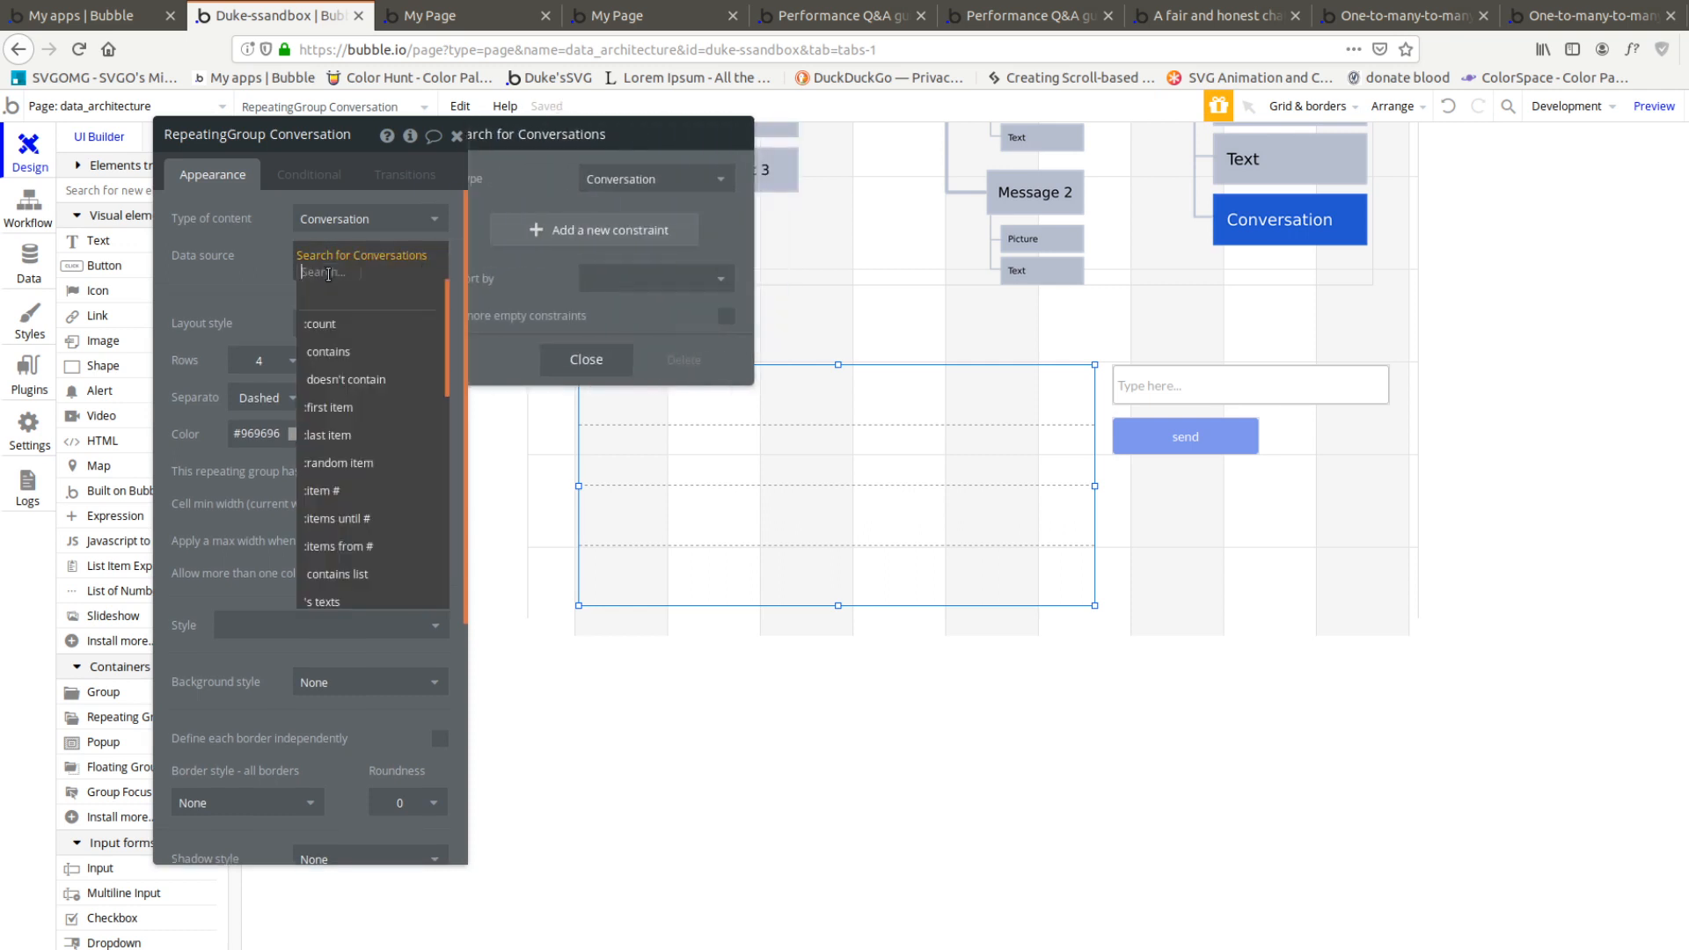
click(331, 407)
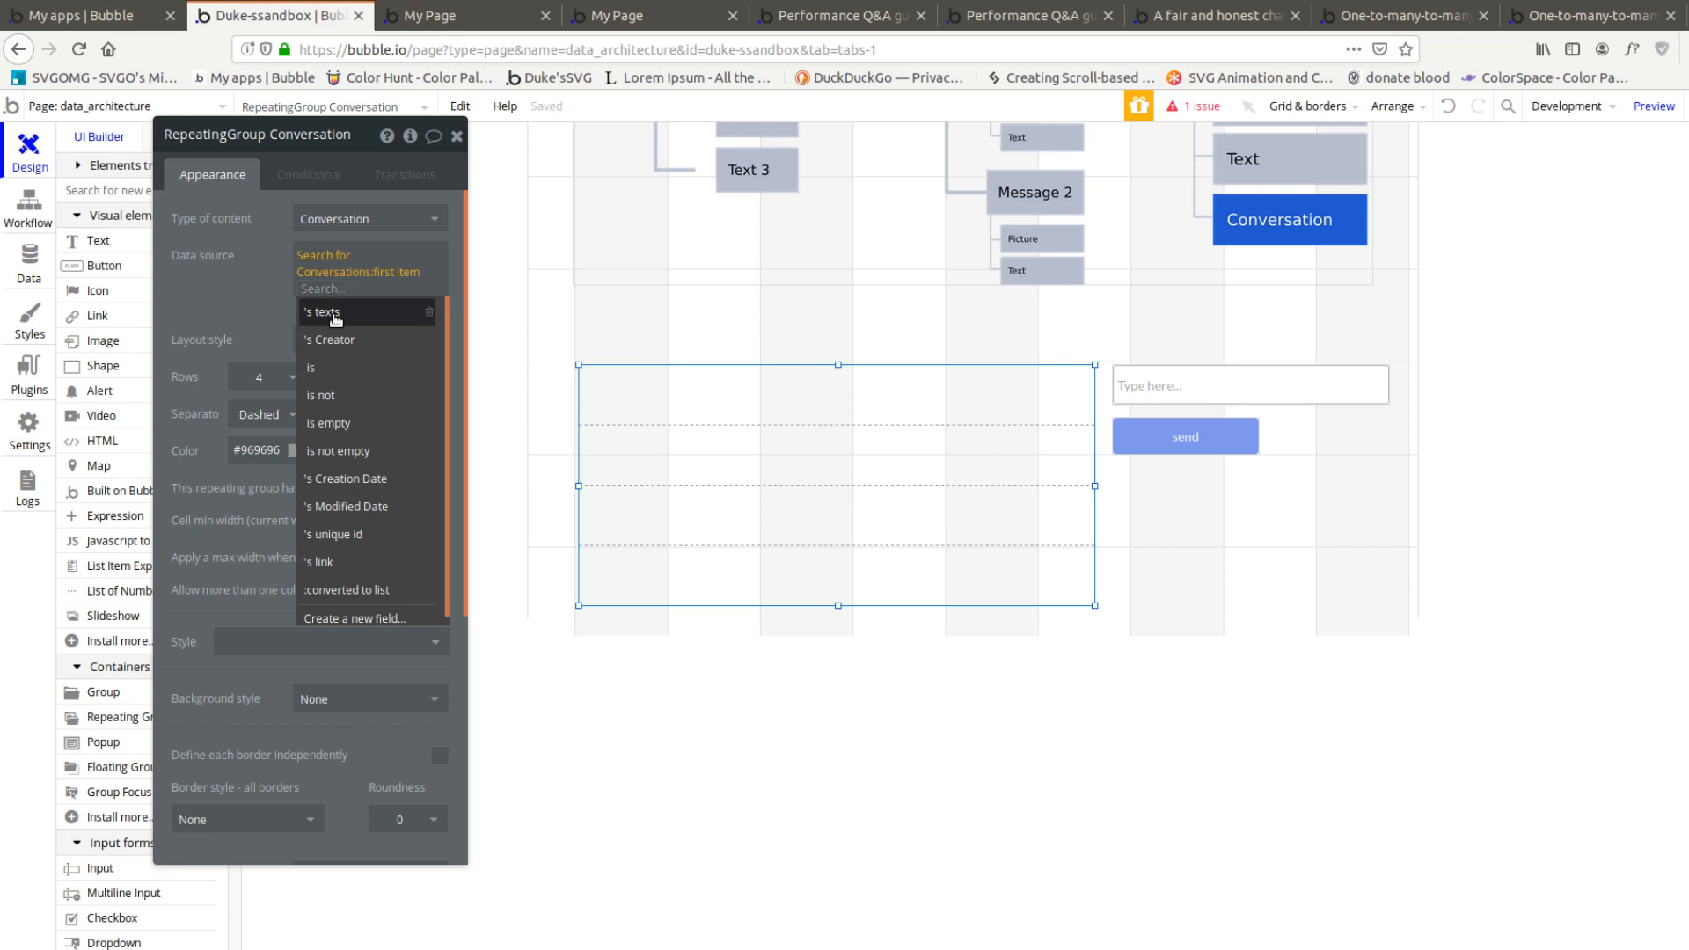
click(334, 313)
click(365, 219)
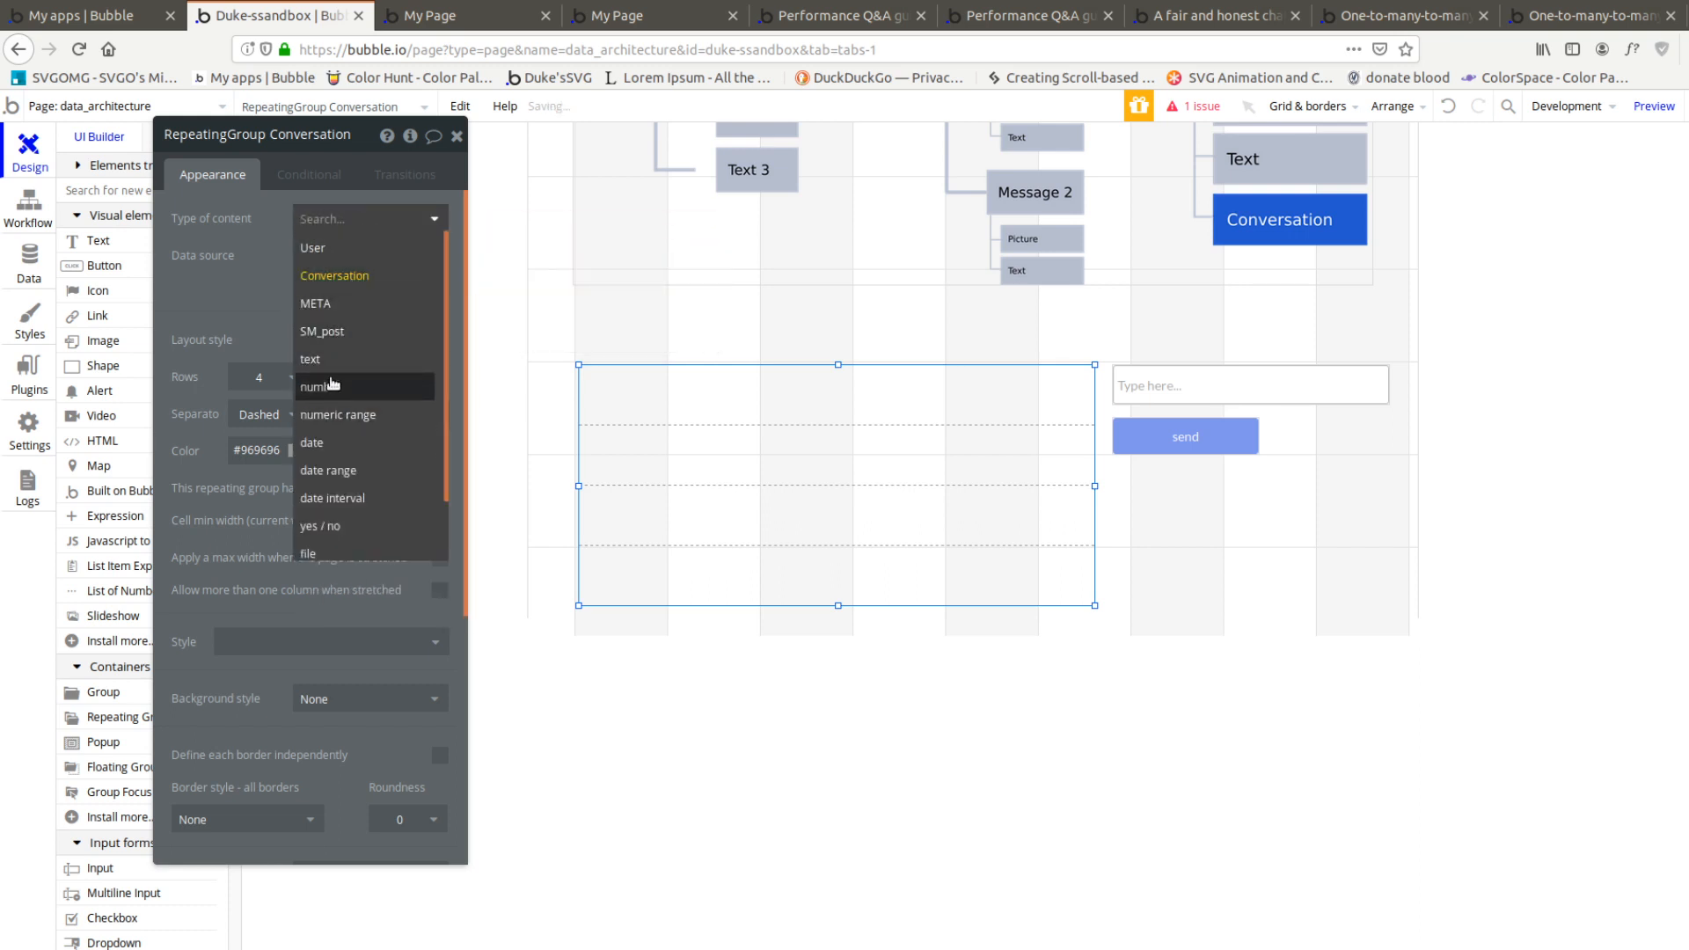
click(312, 359)
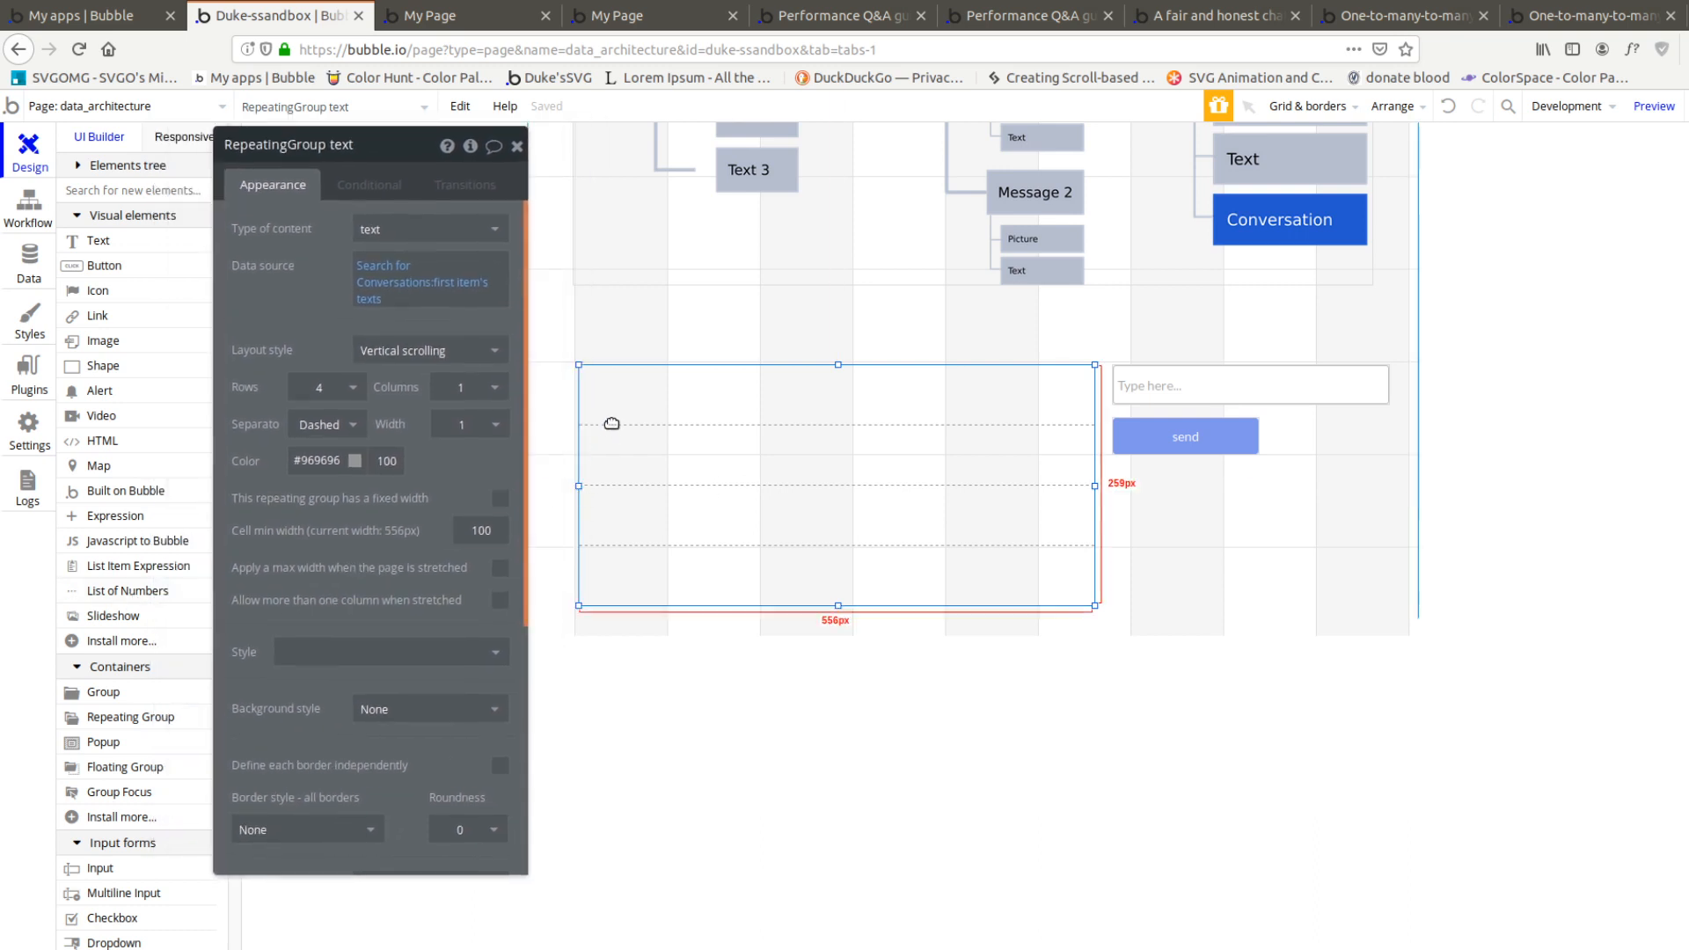
Start a workflow for the send button and add a "Make changes to thing" action to it
click(1194, 399)
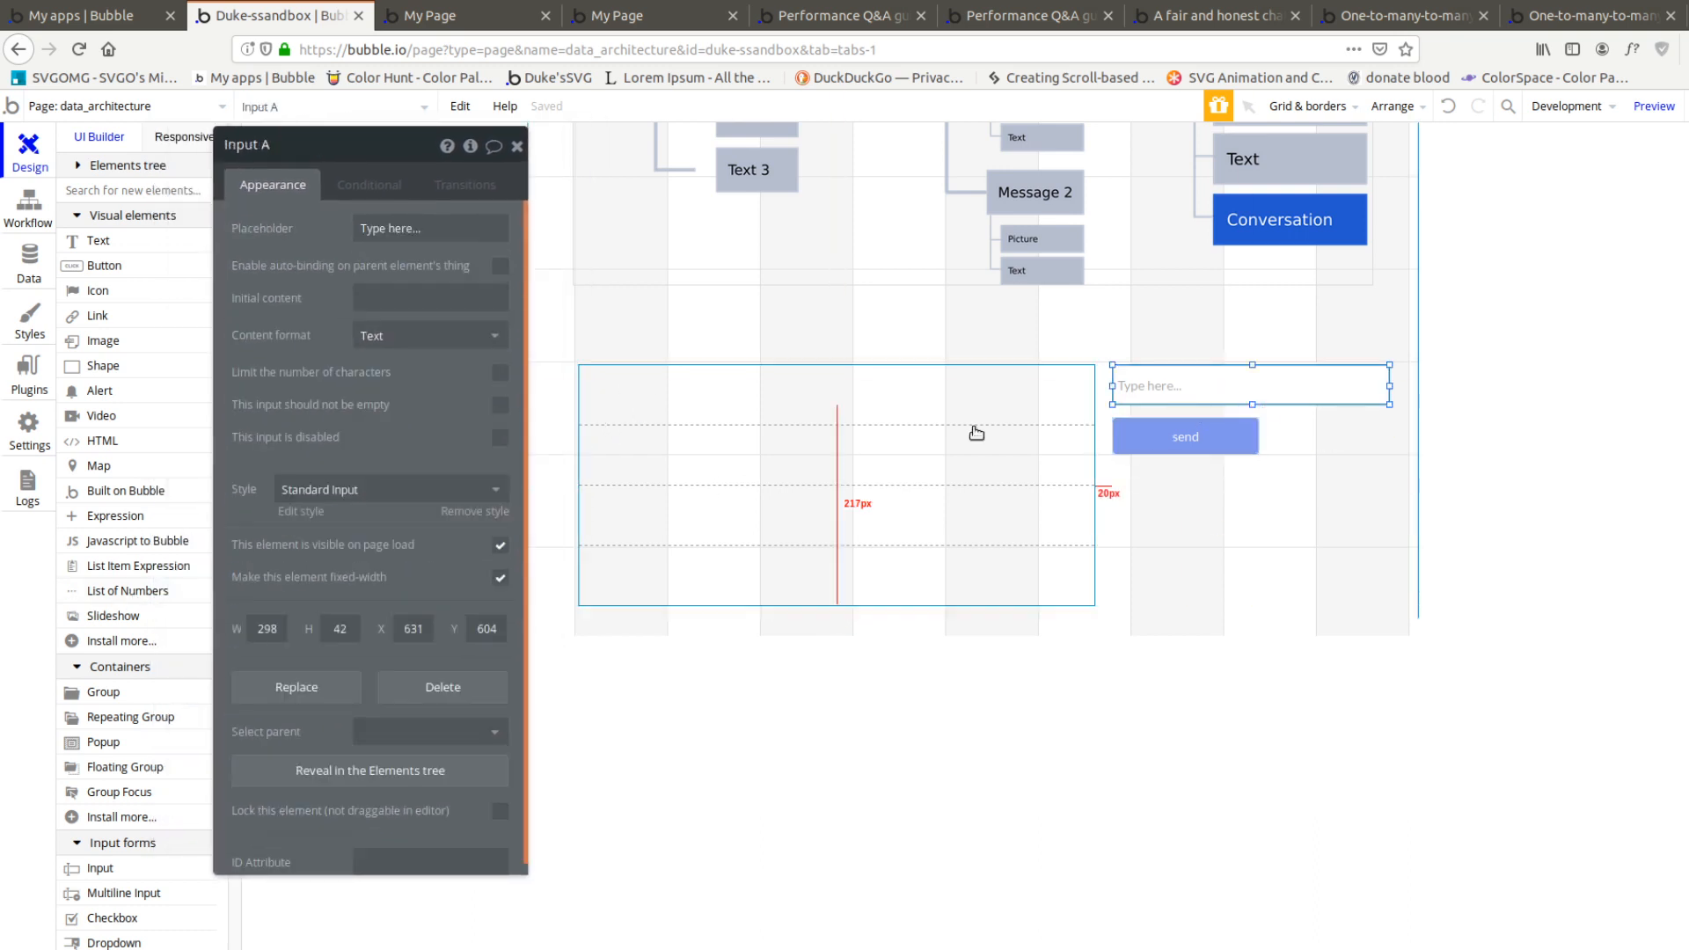
click(1172, 458)
click(380, 220)
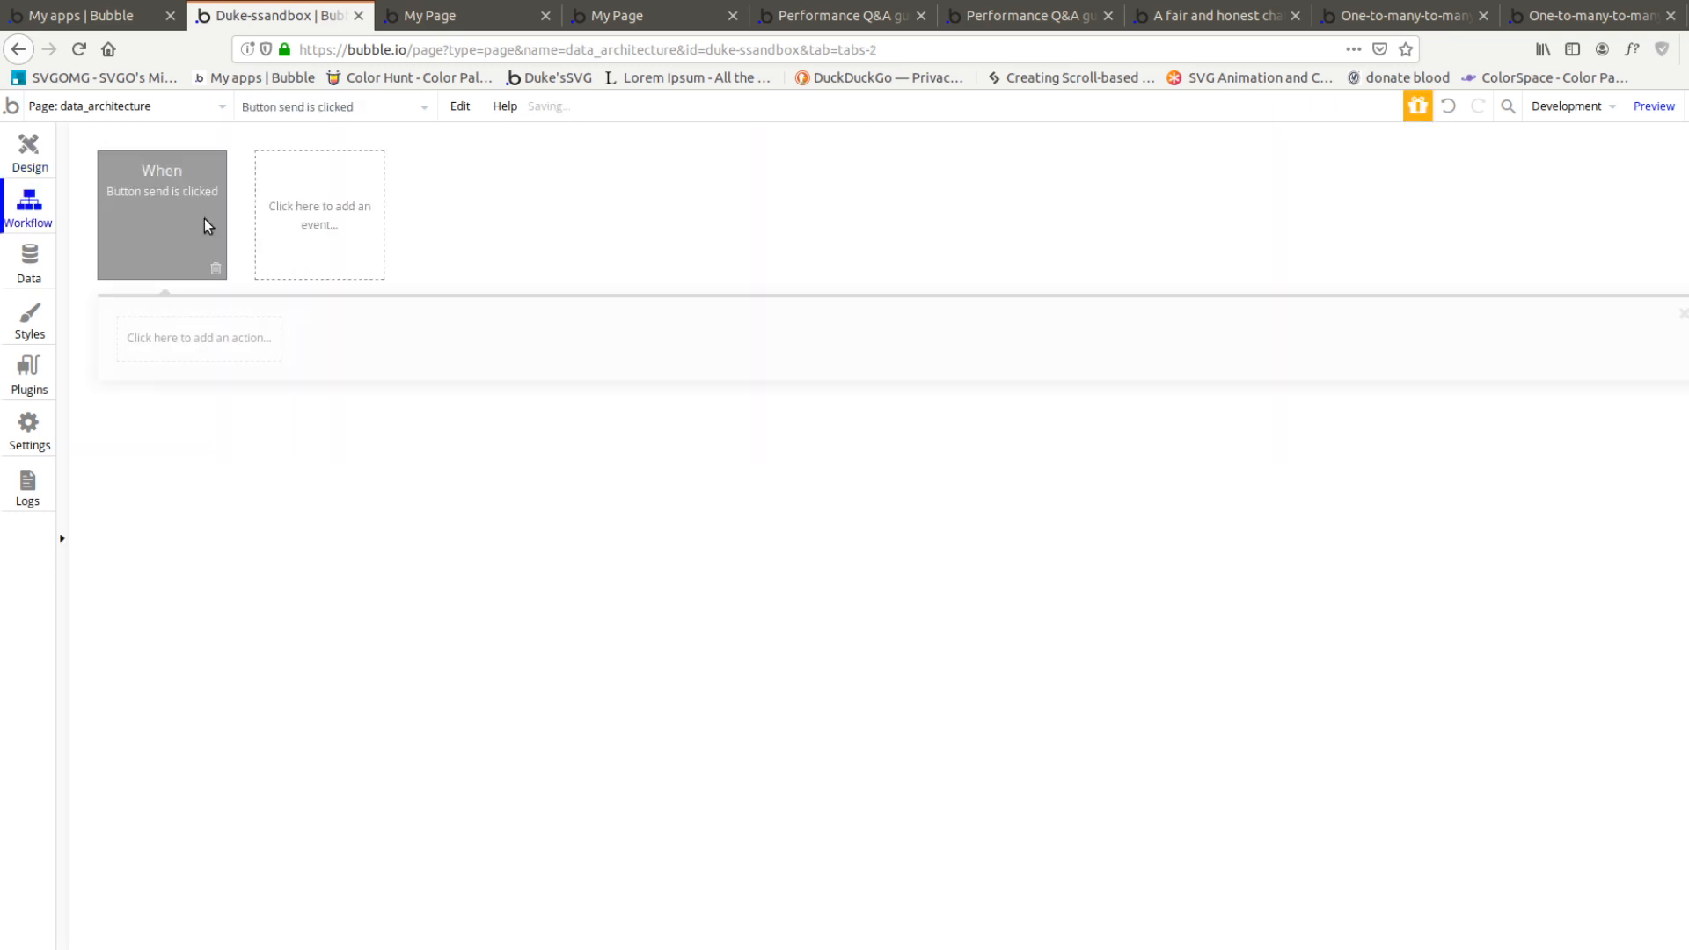
click(175, 340)
mouse_move(237, 544)
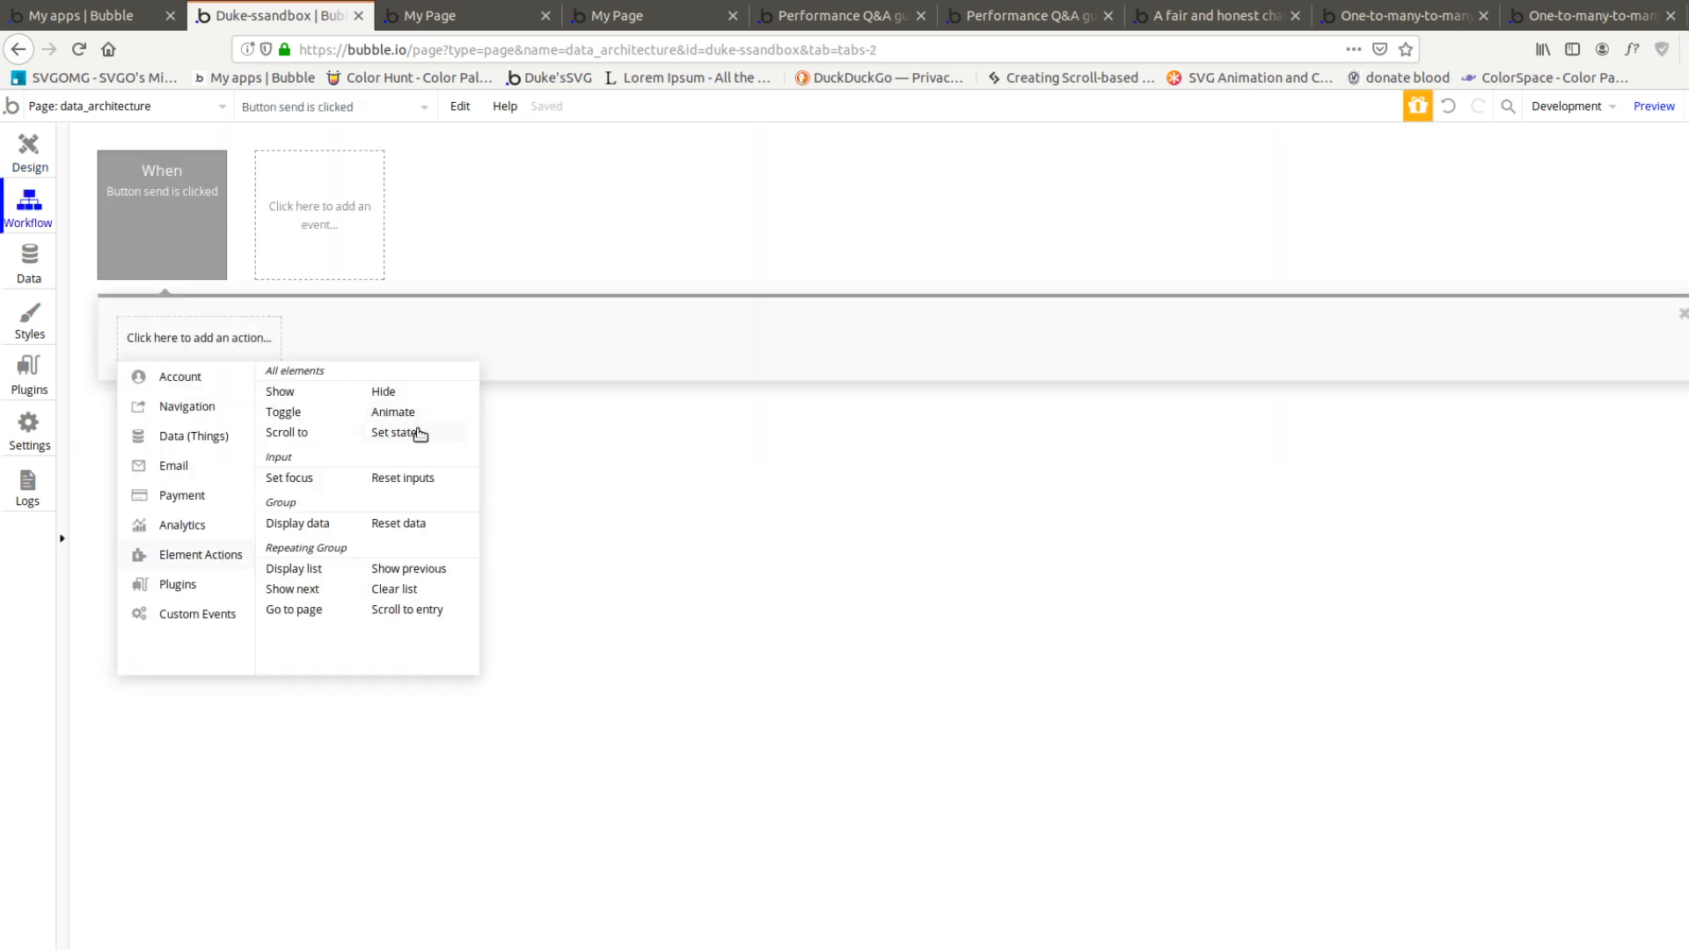
mouse_move(186, 597)
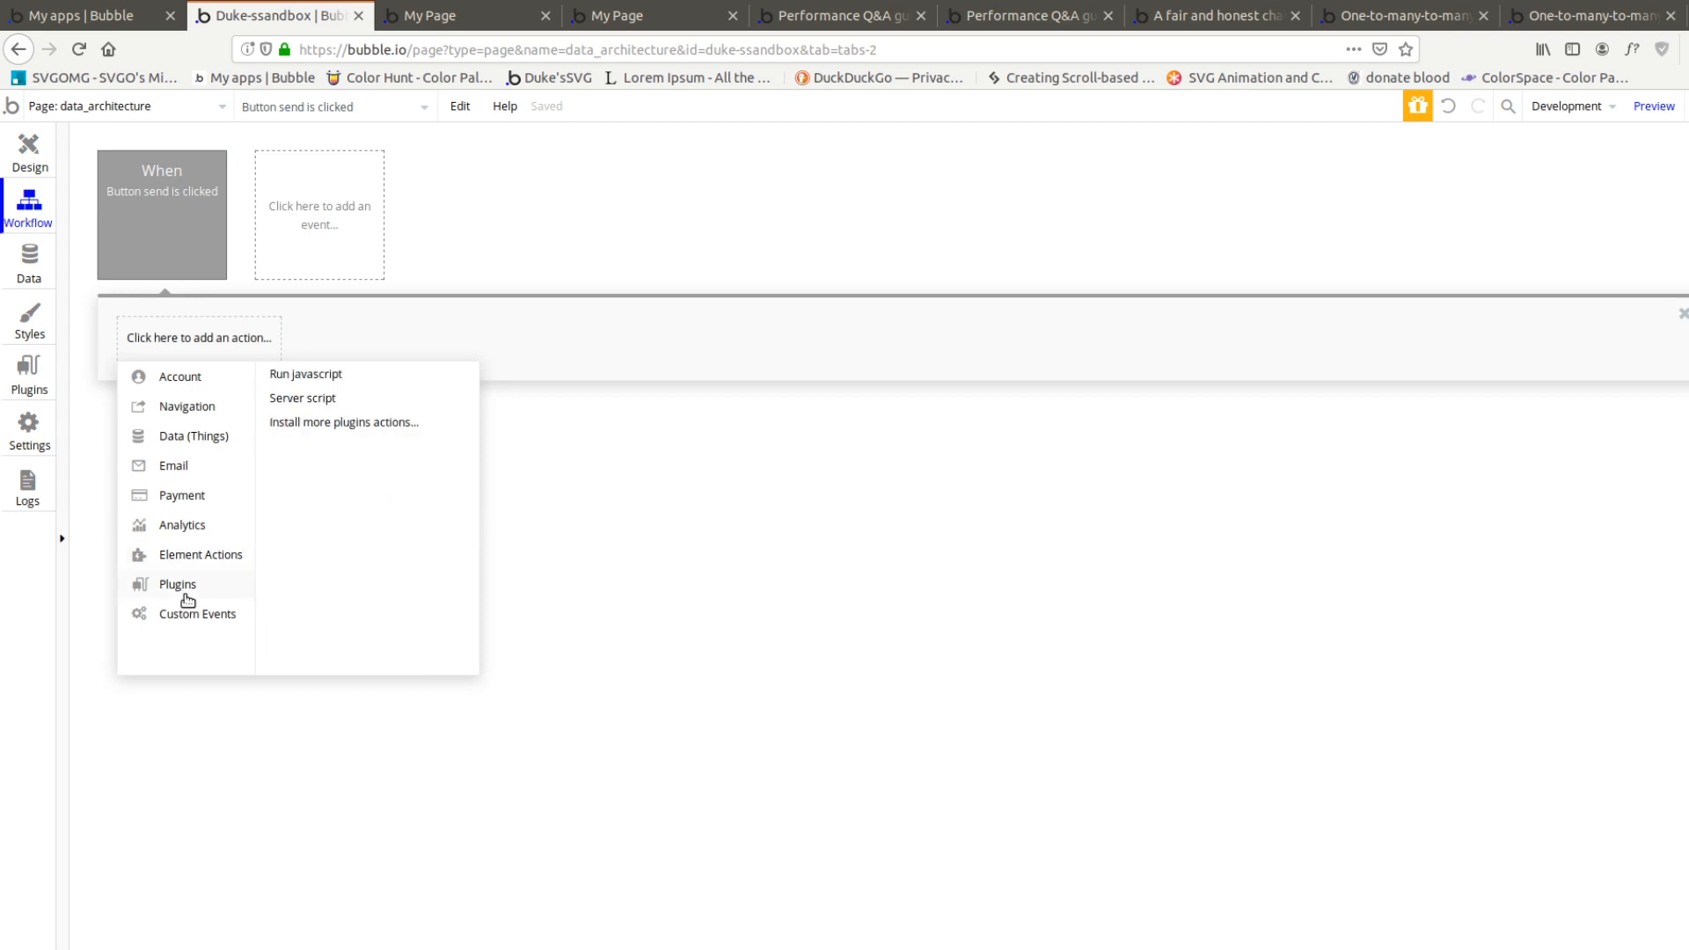
mouse_move(181, 431)
click(339, 397)
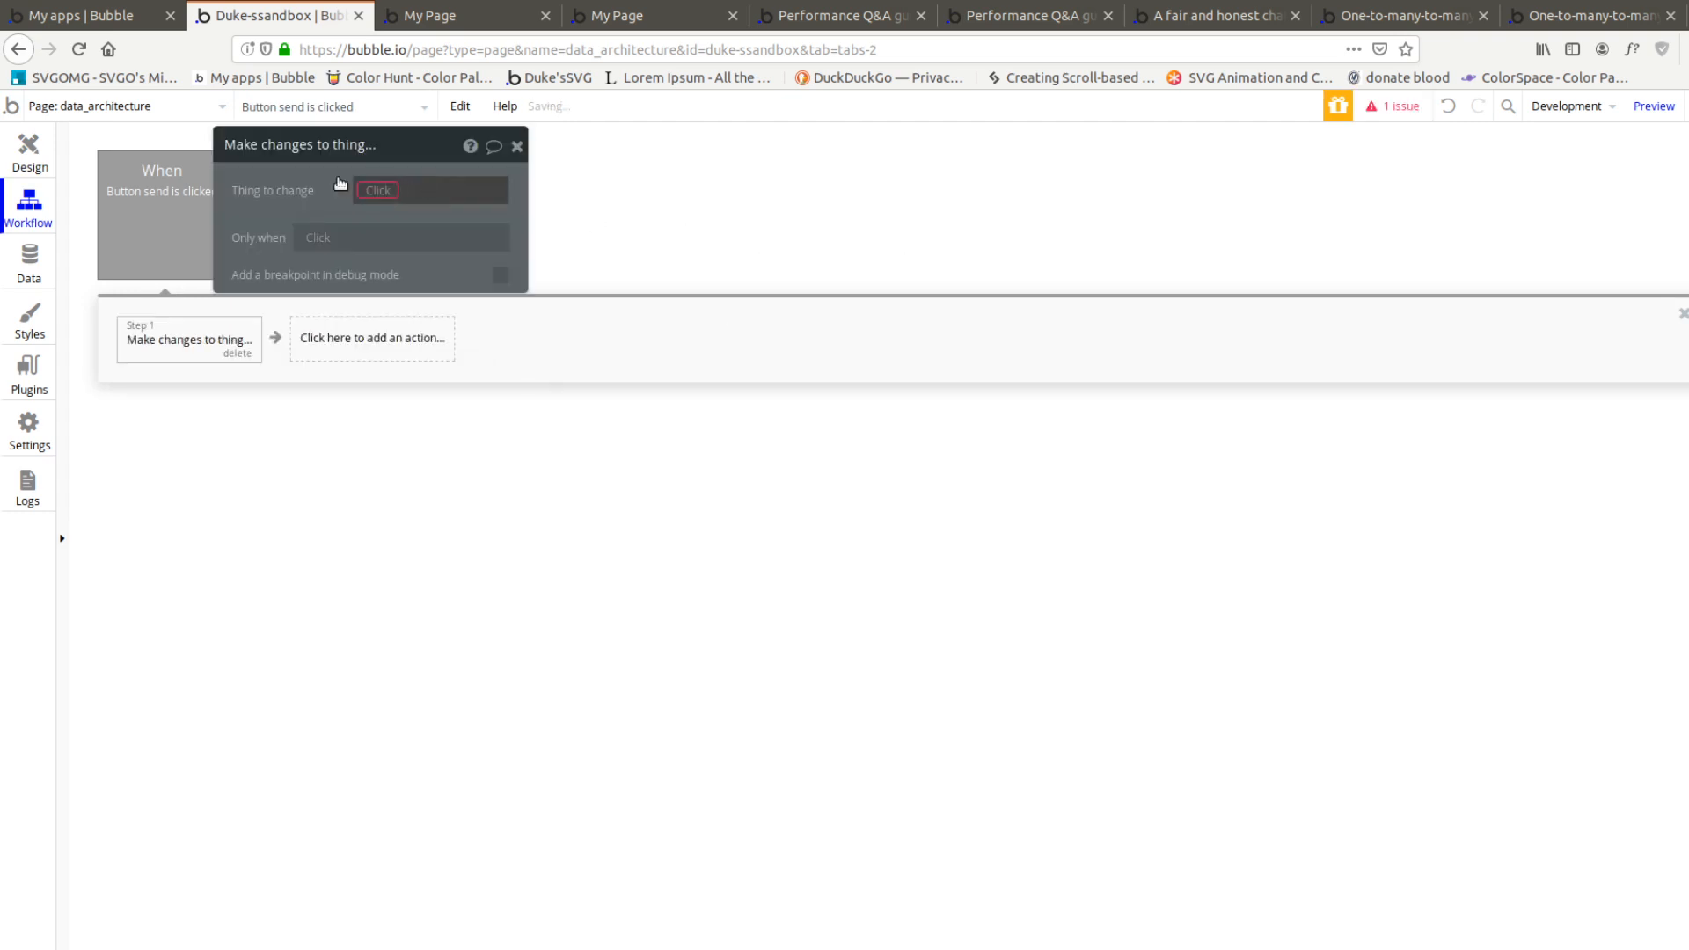
Set the action's thing to change to the first item of a search for Conversations
click(366, 193)
click(426, 241)
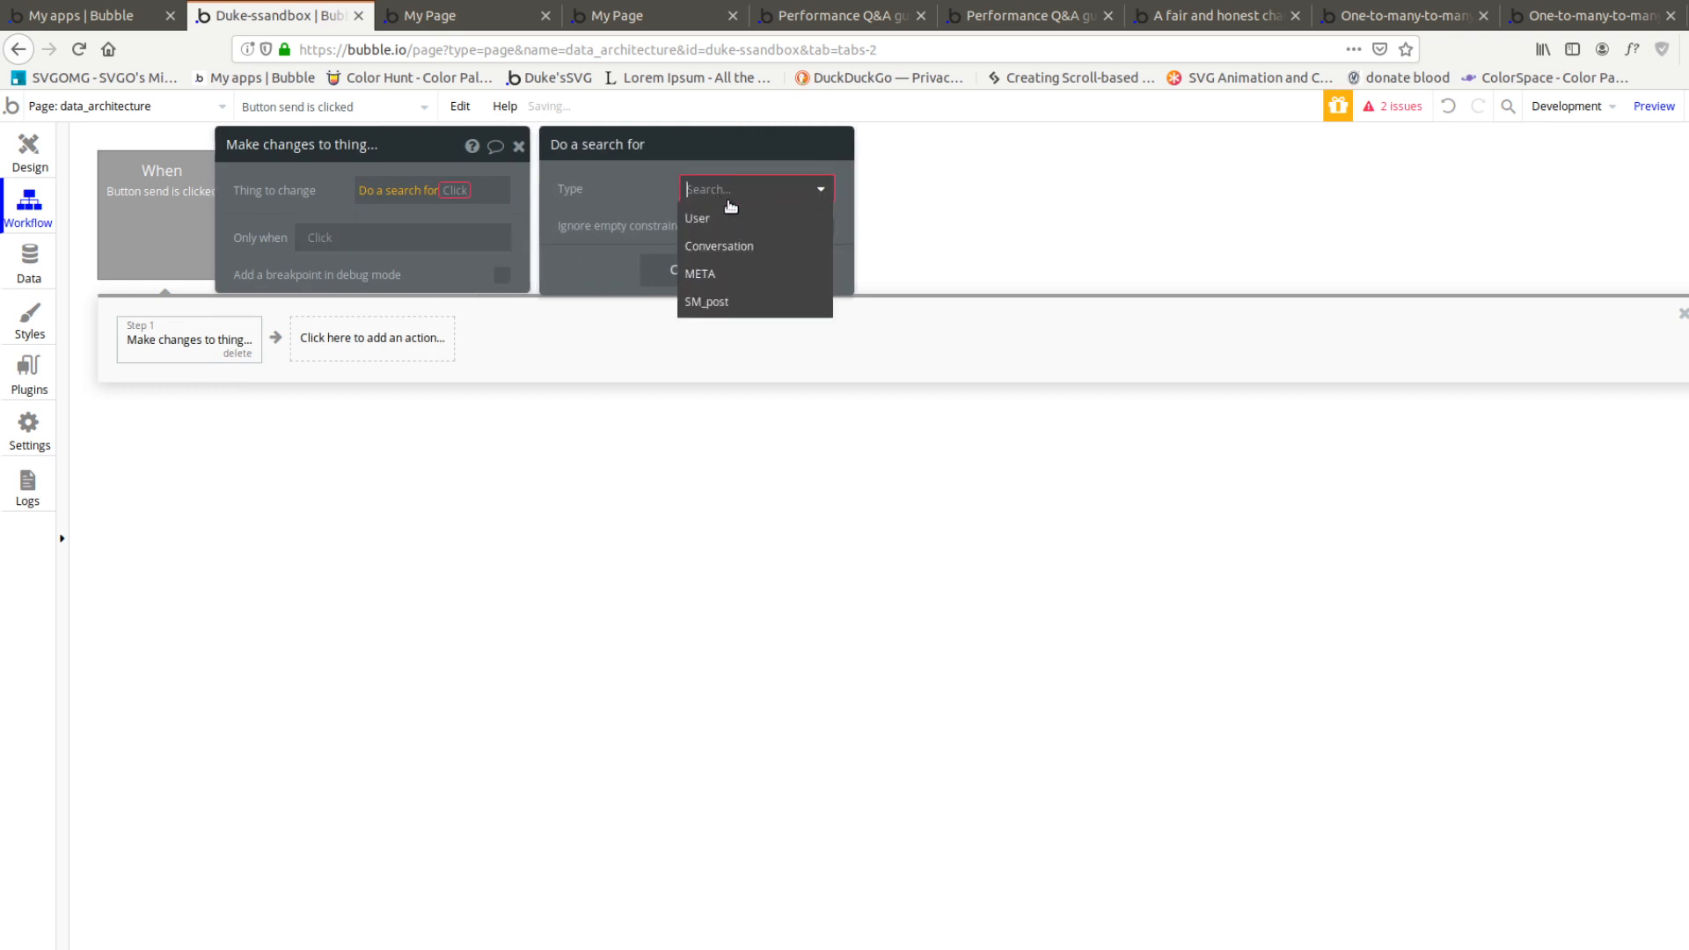
click(726, 247)
click(453, 207)
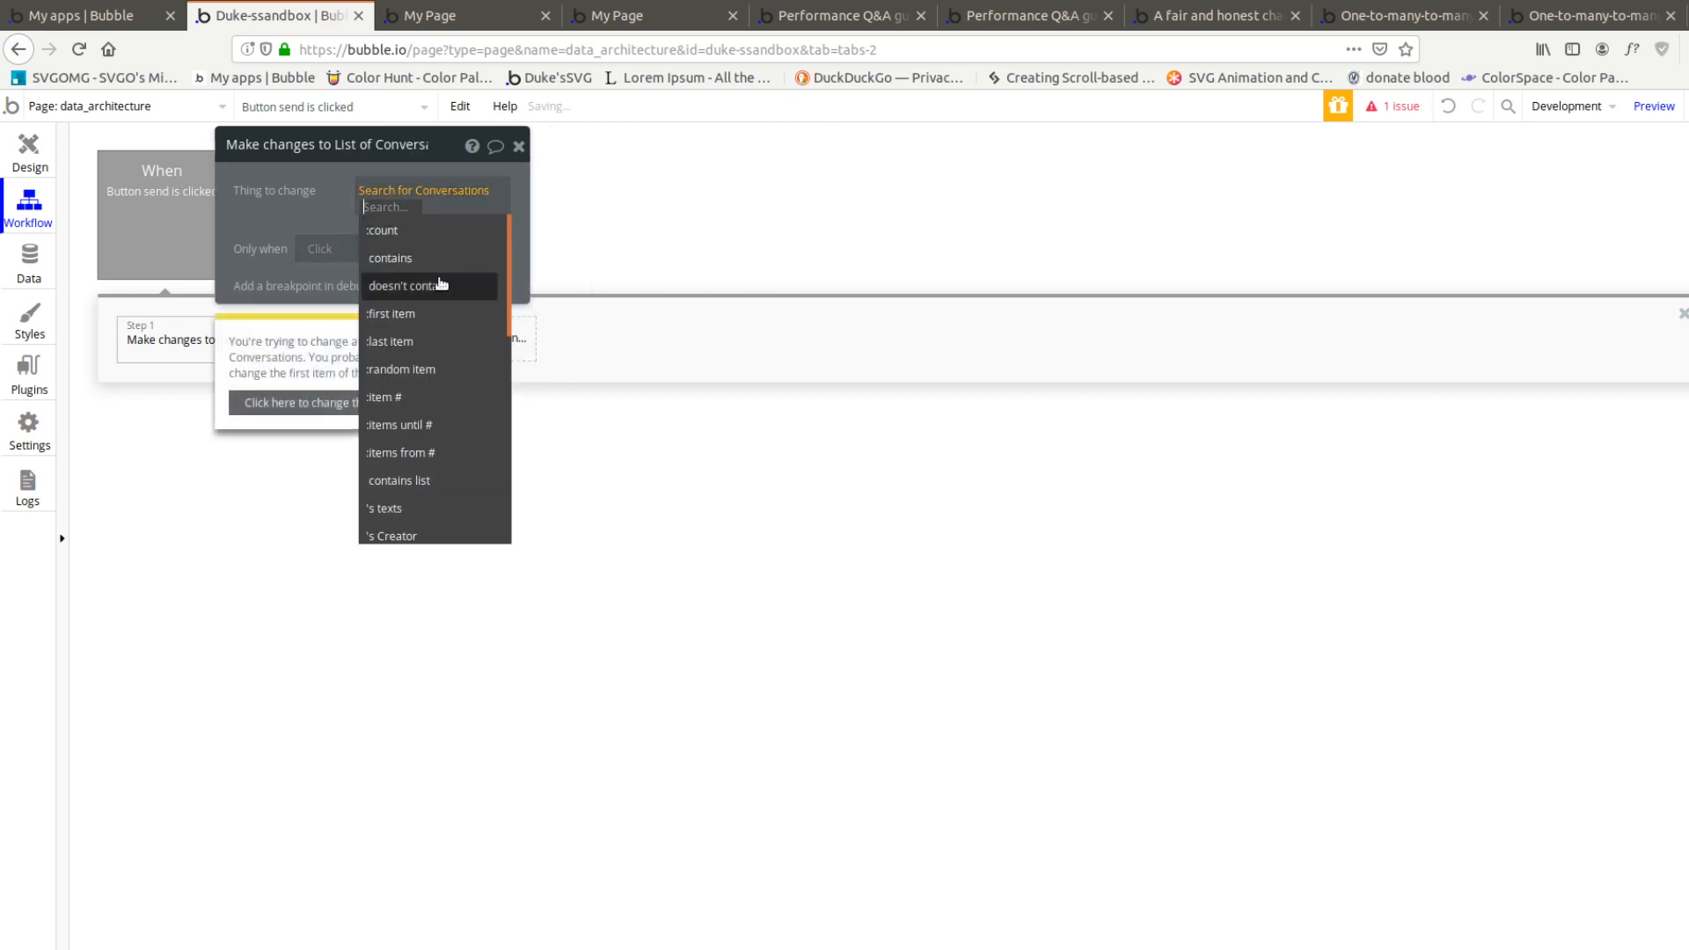
click(405, 315)
Make the action change the Conversation's texts field by adding Input A's value
click(278, 269)
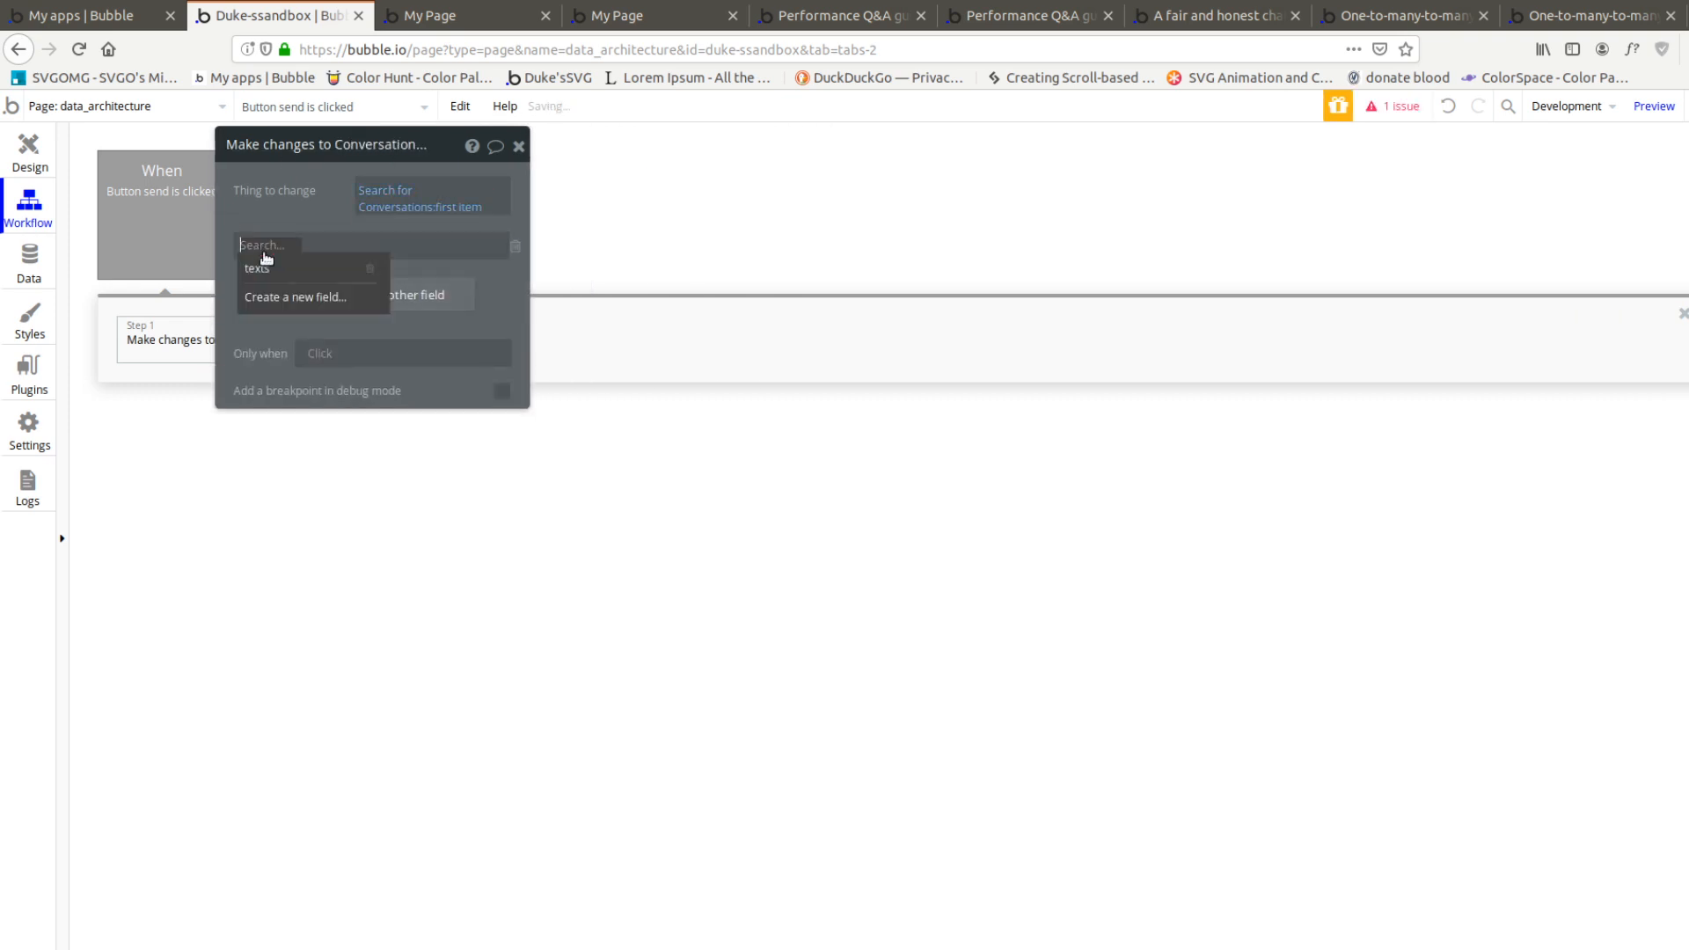
click(264, 267)
click(273, 246)
click(297, 271)
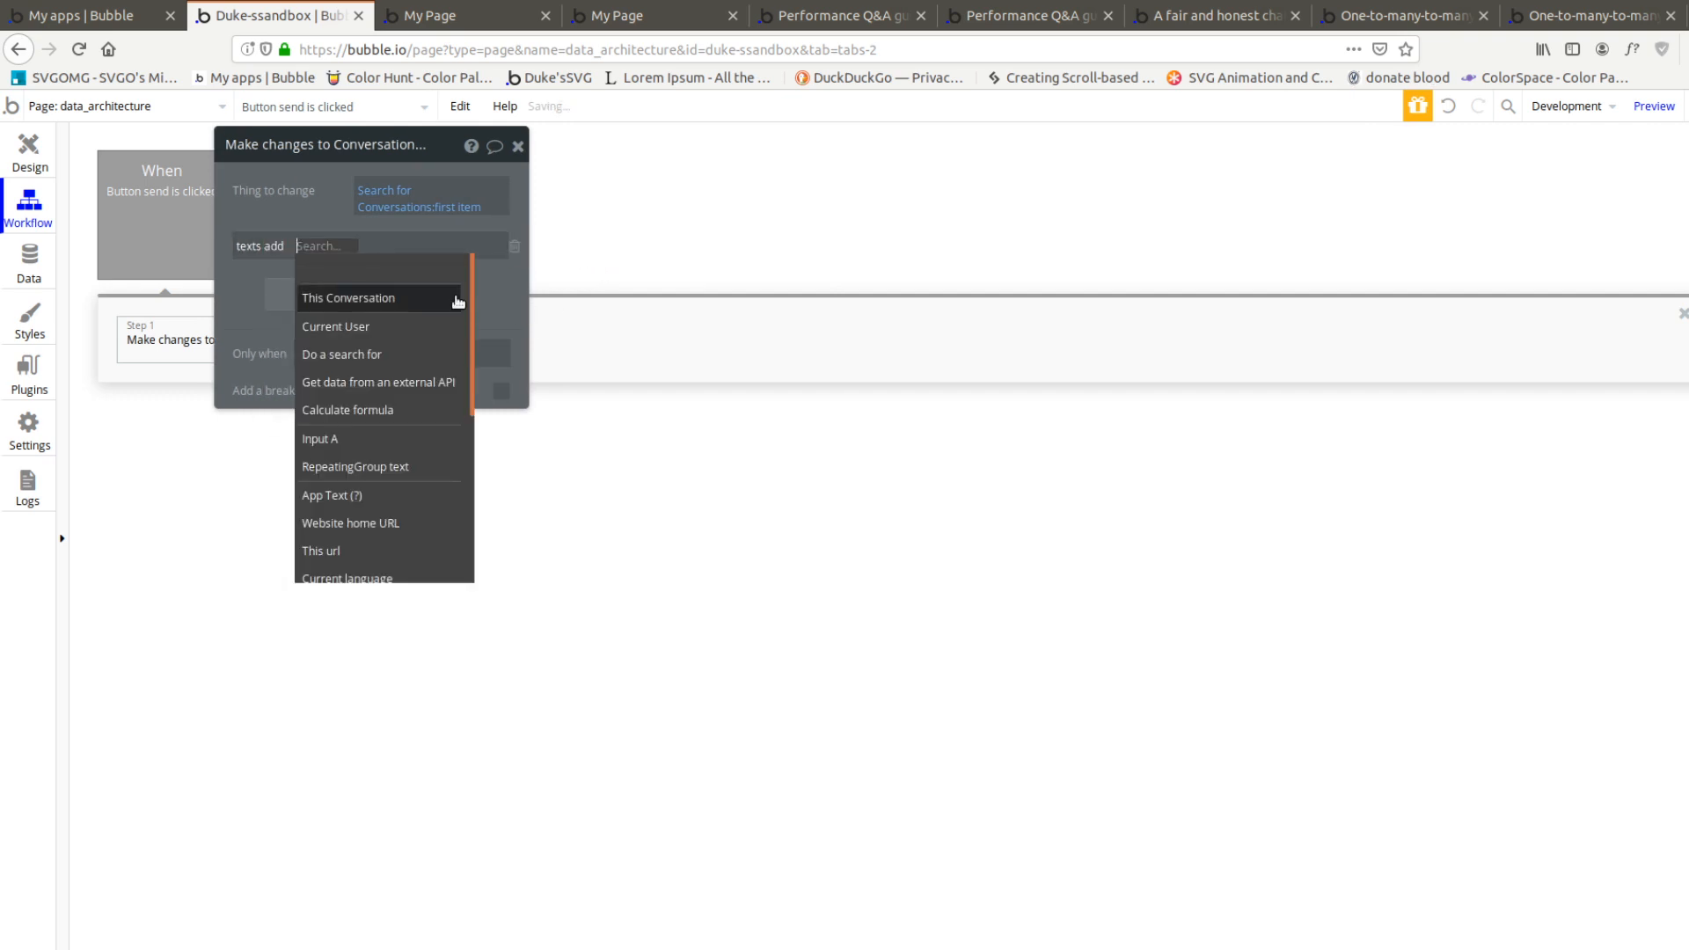
click(384, 438)
click(385, 267)
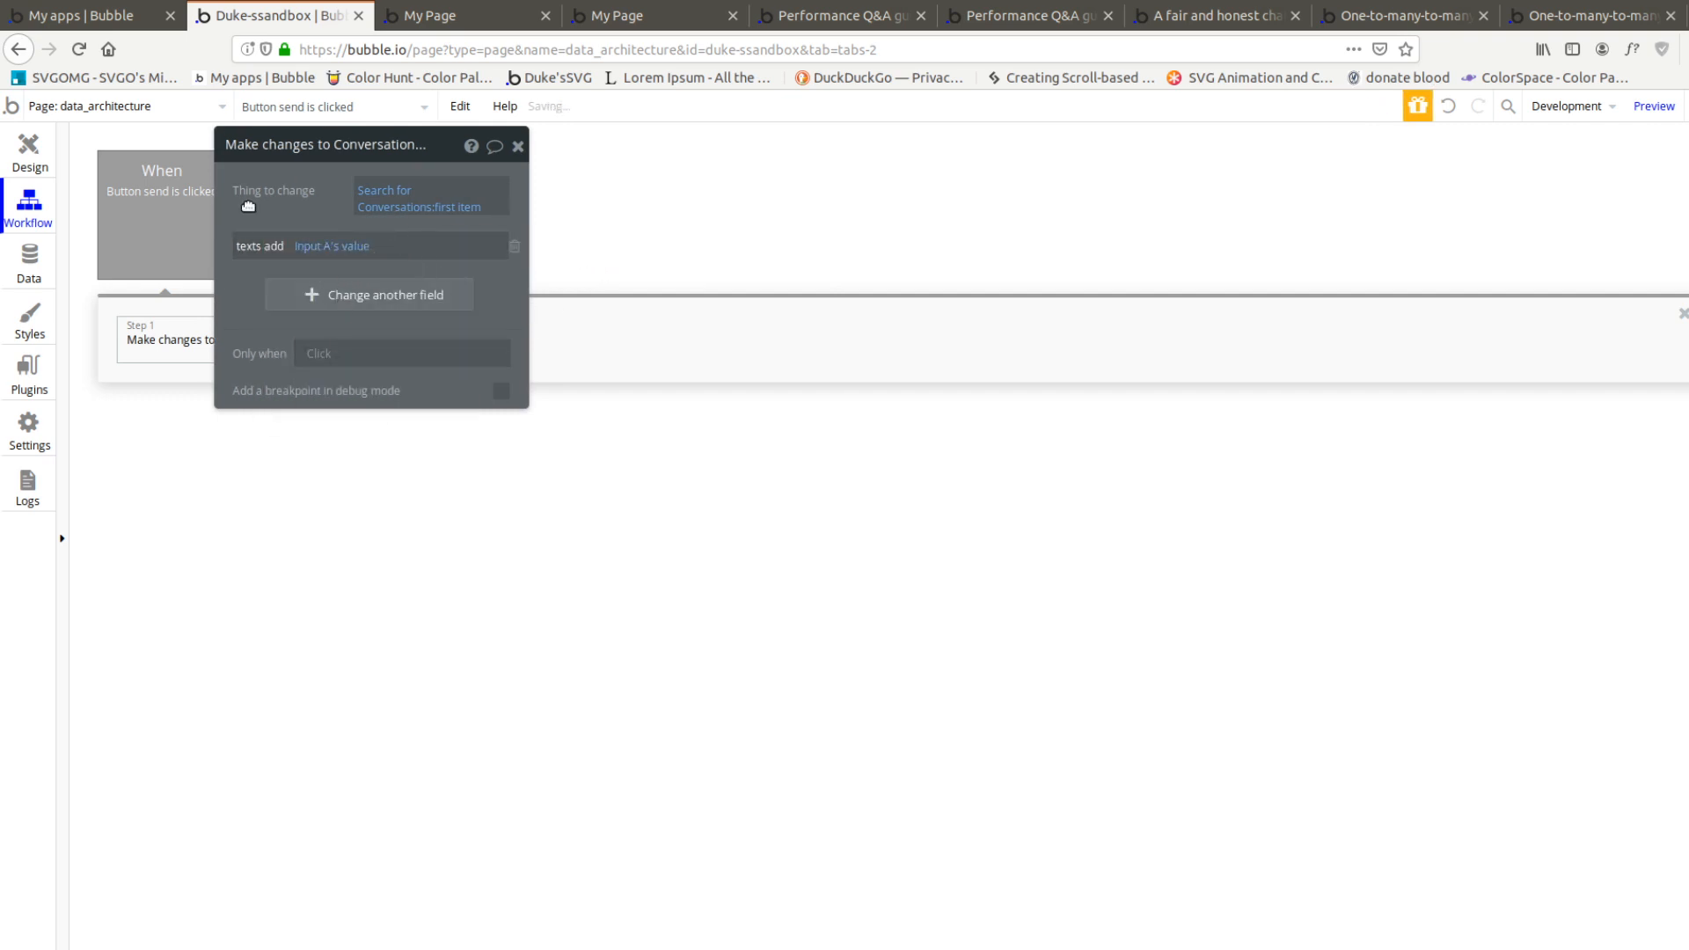
Reload the page preview and inspect the repeating group's data source expression in the debugger
click(431, 16)
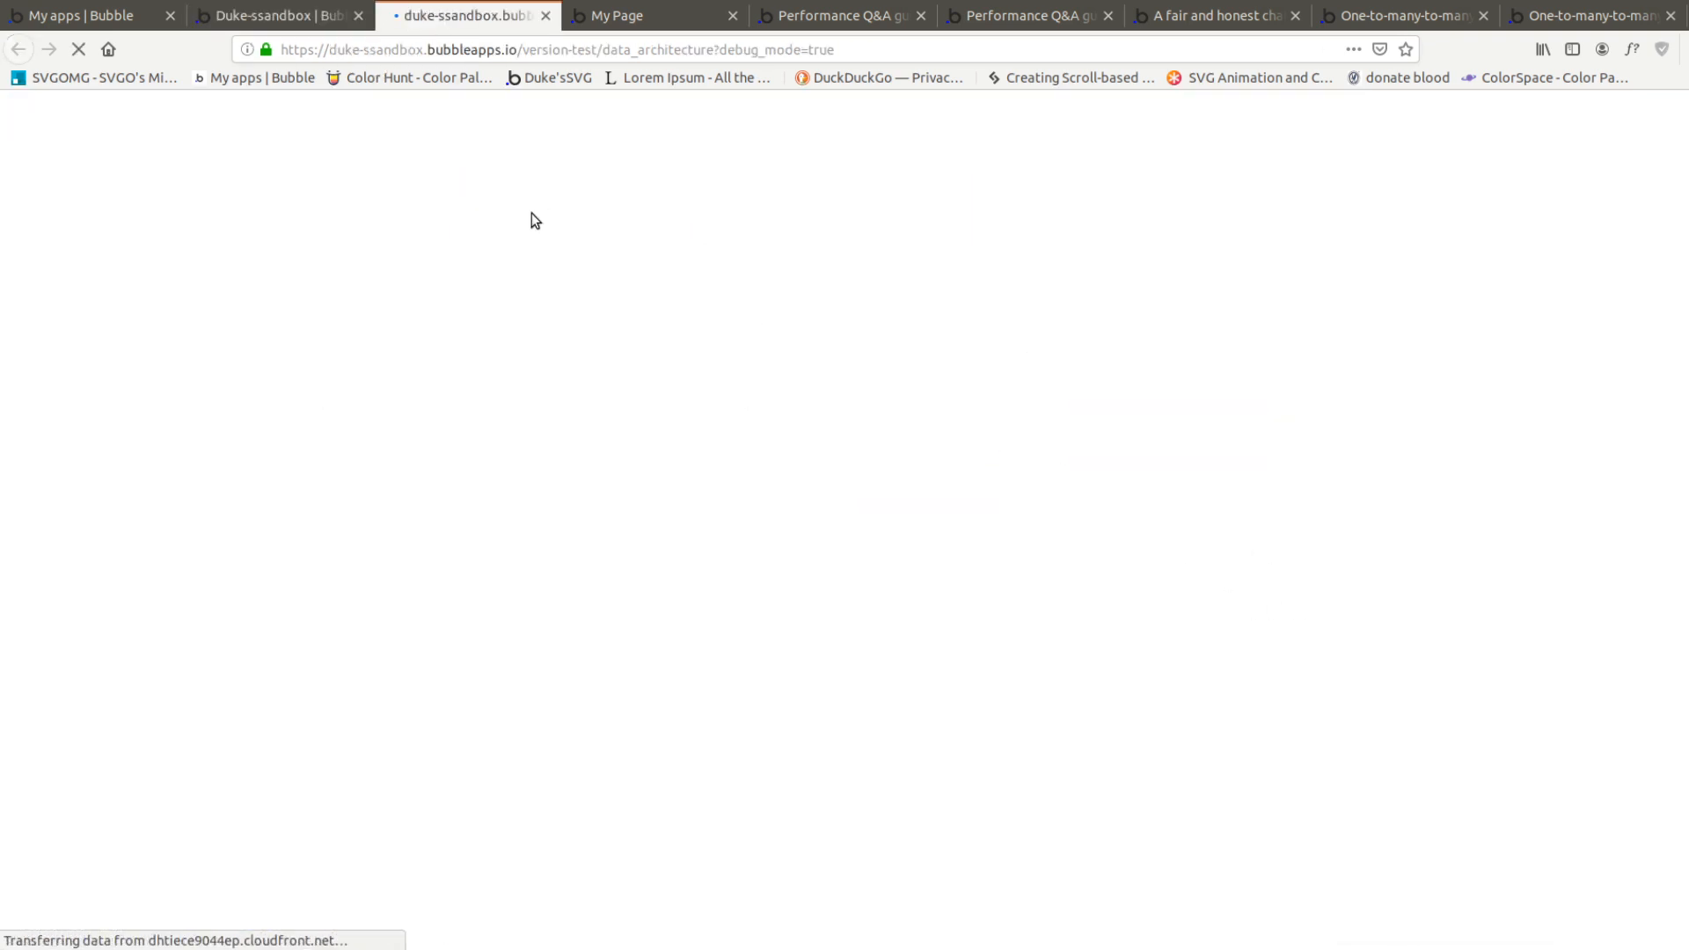
scroll(778, 604, down, 2)
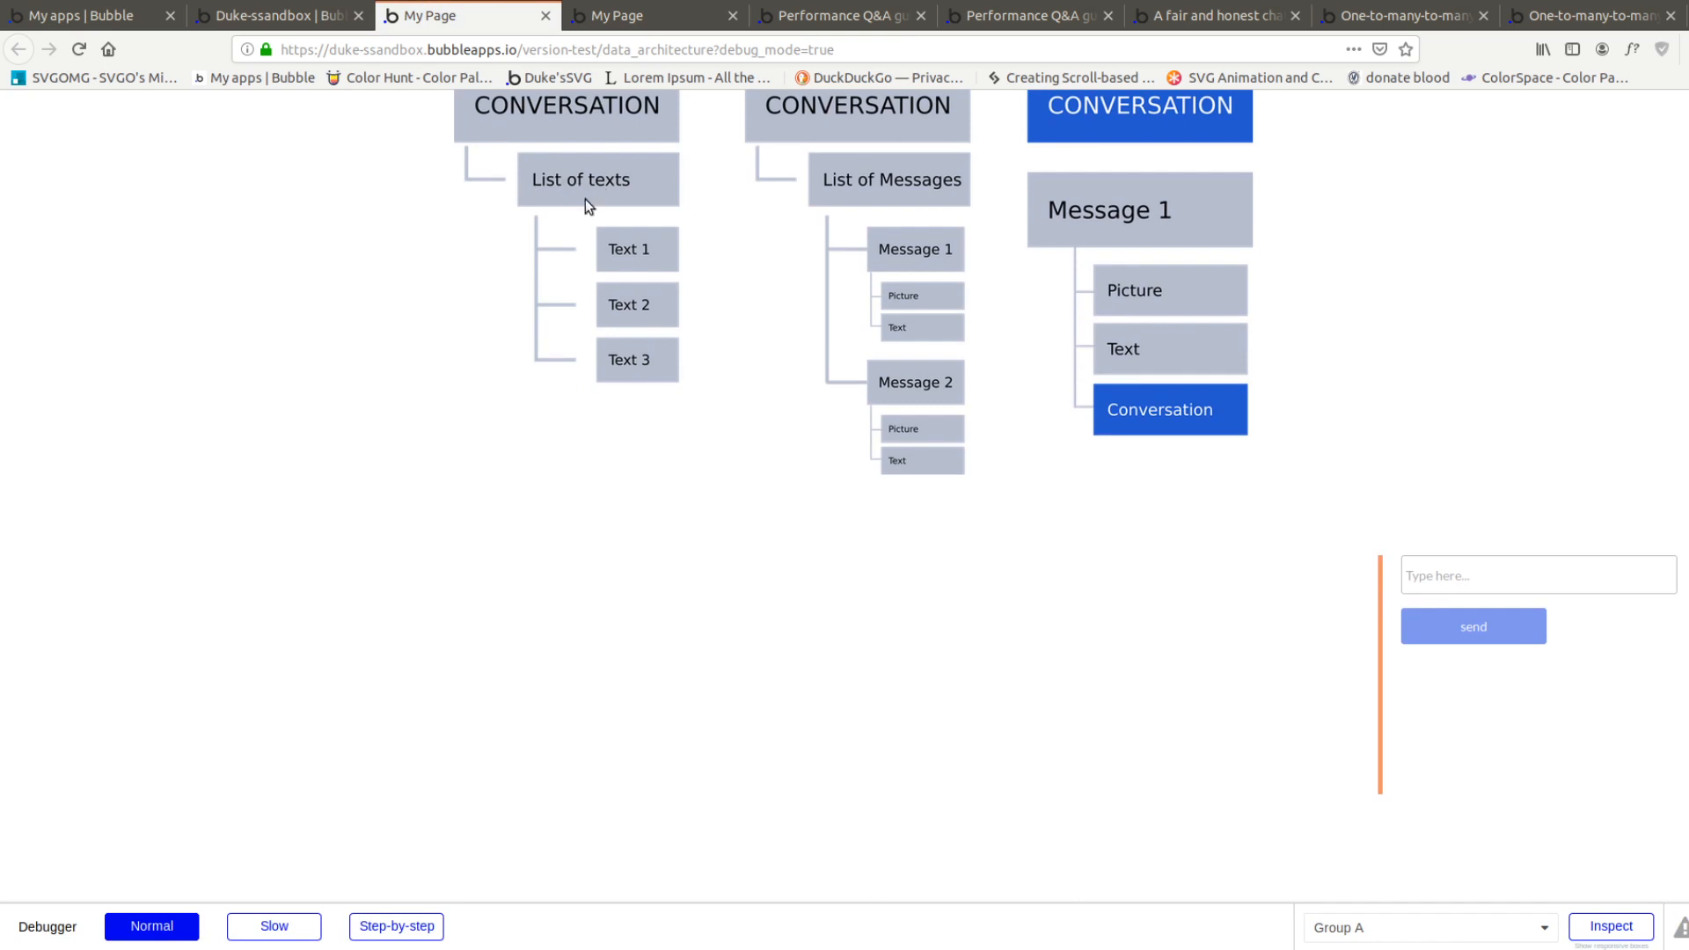
click(1611, 926)
click(848, 592)
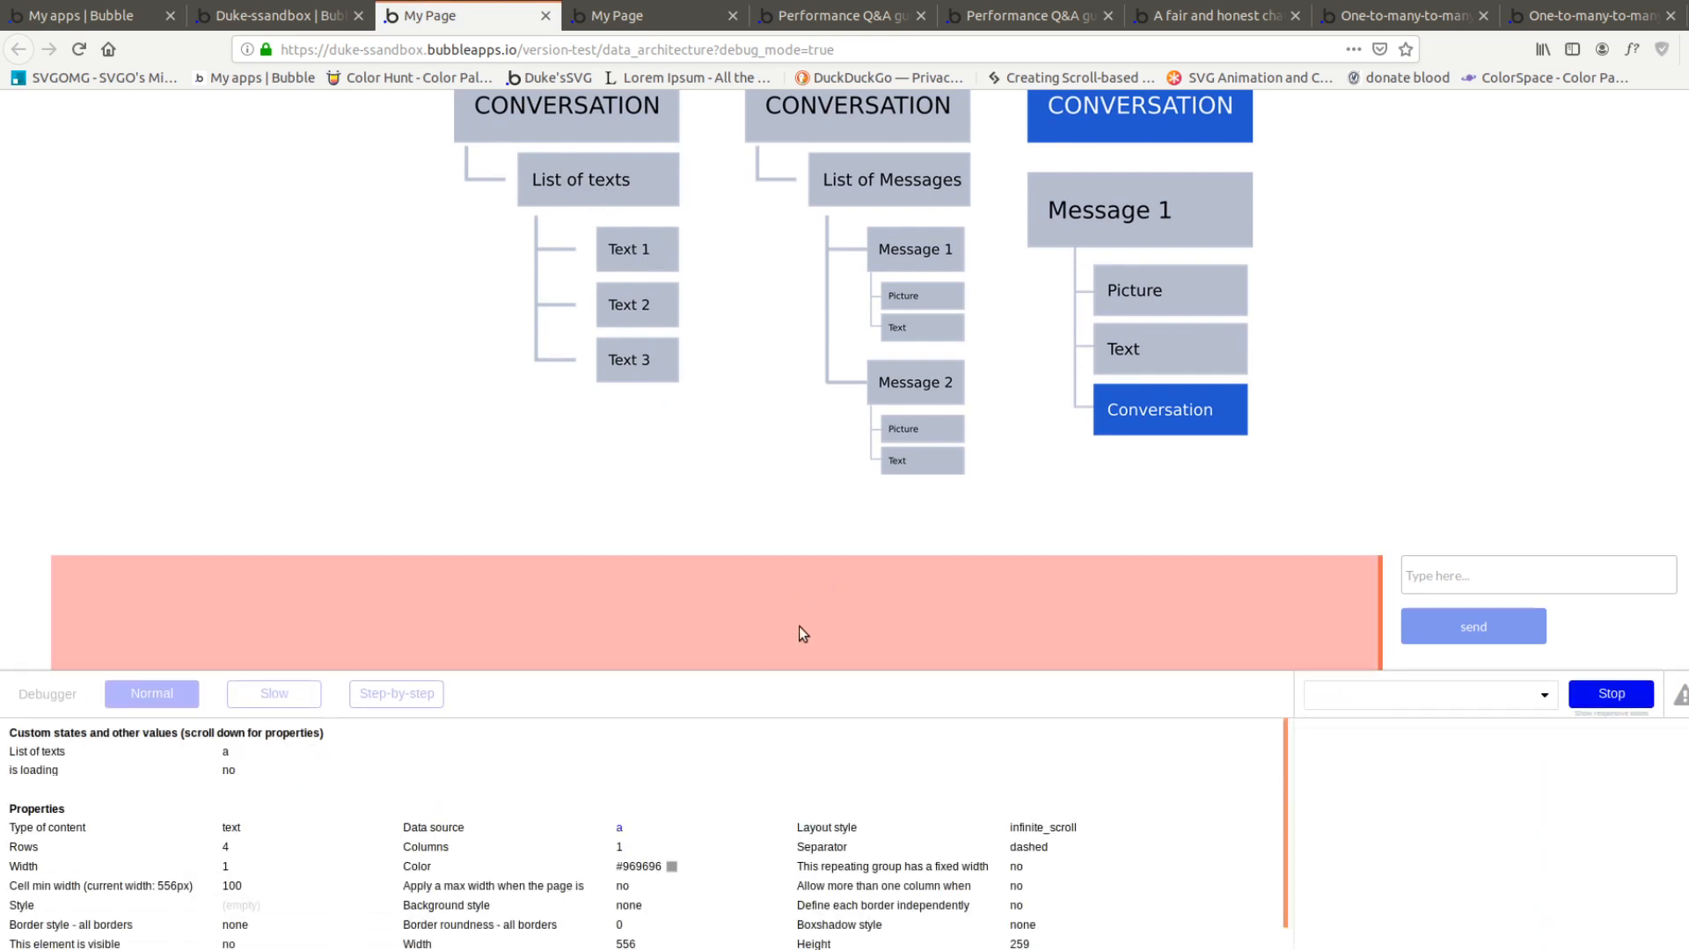
click(617, 829)
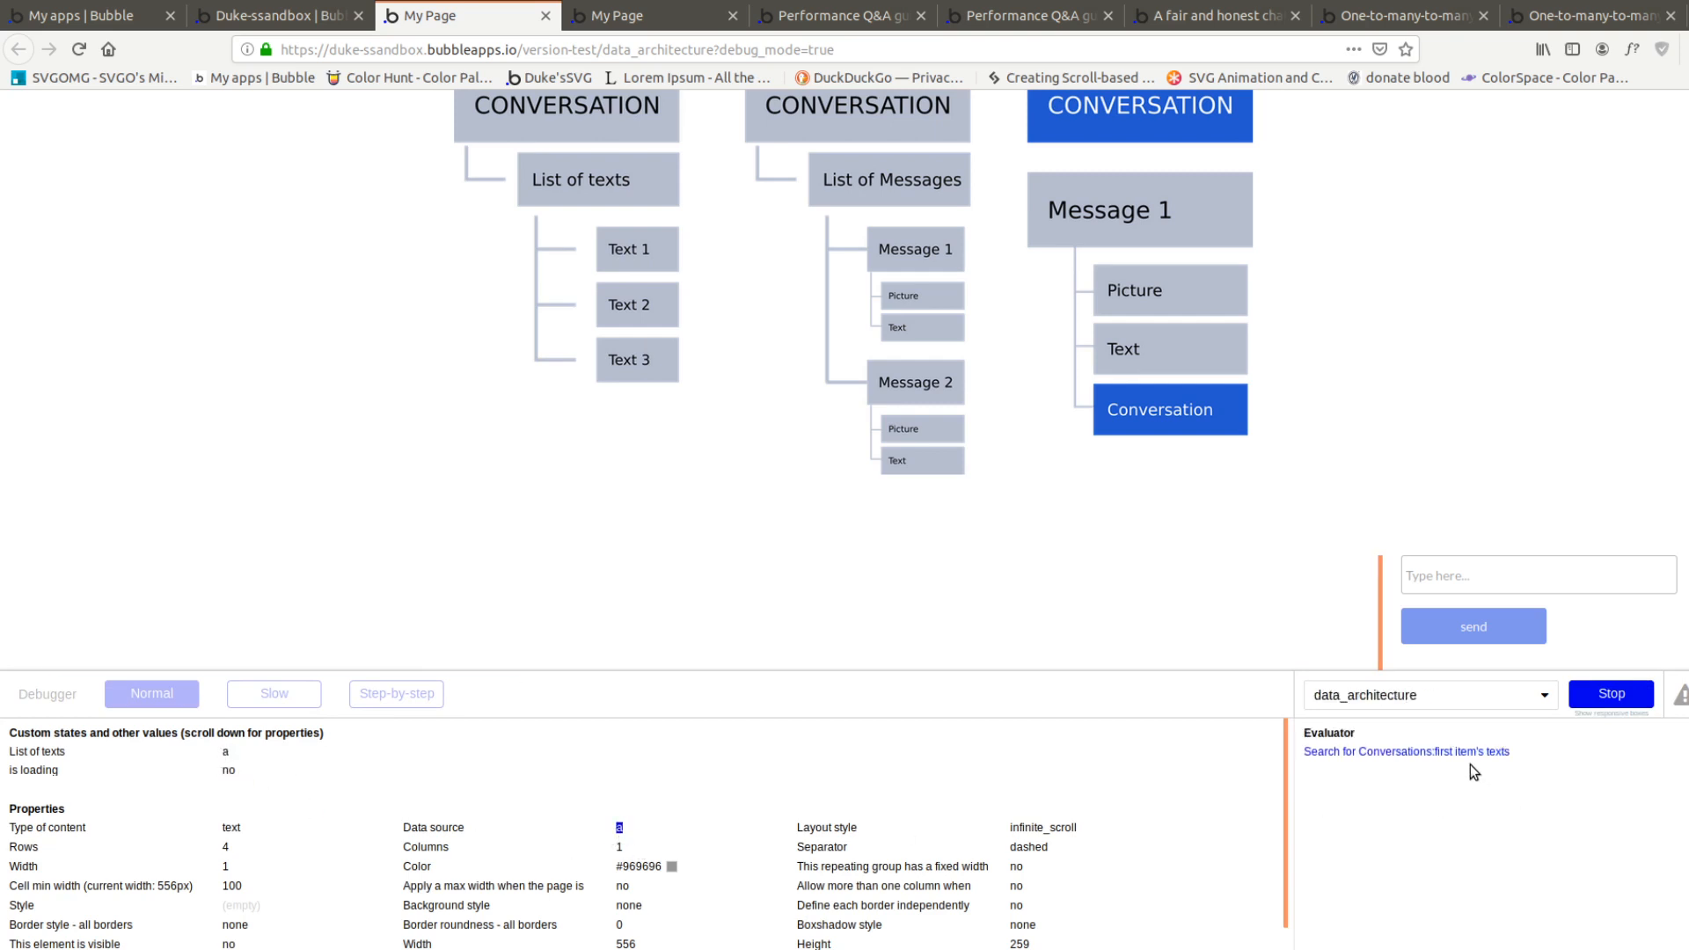
click(1435, 753)
Try to send "b" and "c" from the message input while inspecting, and stop the inspector
click(1457, 575)
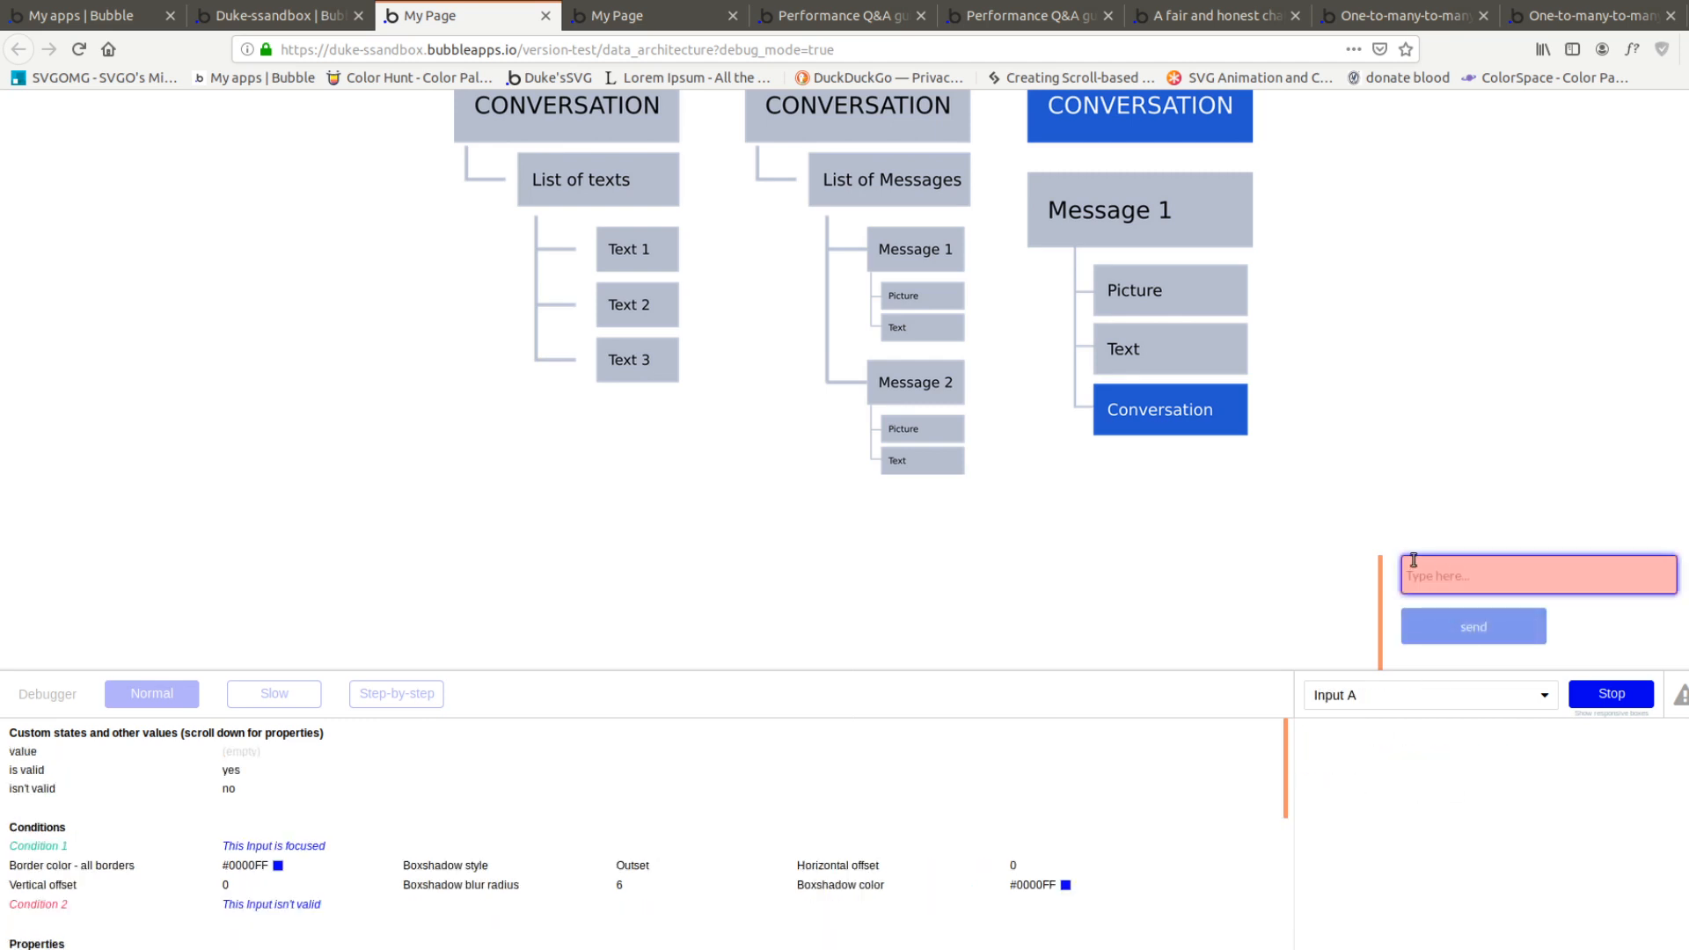
text(b)
click(1451, 618)
click(1452, 580)
key(BackSpace)
text(c)
click(1453, 623)
scroll(1437, 383, down, 2)
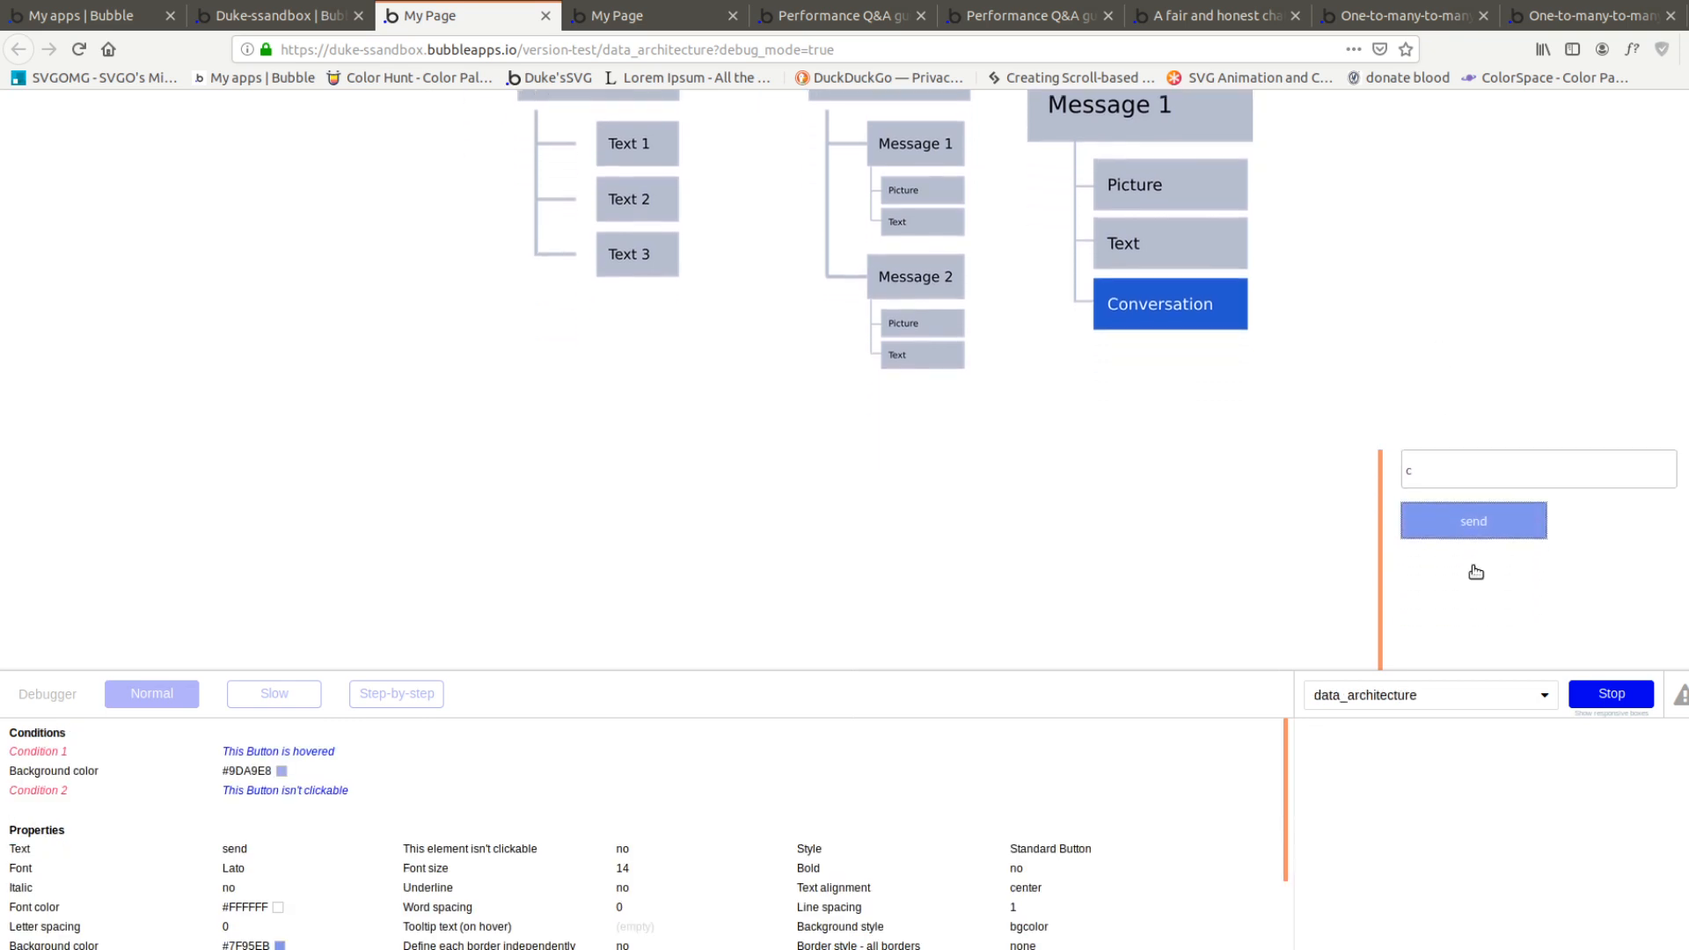
click(1608, 696)
double_click(1437, 468)
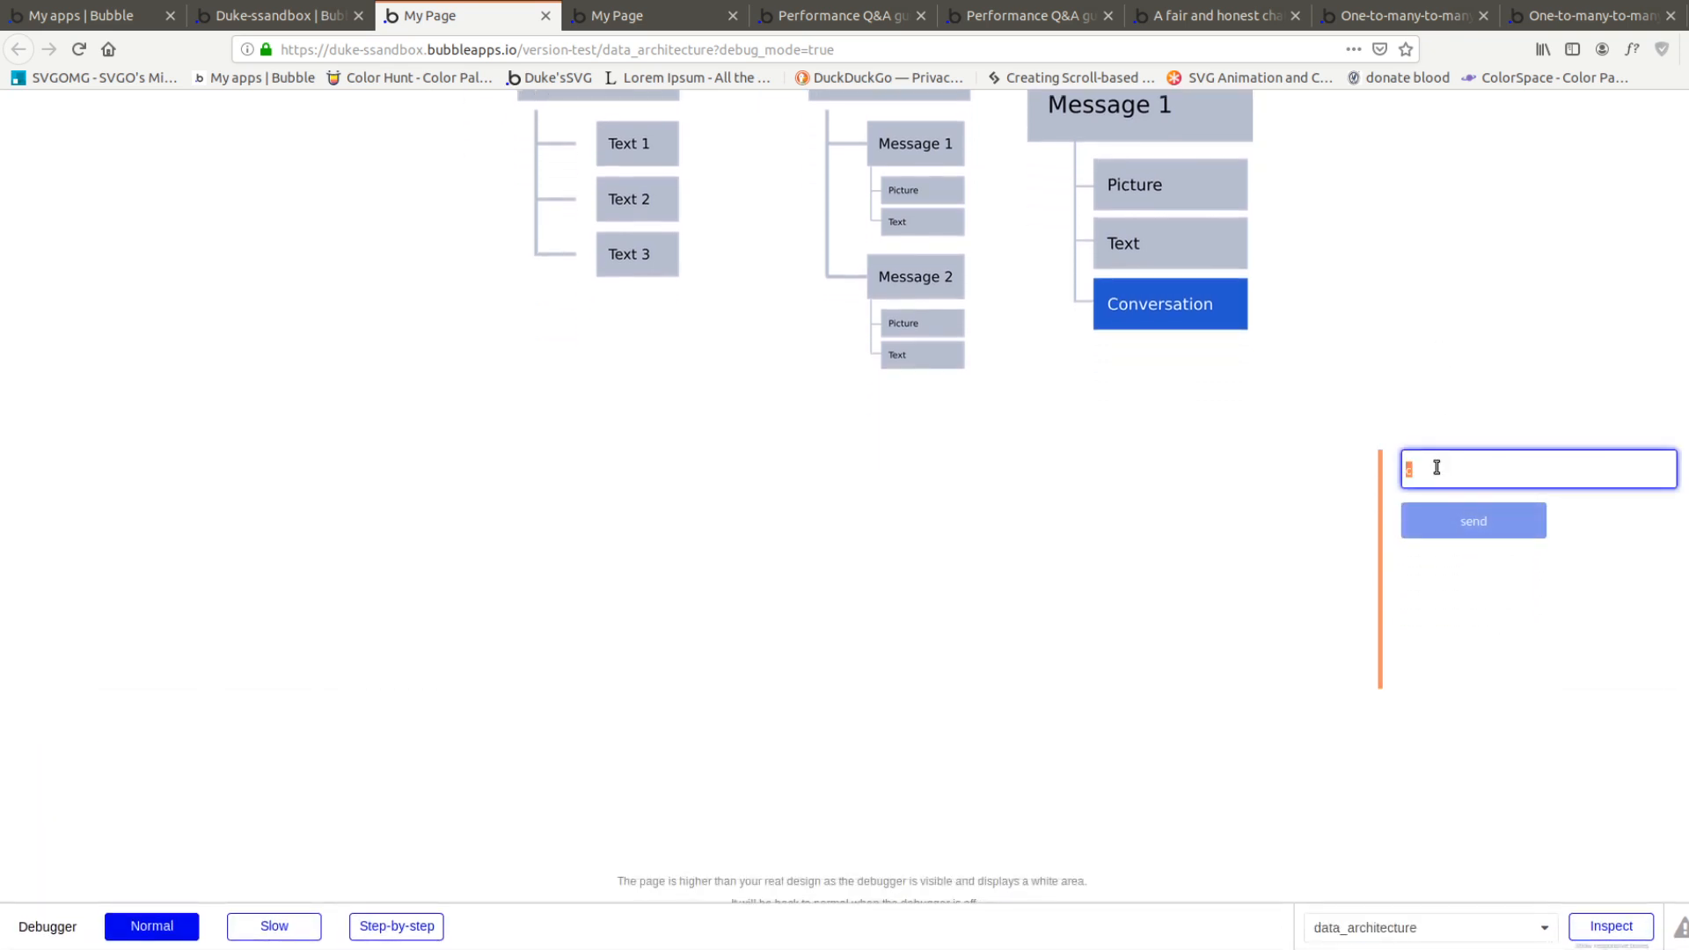
In the page design, add a text about 383 by 34 px to the repeating group's first cell, showing Current cell's text
click(349, 26)
click(44, 268)
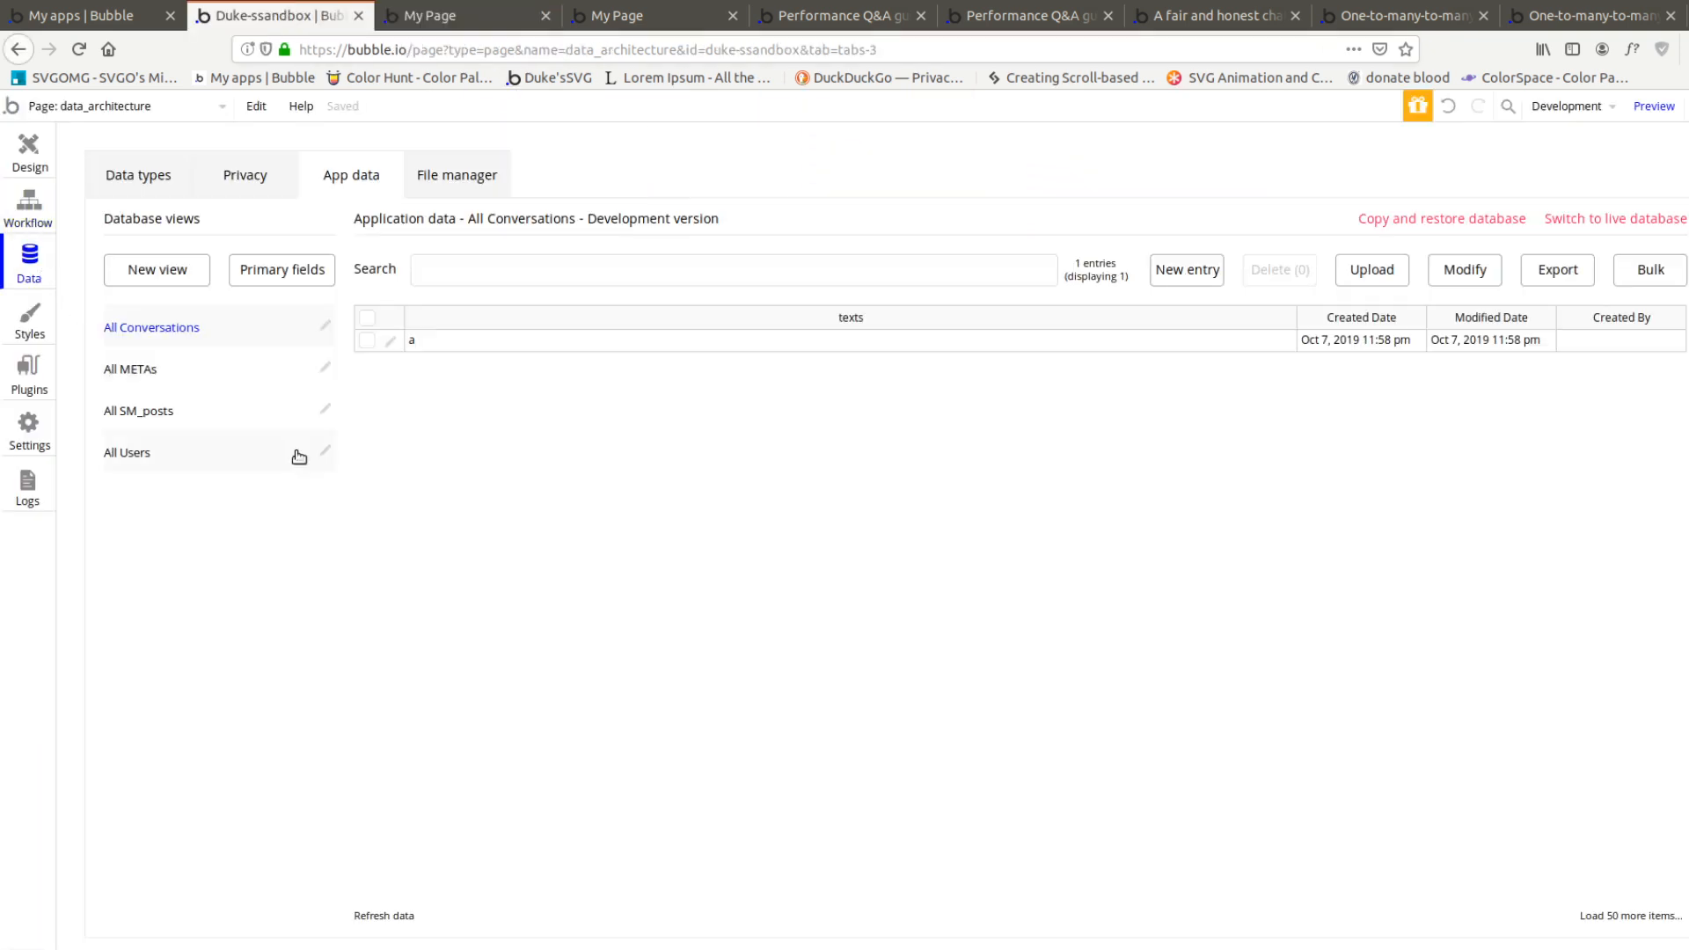
click(30, 158)
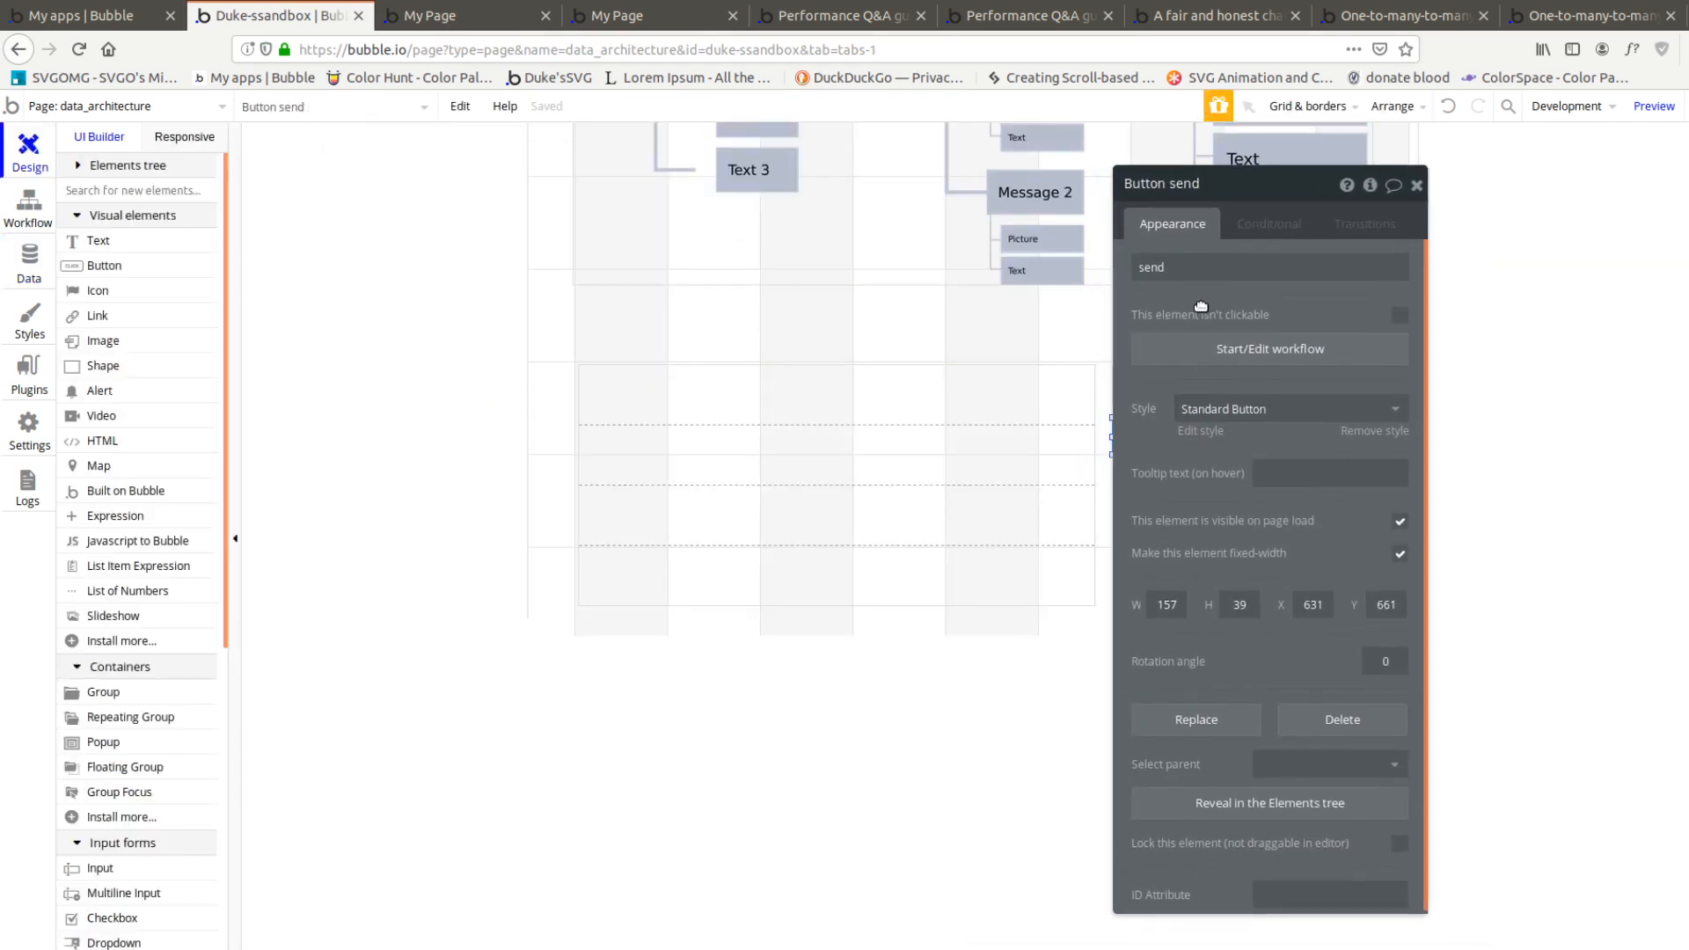
click(88, 240)
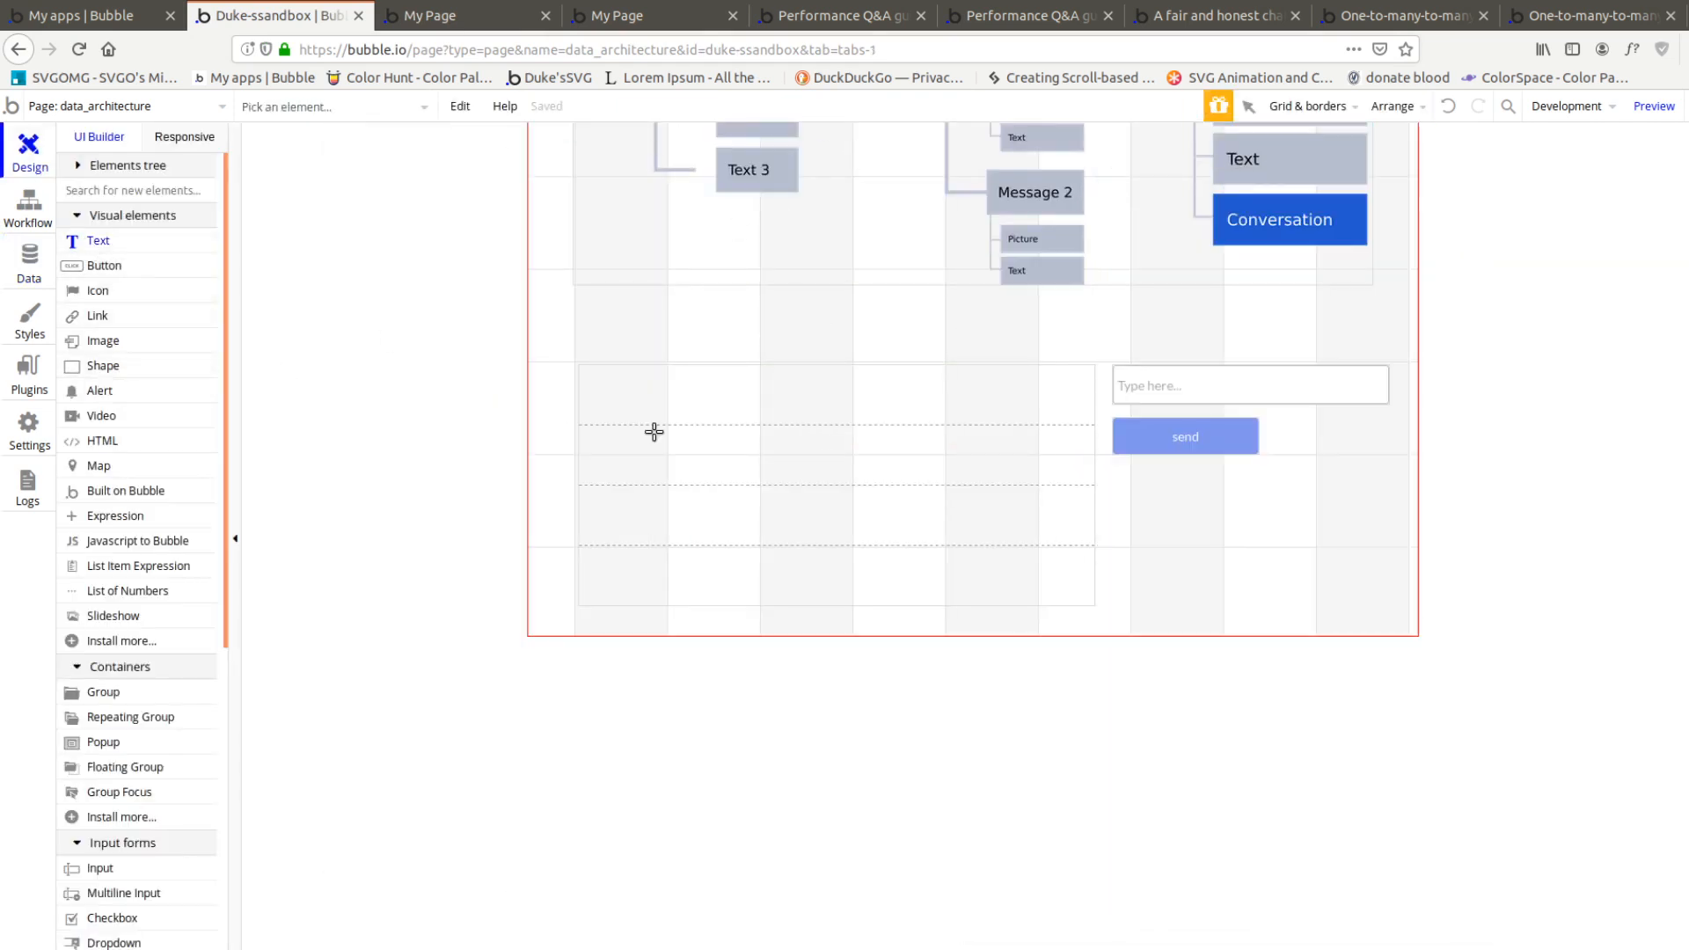
drag(591, 378, 947, 408)
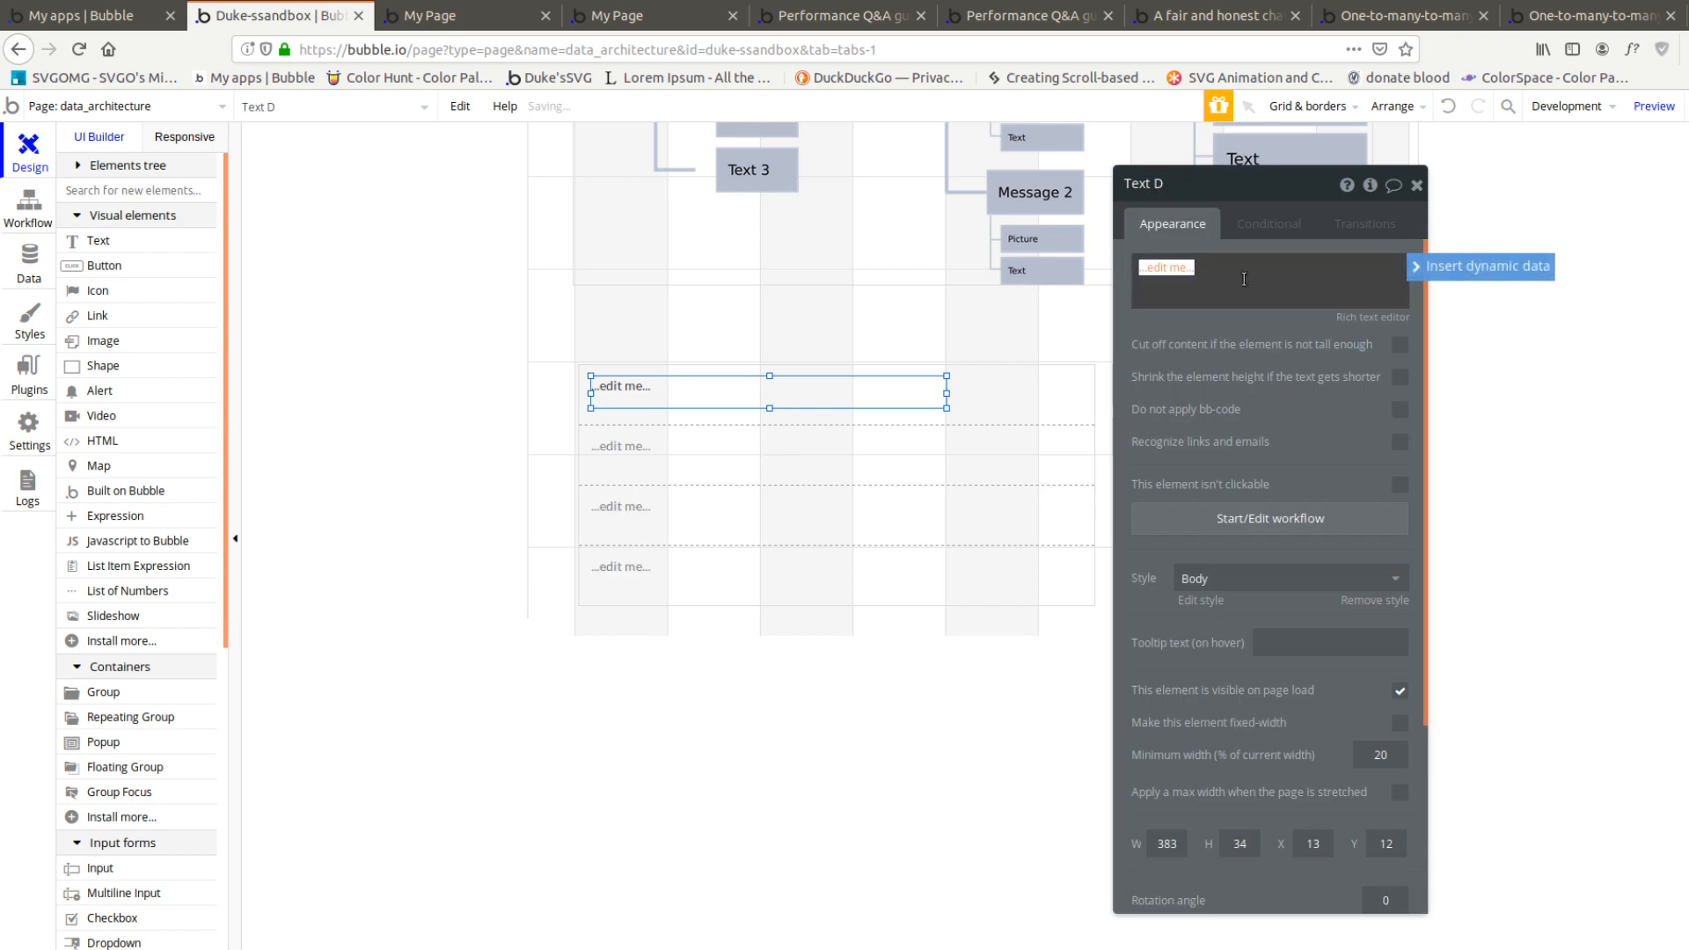
click(1461, 264)
click(1225, 320)
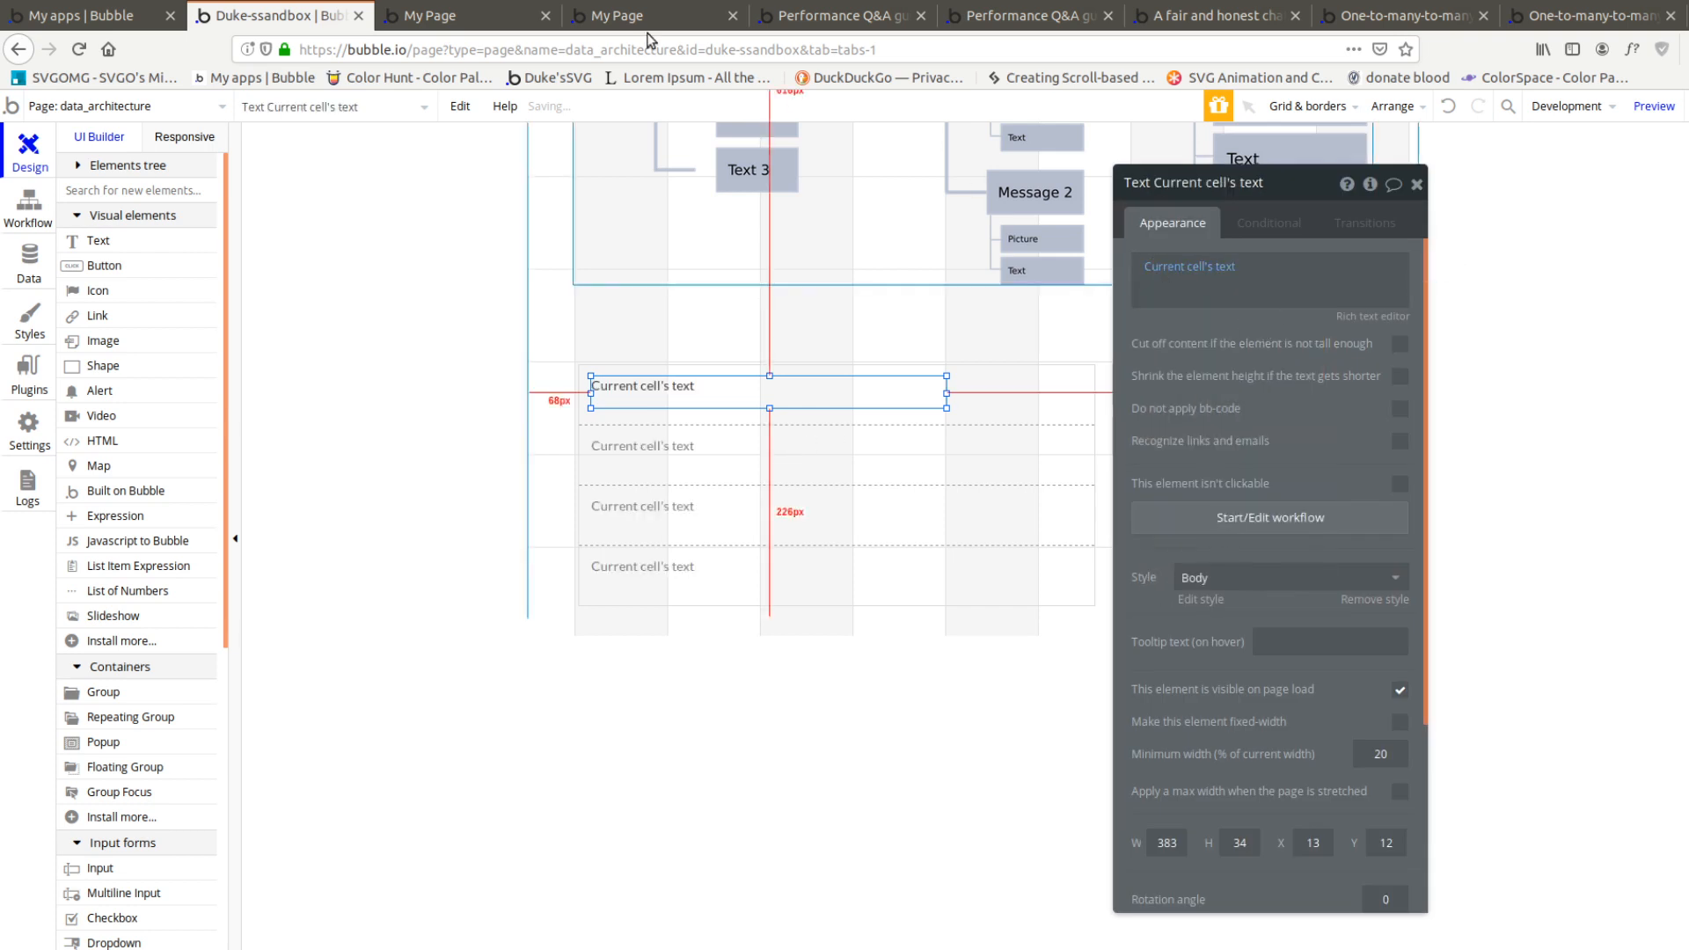
Reload the page preview and send the messages "b" and "c" to test the send workflow
click(475, 16)
click(499, 113)
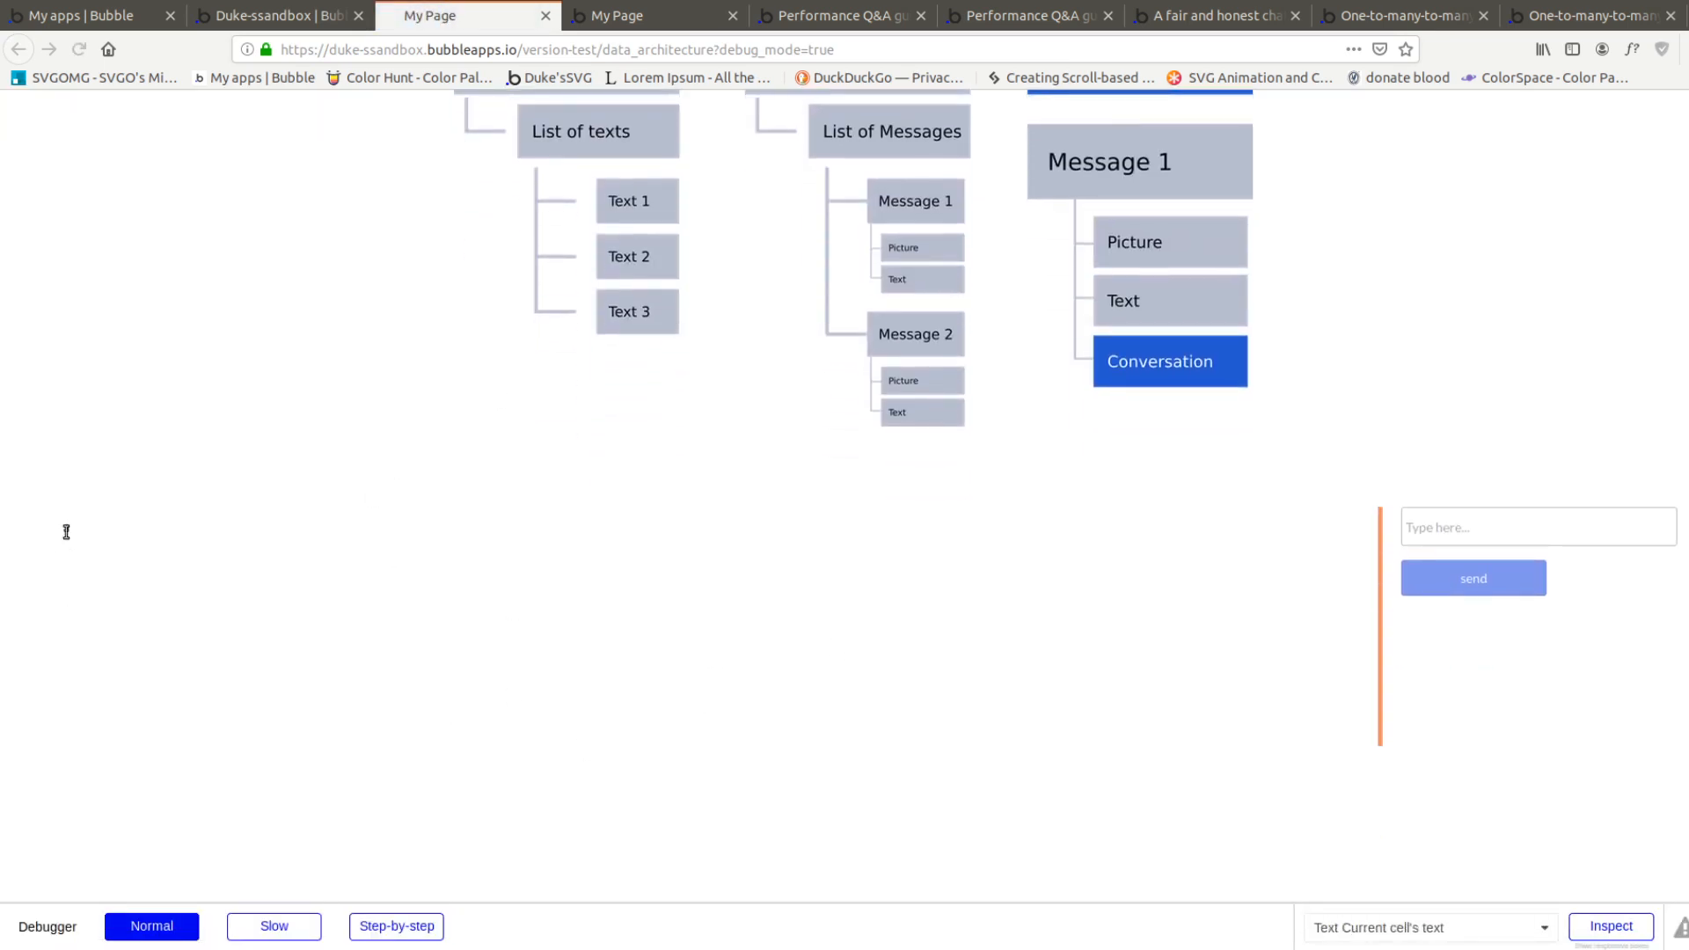
click(1414, 530)
text(b)
click(1505, 594)
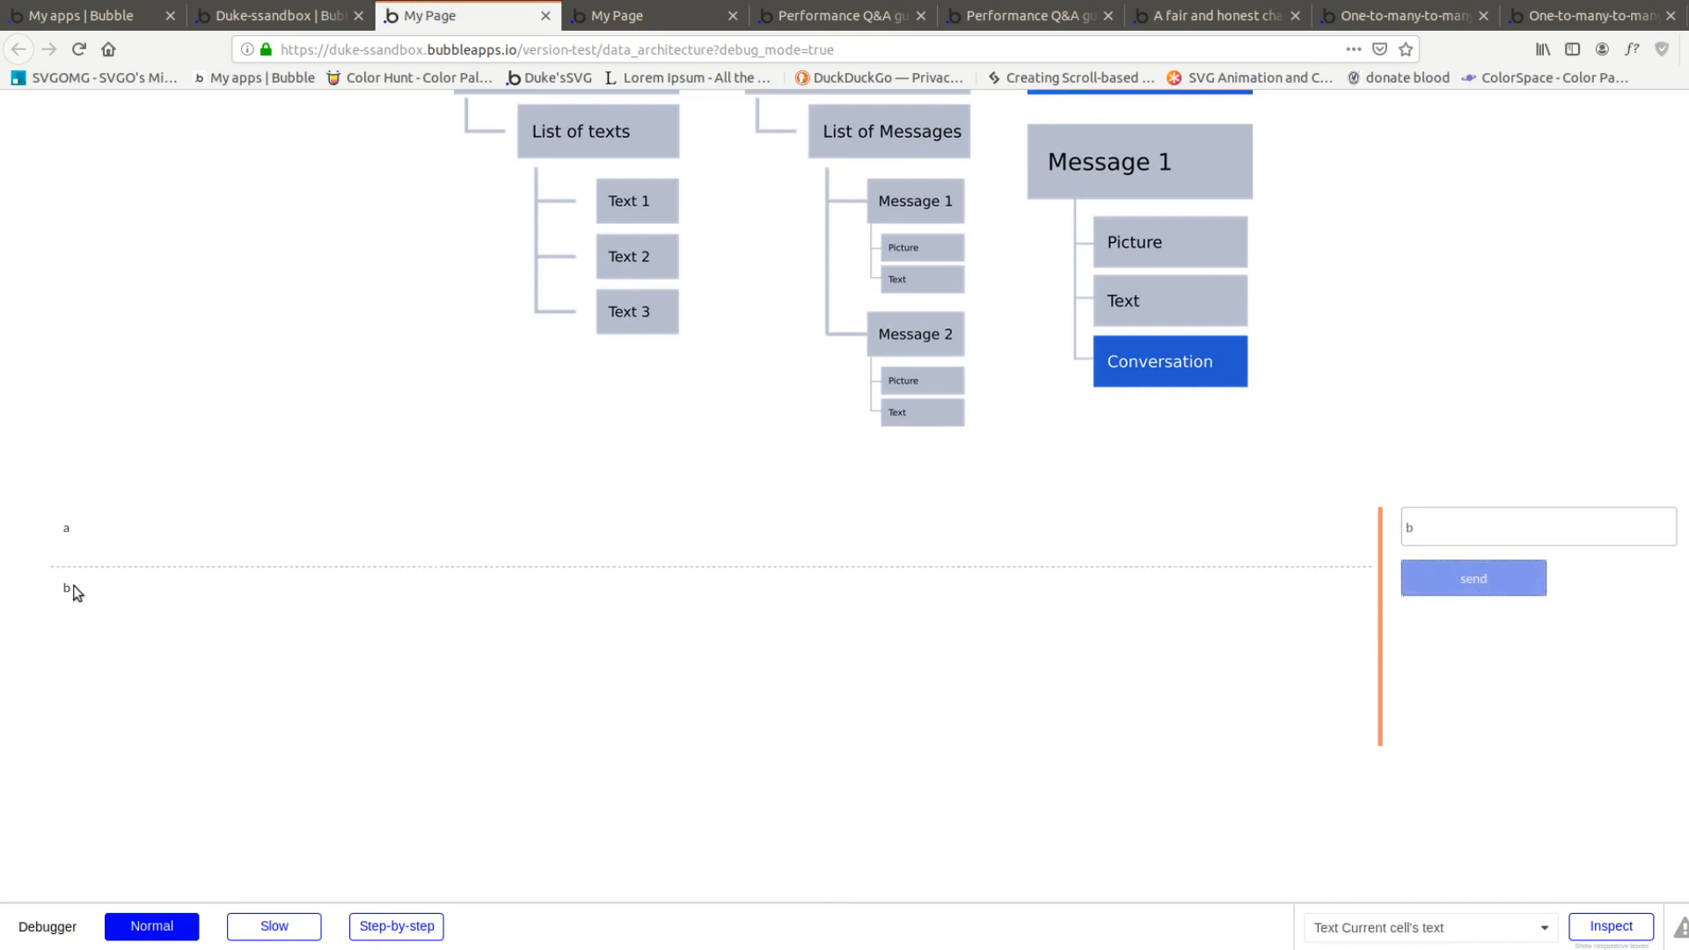
double_click(1439, 528)
text(c)
click(1474, 581)
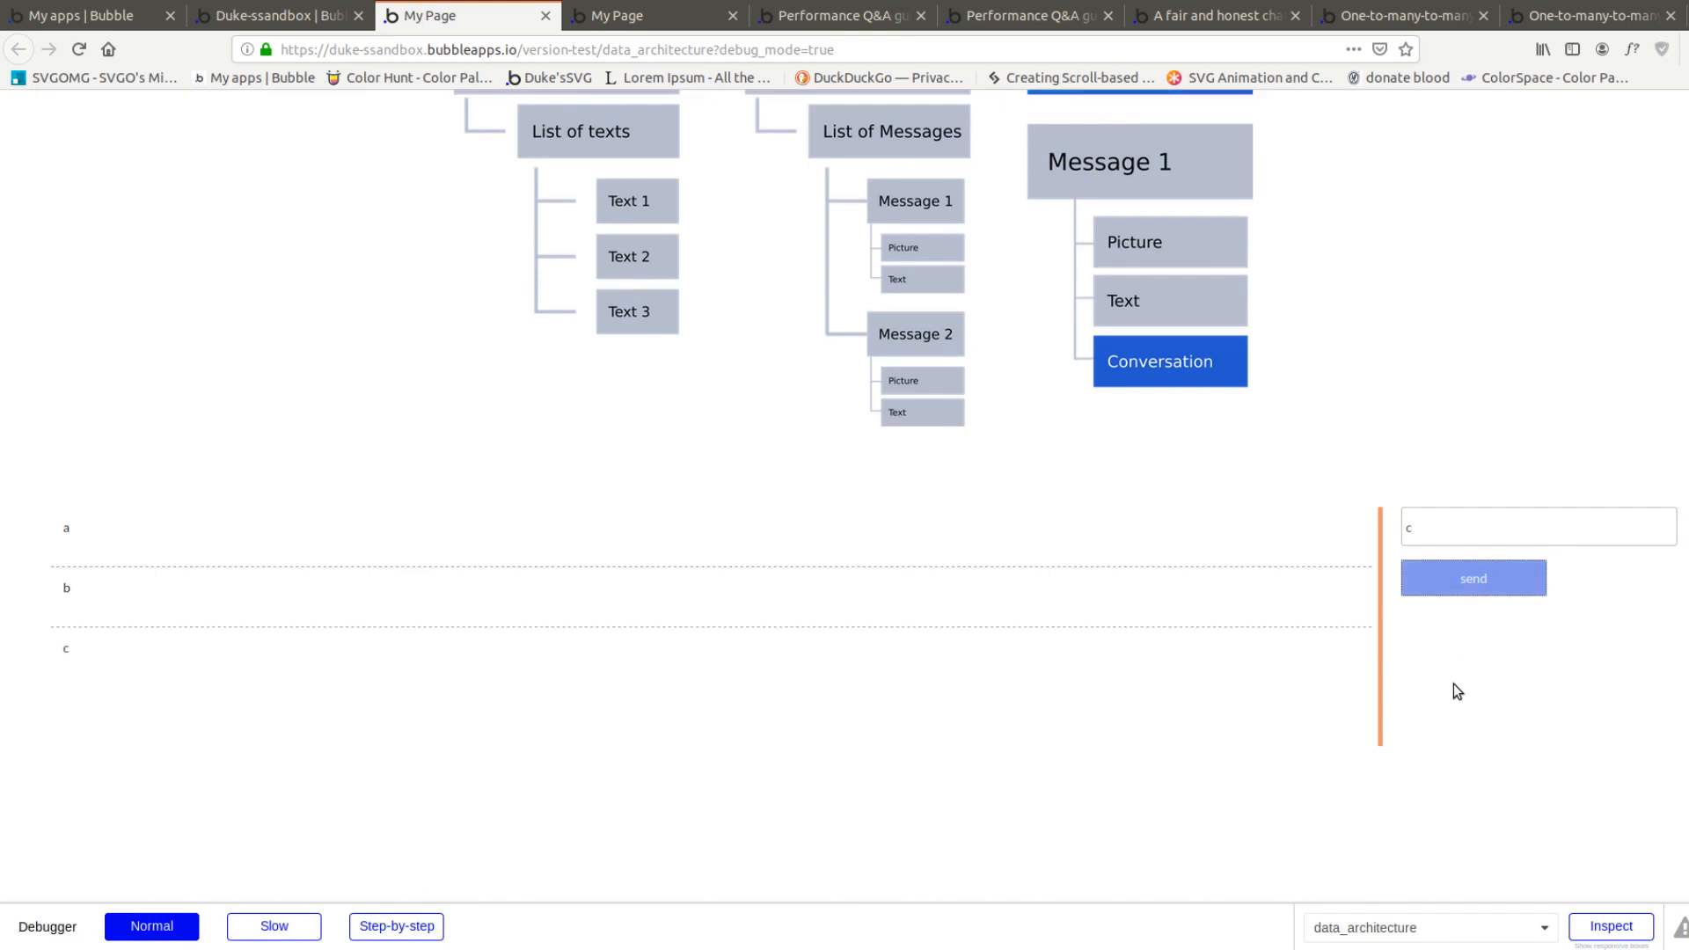
scroll(616, 308, up, 1)
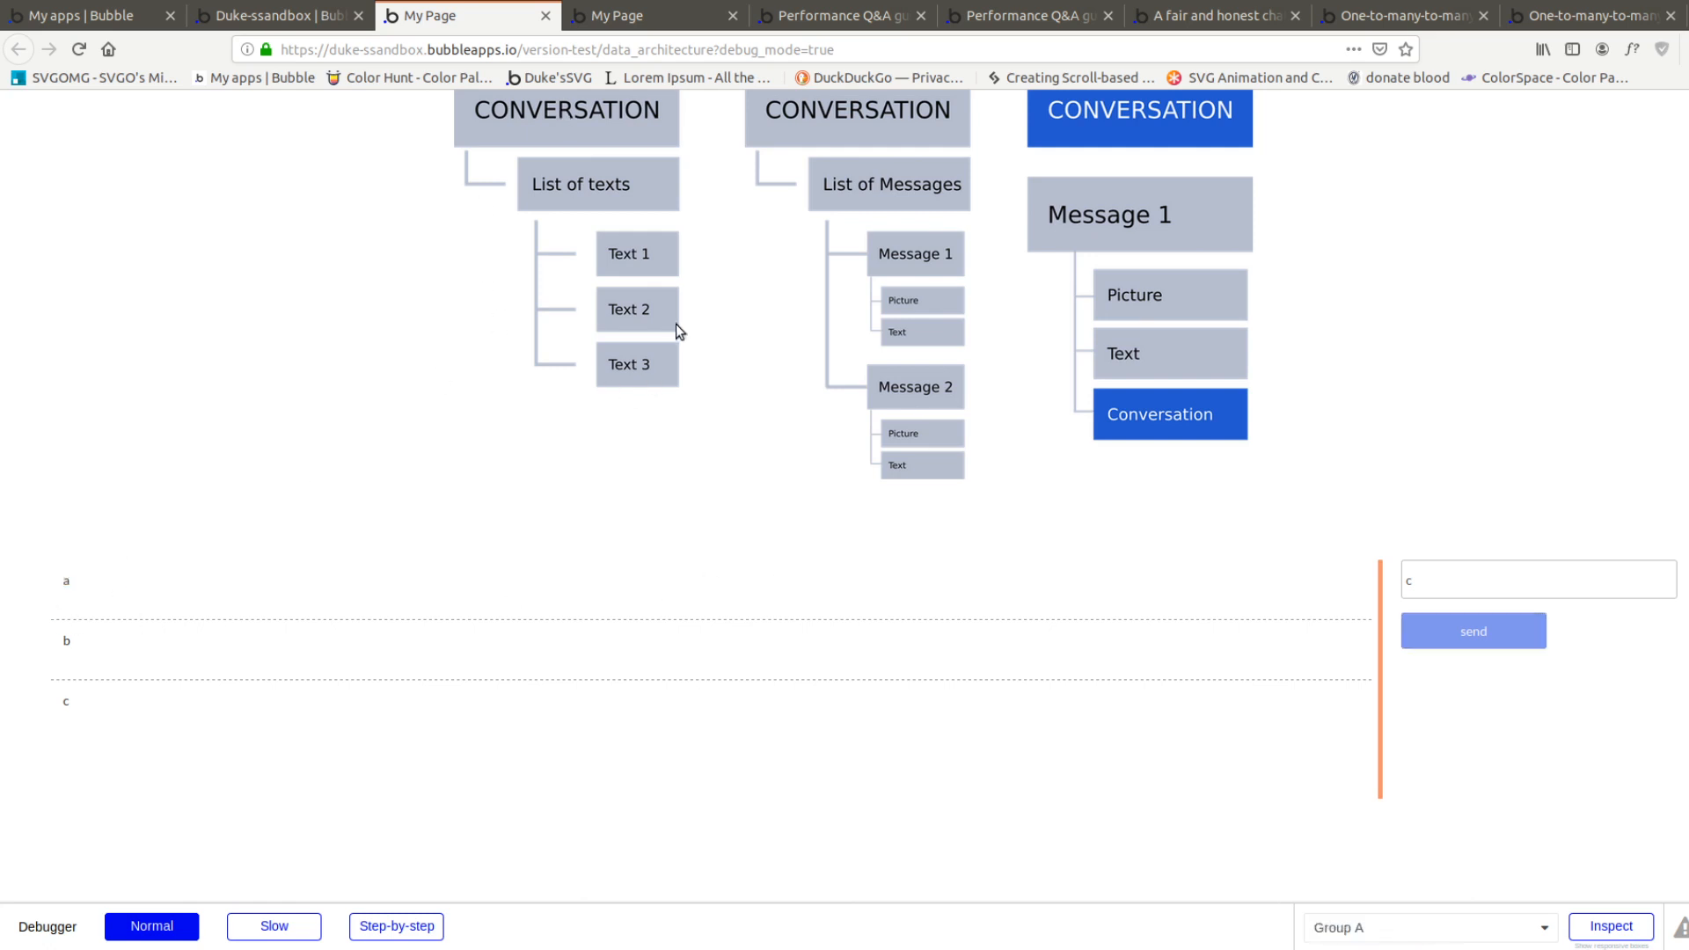
Add a single-entry field named users of type User to the Conversation data type
click(239, 16)
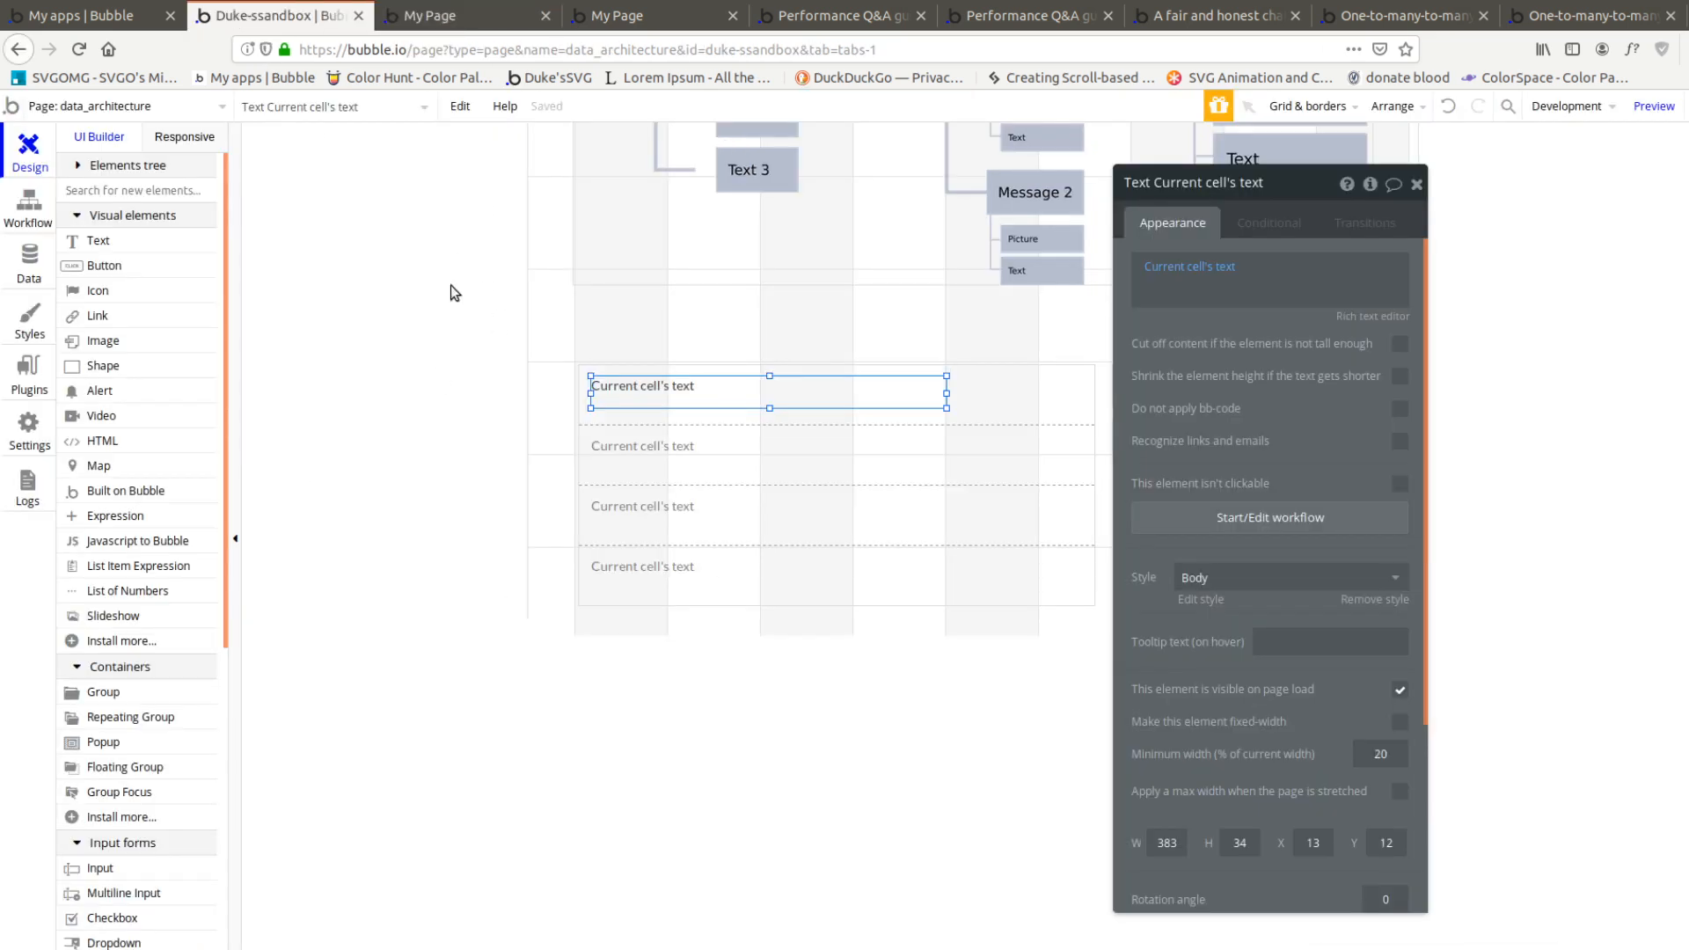
click(29, 207)
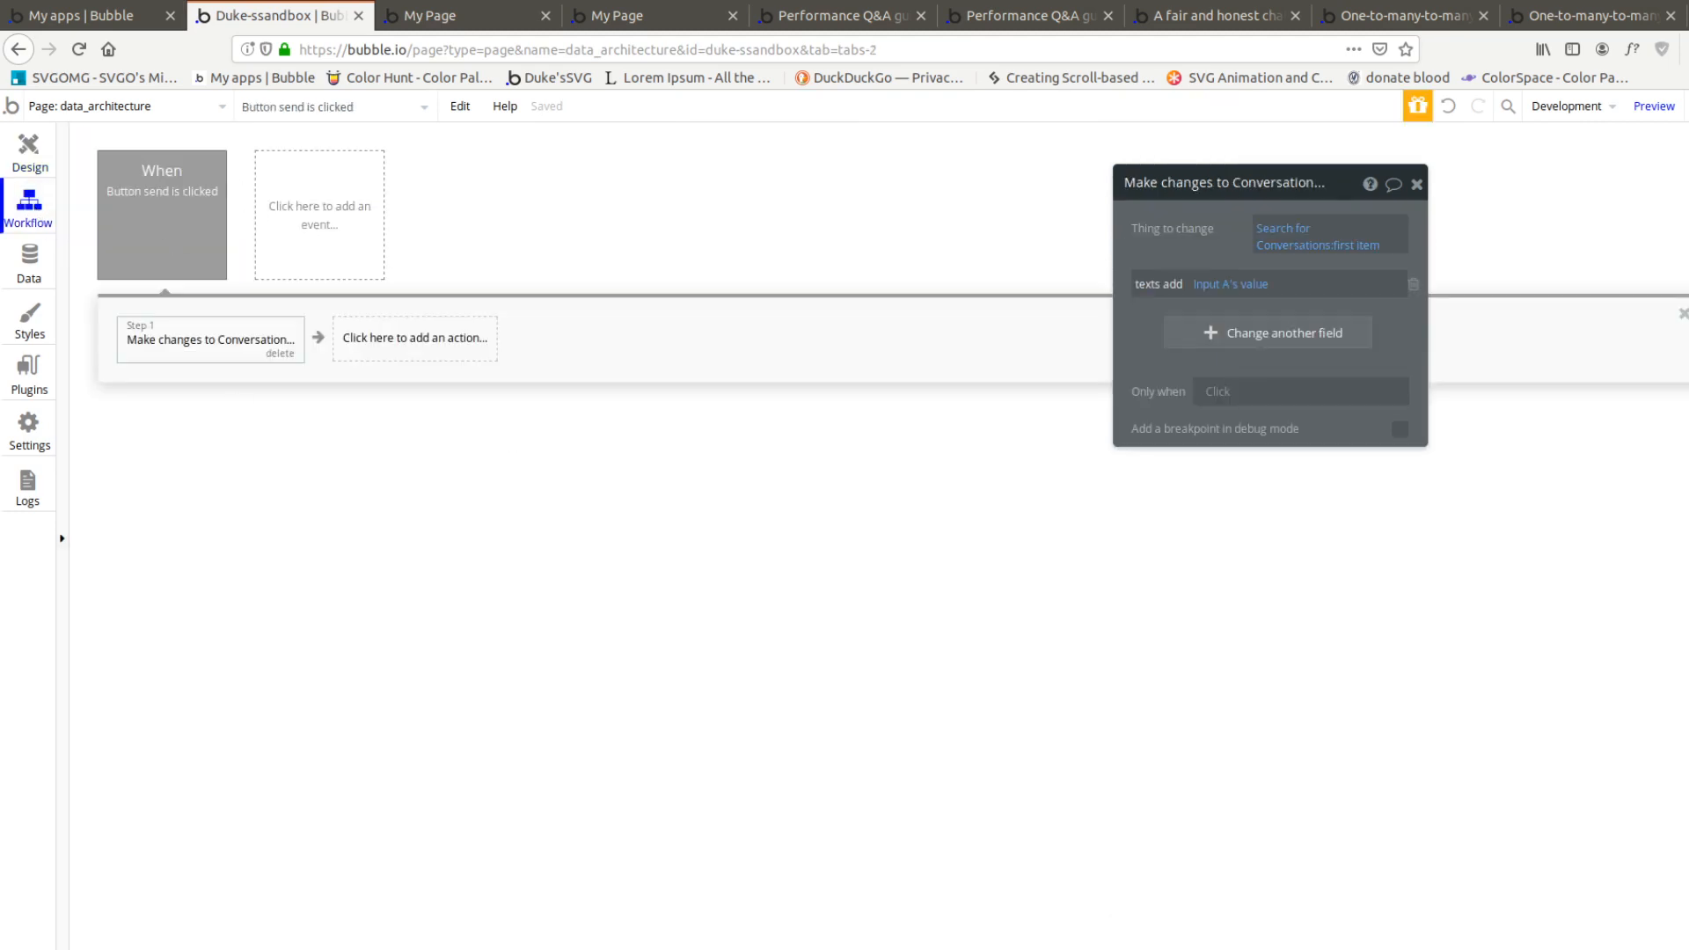
click(29, 268)
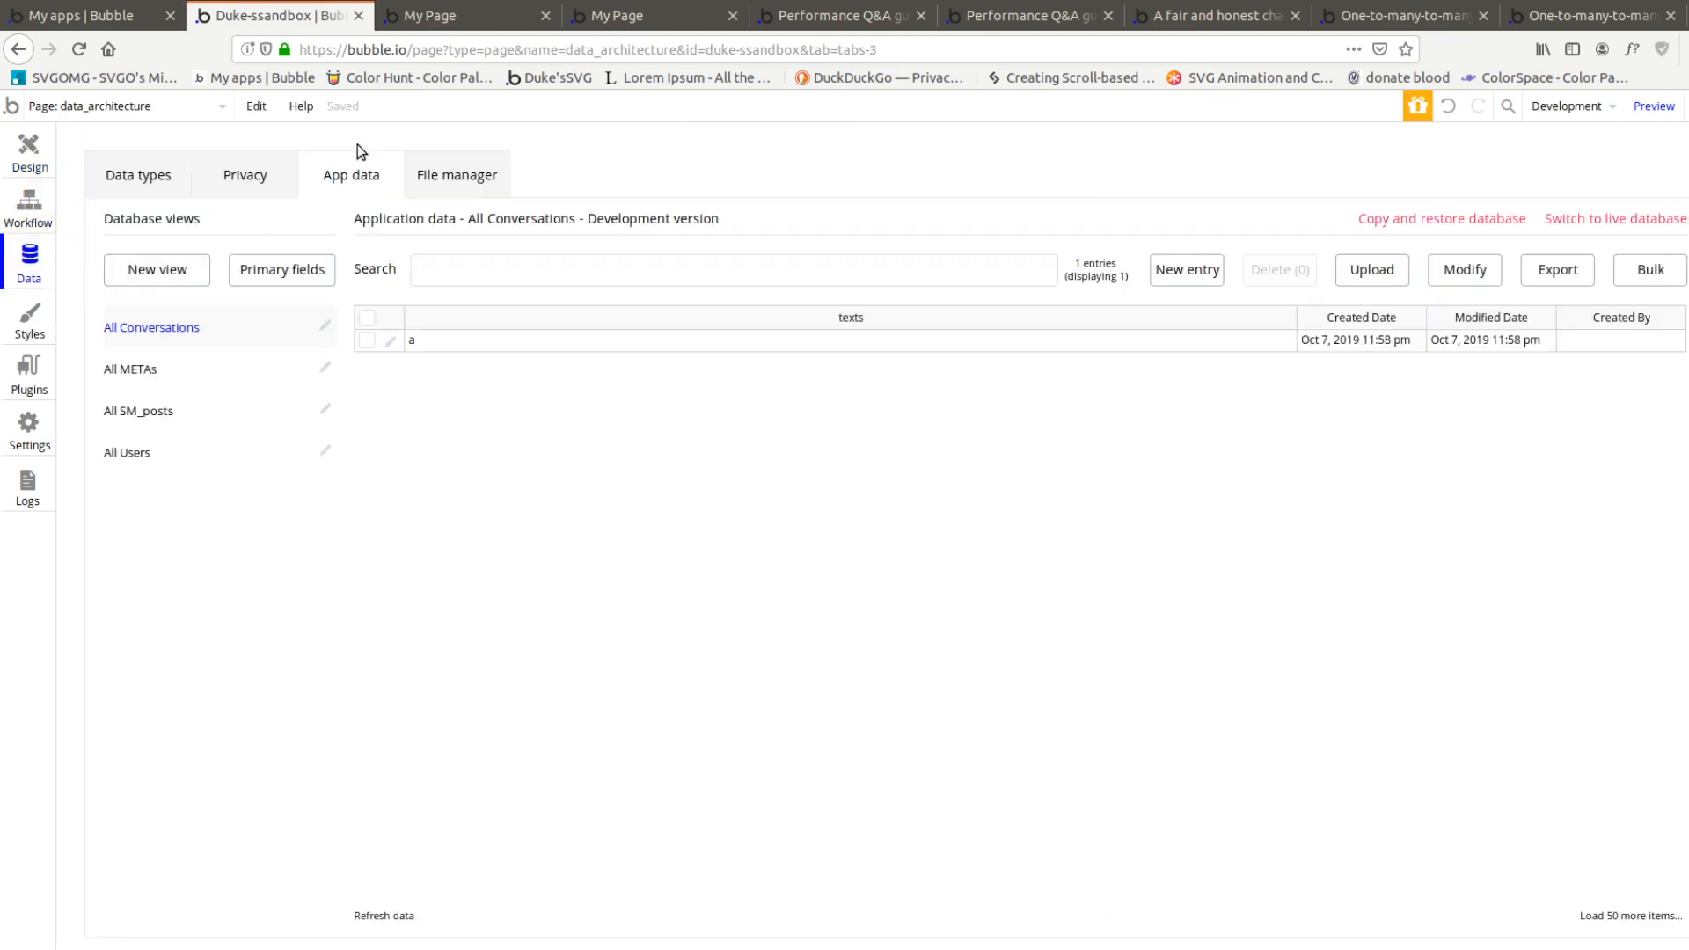
click(154, 186)
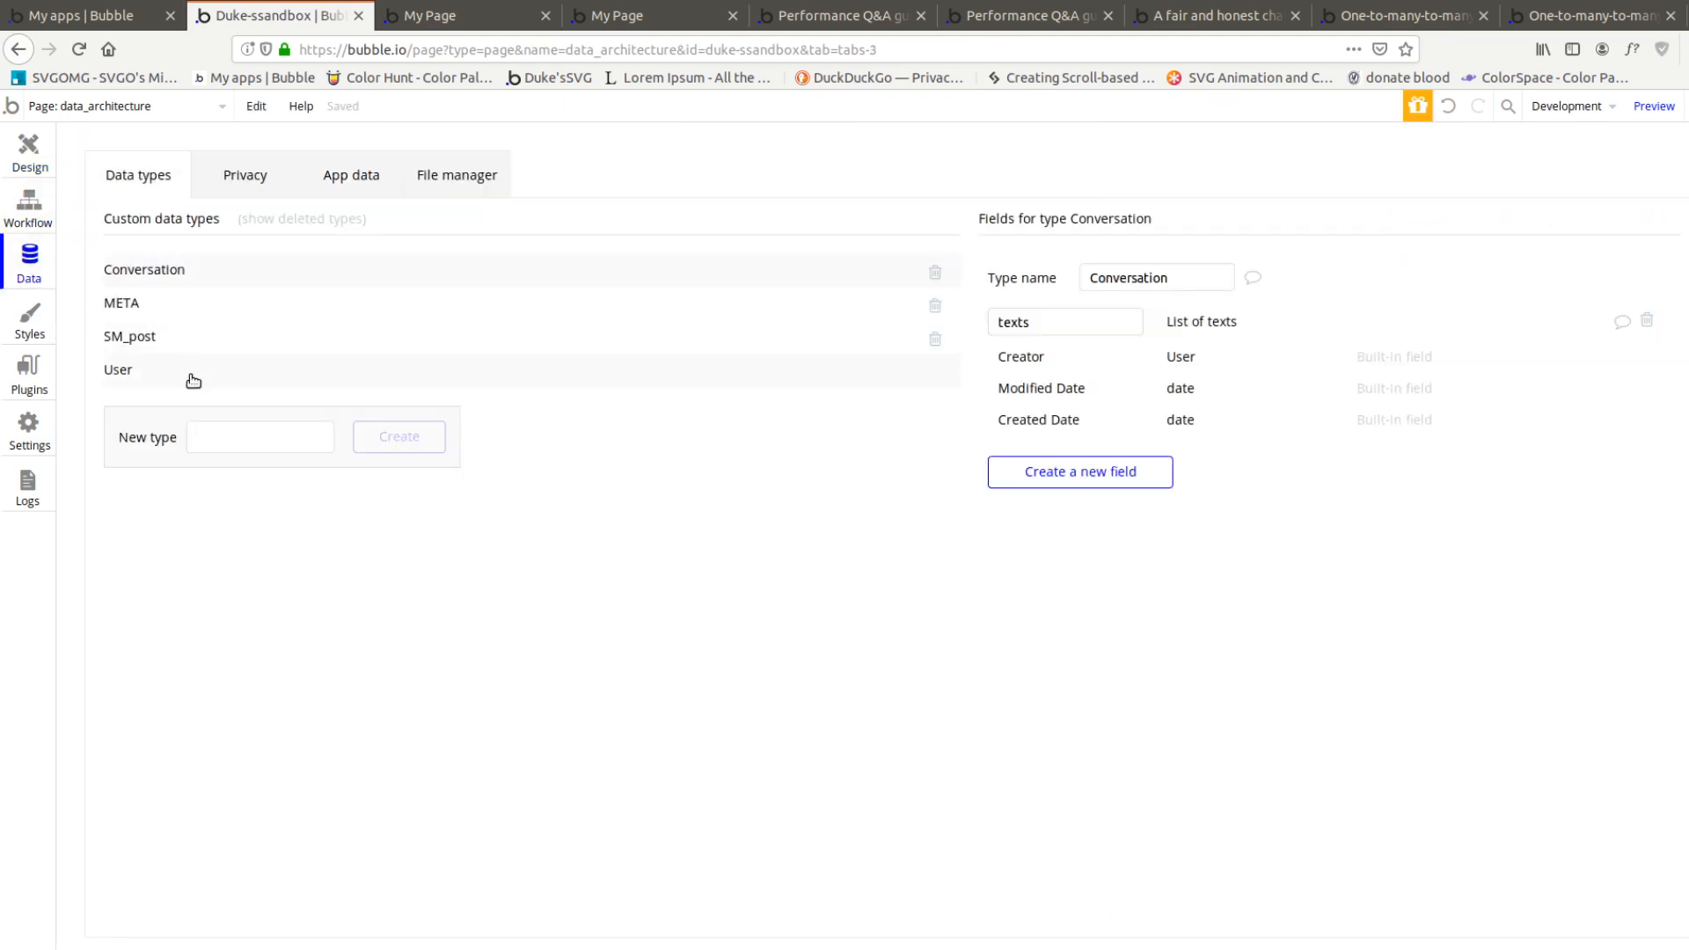
click(1021, 472)
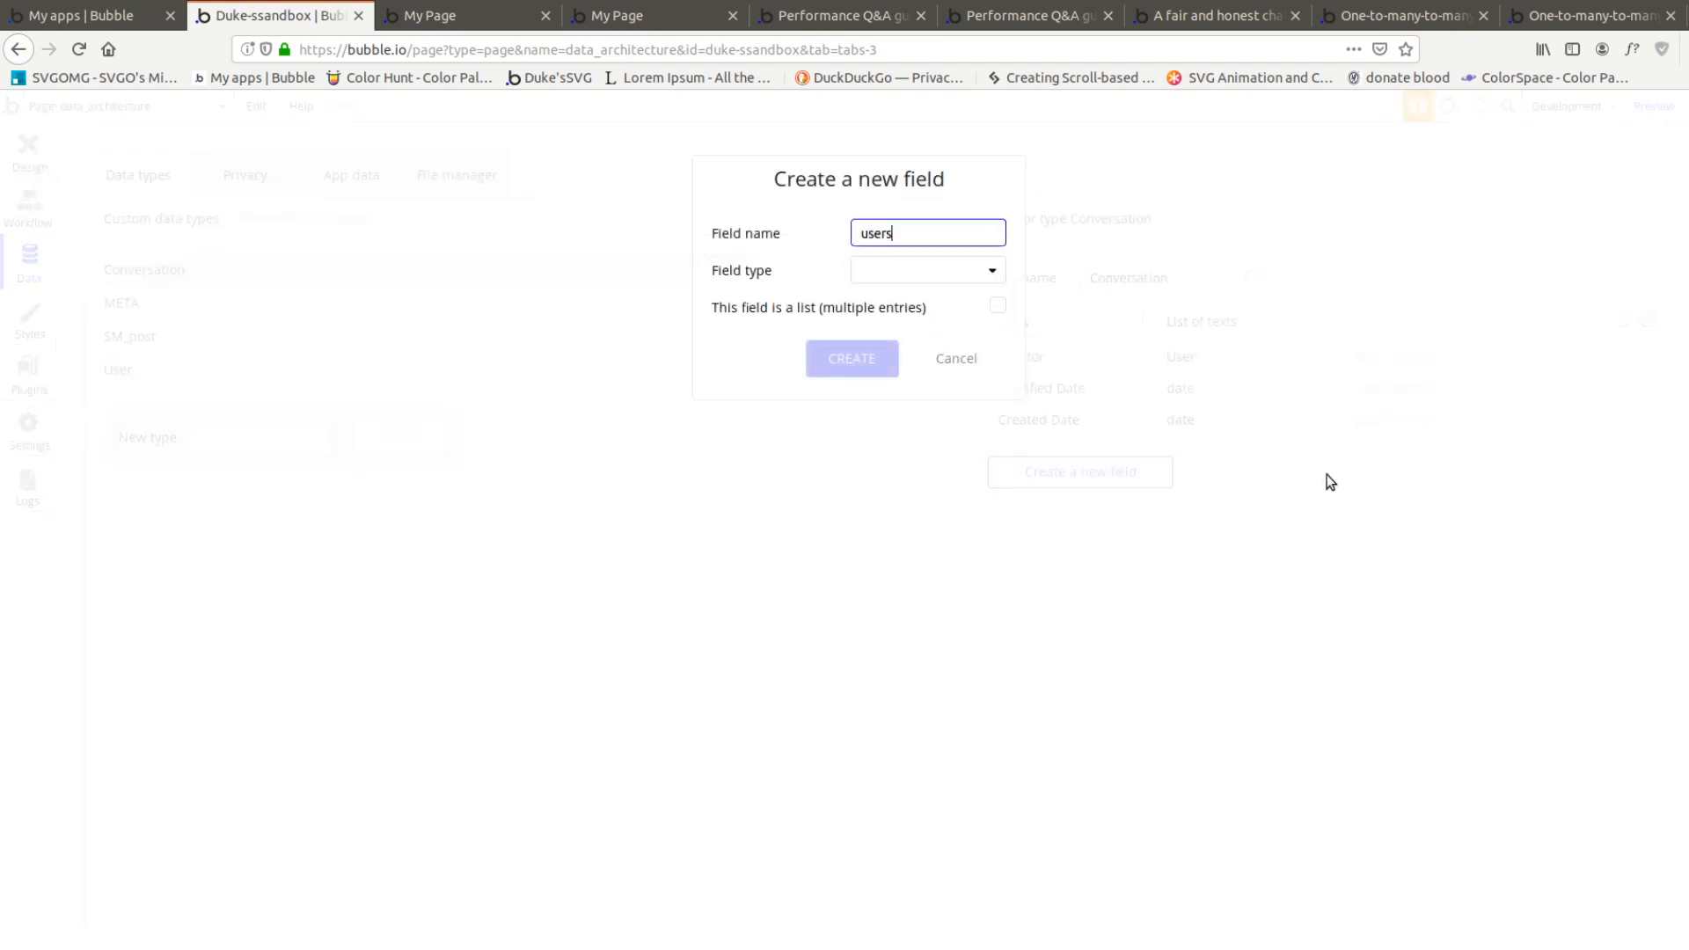
click(973, 271)
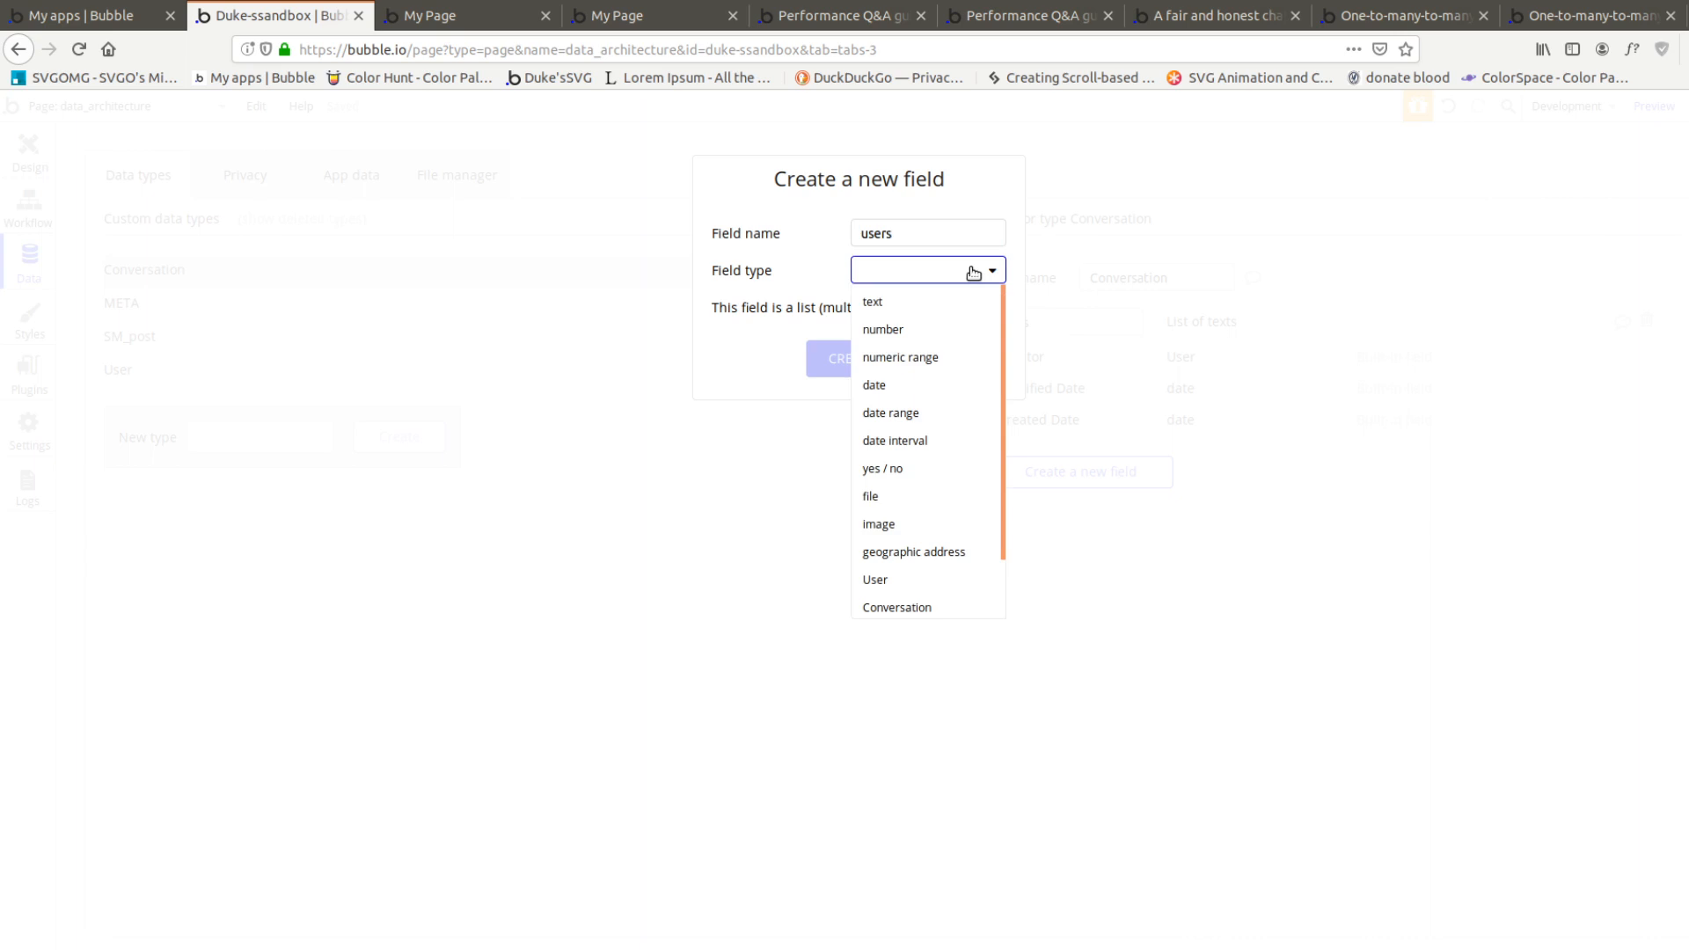
click(885, 578)
click(858, 356)
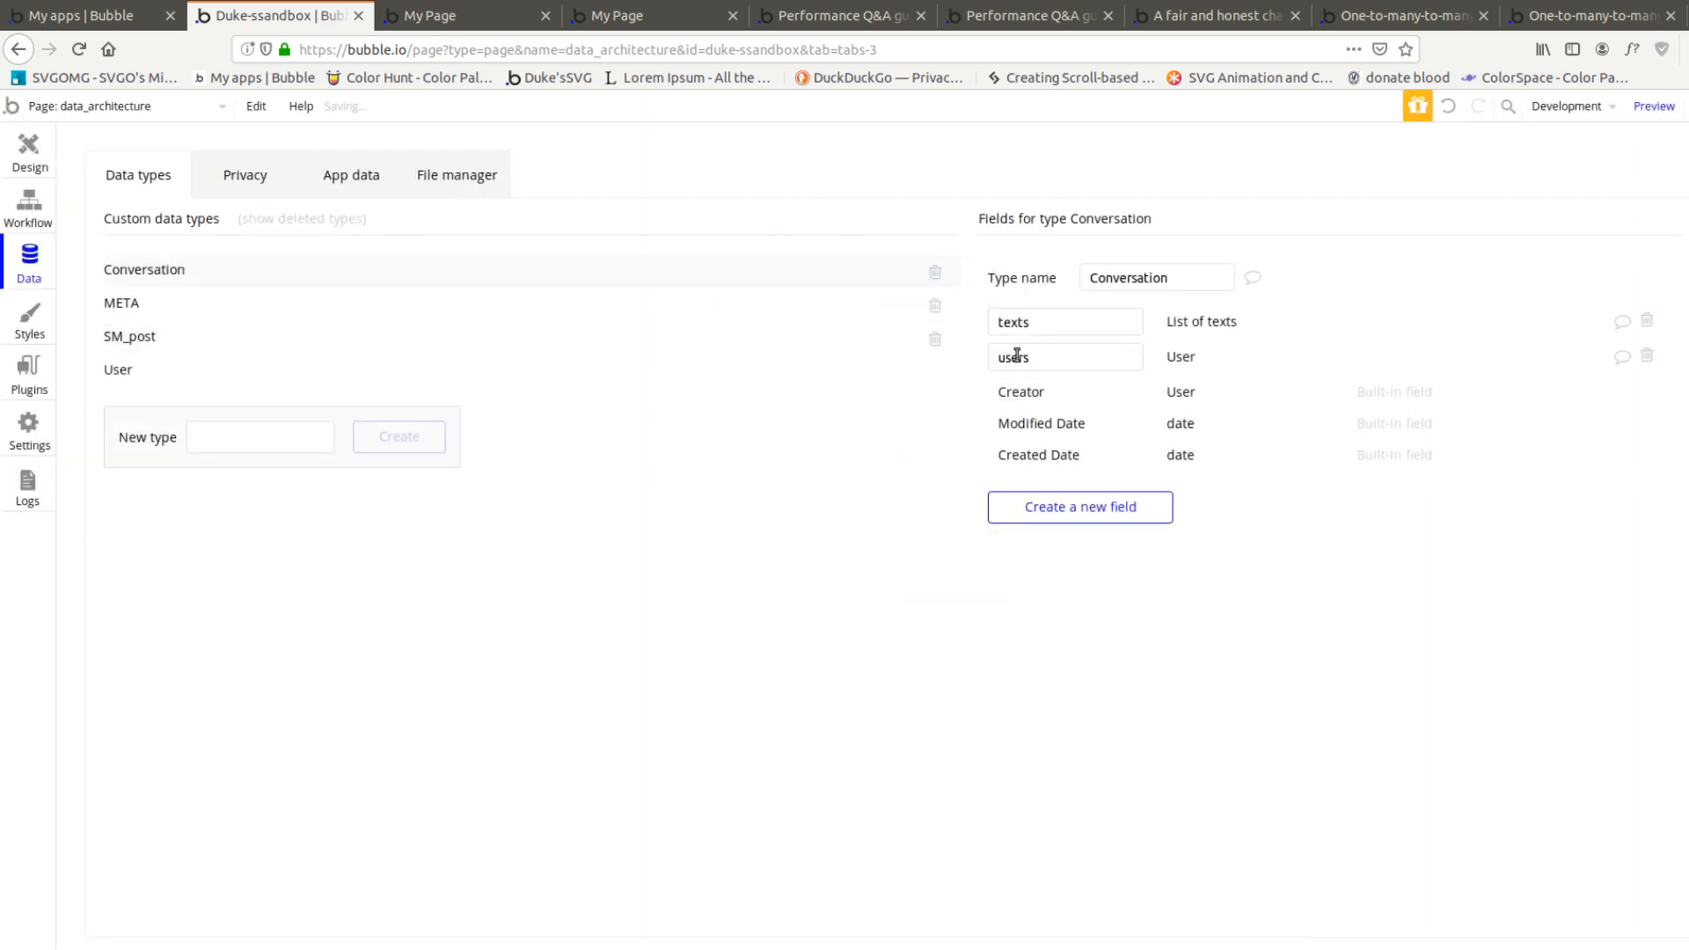
Narrow the cell text to about 225 px and draw an image about 36 by 36 px before it in the repeating group's first cell
click(26, 151)
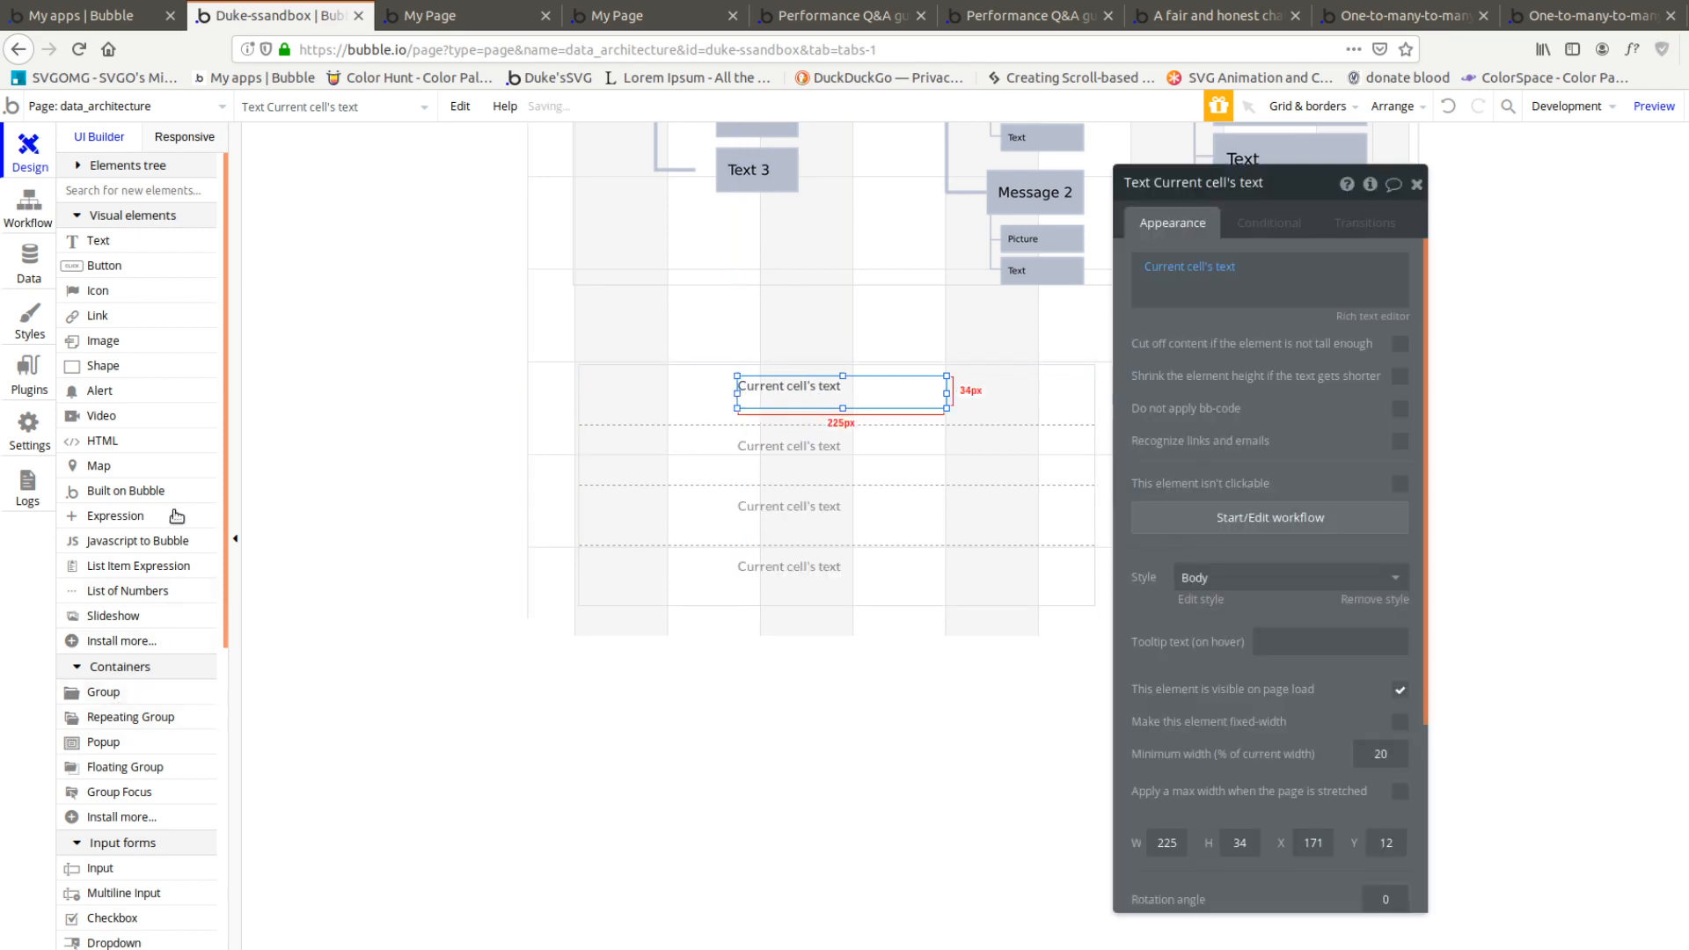
scroll(123, 664, down, 4)
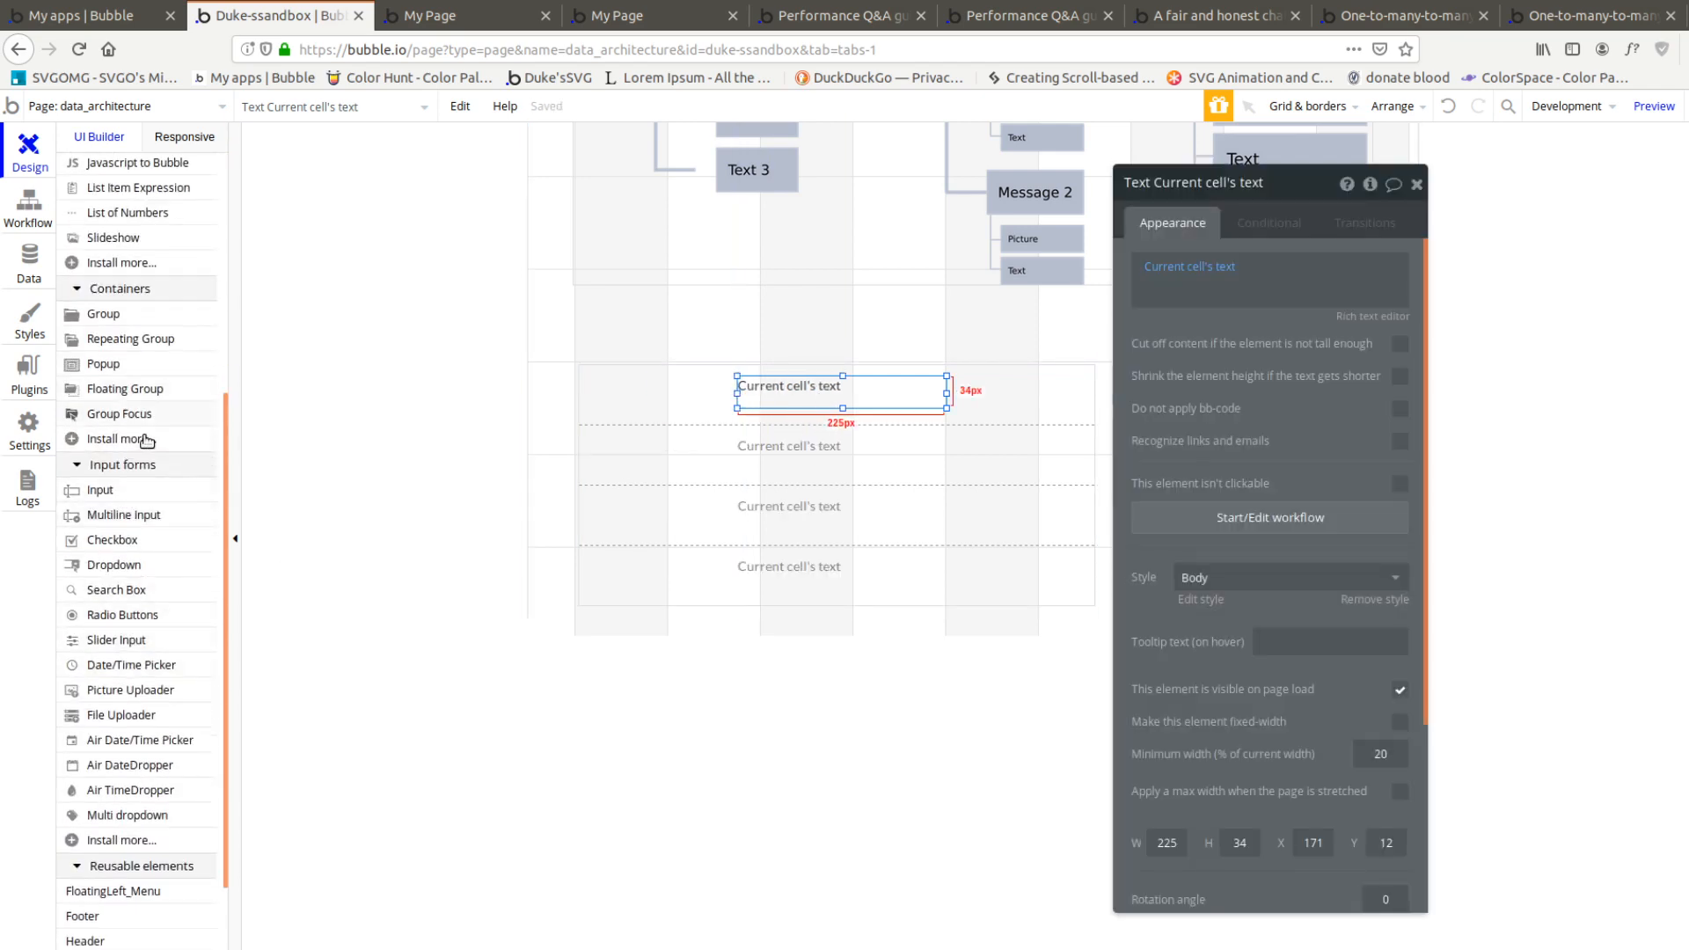
scroll(143, 440, up, 4)
click(103, 294)
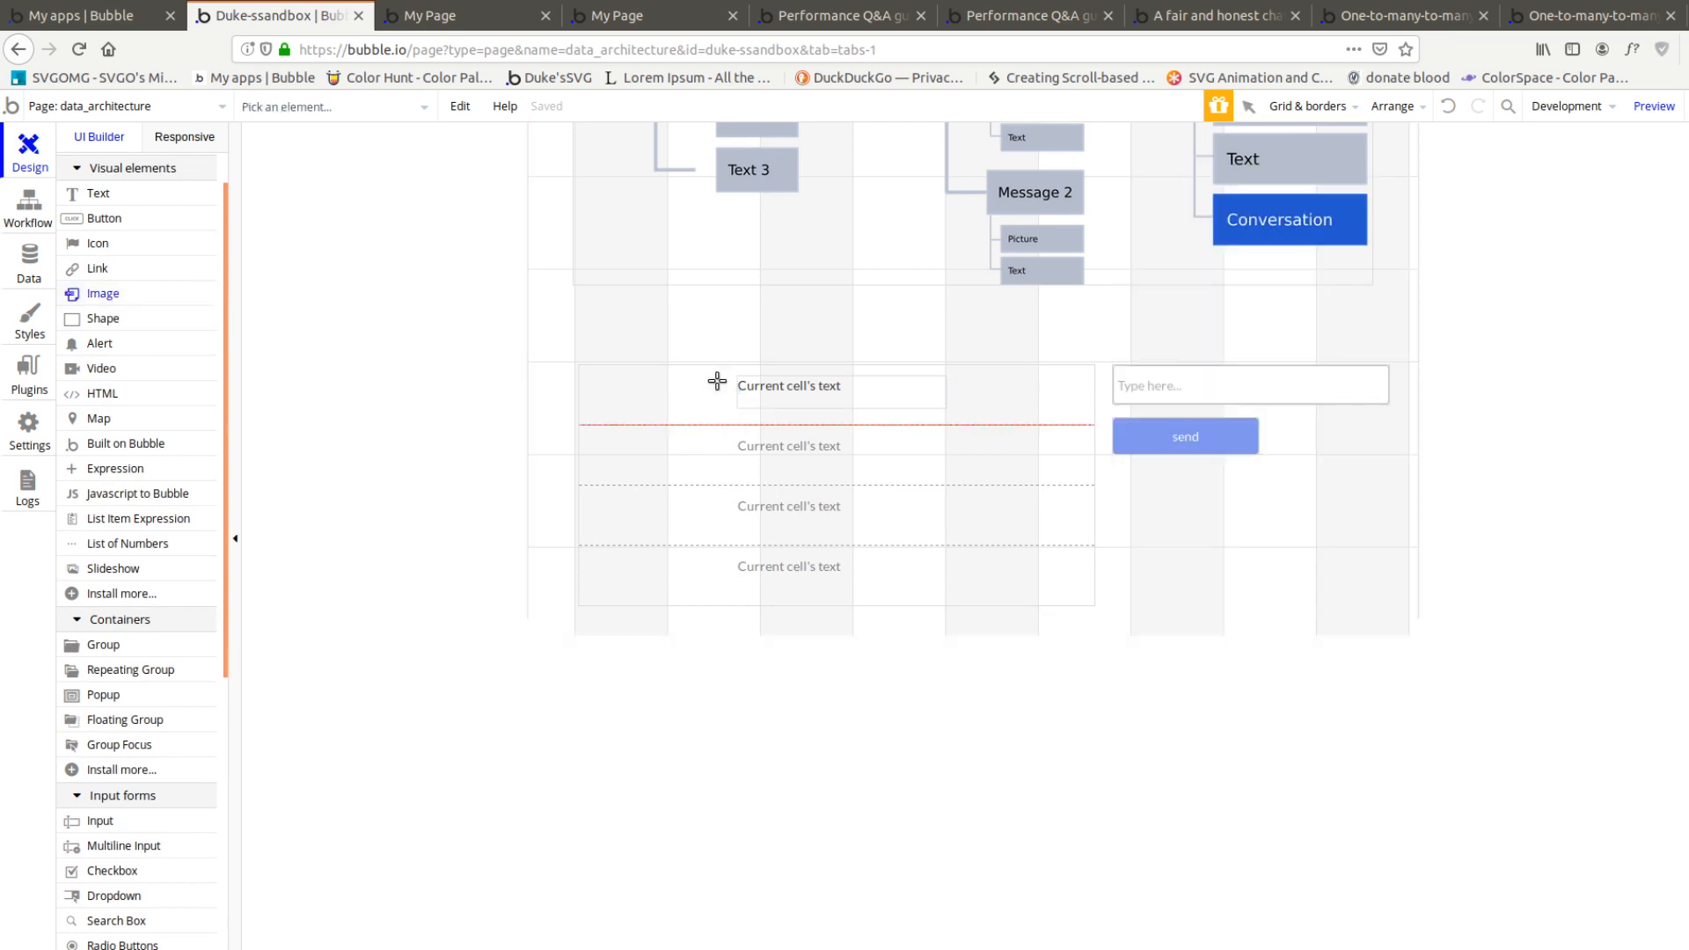
drag(606, 374, 651, 405)
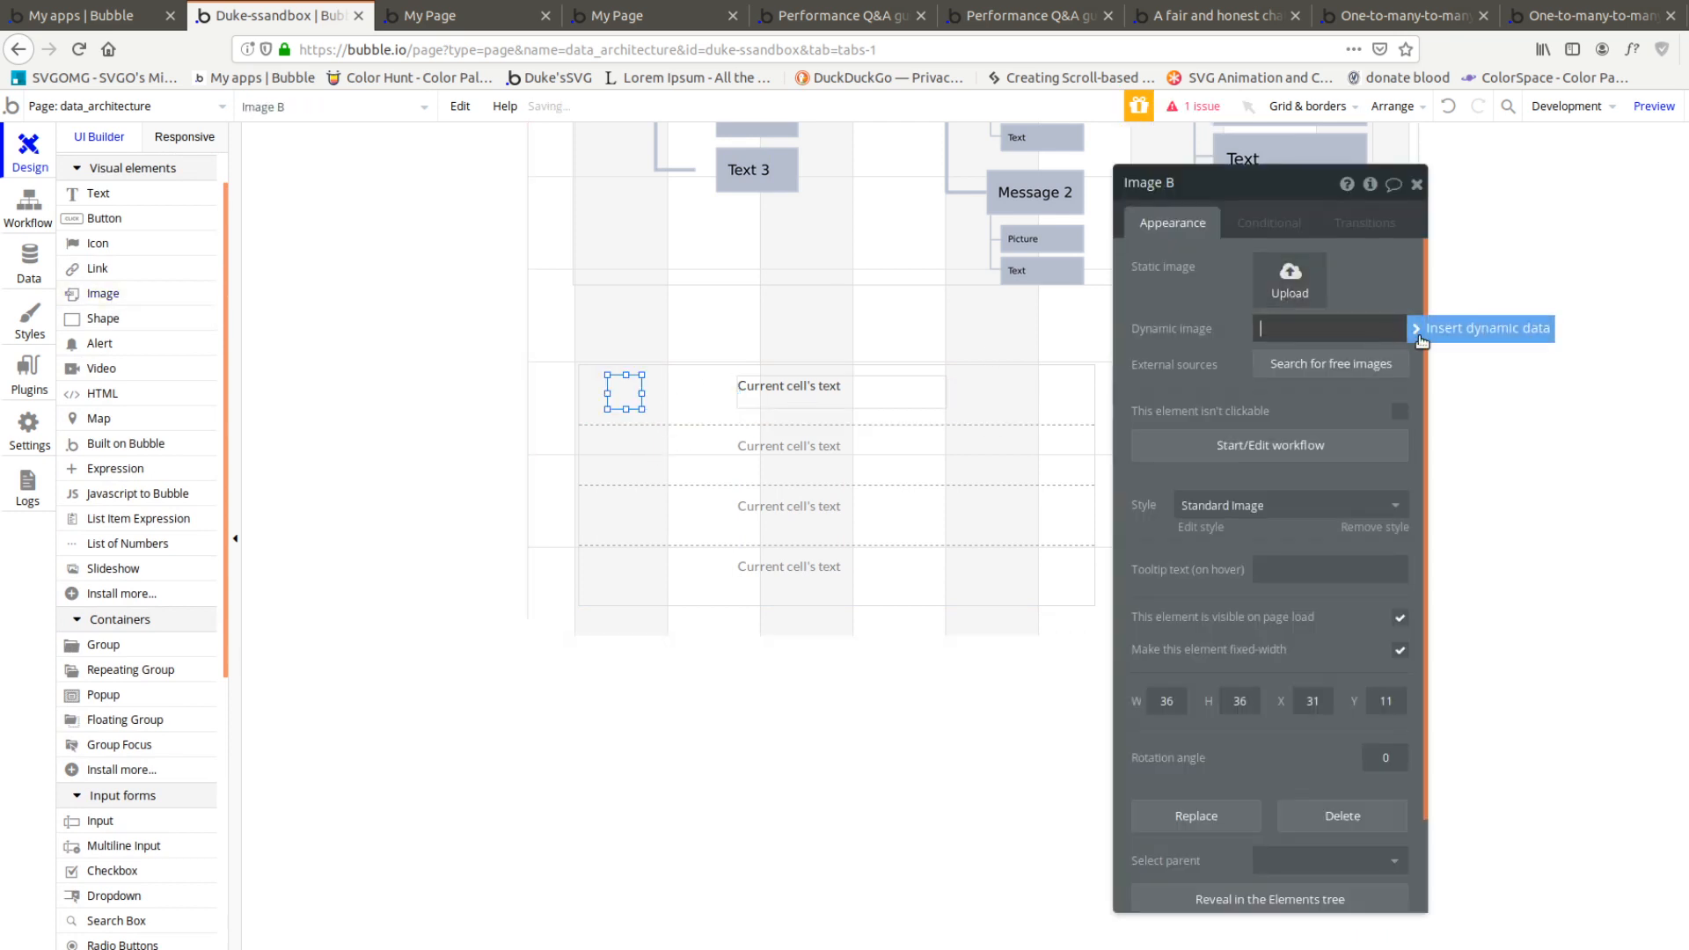
Move the image closer to the cell's left edge and shift the Current cell's text element left beside it
key(alt)
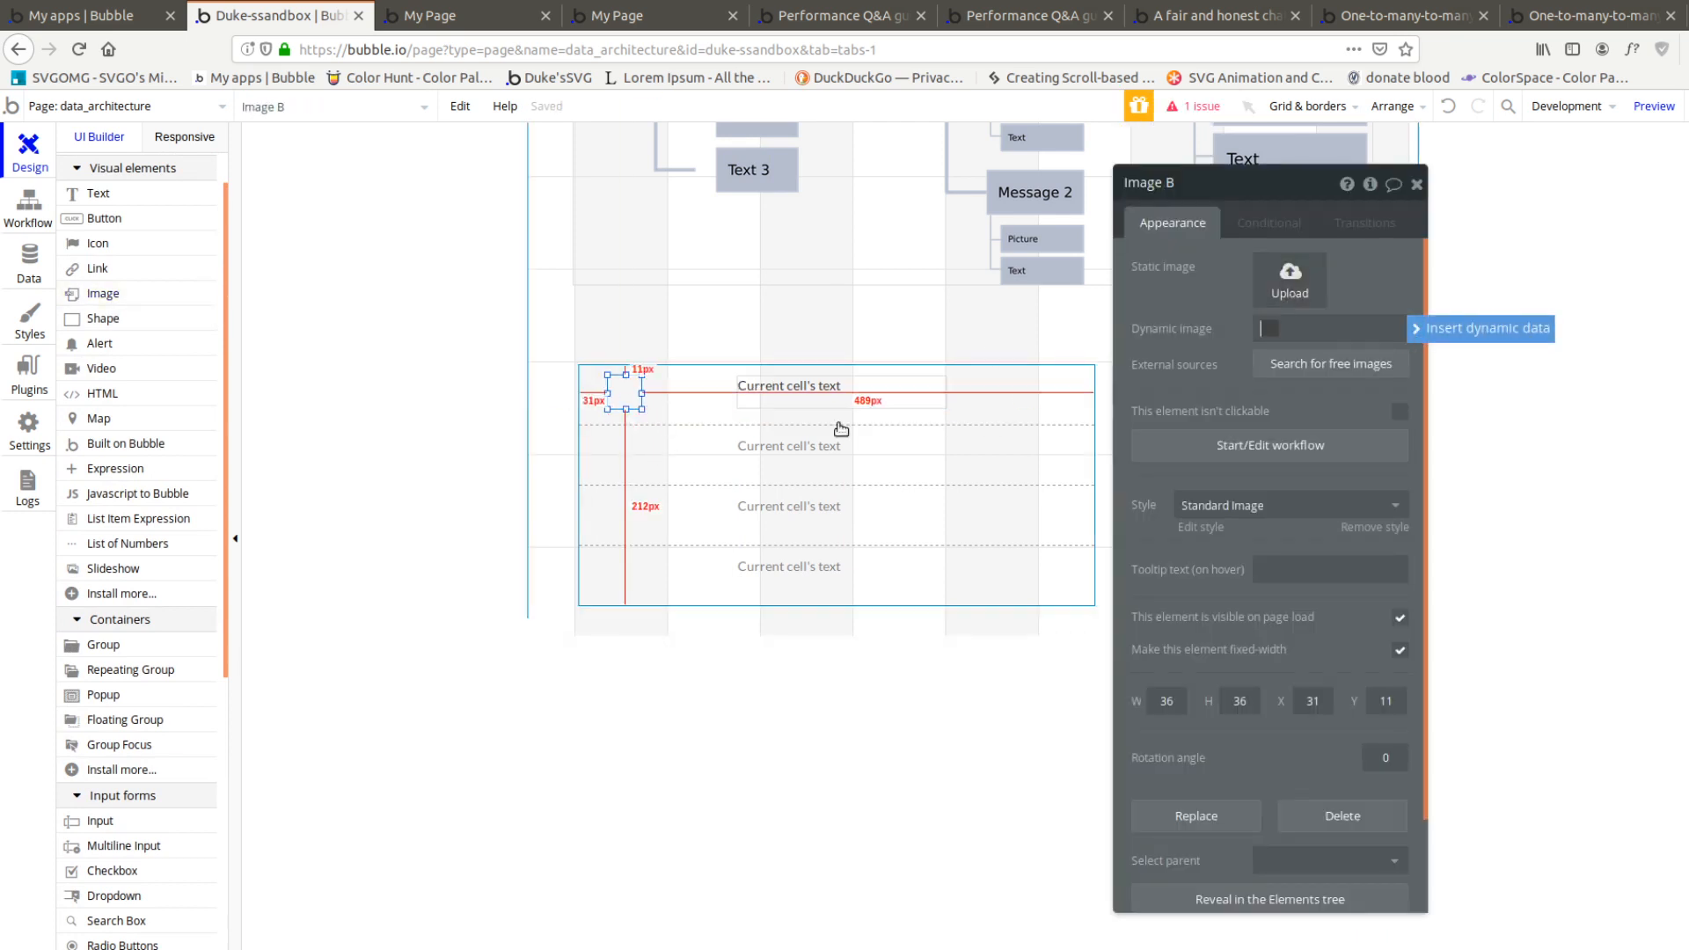
click(1333, 333)
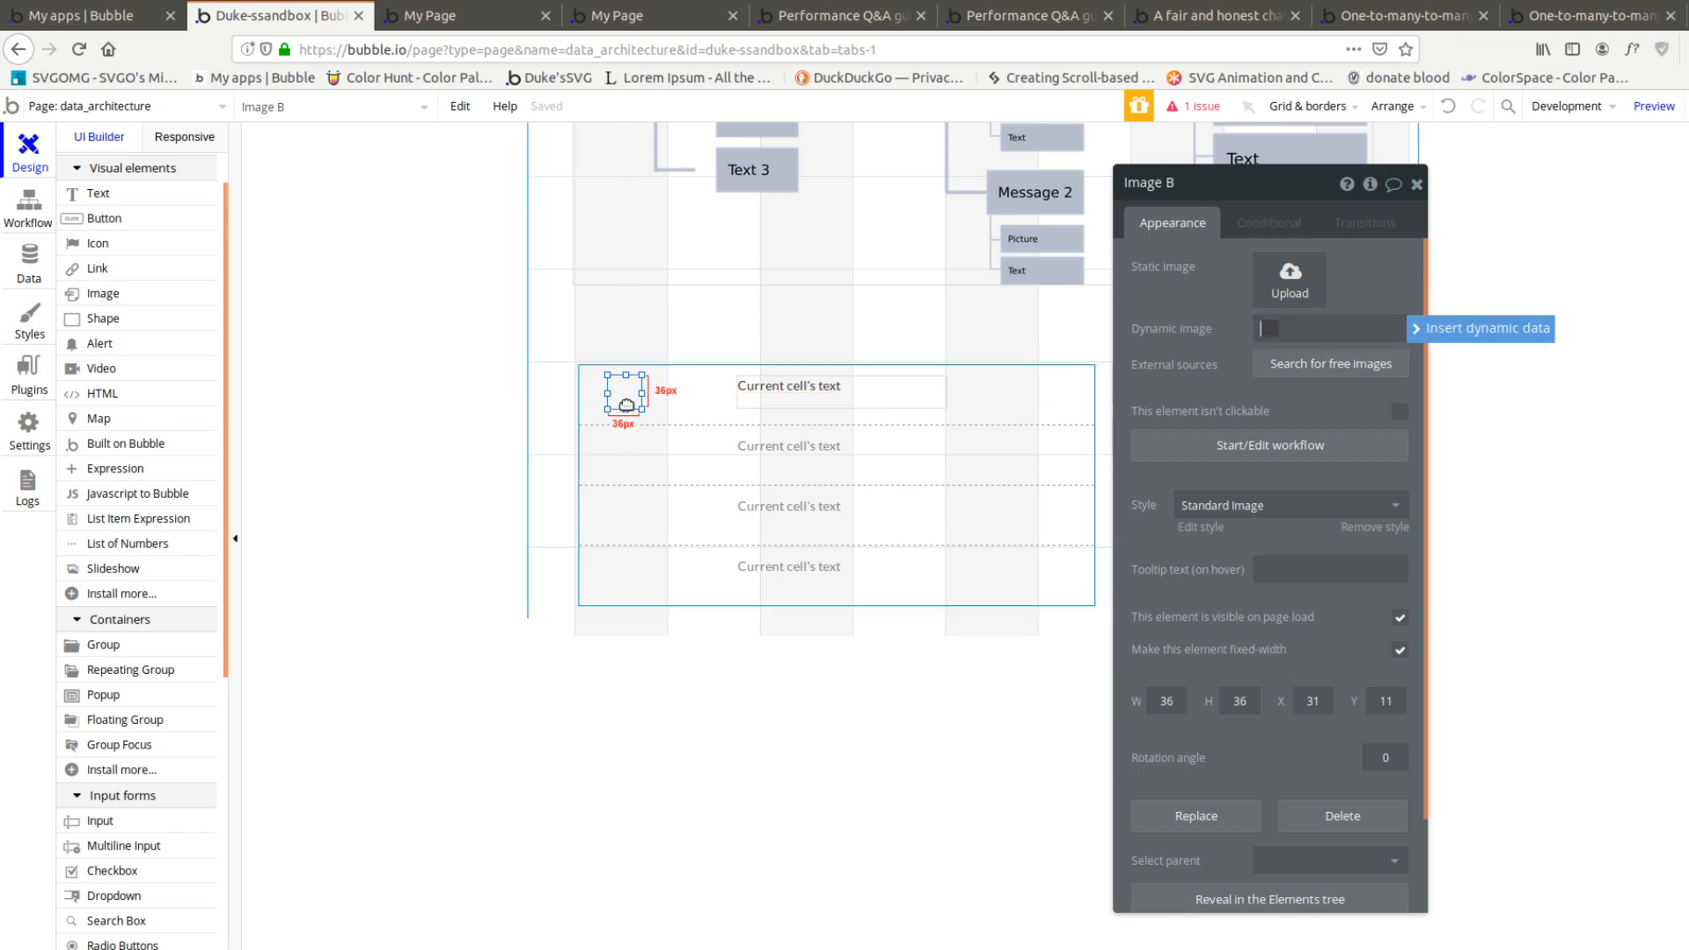
drag(630, 395, 609, 395)
drag(791, 400, 702, 399)
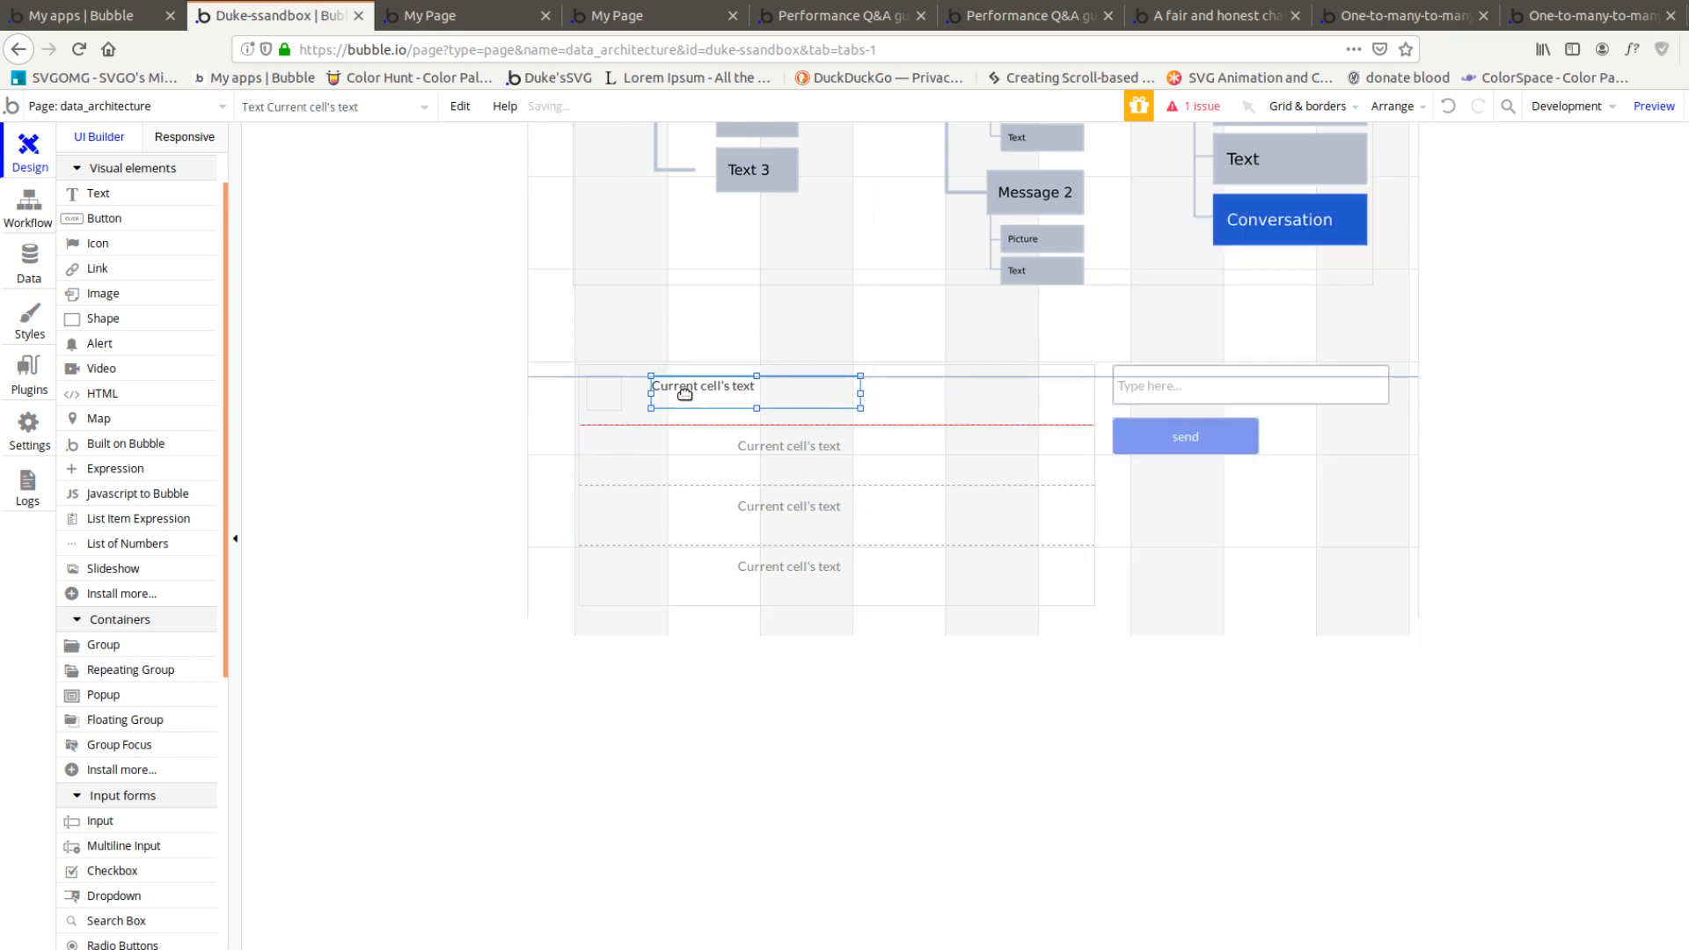
Add the users field to the Conversation changes made by the send button's workflow
scroll(764, 306, up, 3)
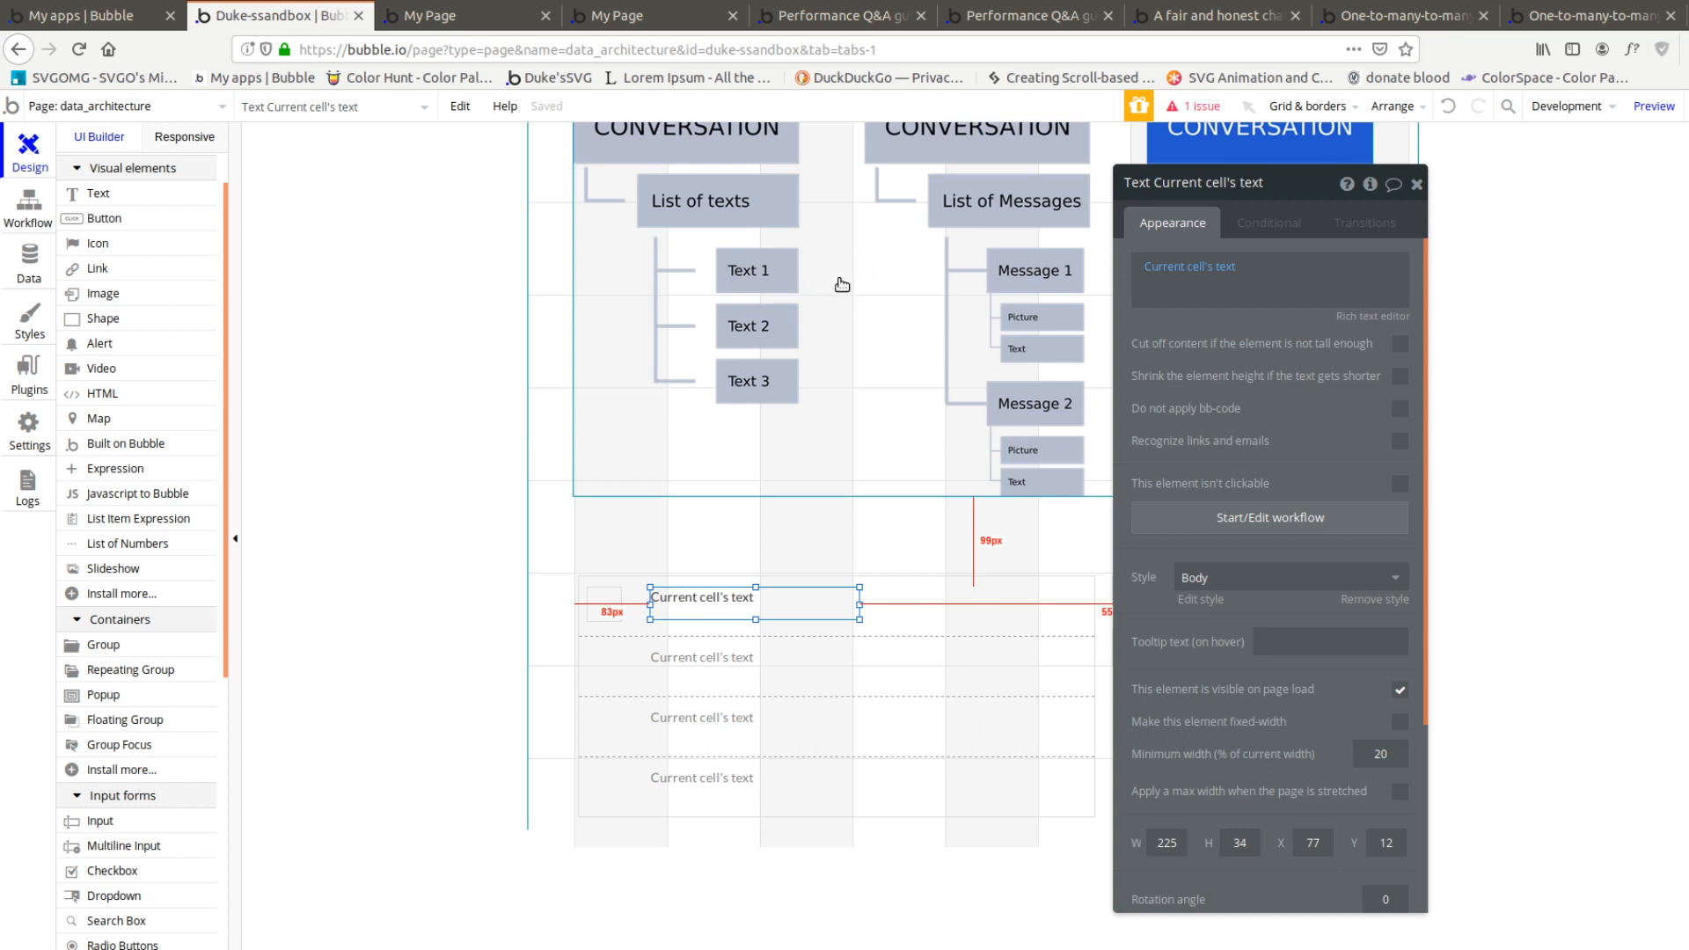
click(1196, 648)
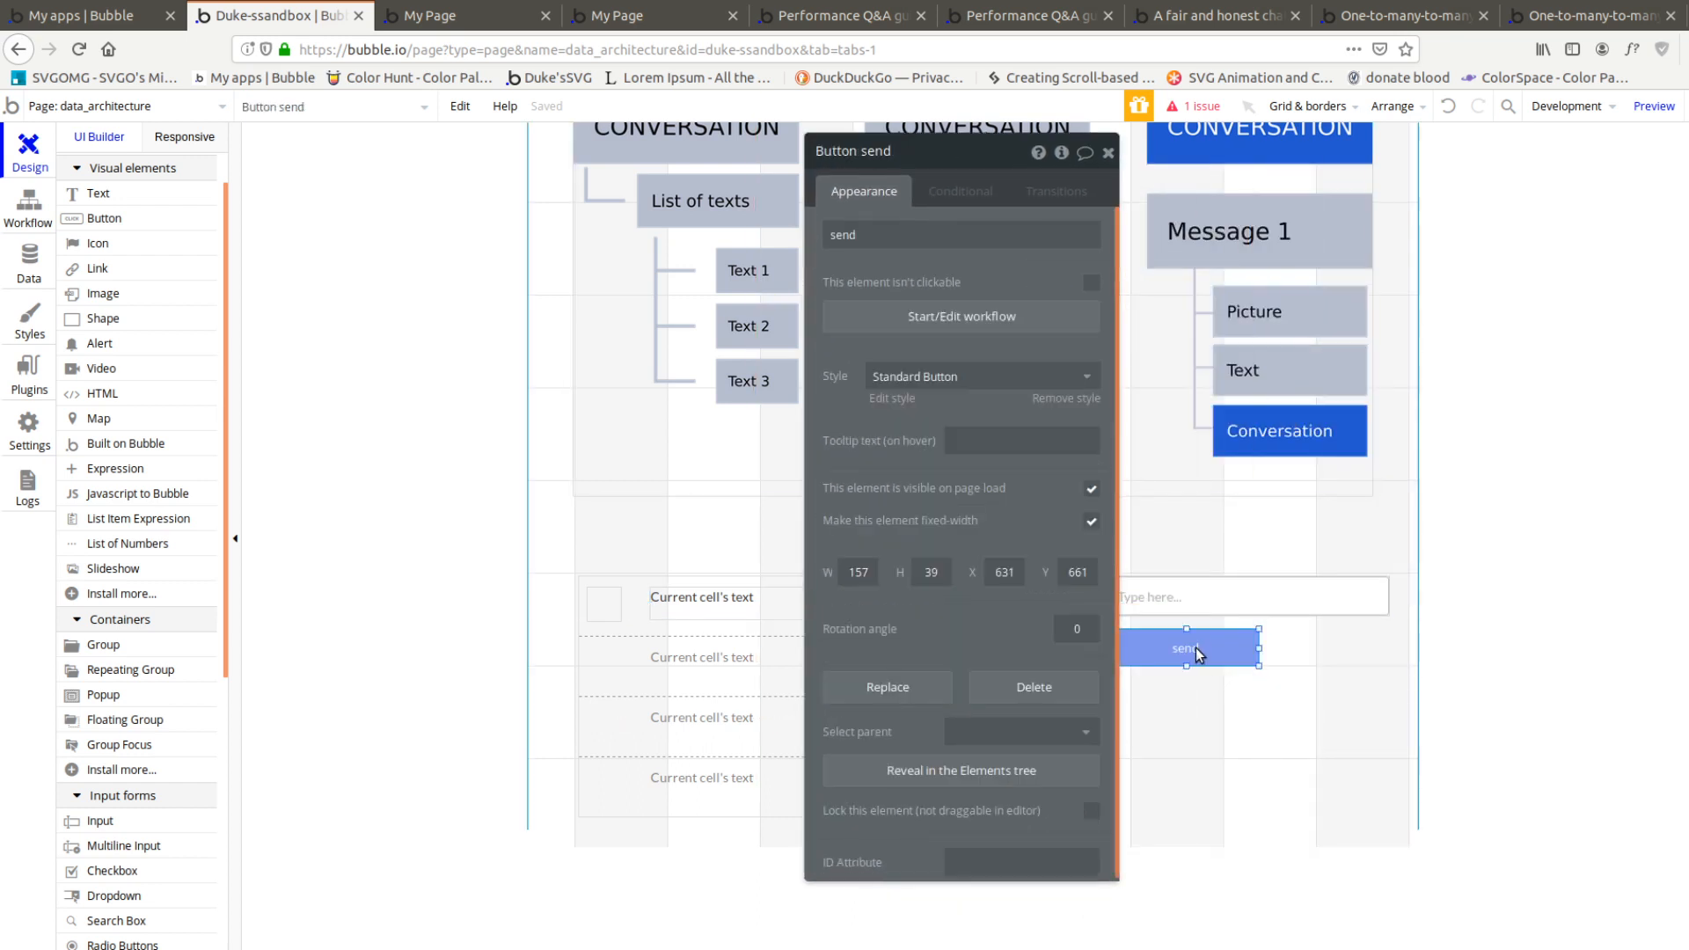
click(951, 317)
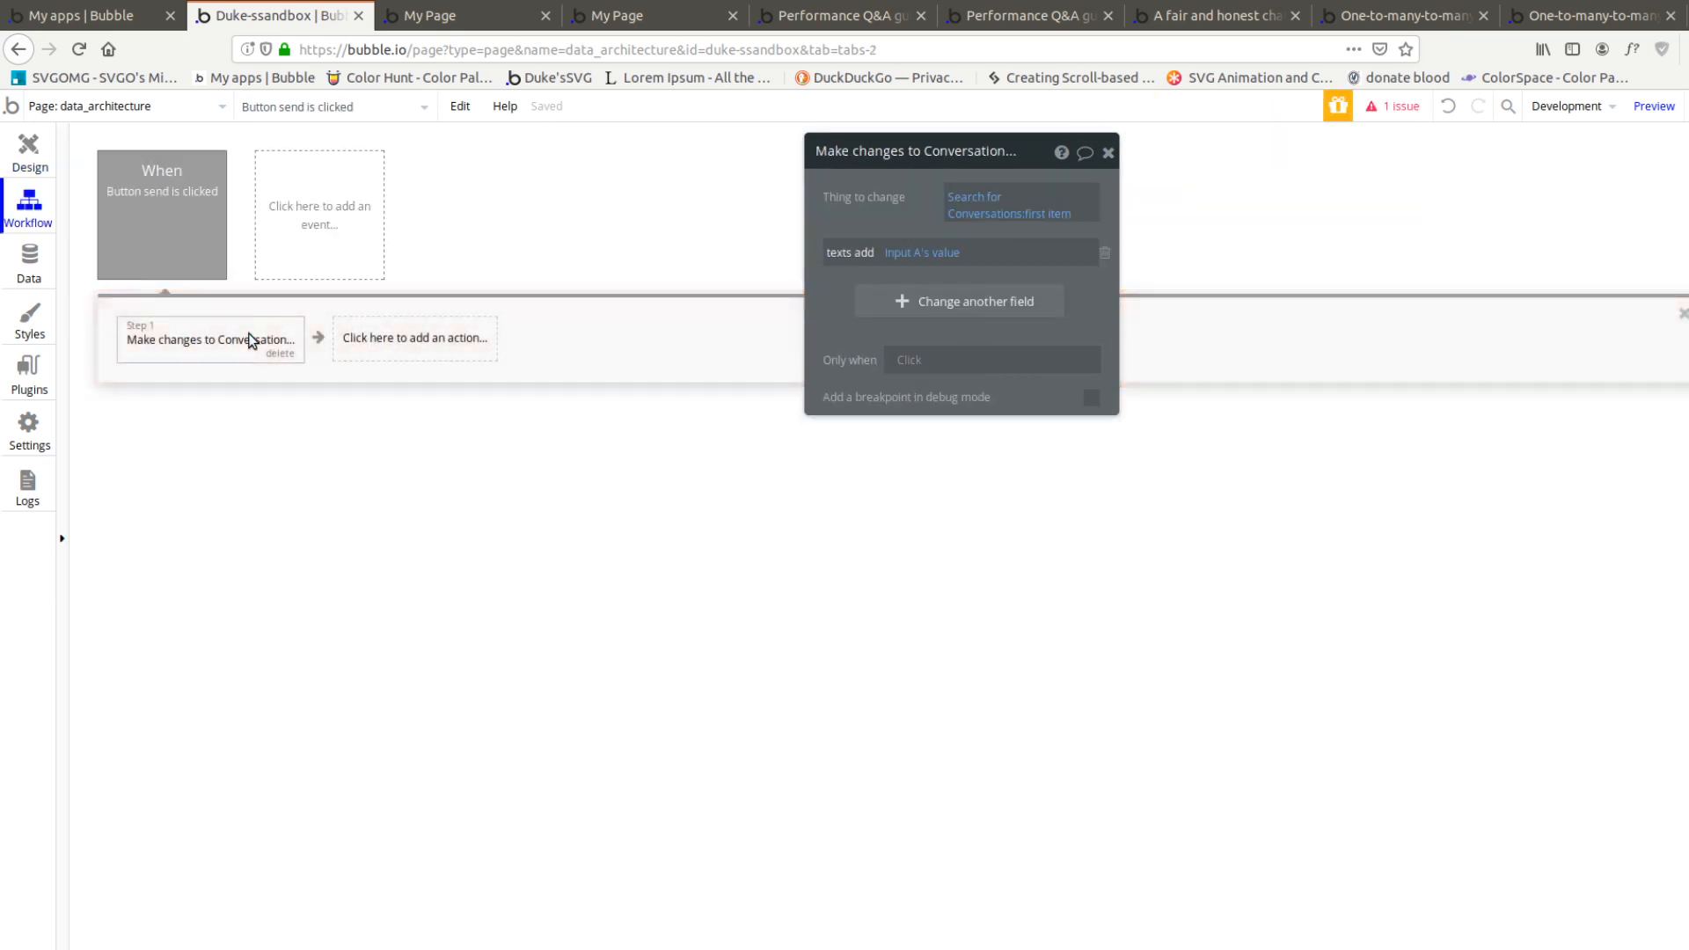
click(902, 303)
click(859, 345)
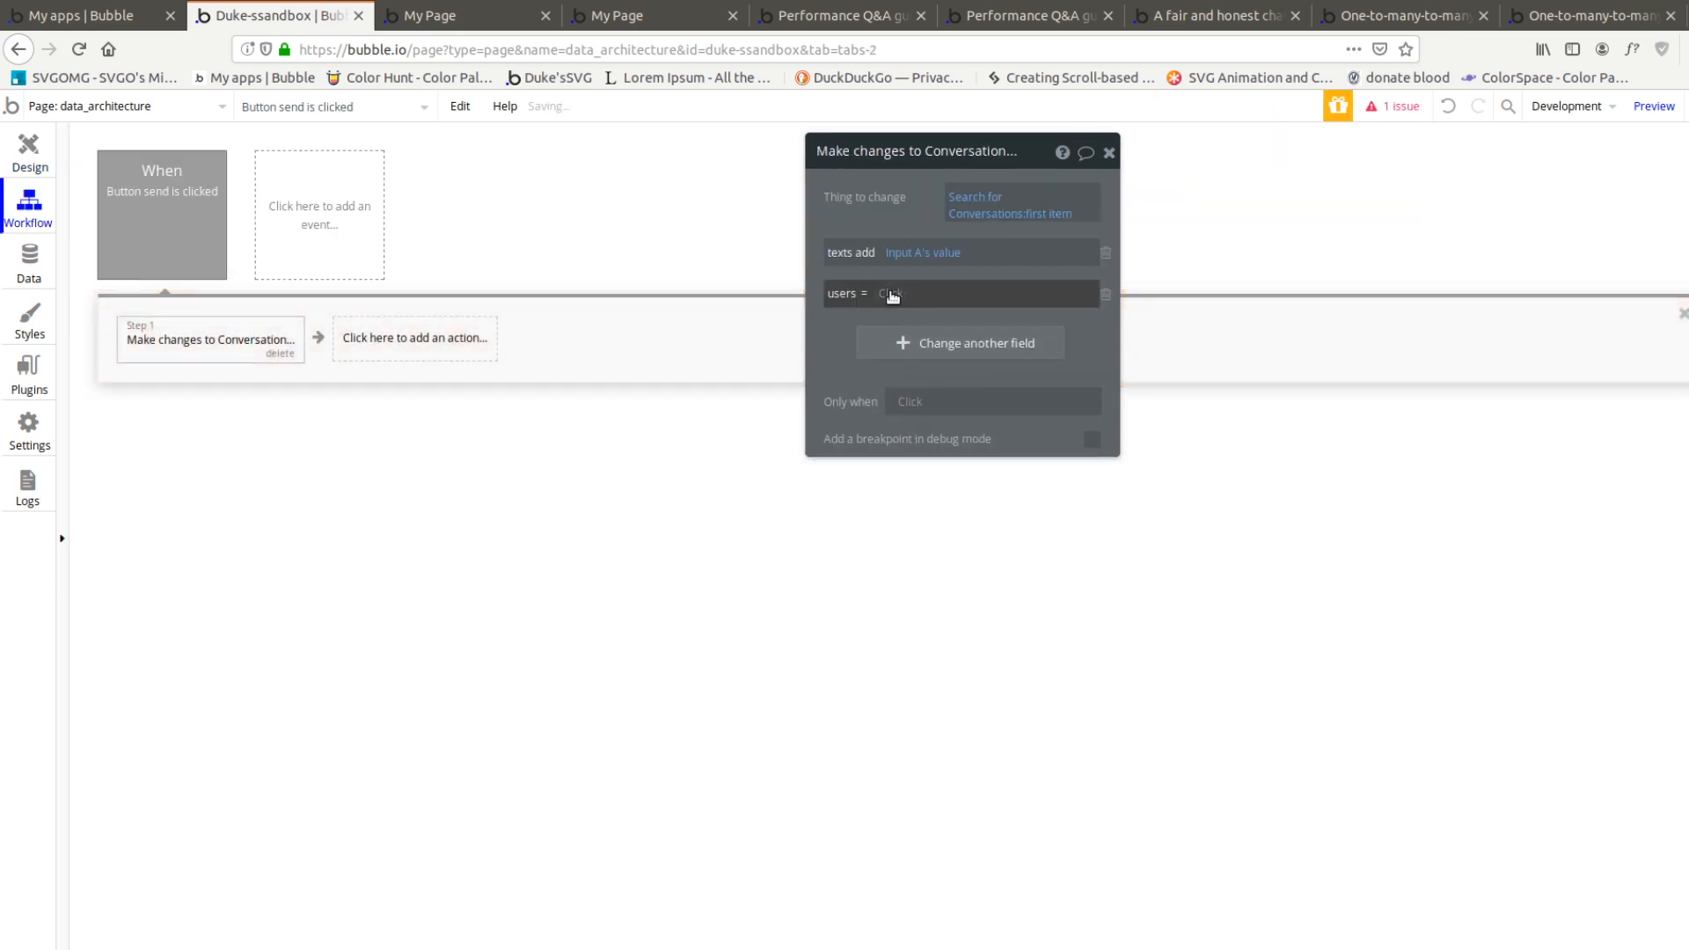
Delete the Conversation type's single-entry users field and recreate users as a list of type User
click(29, 262)
click(1647, 356)
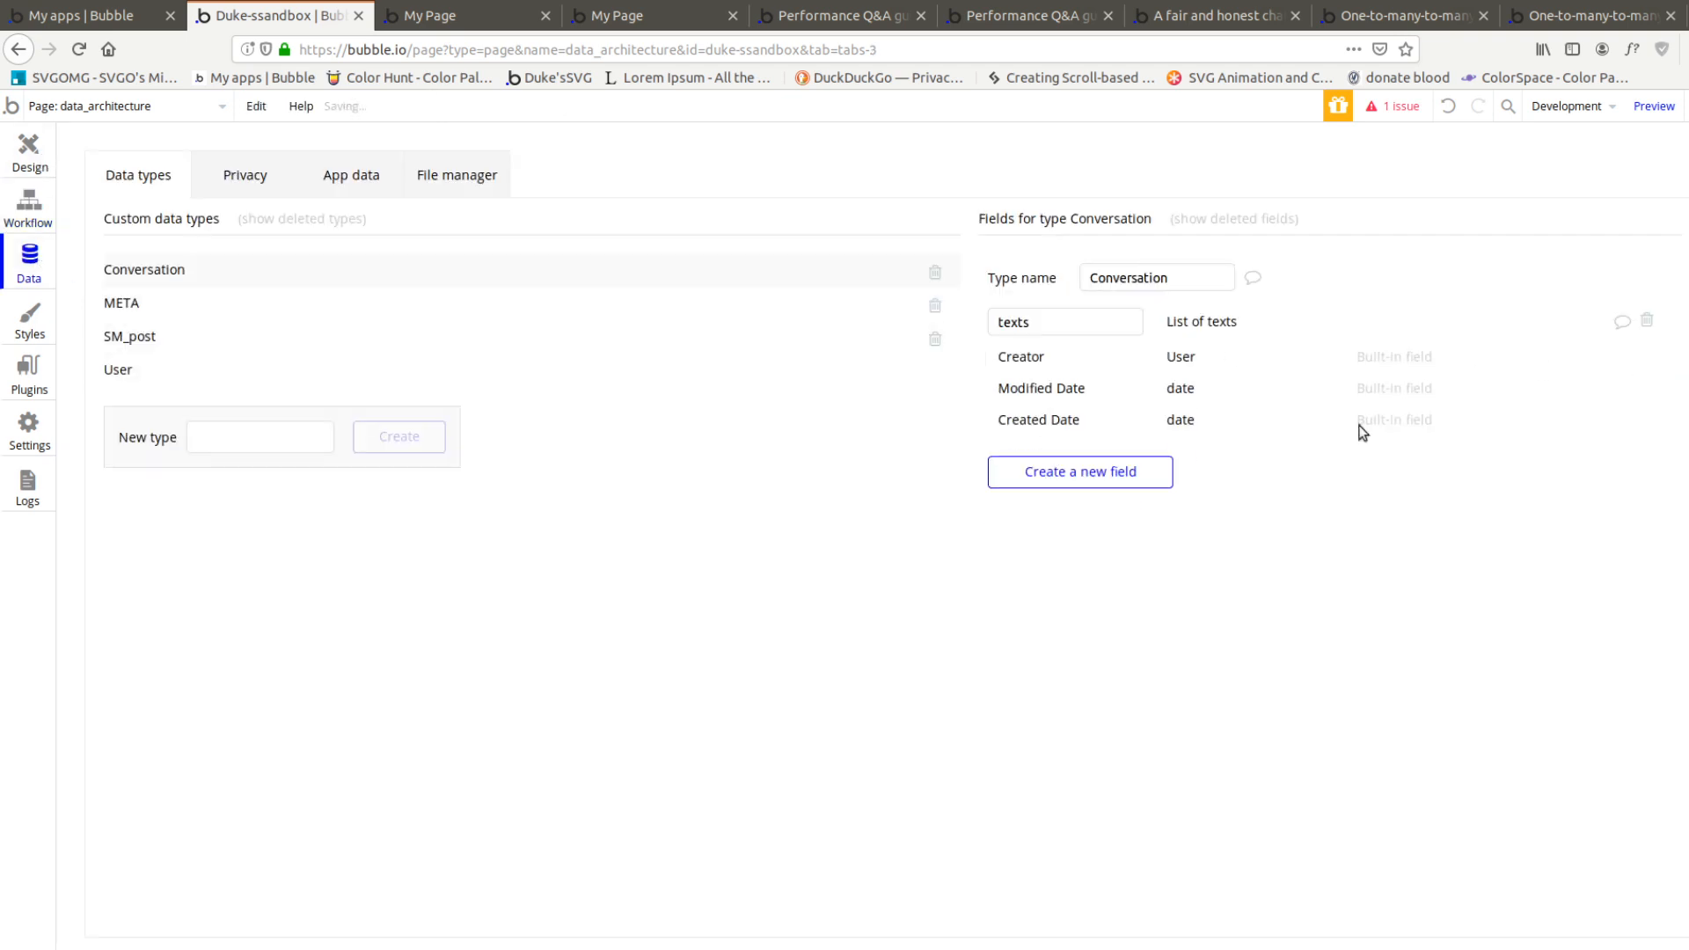
click(1035, 472)
text(users)
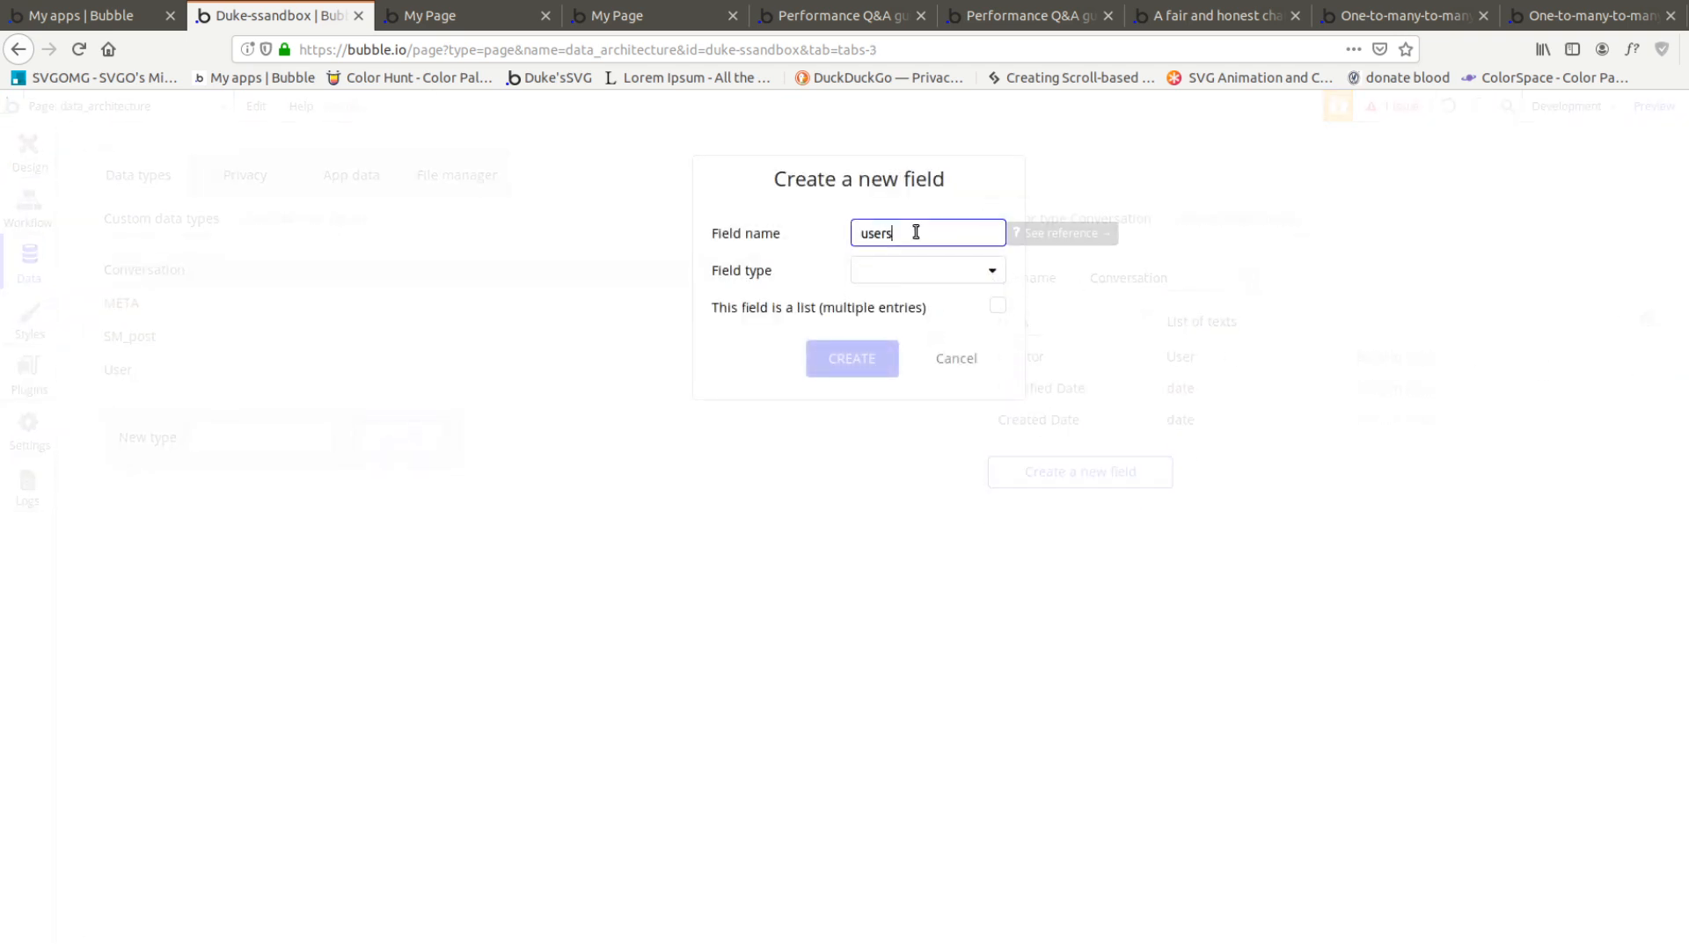
click(915, 271)
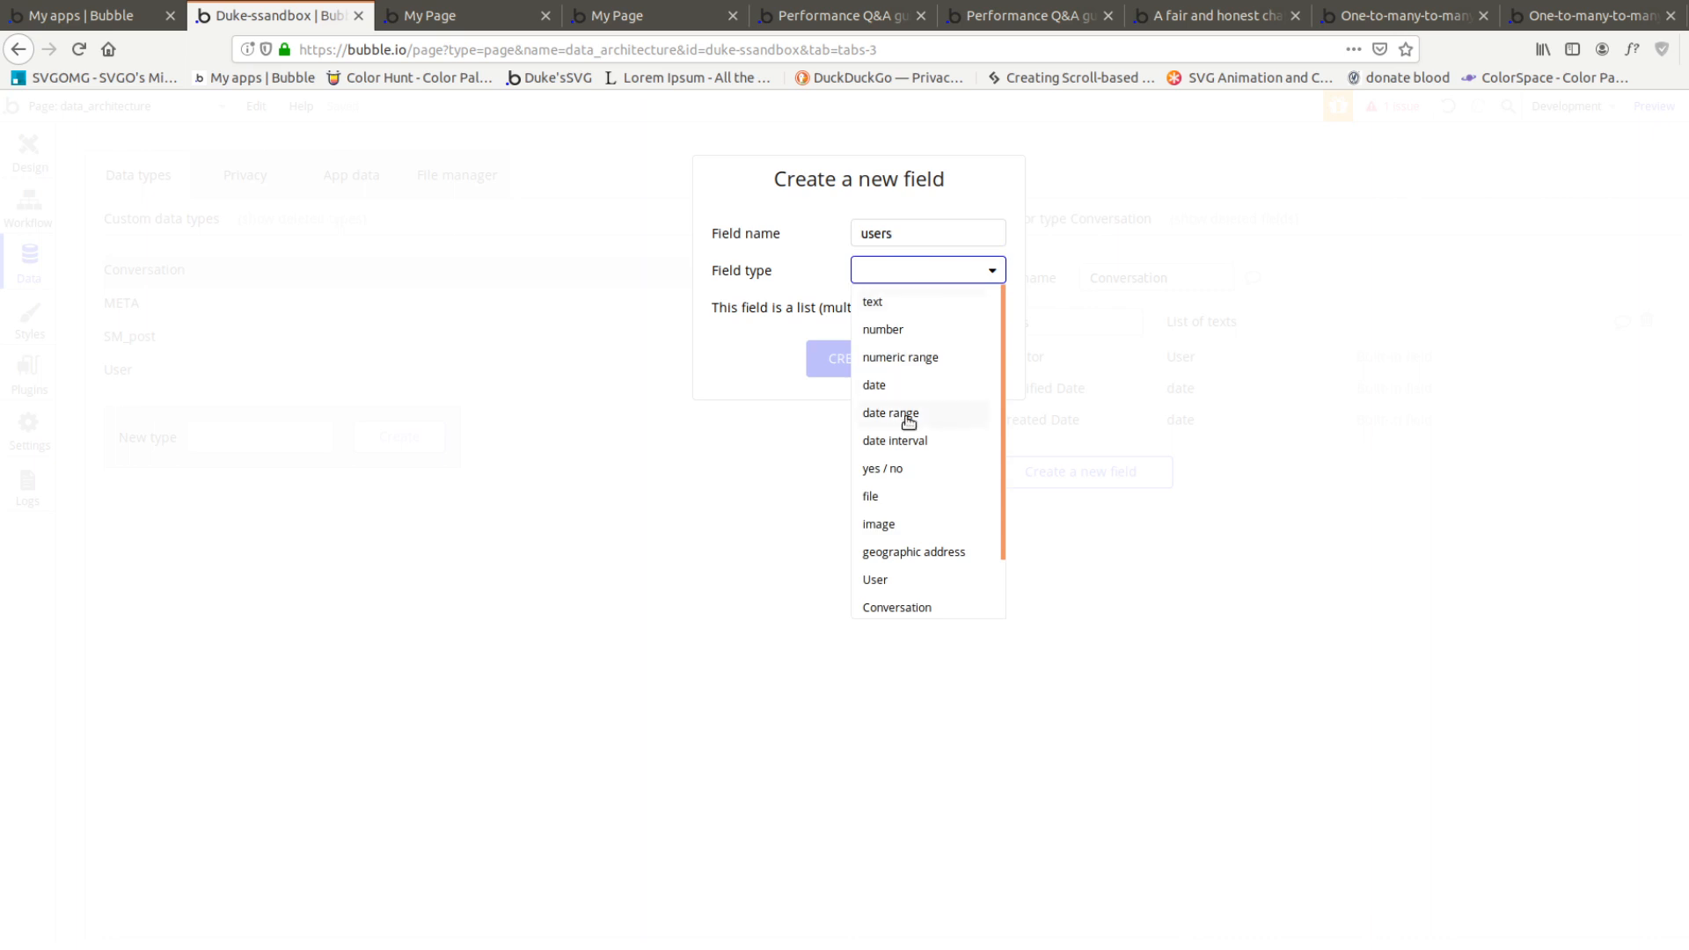
click(902, 580)
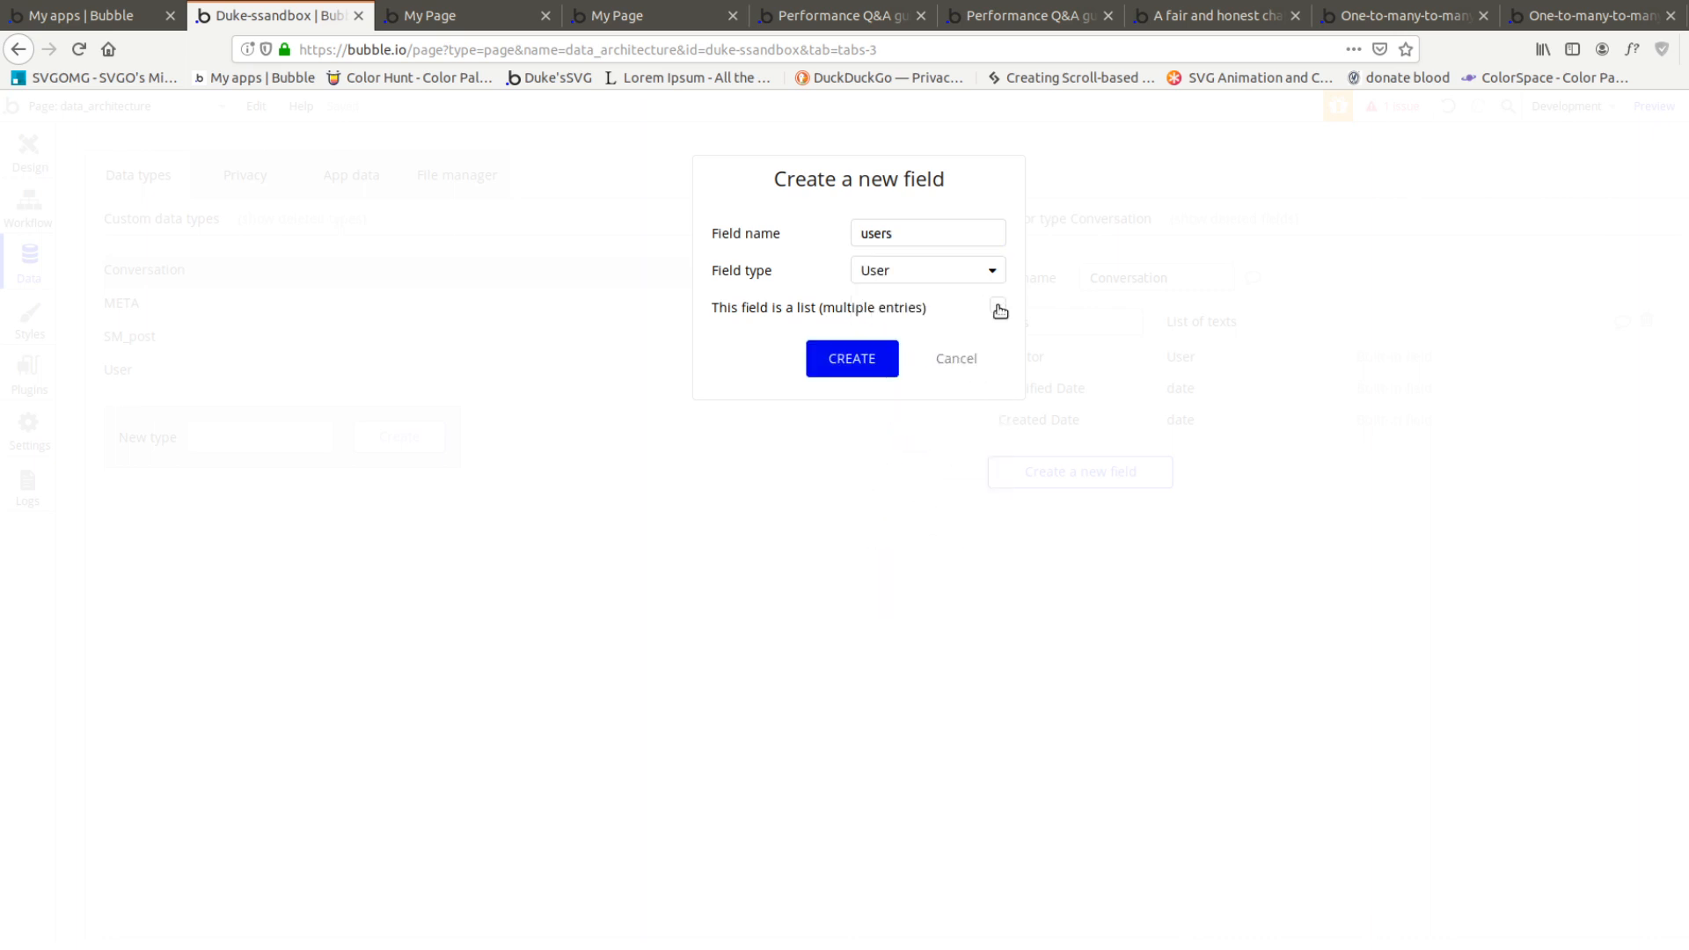
click(871, 356)
Make the send button's workflow add the Current User to the conversation's users list
click(29, 151)
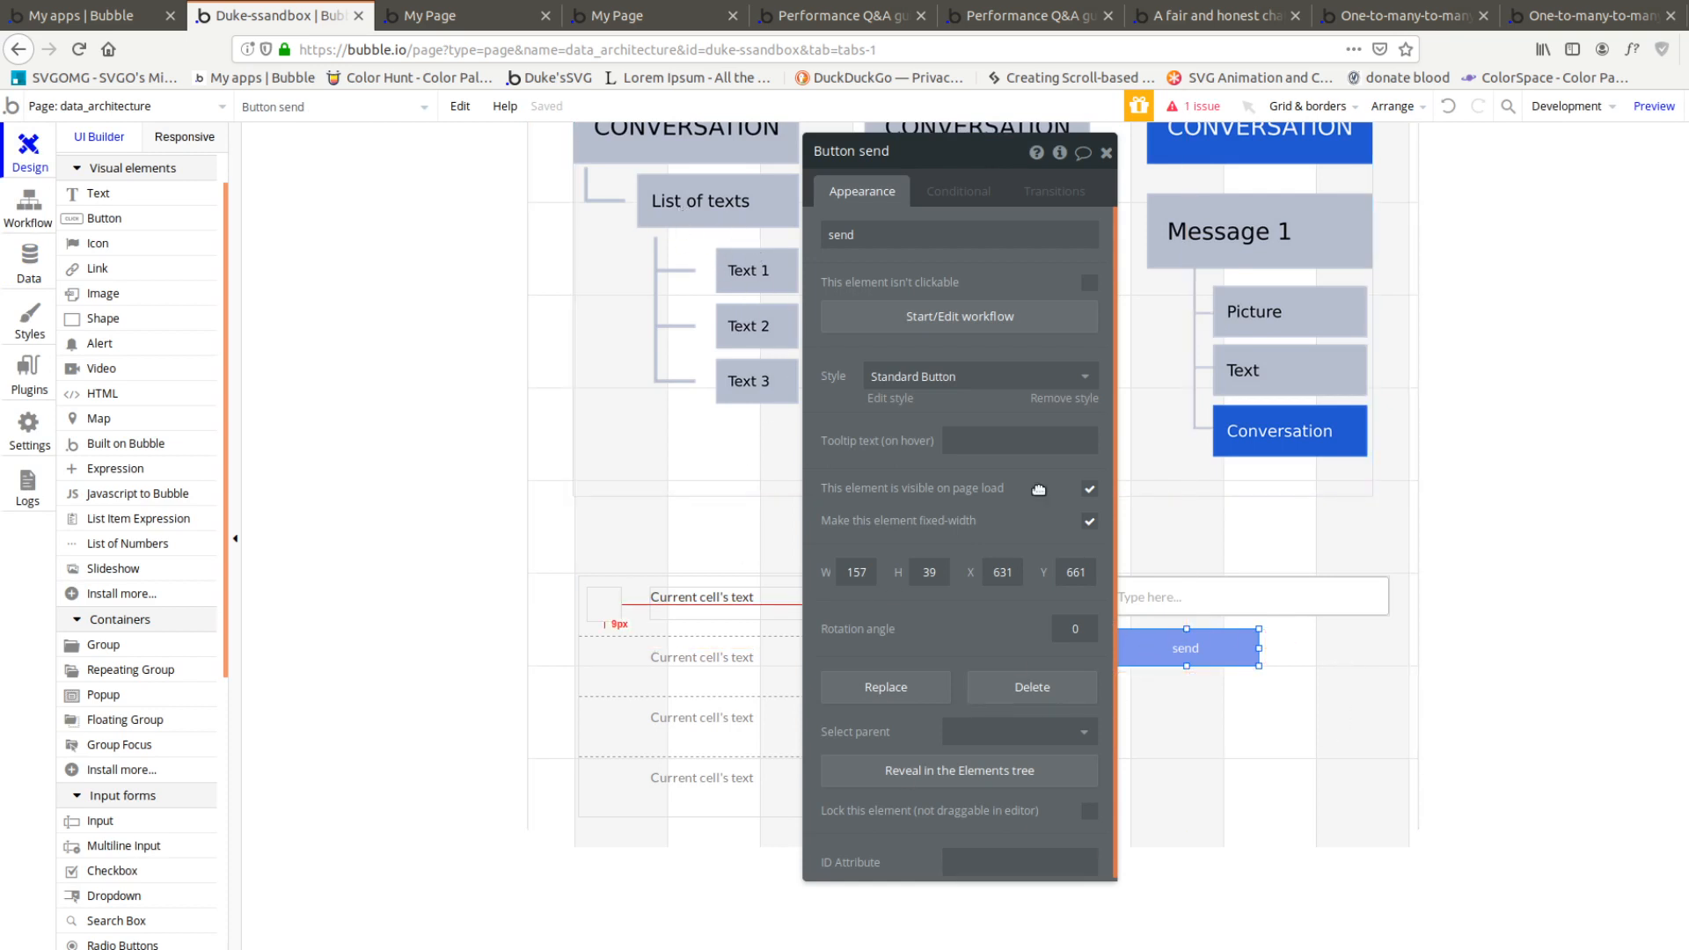
click(982, 318)
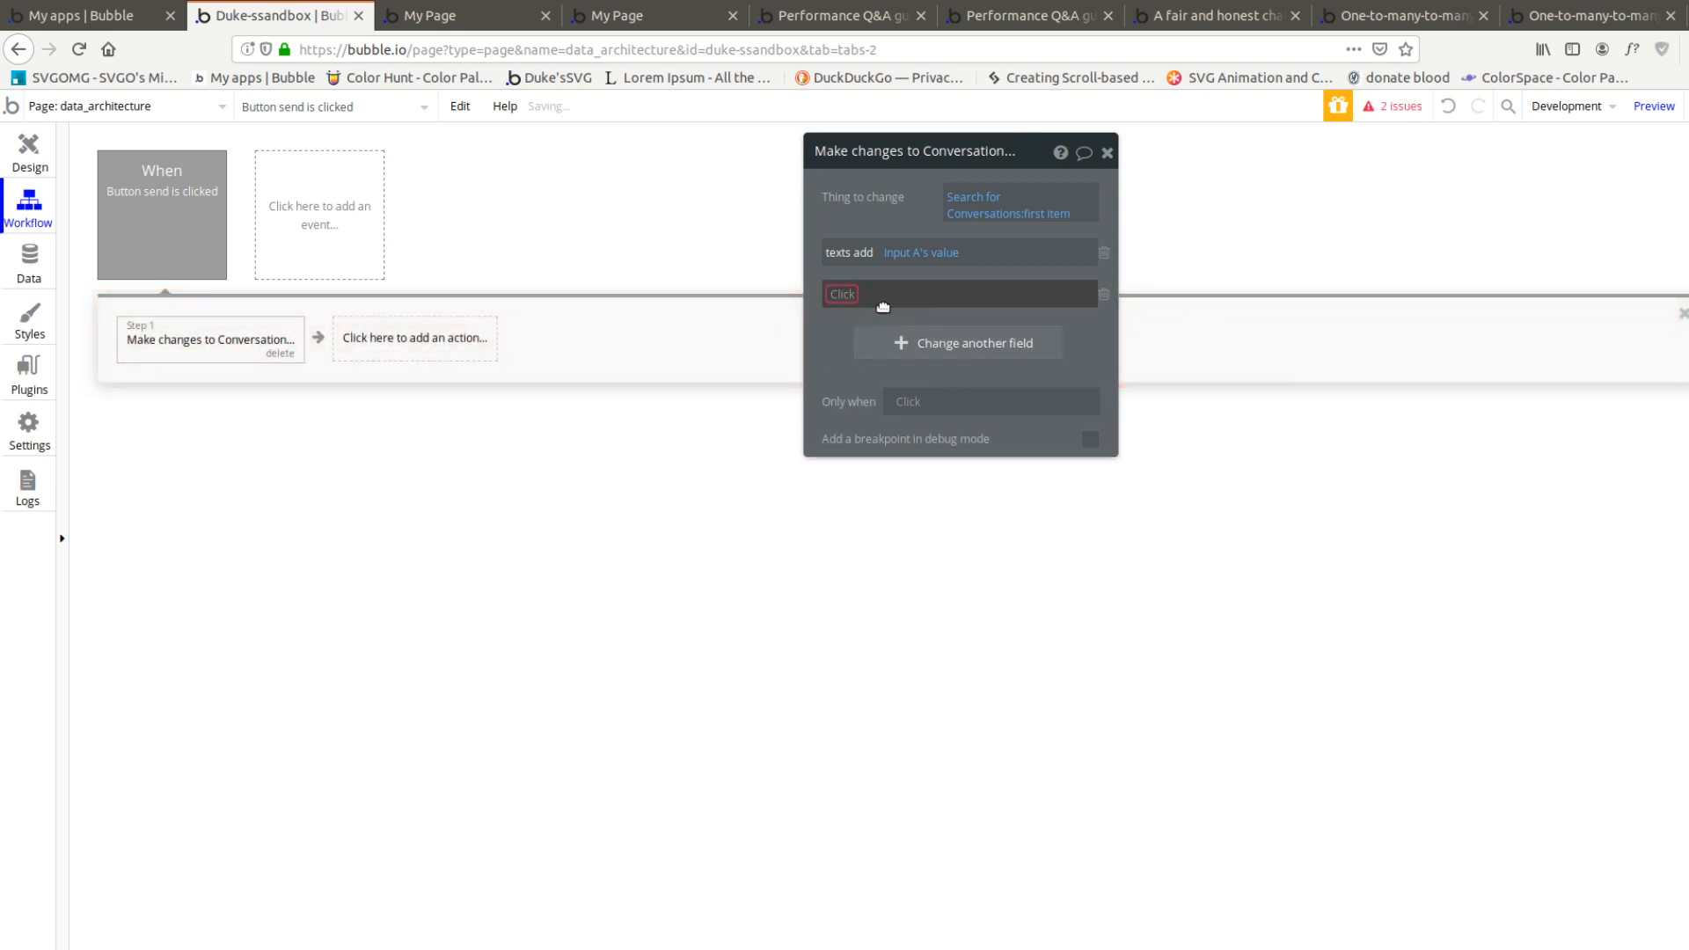
click(878, 299)
click(880, 348)
click(882, 297)
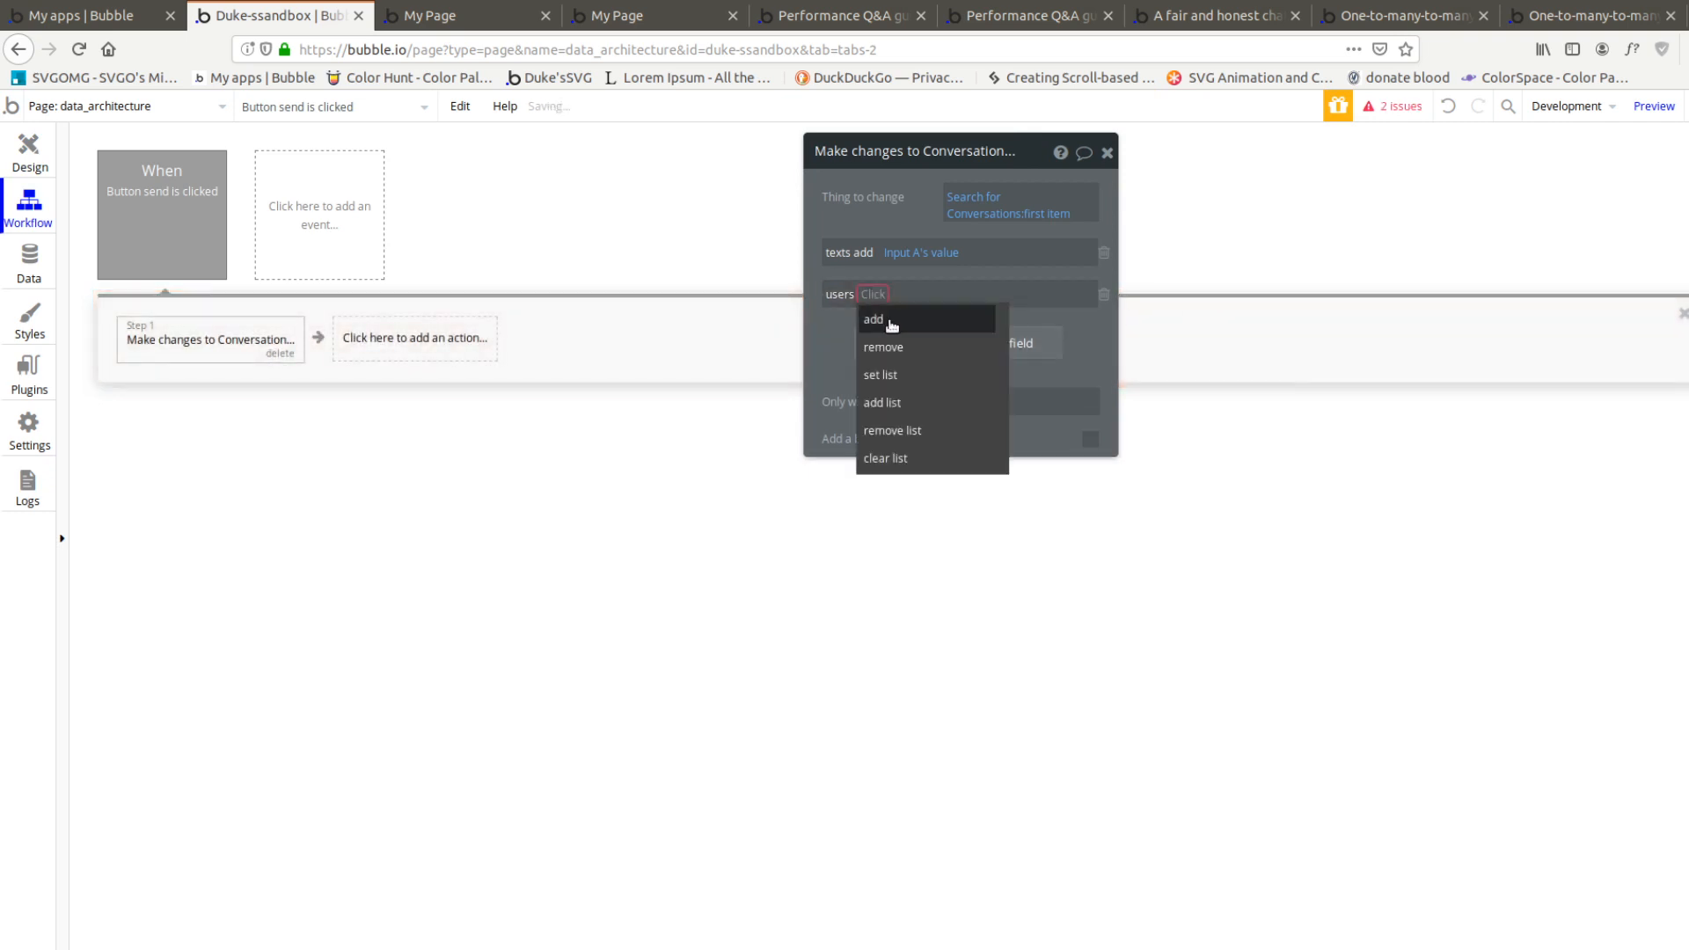
click(892, 320)
click(898, 297)
click(925, 345)
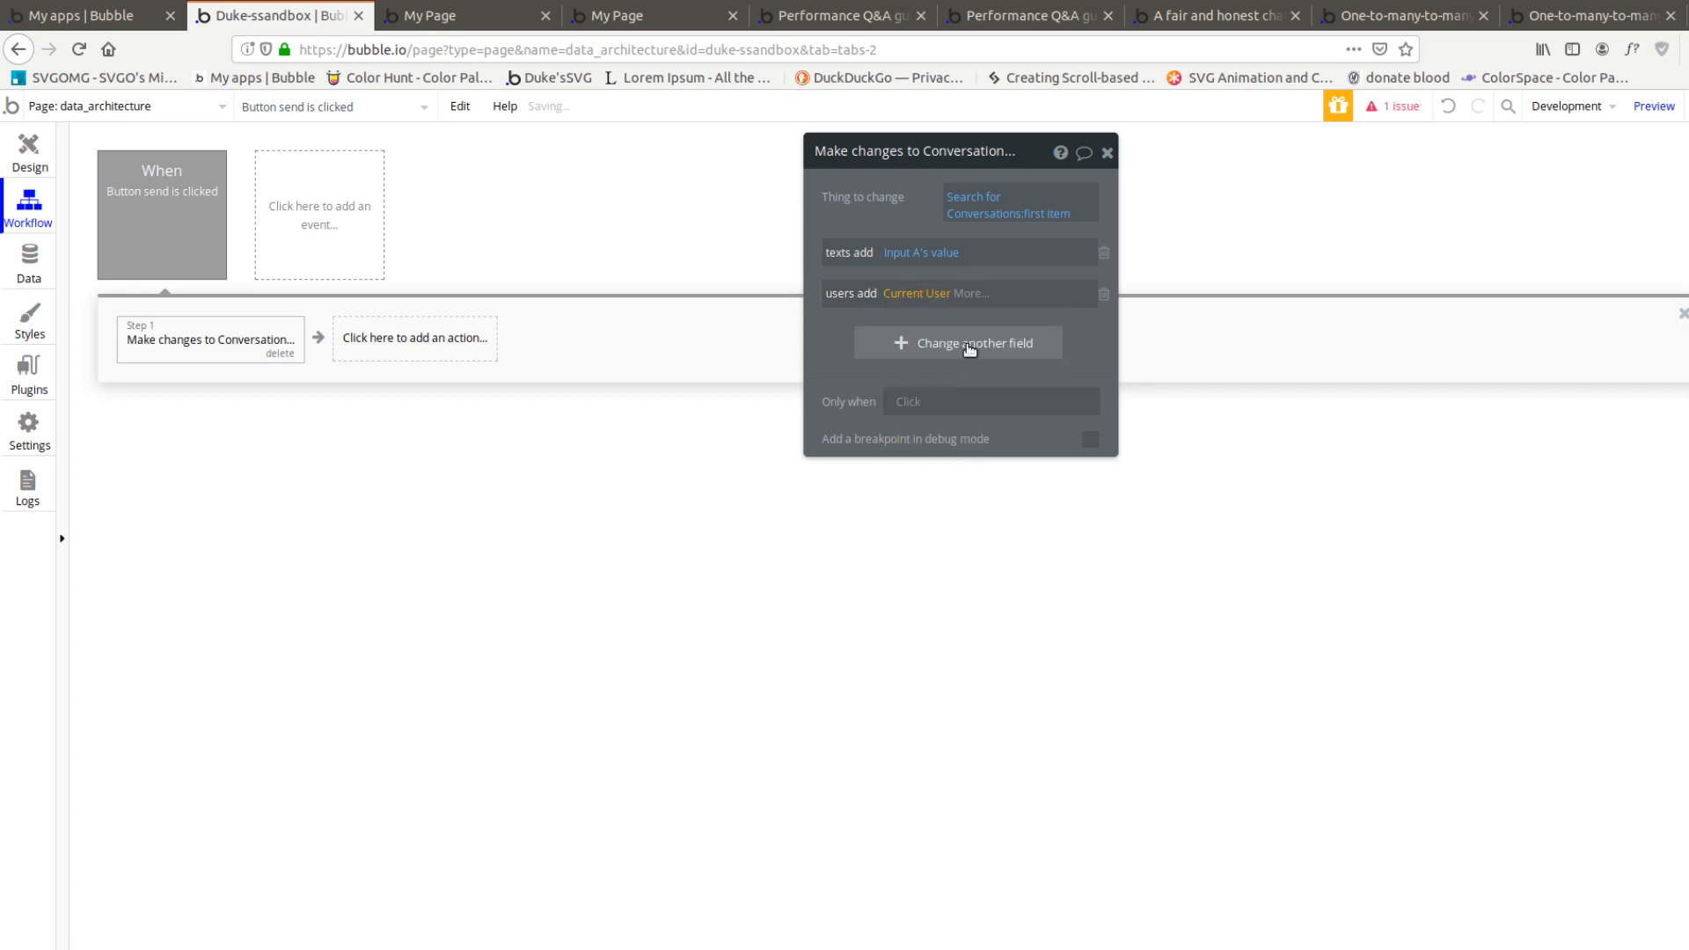
click(824, 349)
Reduce the cell text to 24 px high at X 55, Y 0, and place a copy of it directly below
click(39, 278)
click(137, 369)
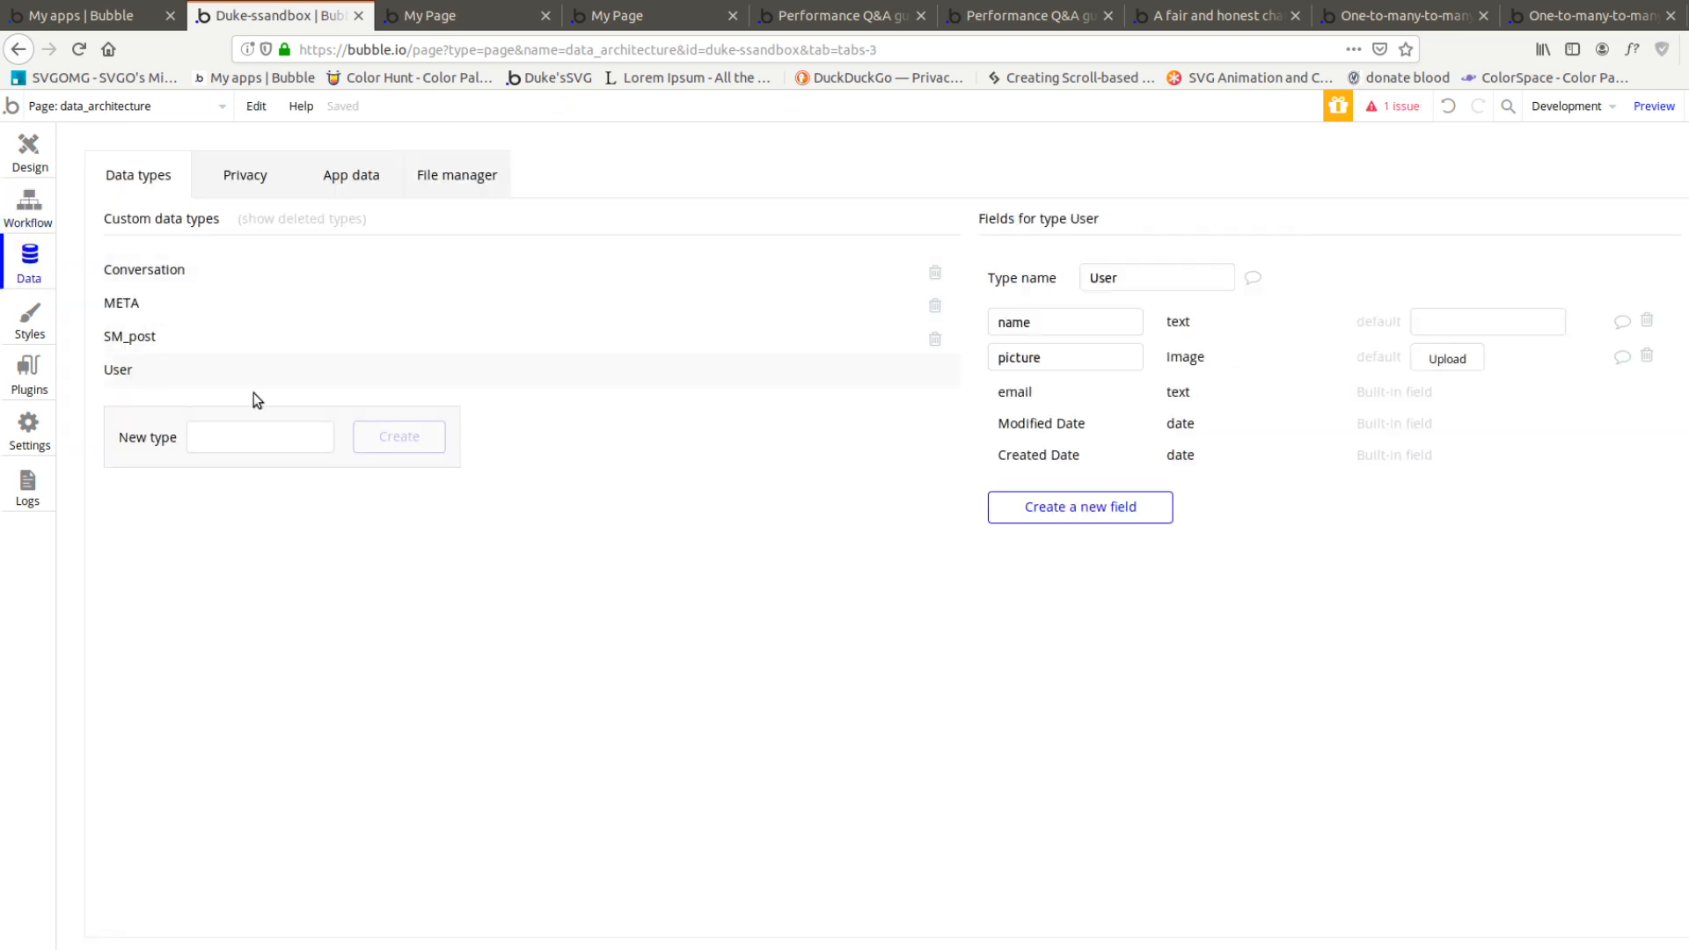
click(30, 154)
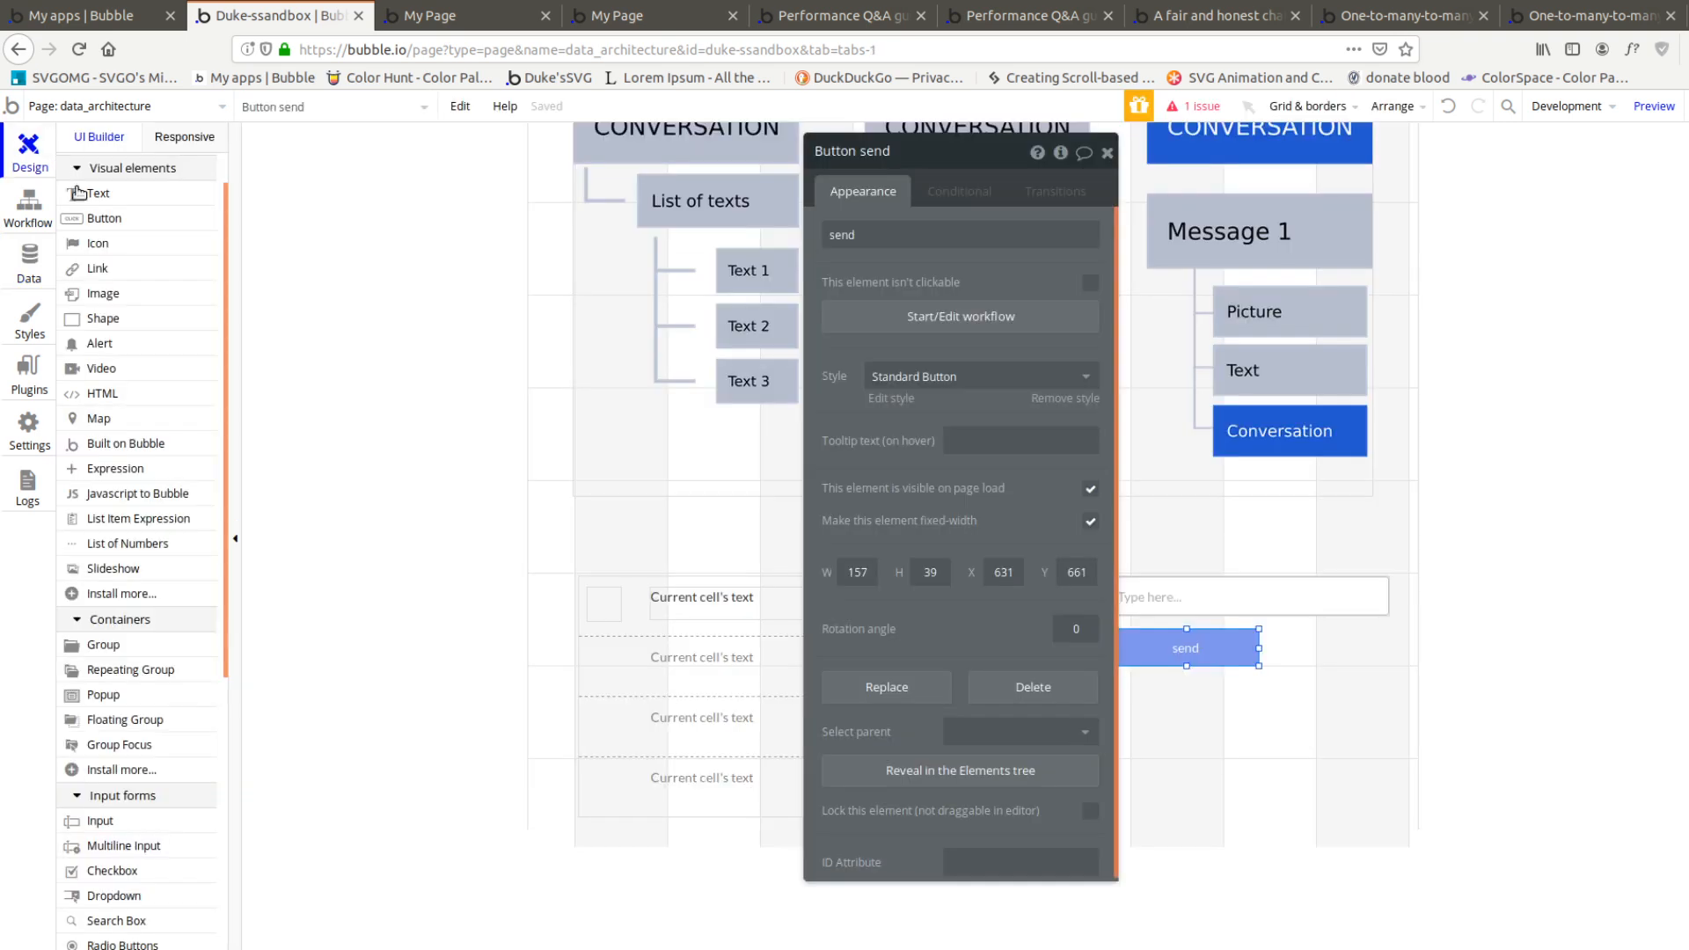
click(595, 607)
drag(600, 607, 604, 607)
click(692, 603)
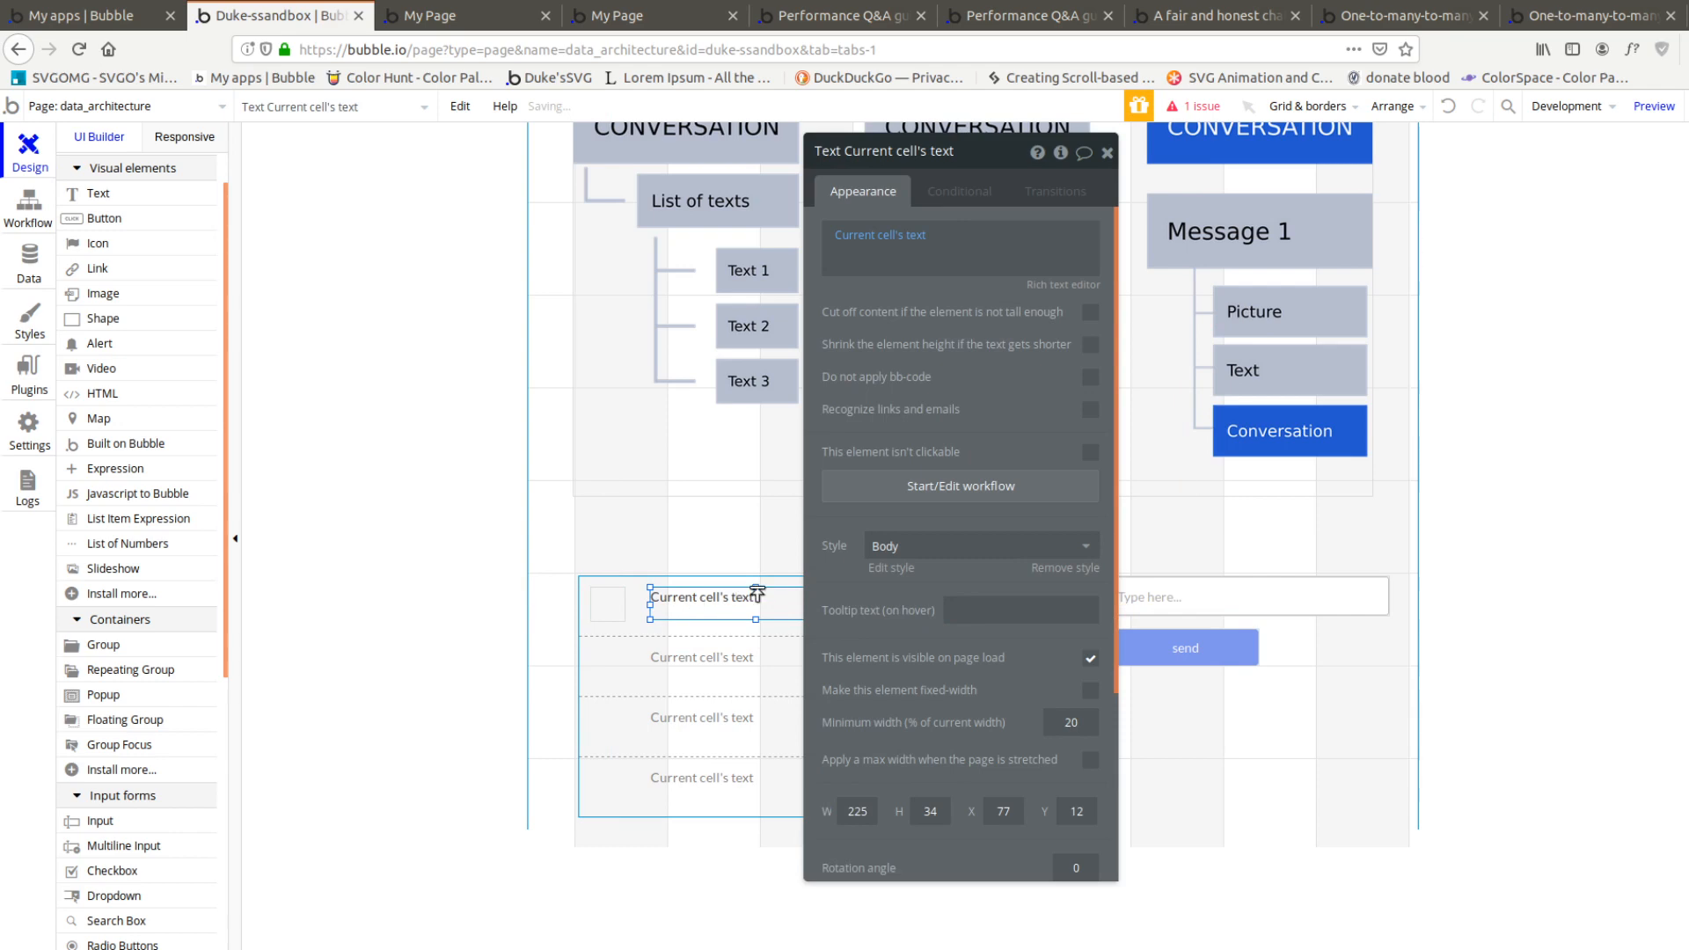
drag(757, 592, 688, 584)
Enlarge the cell's image to 48 by 48 px at X 0, Y 0
click(588, 603)
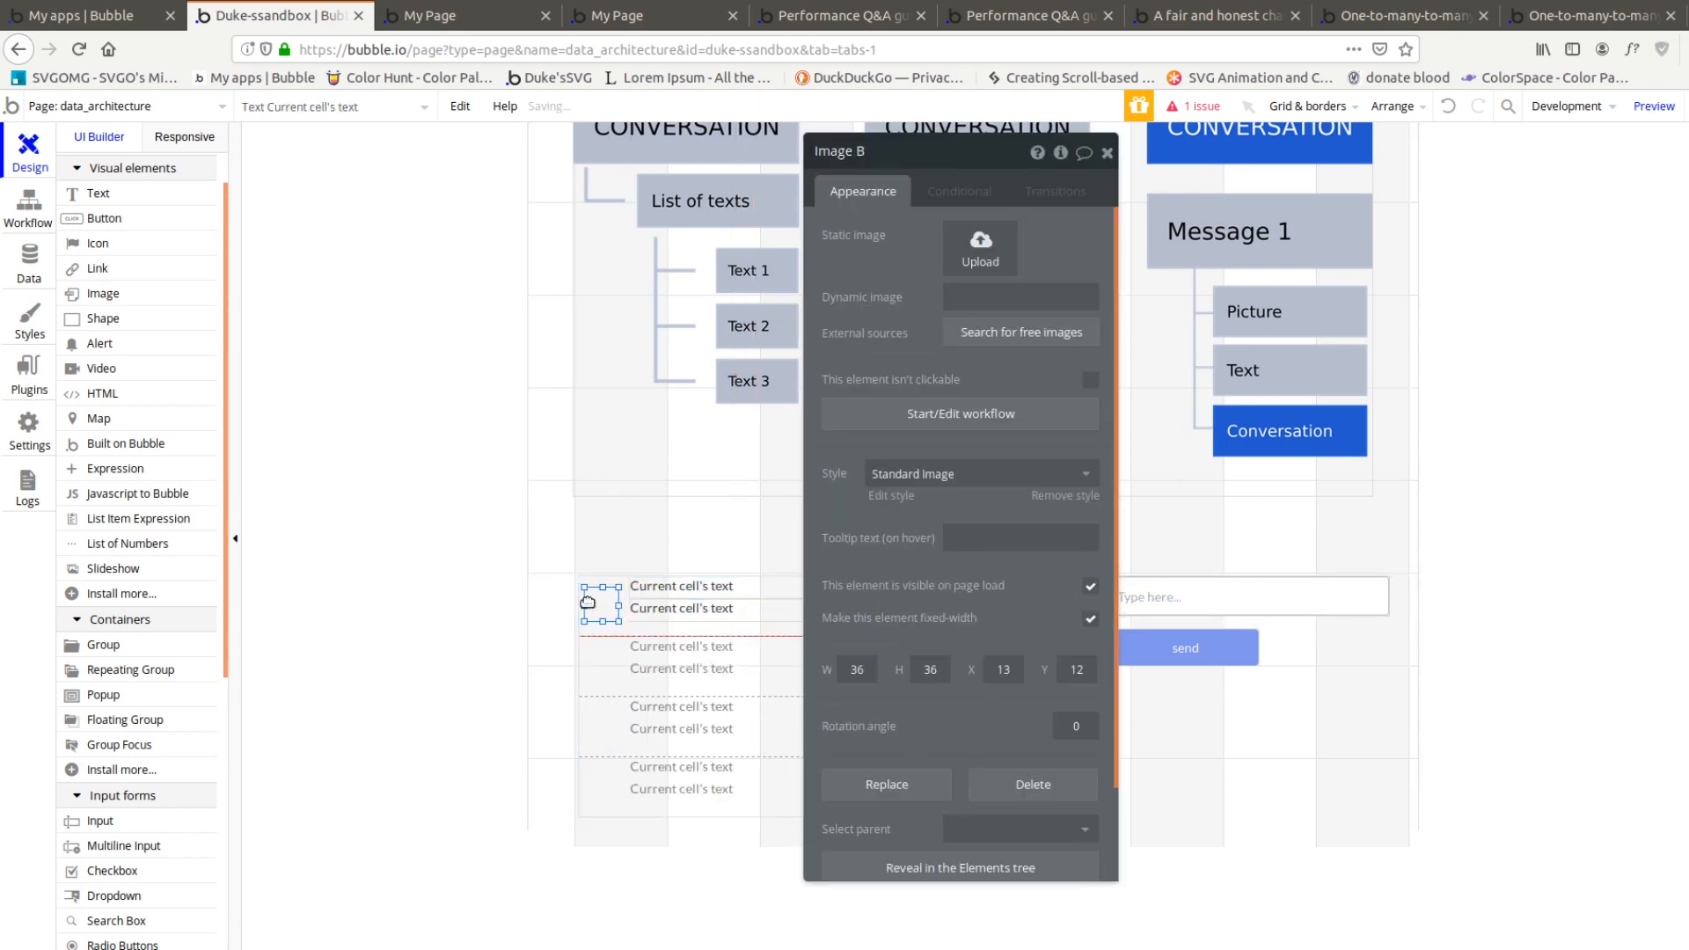
drag(585, 588, 505, 533)
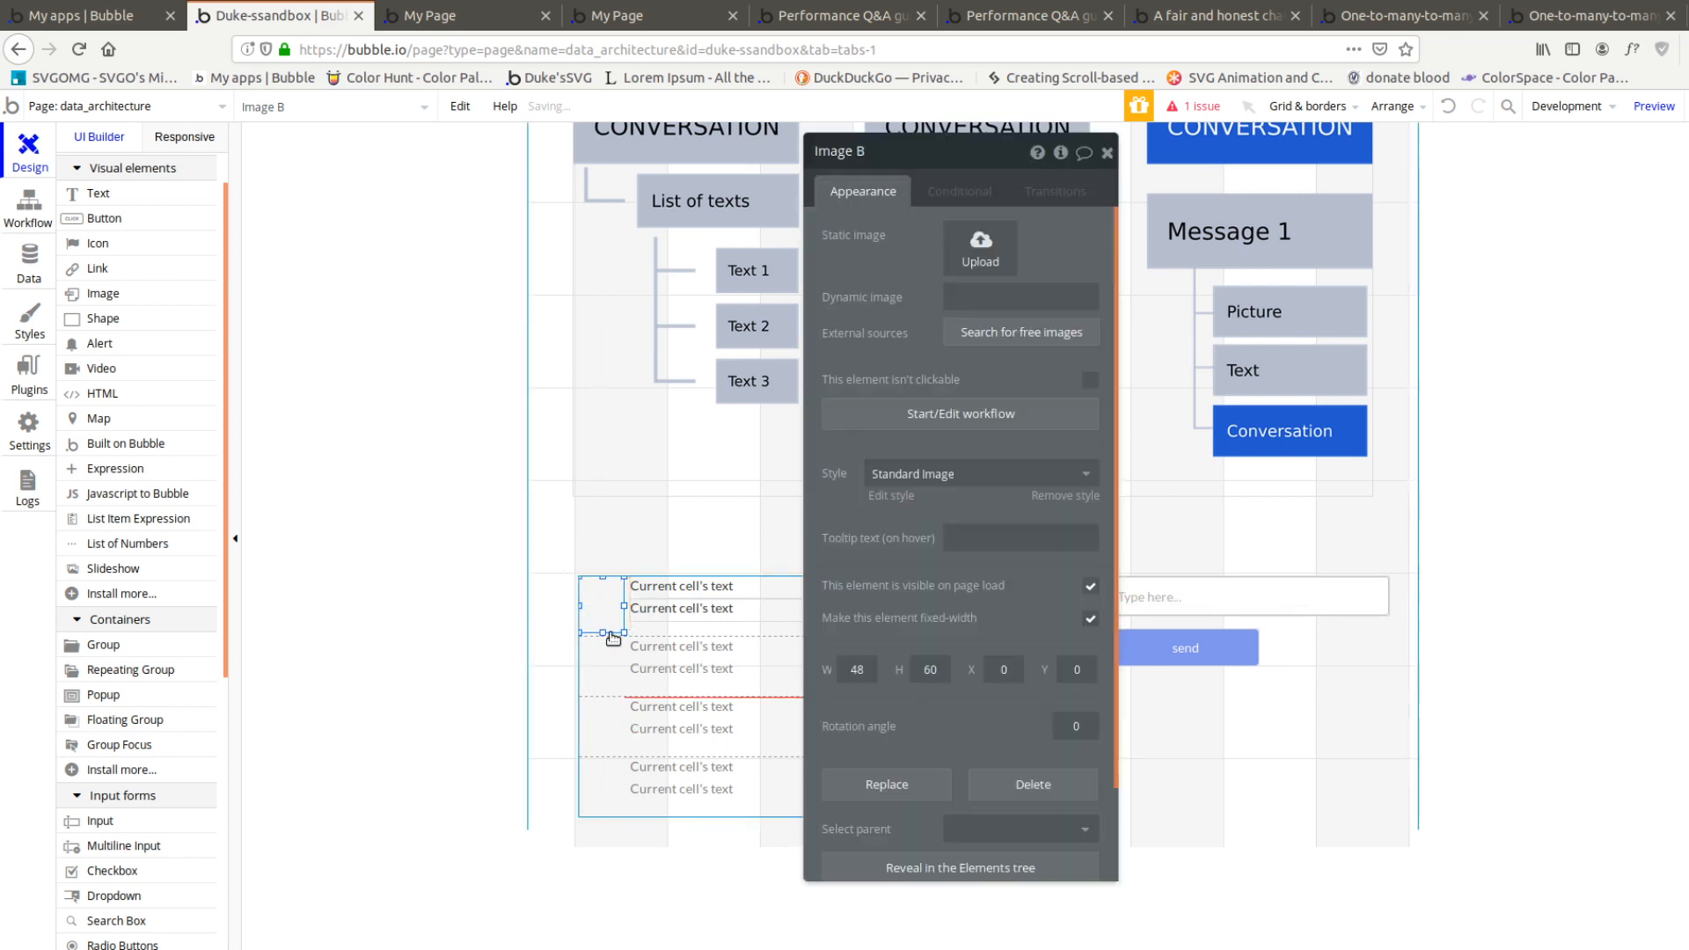
drag(614, 638, 596, 618)
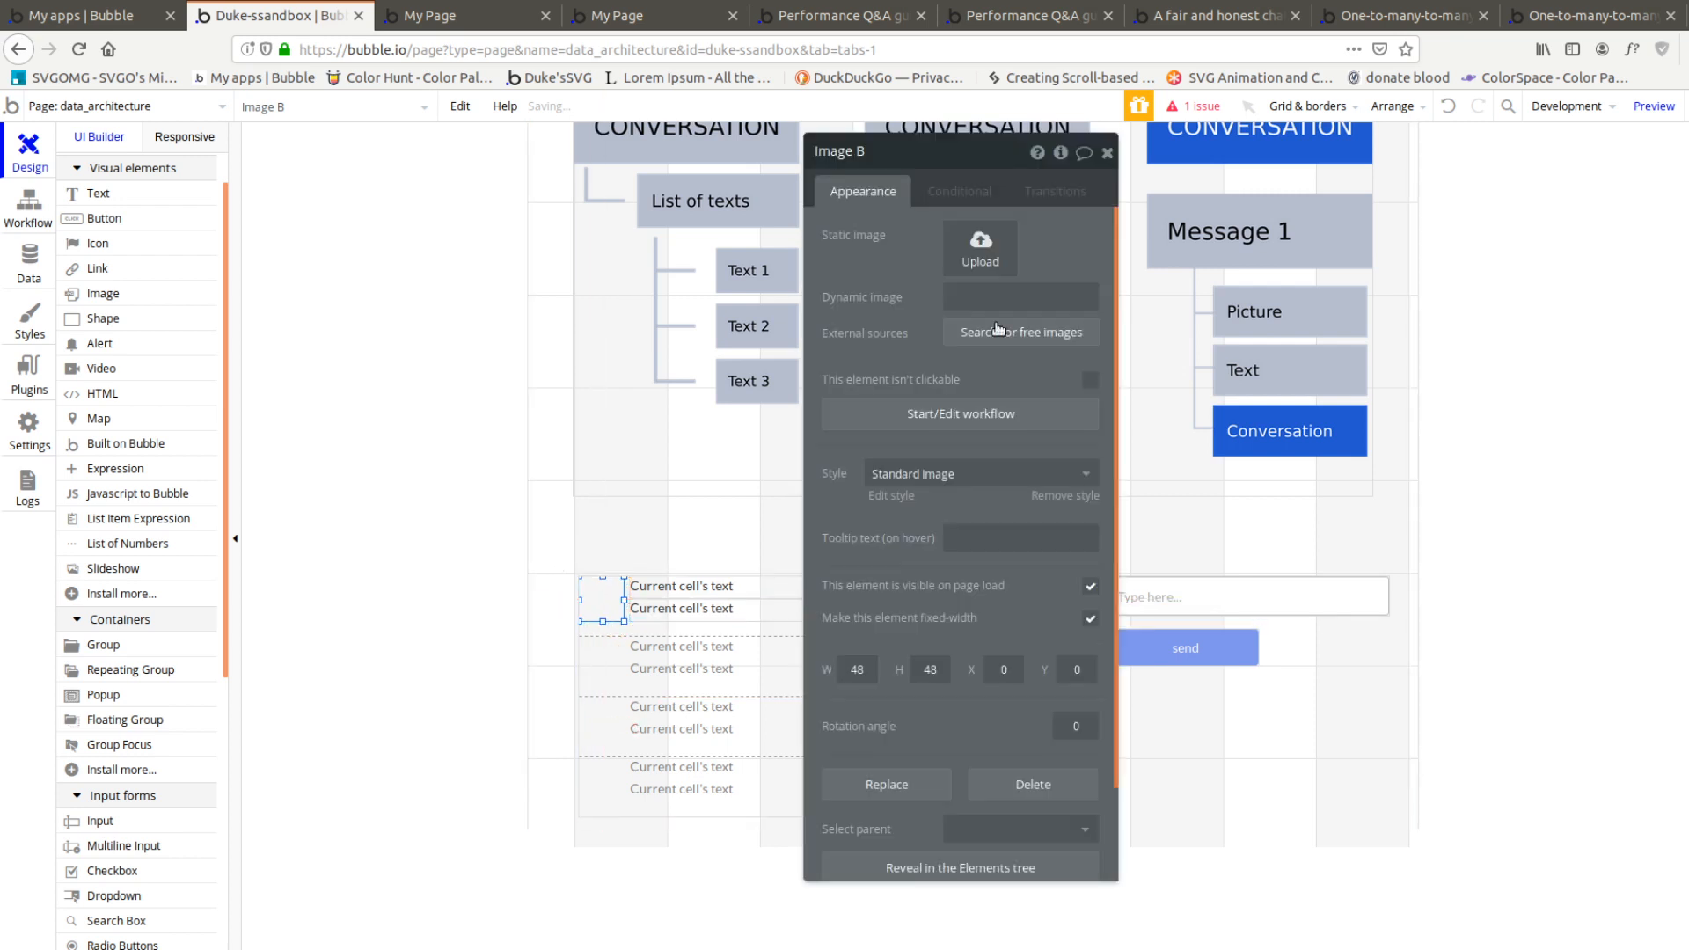
click(698, 593)
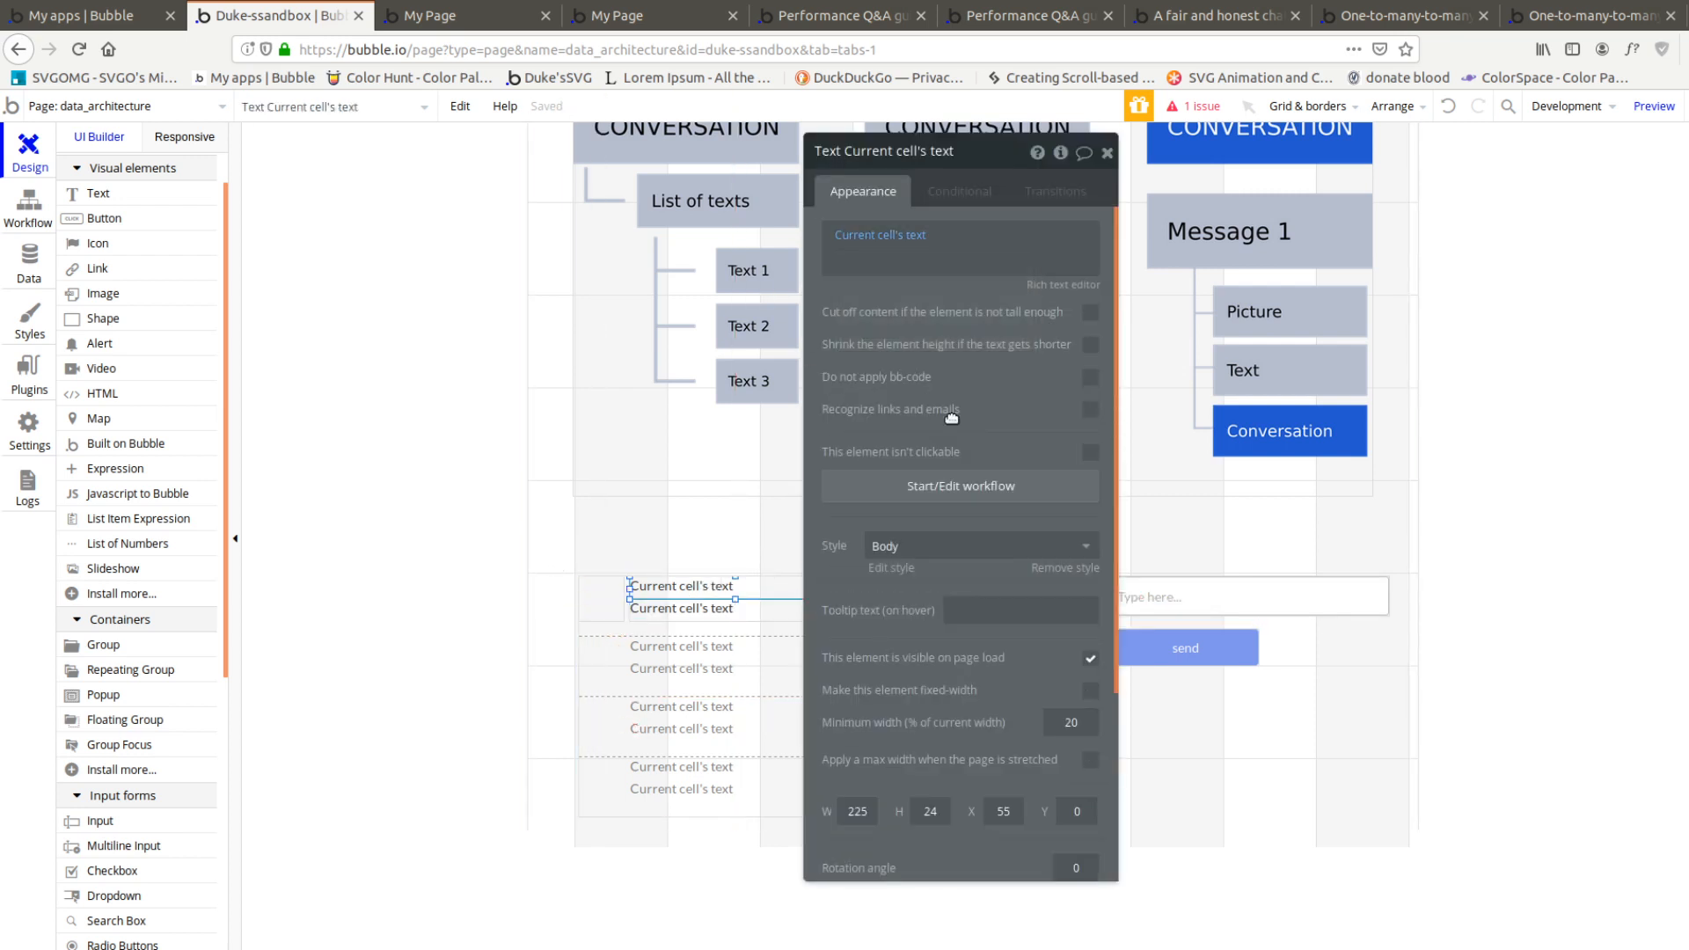
drag(951, 418, 381, 392)
Set the image's dynamic source to the first item of a search for Conversations, with no constraints
click(905, 633)
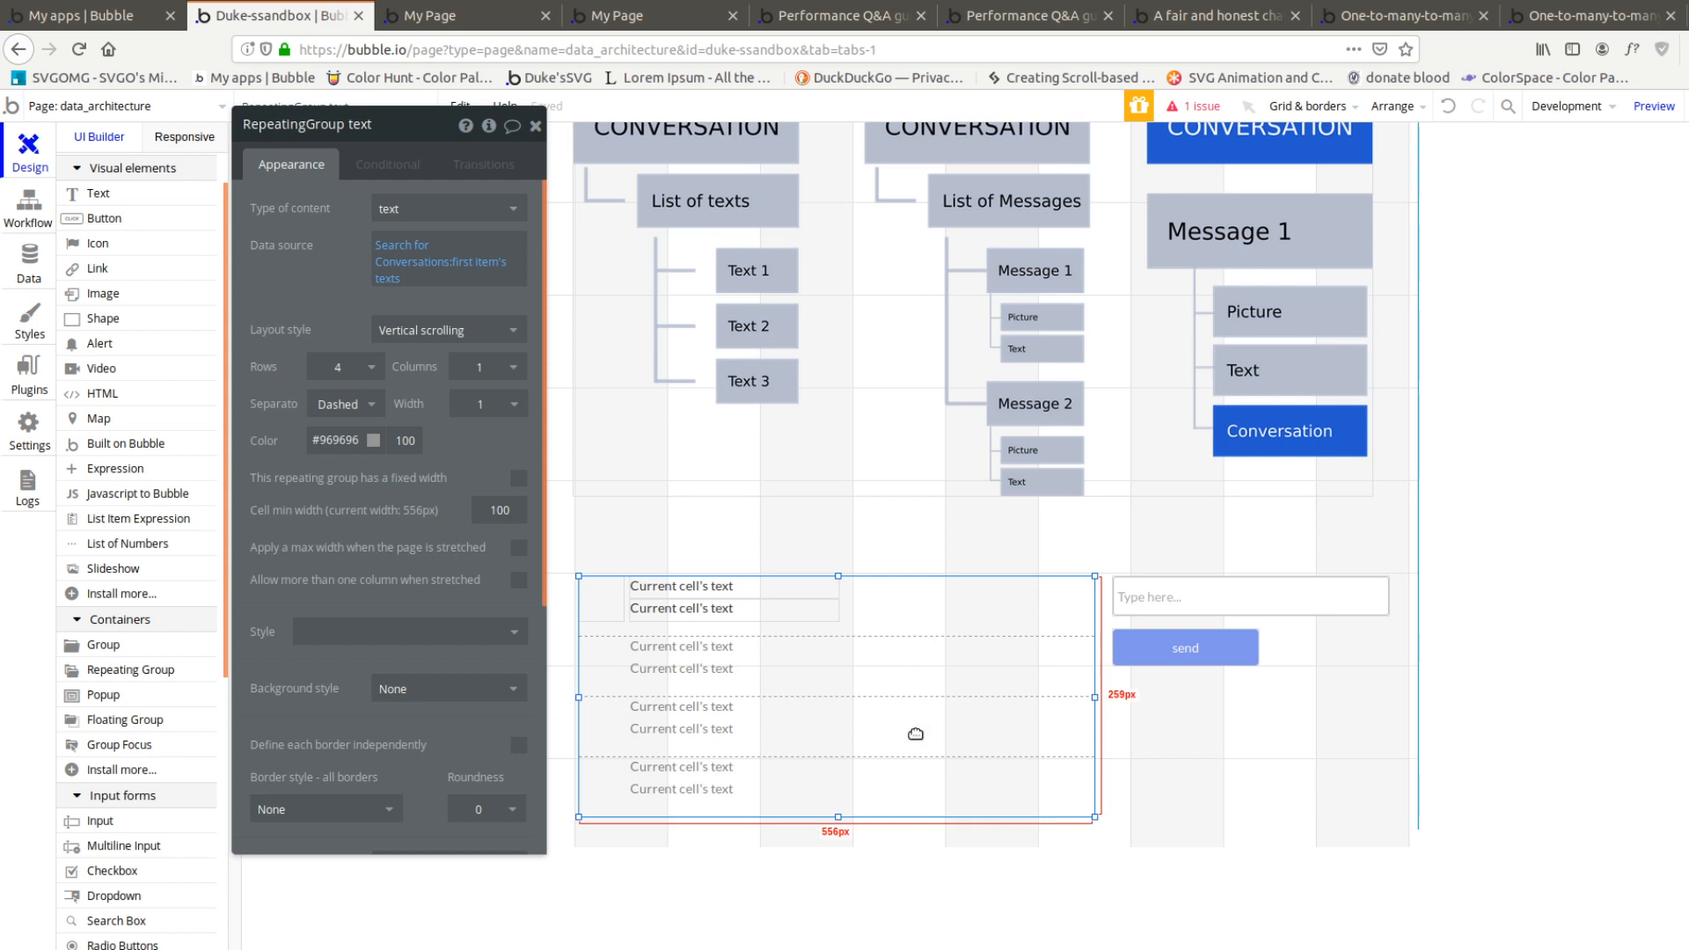
click(623, 613)
click(493, 270)
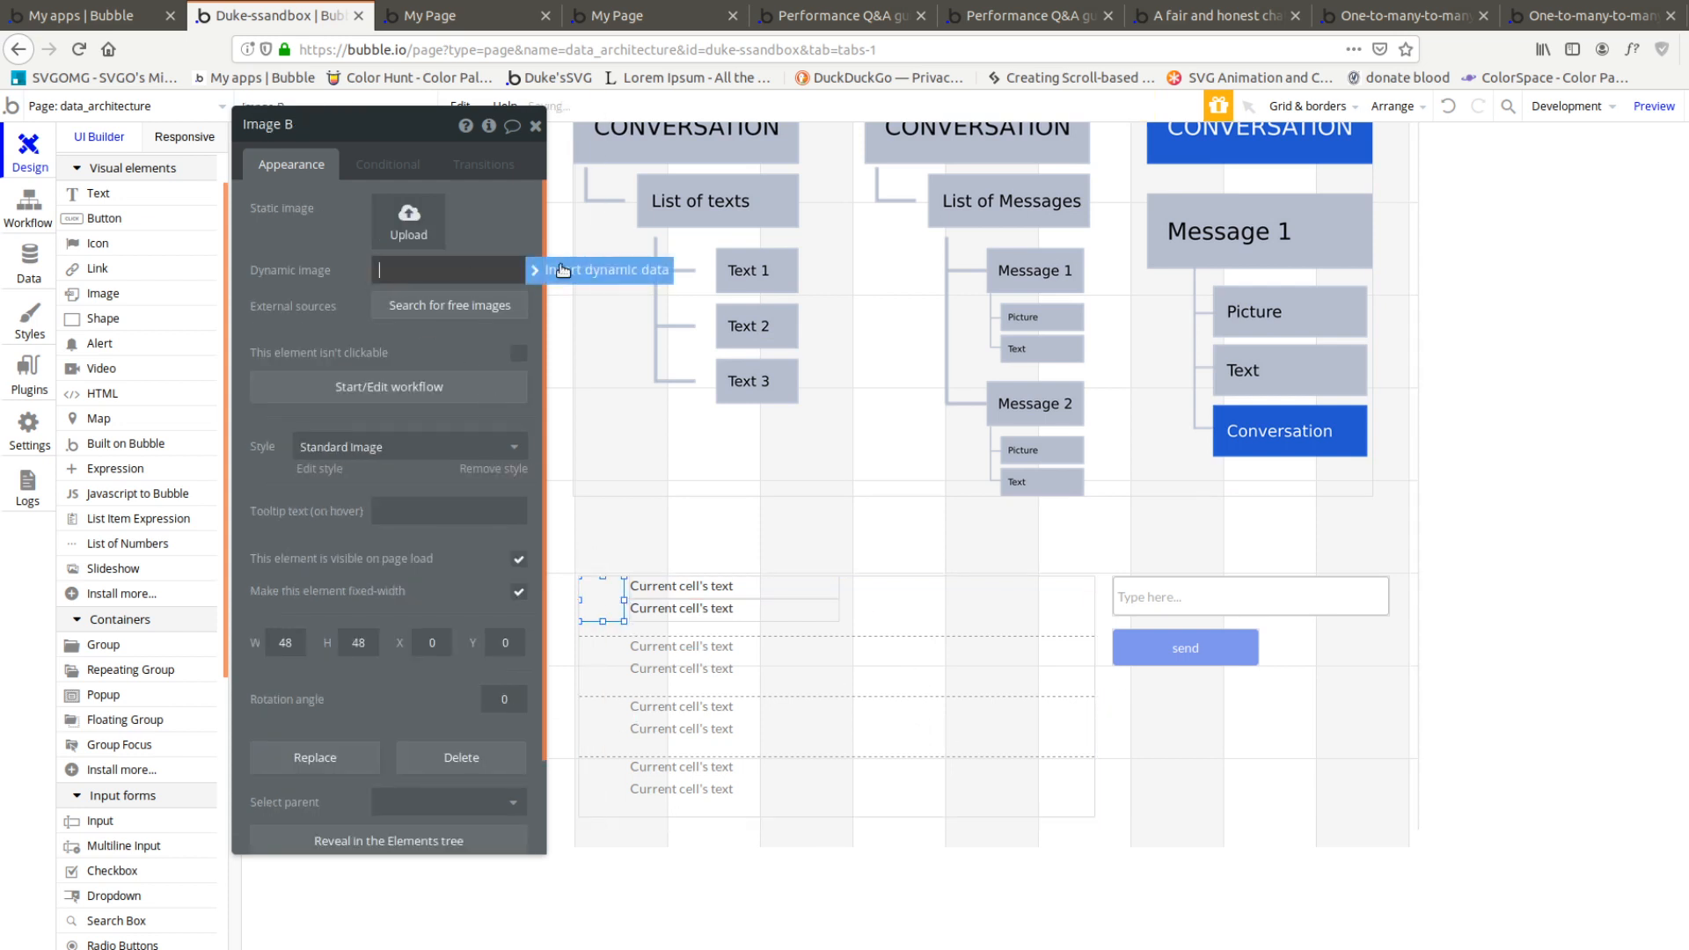
click(563, 270)
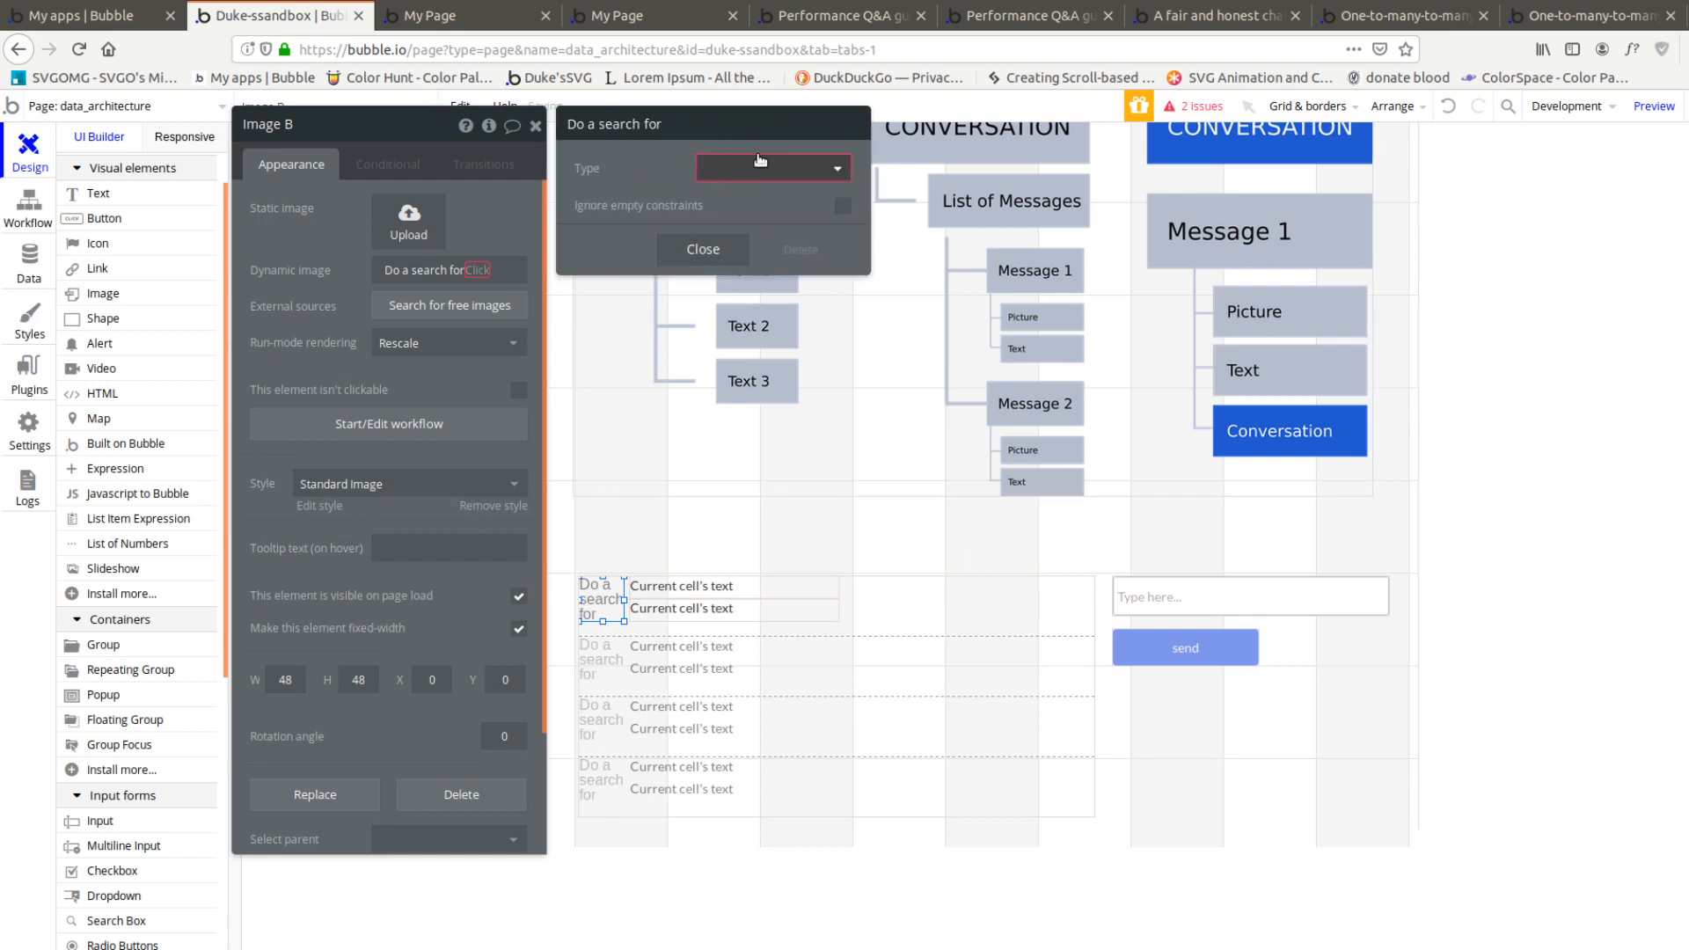
click(773, 168)
click(730, 218)
click(604, 213)
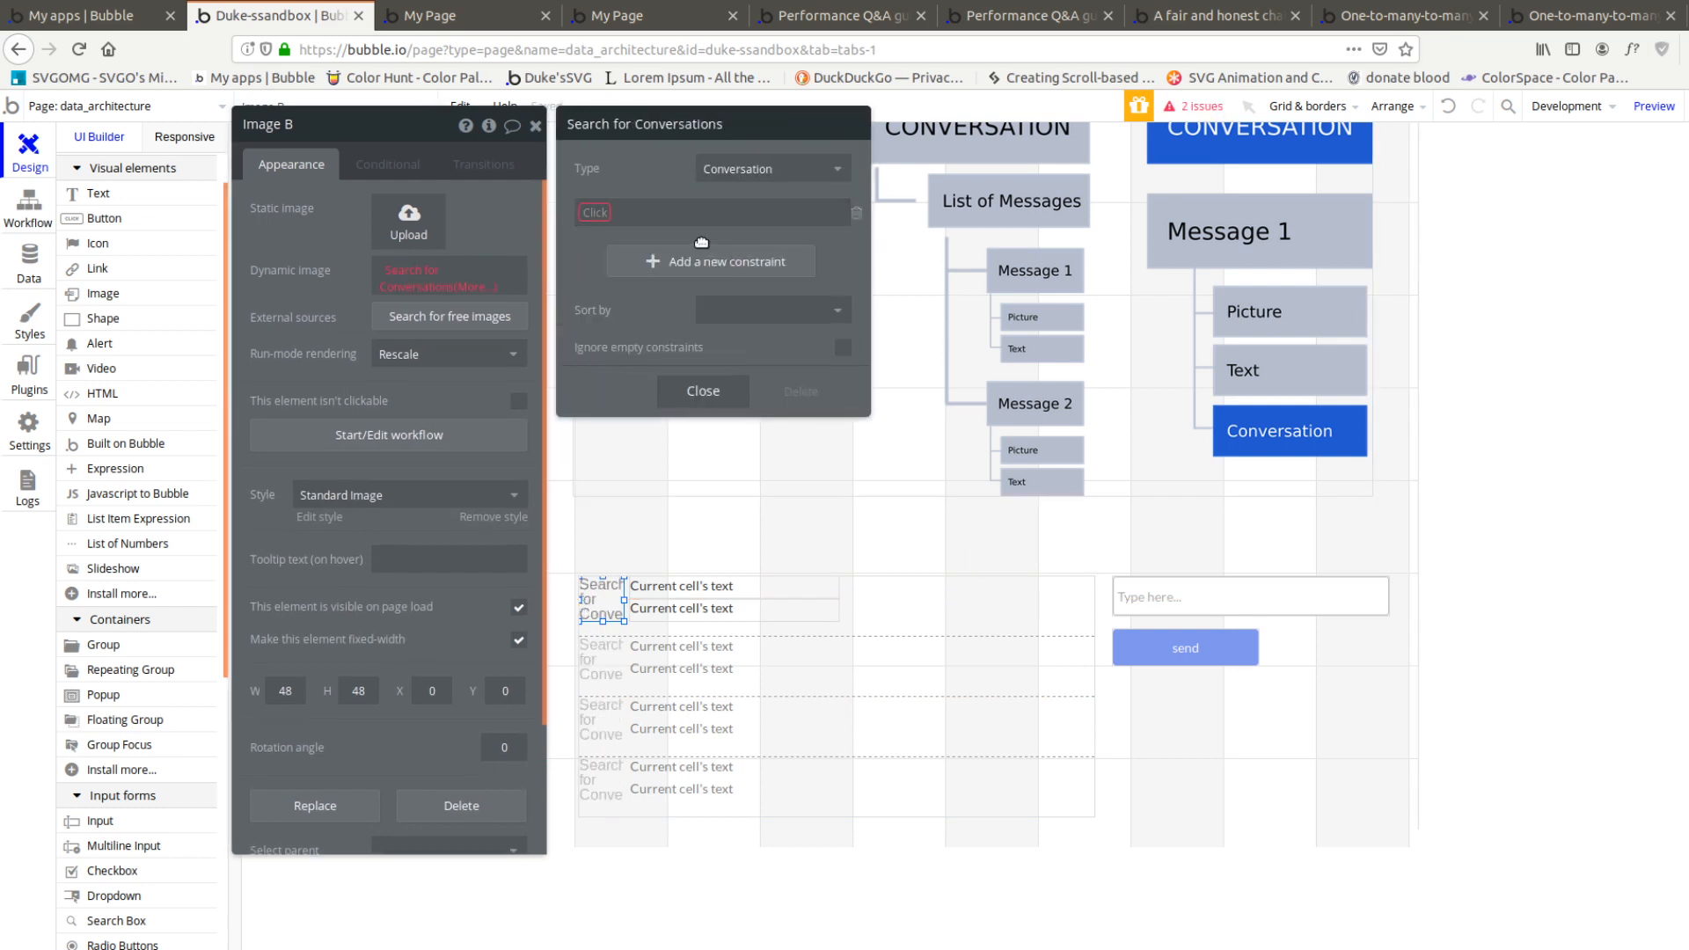
click(480, 287)
click(411, 393)
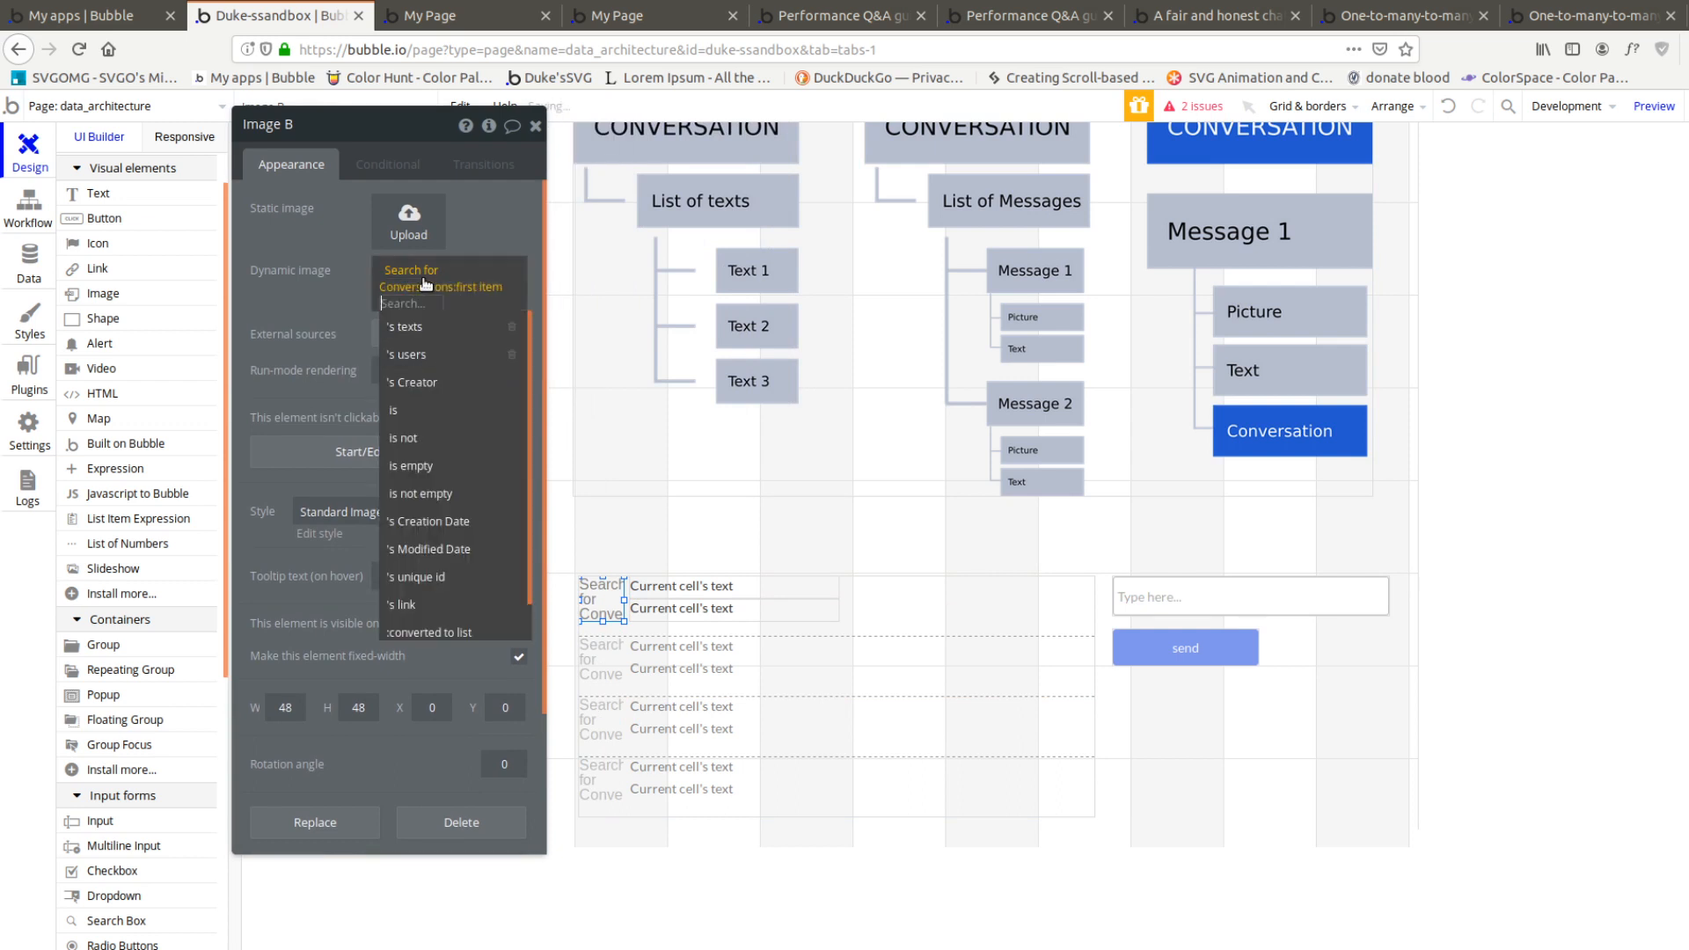
click(424, 280)
click(854, 215)
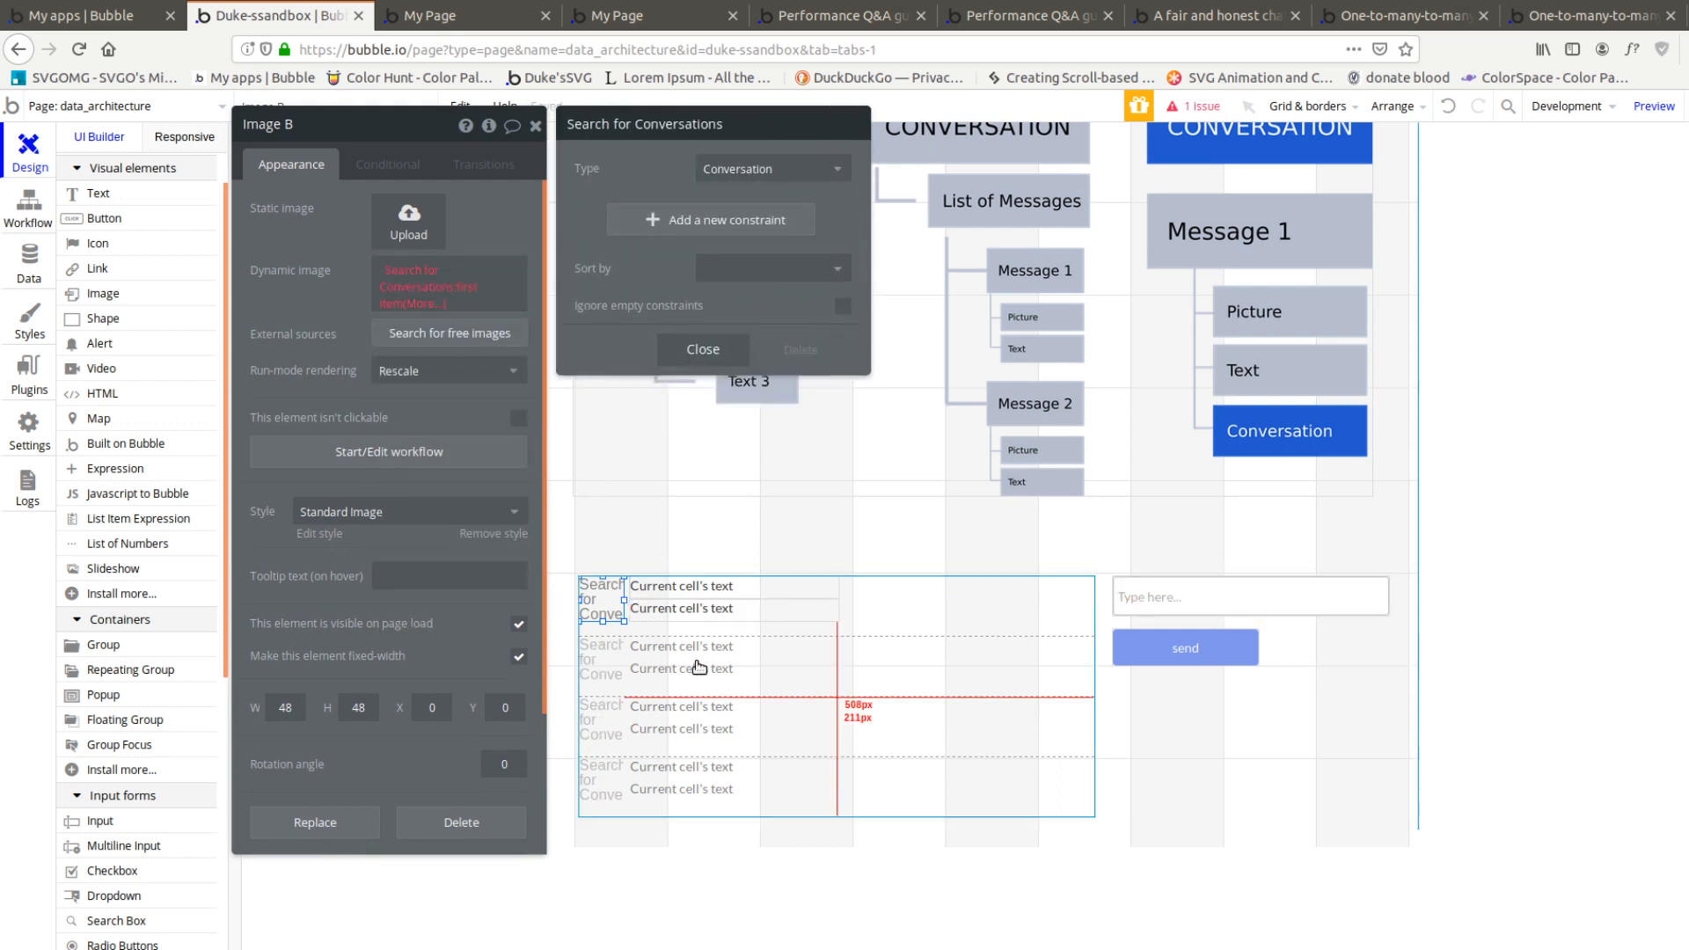
Extend the image's dynamic source with users:item #Current cell's index's picture
click(946, 624)
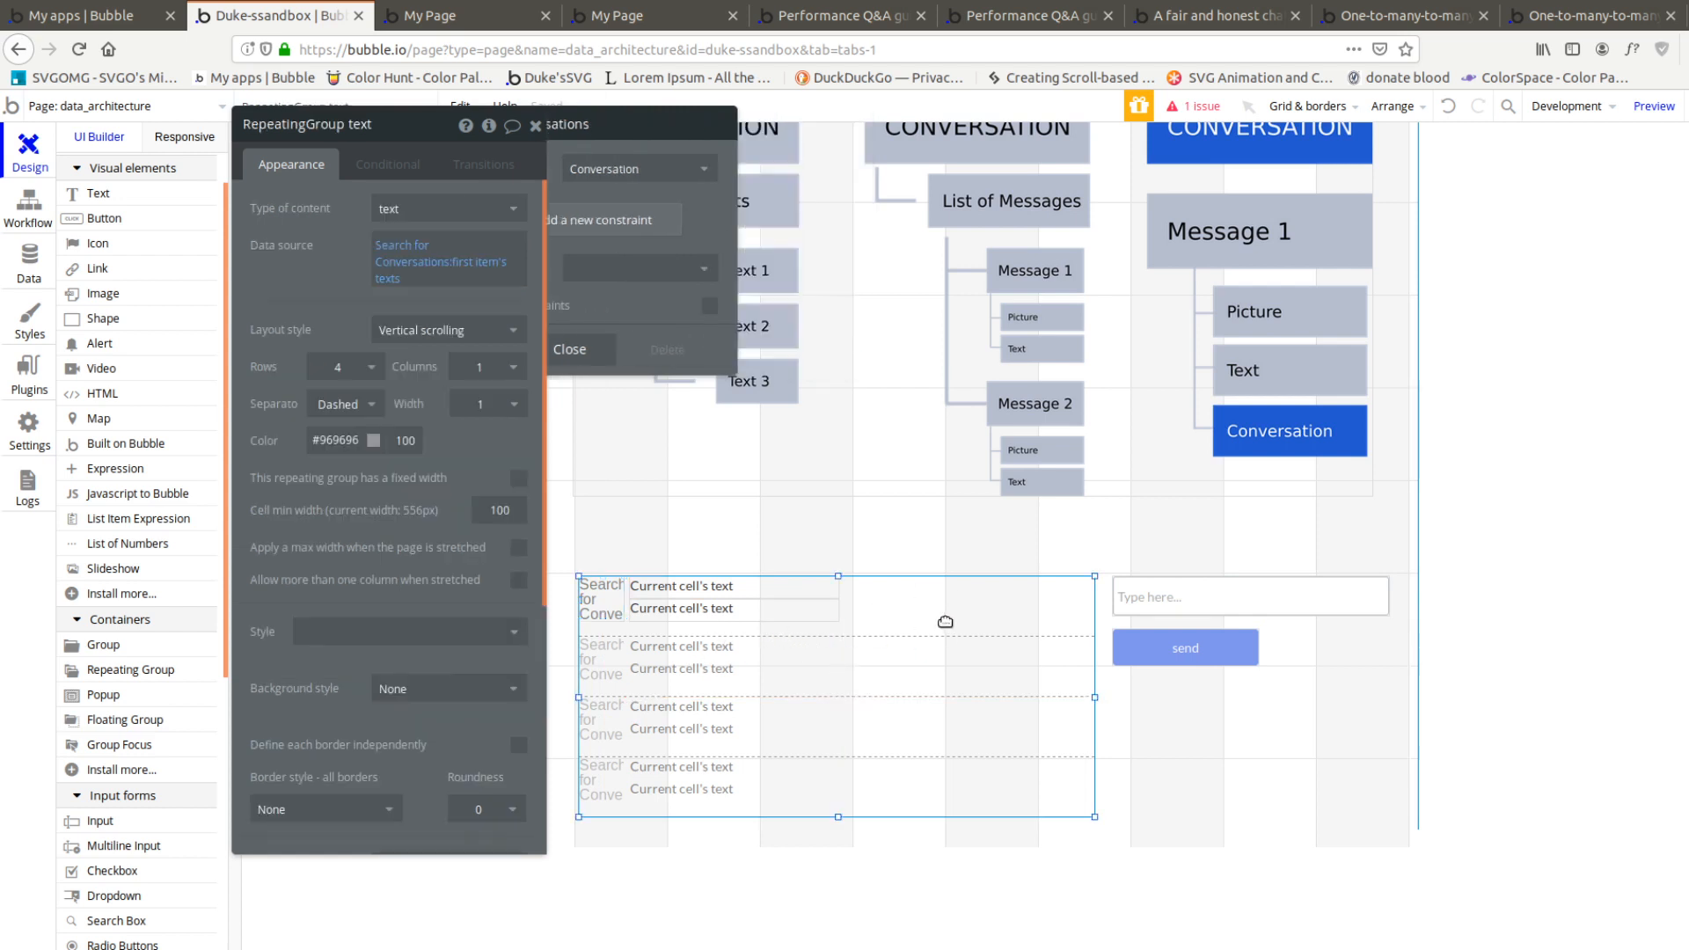
click(602, 599)
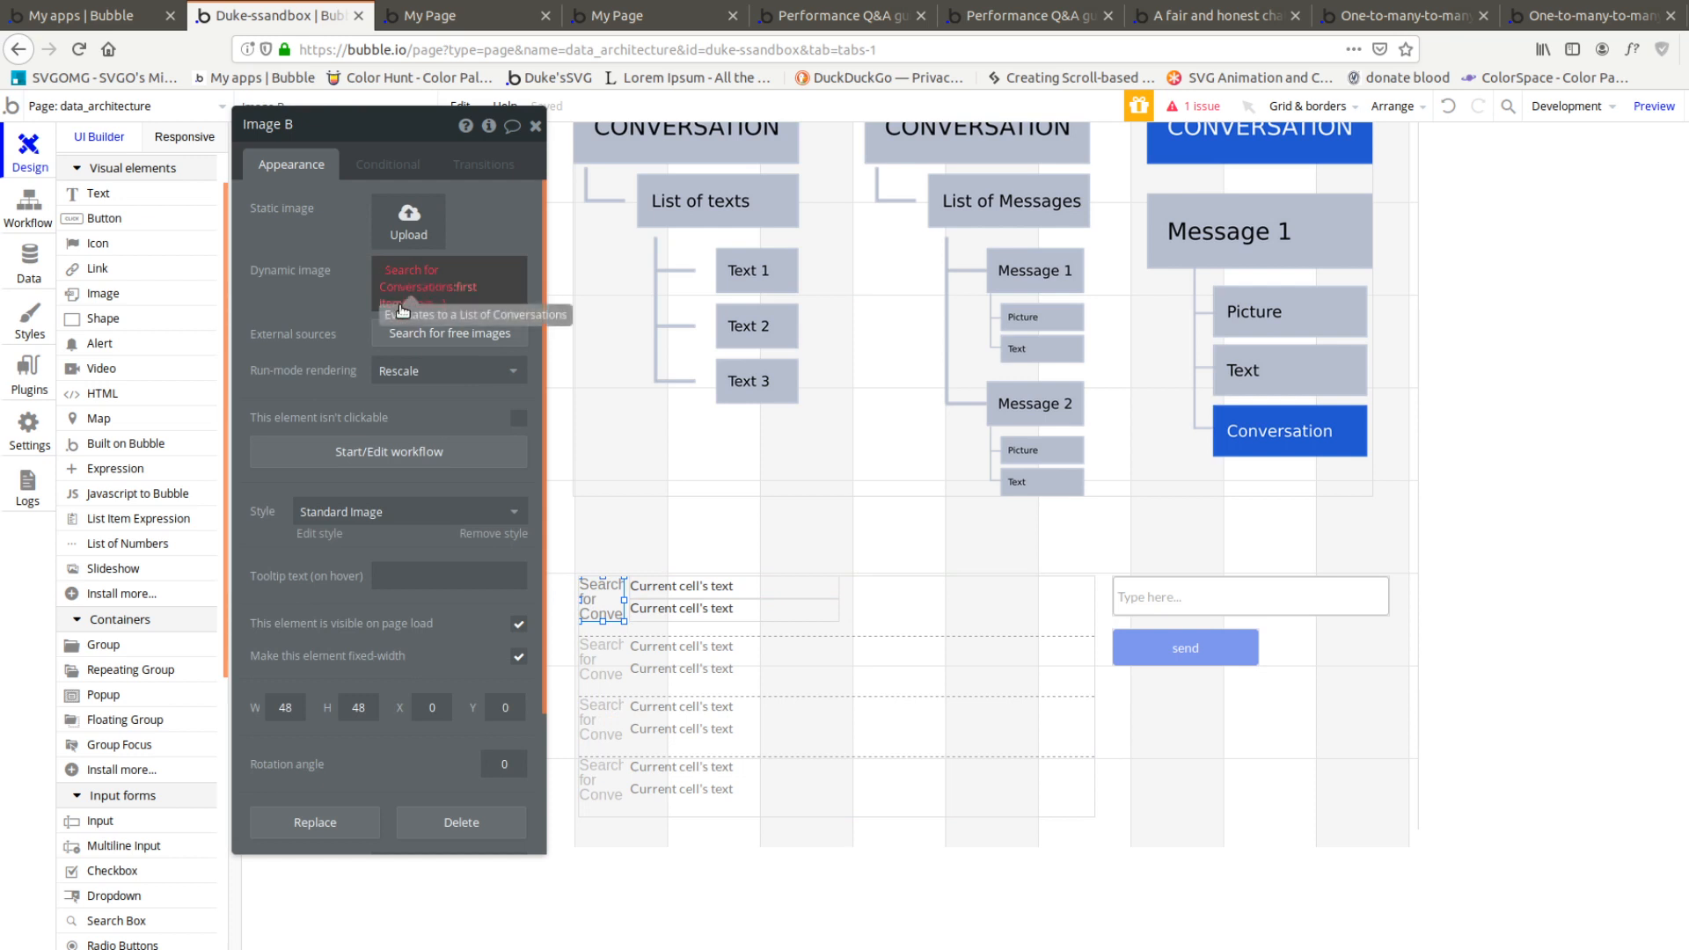
click(419, 304)
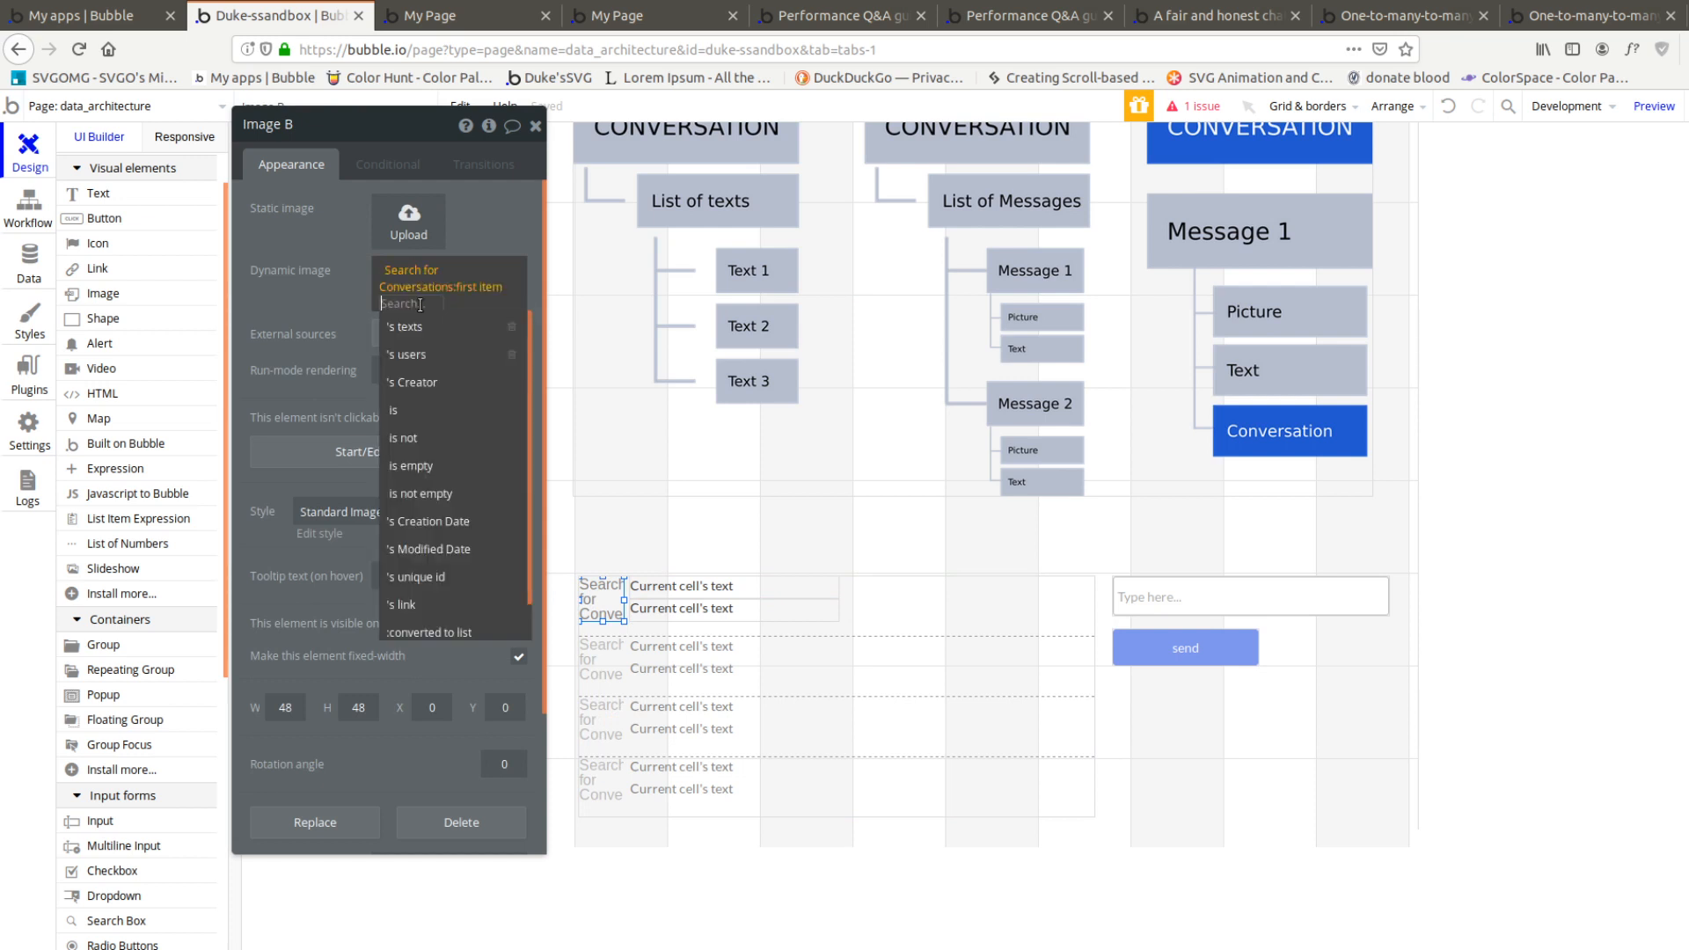
click(440, 357)
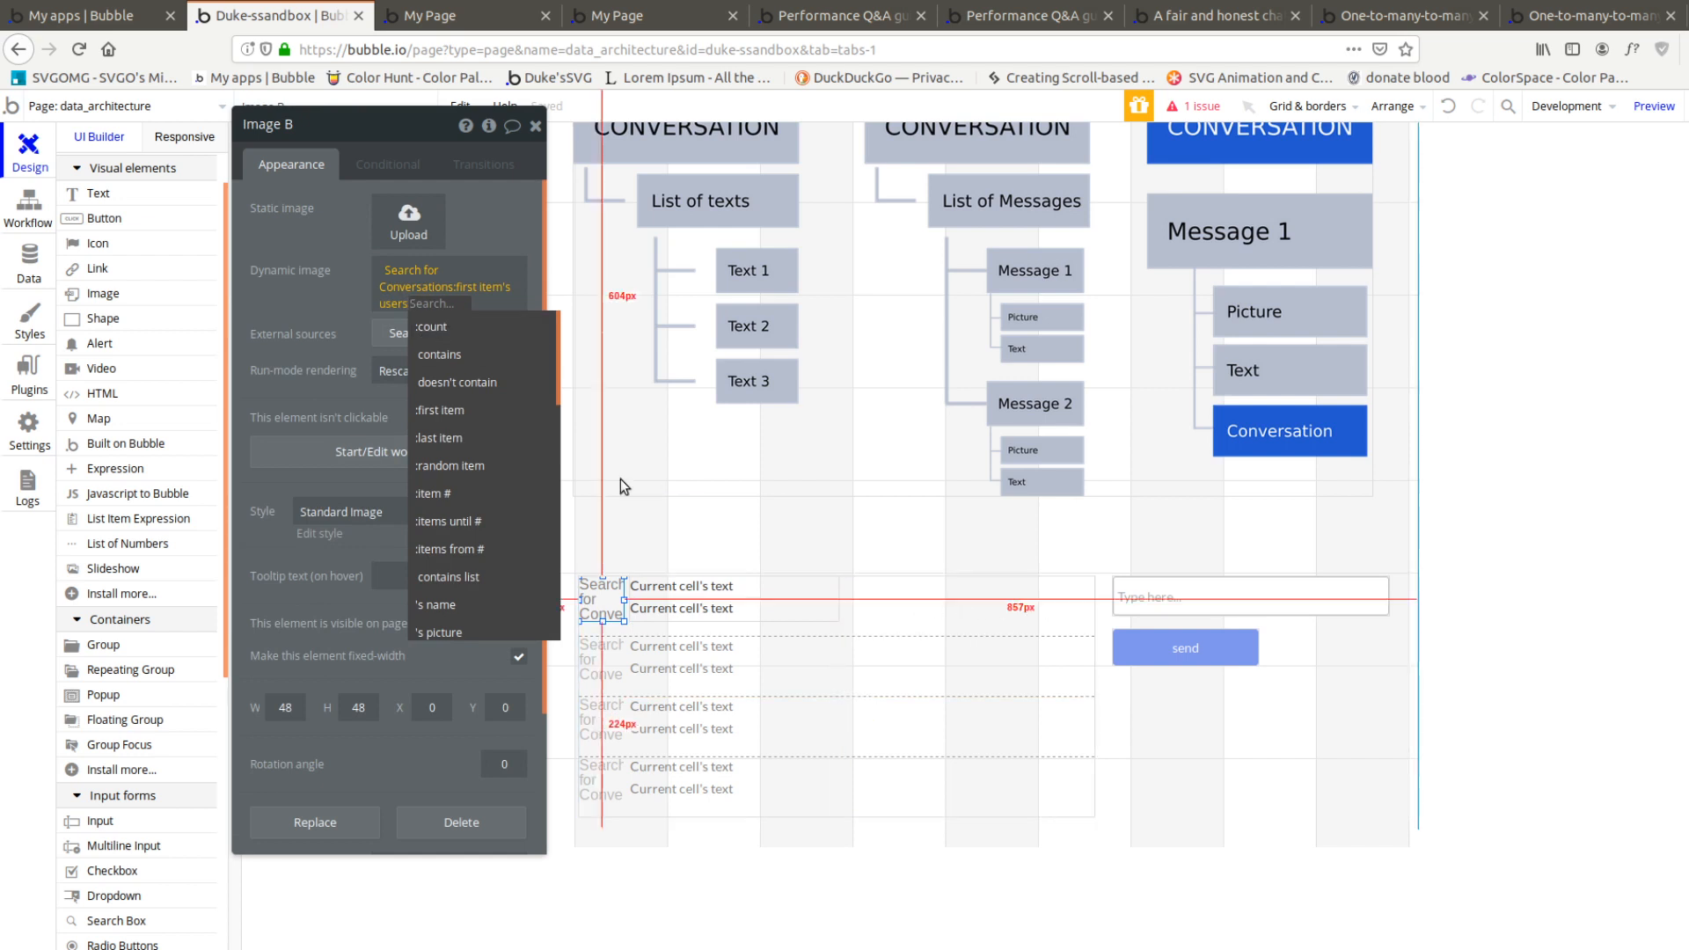
click(469, 493)
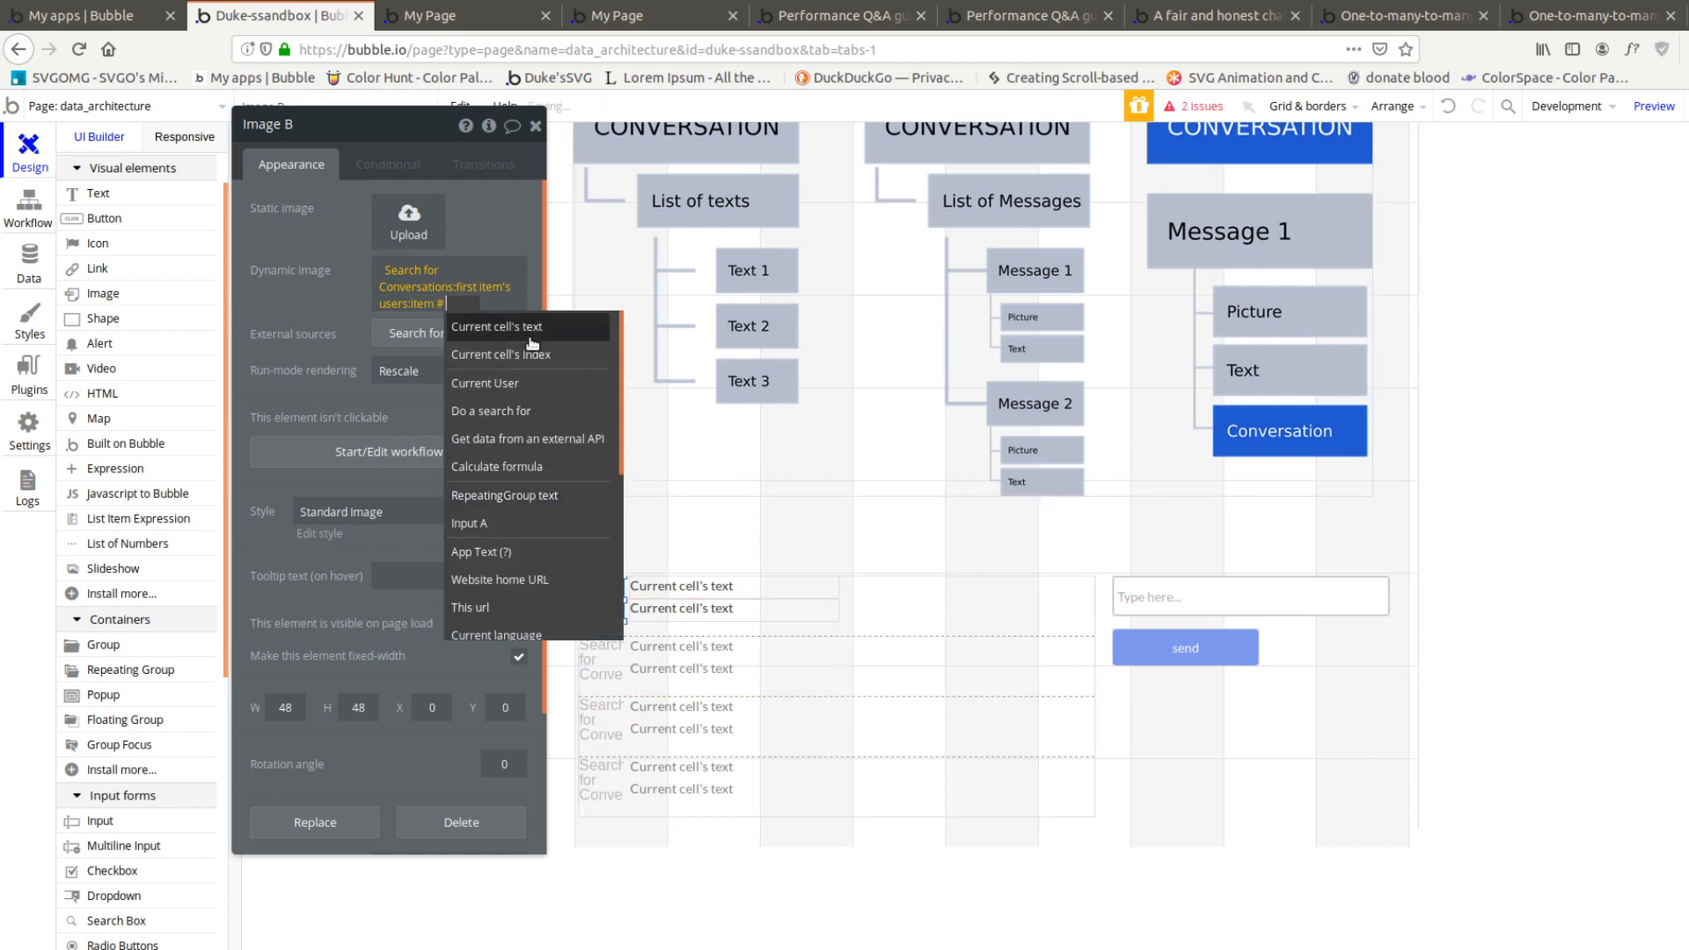
click(528, 354)
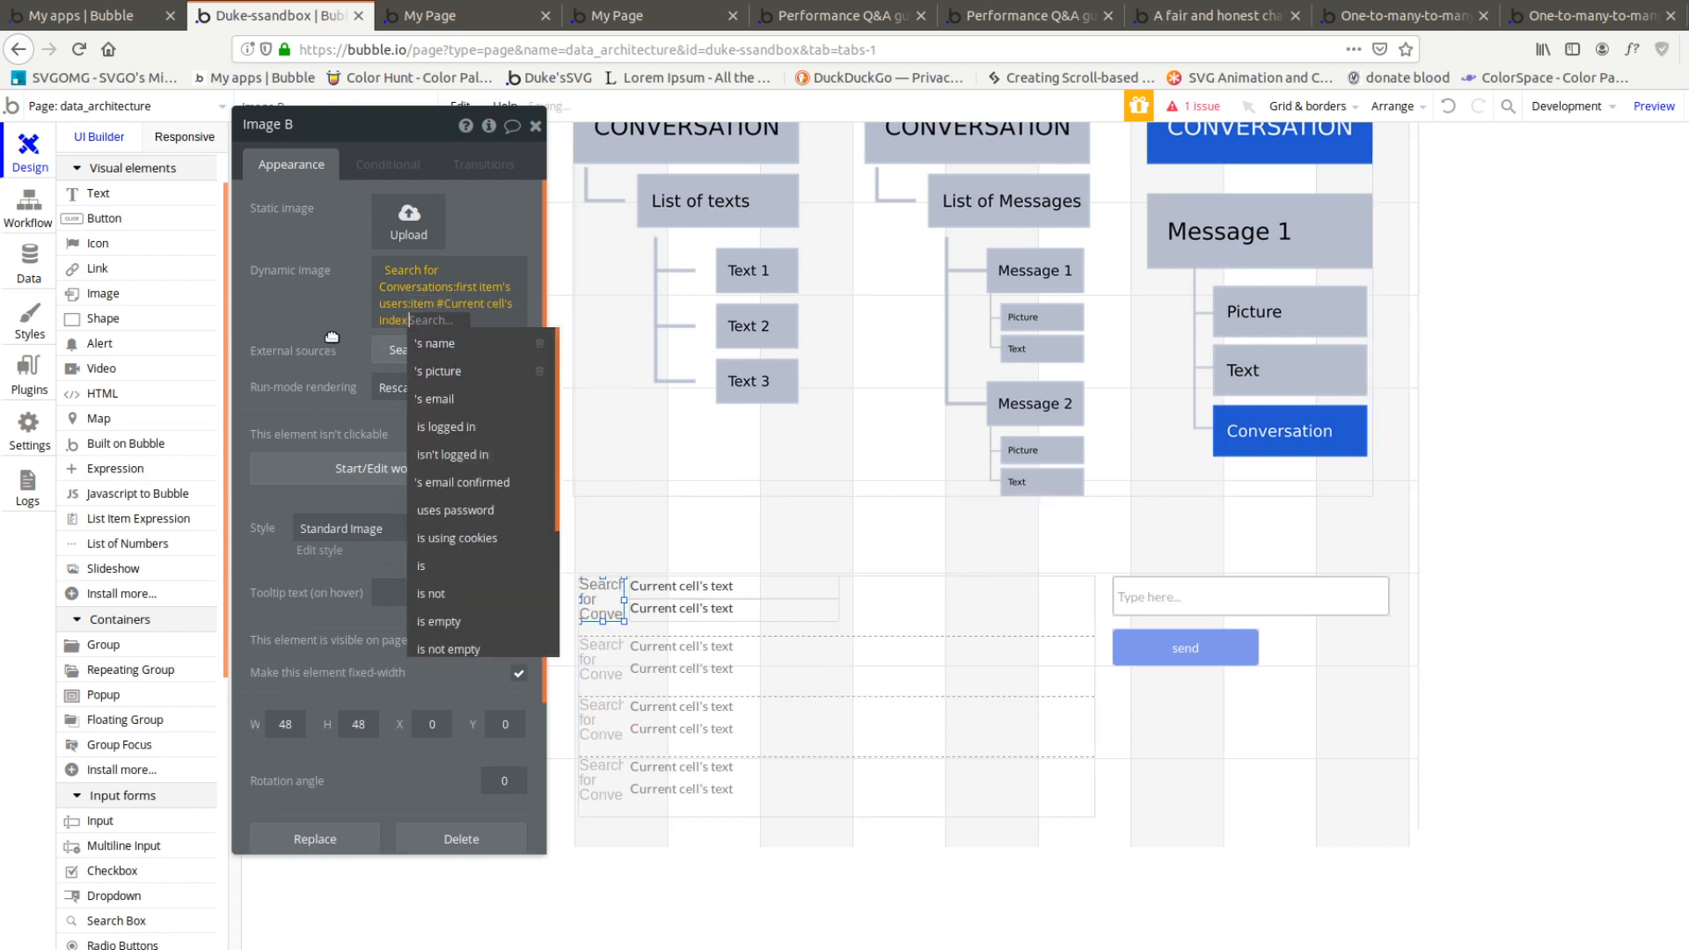
click(453, 373)
Copy the image's expression into the cell's upper text and make it end in the user's name instead of picture
right_click(415, 273)
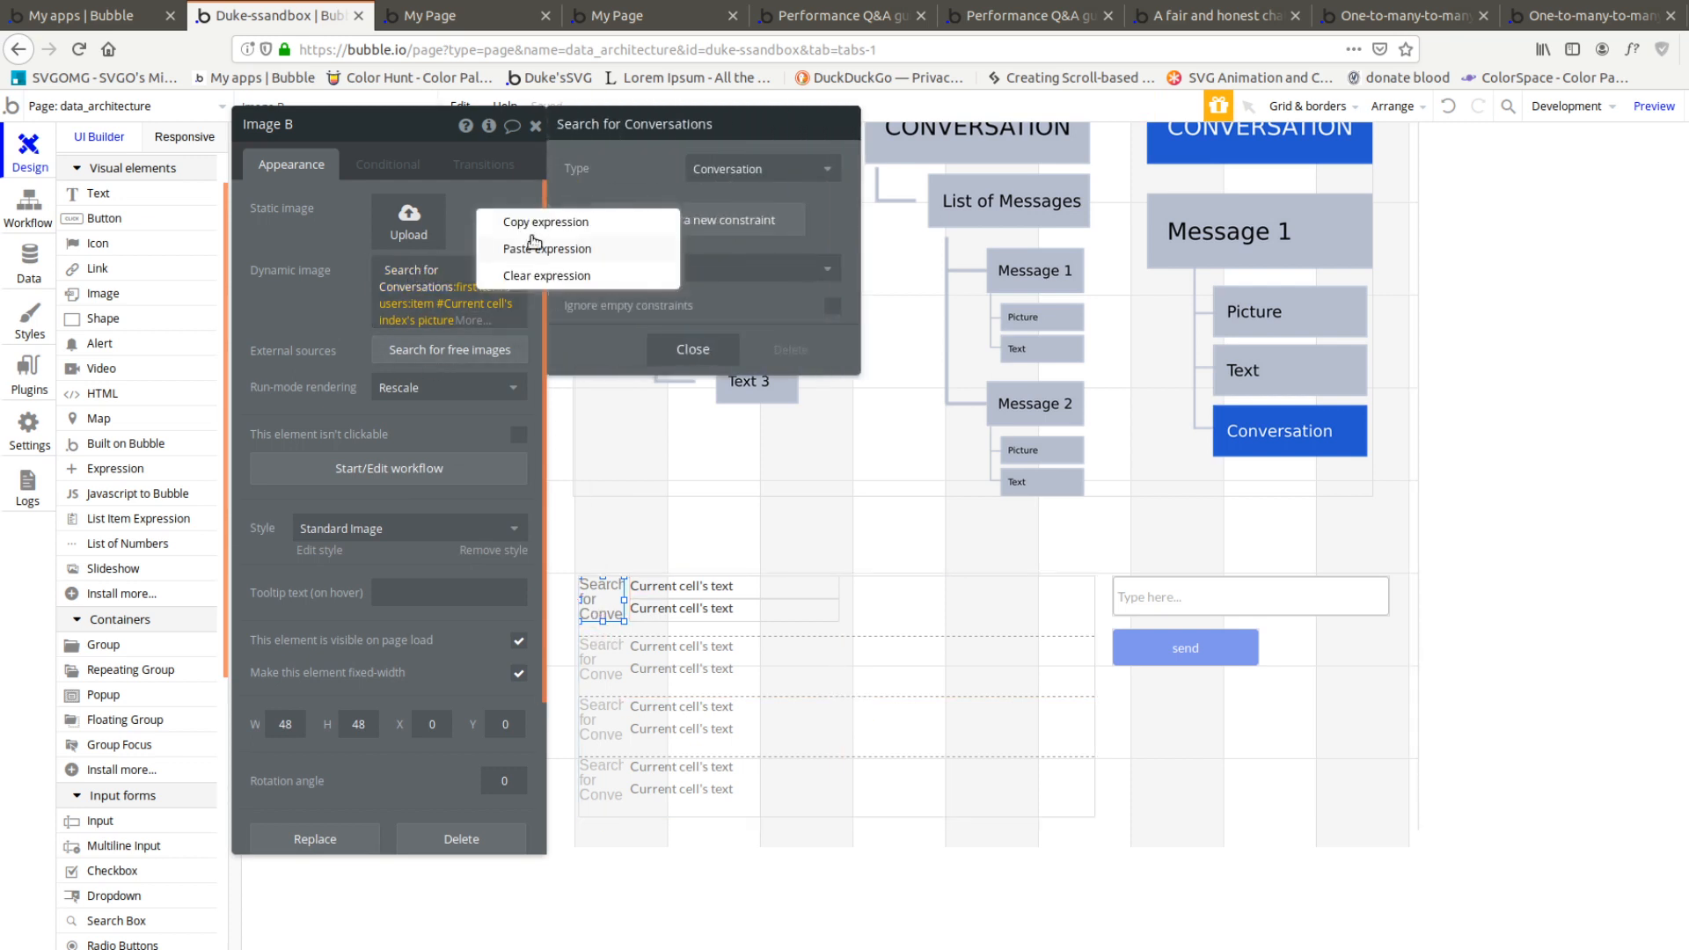
click(541, 224)
click(658, 590)
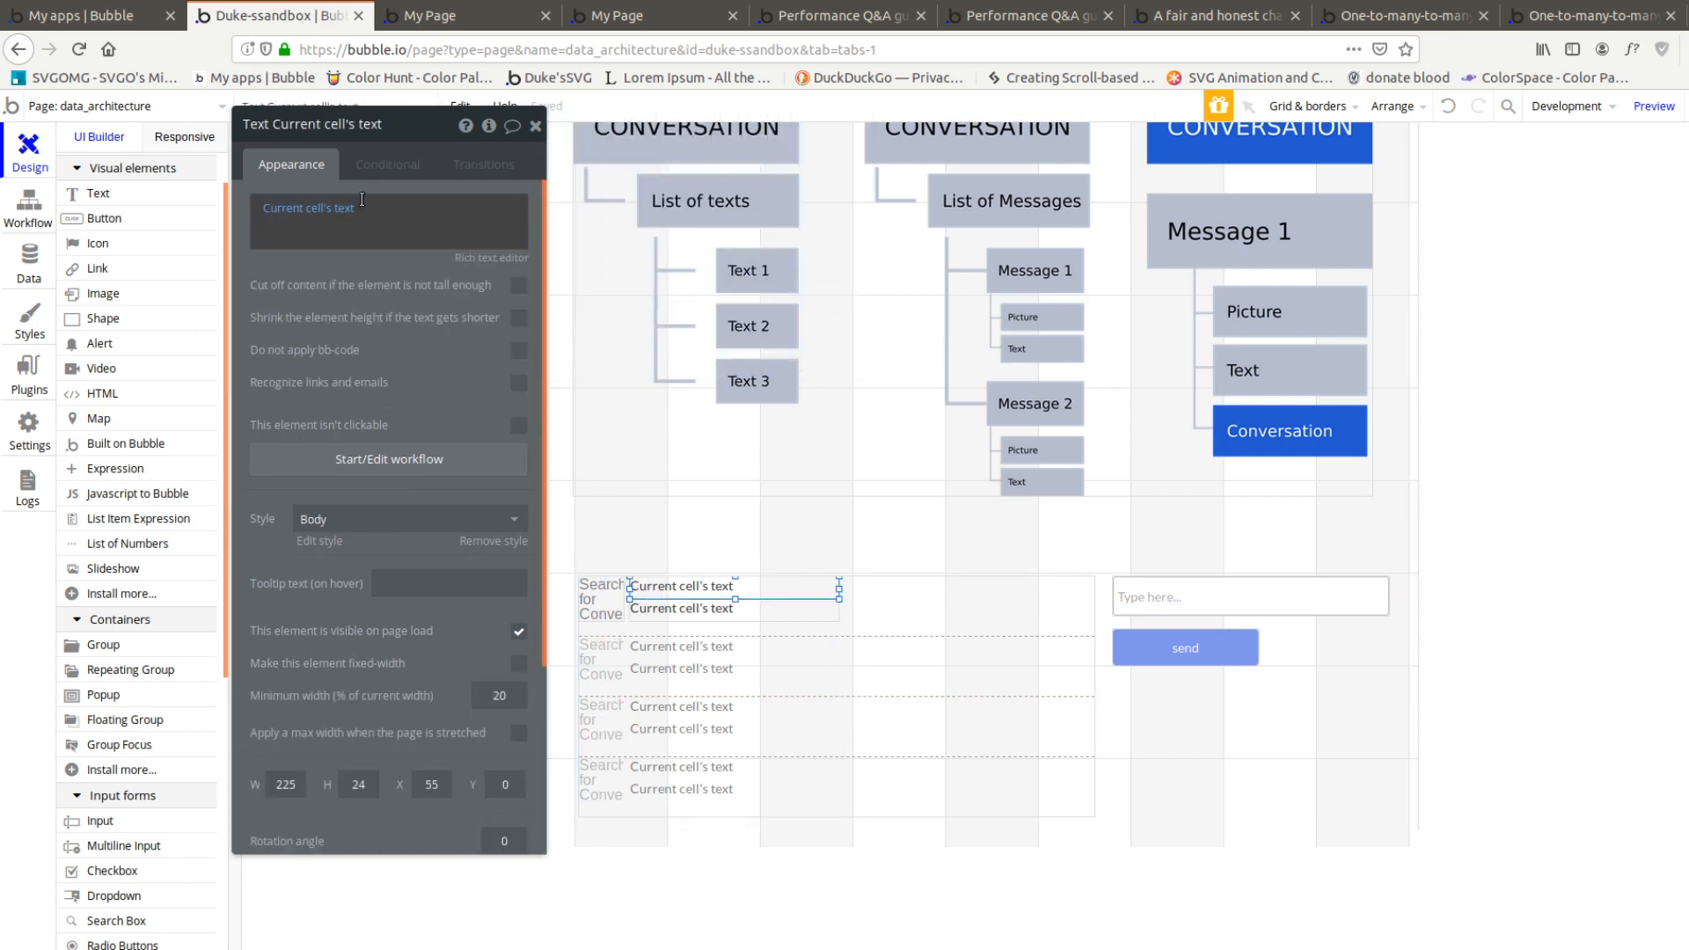
right_click(362, 200)
click(400, 179)
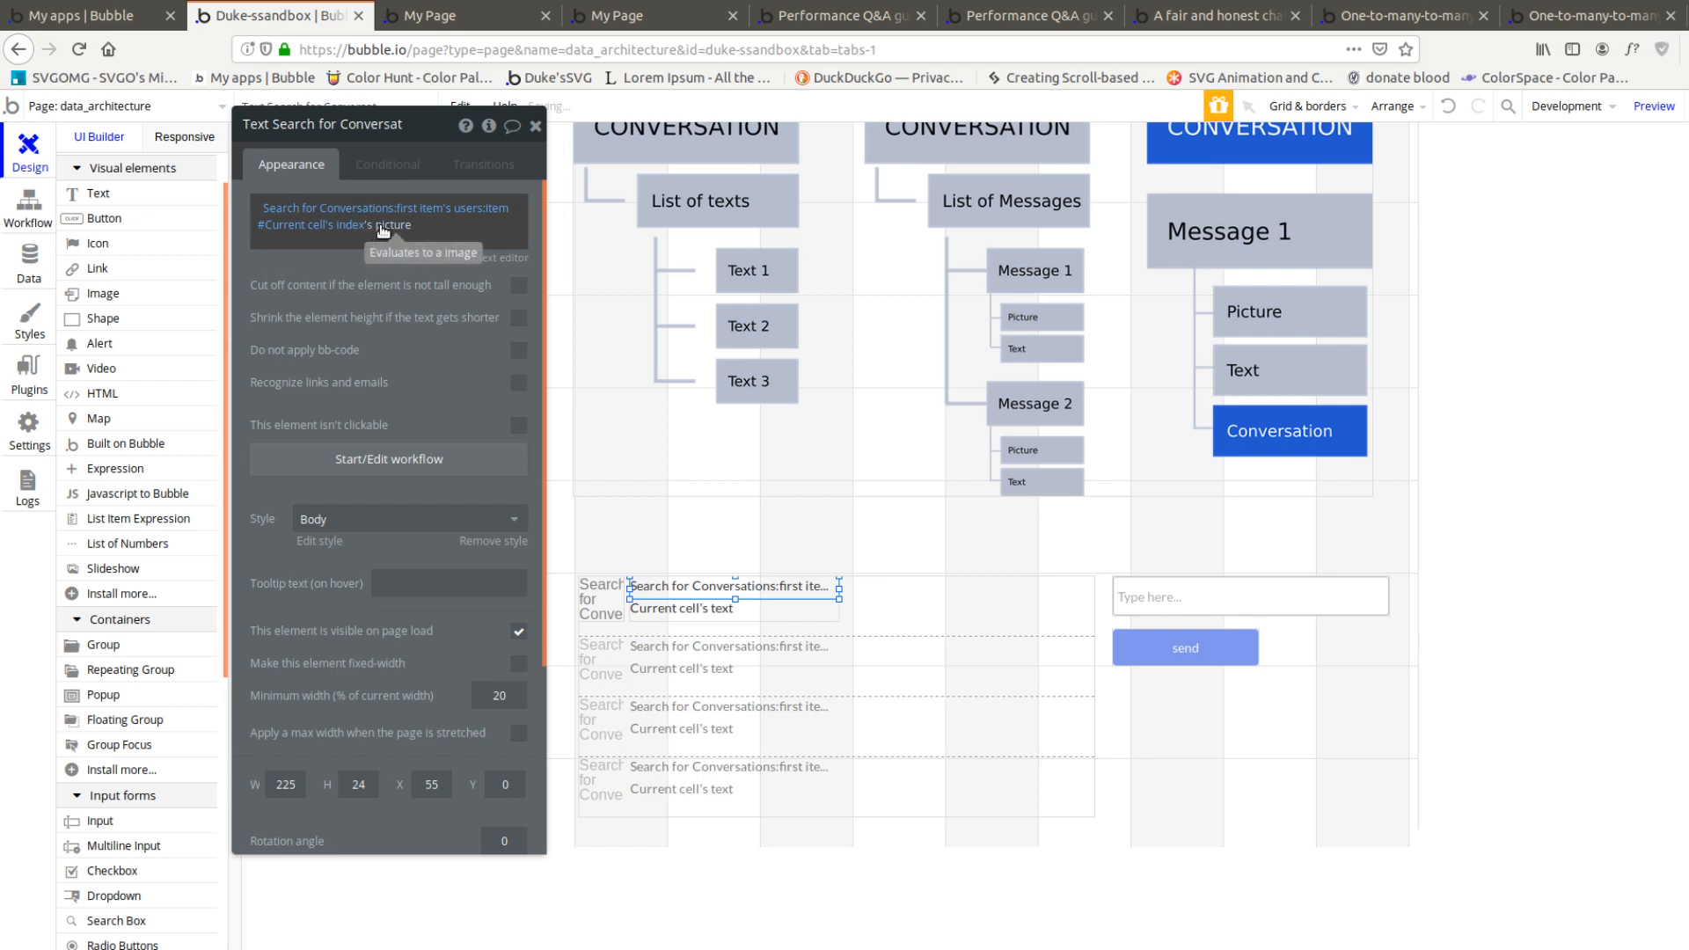
click(382, 230)
click(367, 264)
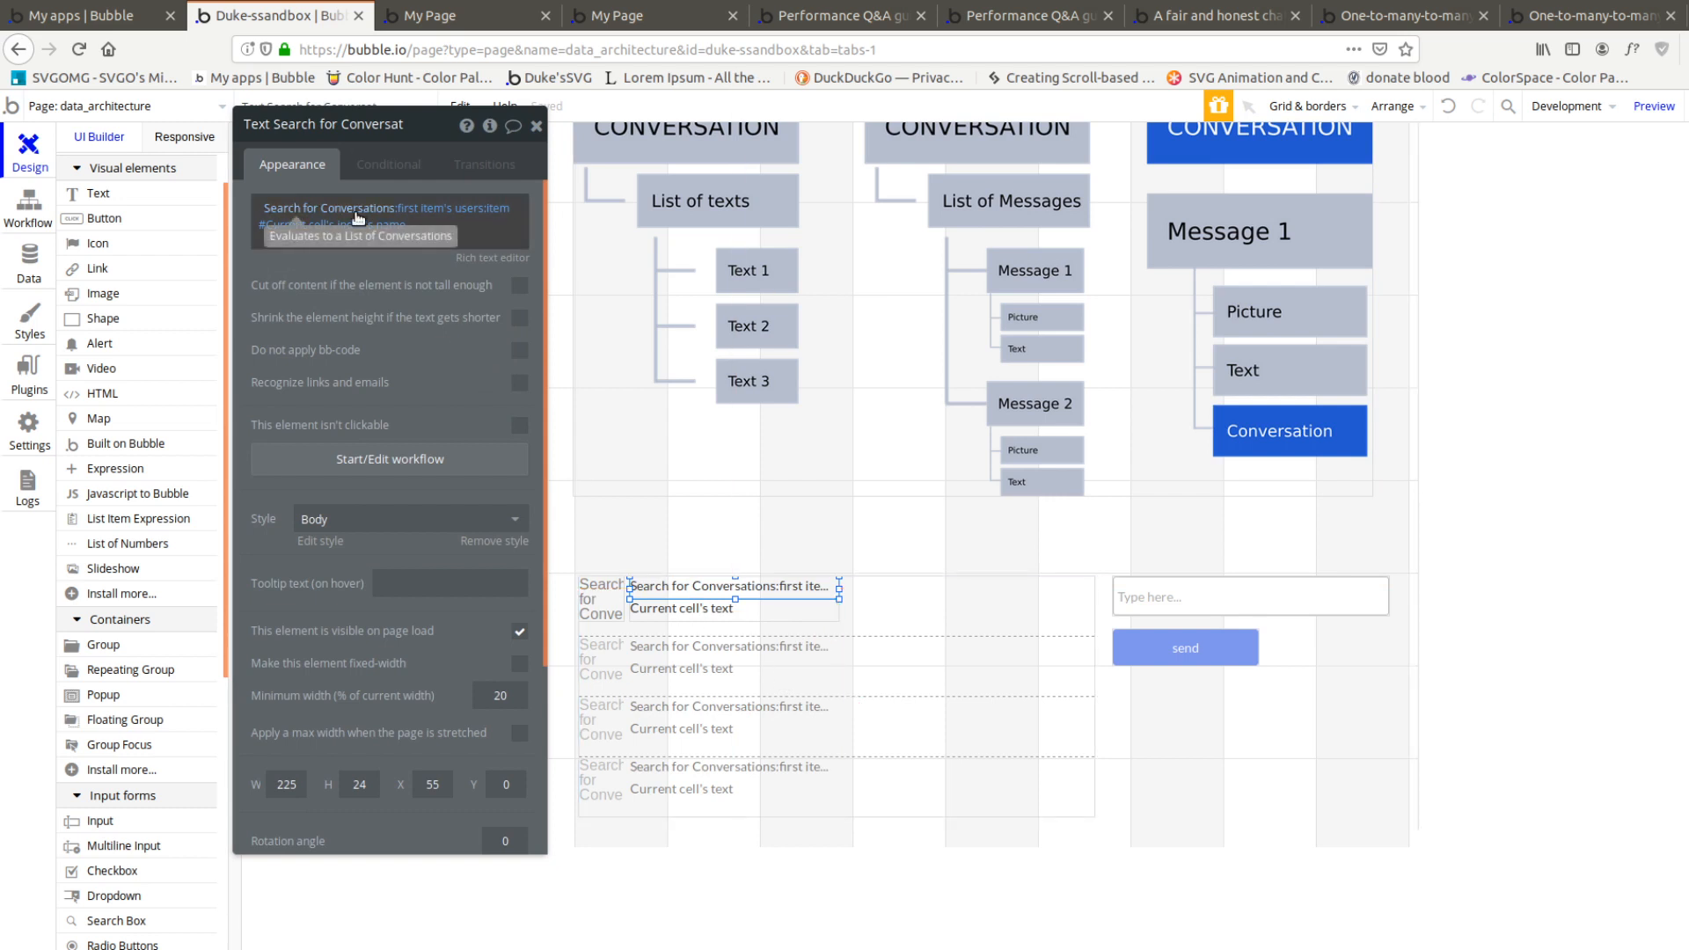
Wrap the message repeating group in a container group and extend that group to 353 px tall
click(603, 600)
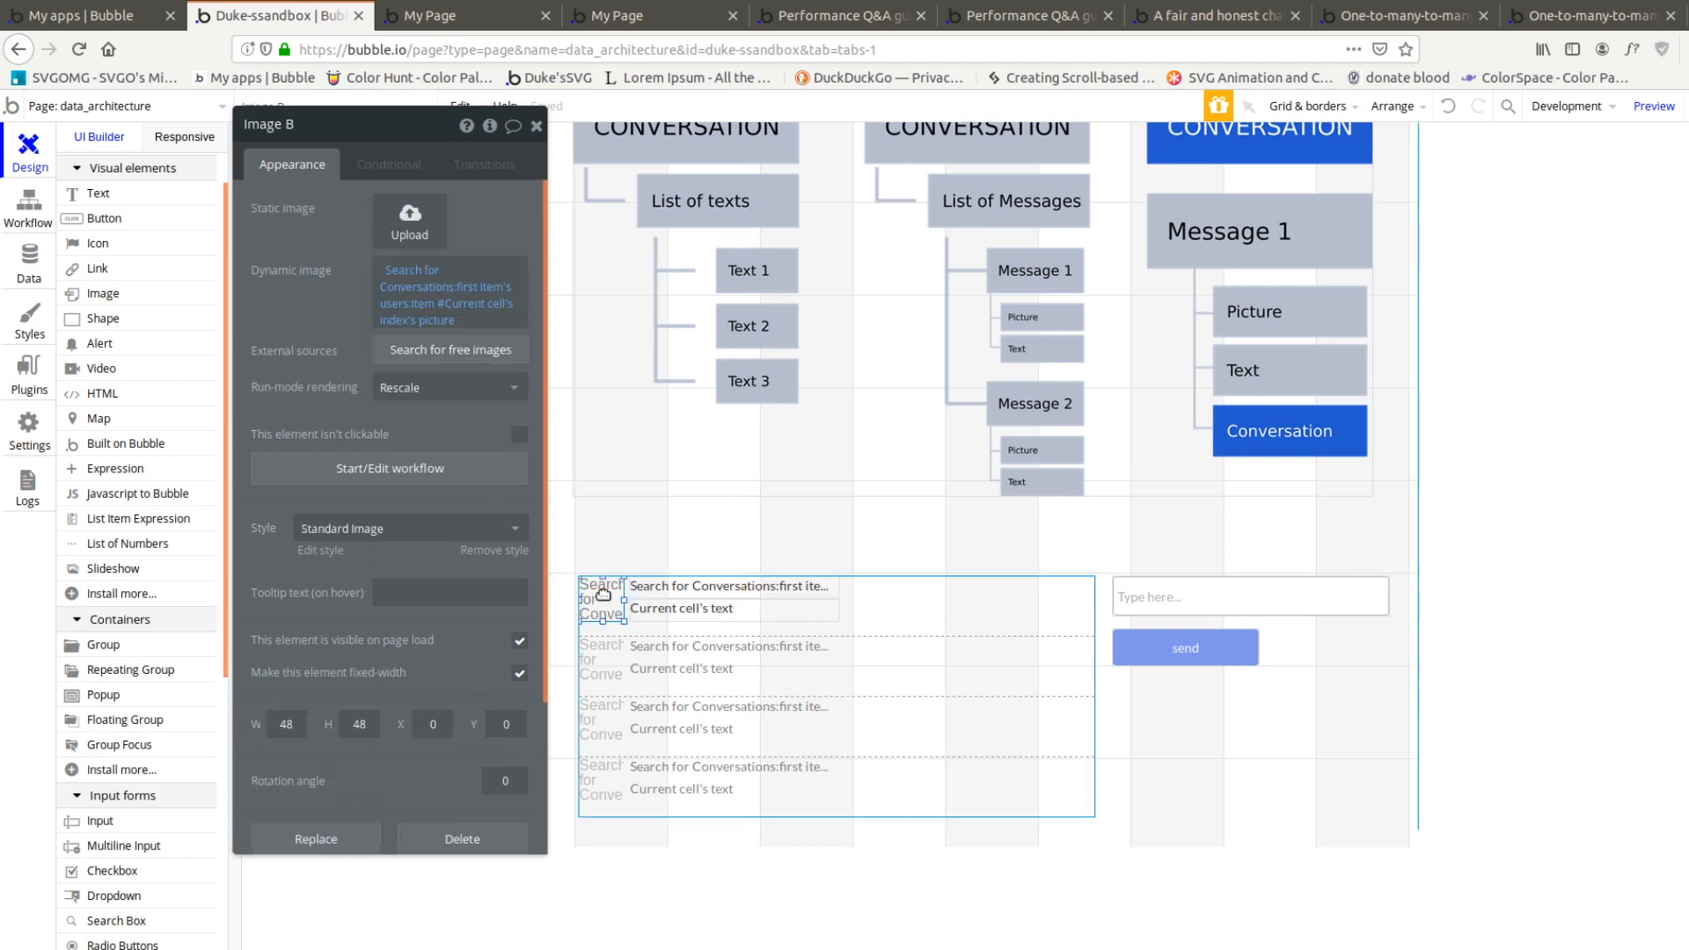
click(675, 600)
click(880, 638)
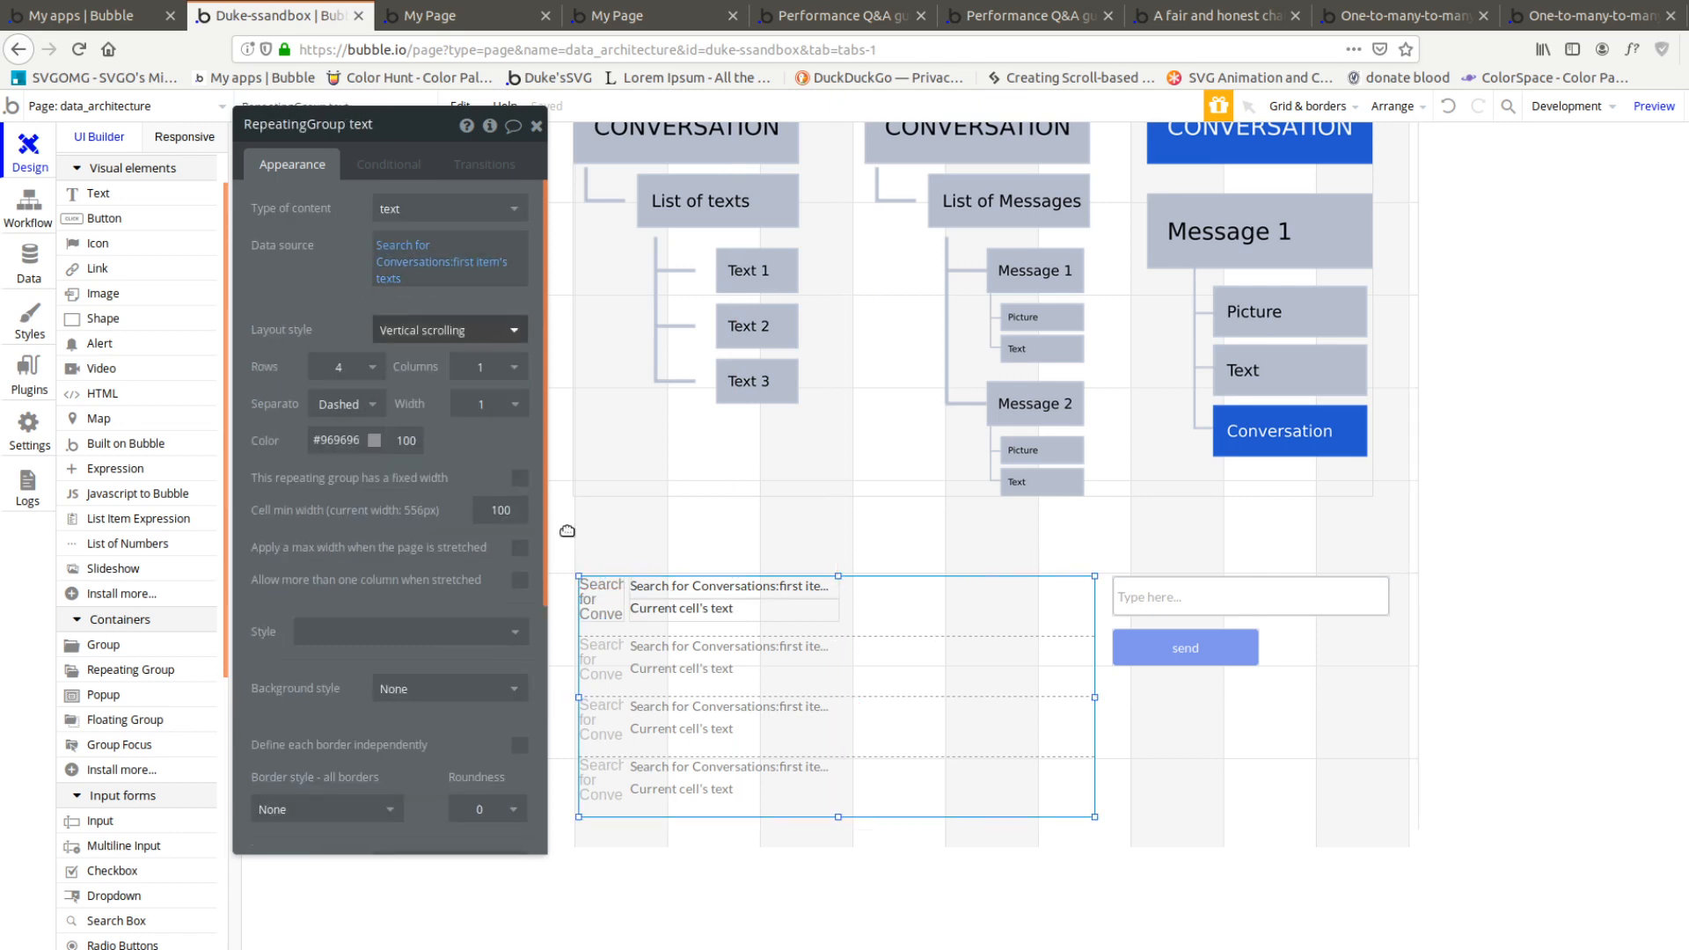
drag(369, 591, 283, 565)
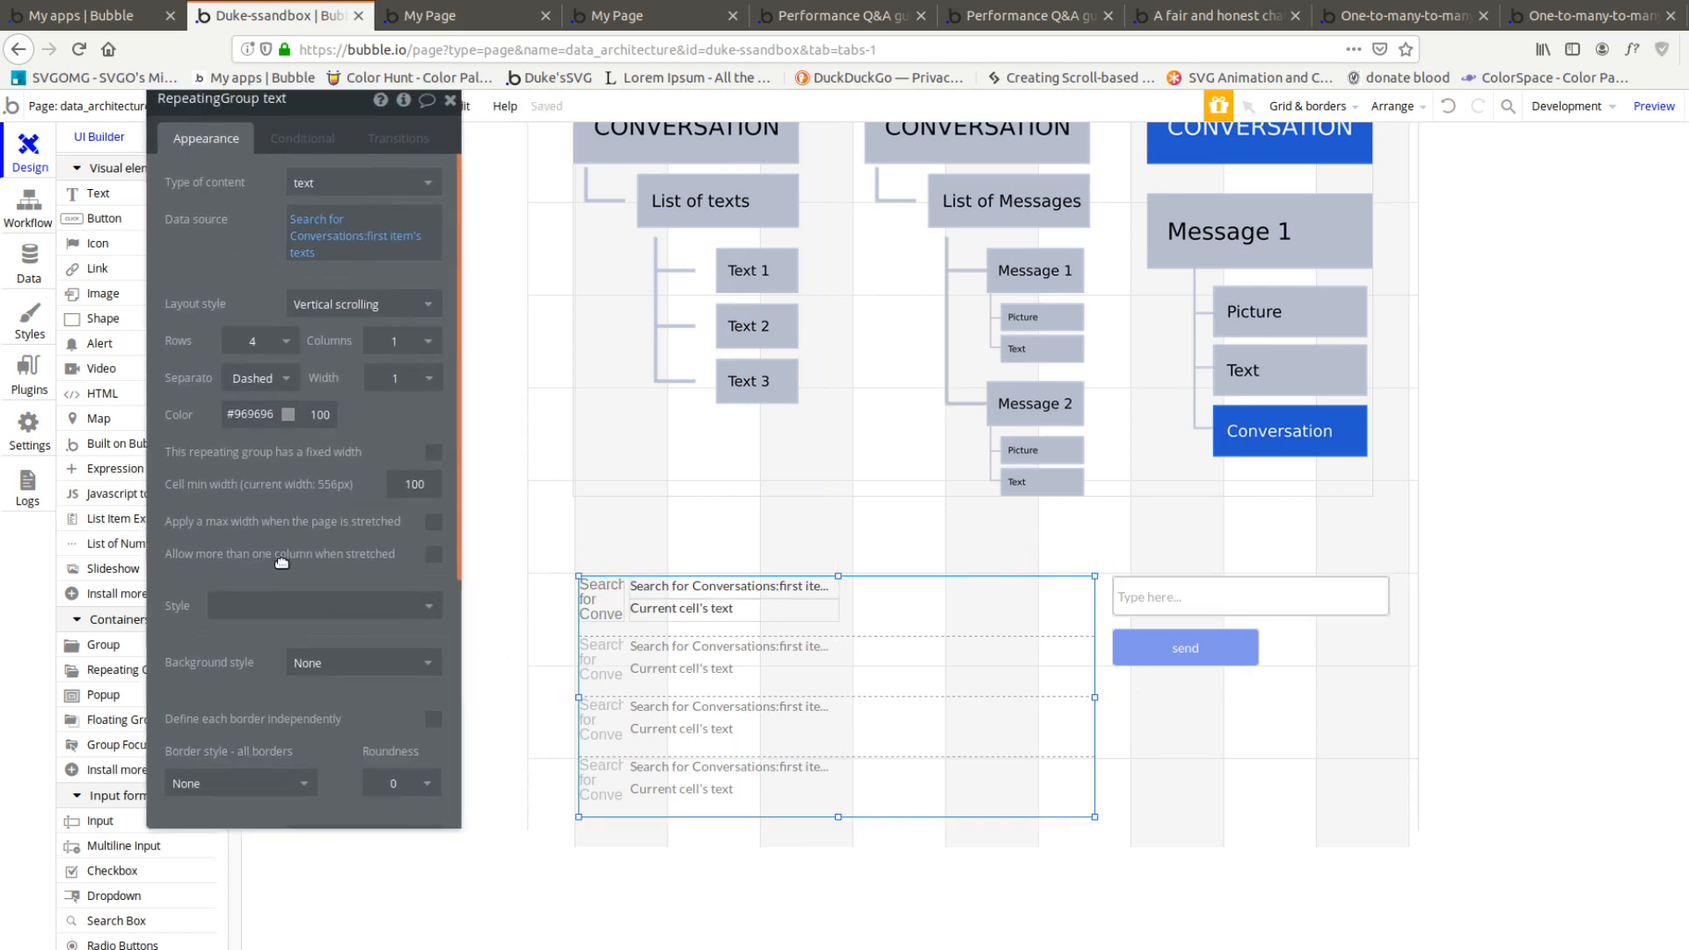
right_click(962, 678)
click(1059, 538)
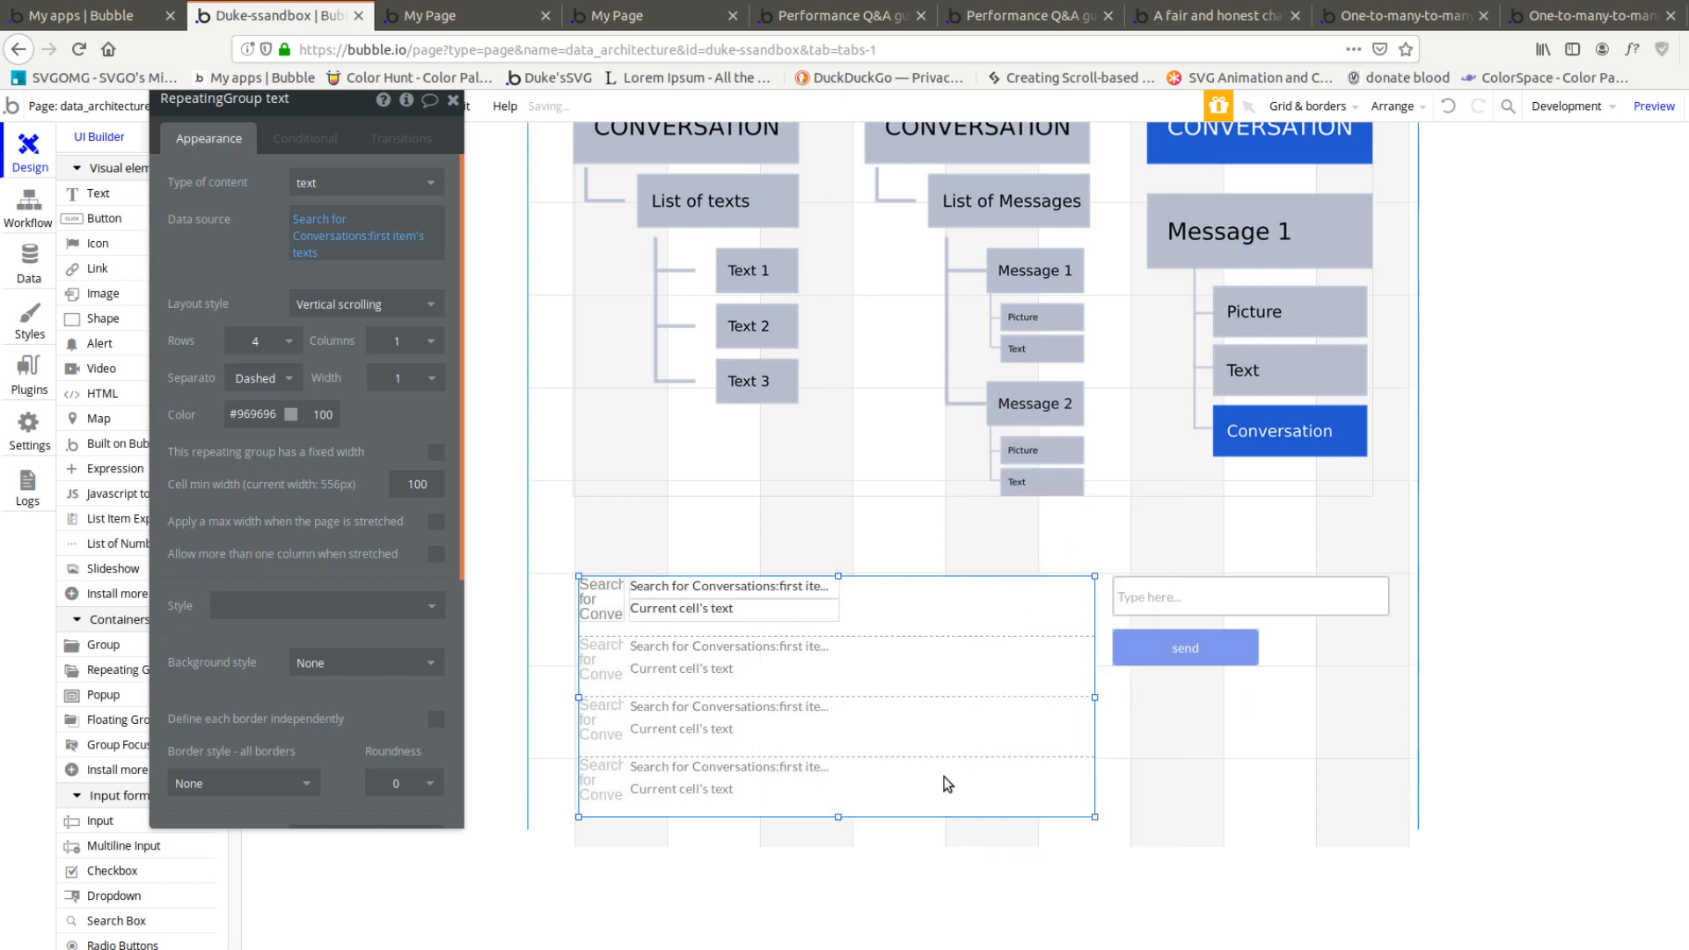
click(837, 910)
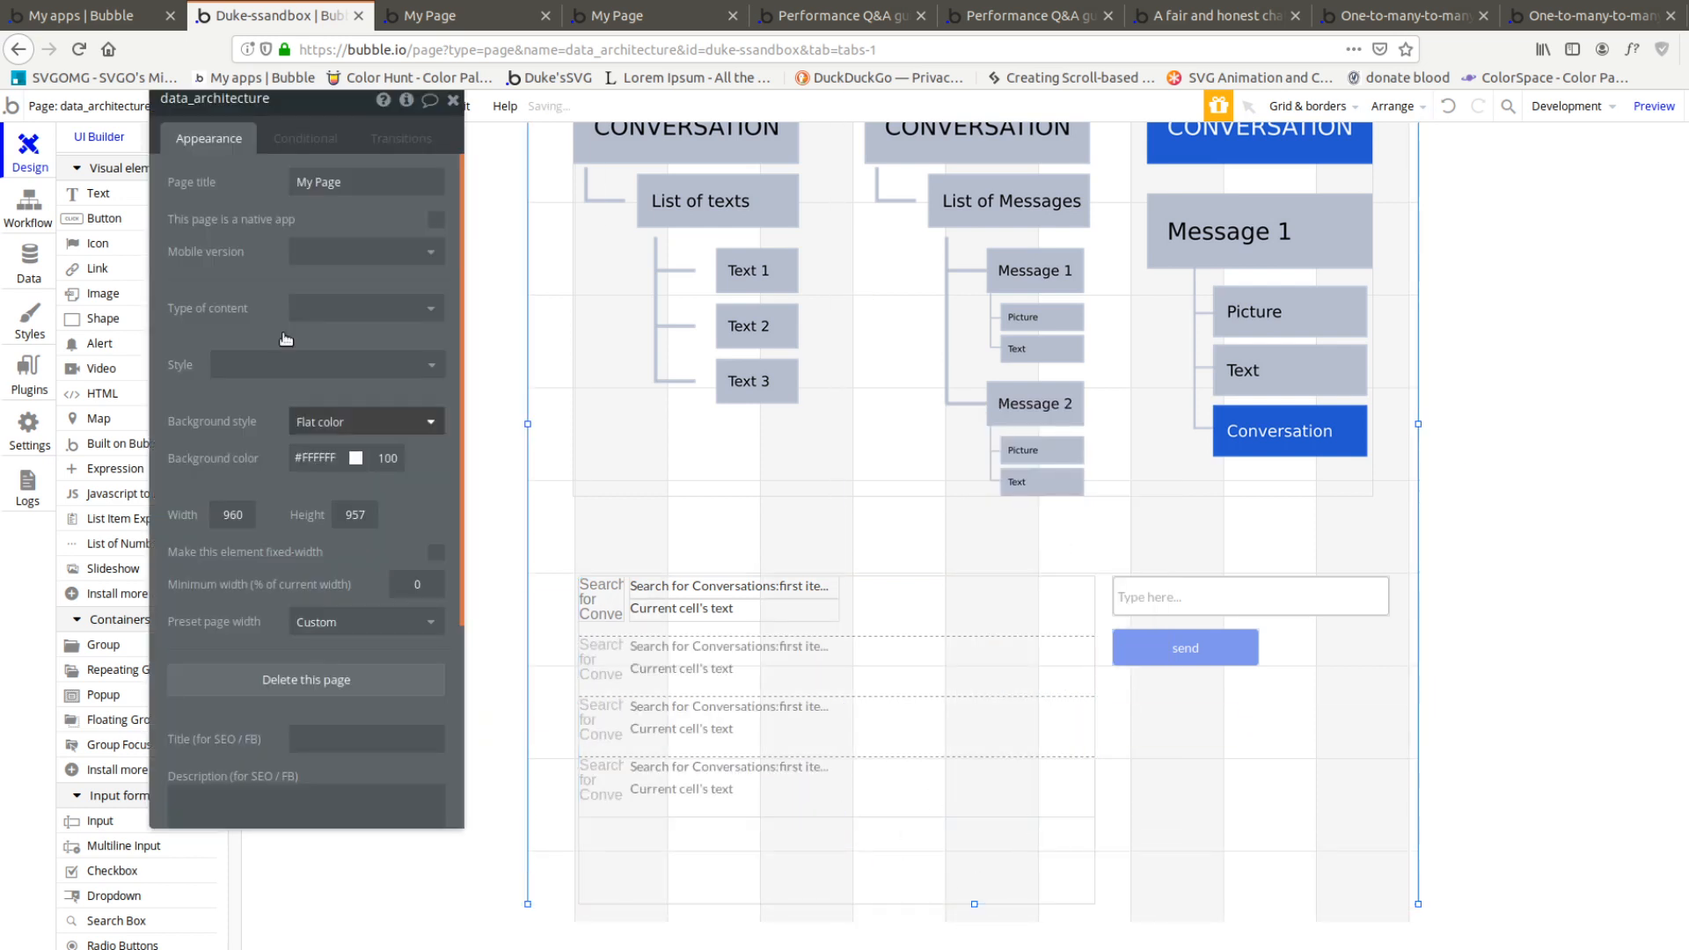
click(343, 251)
Set the container group's content type to Conversation and its data source to the first item of a search for Conversations
click(823, 847)
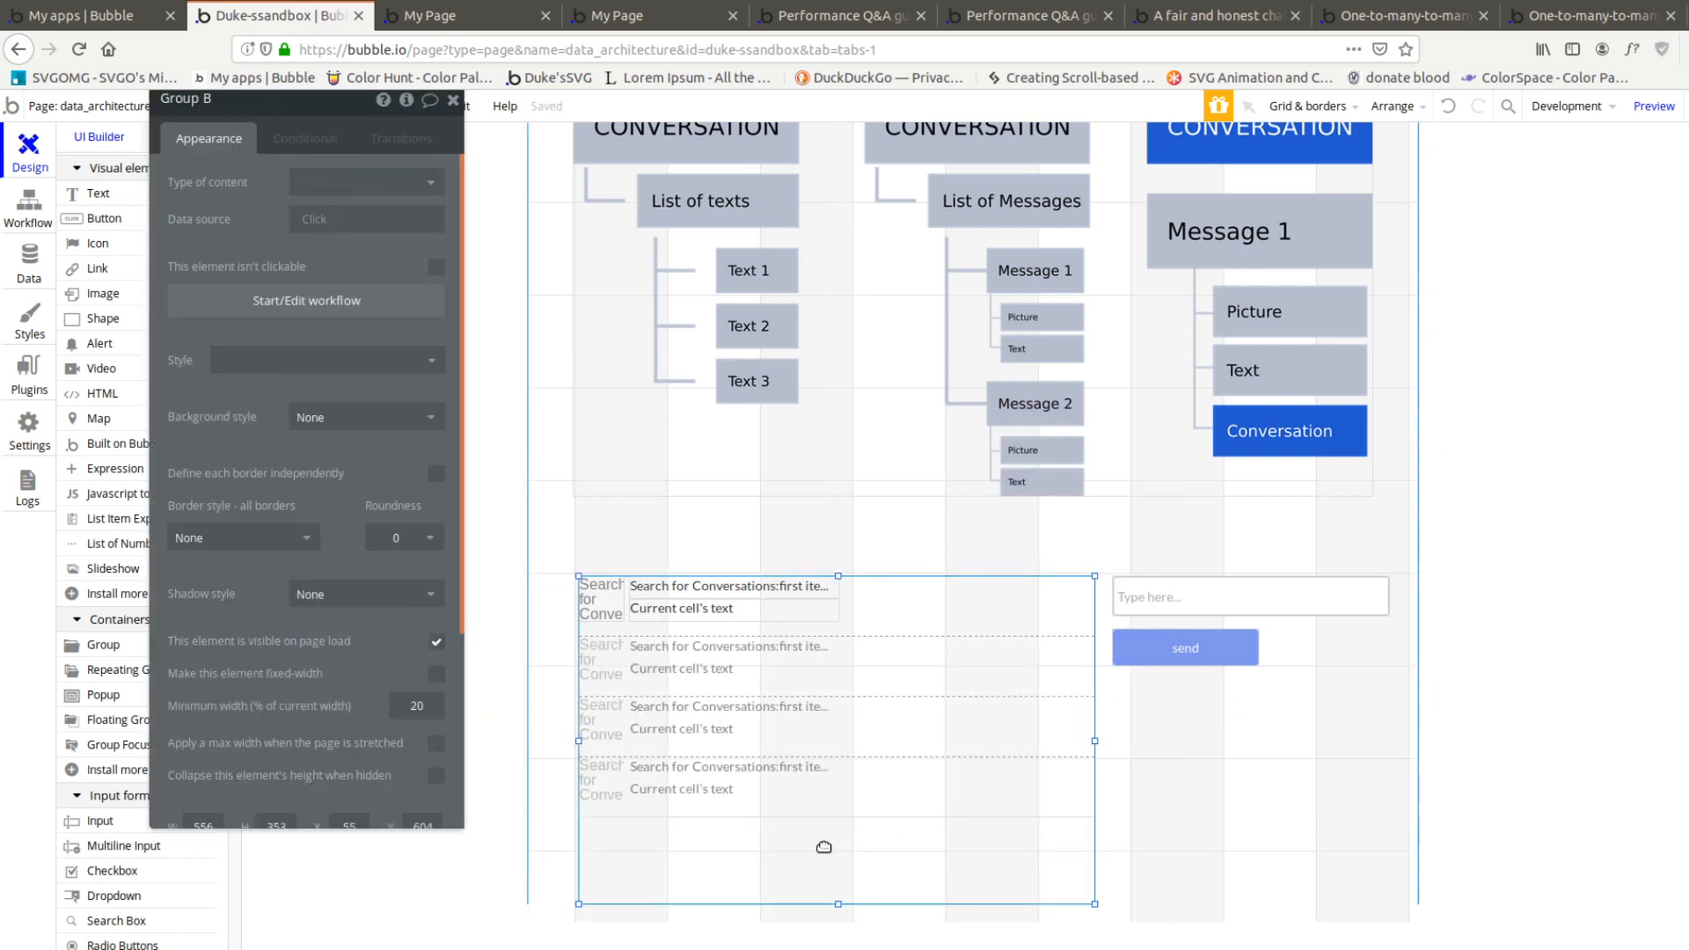
click(370, 182)
click(338, 257)
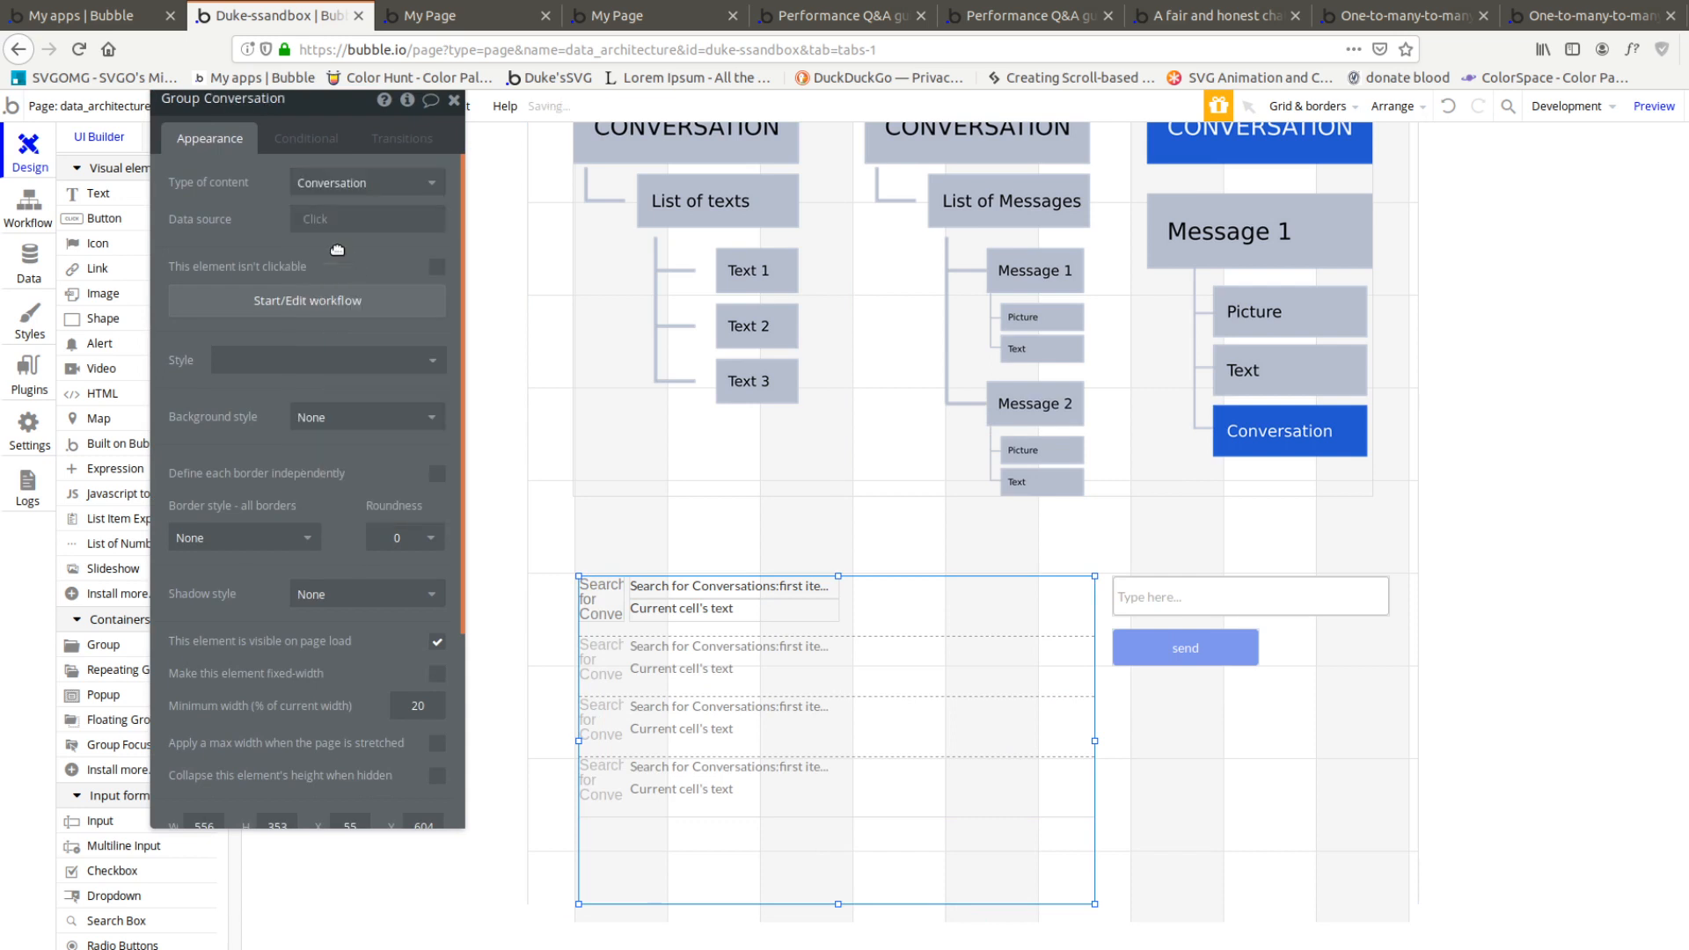
click(352, 219)
click(335, 241)
click(692, 143)
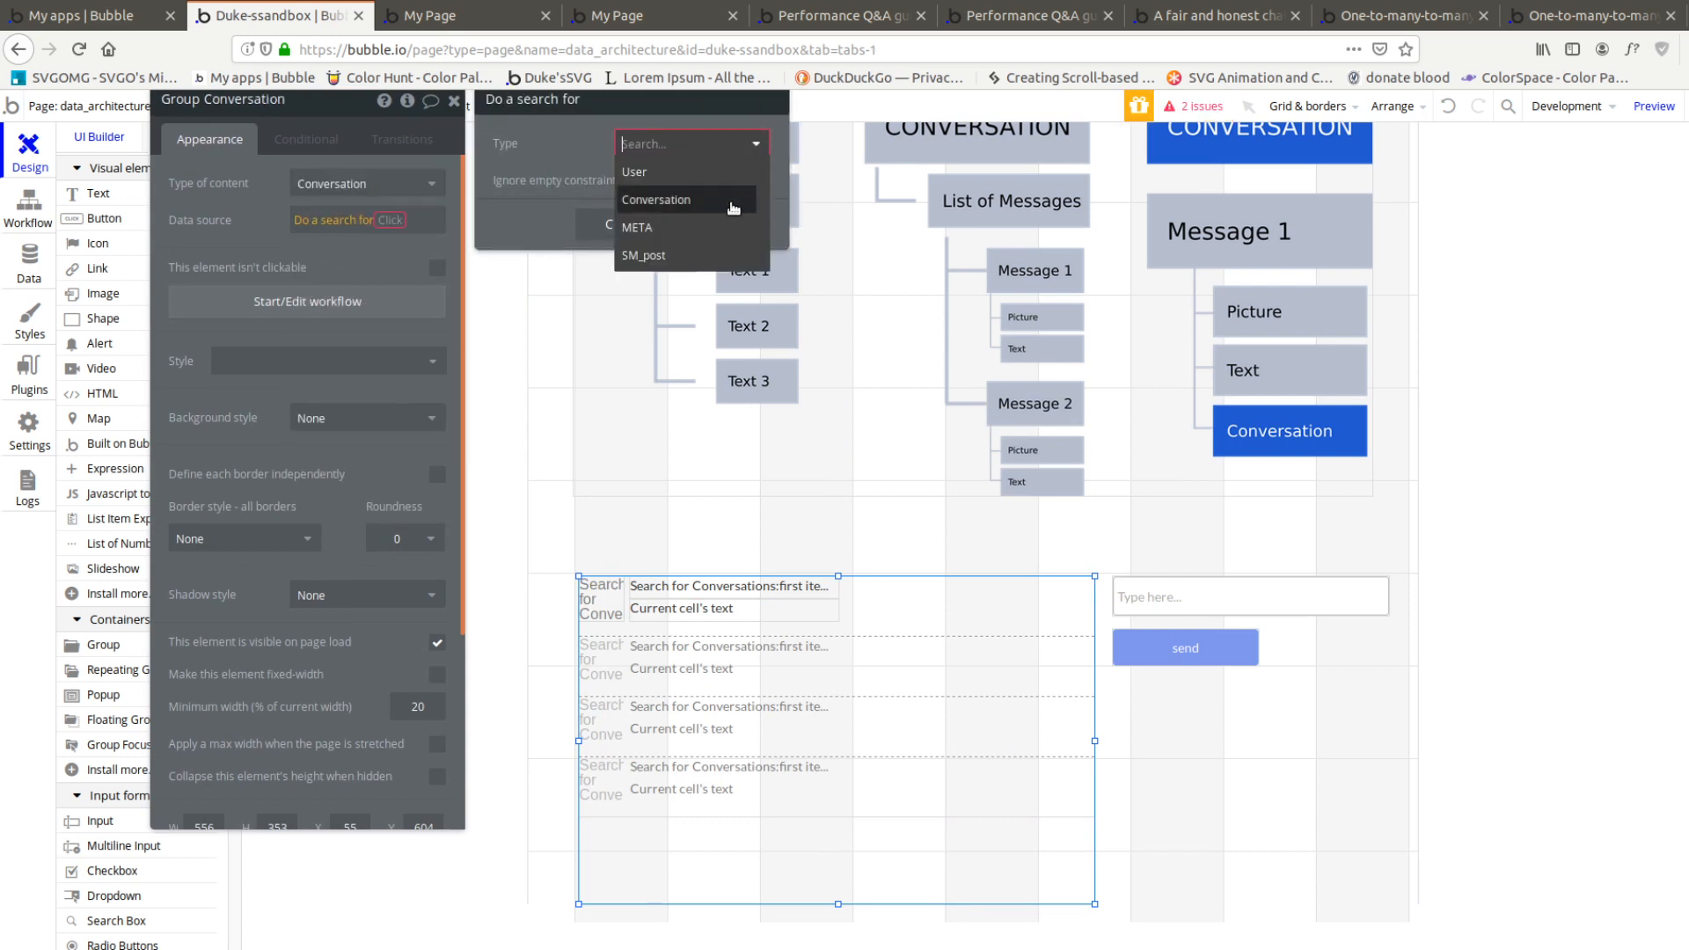
click(733, 207)
click(408, 219)
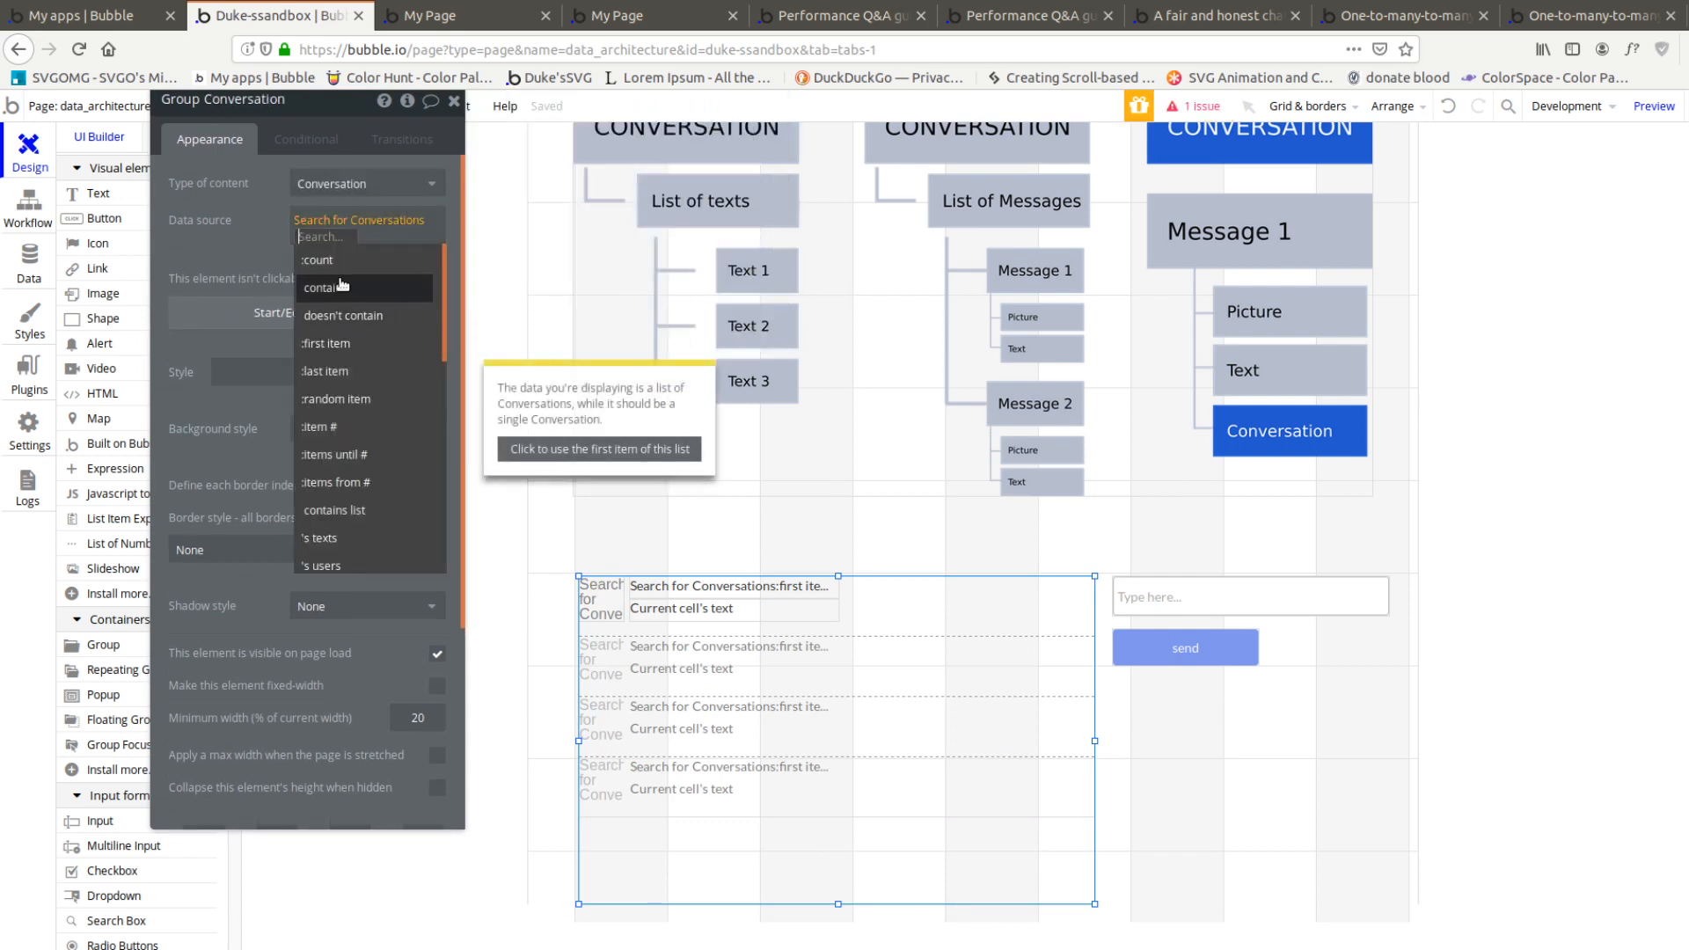
click(328, 343)
Remove the Search for Conversations expression from the cell's upper text
click(730, 587)
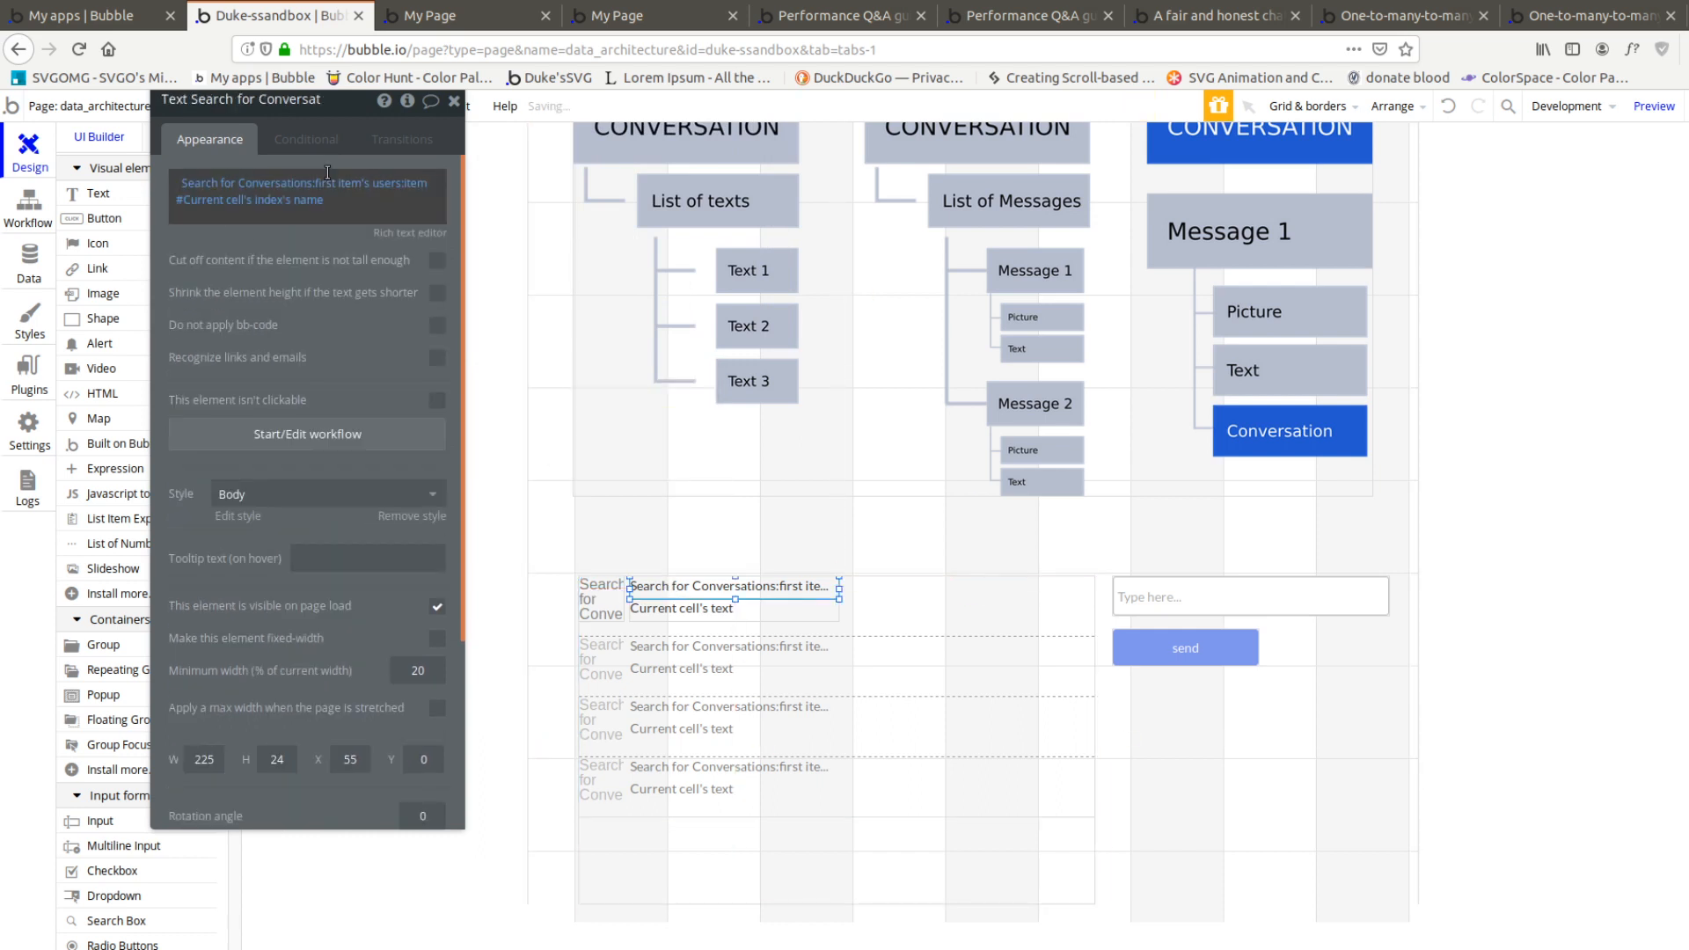
click(220, 183)
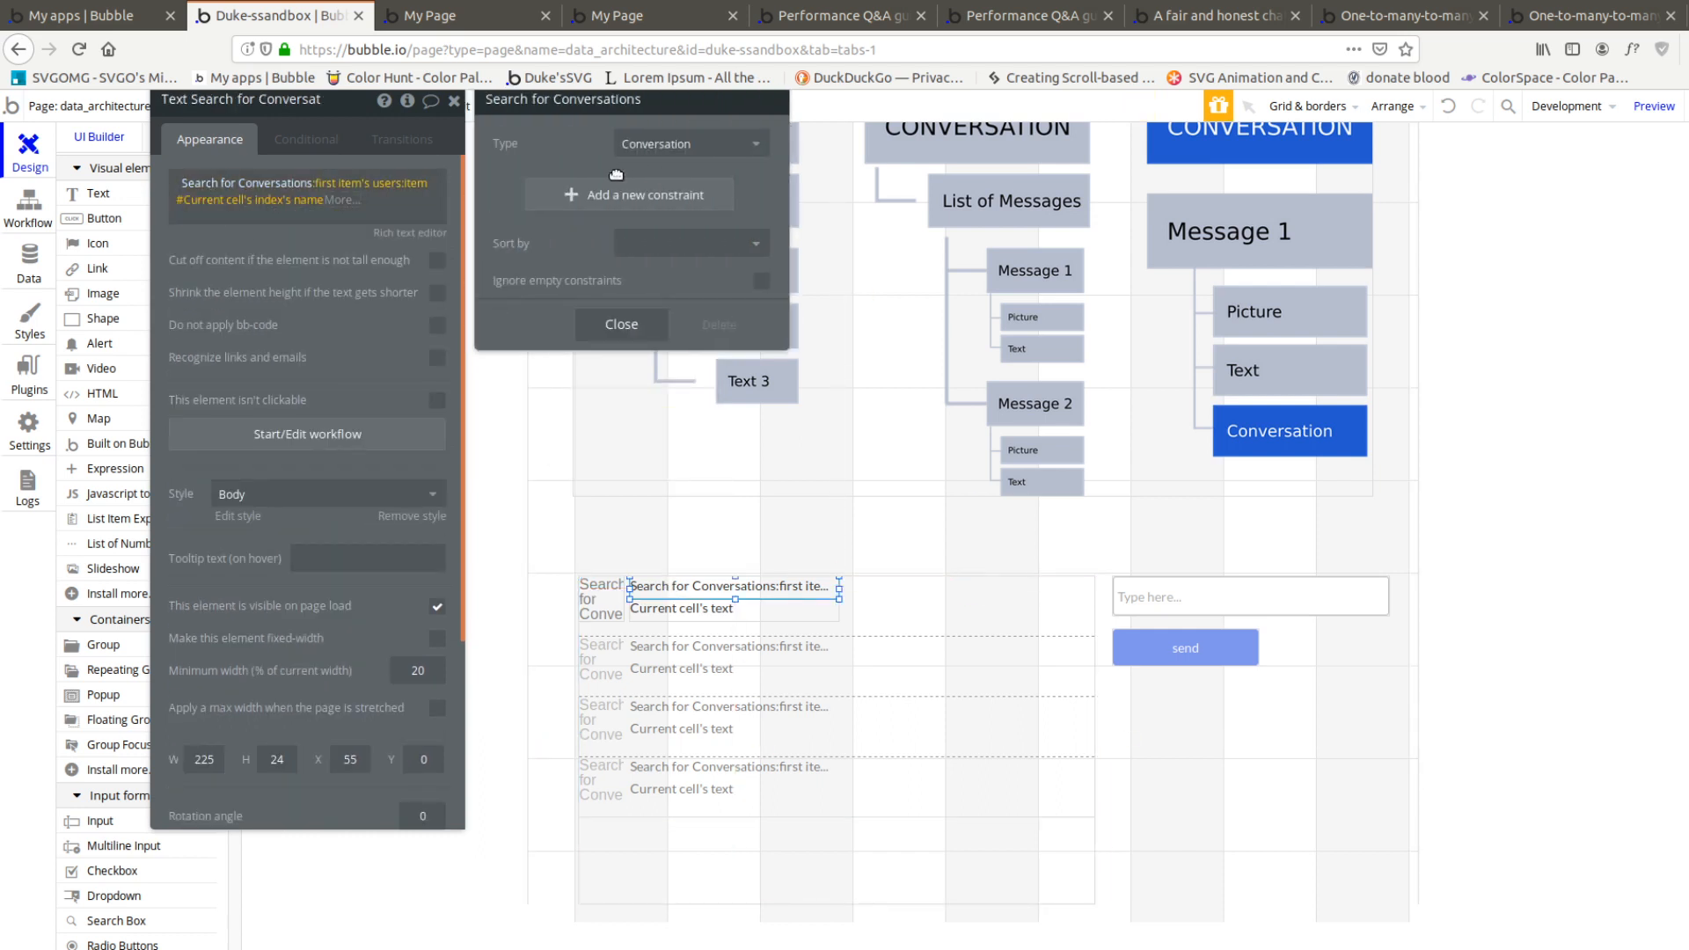
click(265, 184)
key(BackSpace)
click(454, 183)
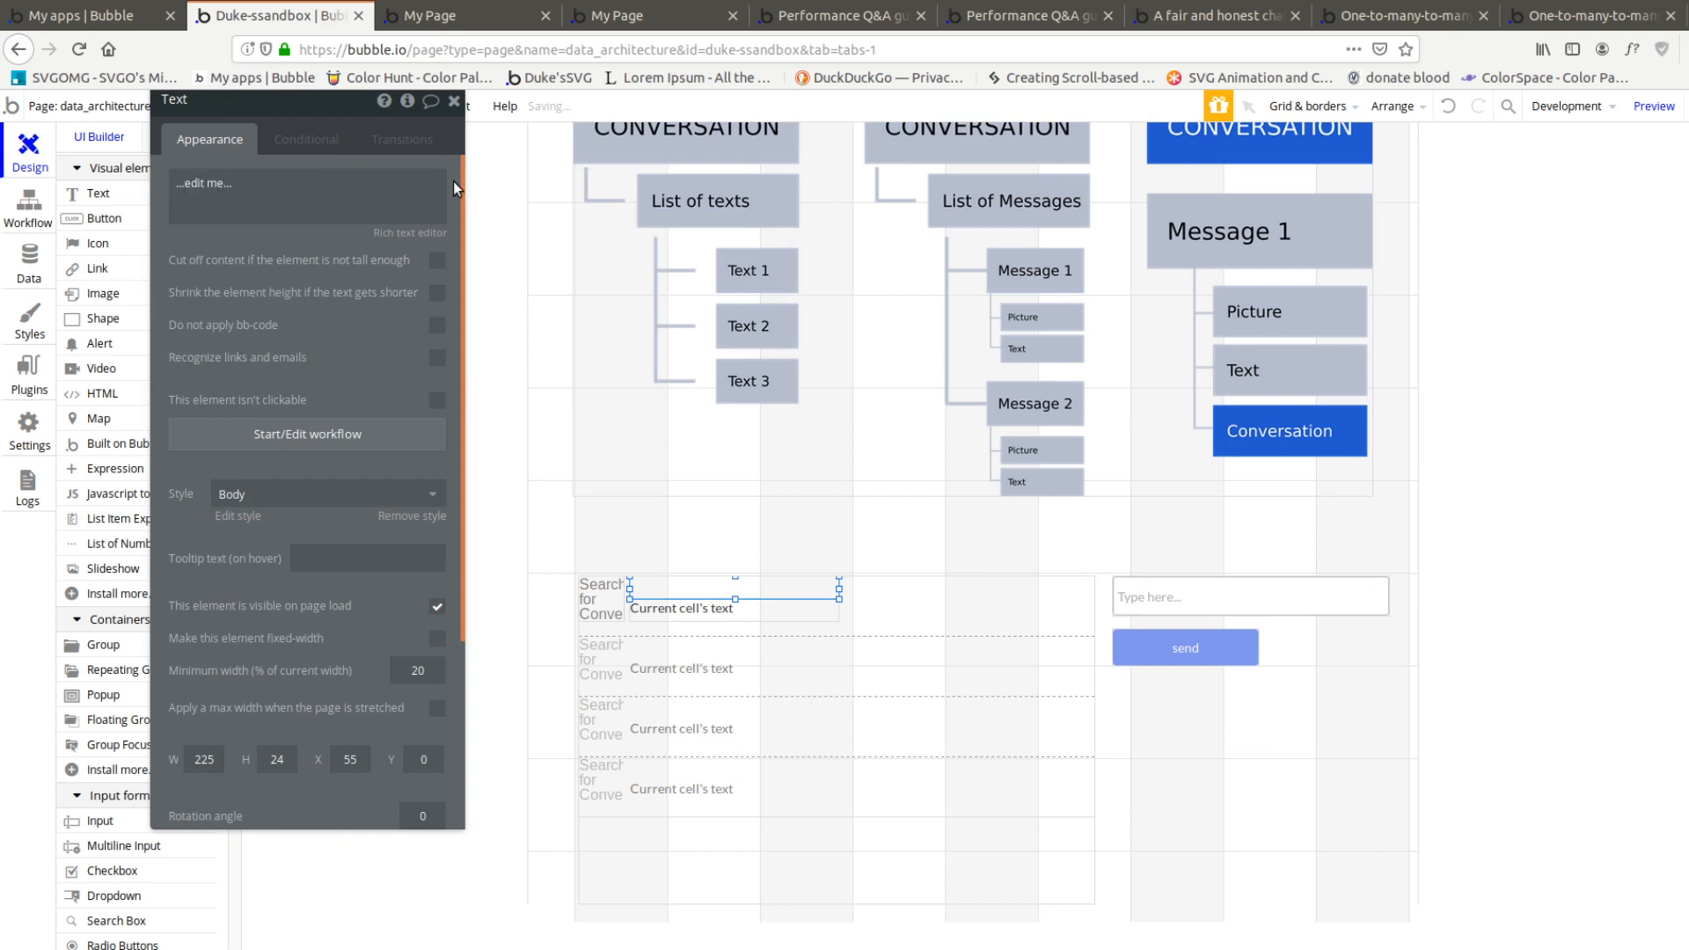
Fill the upper text with Group Conversation's Conversation's users:item #Current cell's index's name
click(426, 185)
click(521, 183)
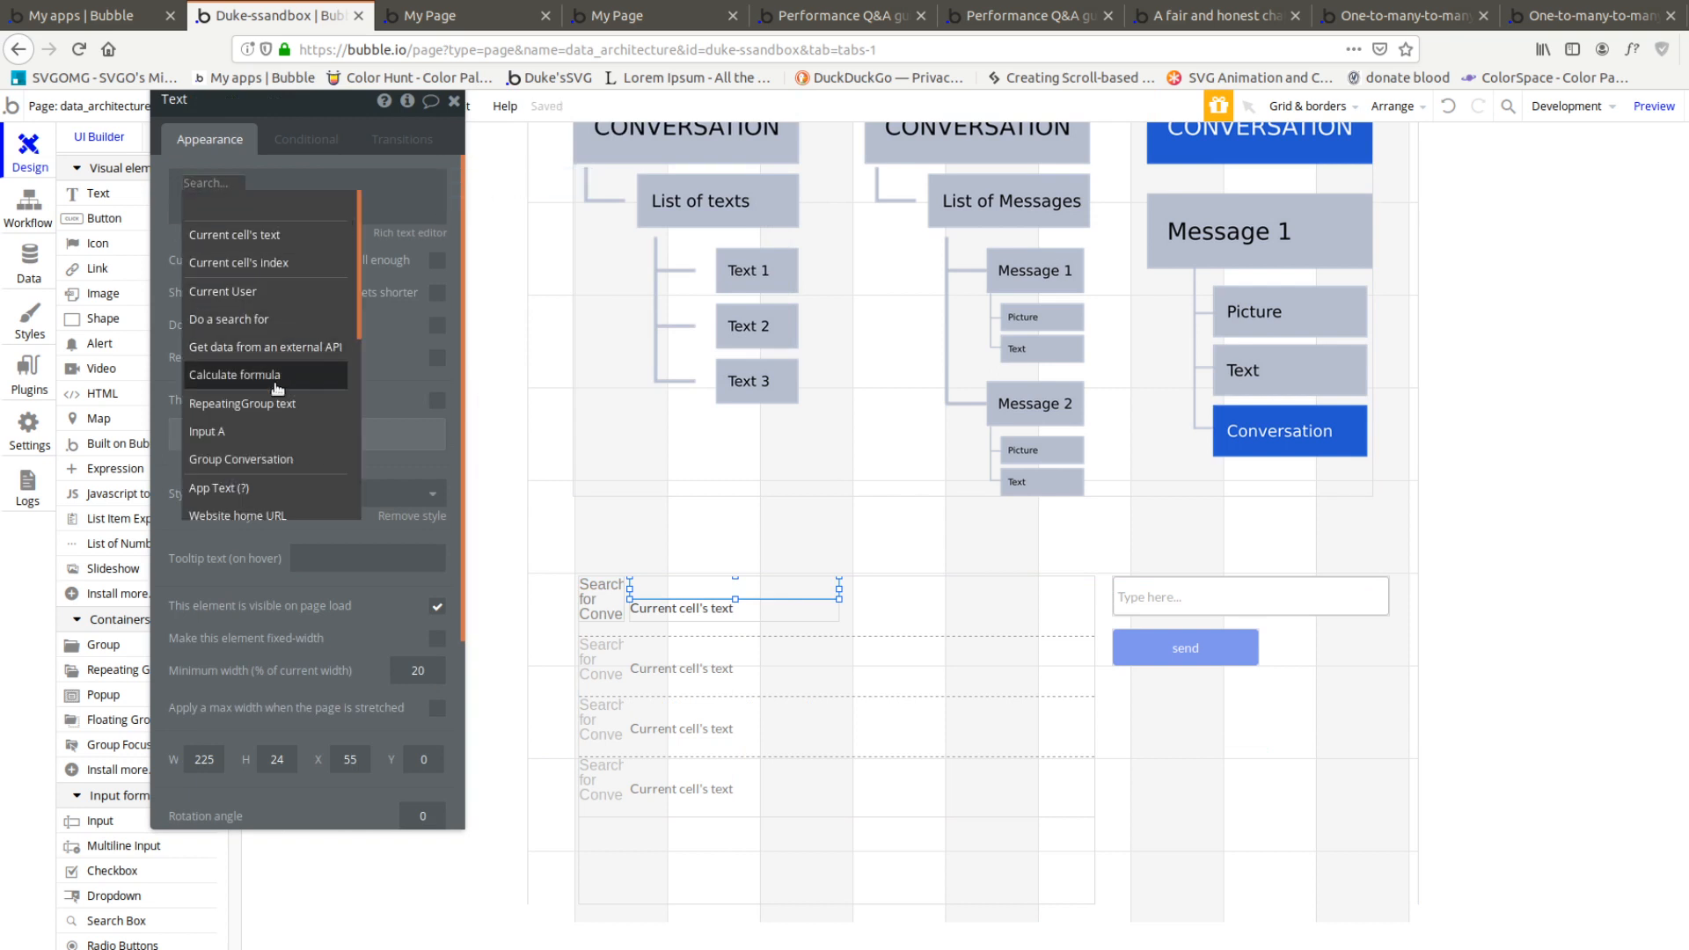
click(264, 460)
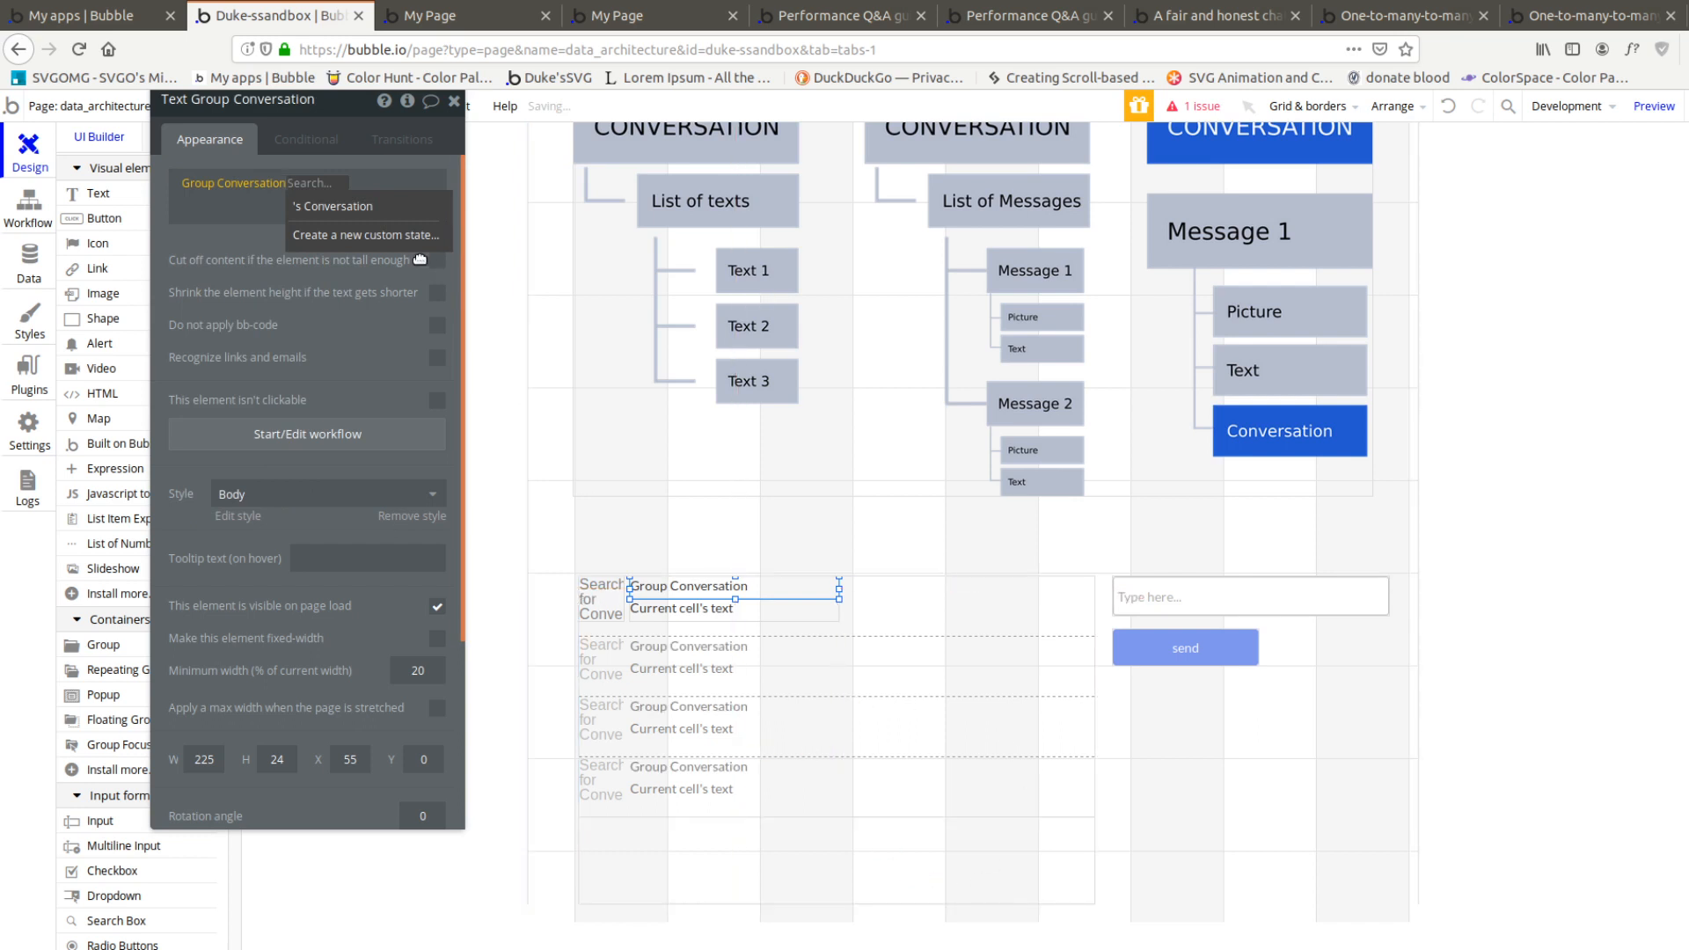
click(332, 206)
click(416, 244)
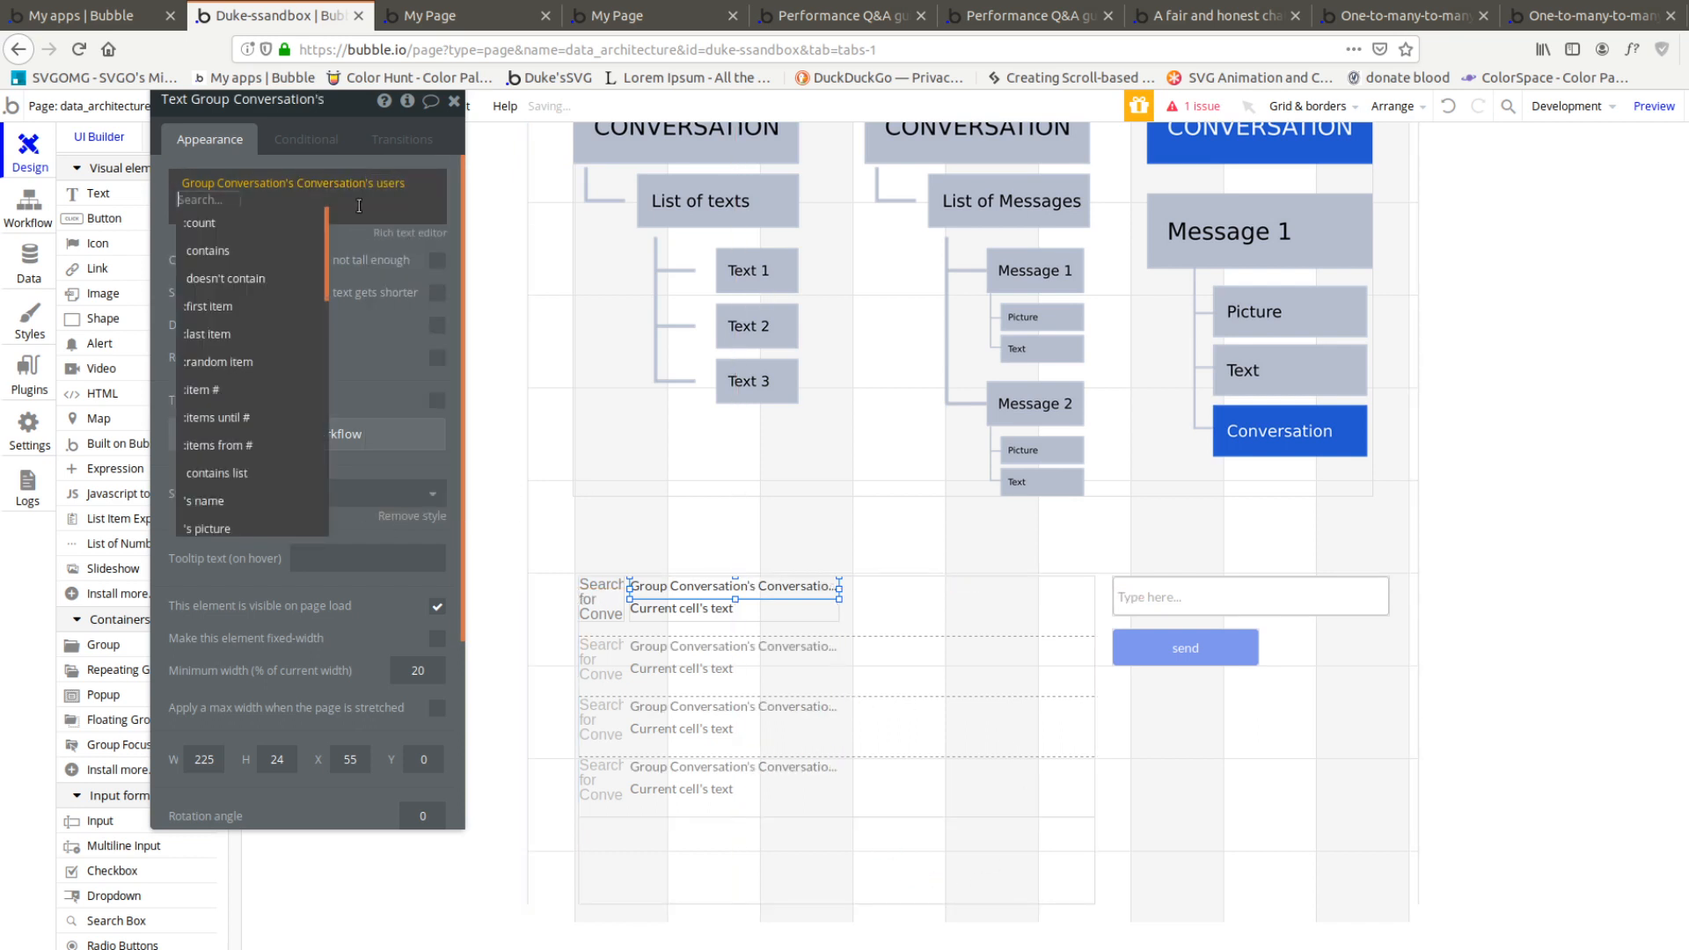
click(272, 341)
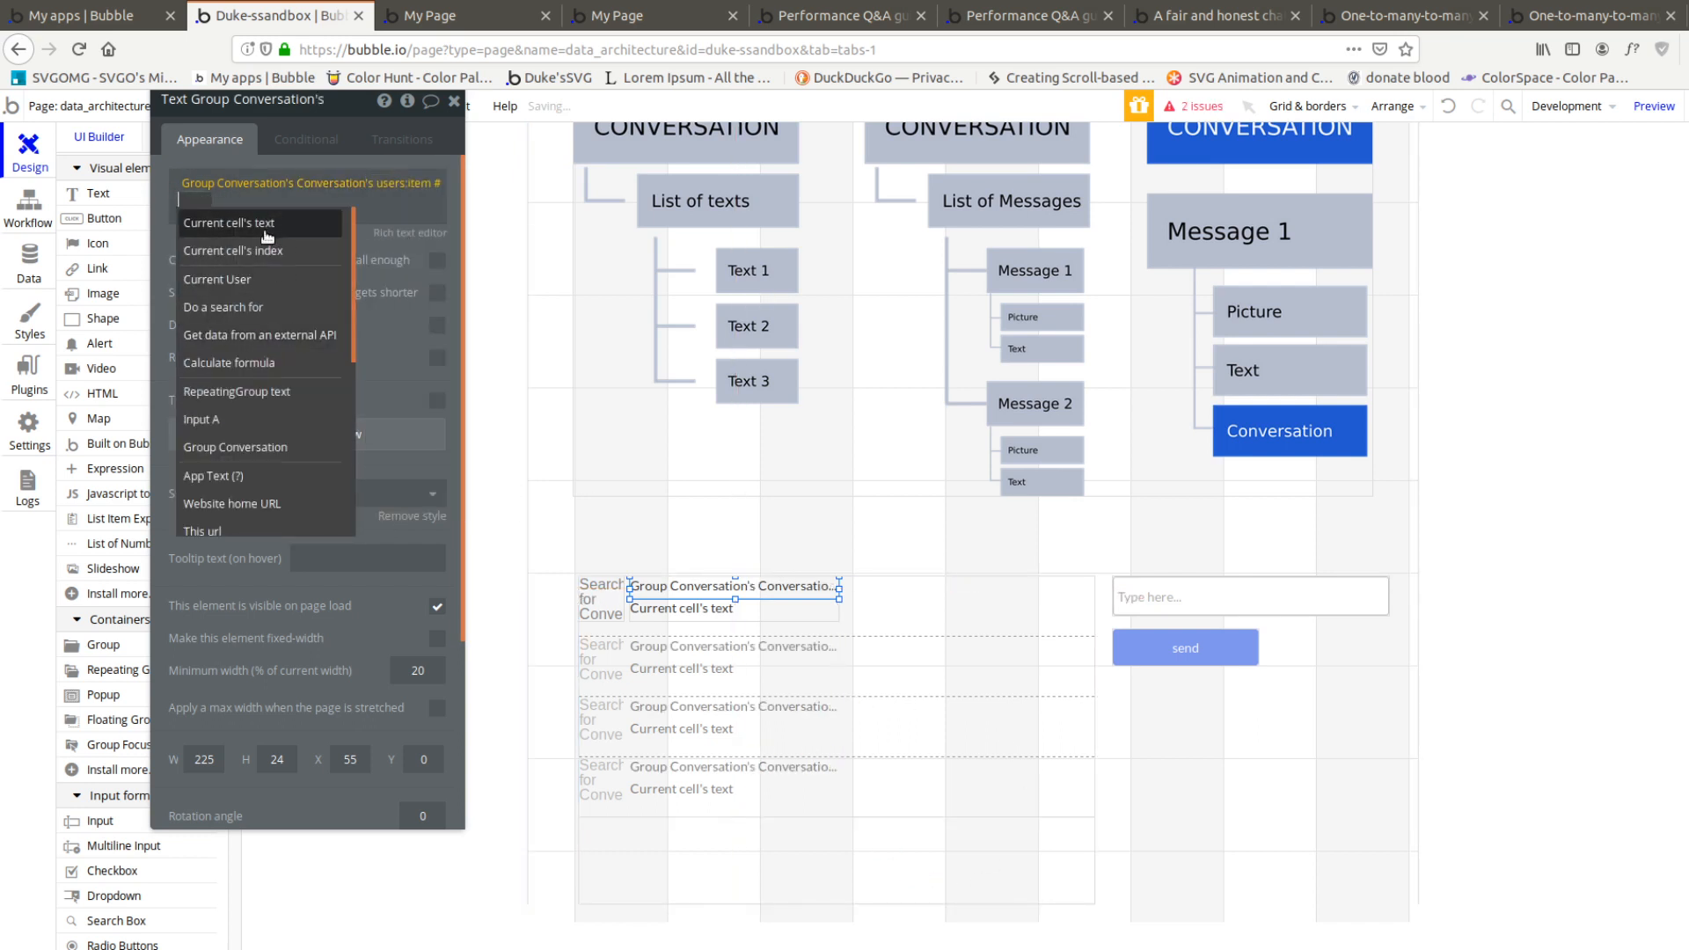
click(286, 251)
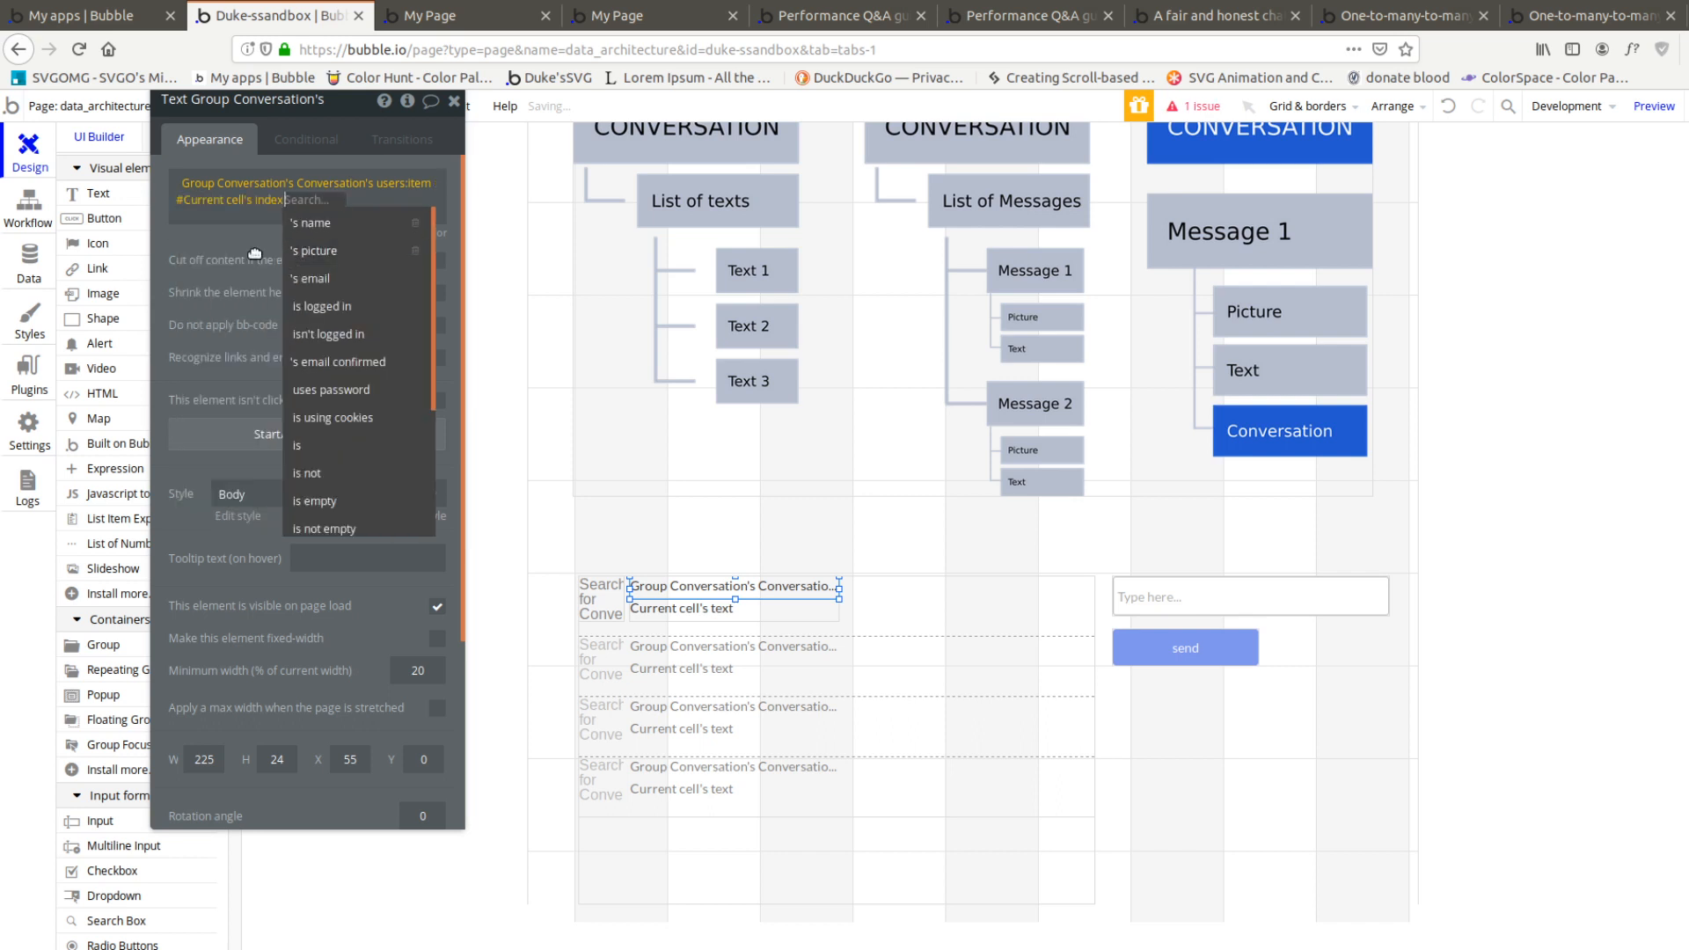
click(332, 234)
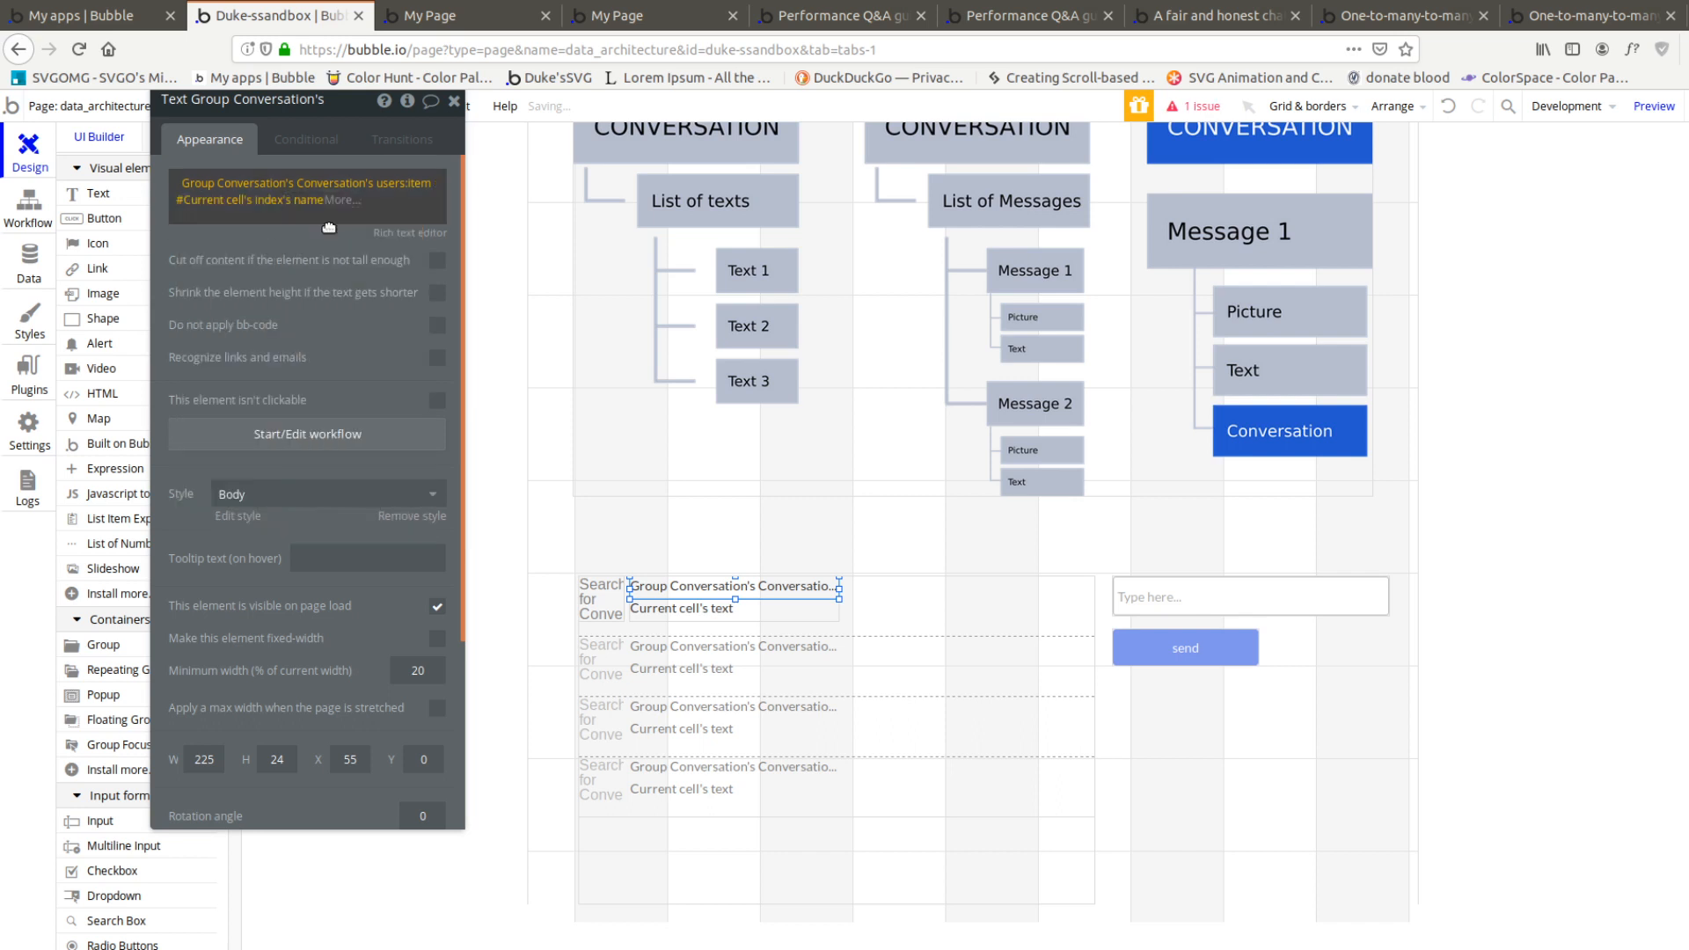
click(701, 611)
click(832, 816)
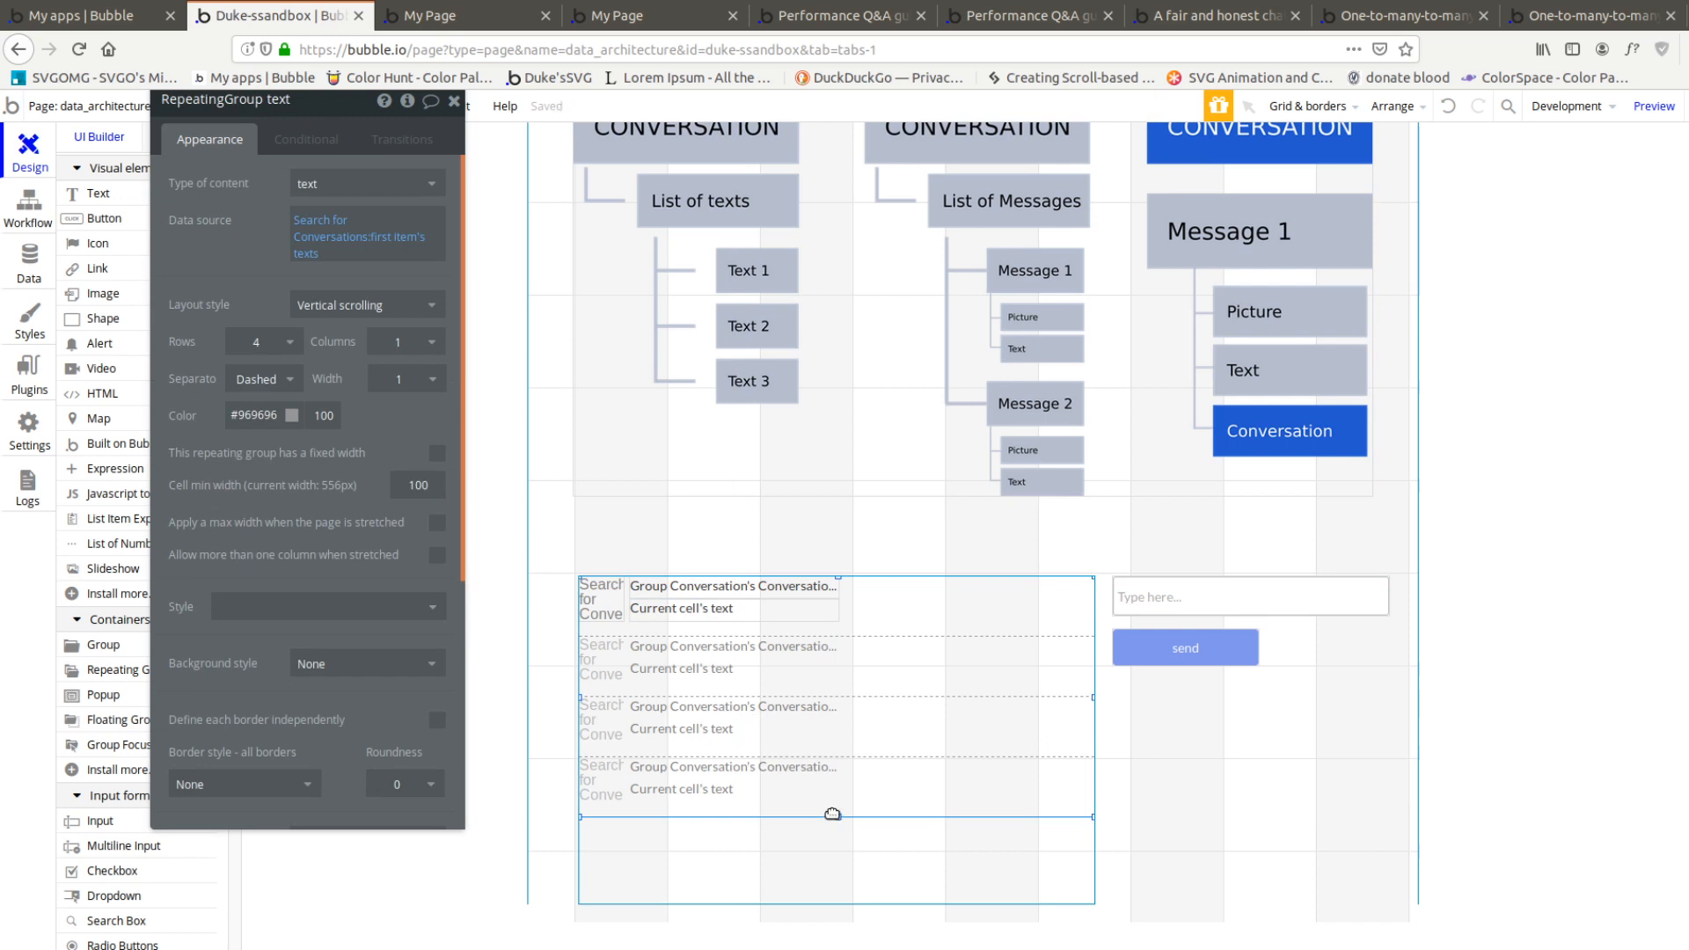
click(603, 594)
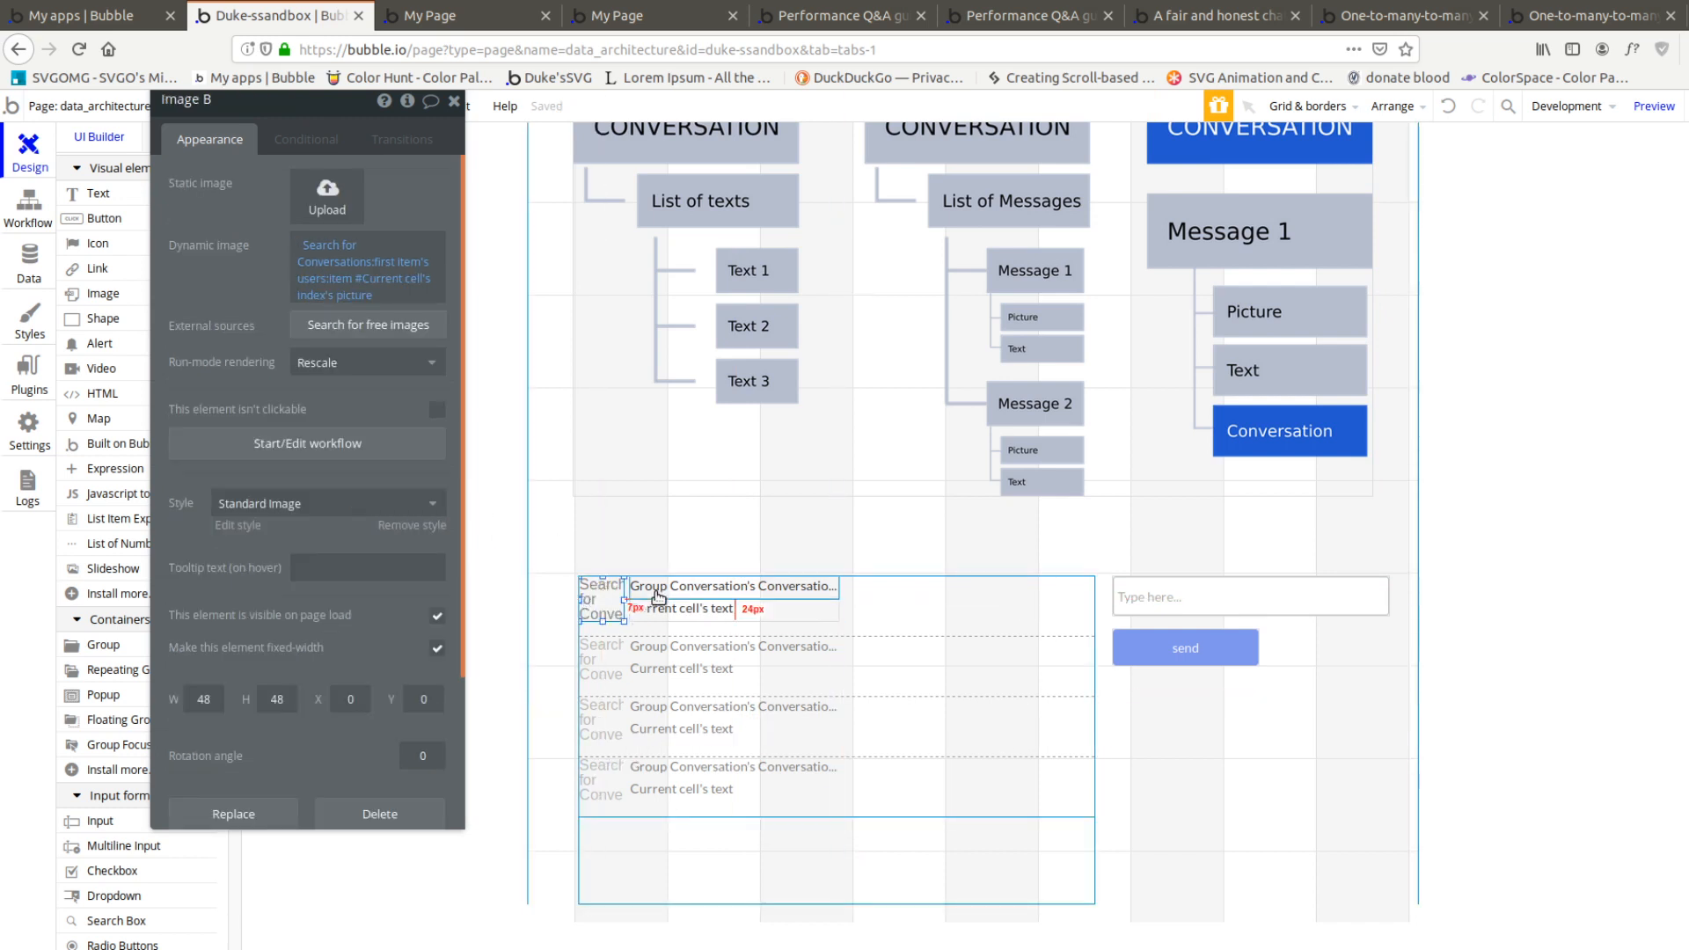
click(704, 588)
click(679, 616)
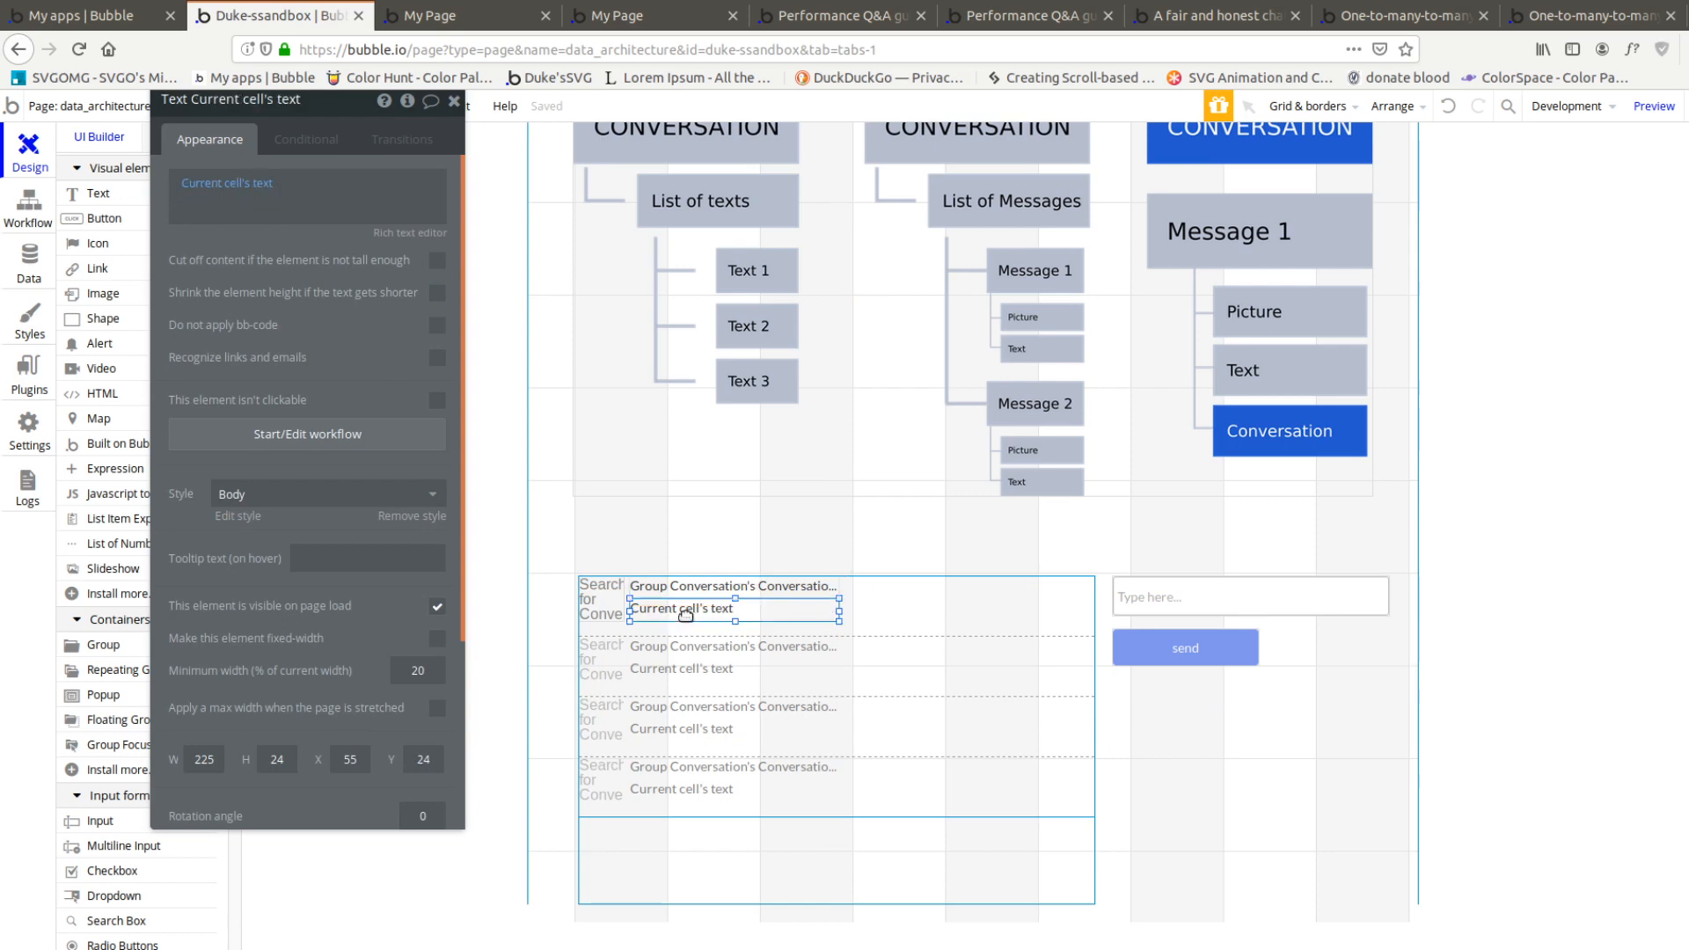
Preview the page and send the text "message for real this time" to the conversation
click(1655, 106)
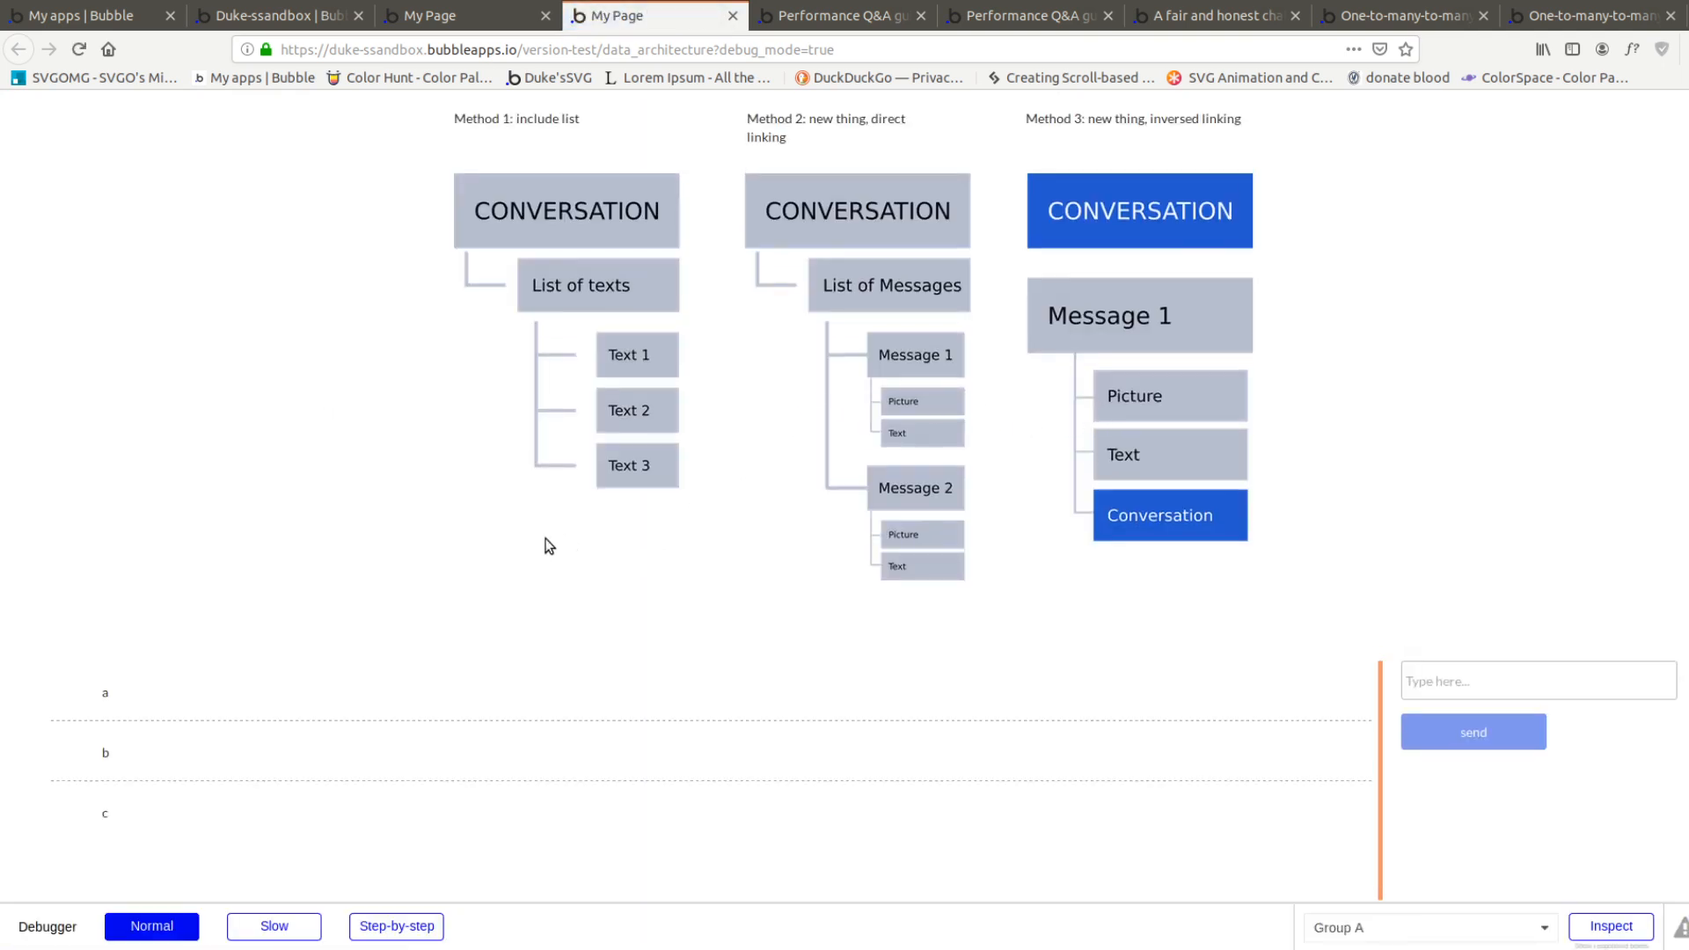
scroll(545, 538, down, 5)
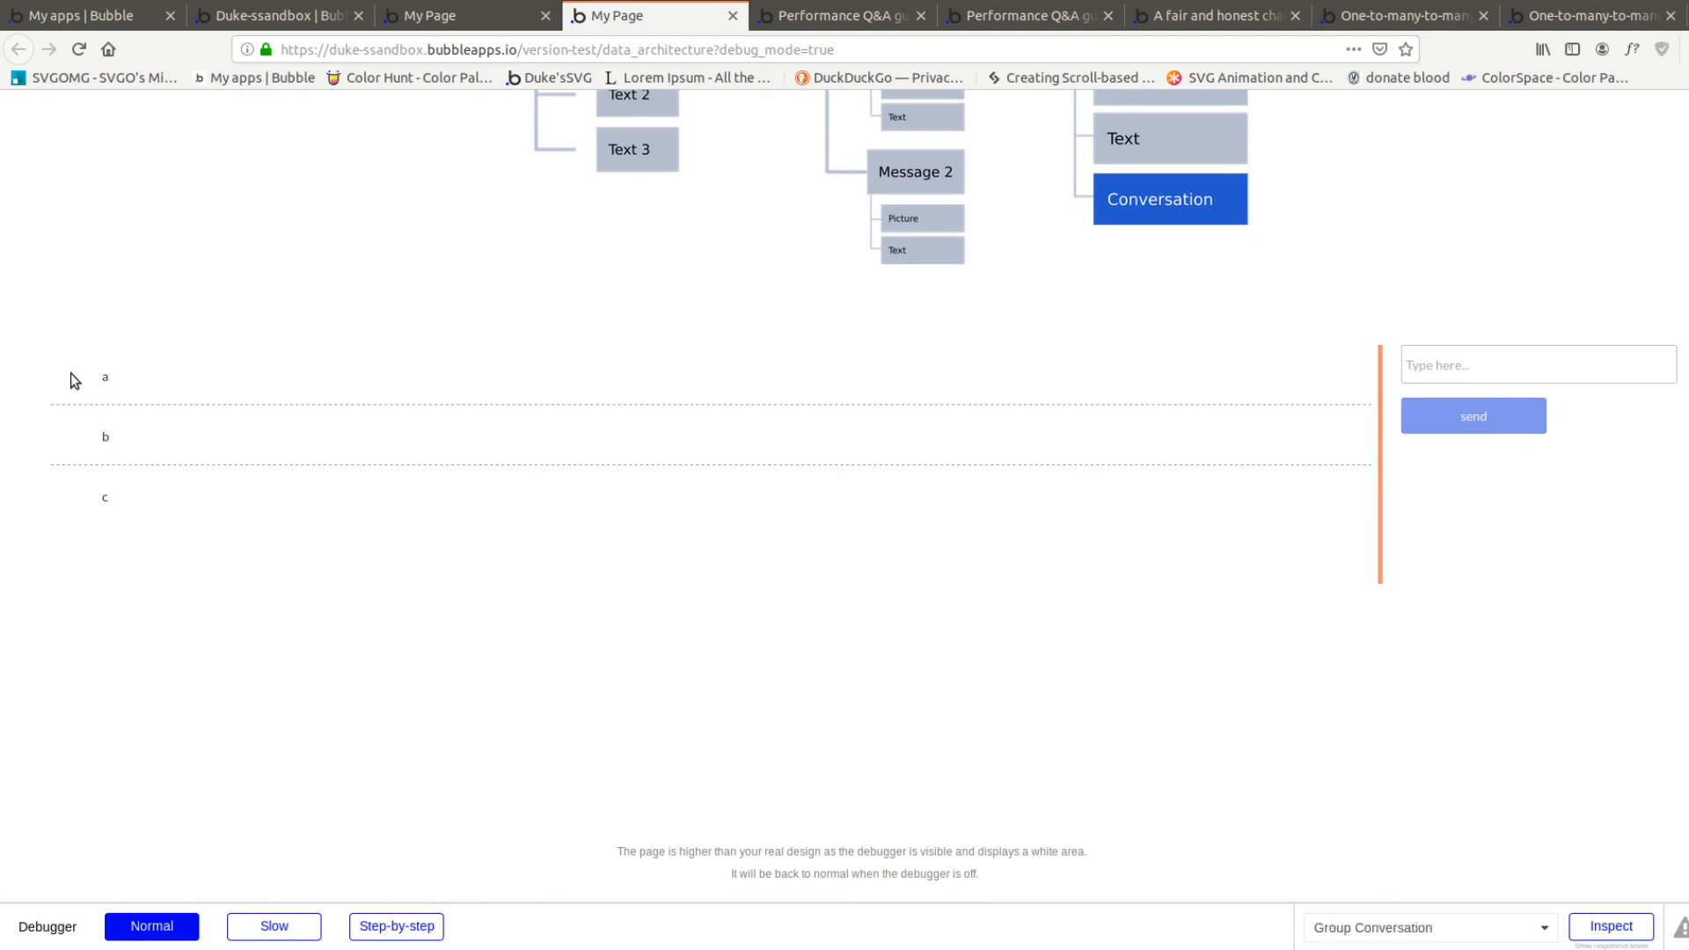
drag(187, 371, 66, 367)
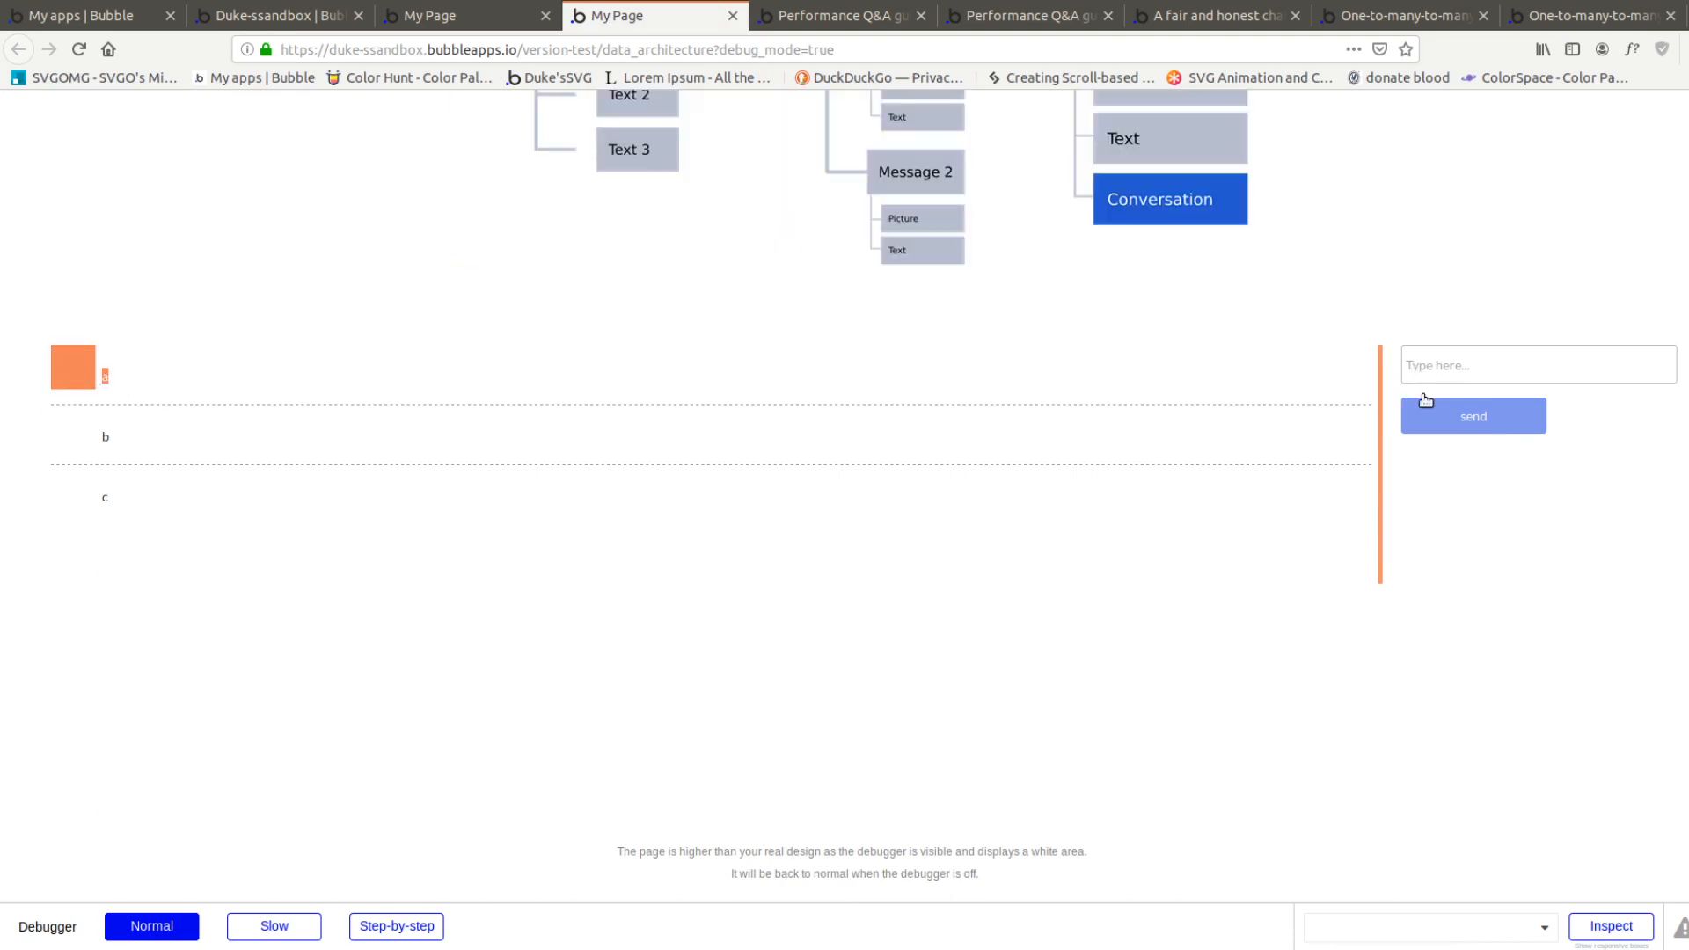
click(1495, 363)
text(message for real this time)
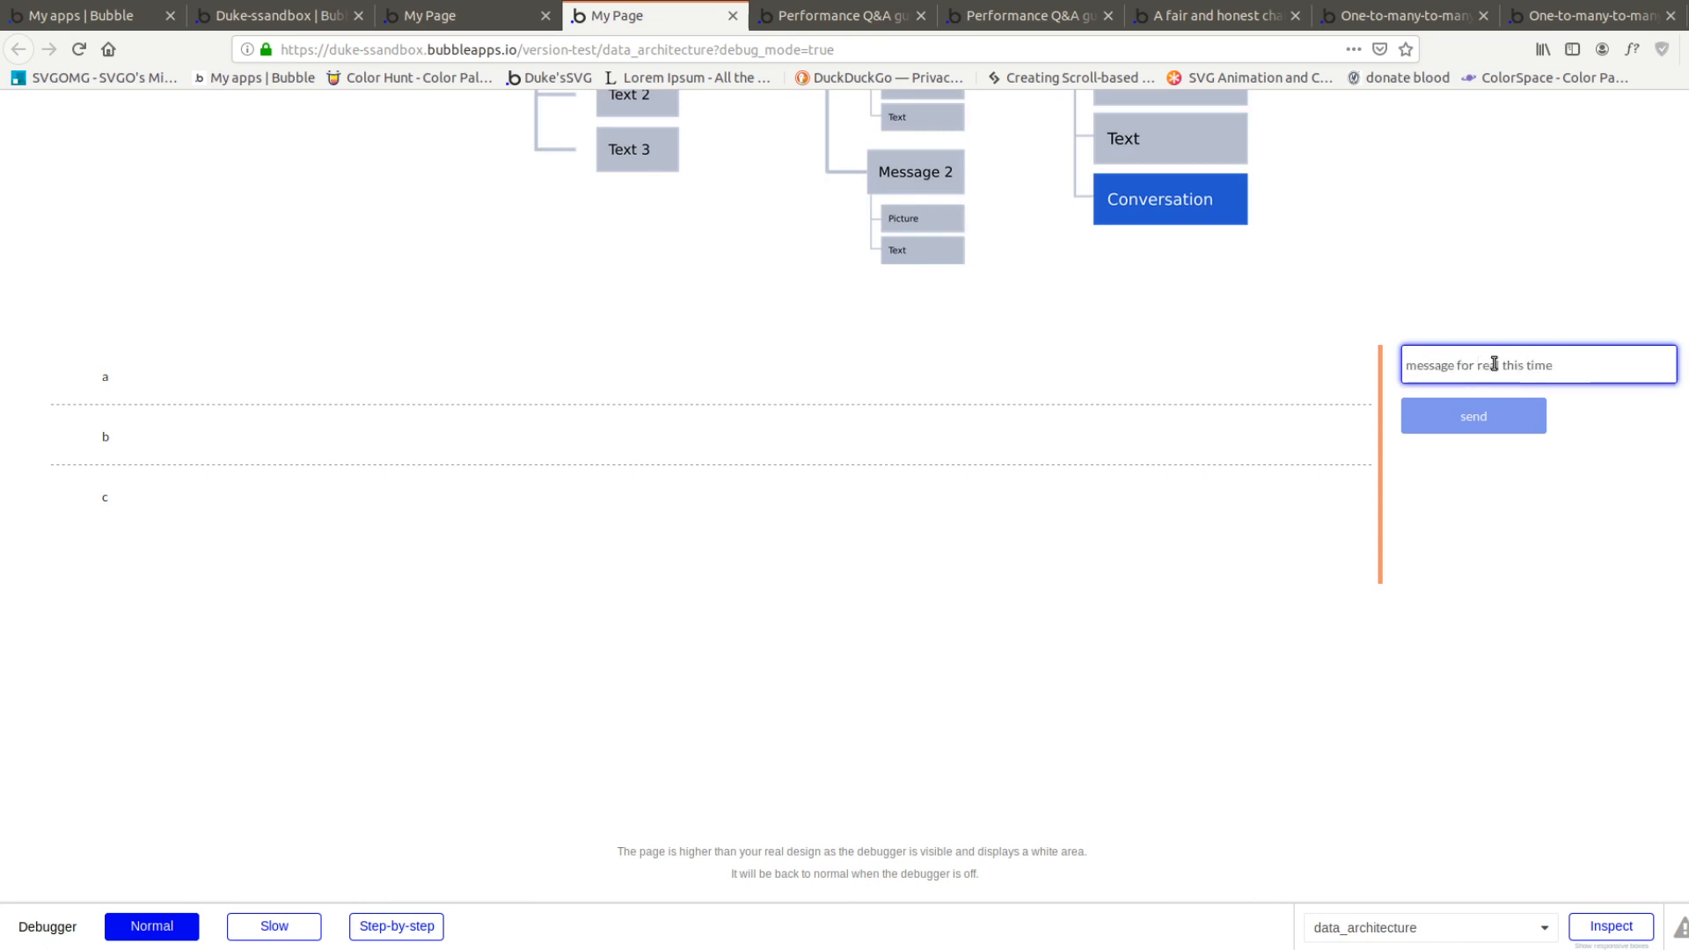
click(1471, 423)
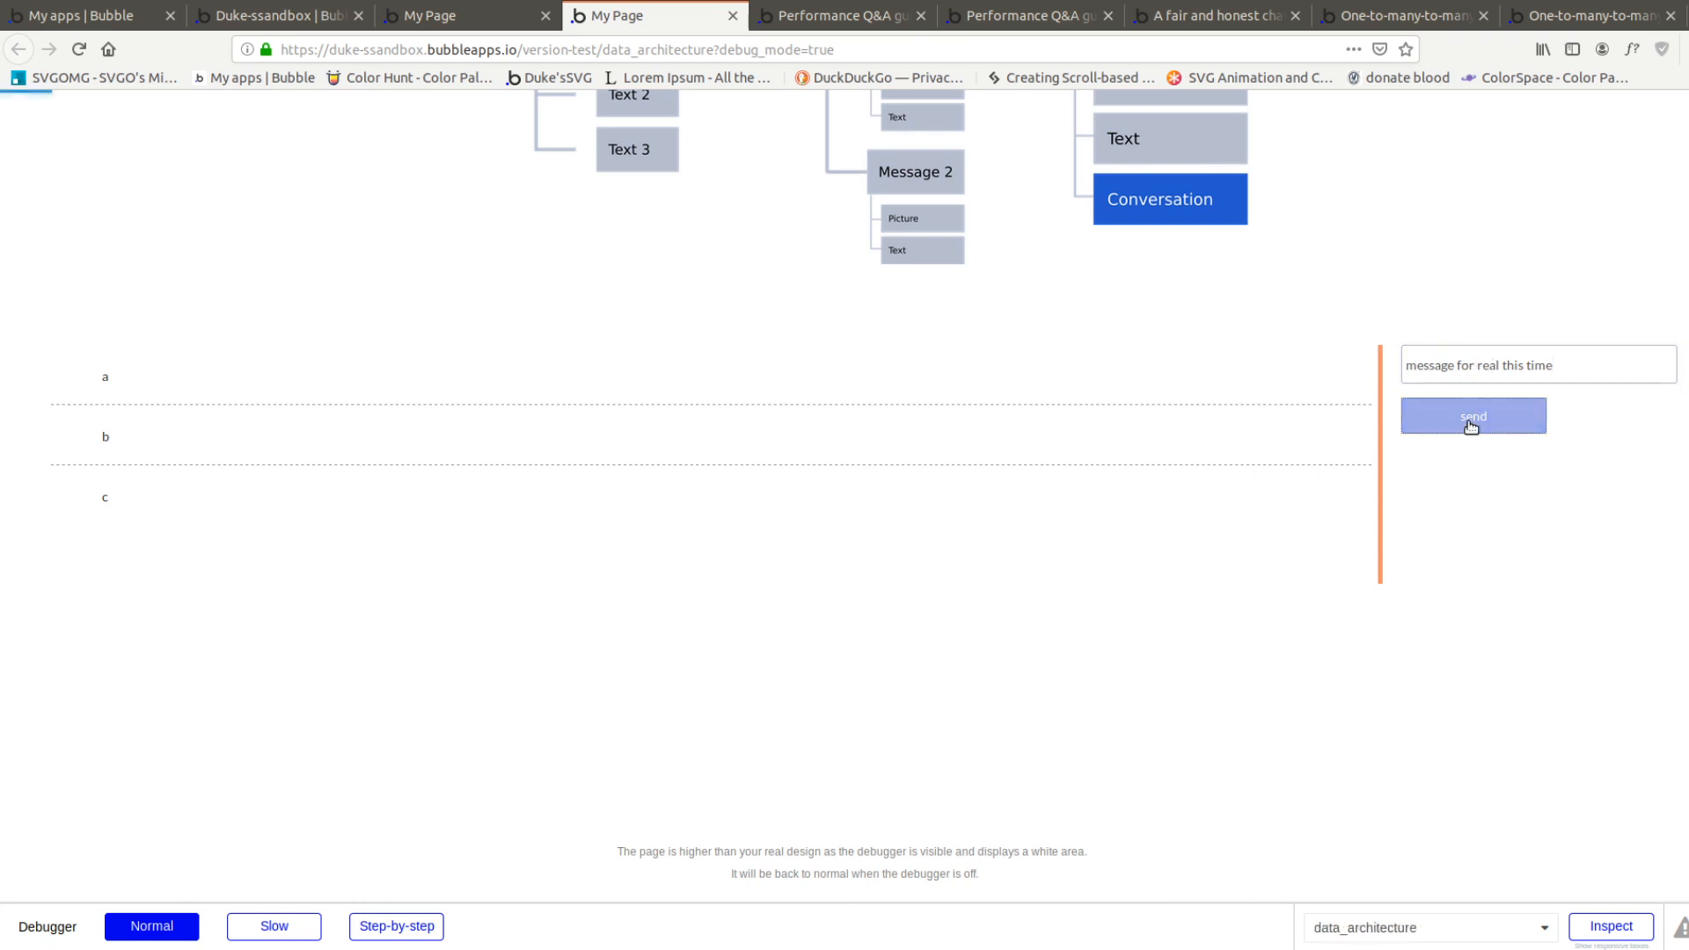
Examine which message rows carry a sender picture and name, and compare the list with the three method diagrams
scroll(563, 445, up, 2)
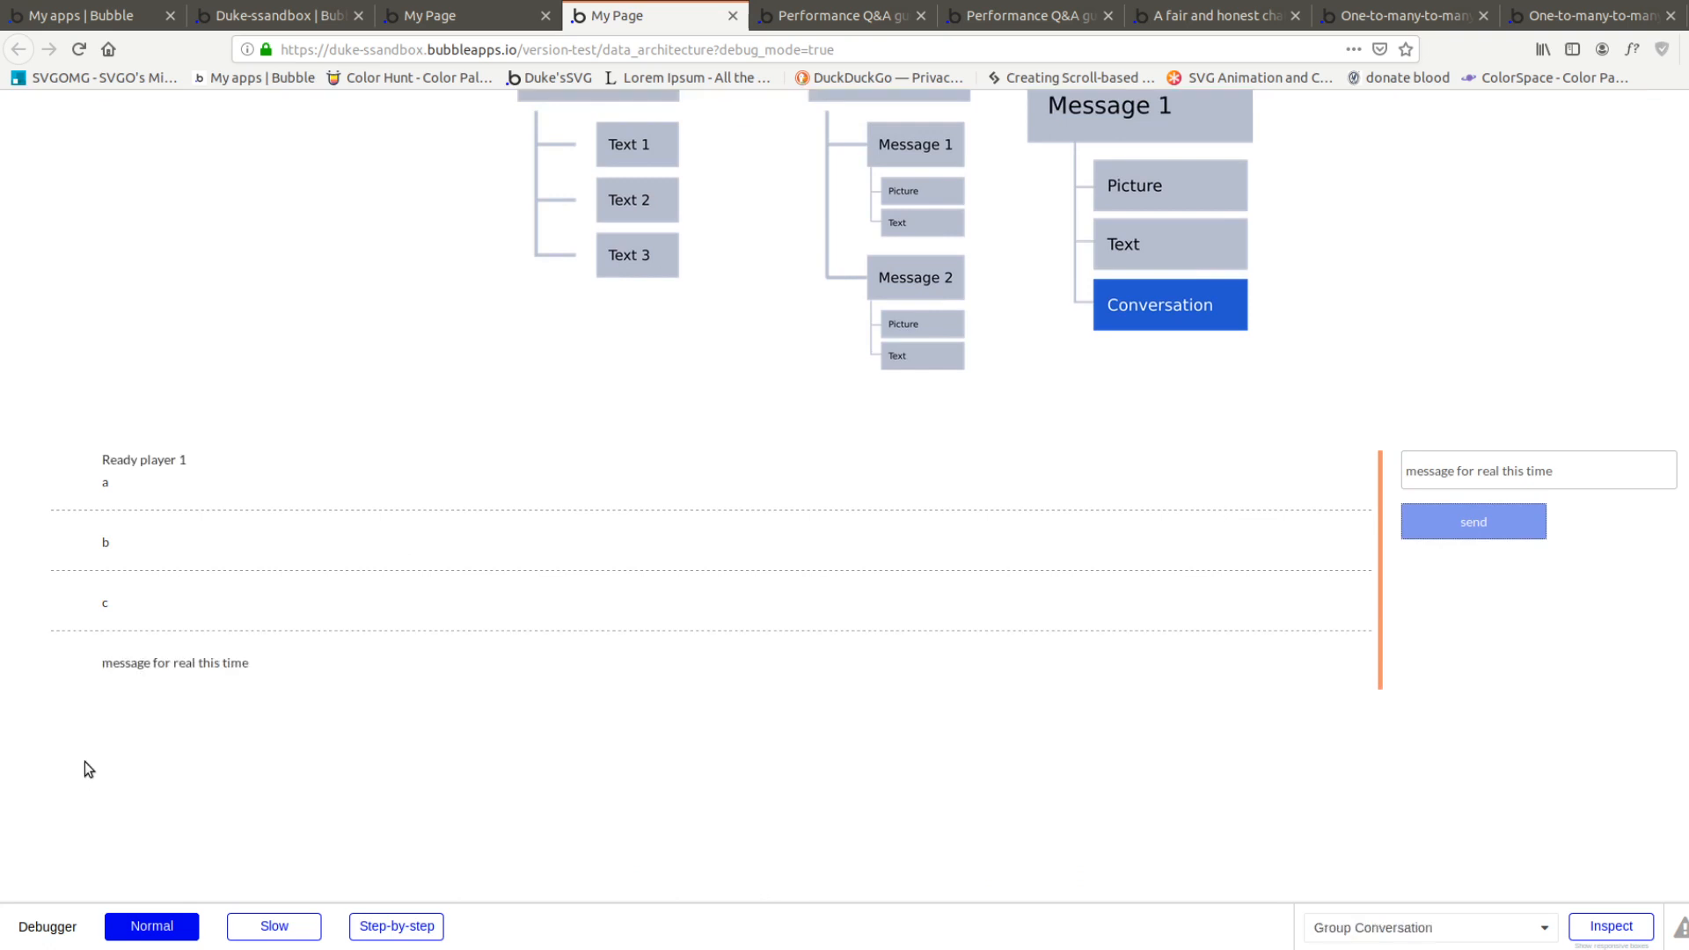
drag(126, 663, 257, 662)
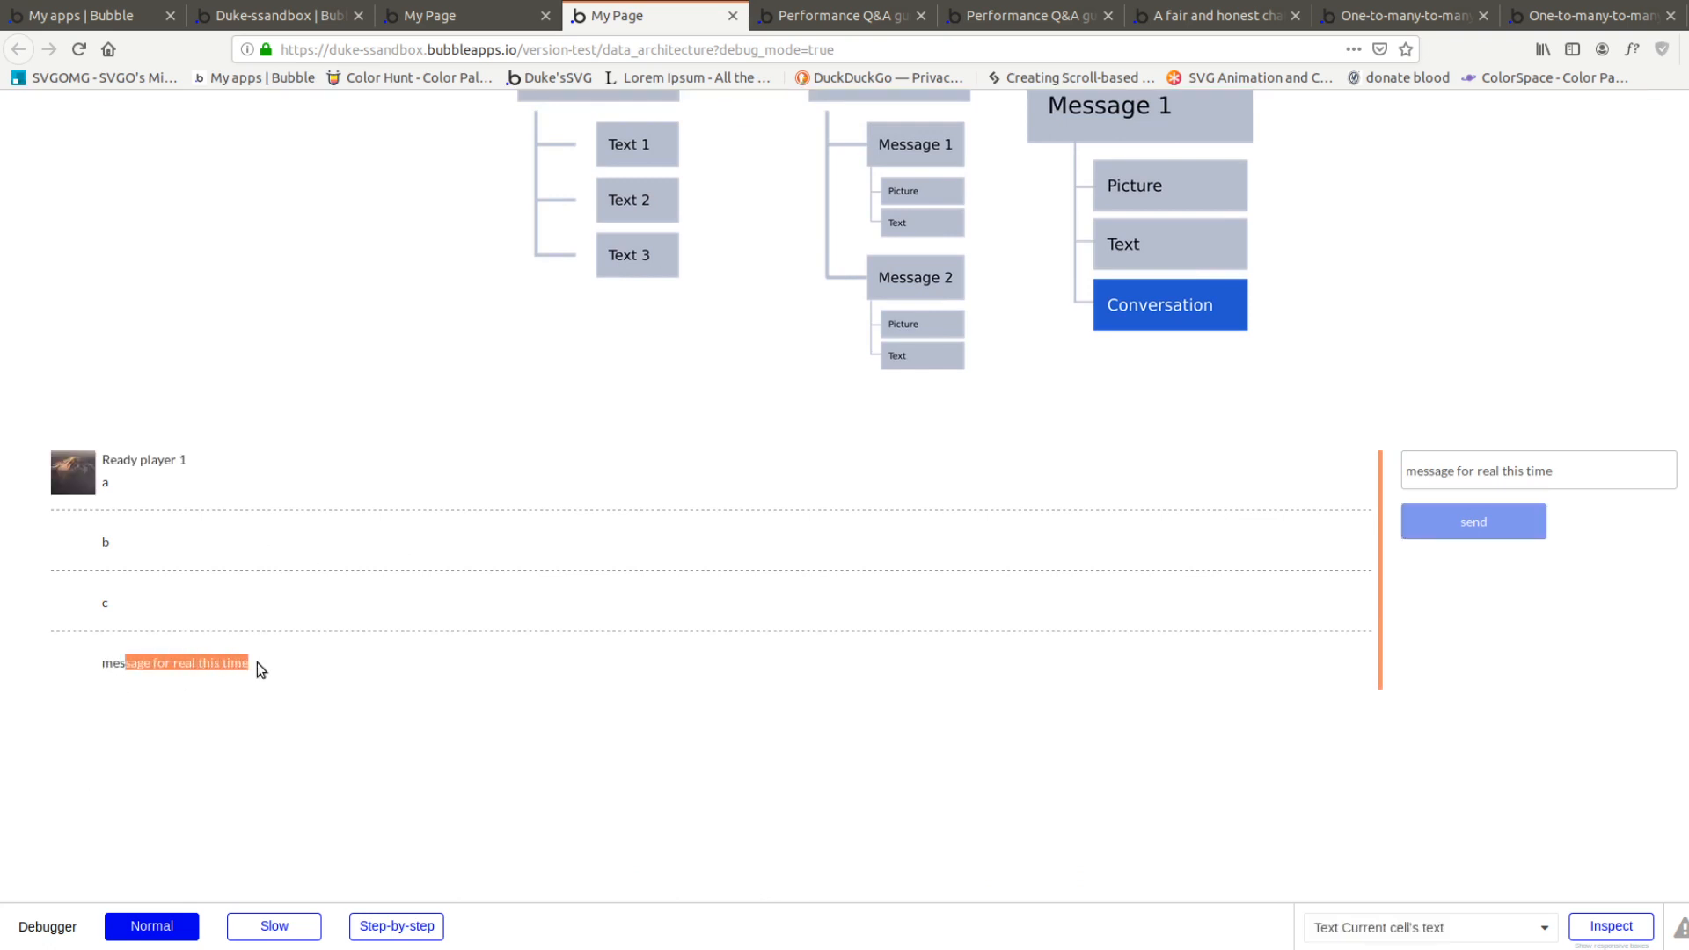
drag(123, 459, 176, 462)
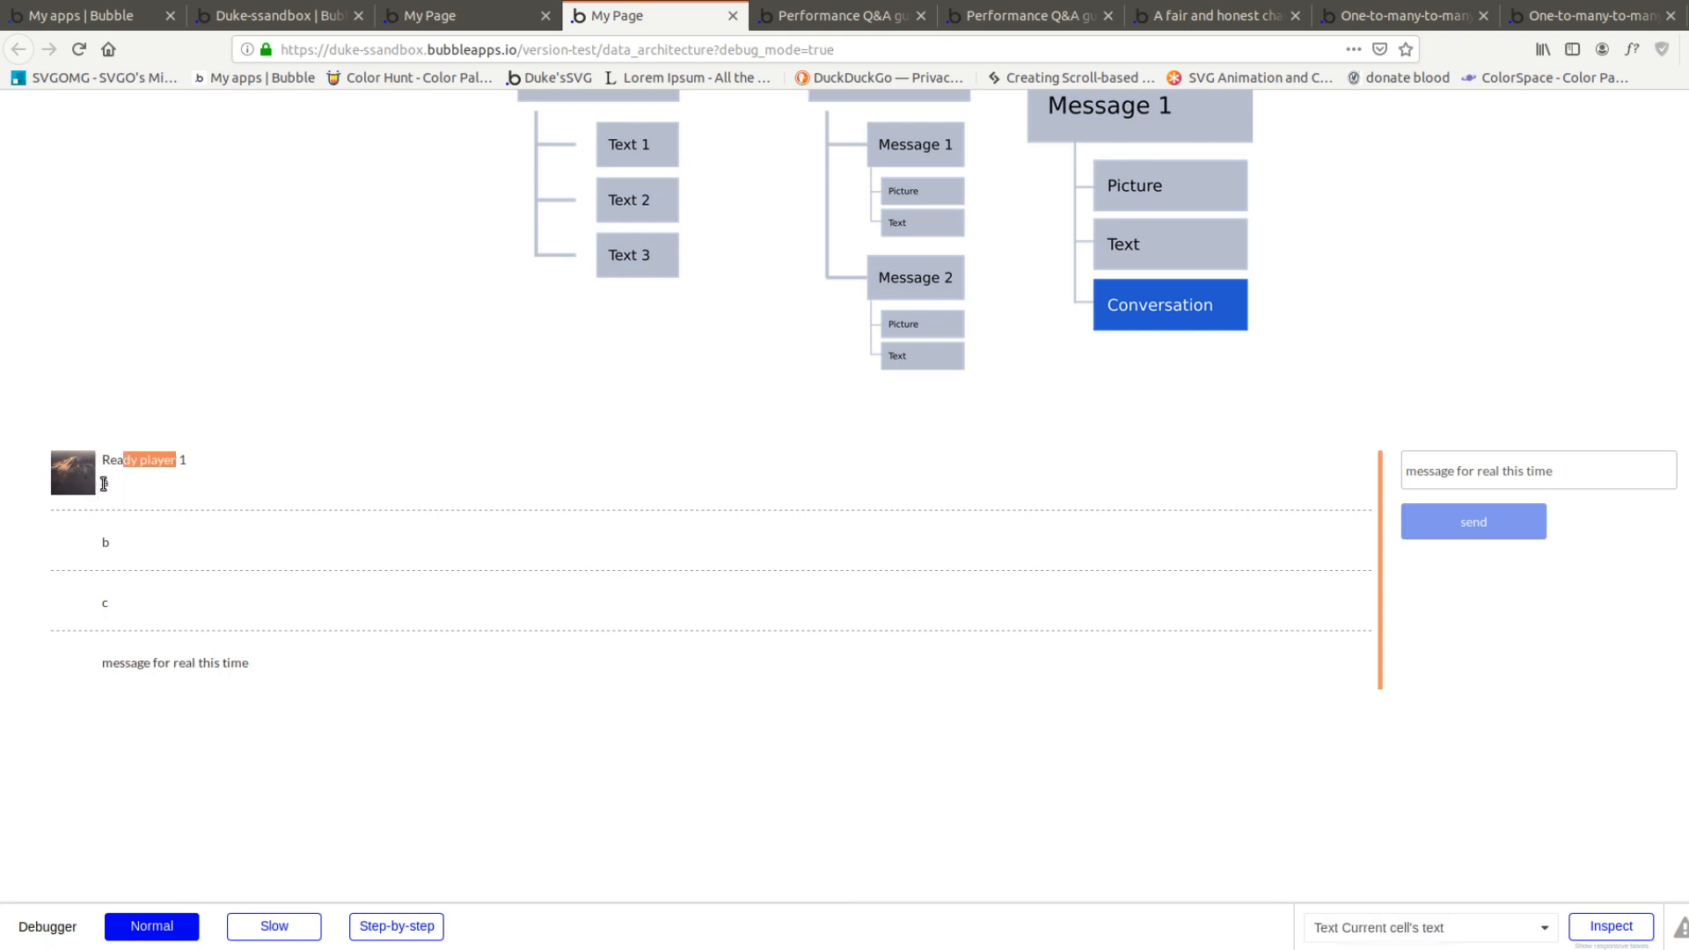
scroll(539, 561, up, 3)
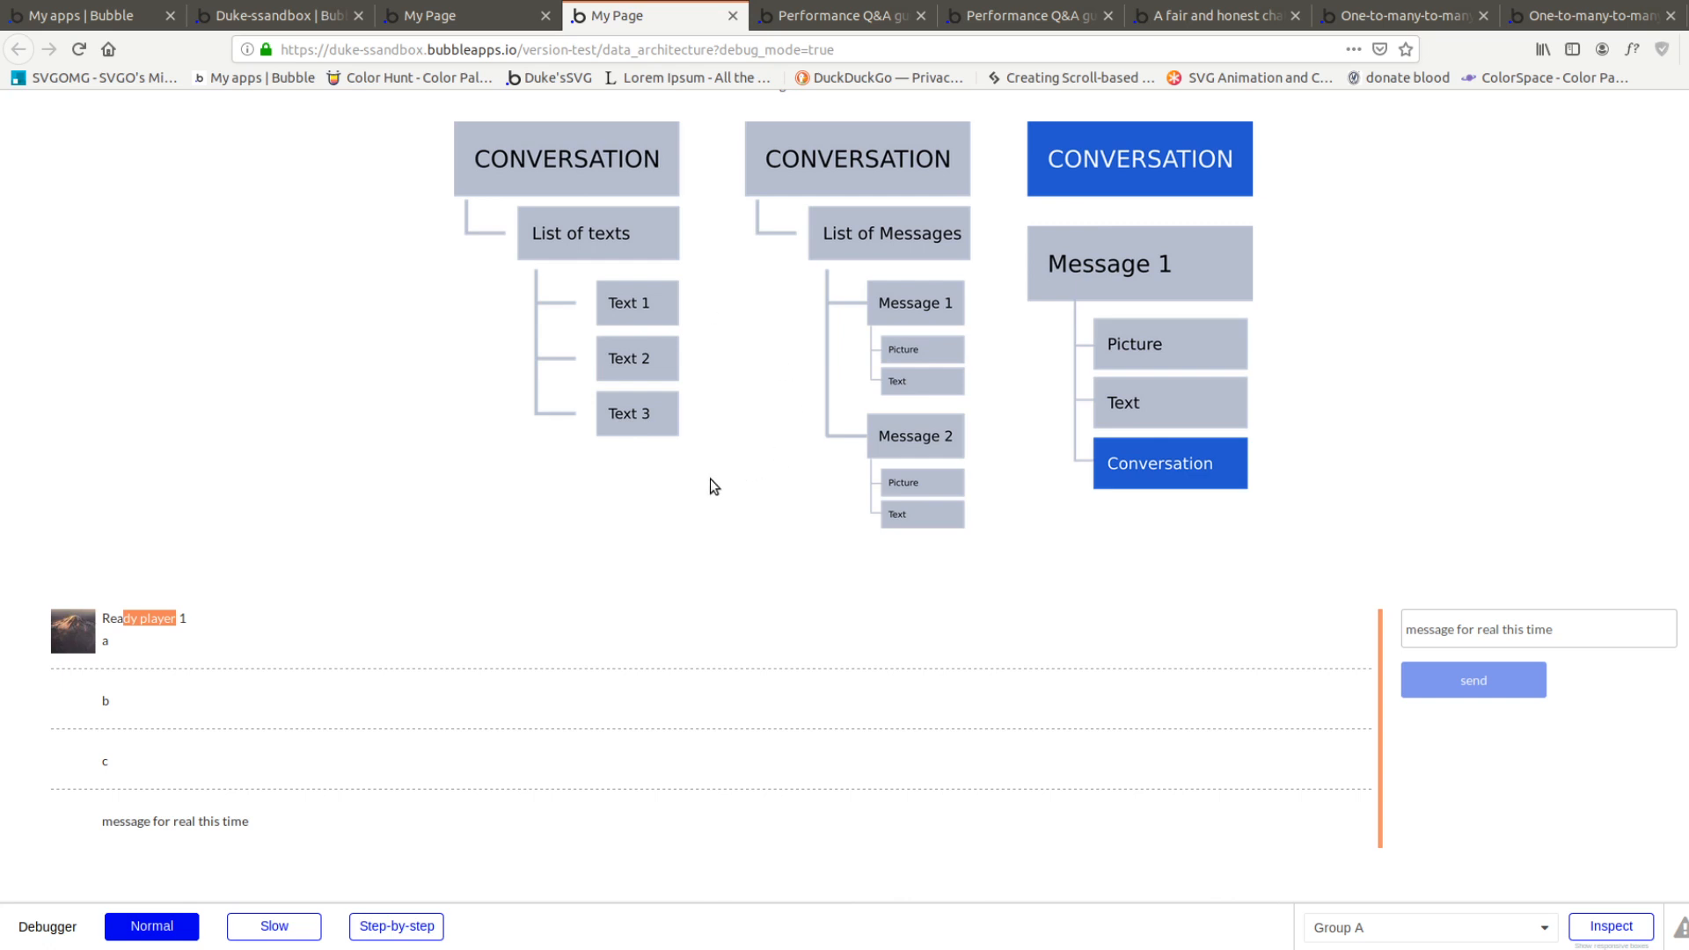
click(191, 653)
scroll(442, 509, up, 1)
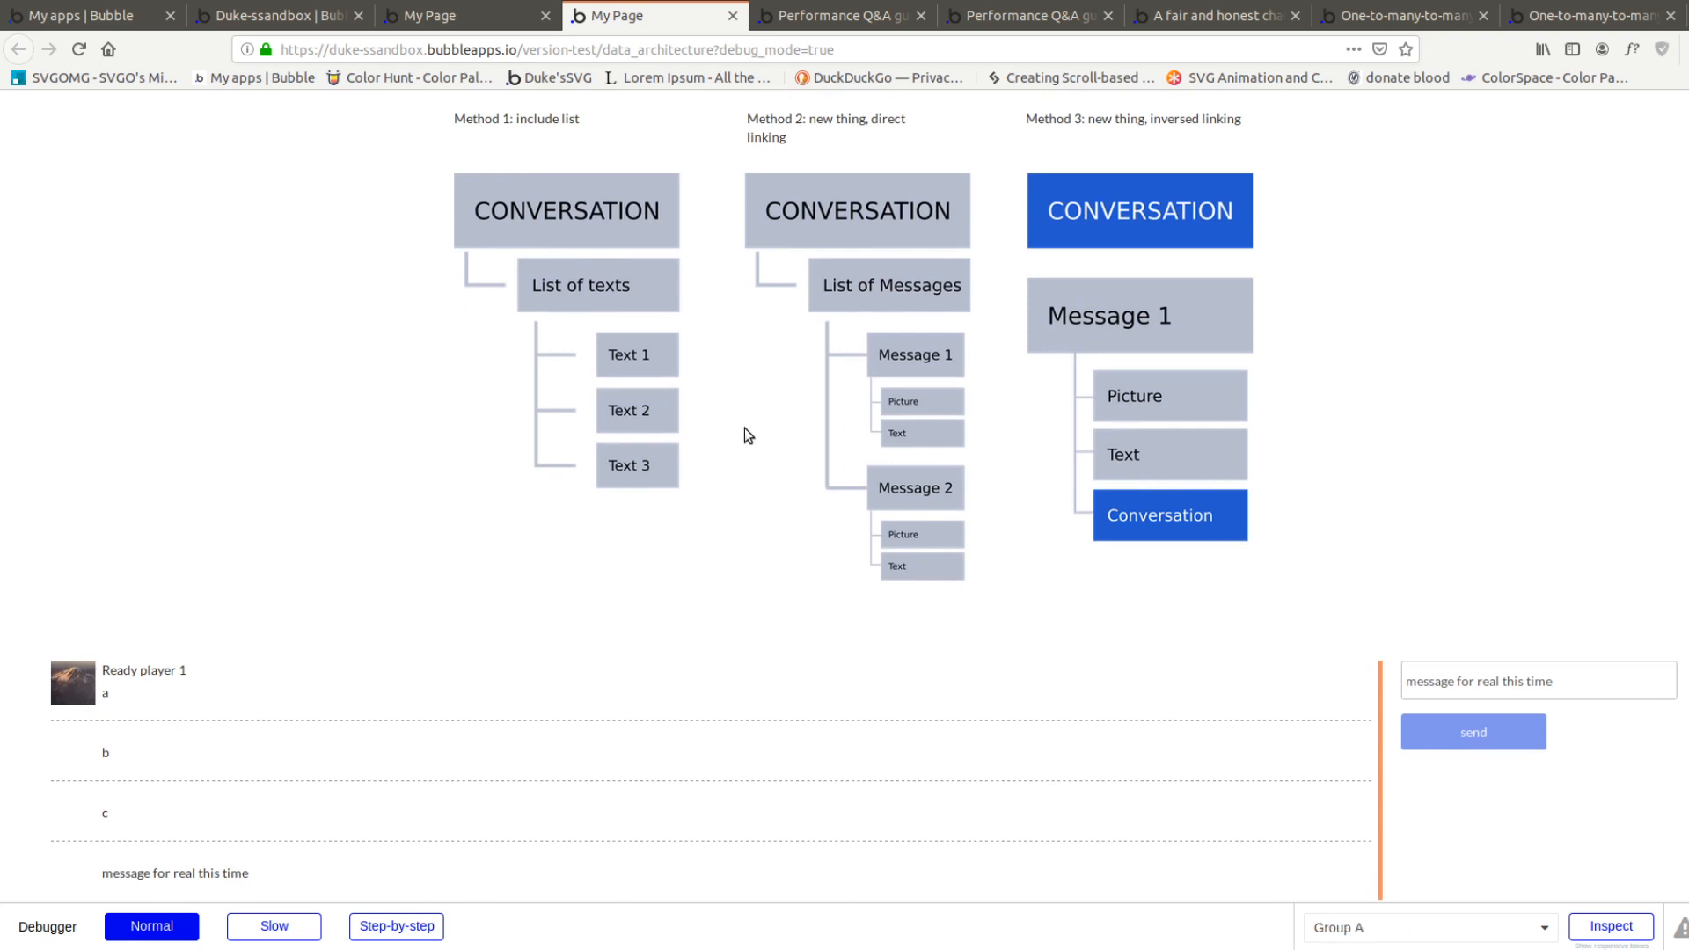
scroll(279, 637, down, 2)
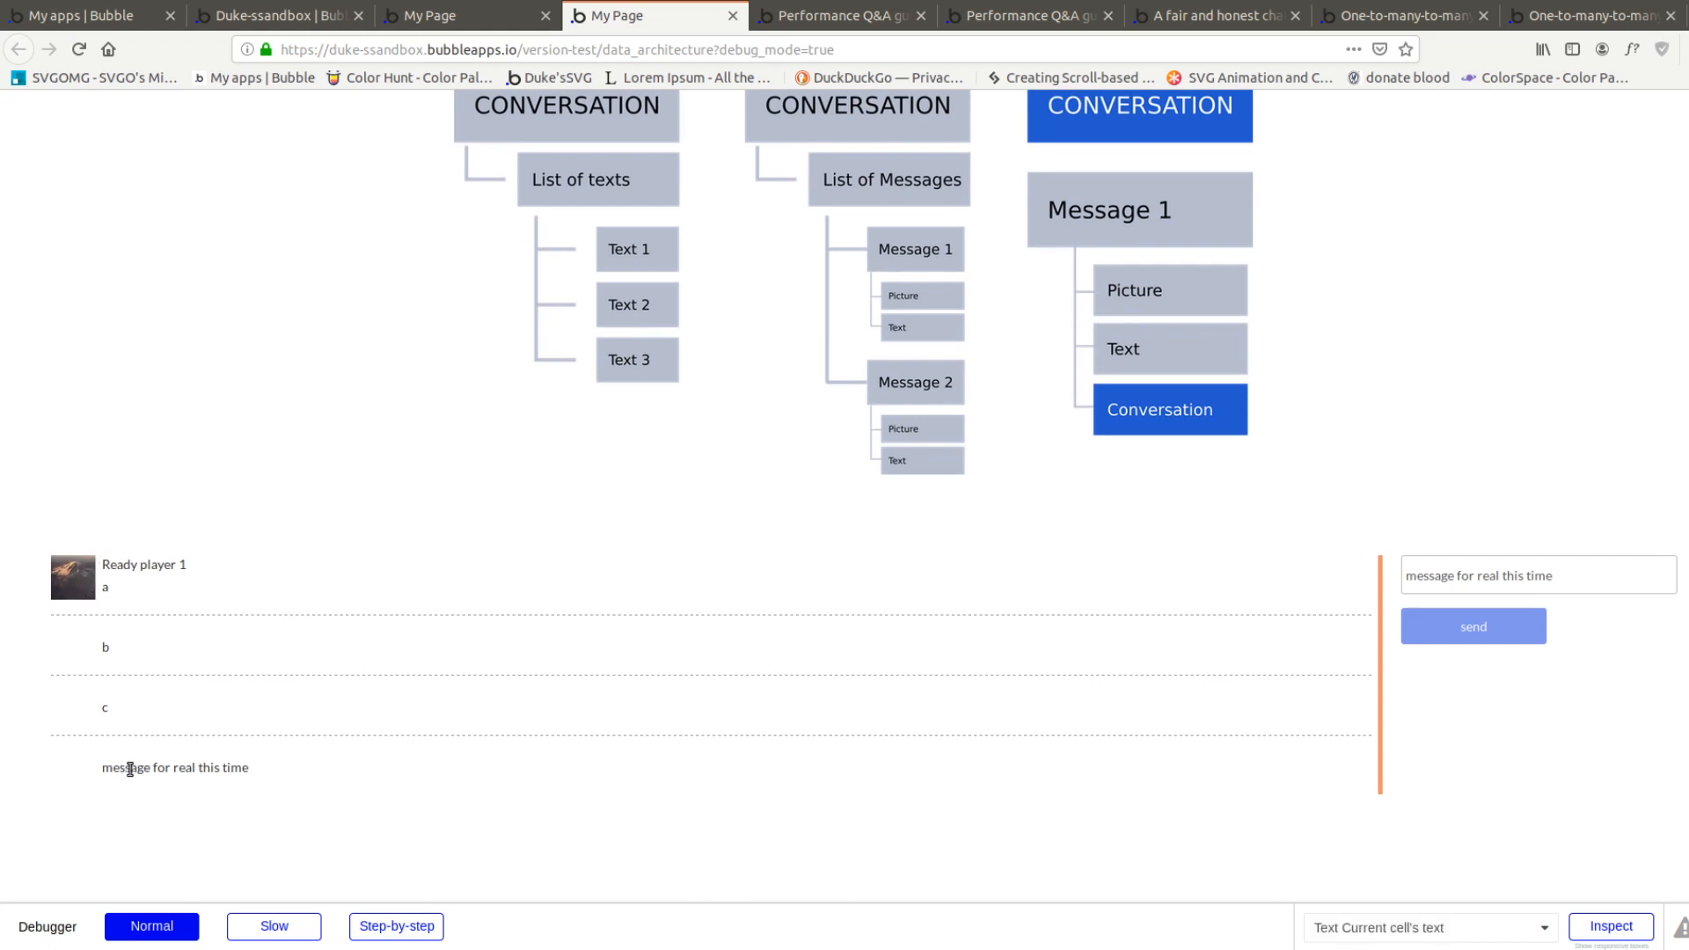
scroll(604, 566, up, 2)
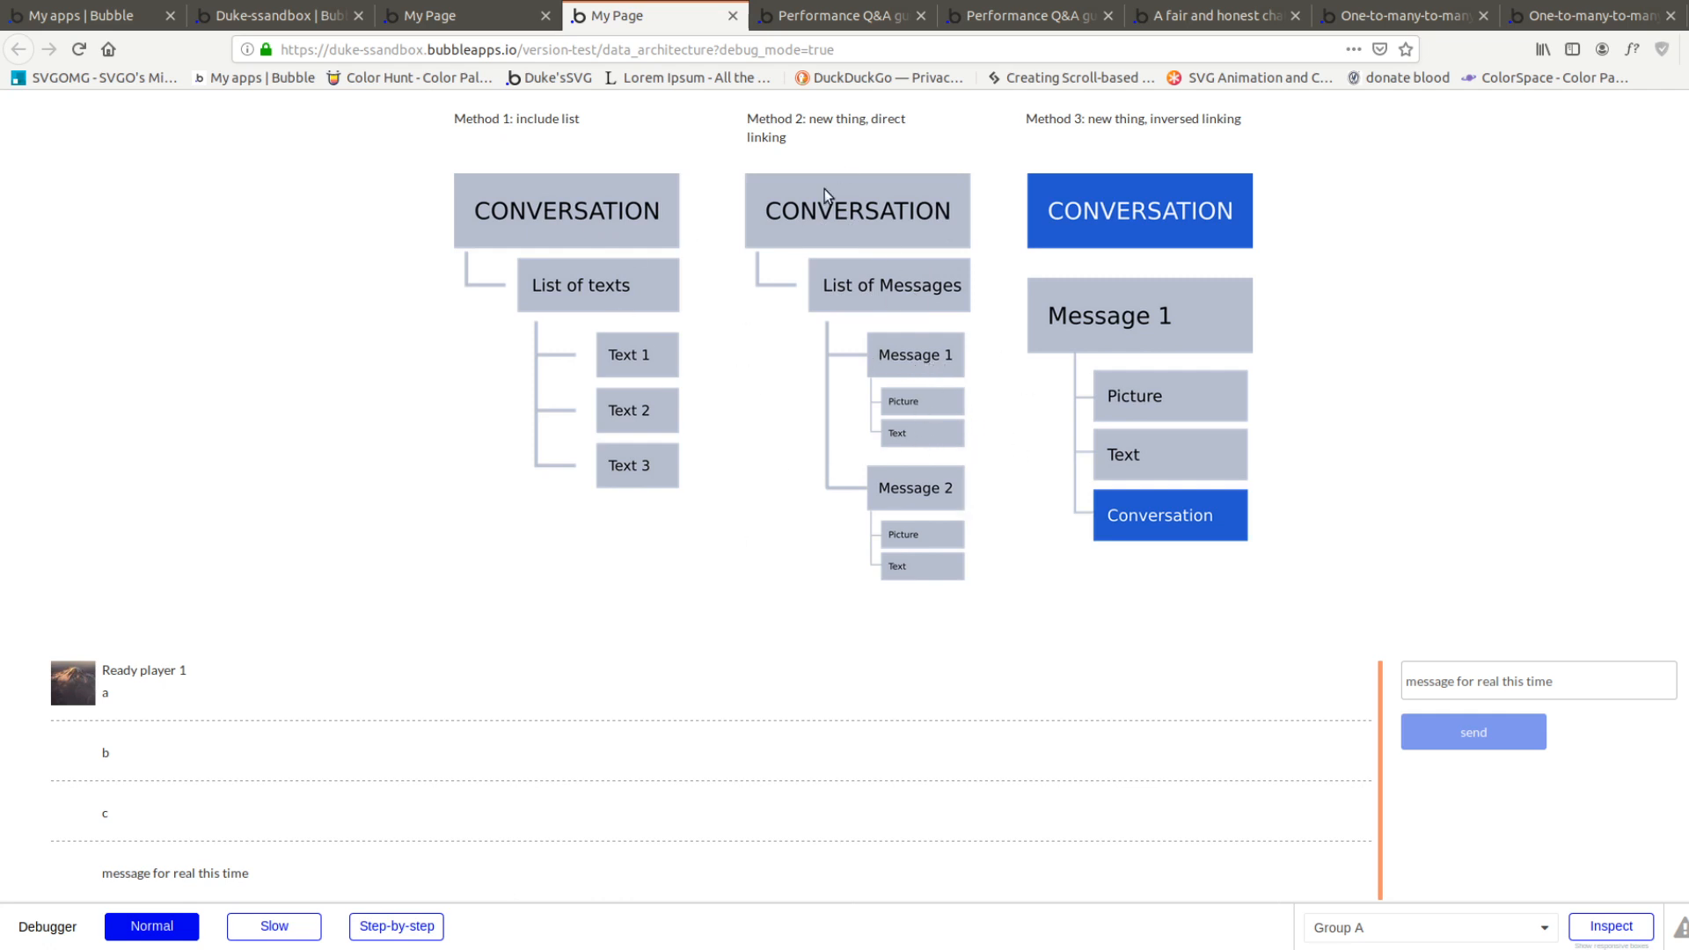
Return to the editor and review the send button's workflow with its Make changes to Conversation action
click(343, 16)
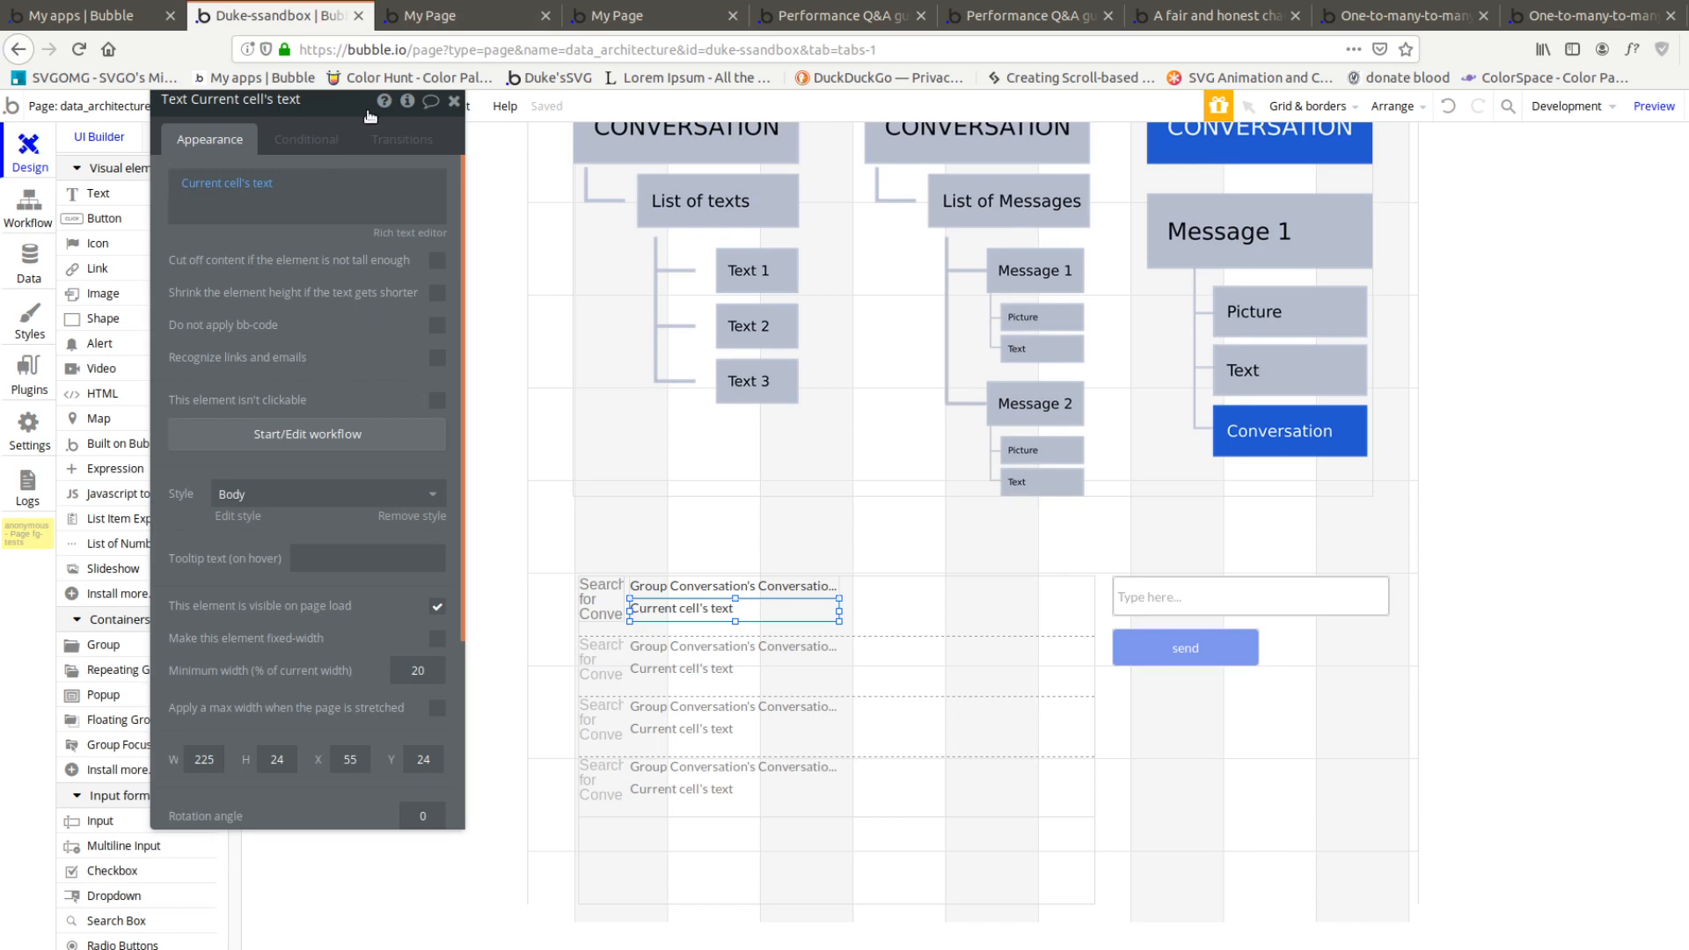
click(458, 14)
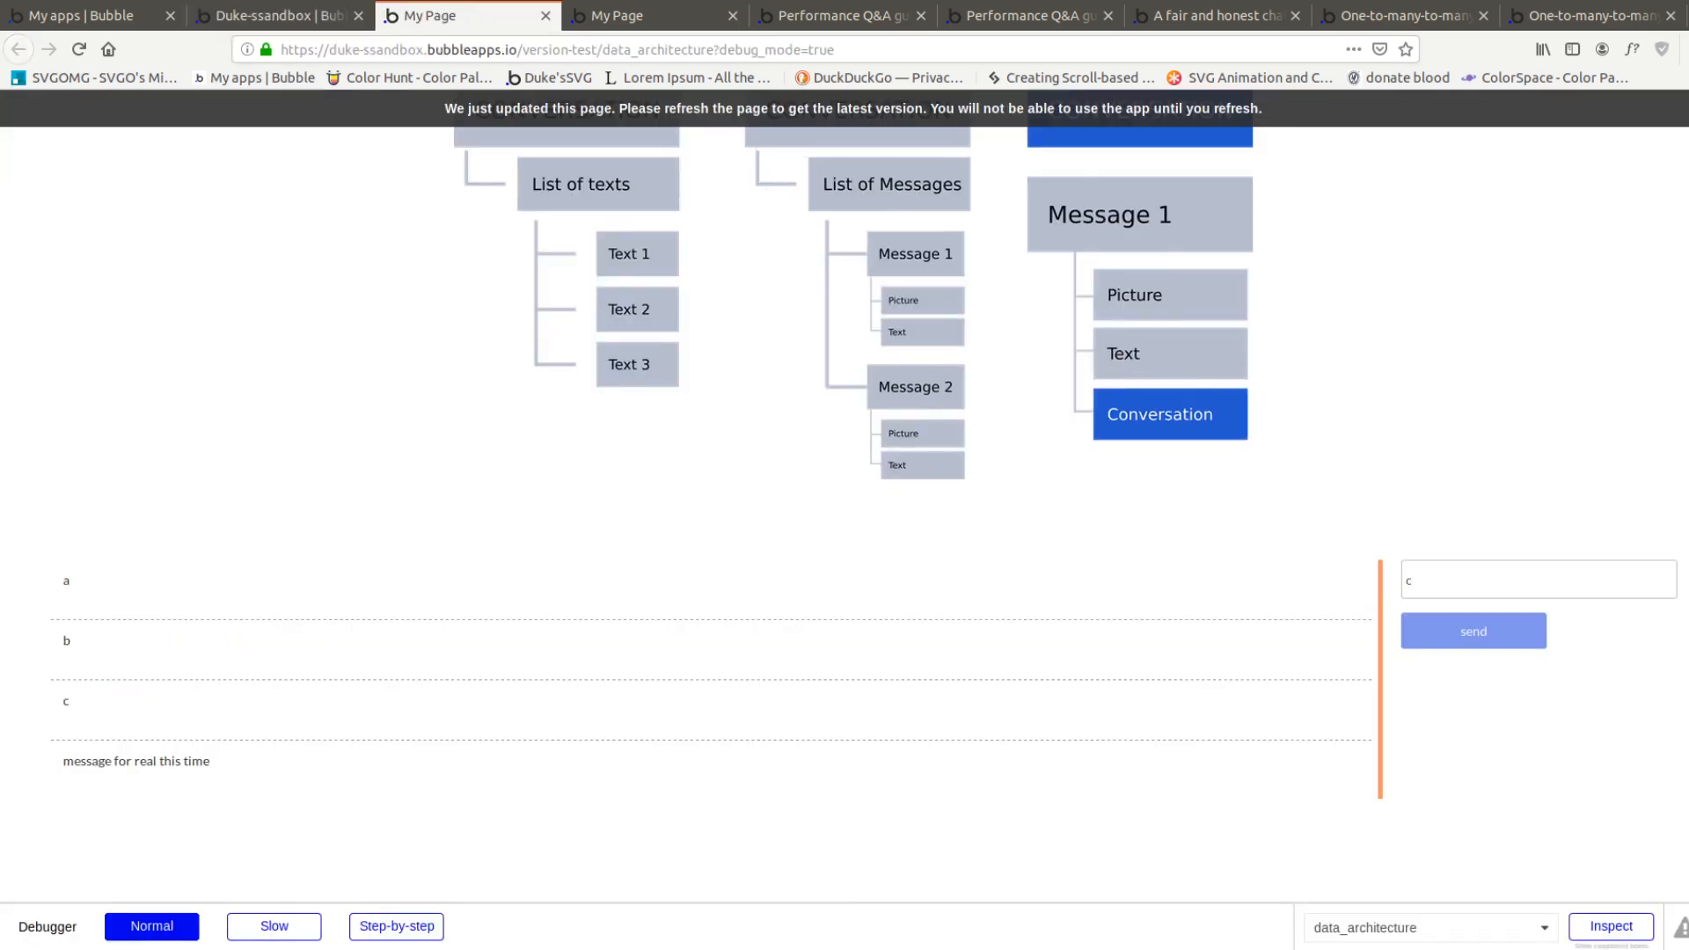
click(282, 16)
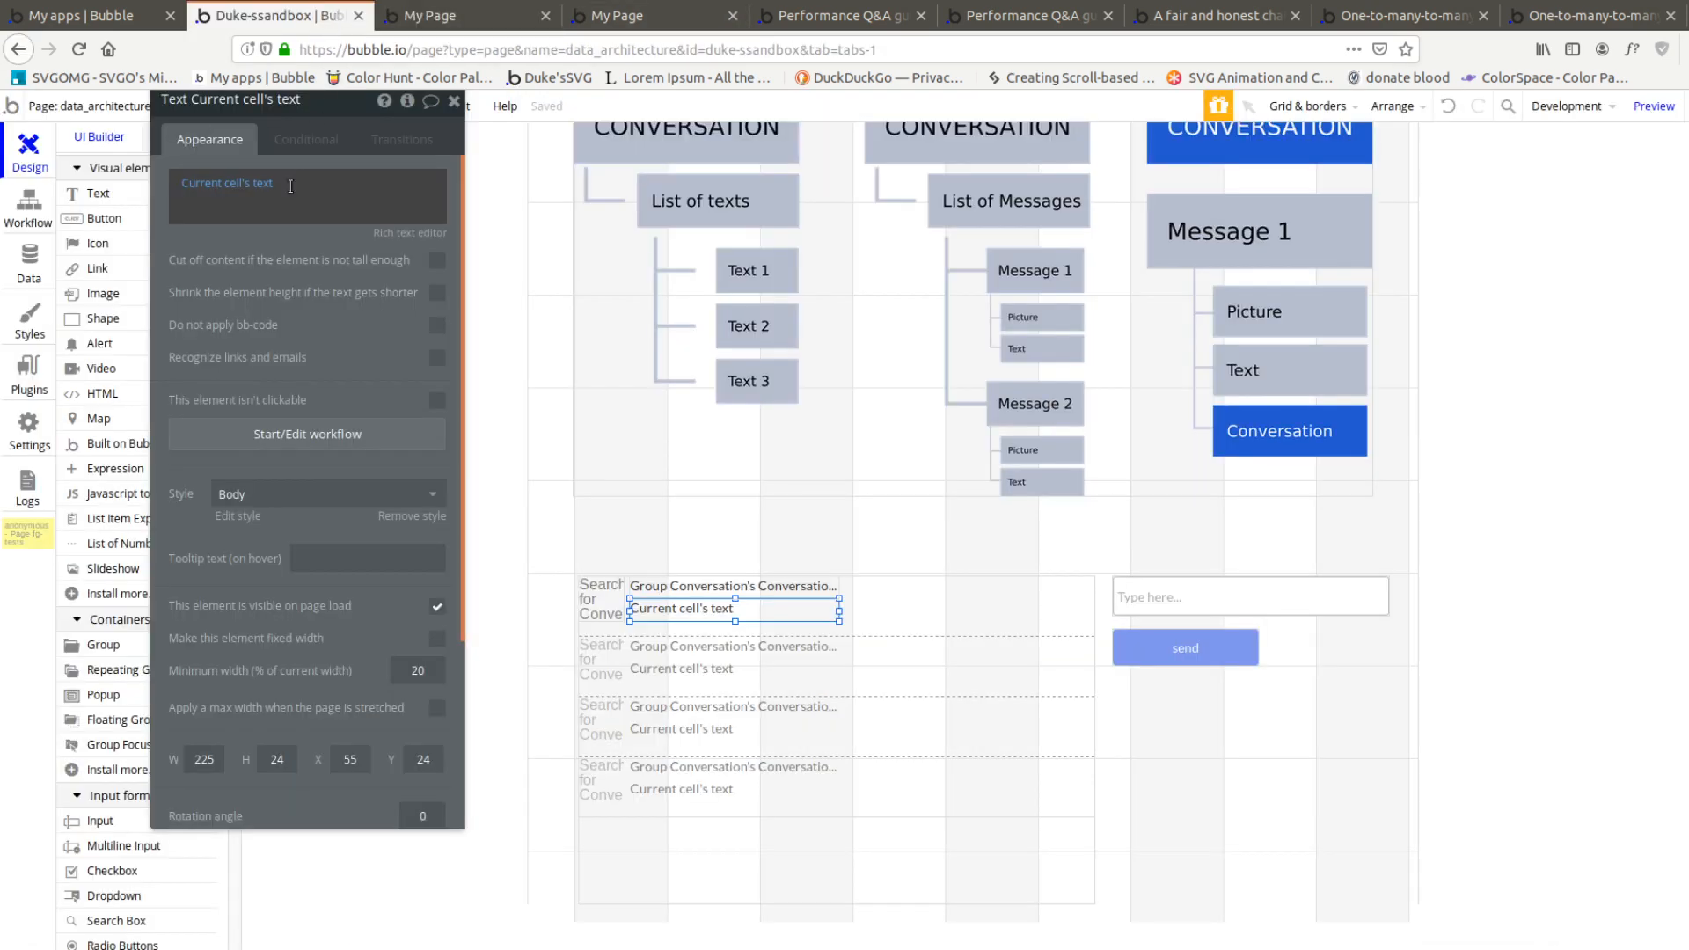
click(35, 207)
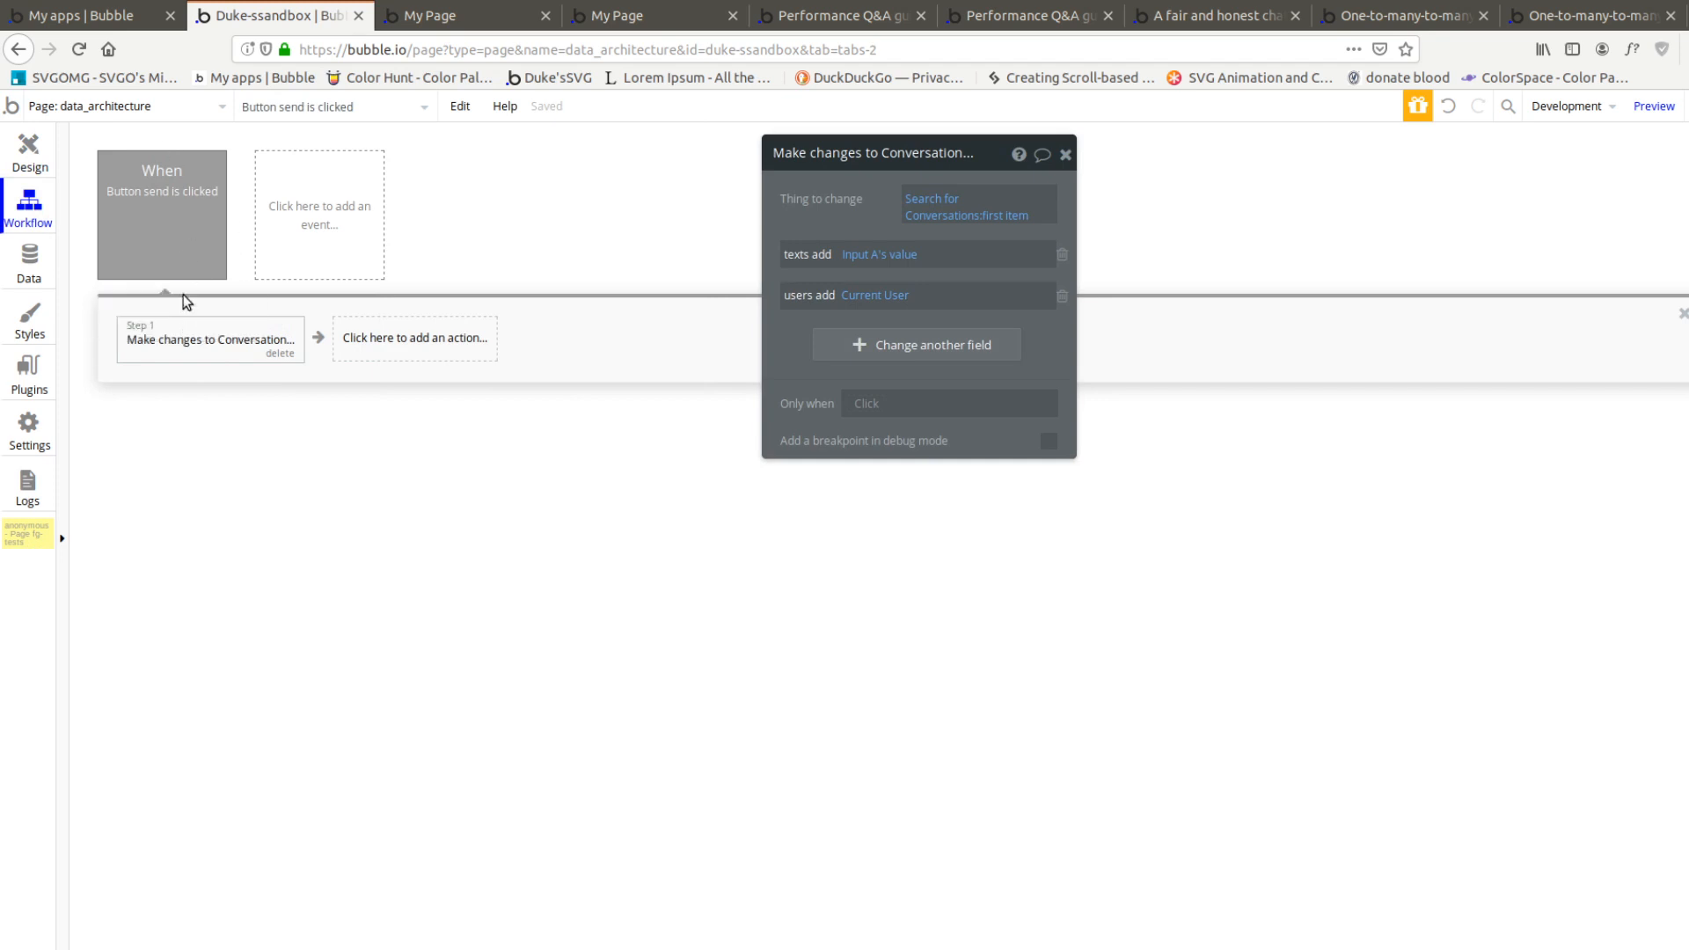
click(181, 260)
click(189, 338)
Delete the texts and users list fields from the Conversation data type
click(31, 264)
click(160, 272)
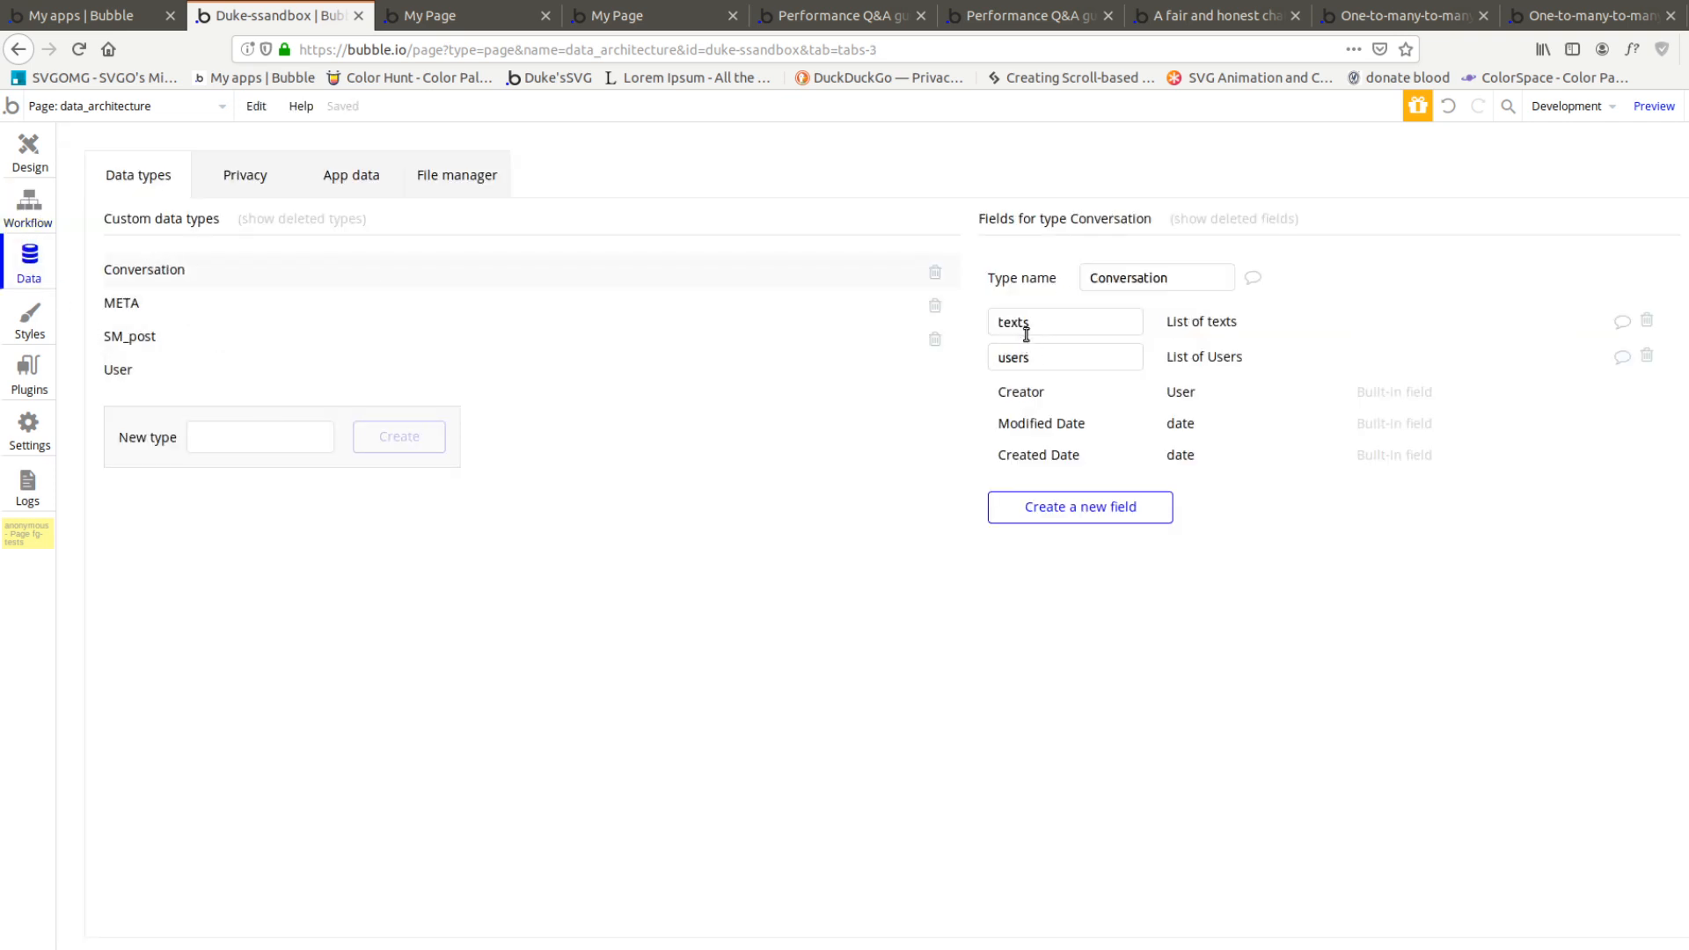
click(1647, 320)
click(1648, 321)
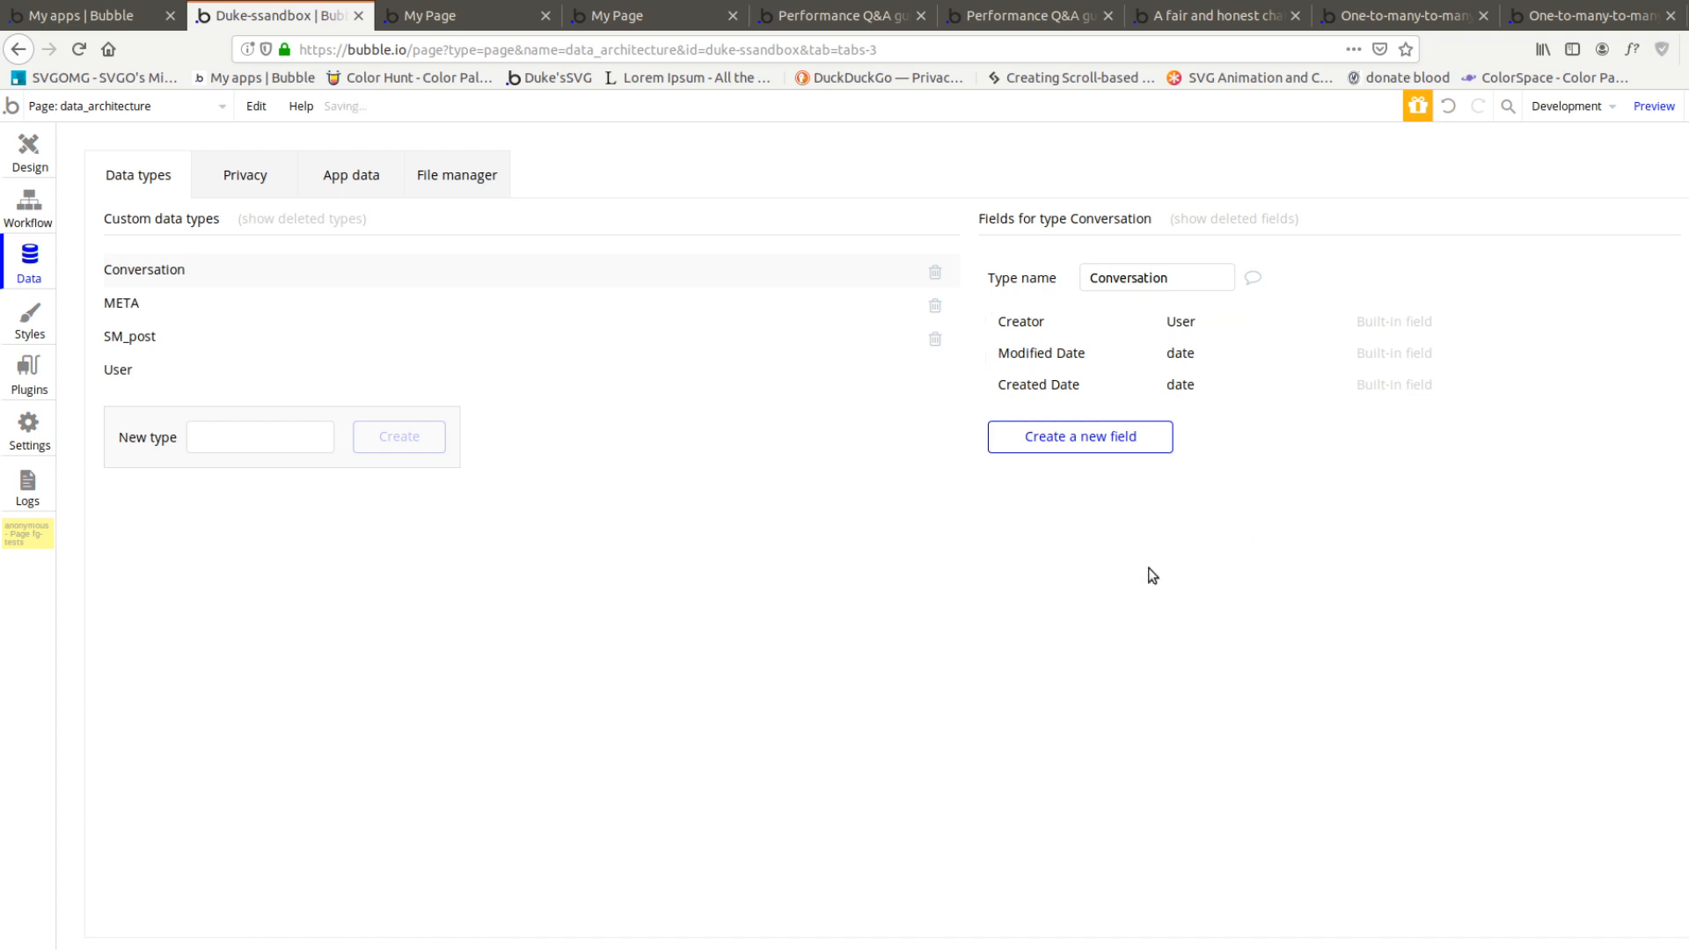
Create a data type named Message and give it a field named text of type text
click(272, 436)
text(Message)
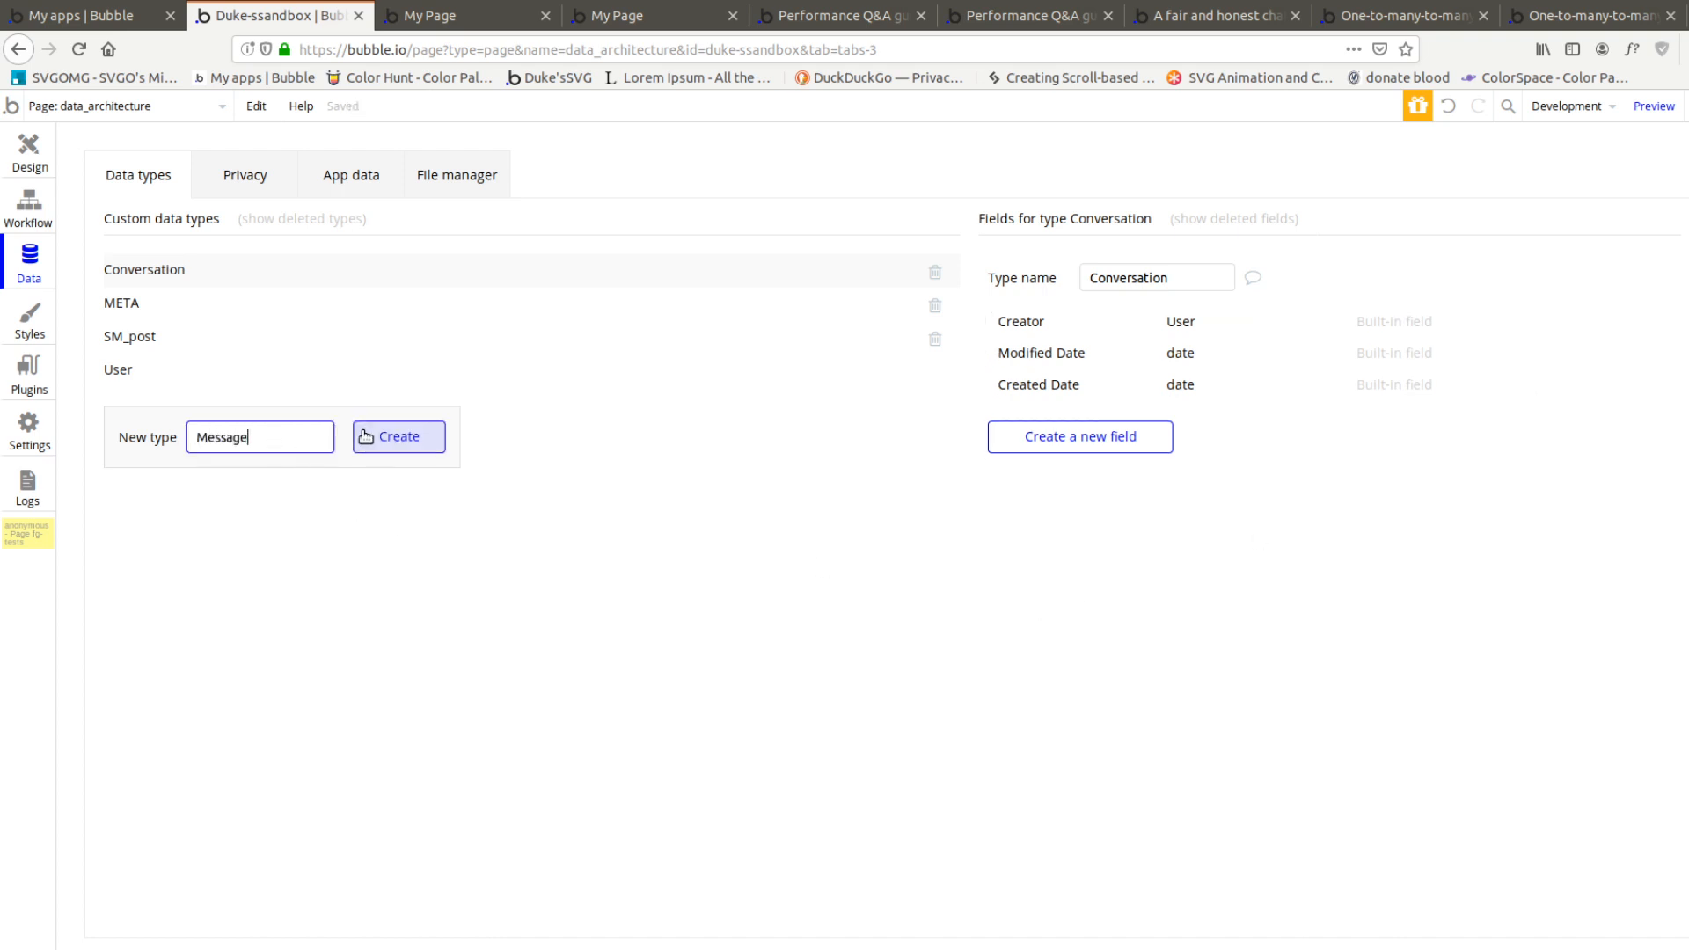
click(365, 437)
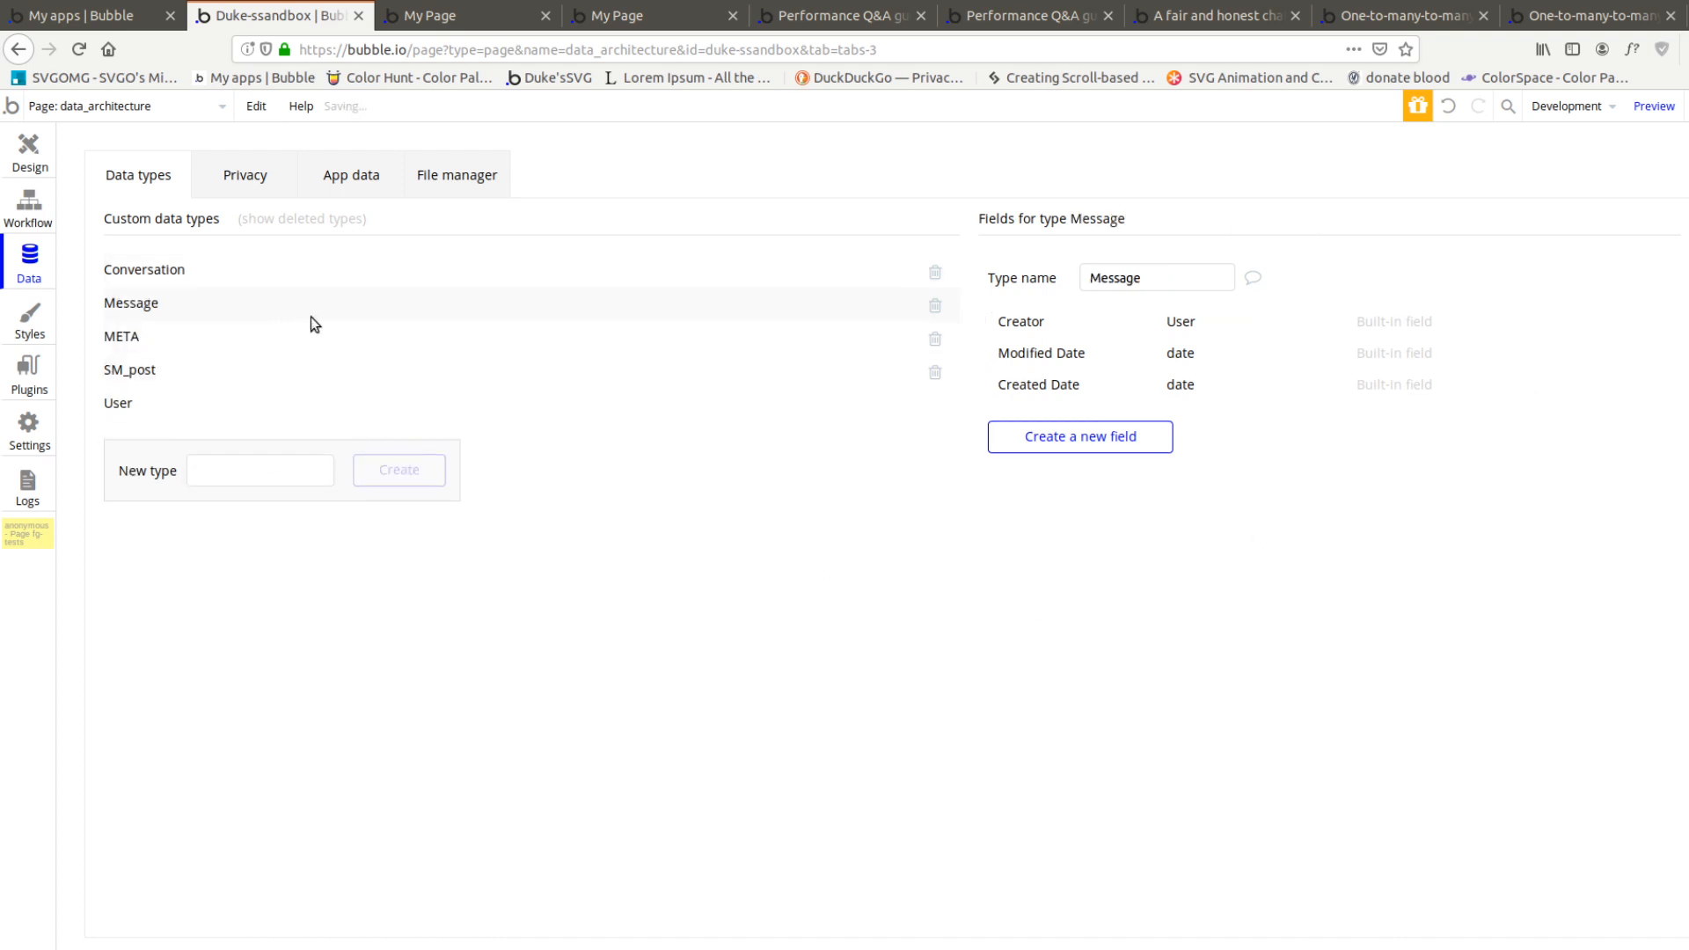
click(1046, 437)
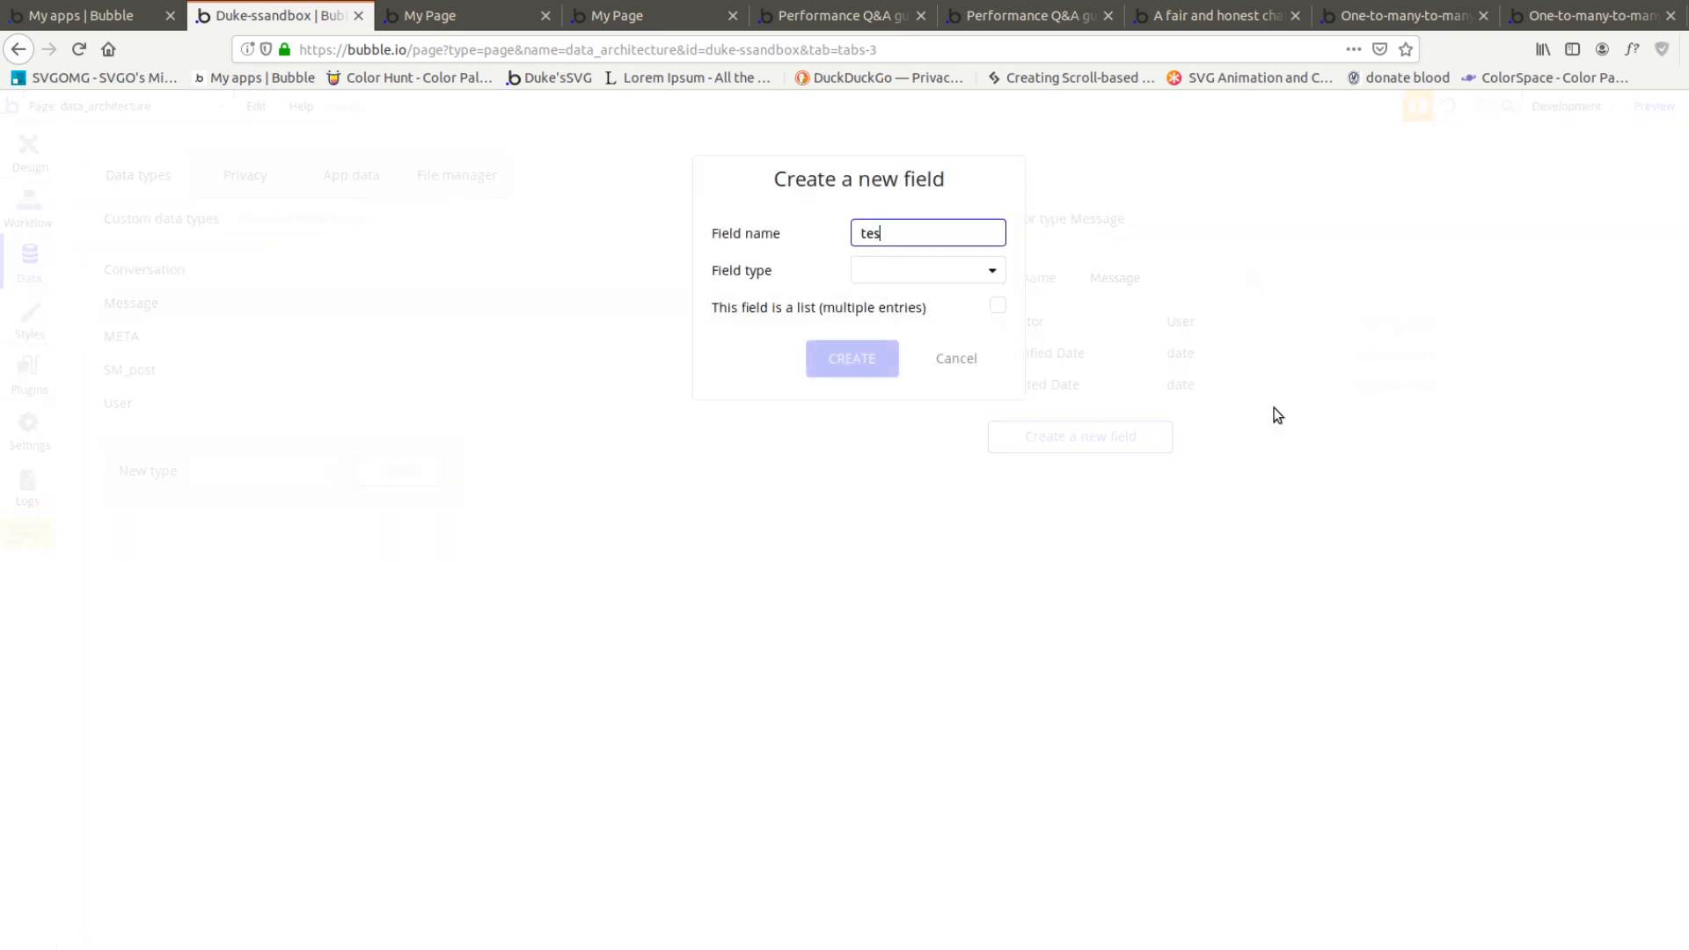
click(875, 283)
click(880, 299)
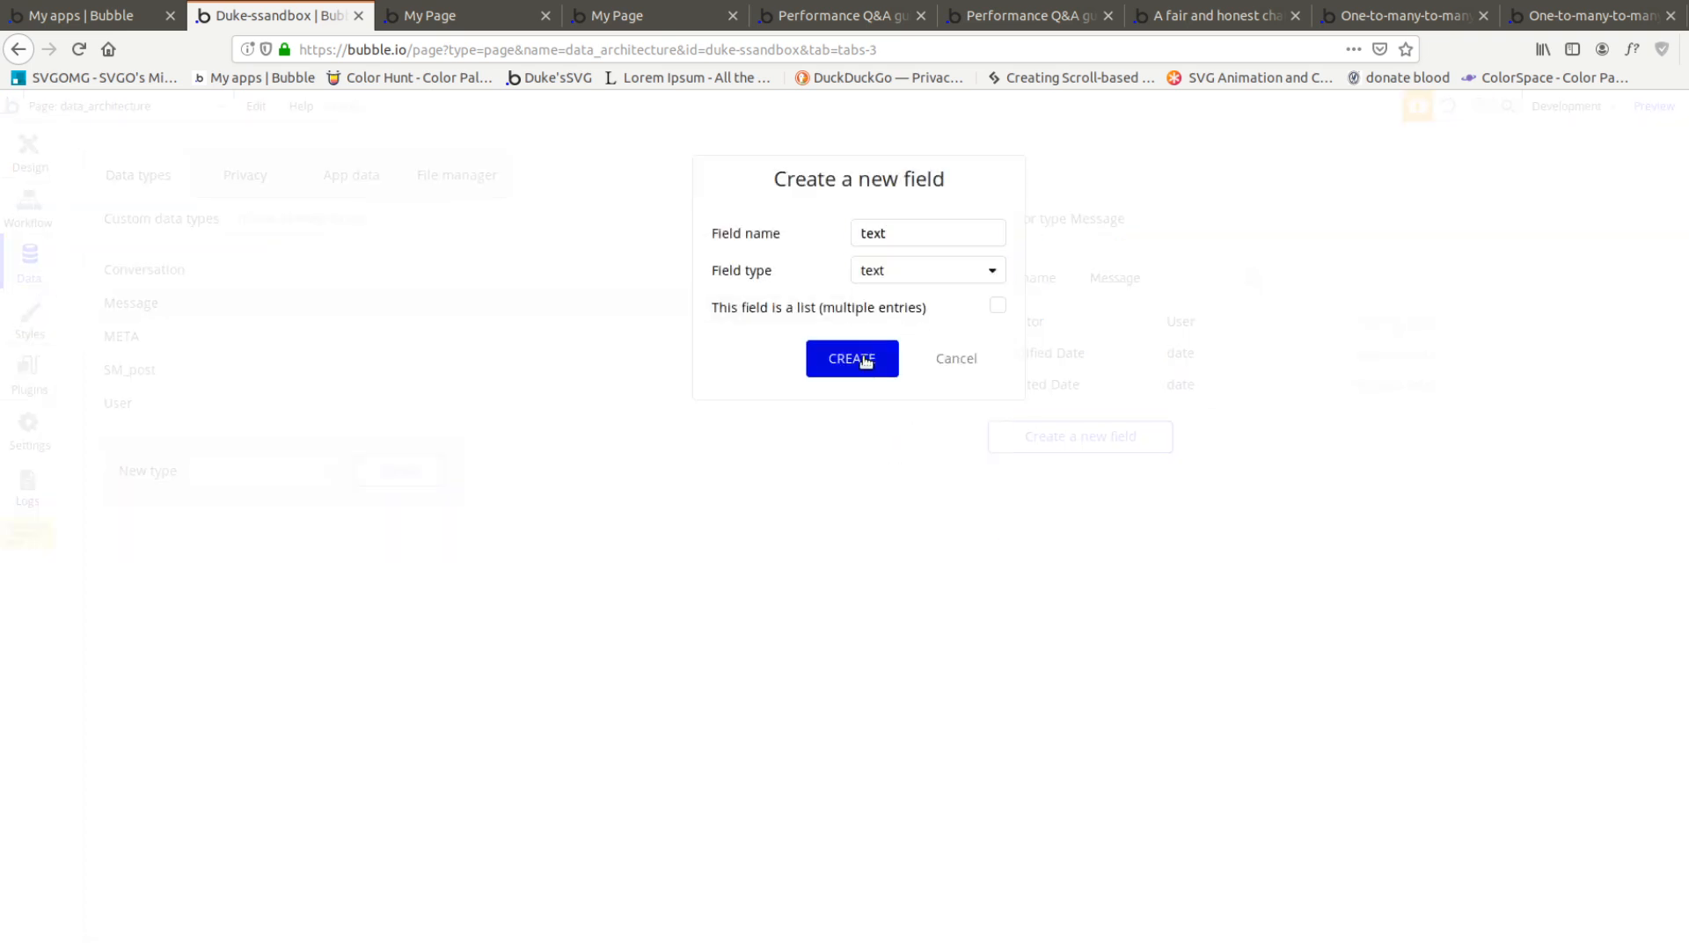
click(853, 358)
Add a field named user of type User to the Message data type
click(1073, 466)
text(user)
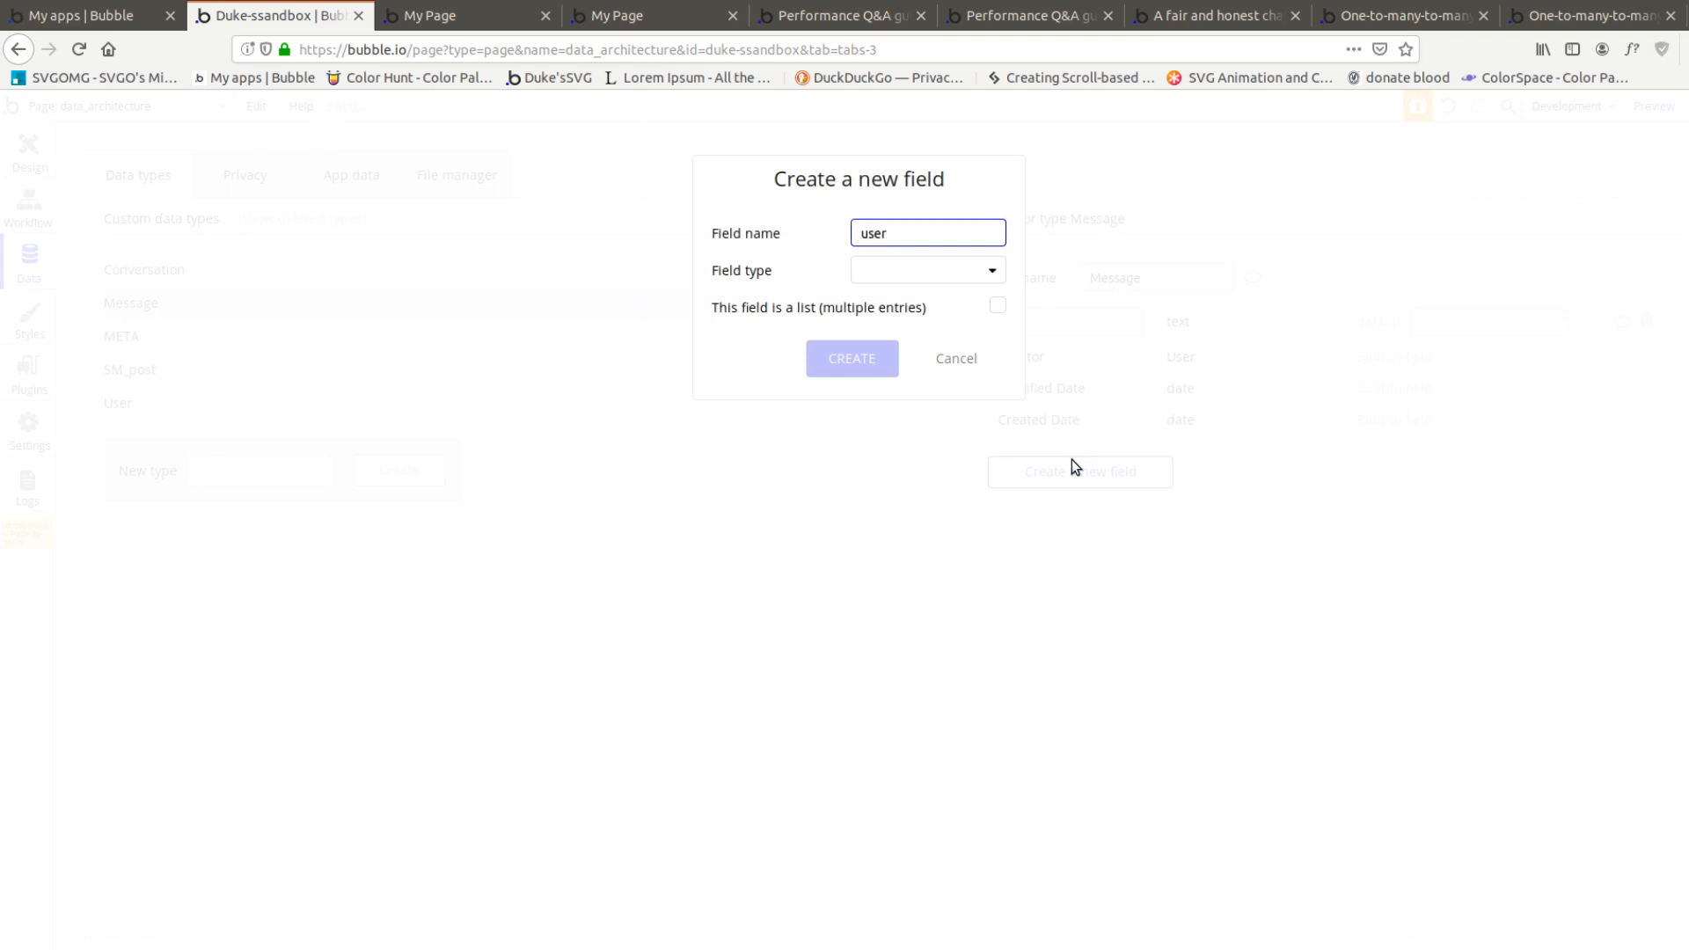
click(967, 282)
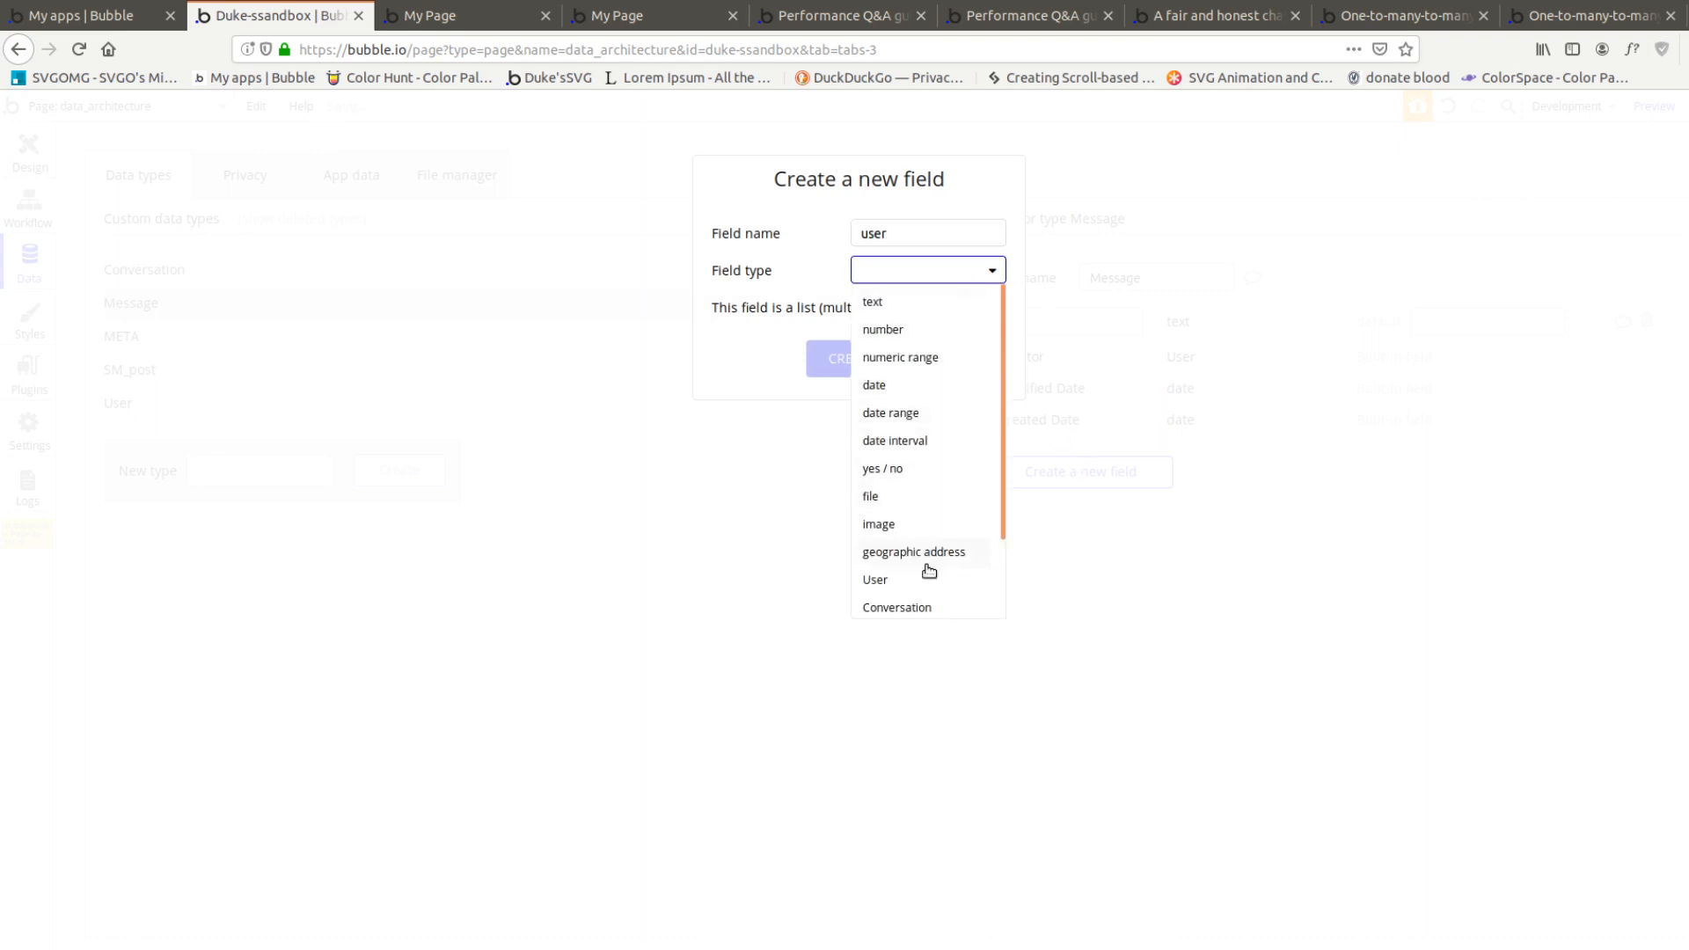
click(893, 581)
click(852, 364)
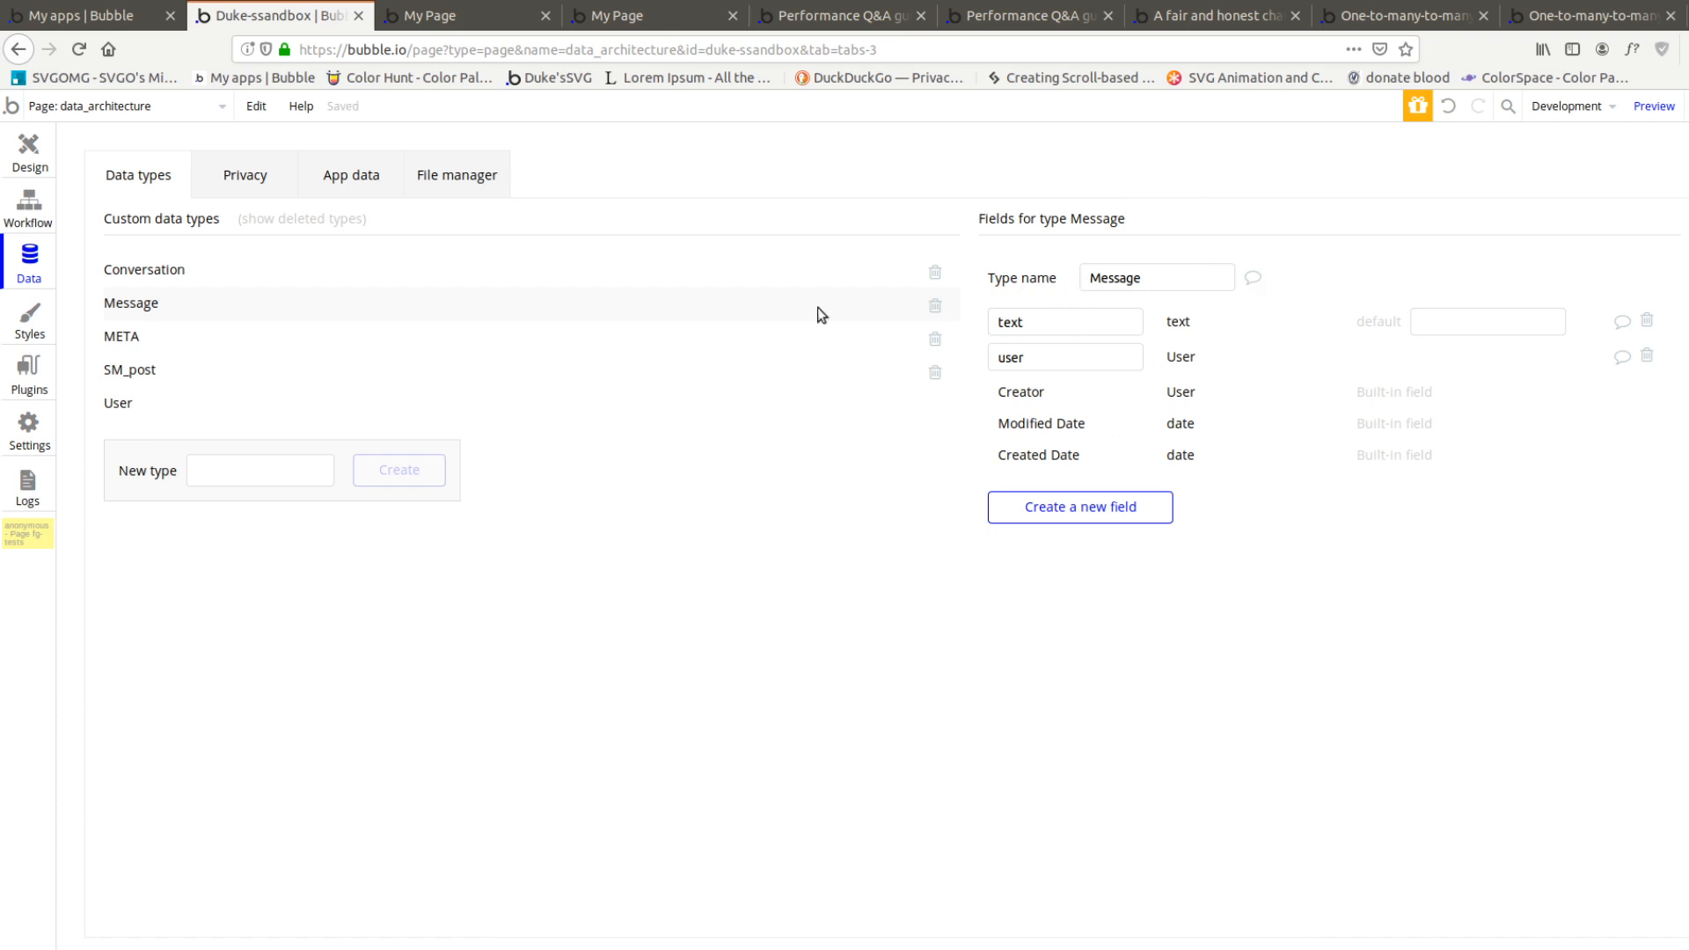
Add a field named messages to the Conversation data type as a list of Message entries
click(207, 273)
click(1037, 433)
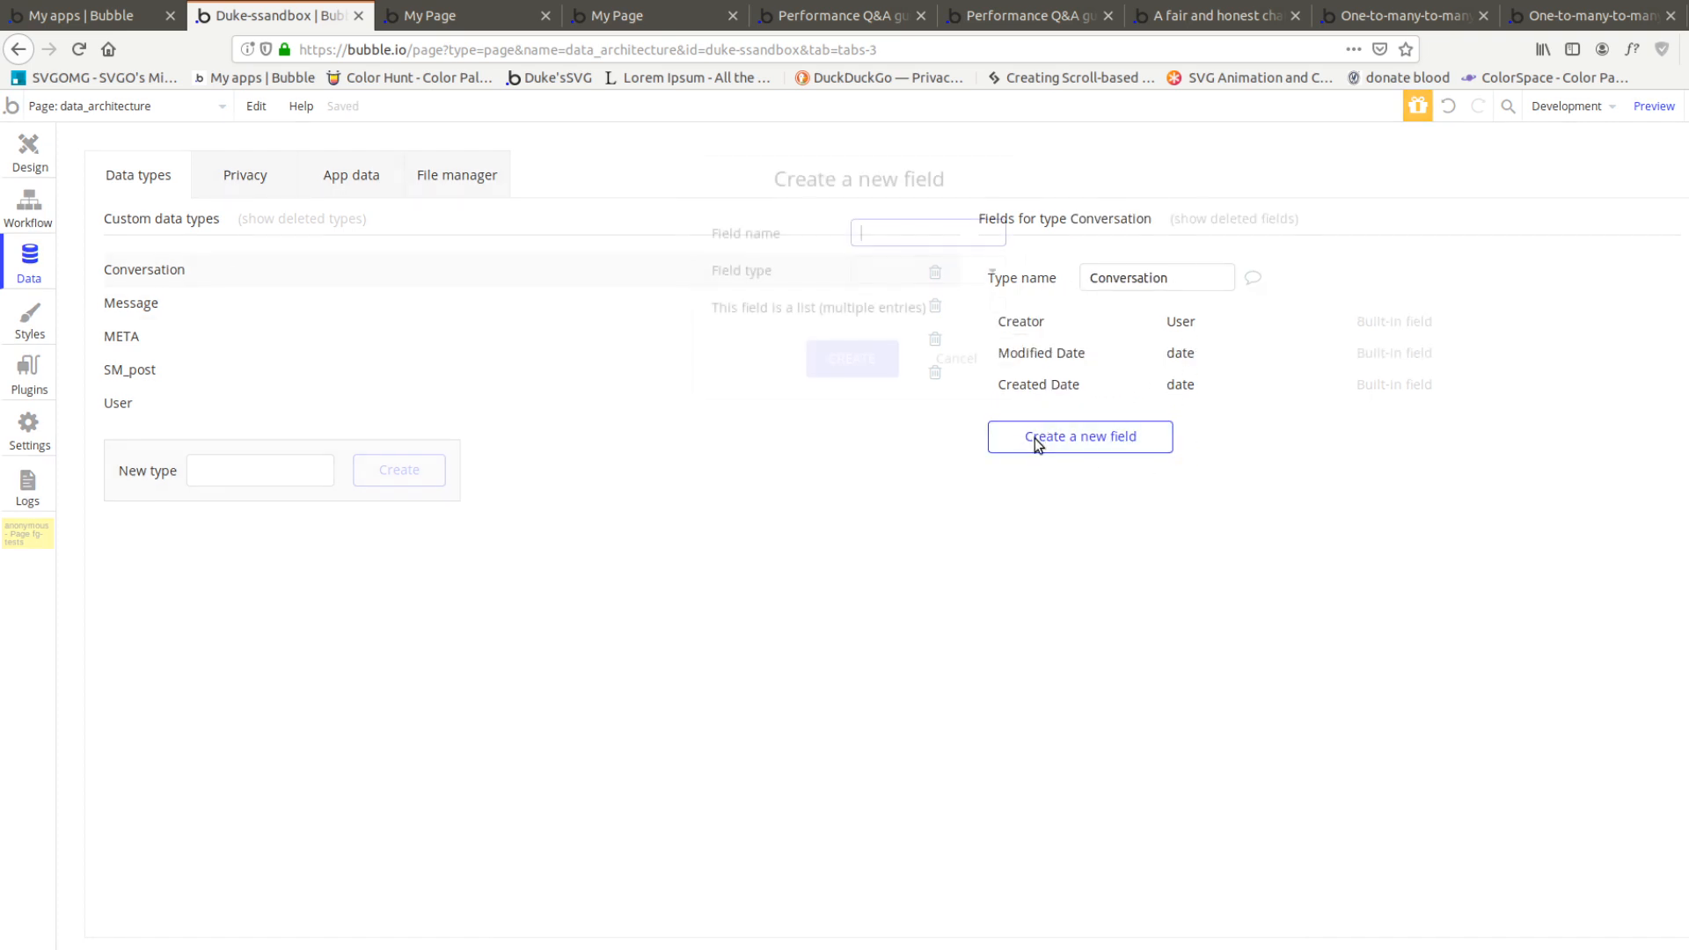
text(messages)
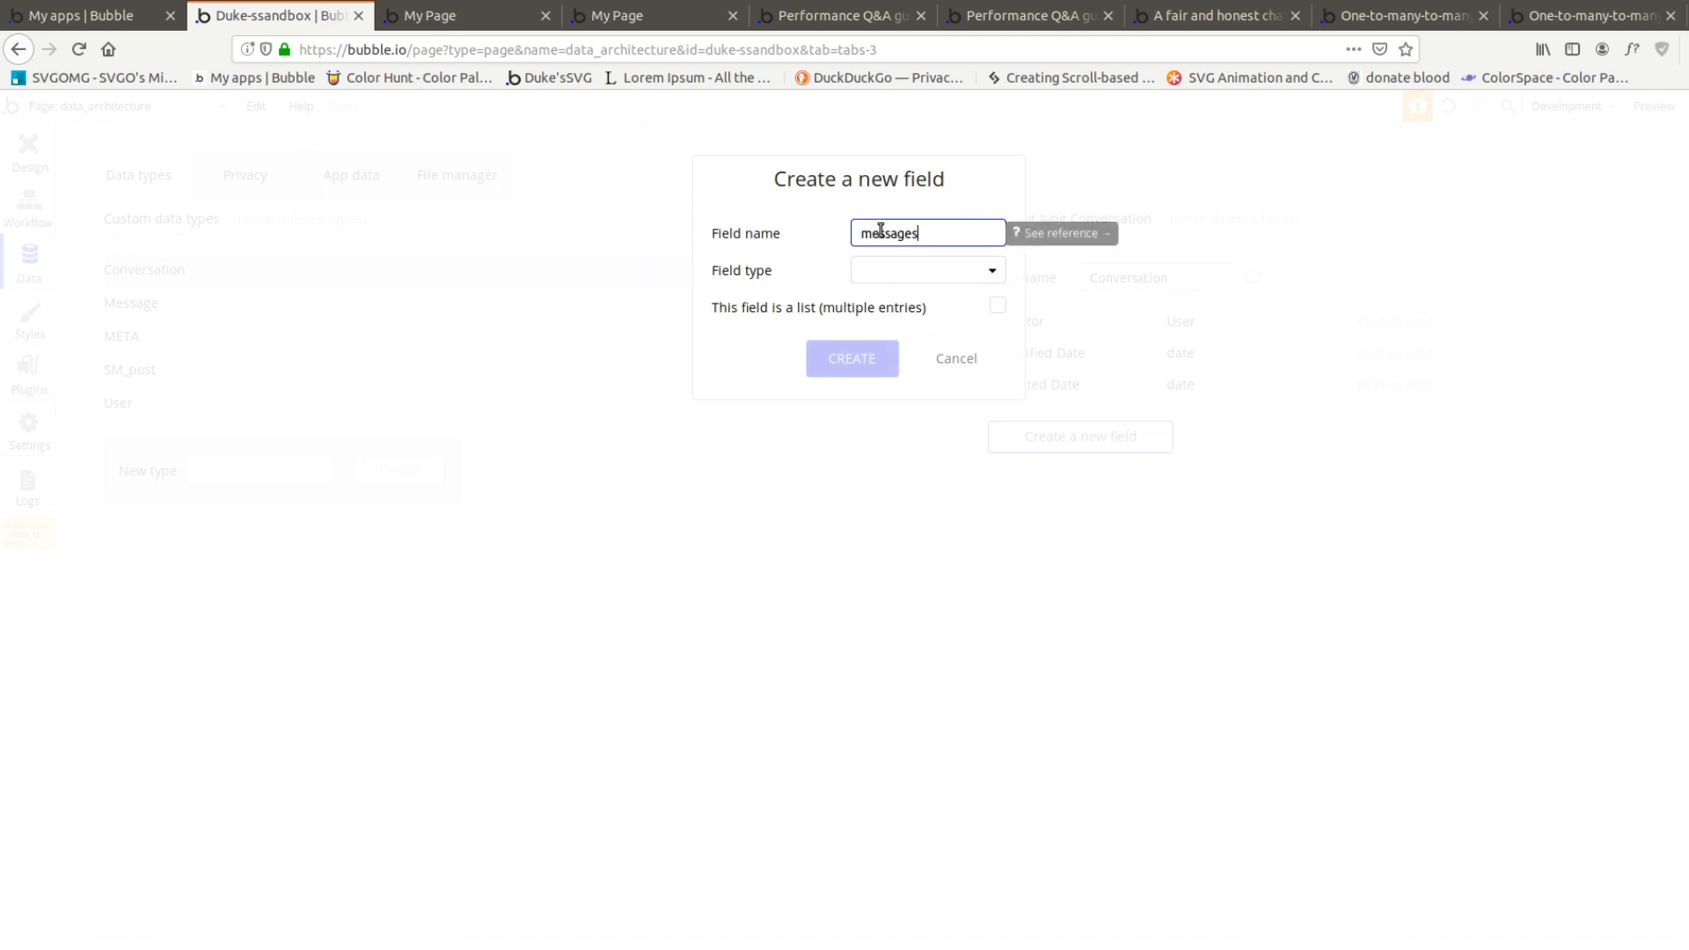
click(919, 273)
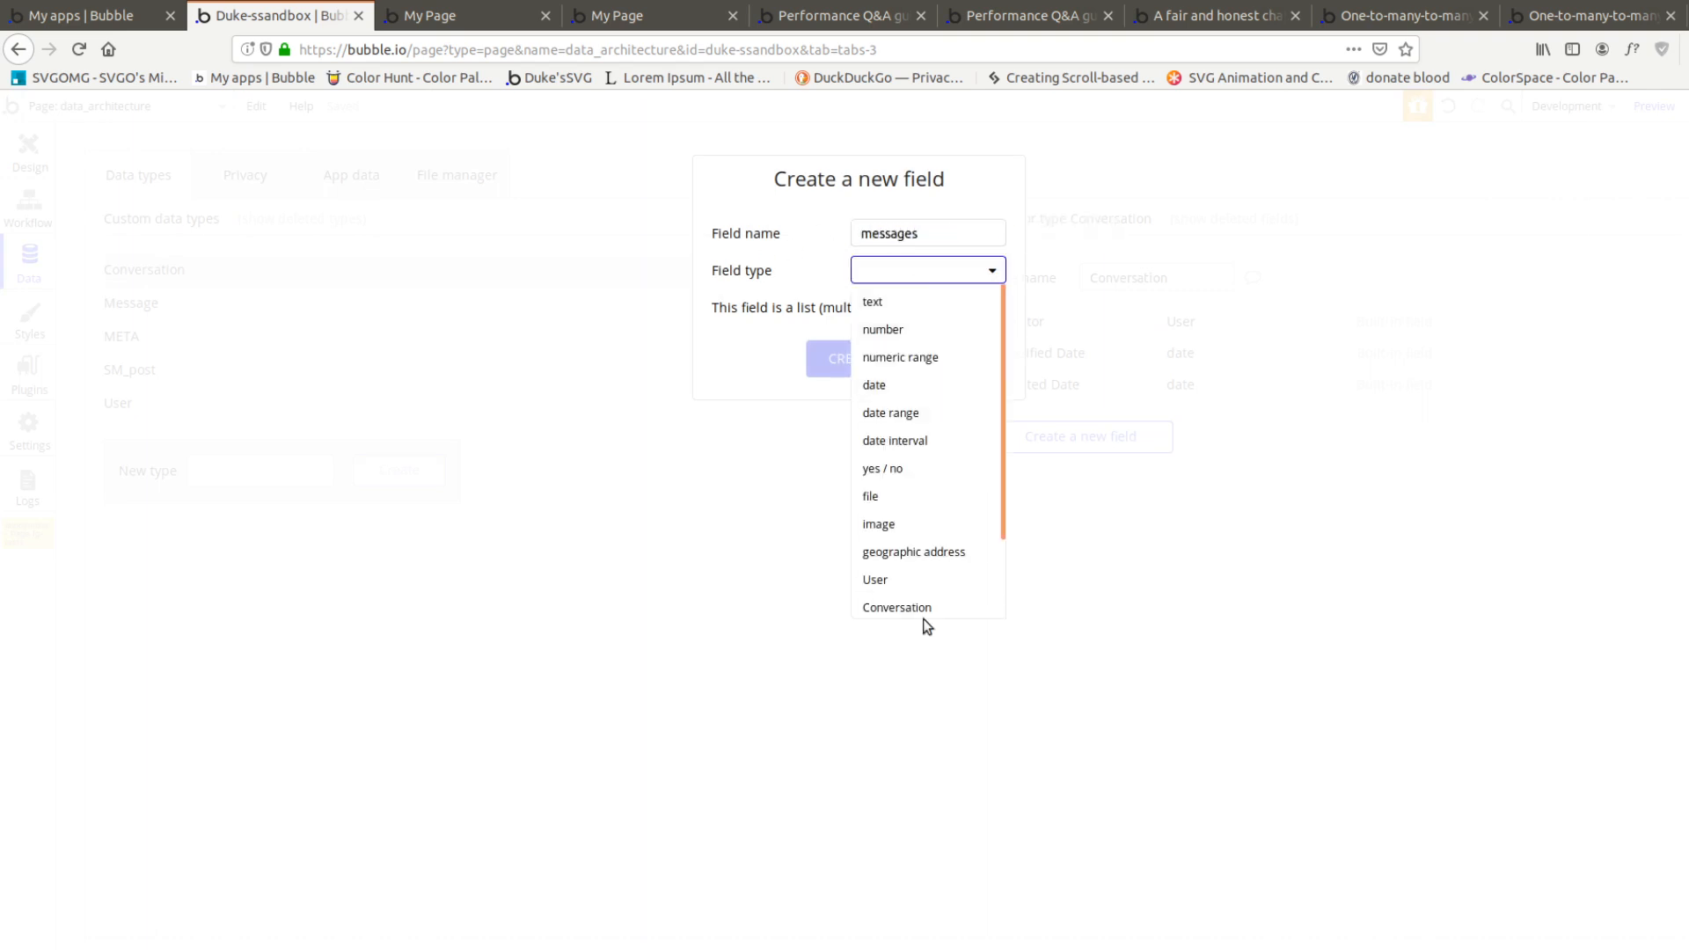
scroll(924, 568, down, 1)
click(904, 551)
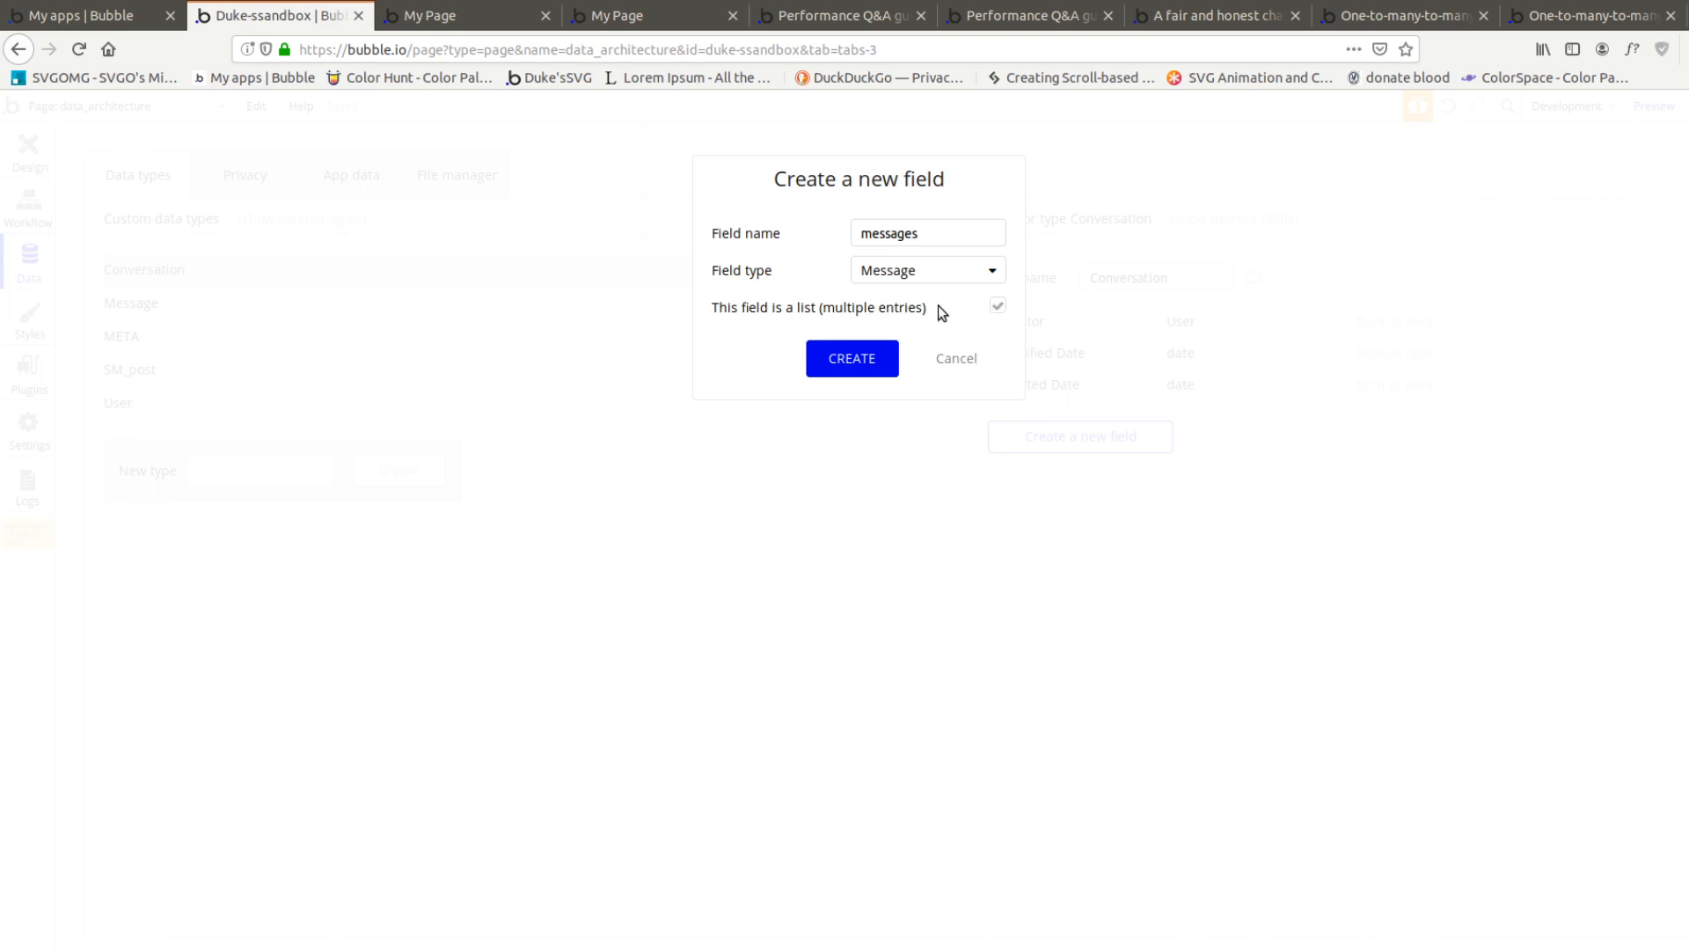
click(848, 356)
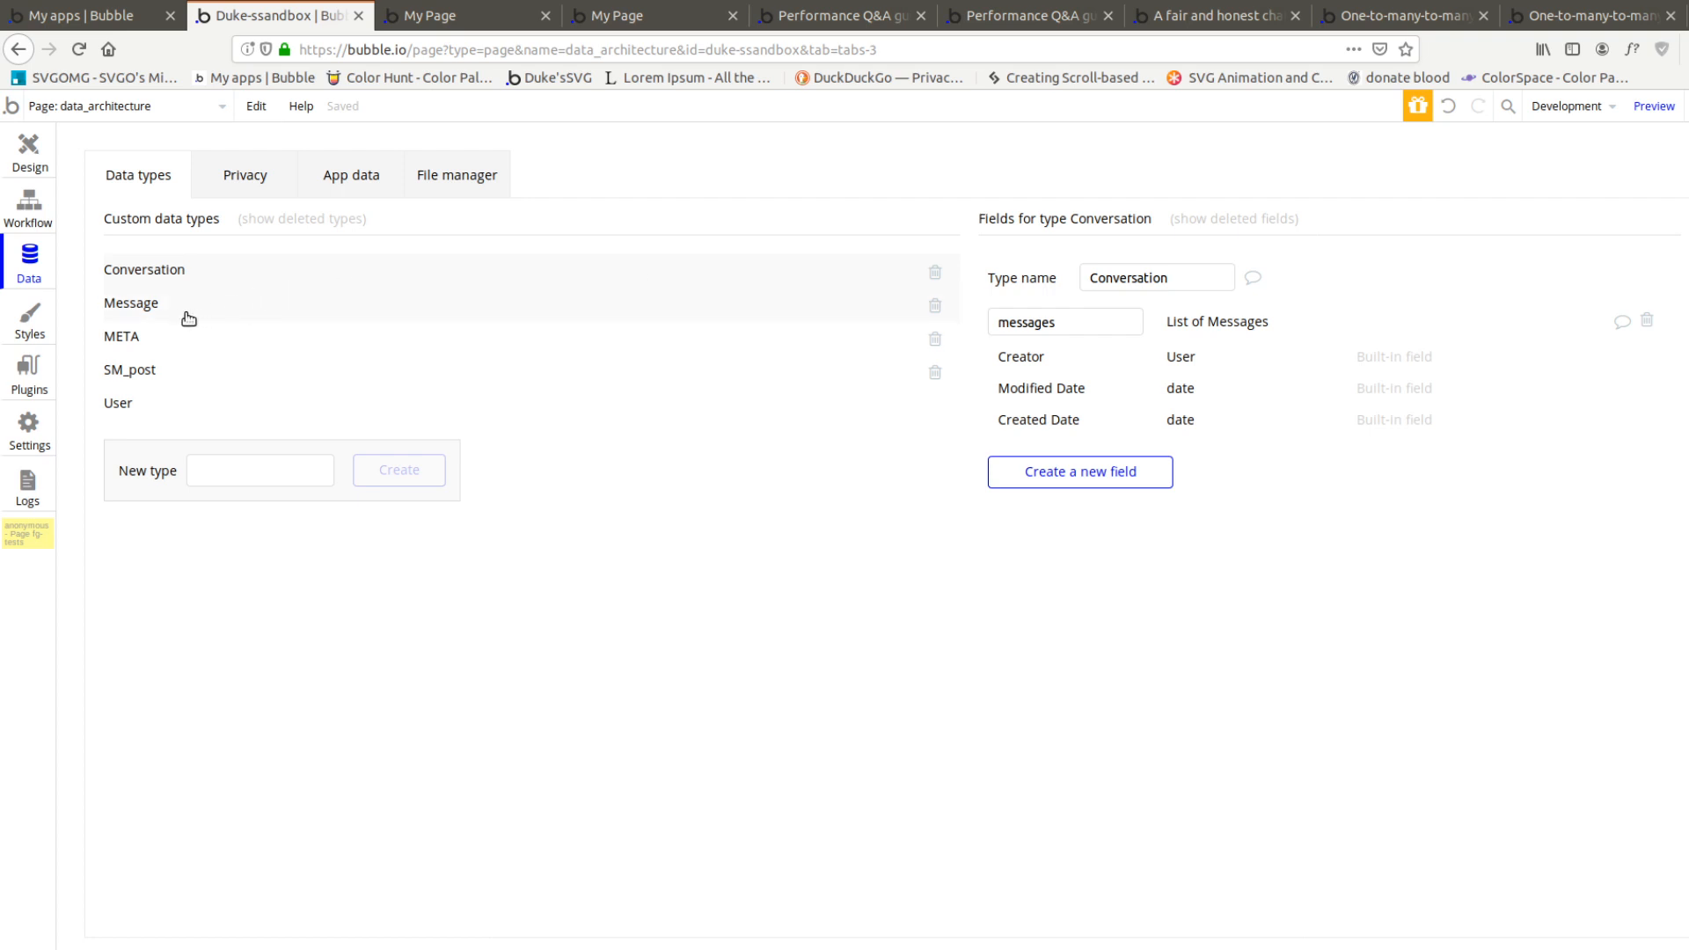
Compare the Message fields with the method 2 diagram and inspect the existing Conversation entry's Messages field without saving
click(134, 308)
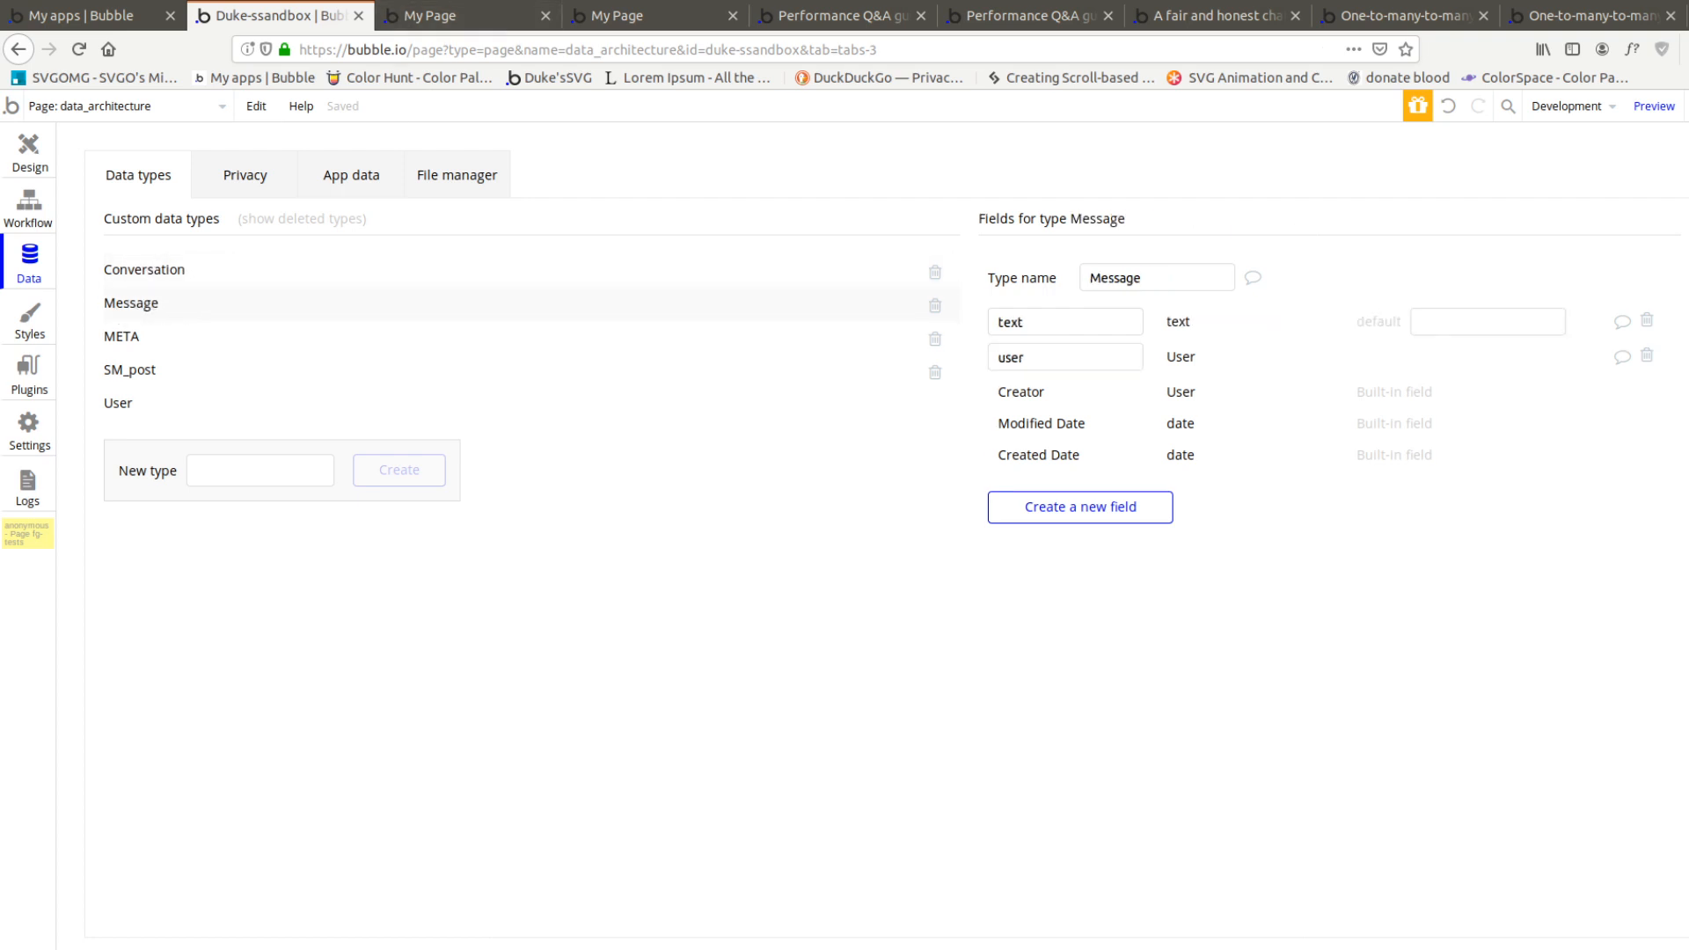
click(489, 16)
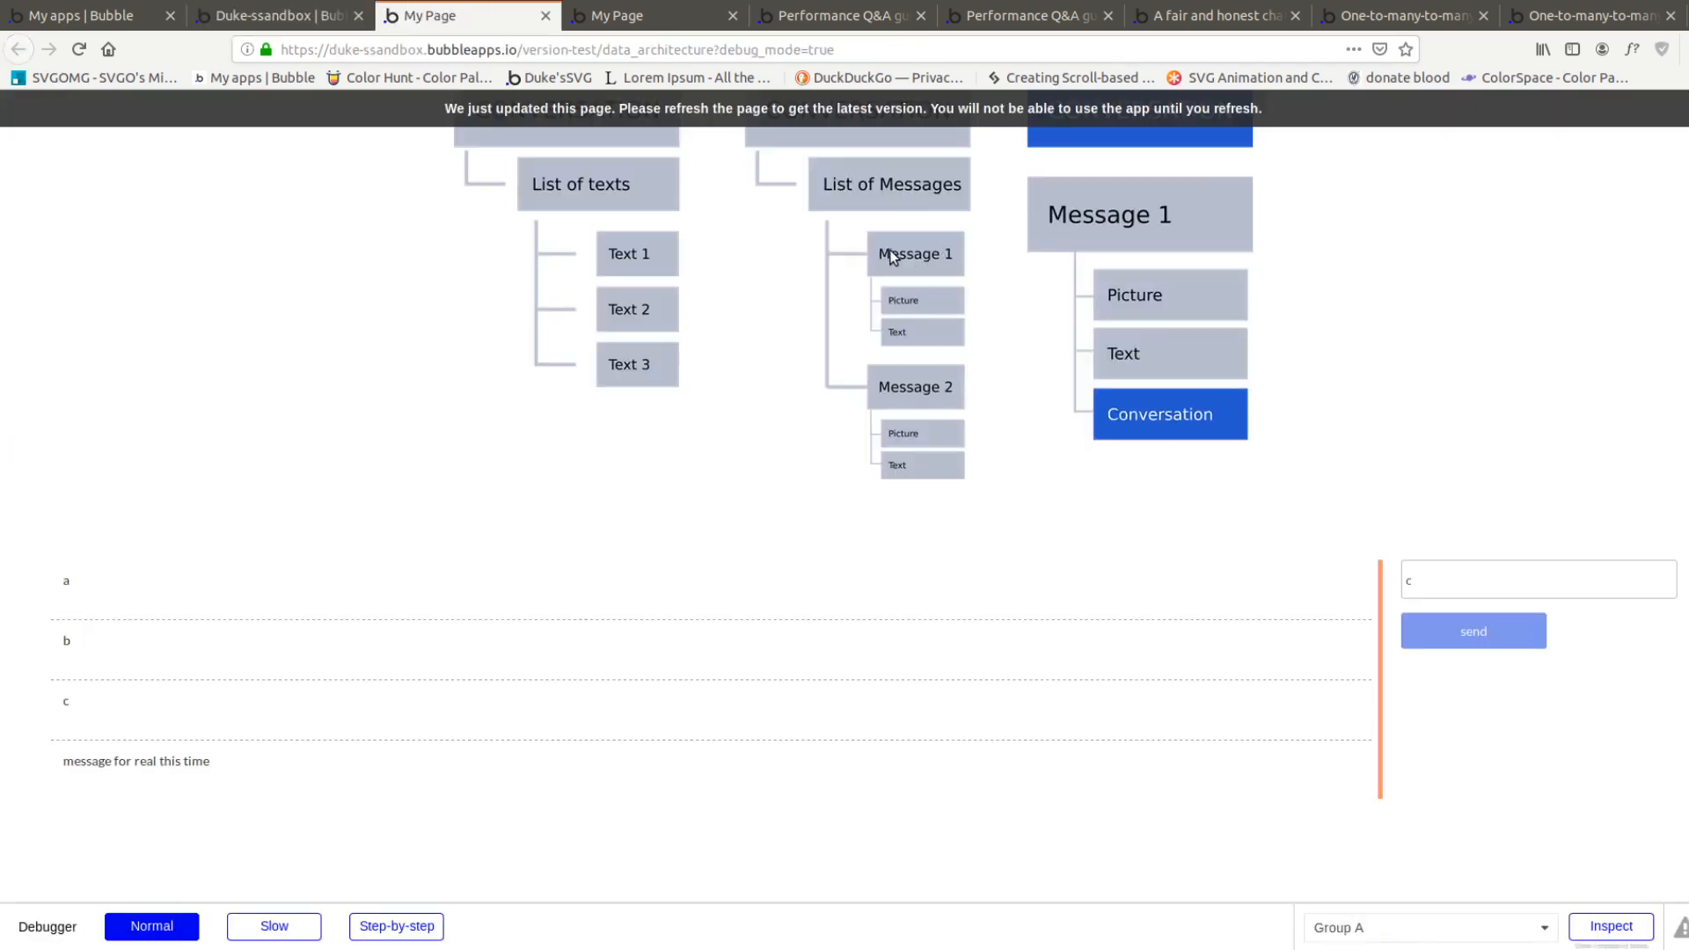
scroll(828, 213, up, 2)
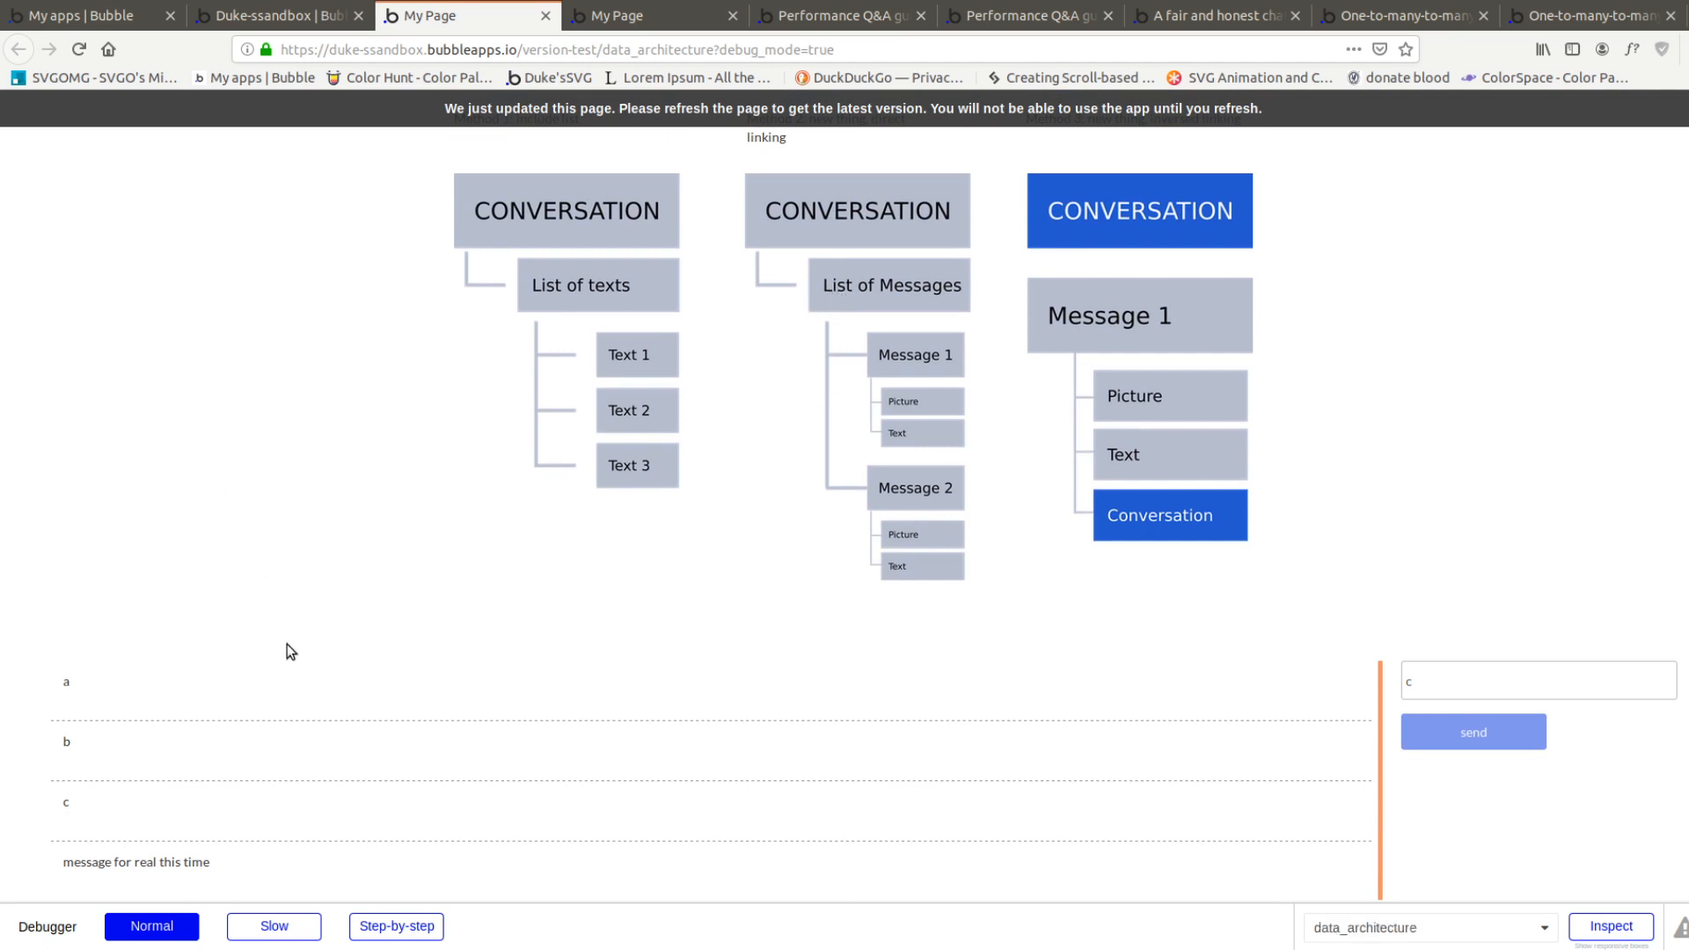
click(295, 16)
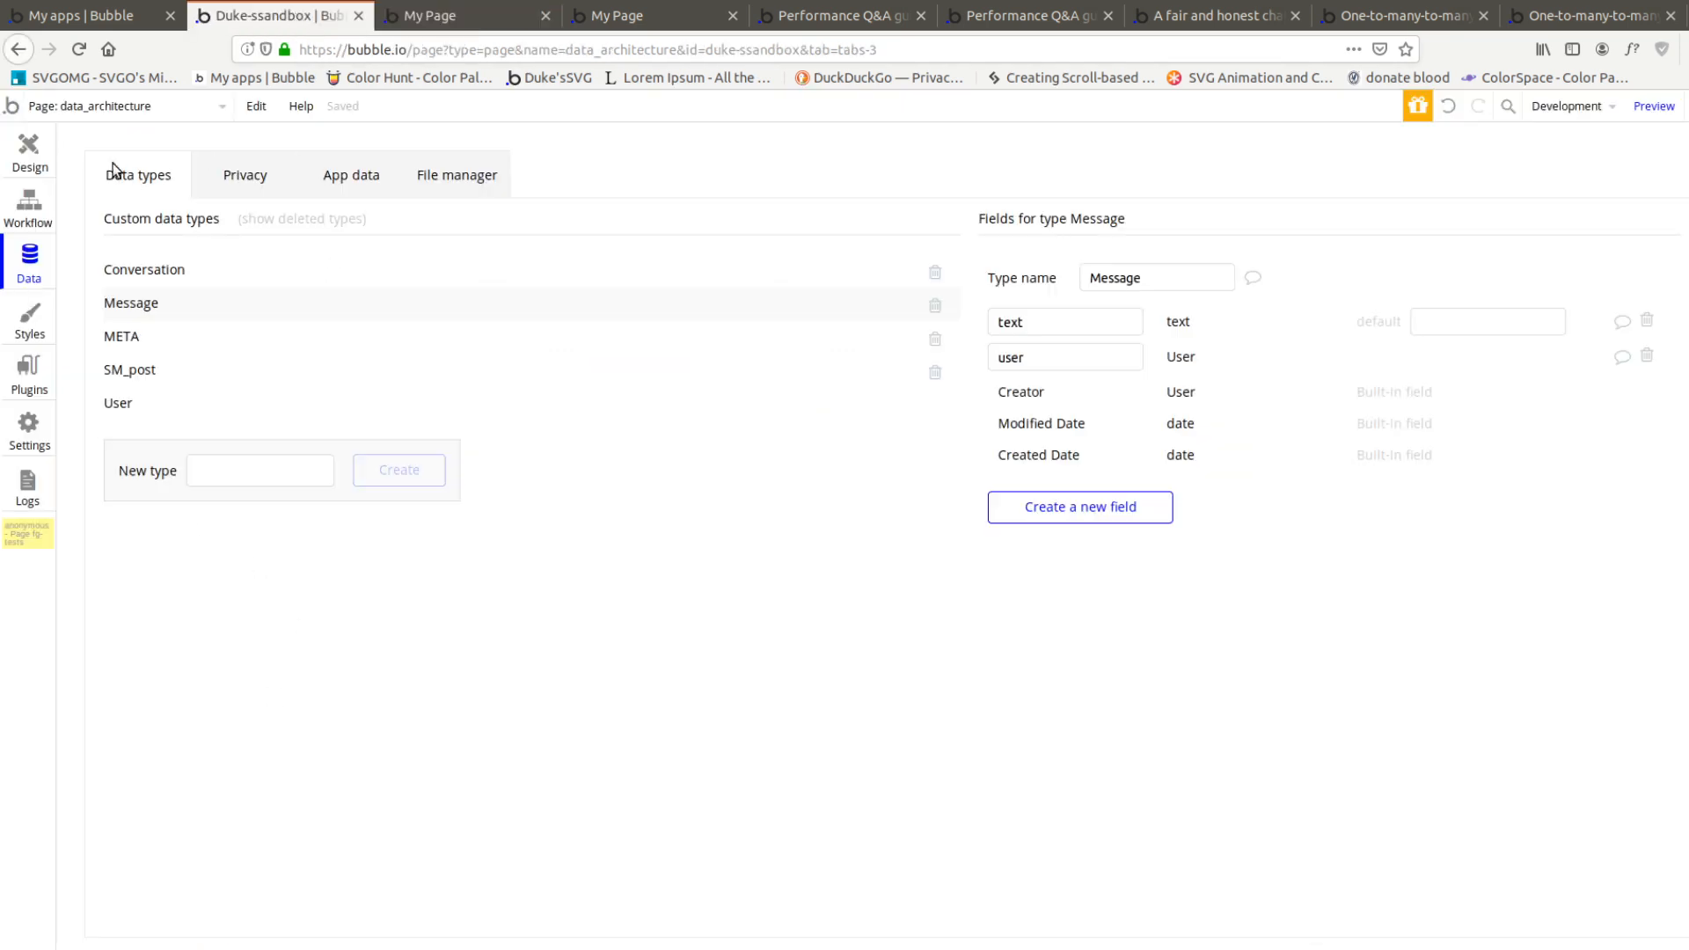
click(356, 171)
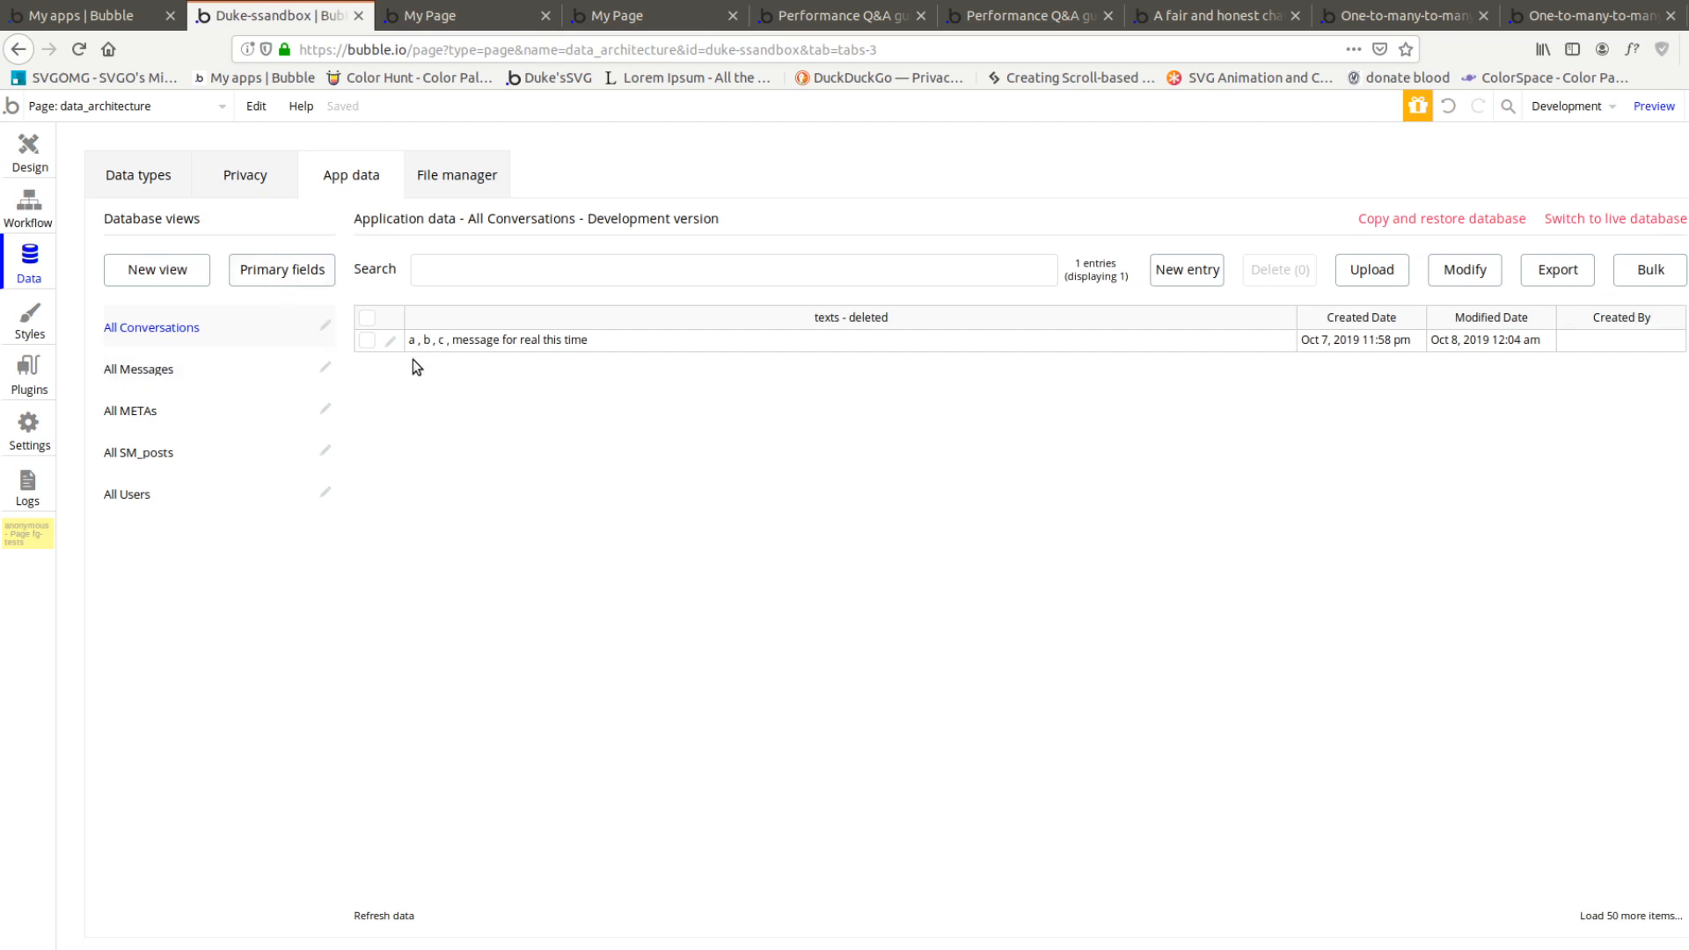
click(389, 344)
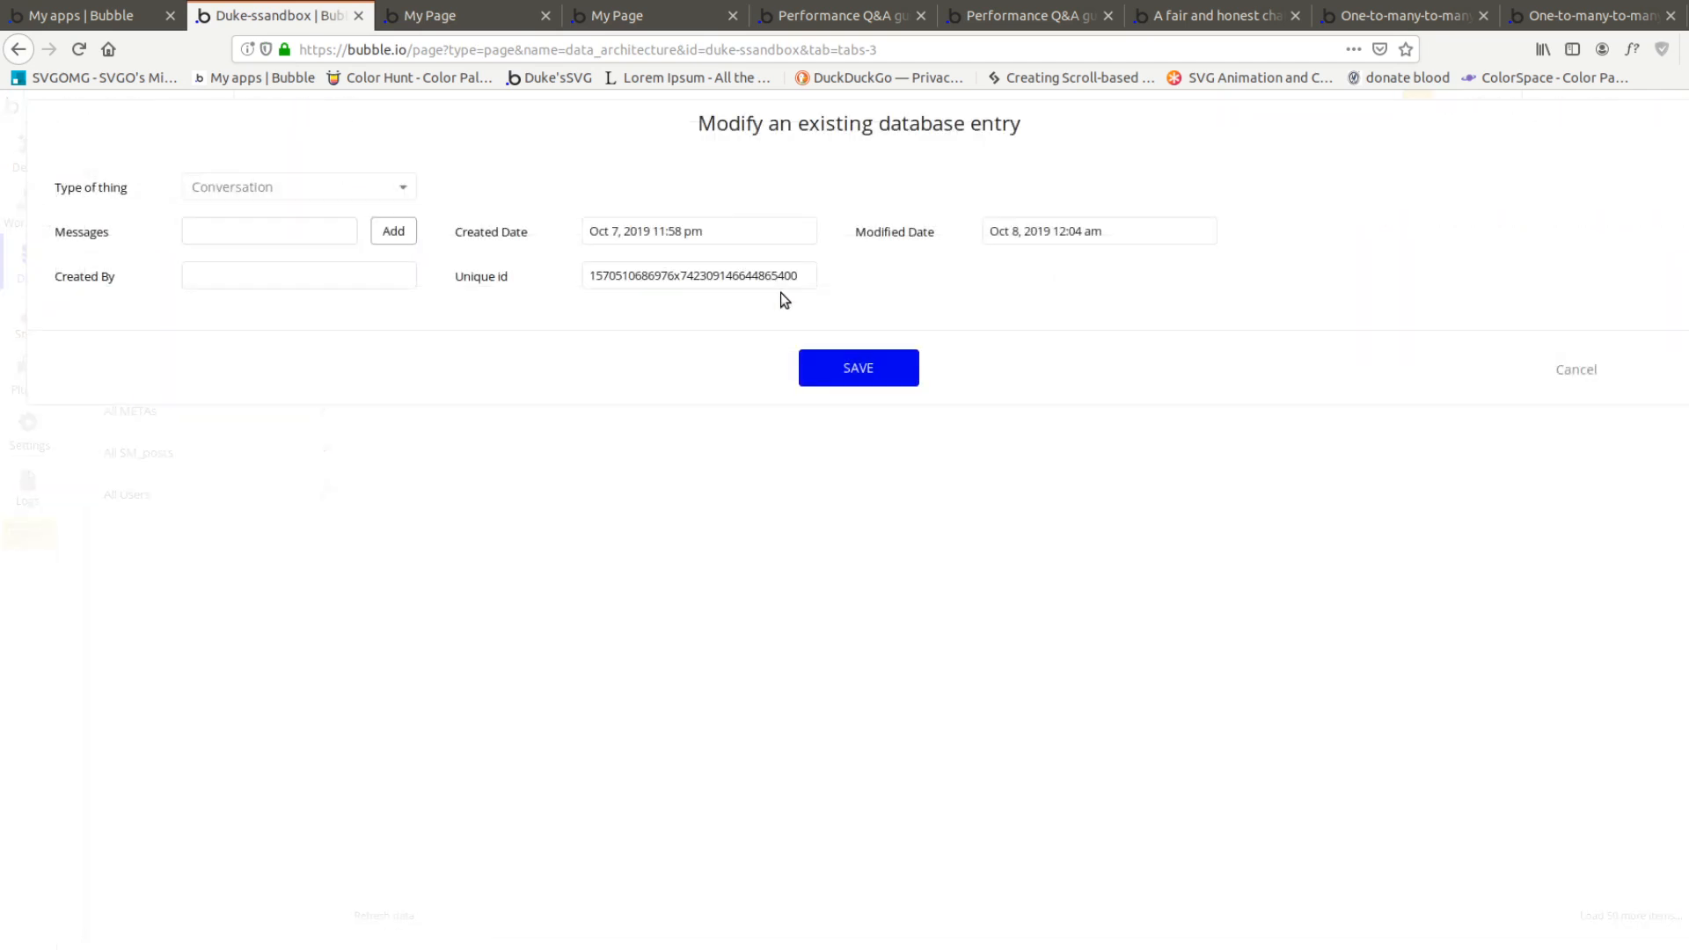
click(189, 233)
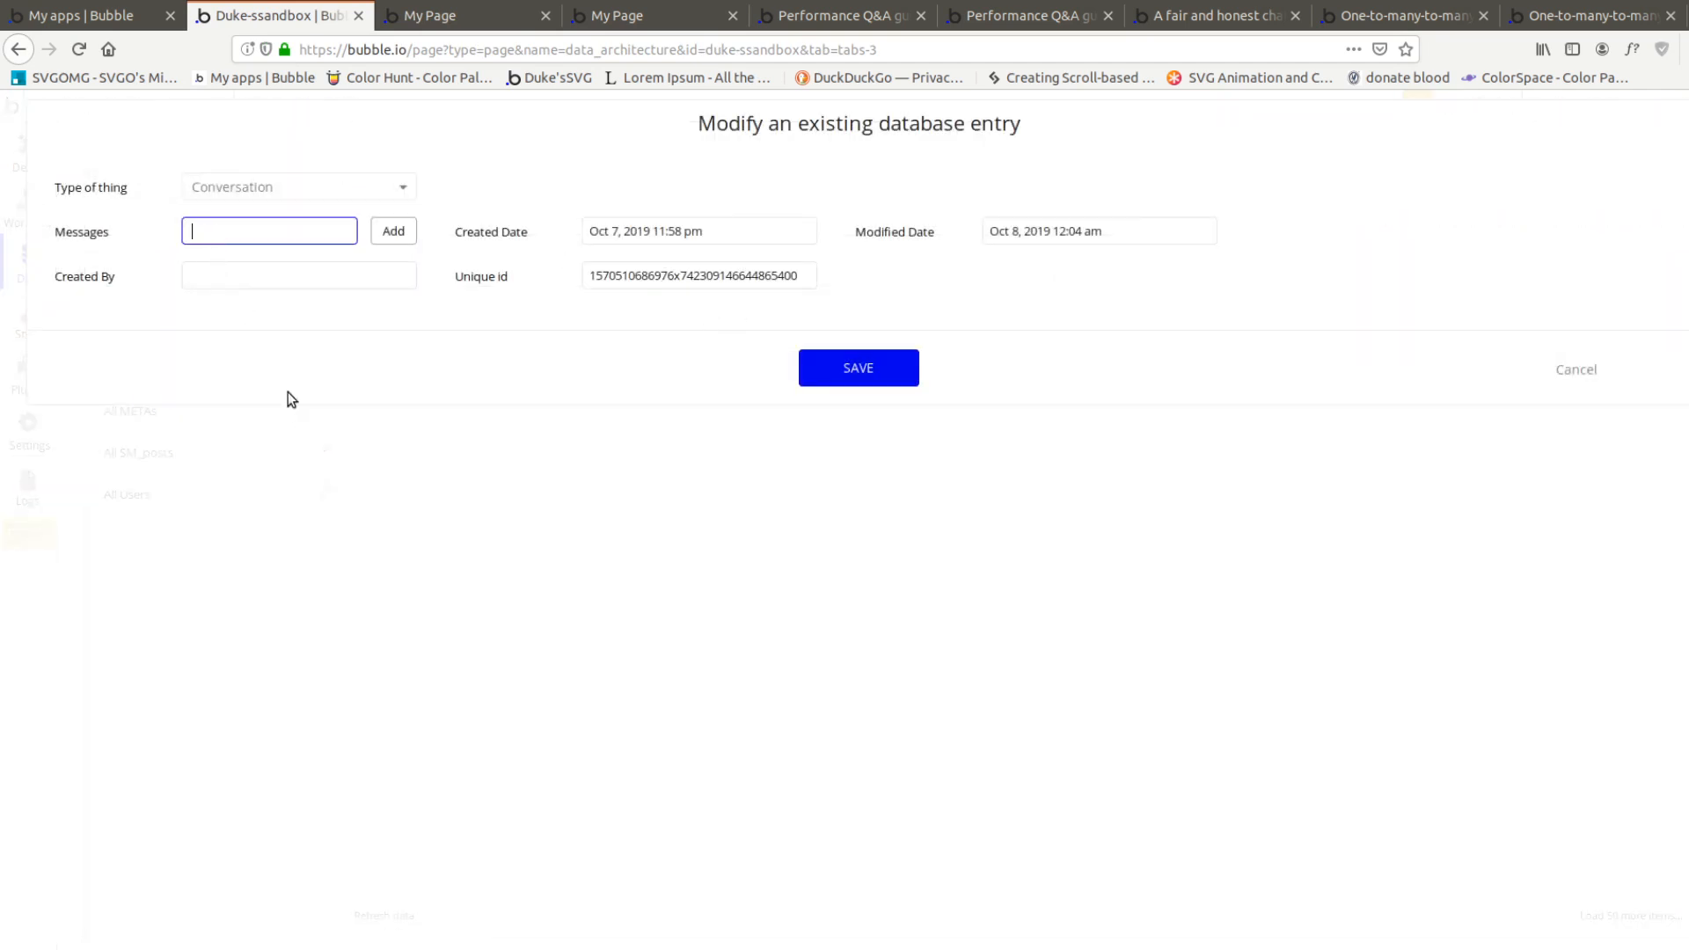
click(1556, 370)
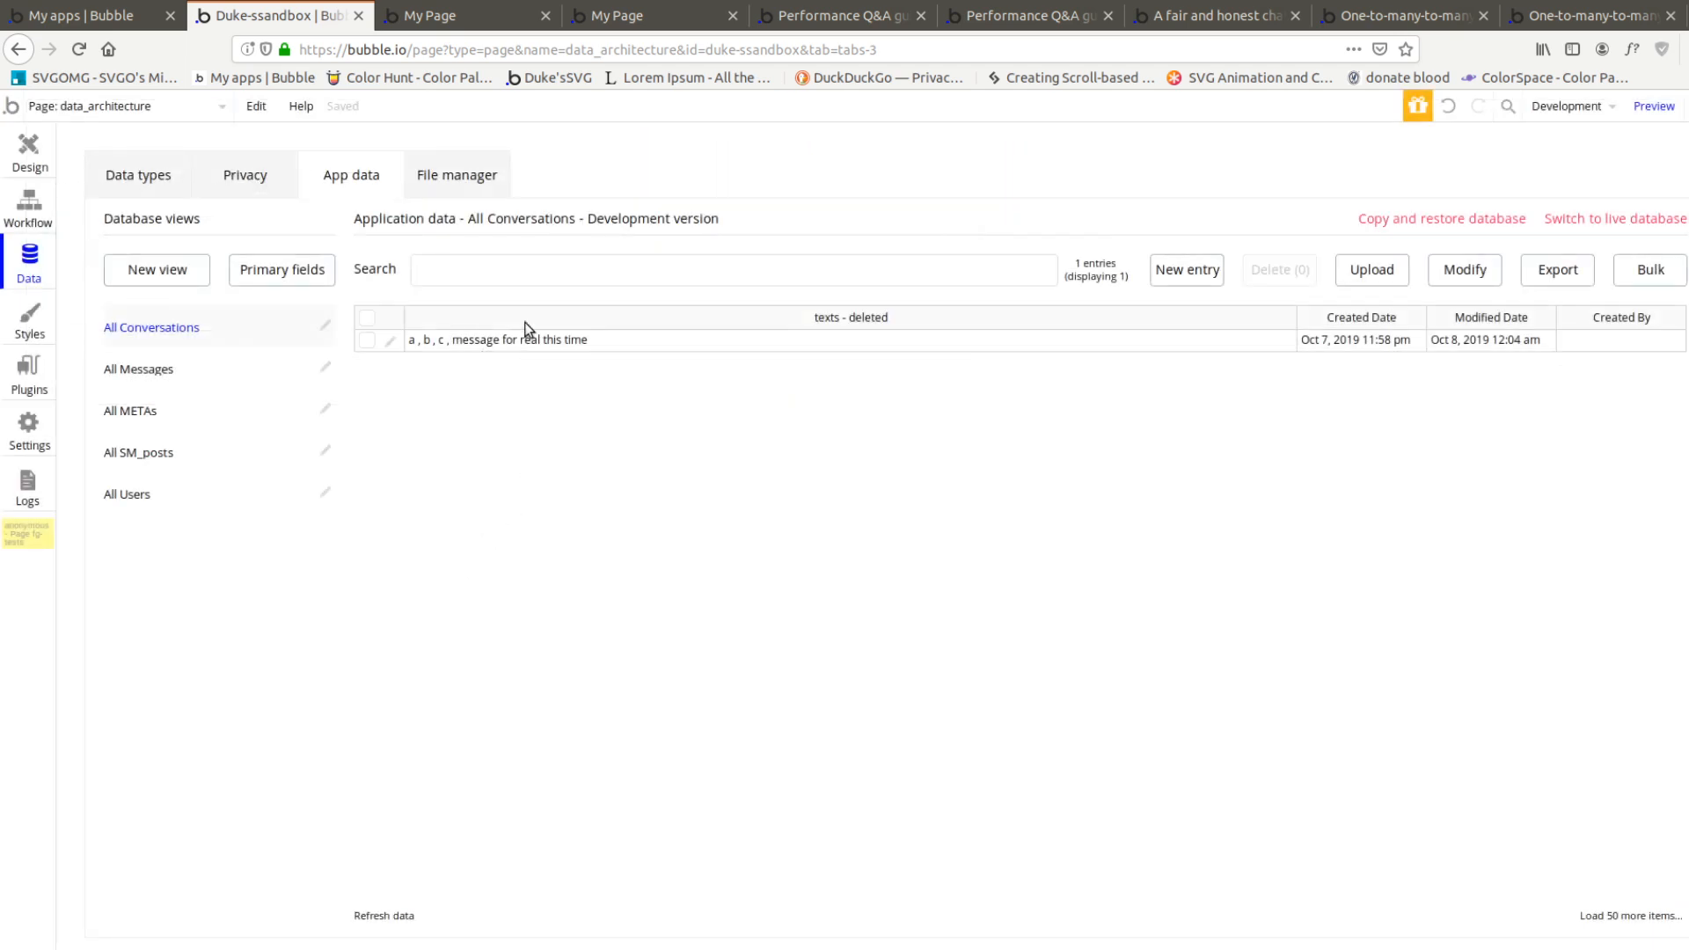
click(440, 15)
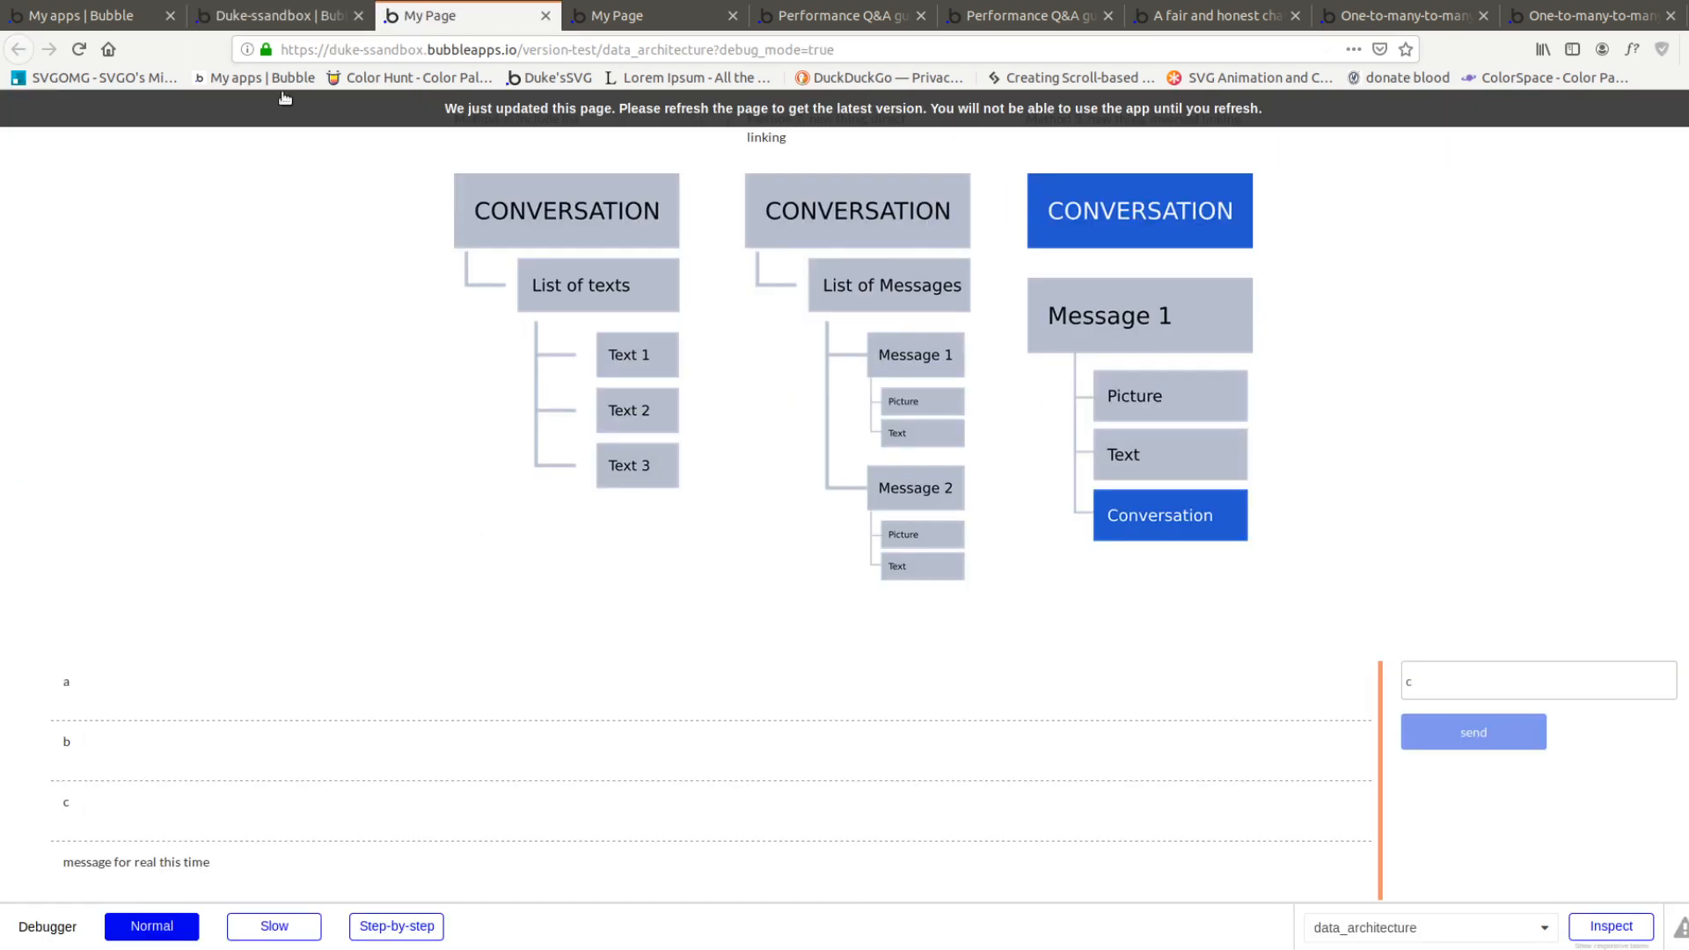
Add a Create a new thing action of type Message to the send button's workflow
click(280, 16)
click(31, 171)
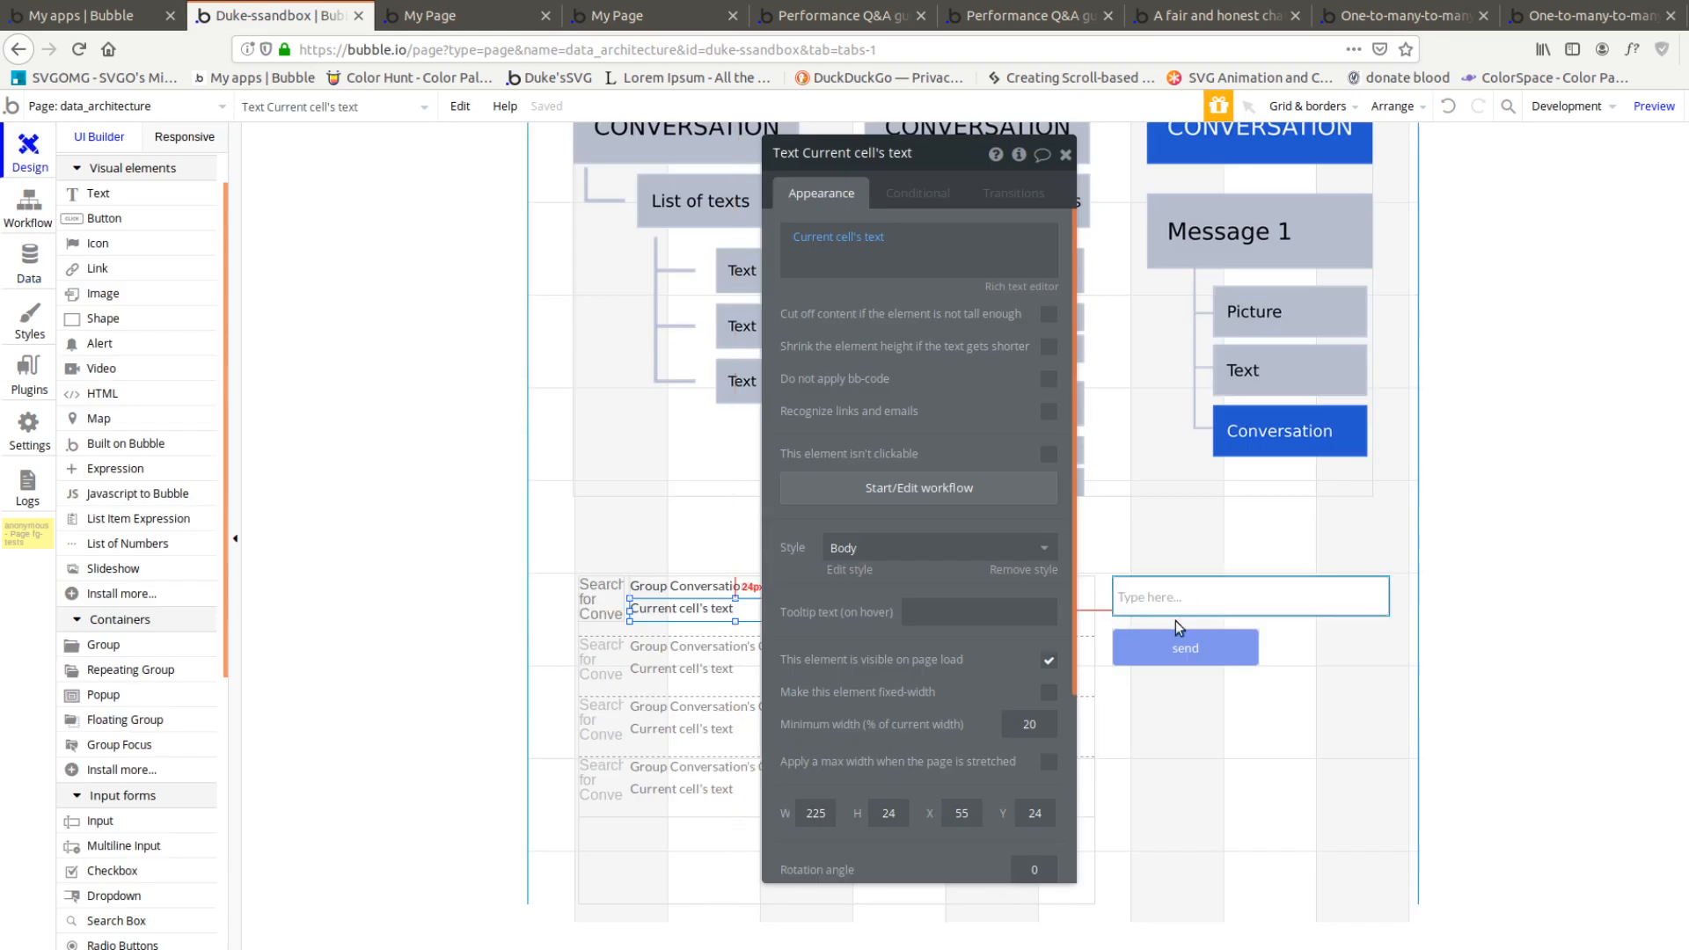
click(1179, 648)
click(848, 319)
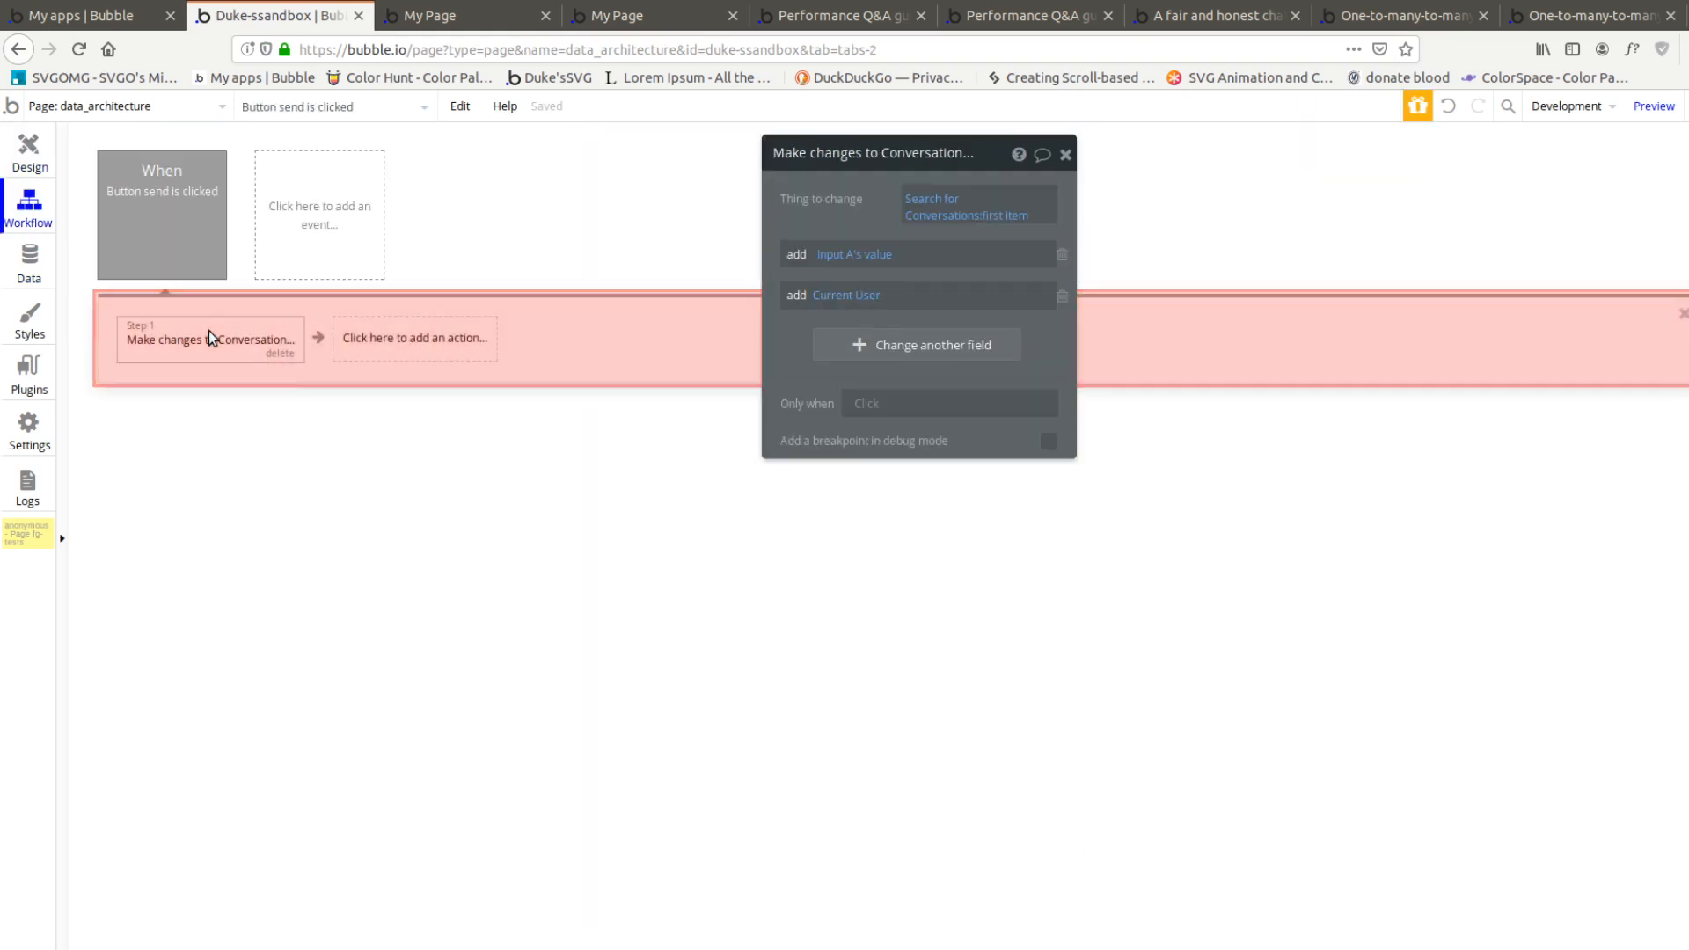
click(335, 338)
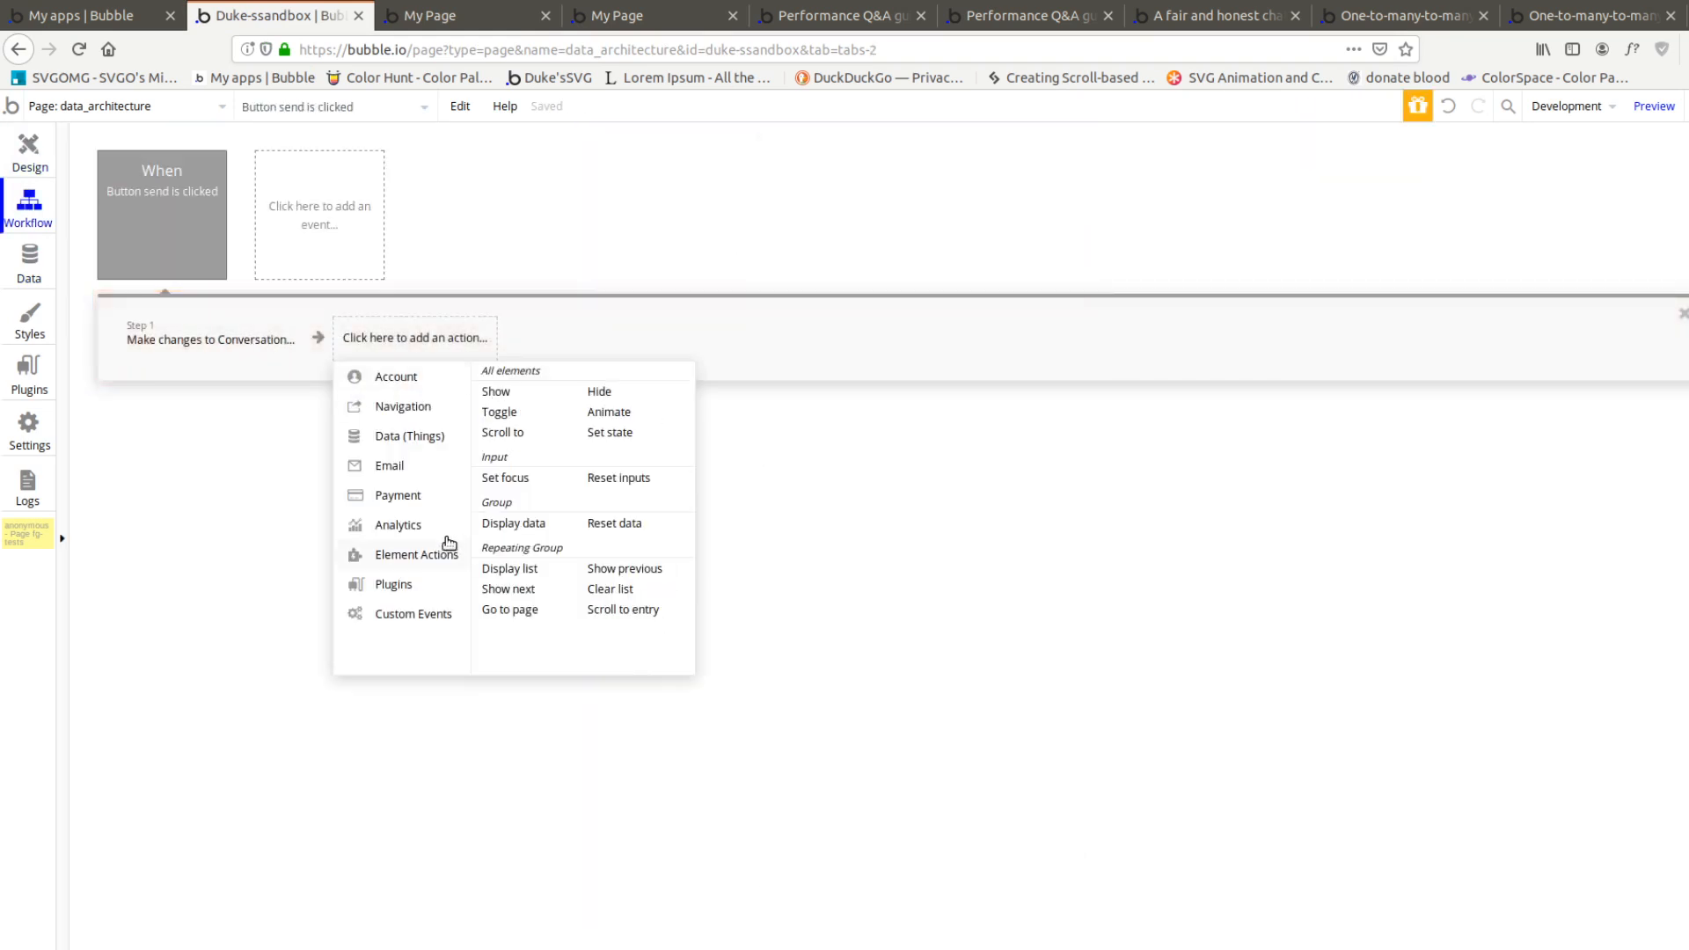
click(533, 382)
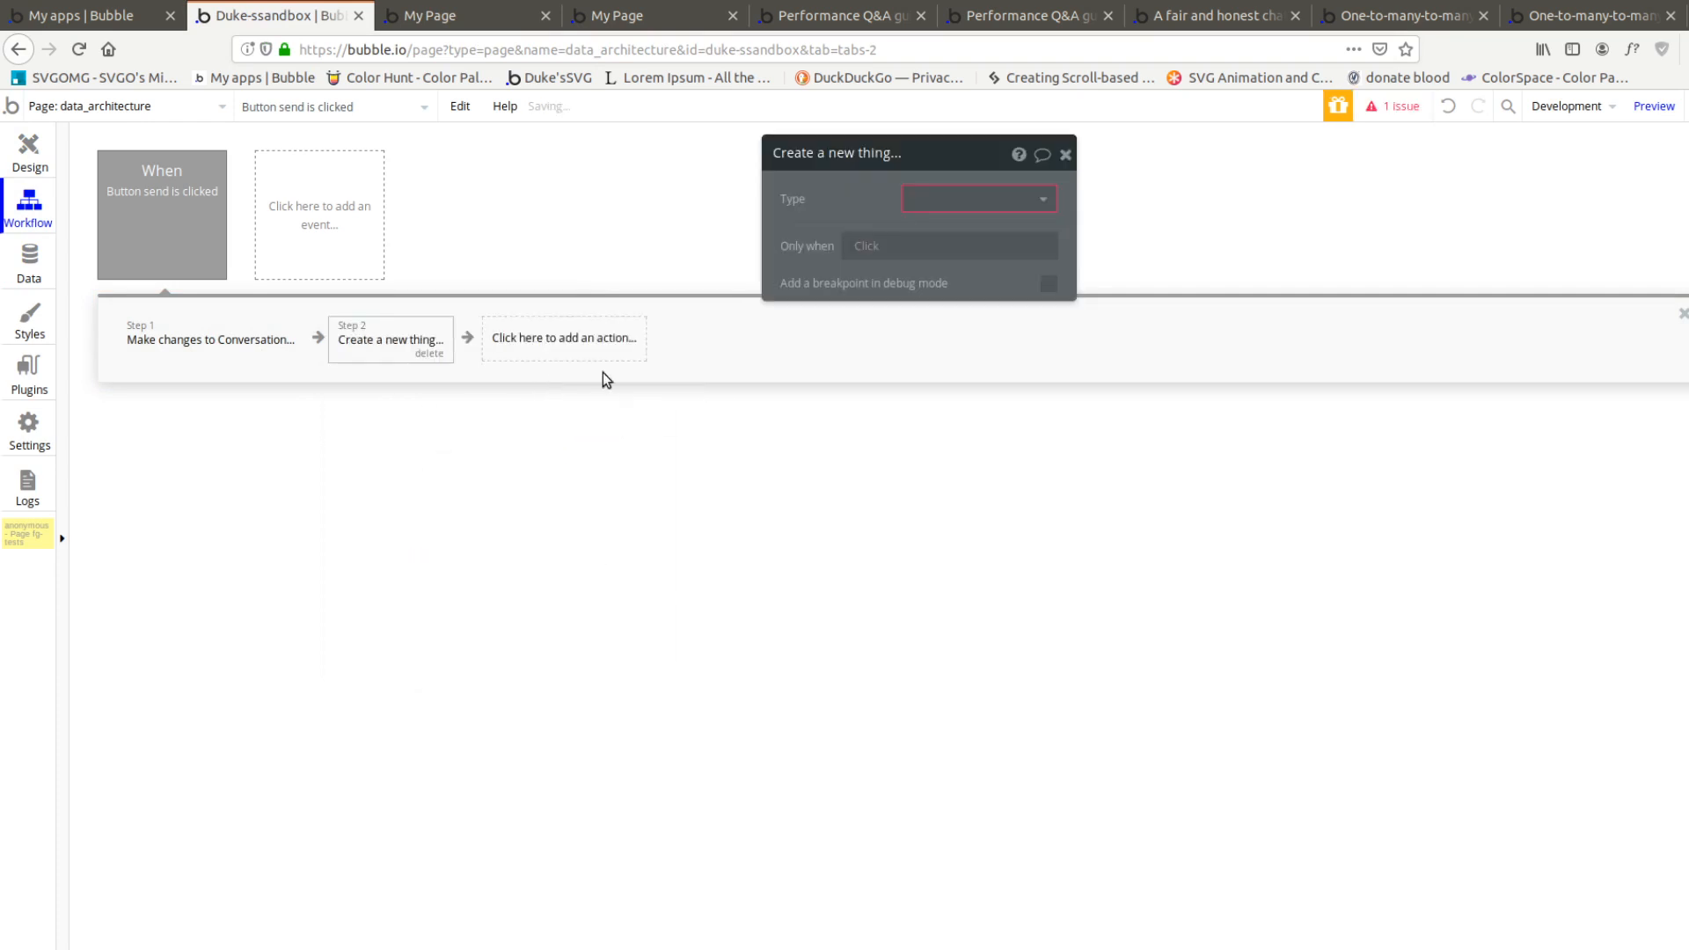
click(957, 271)
click(933, 250)
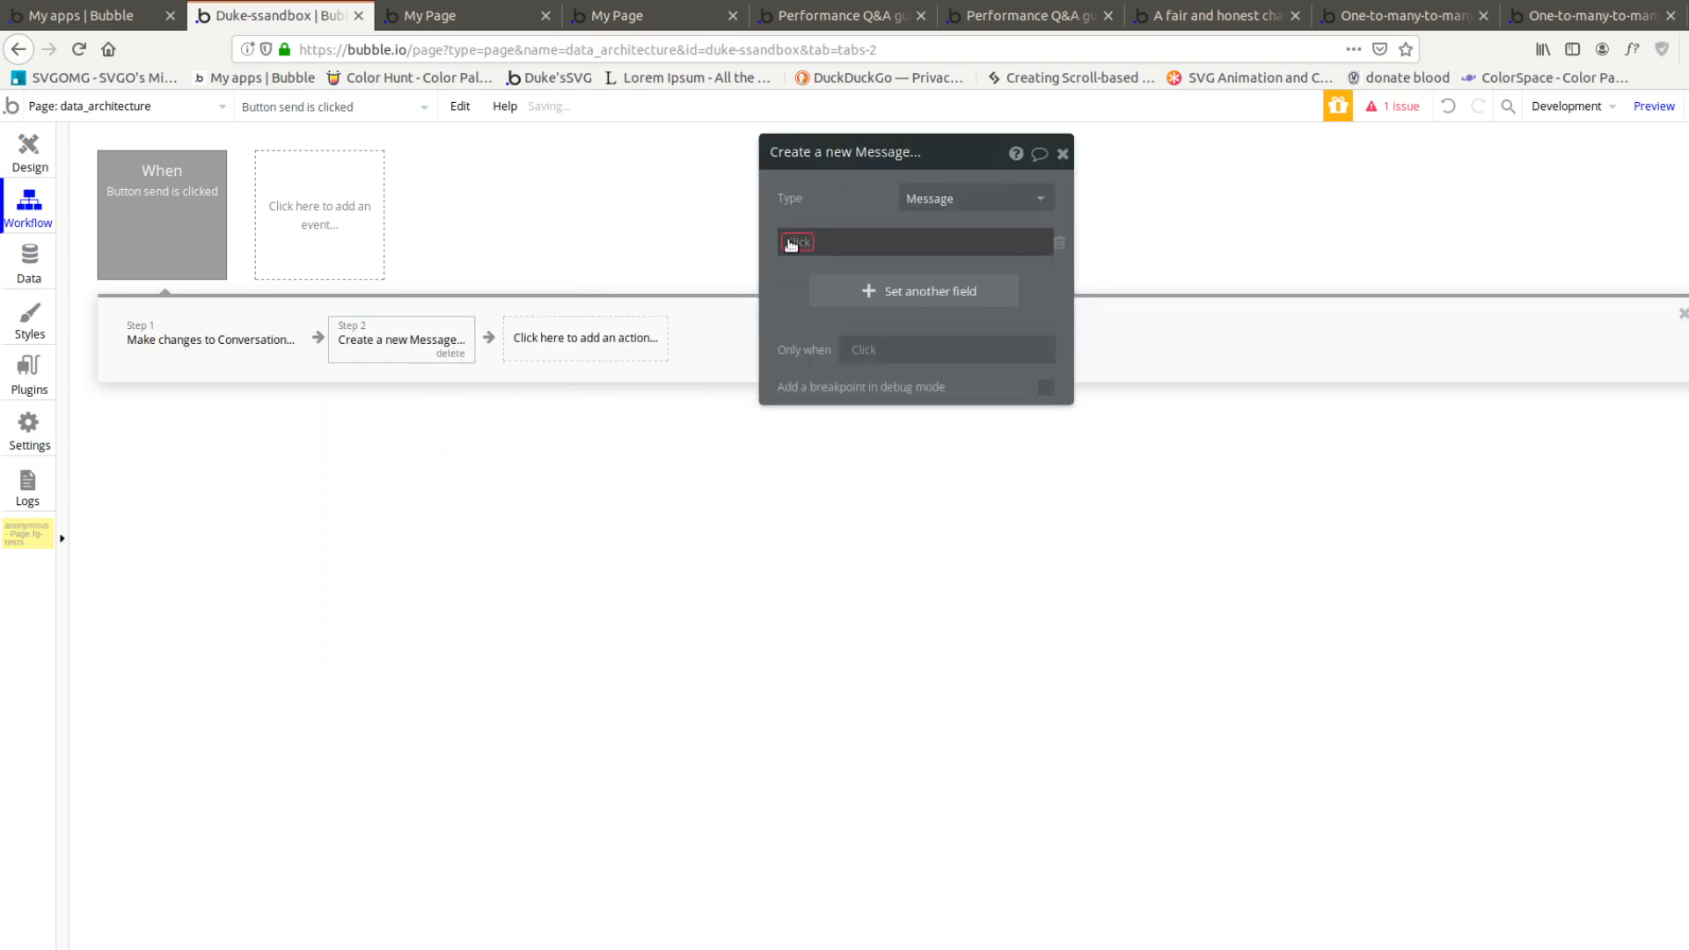
Set the new Message's text field to Input A's value
click(836, 269)
click(842, 247)
click(1084, 246)
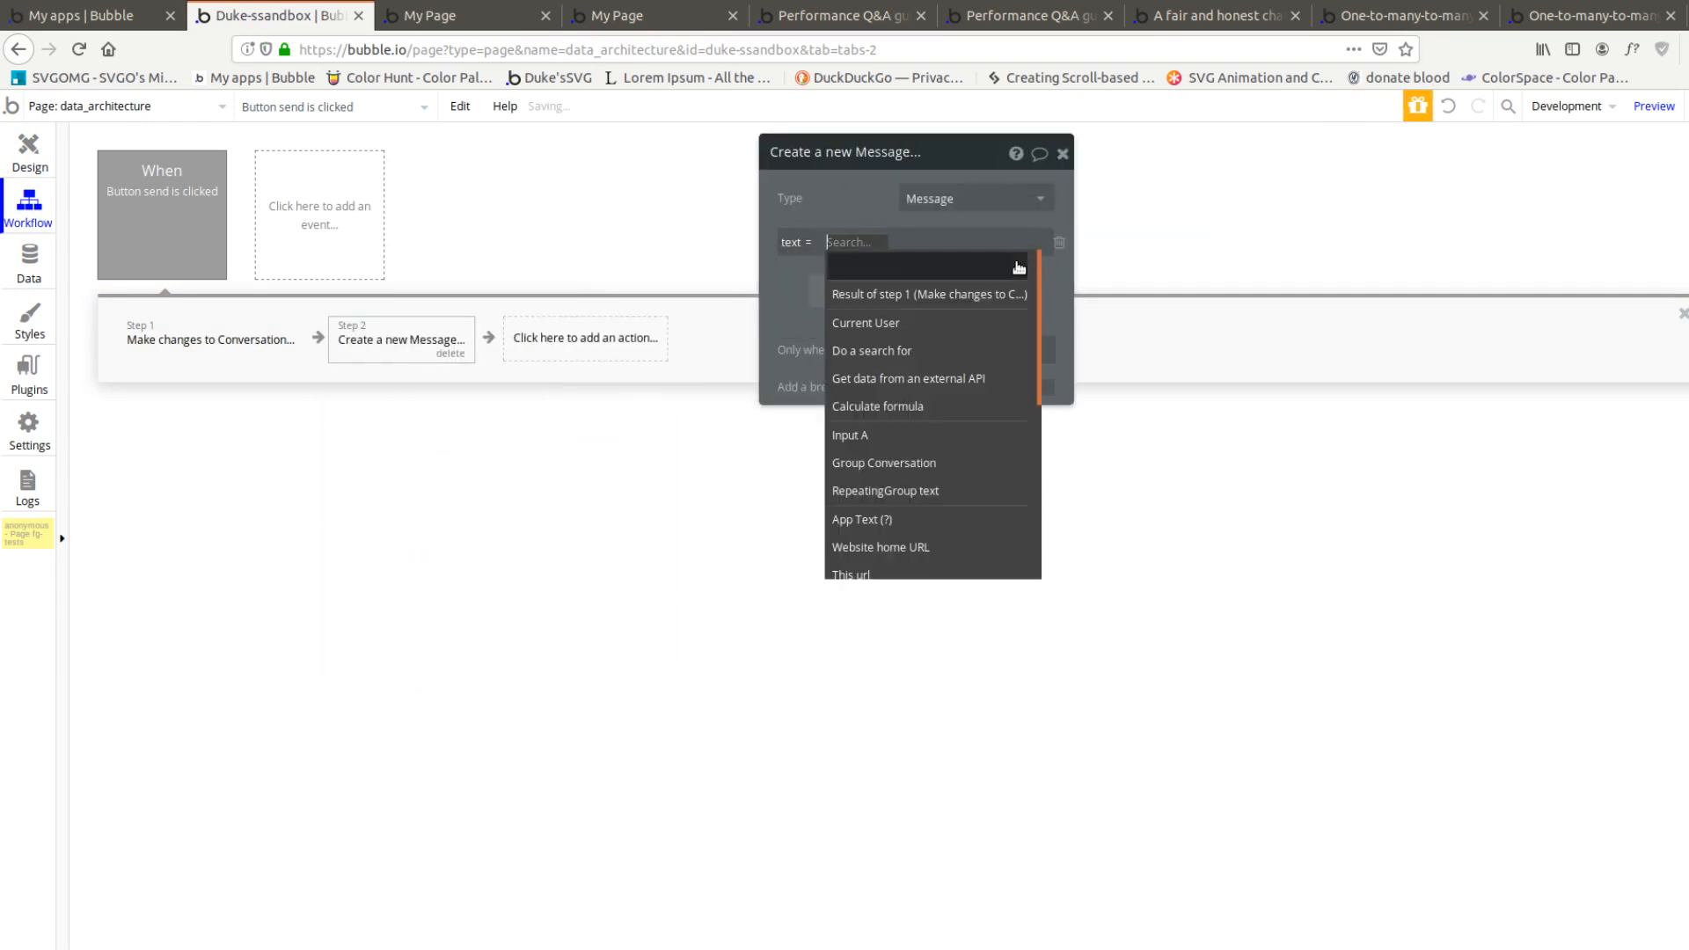
click(915, 435)
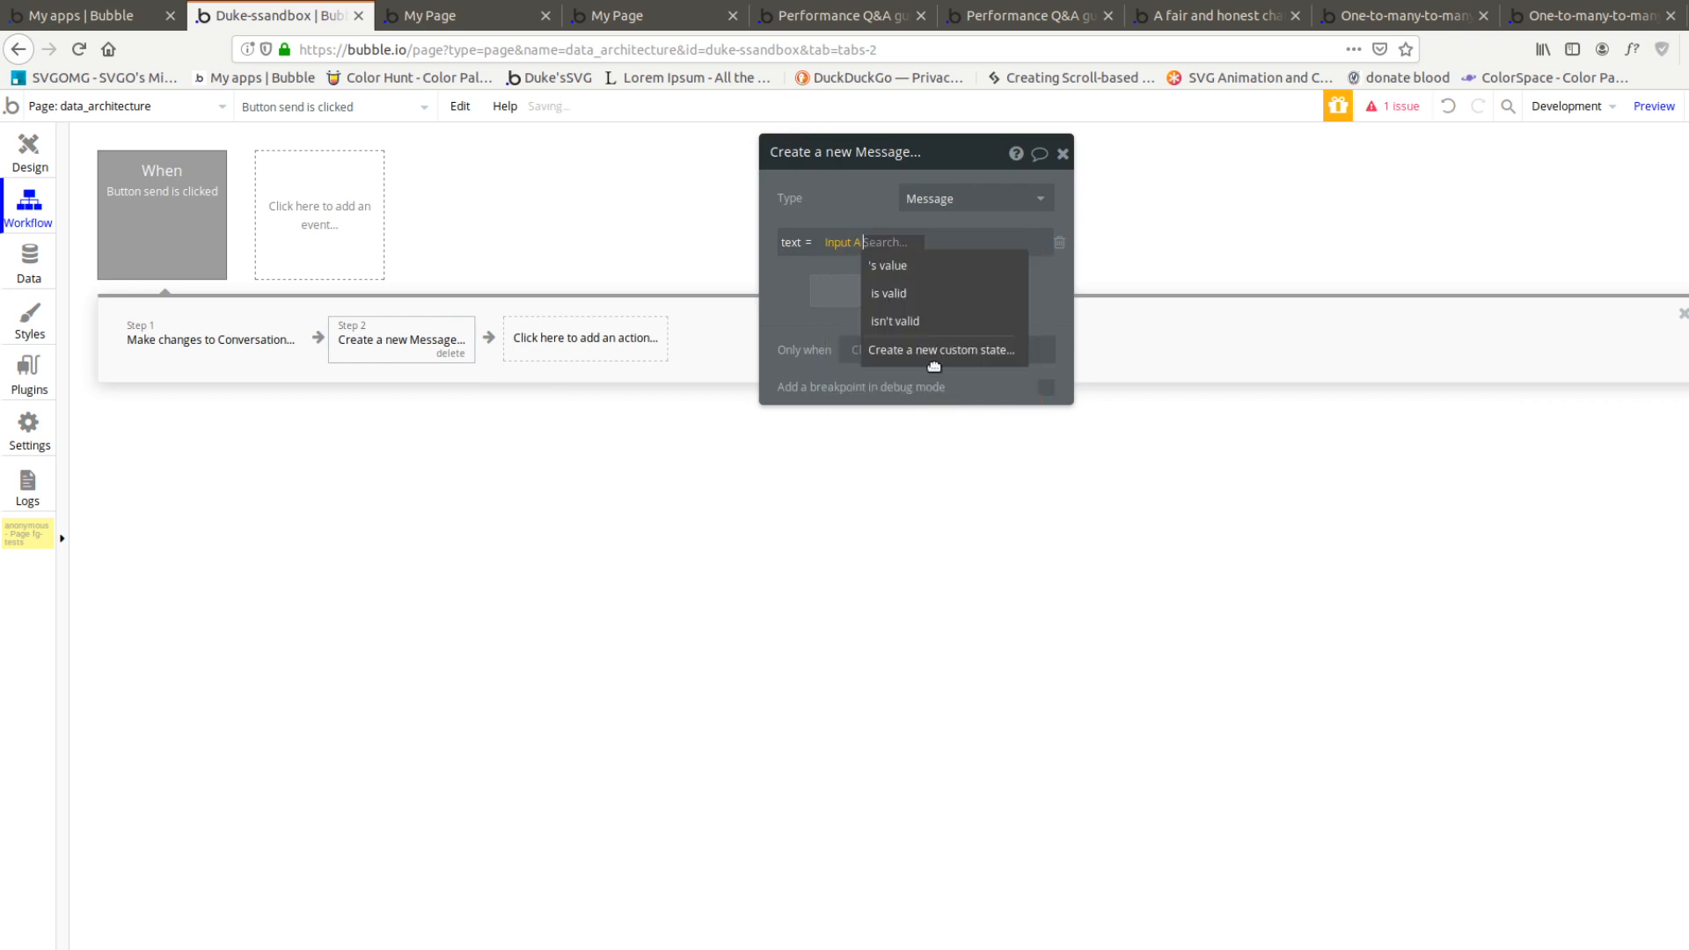
click(905, 267)
Set the new Message's user field to Current User and move this action ahead of the Make changes to Conversation action
click(831, 296)
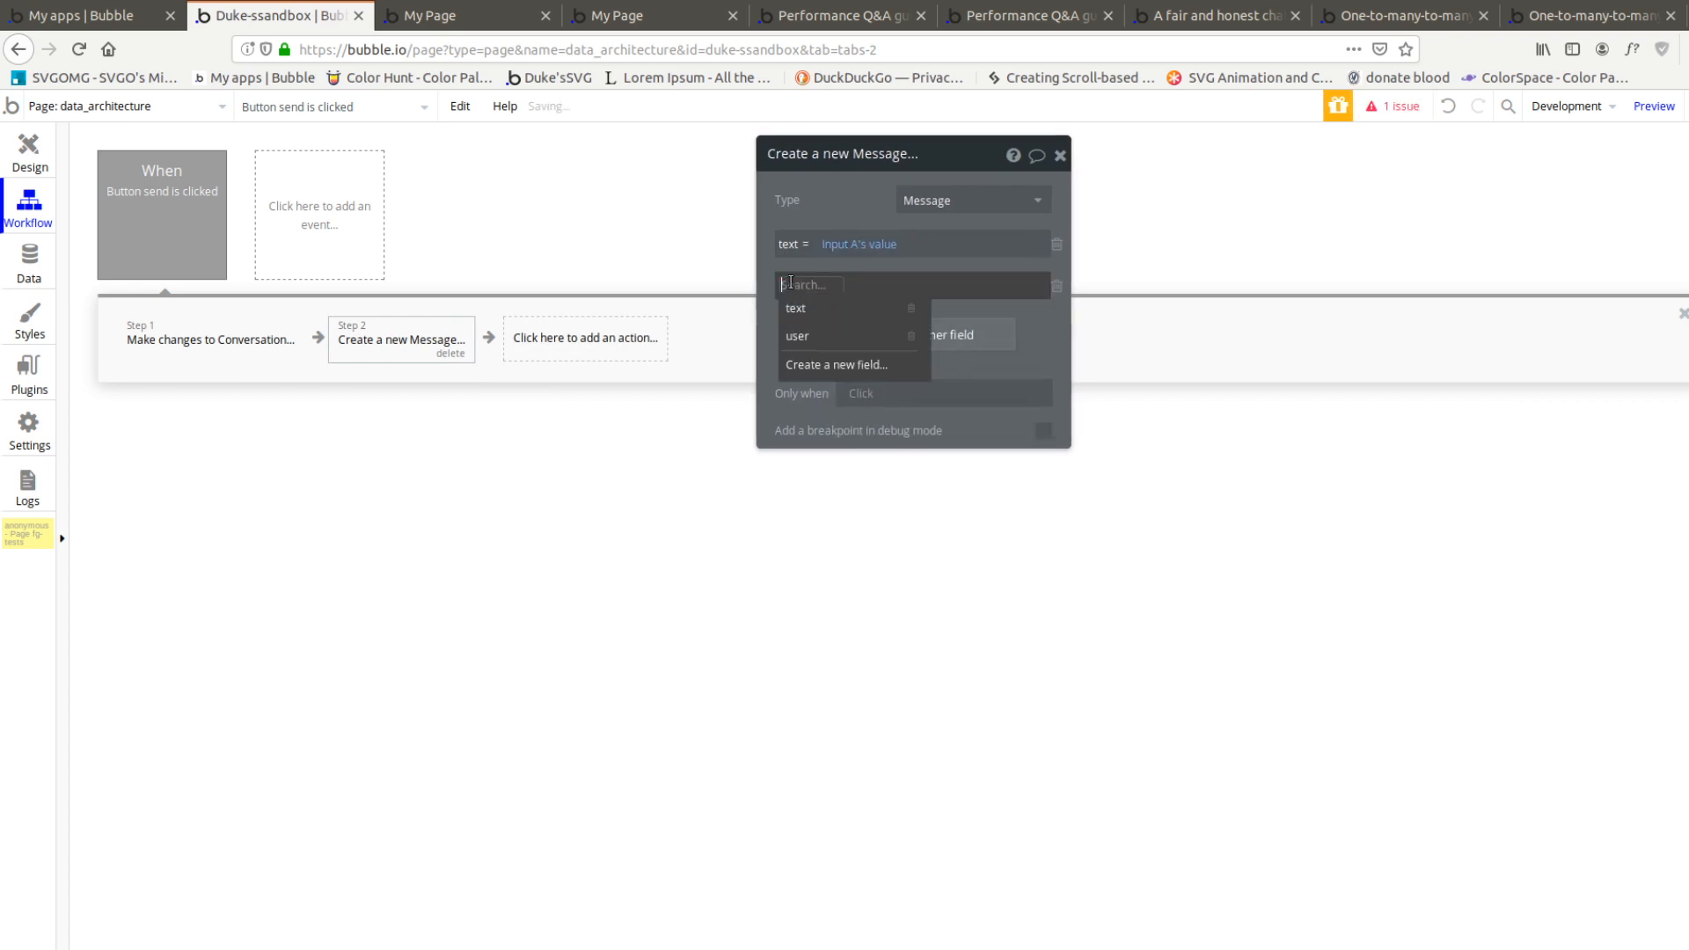
click(818, 330)
click(846, 289)
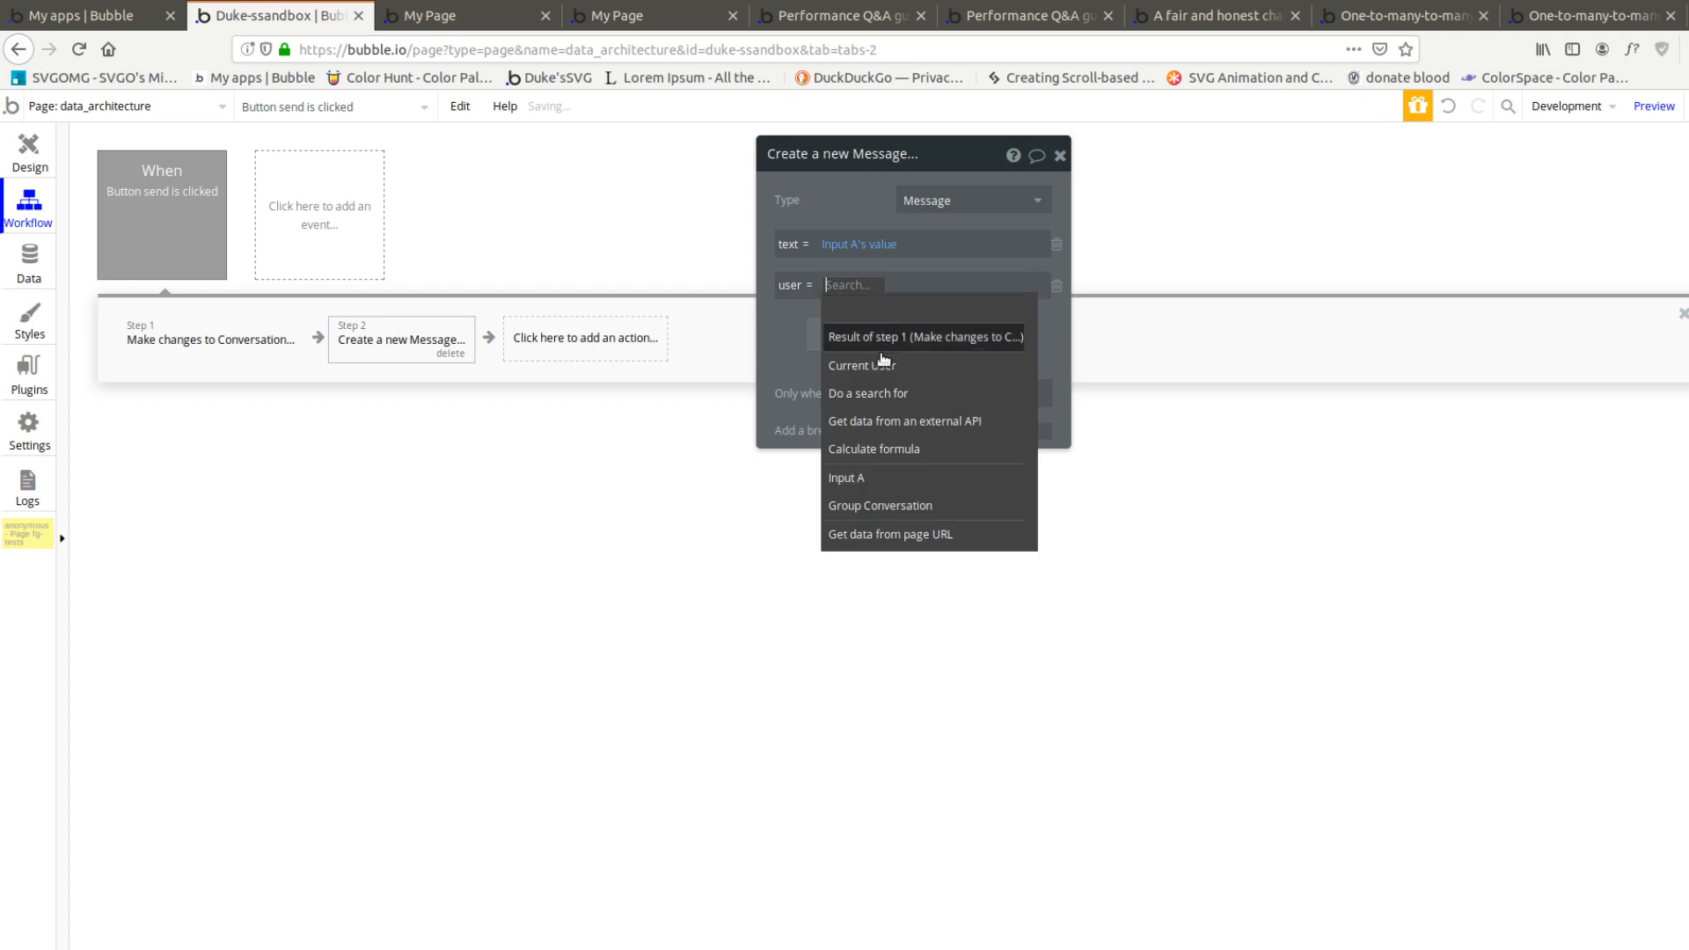
click(841, 361)
drag(427, 349, 220, 364)
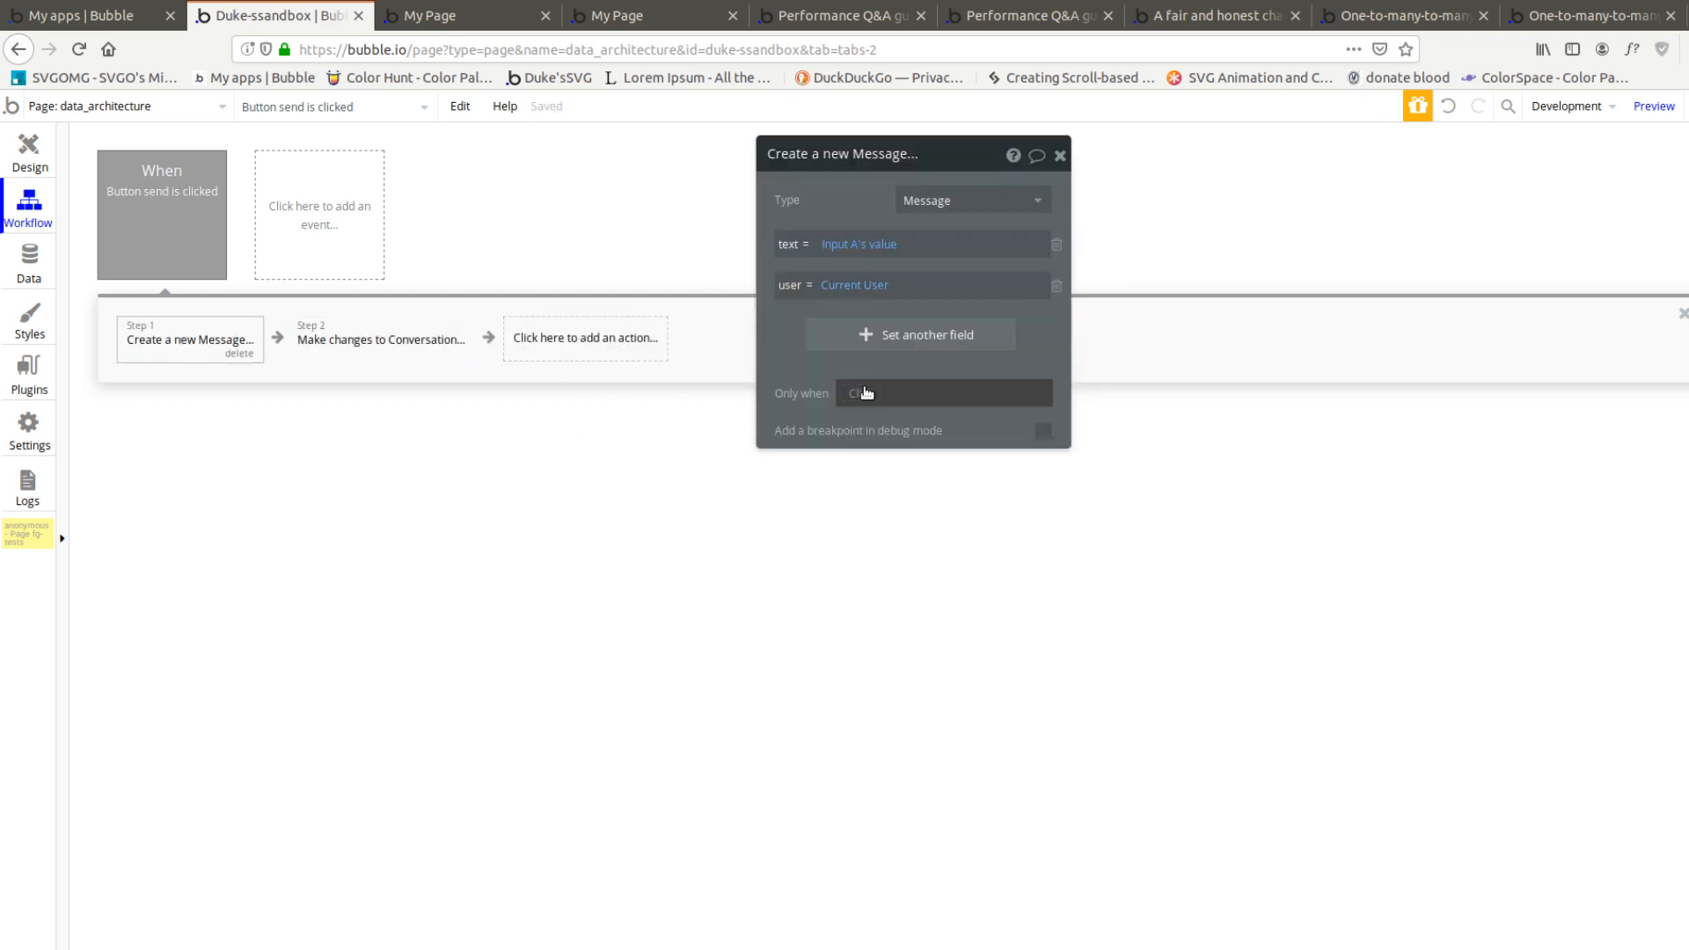
Remove both existing field changes, Input A's value and Current User, from the Make changes to Conversation action
click(334, 333)
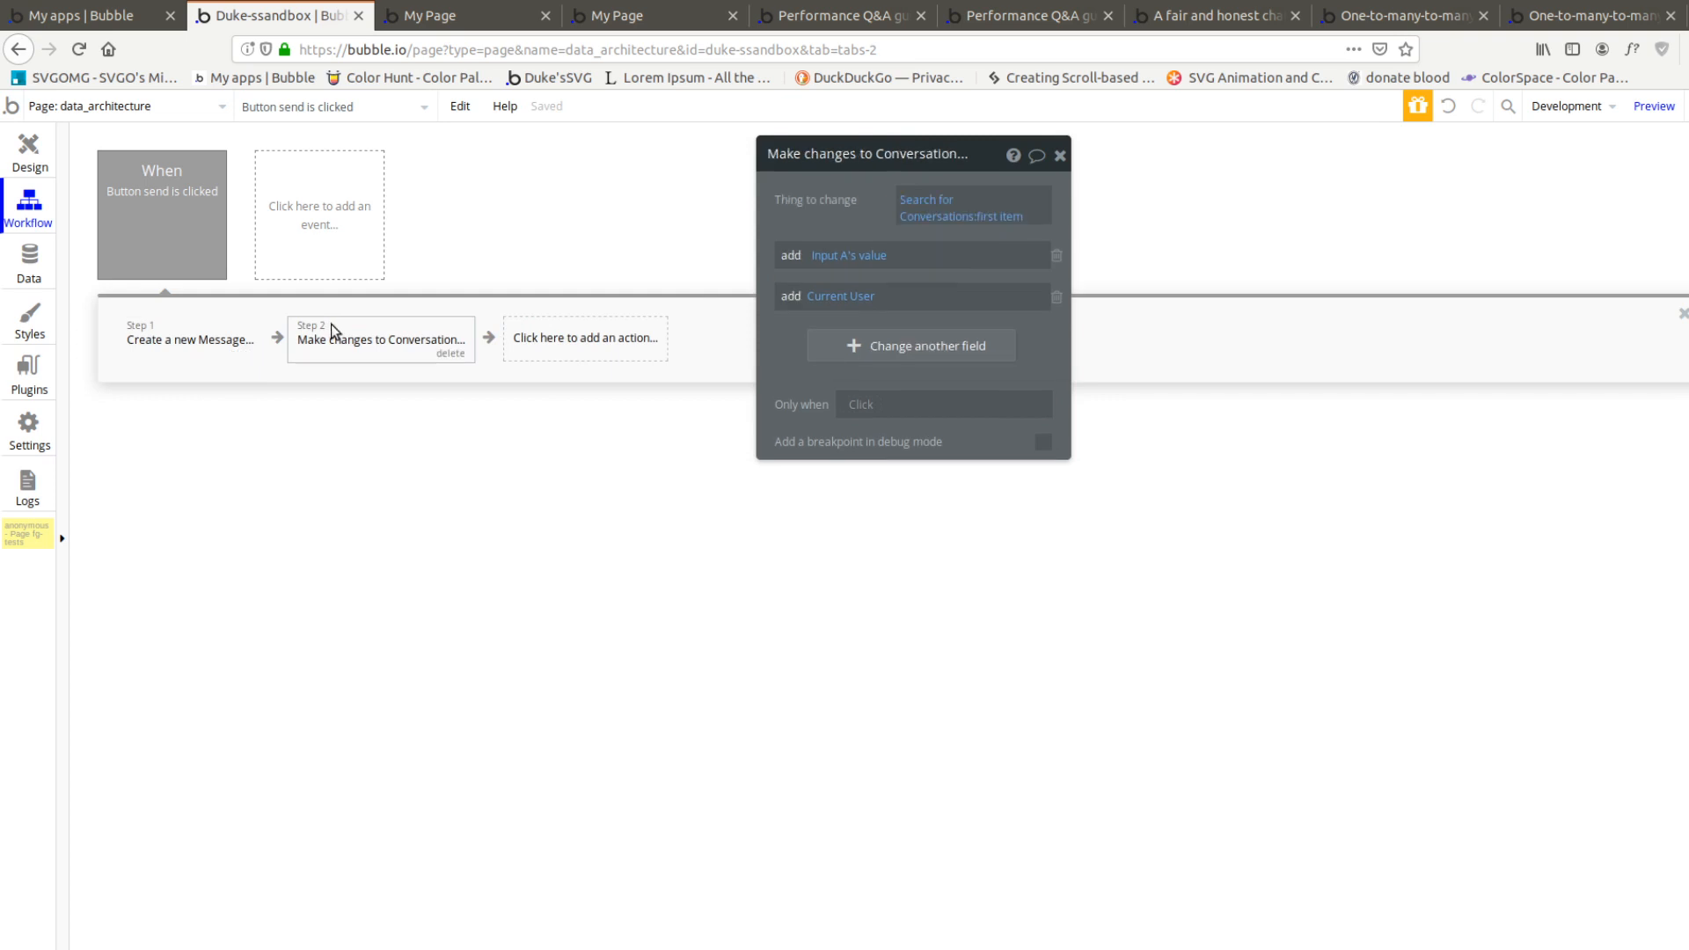
click(1056, 256)
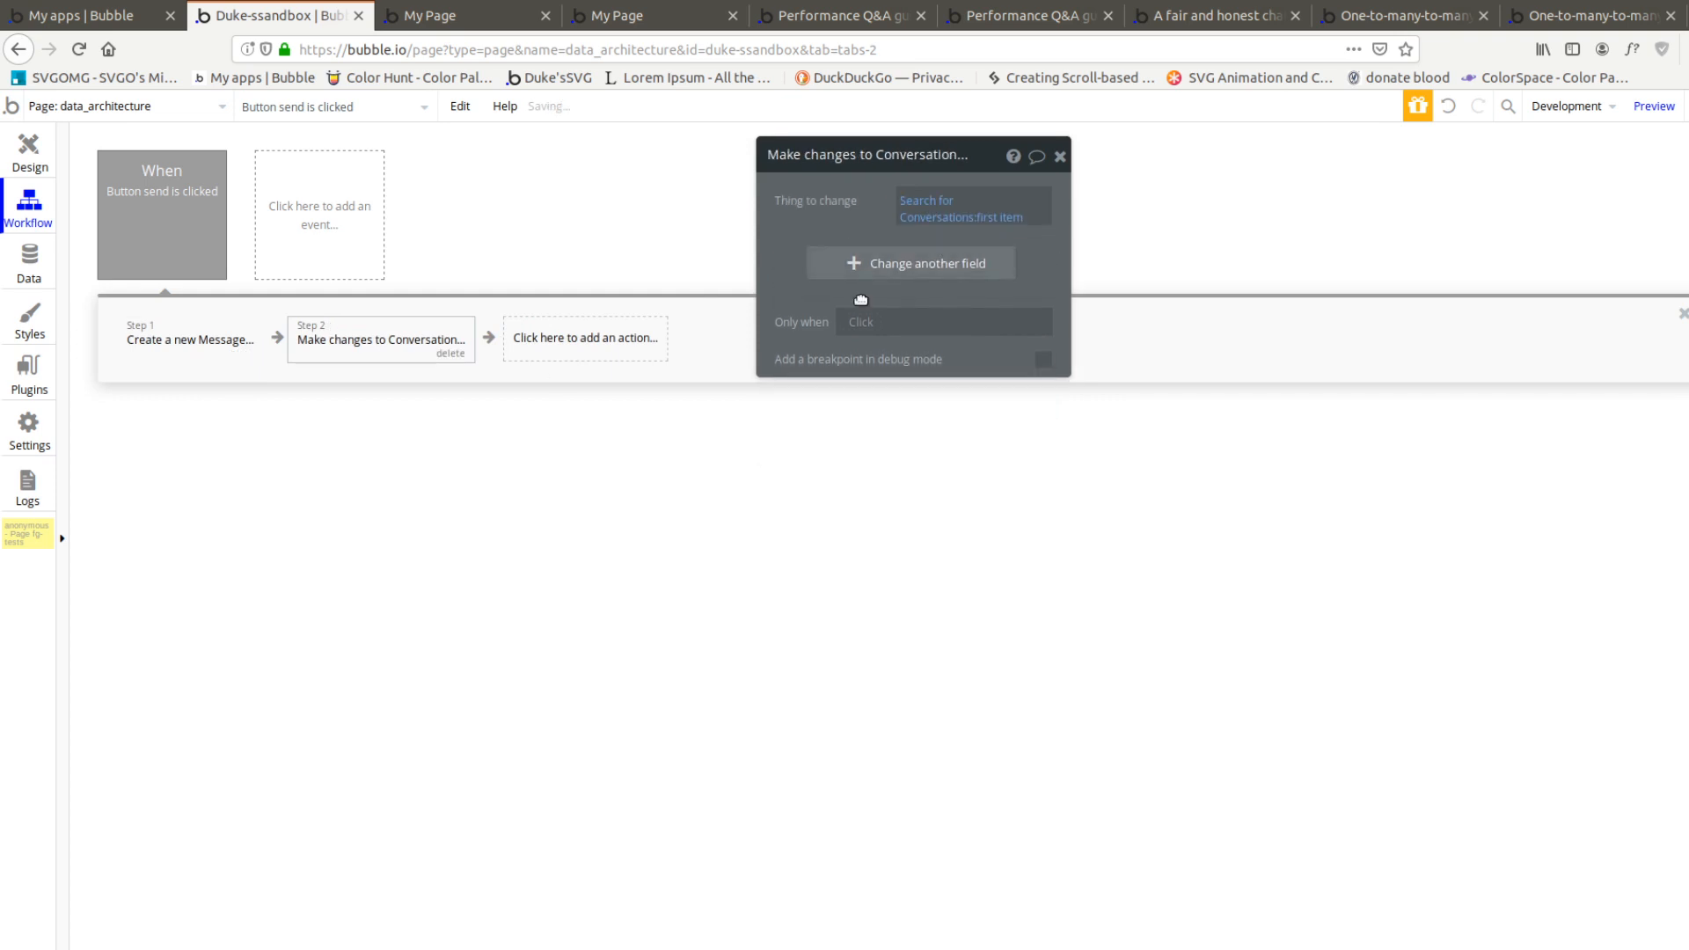
click(189, 346)
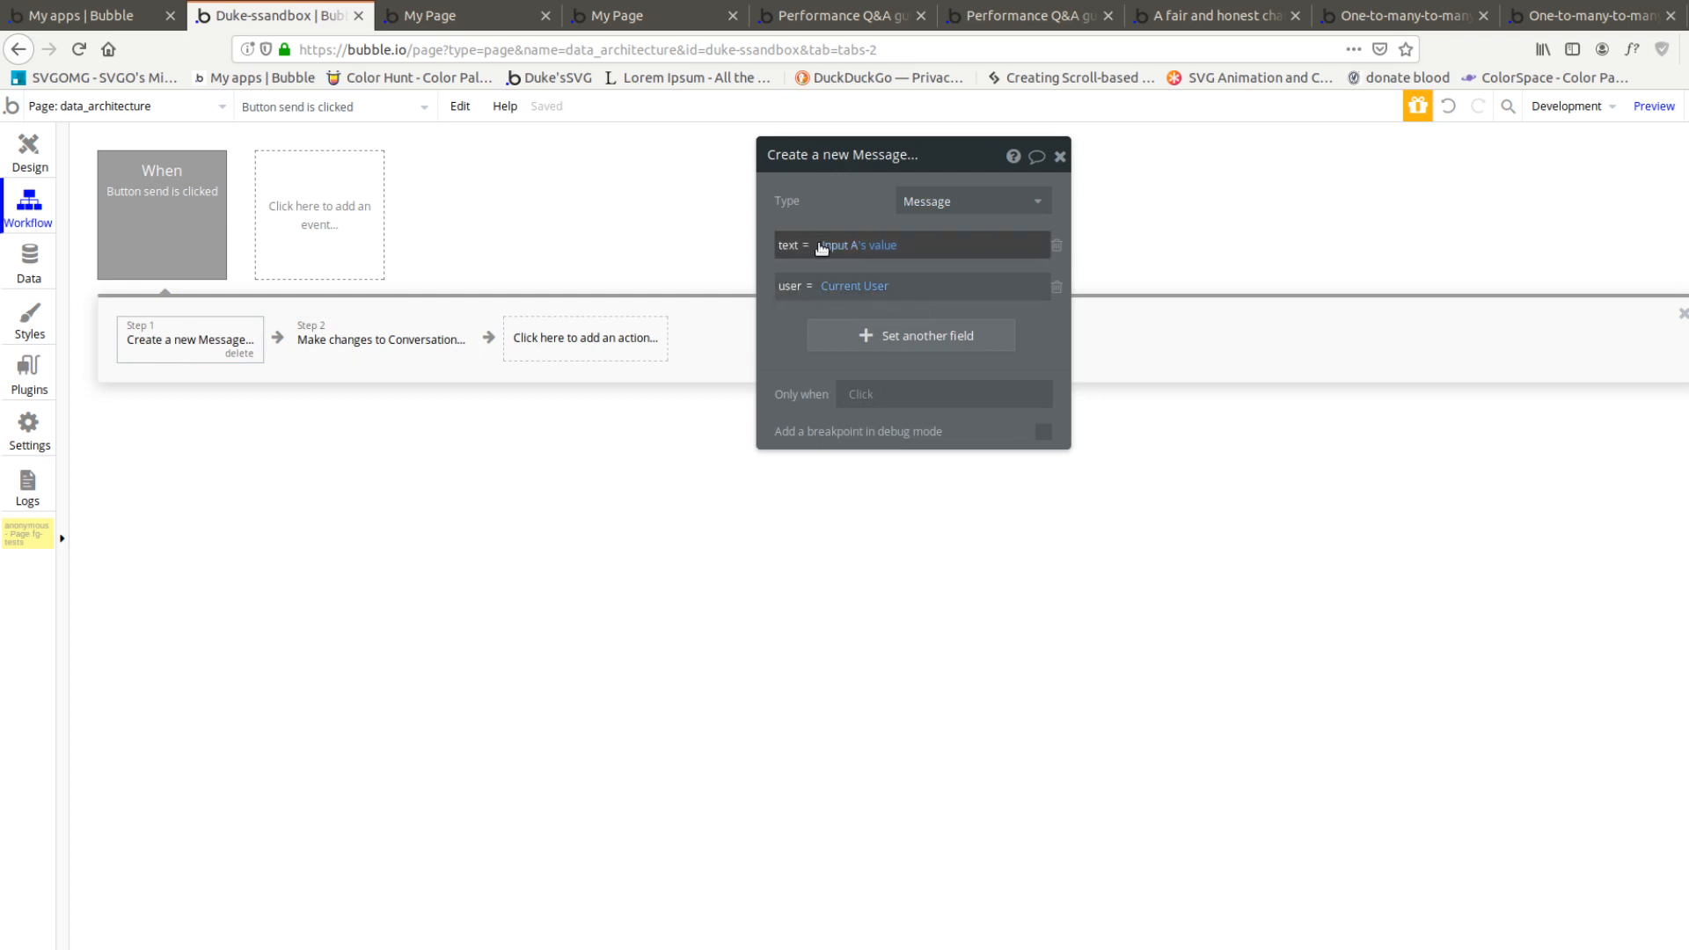
Add the messages field to the fields changed by the Make changes to Conversation action
click(460, 334)
click(860, 269)
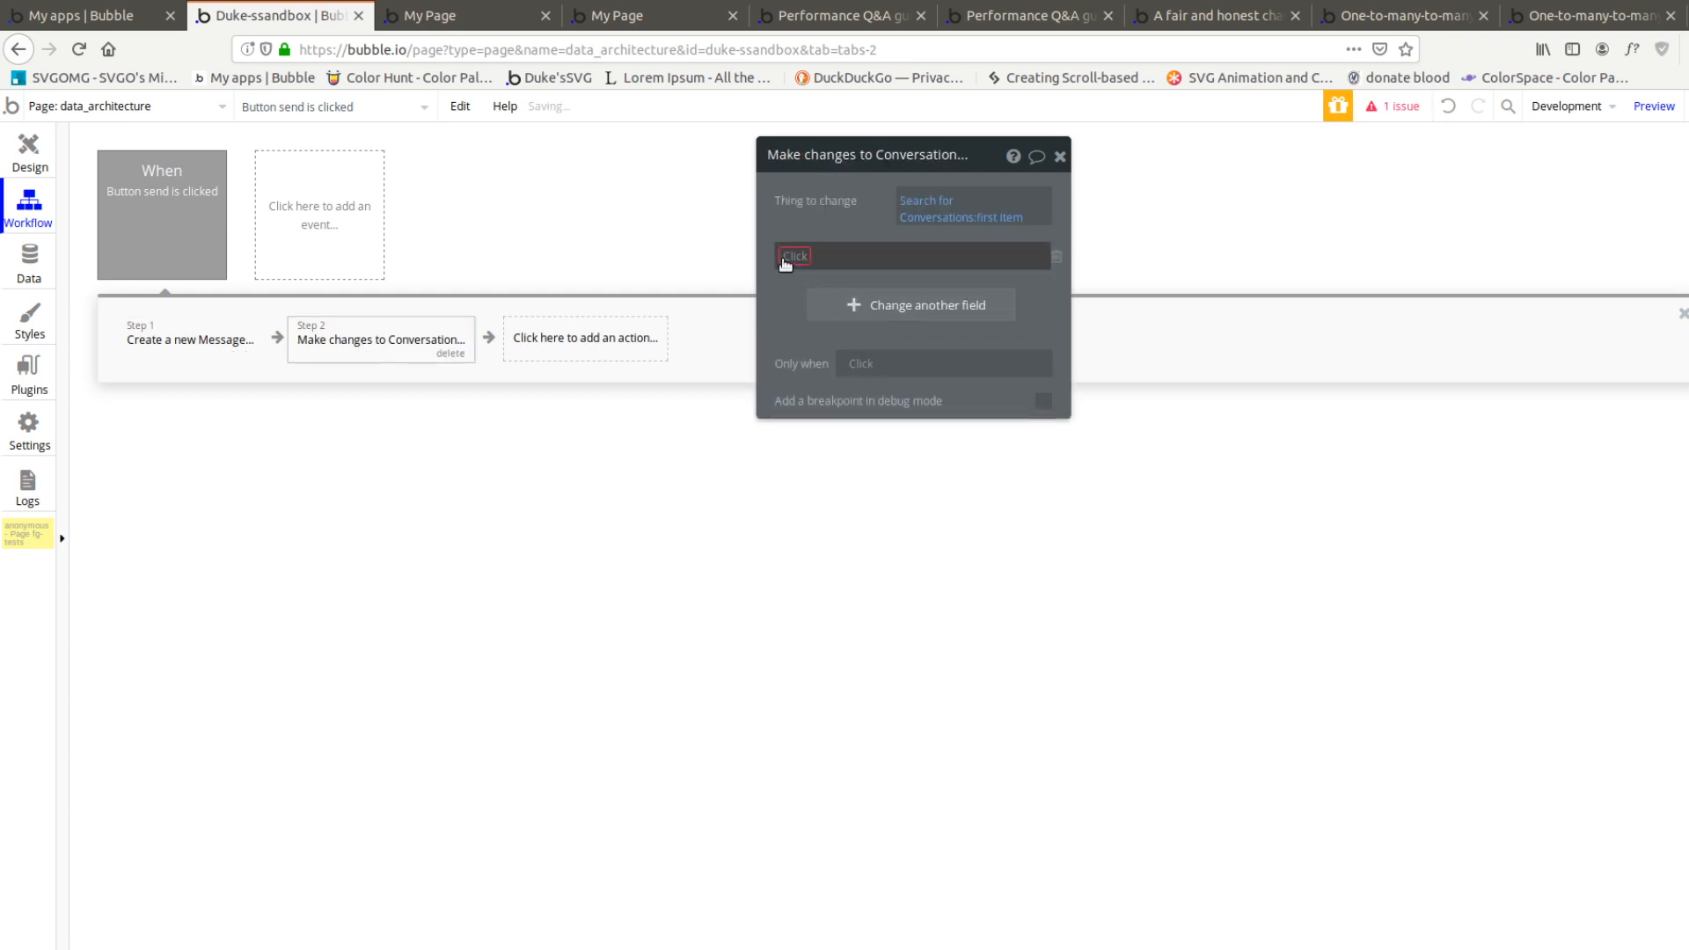
click(786, 262)
click(840, 219)
click(795, 259)
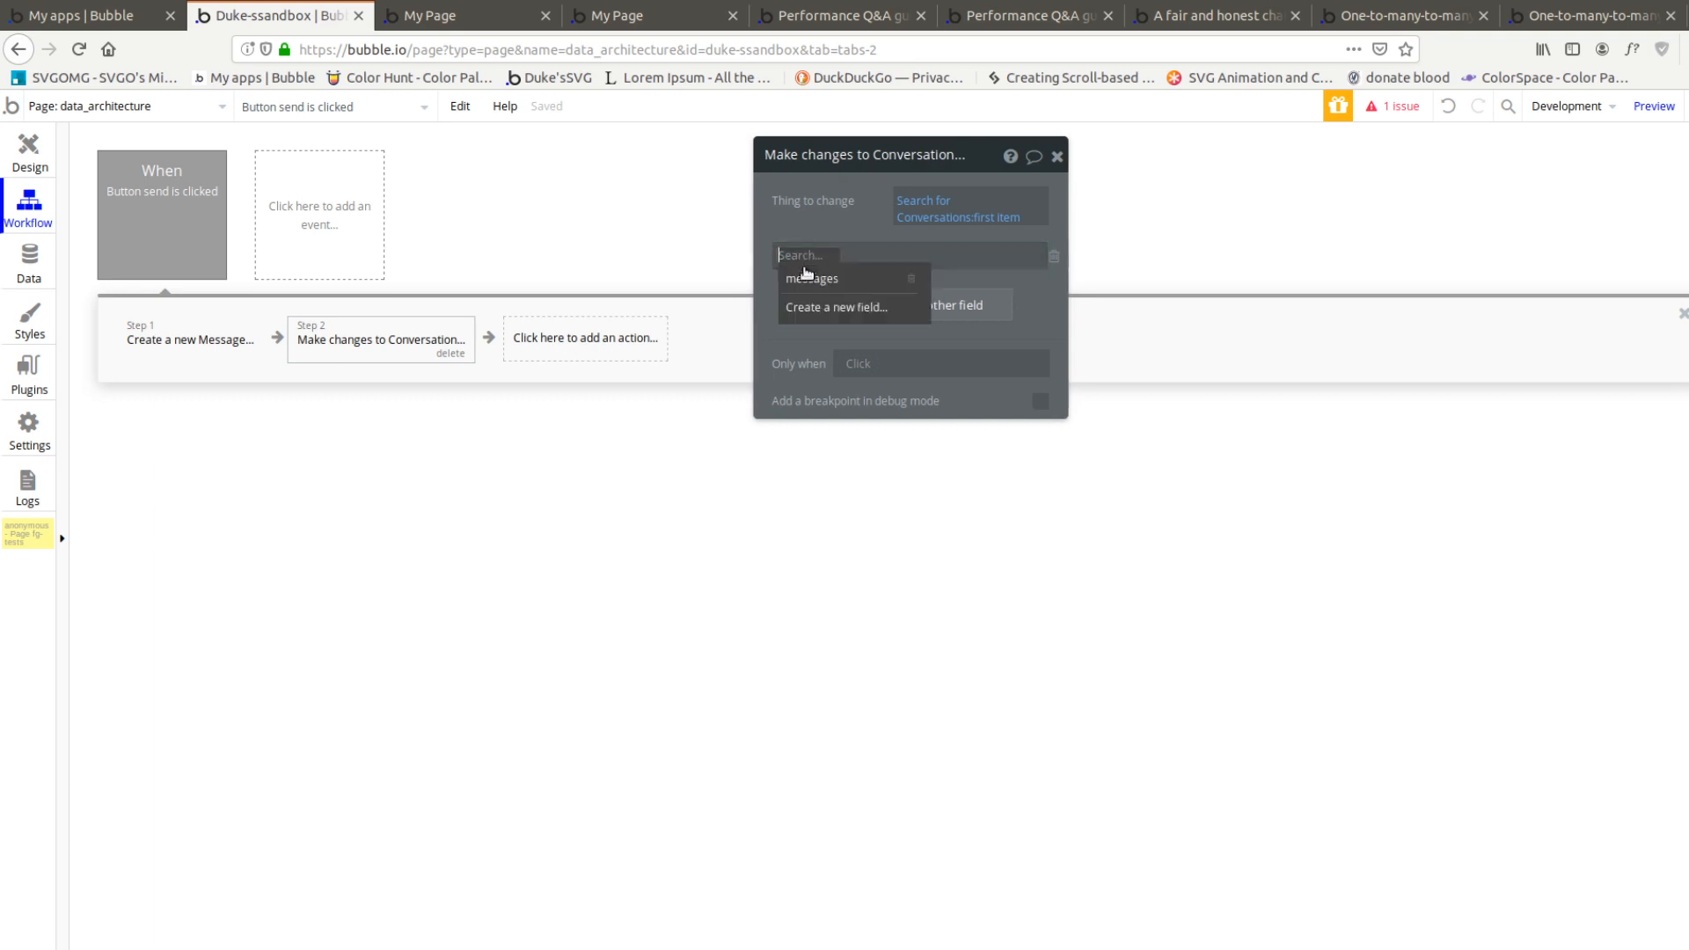
click(807, 277)
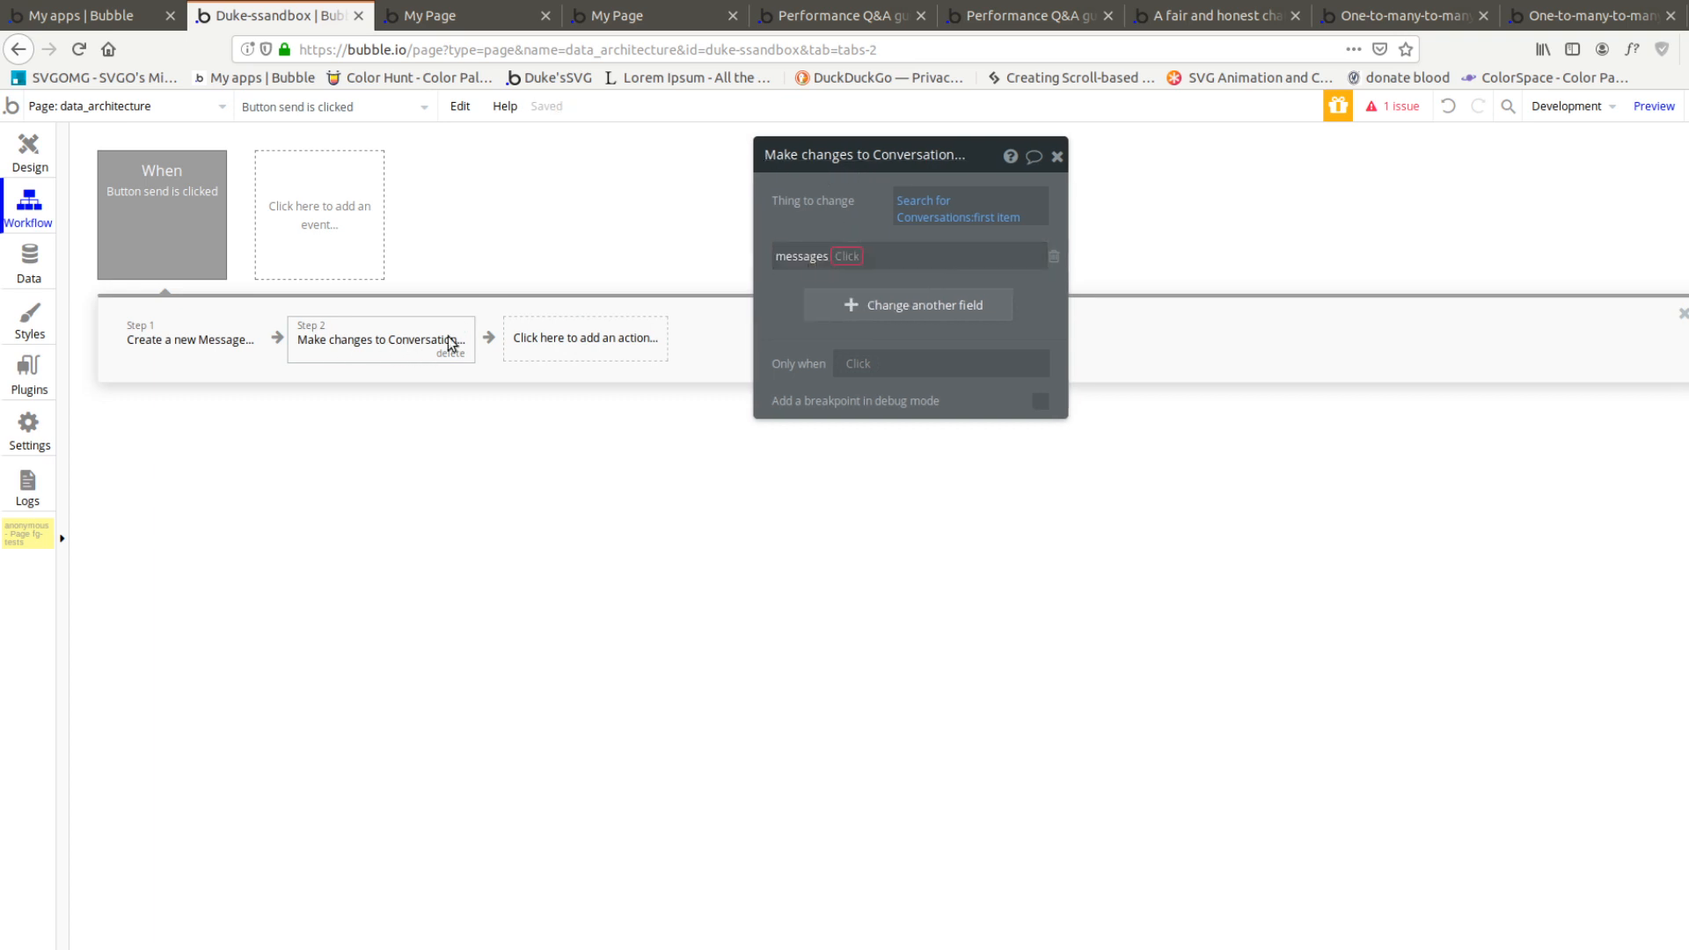
Replace the action's thing to change with Group Conversation's Conversation
click(920, 209)
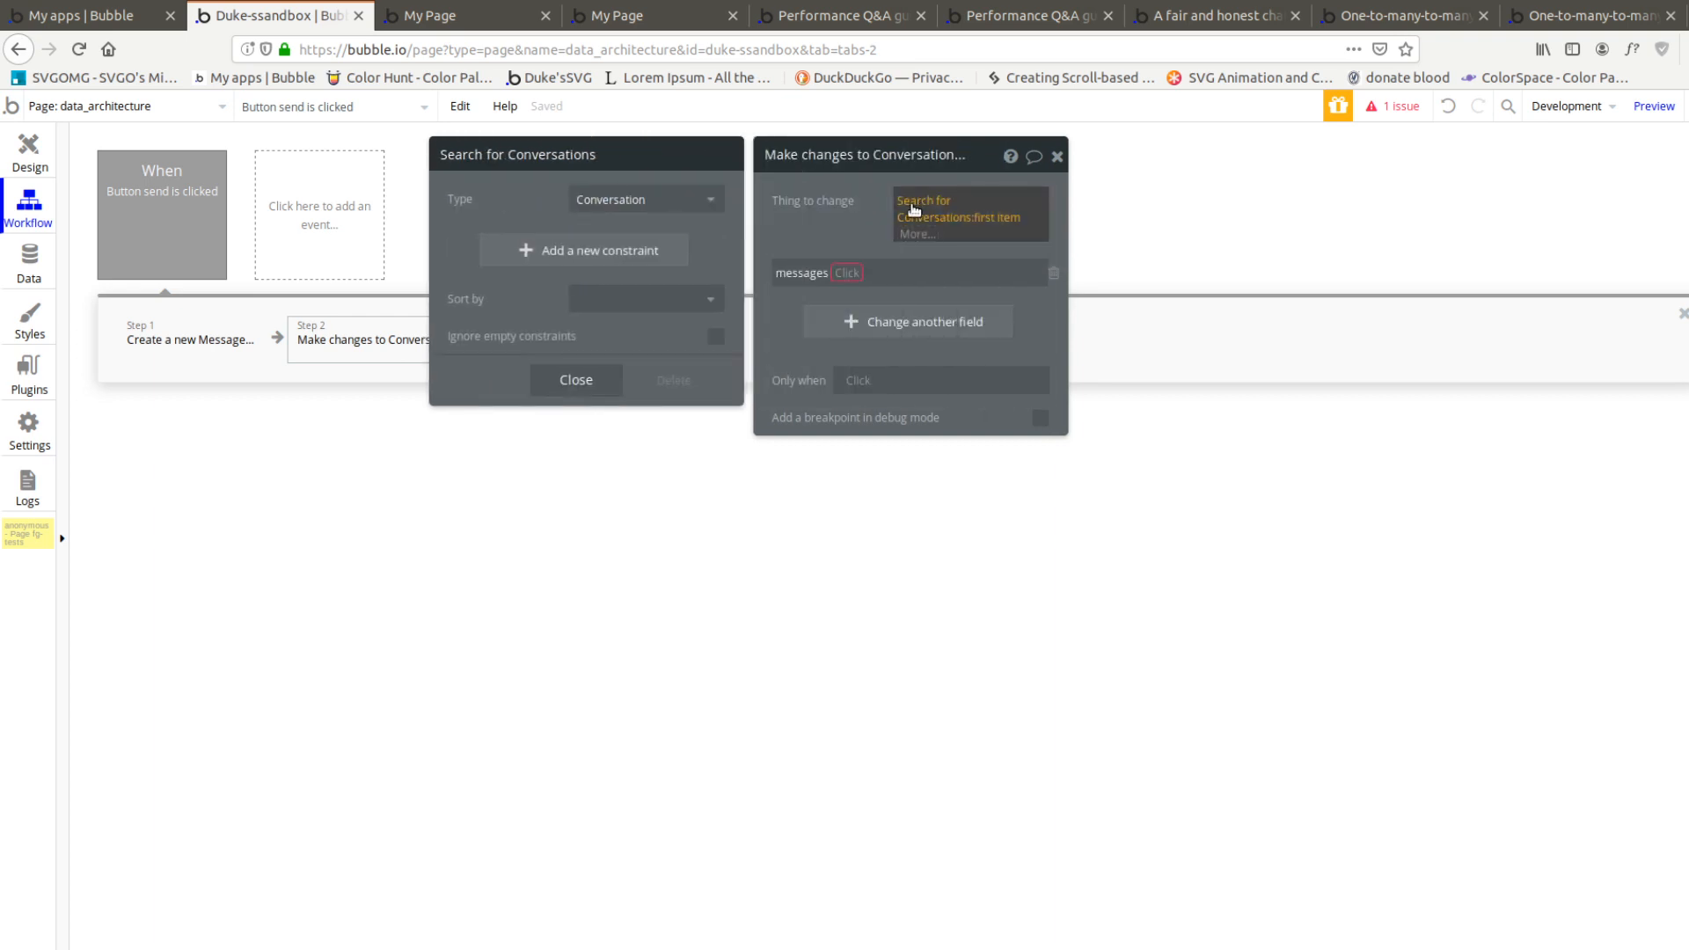
key(Delete)
click(914, 209)
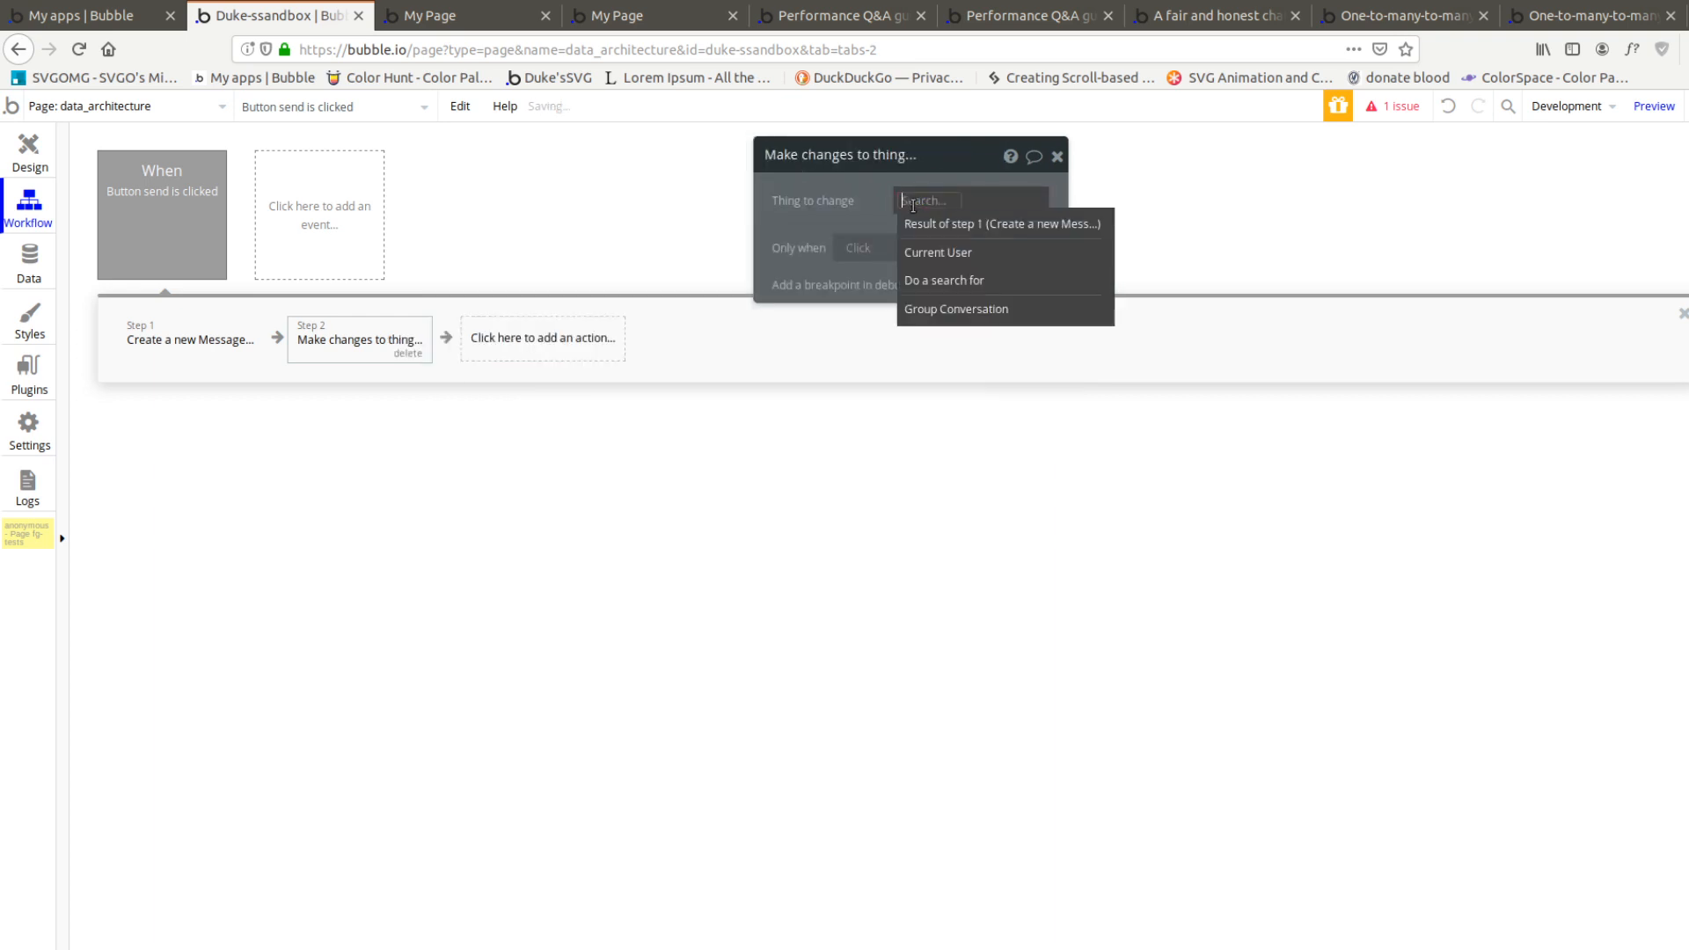
click(981, 324)
click(971, 238)
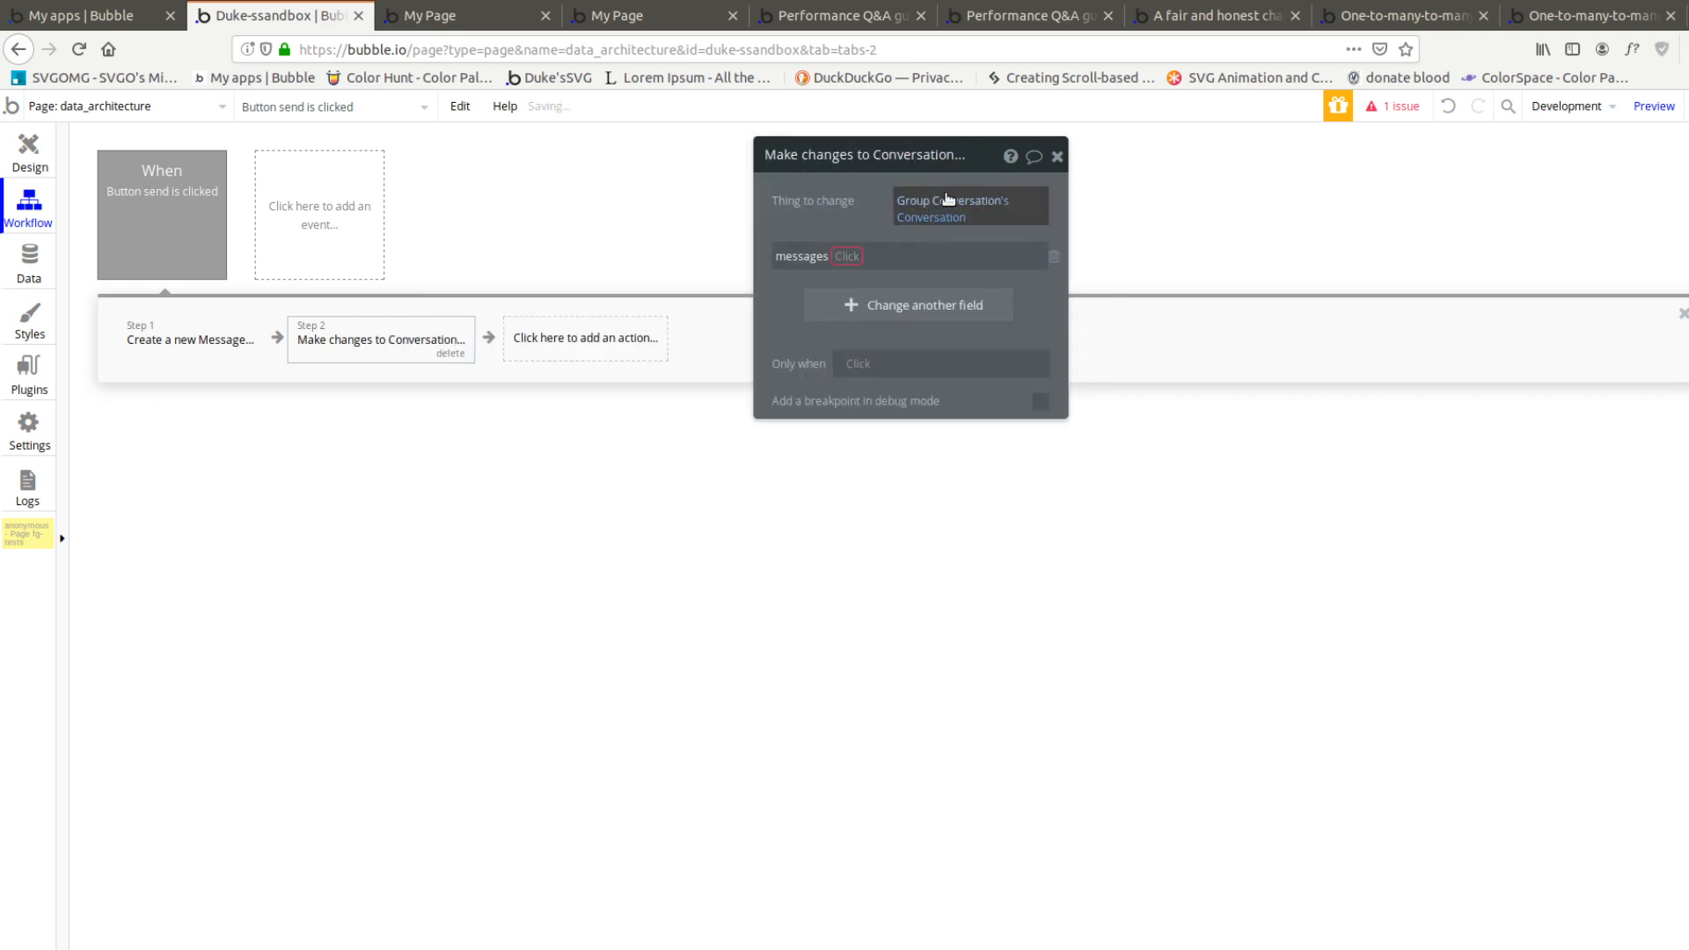
Make the messages change add the result of step 1, then review the Create a new Message action's fields
click(848, 256)
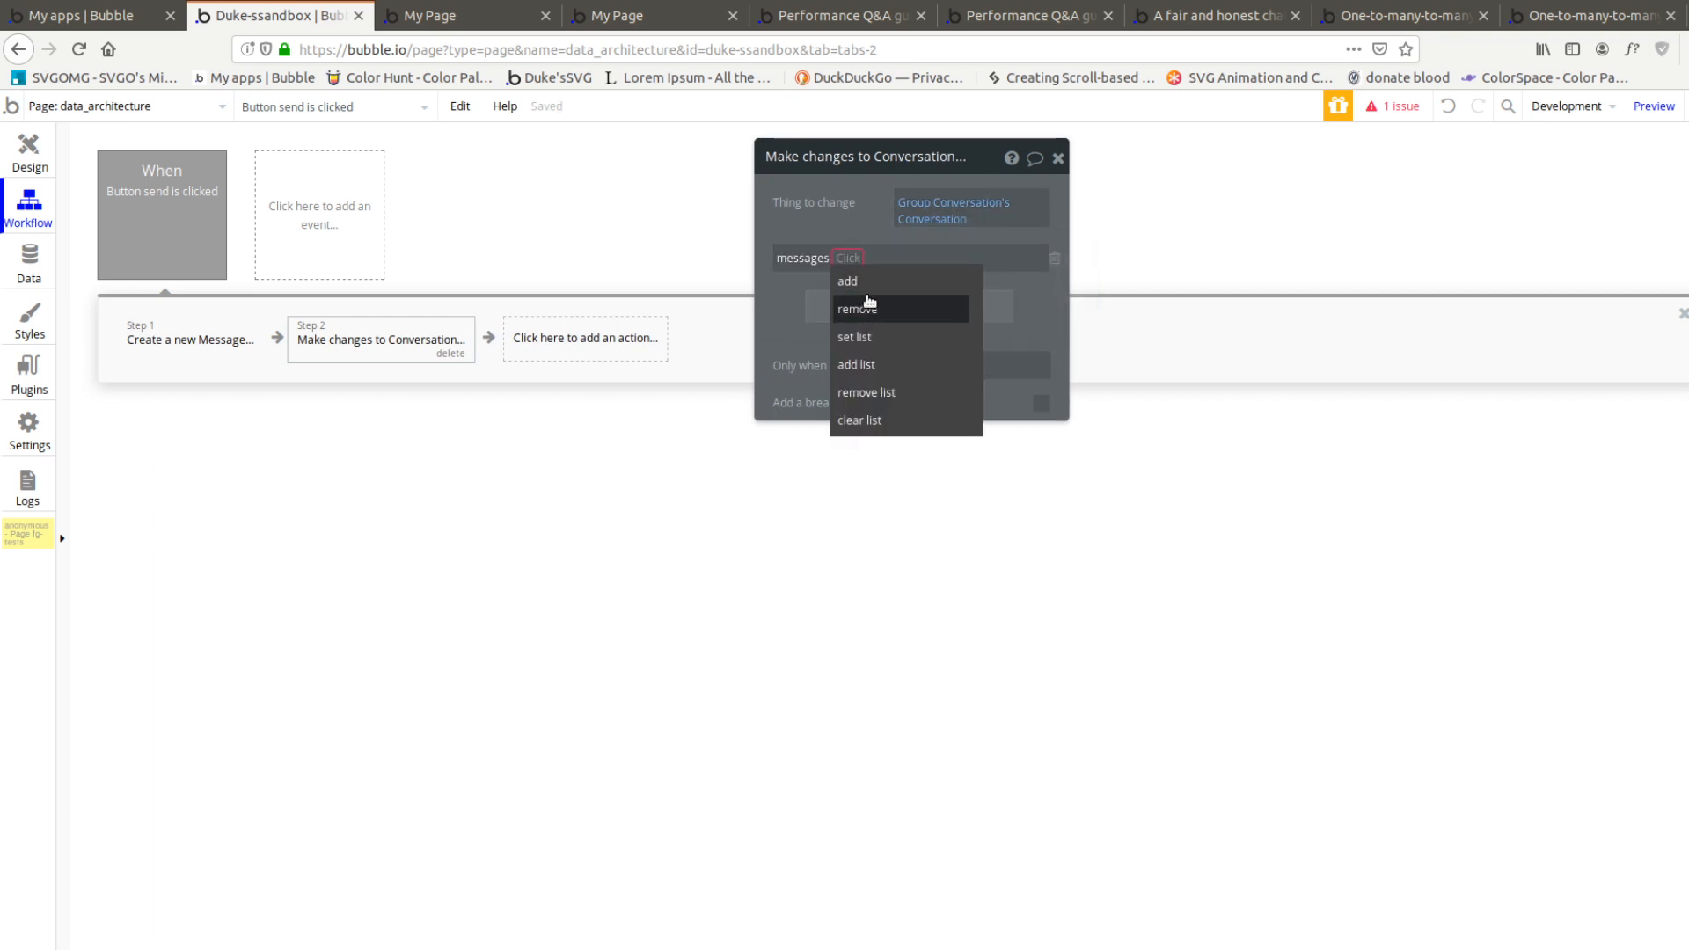
click(848, 281)
click(863, 272)
click(871, 305)
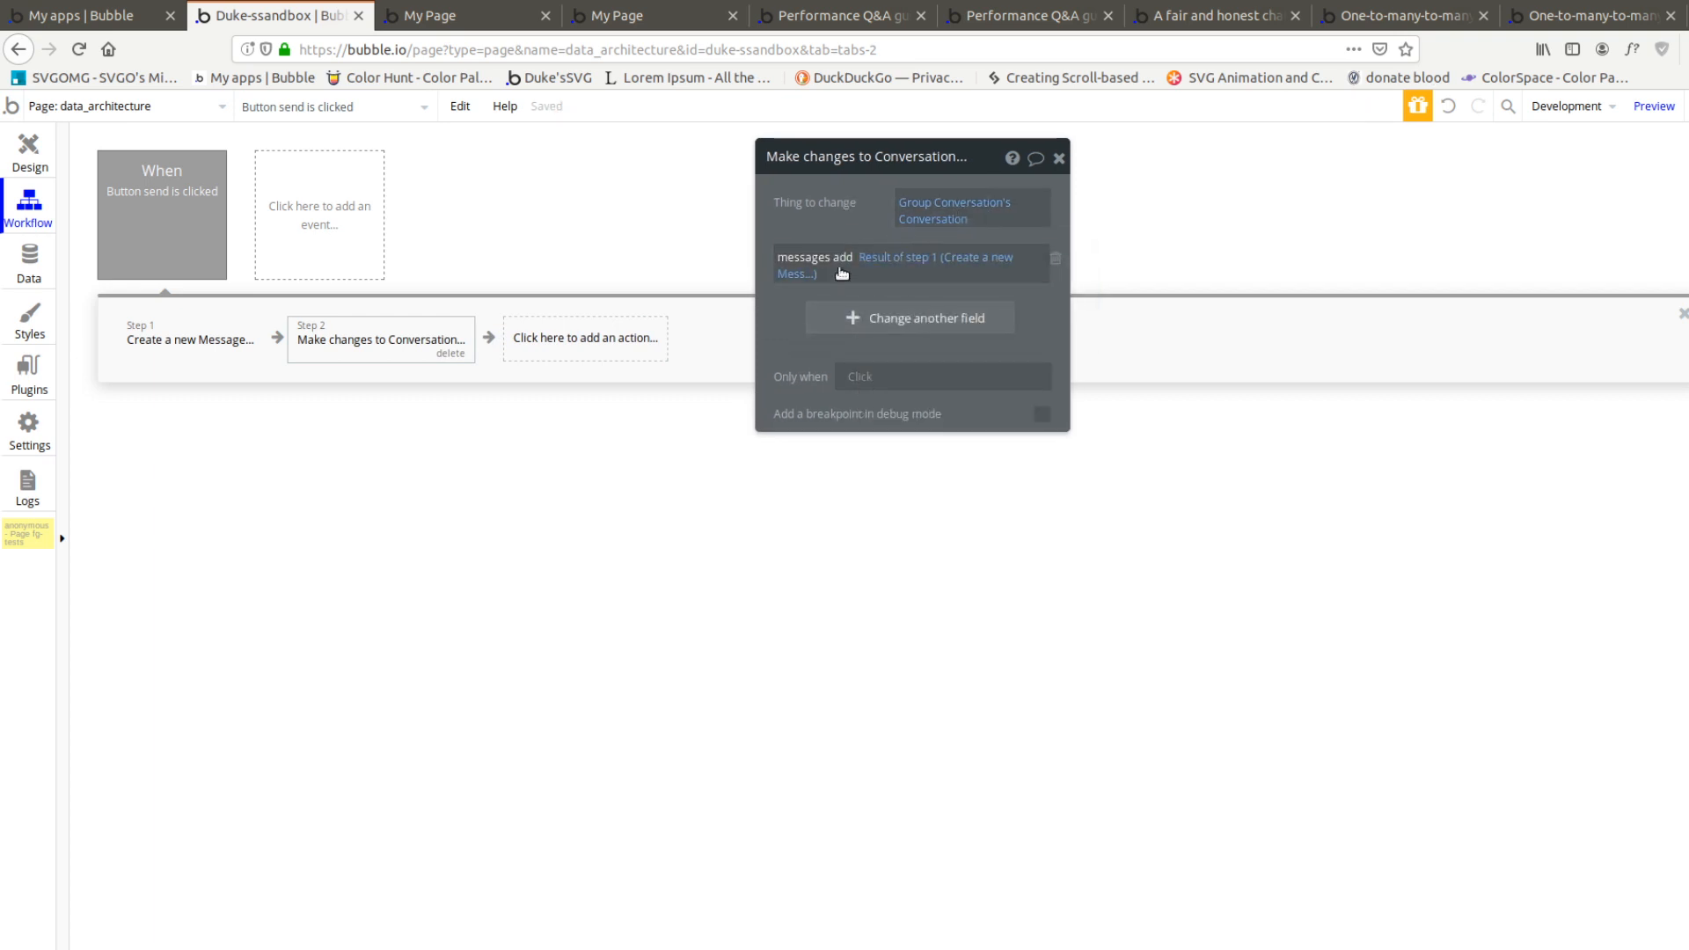
click(165, 347)
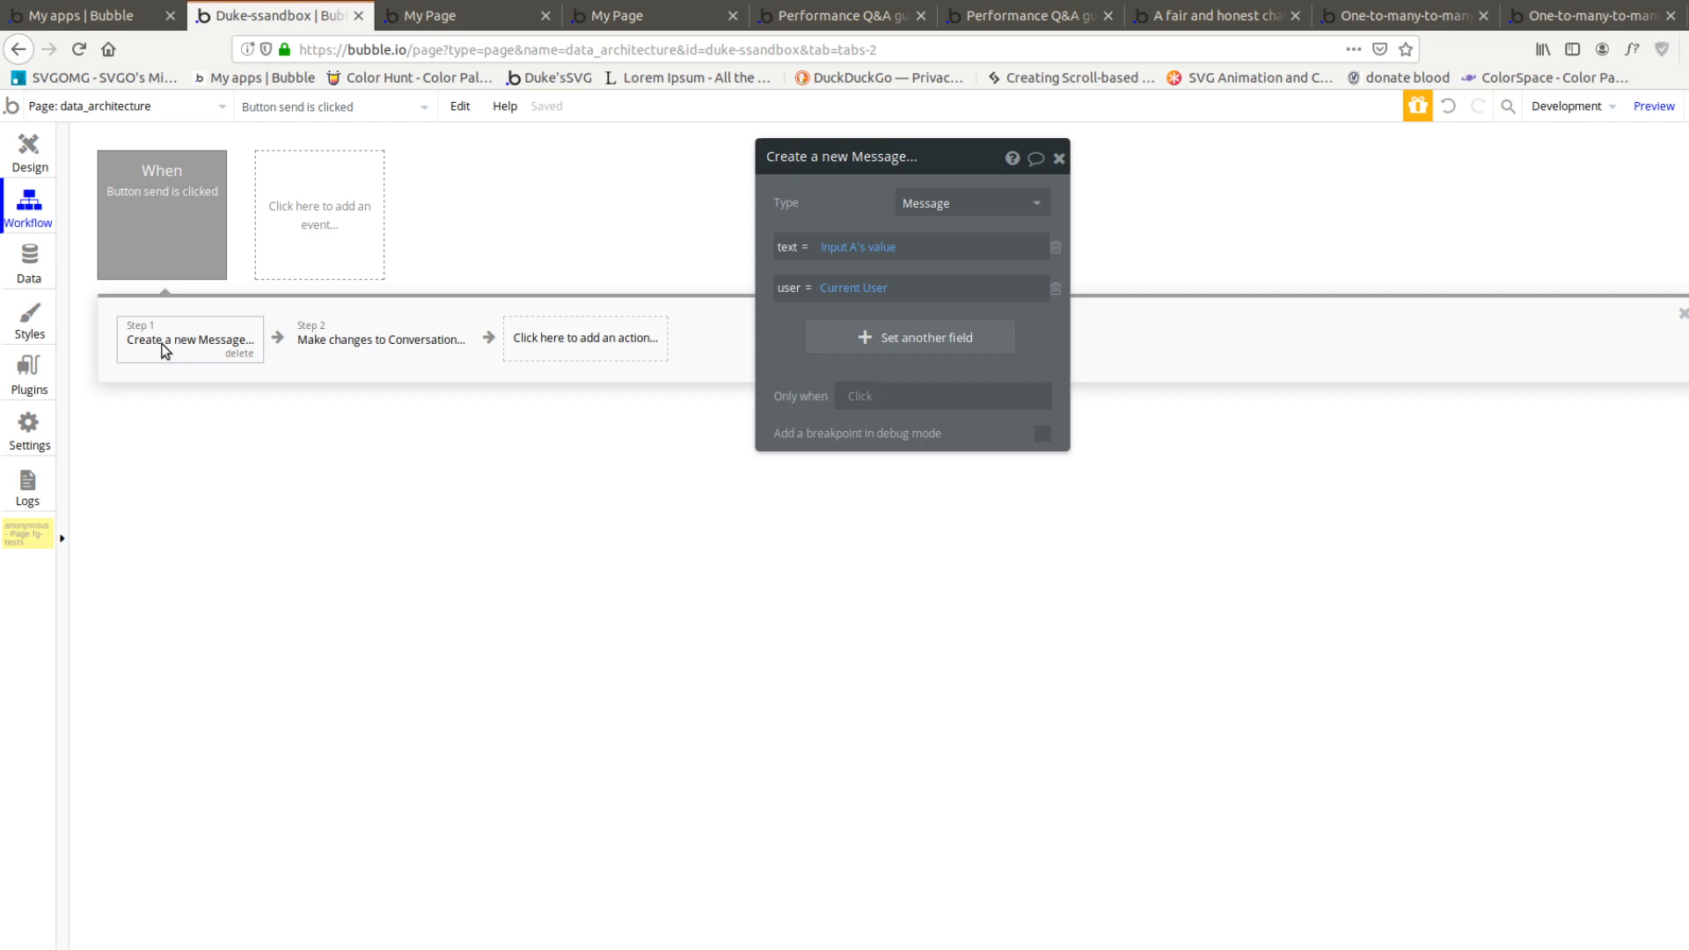
click(330, 323)
Close the extra page preview, reload the remaining one and inspect the message list shown there
click(43, 156)
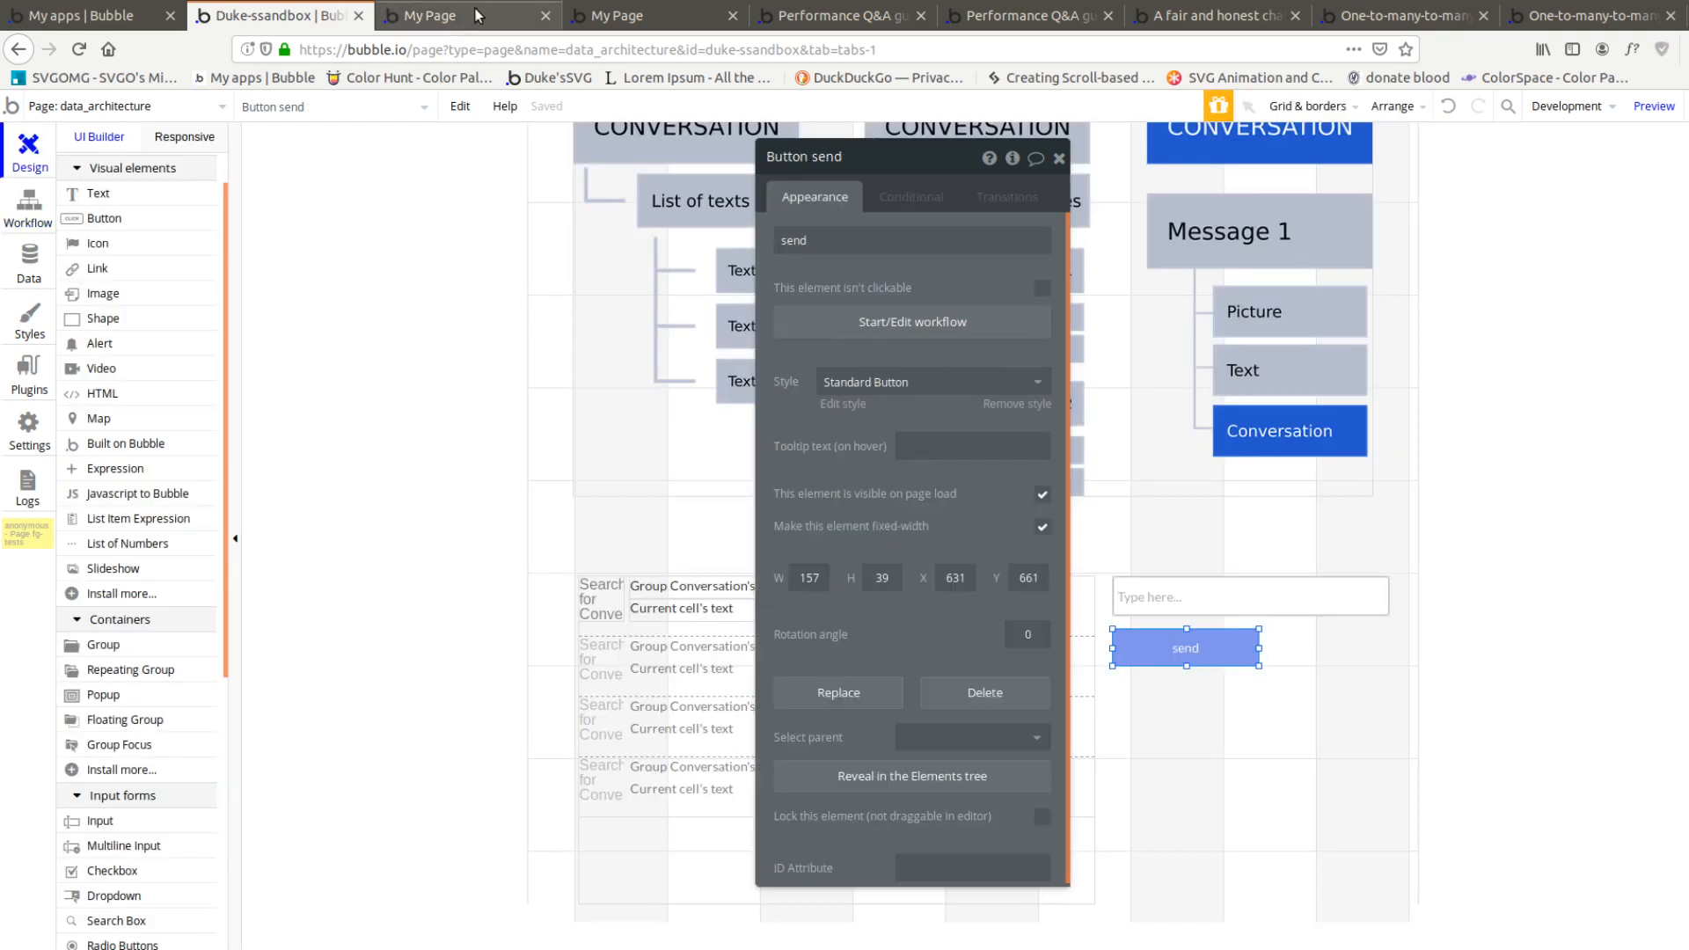
click(533, 21)
key(ctrl+w)
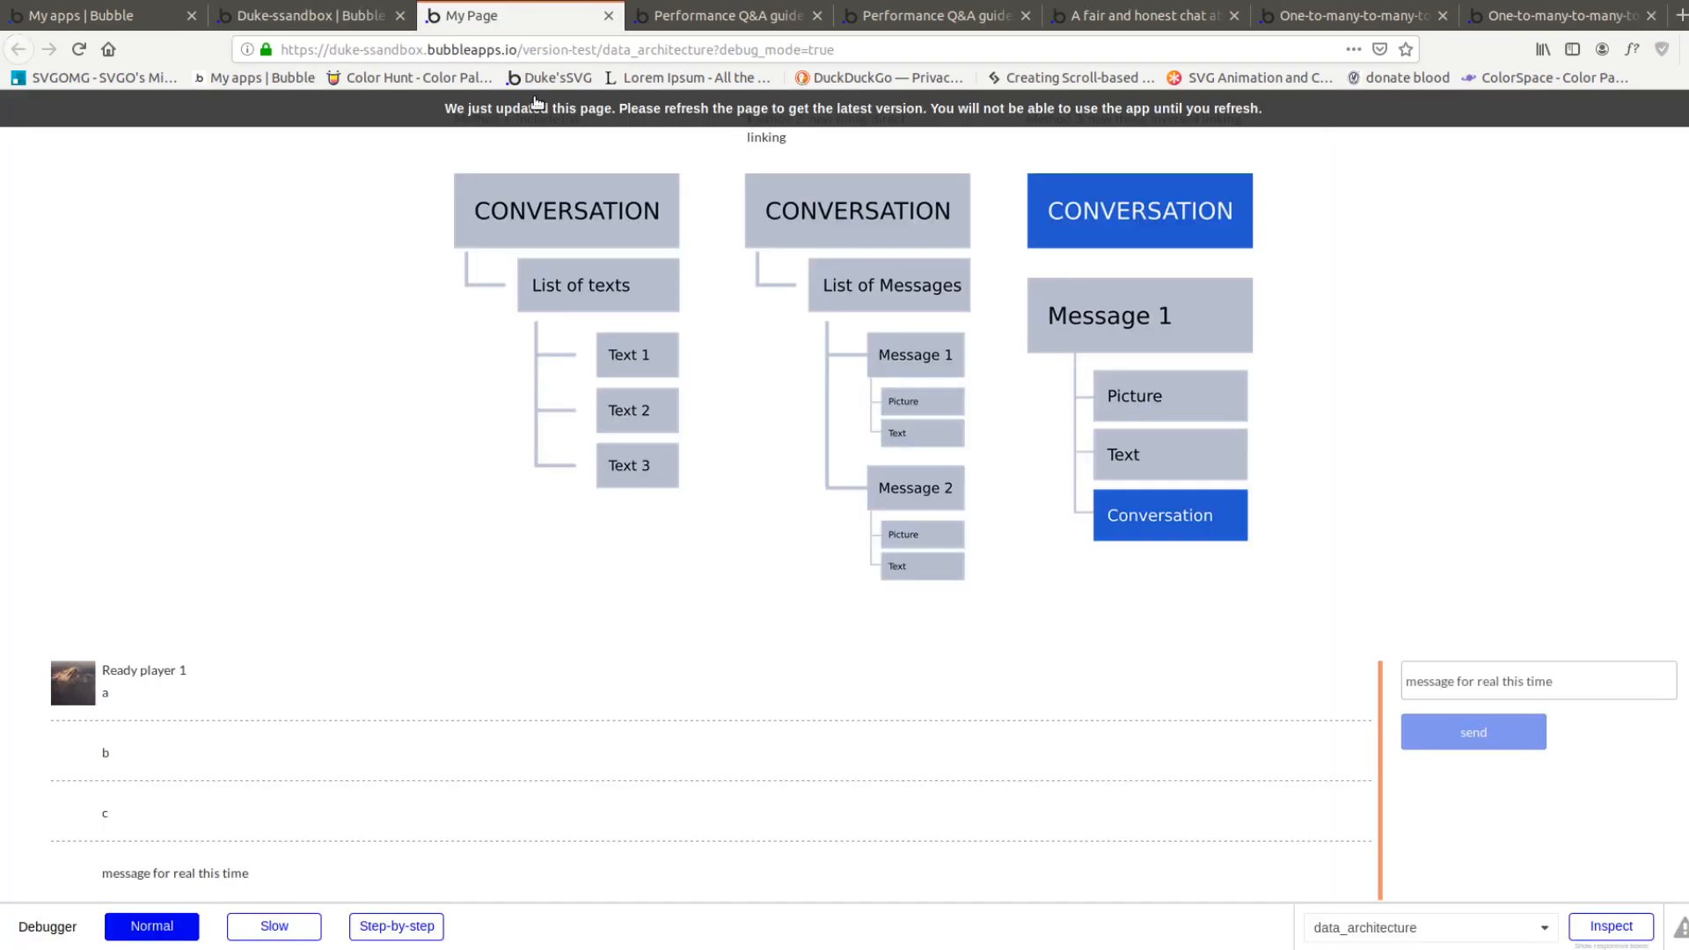
click(533, 118)
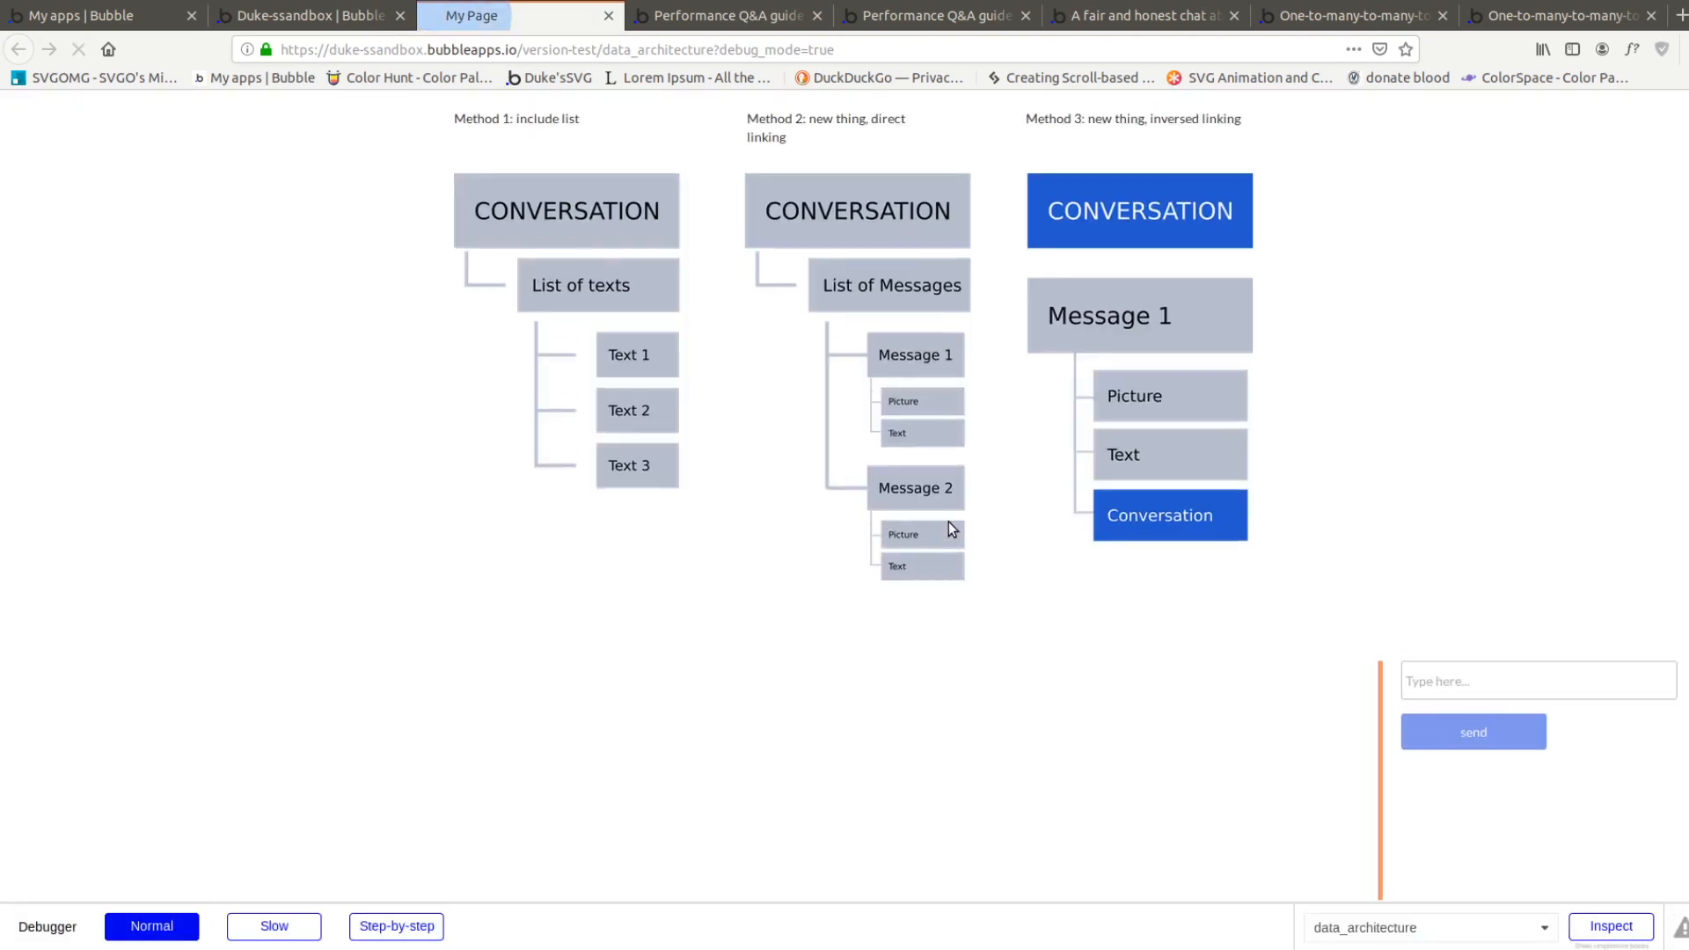
scroll(600, 498, down, 3)
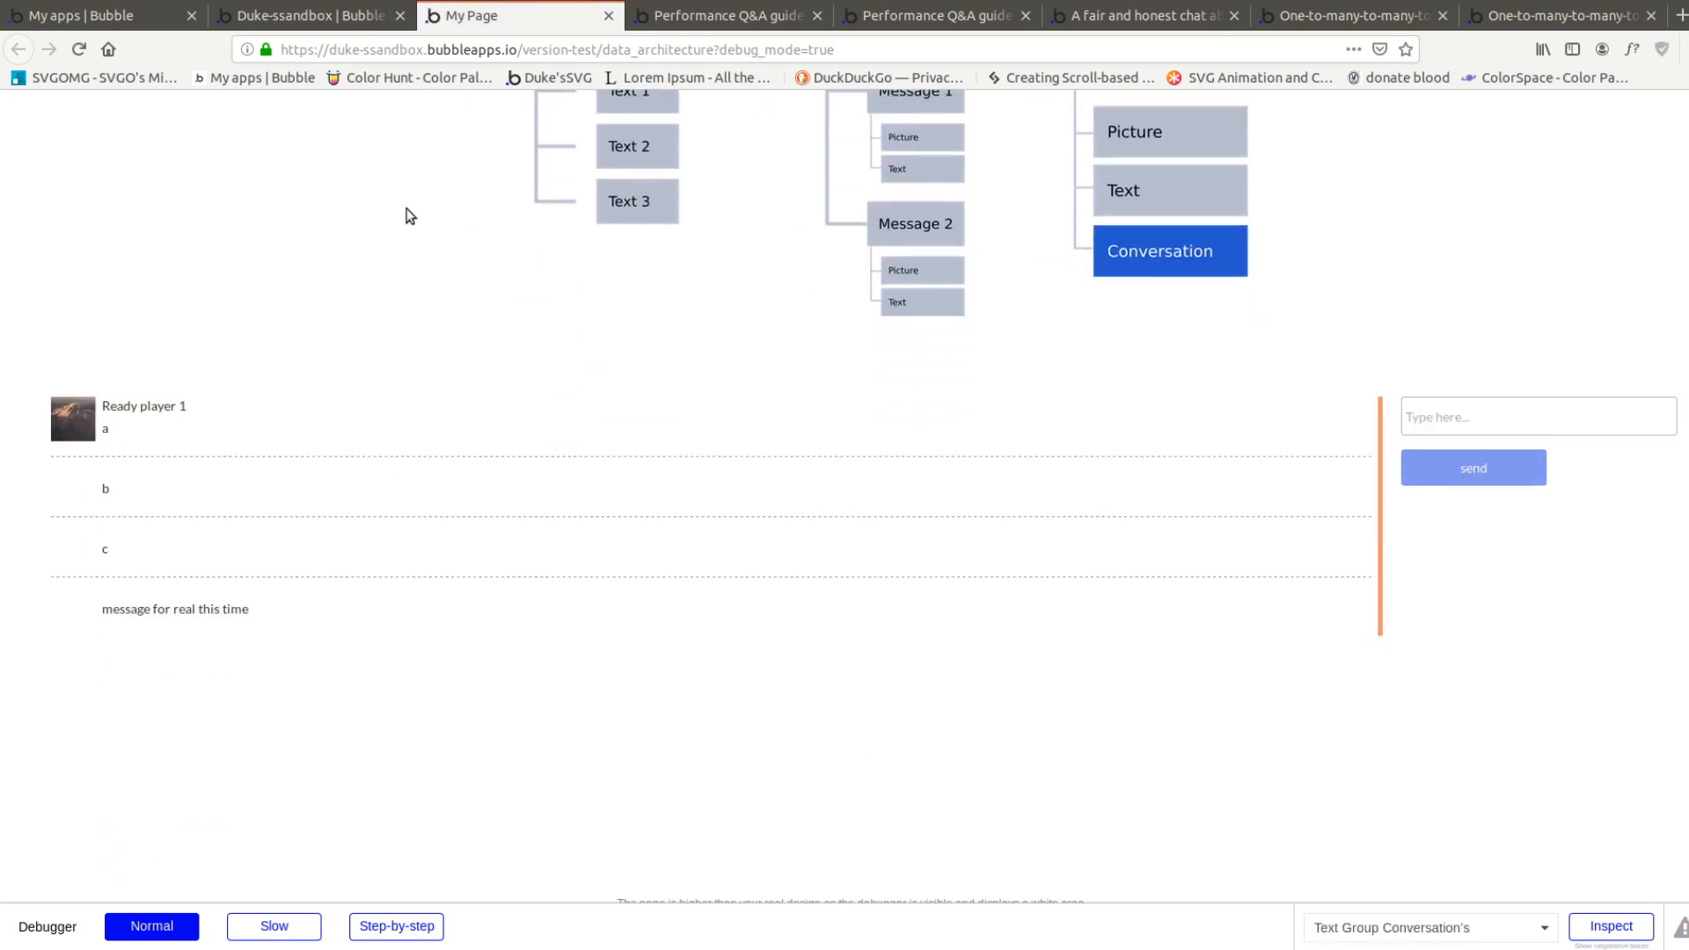
Set the message list repeating group's type of content to Message
click(312, 15)
click(618, 610)
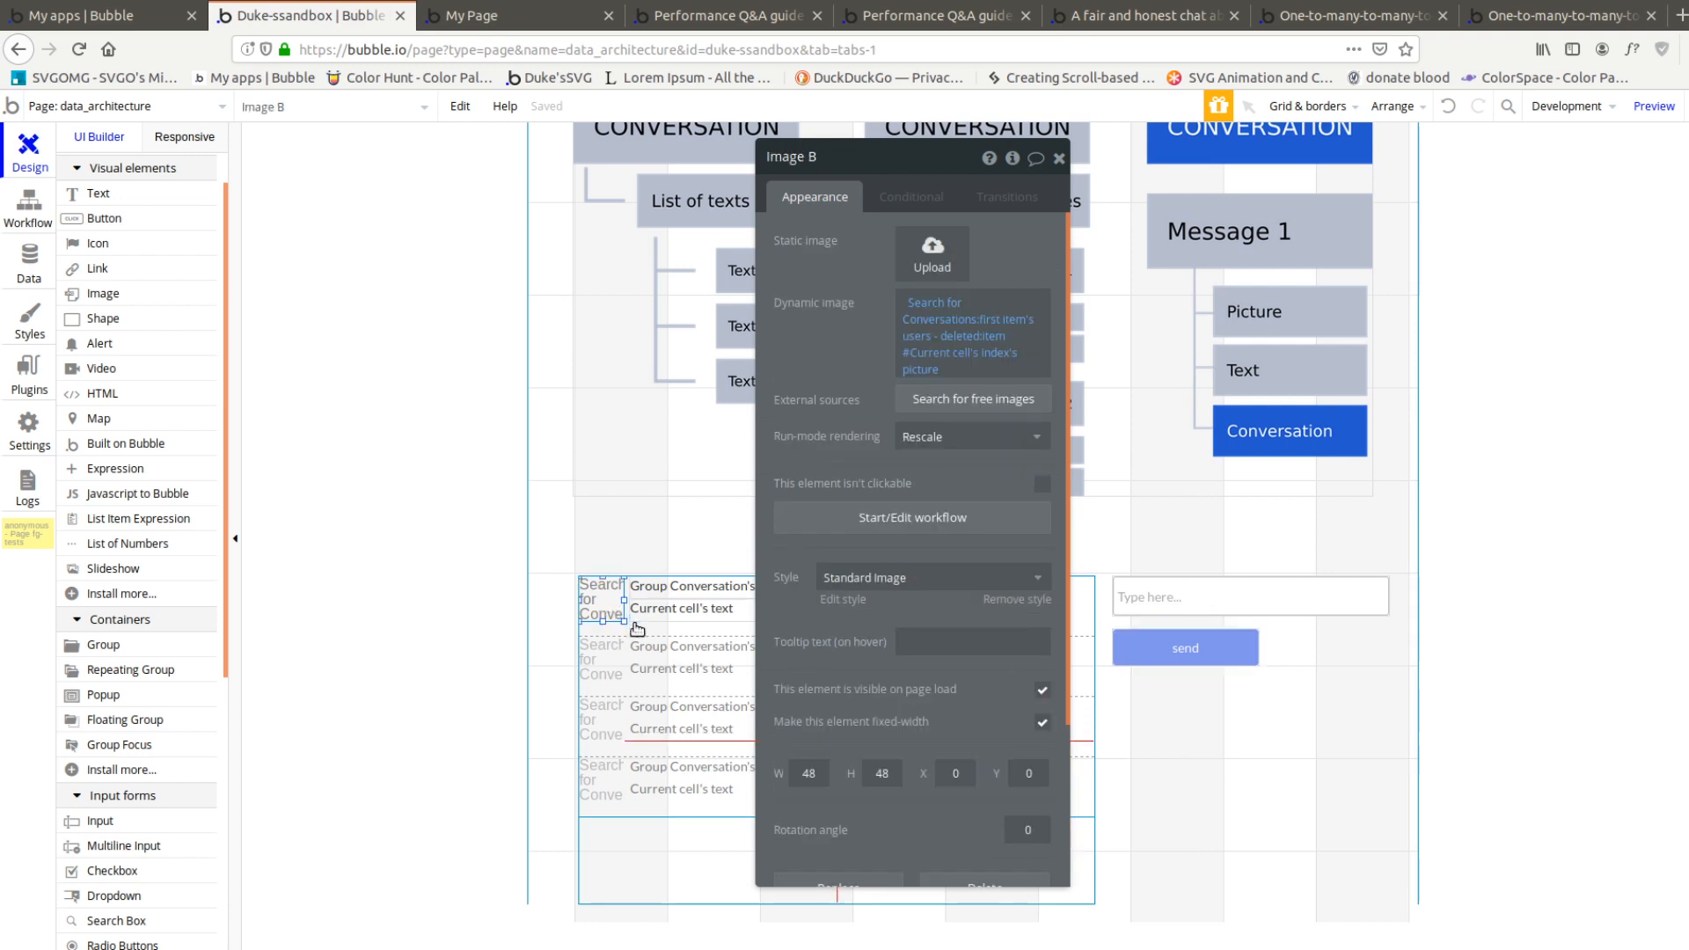
click(639, 633)
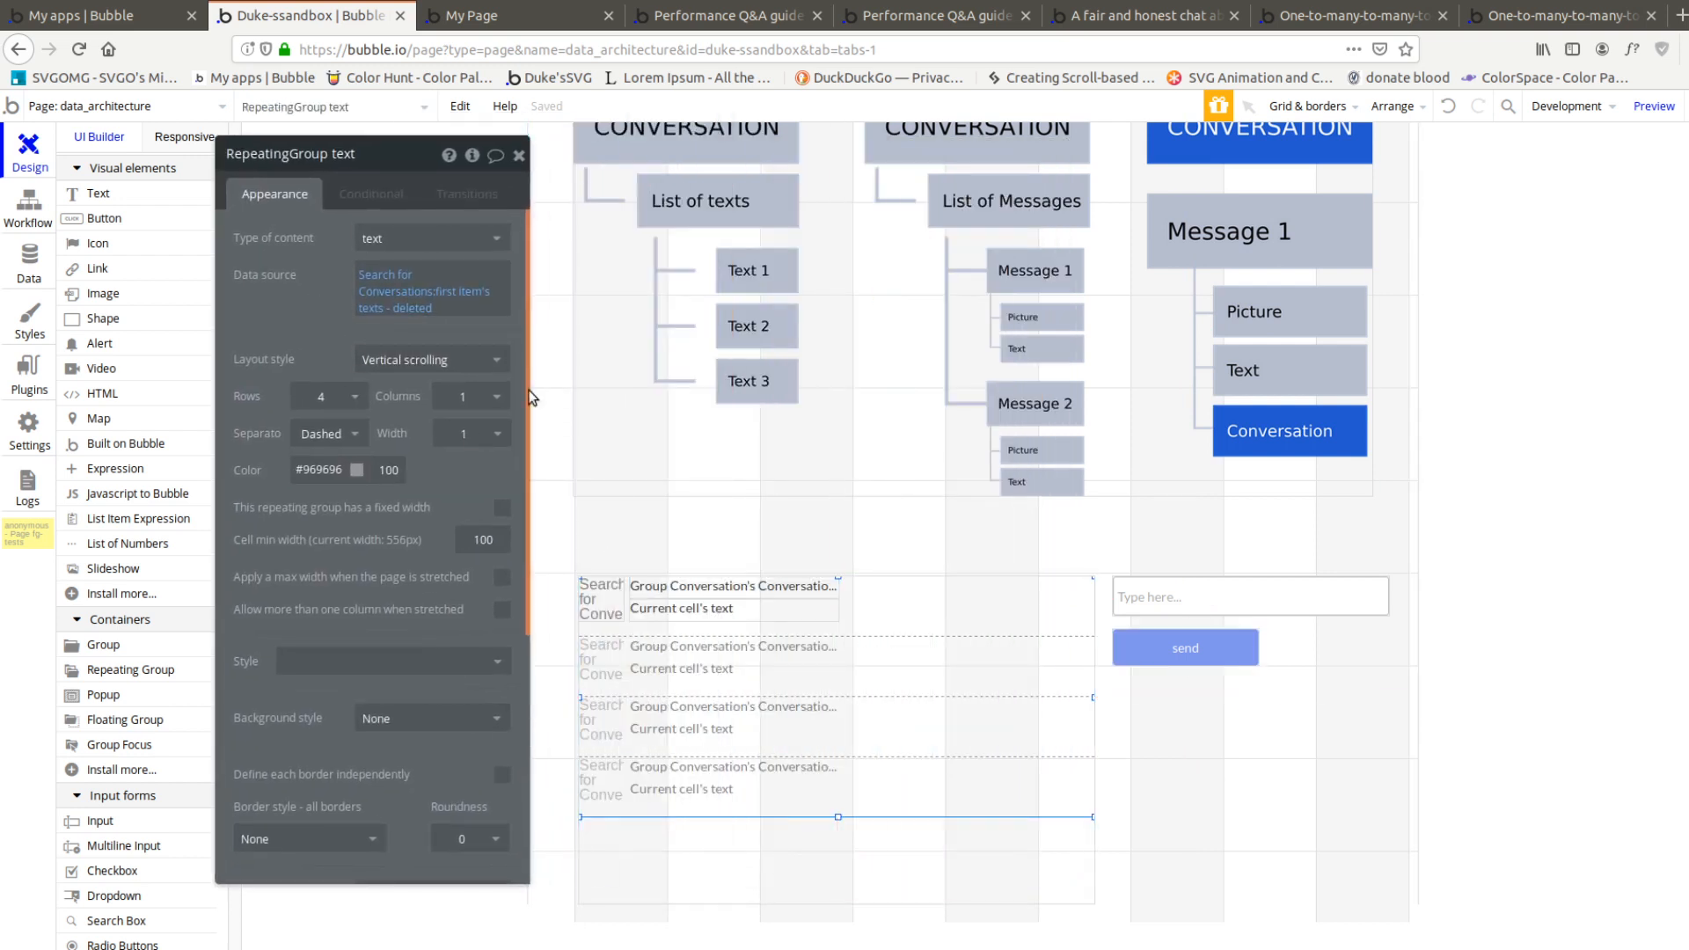
click(379, 238)
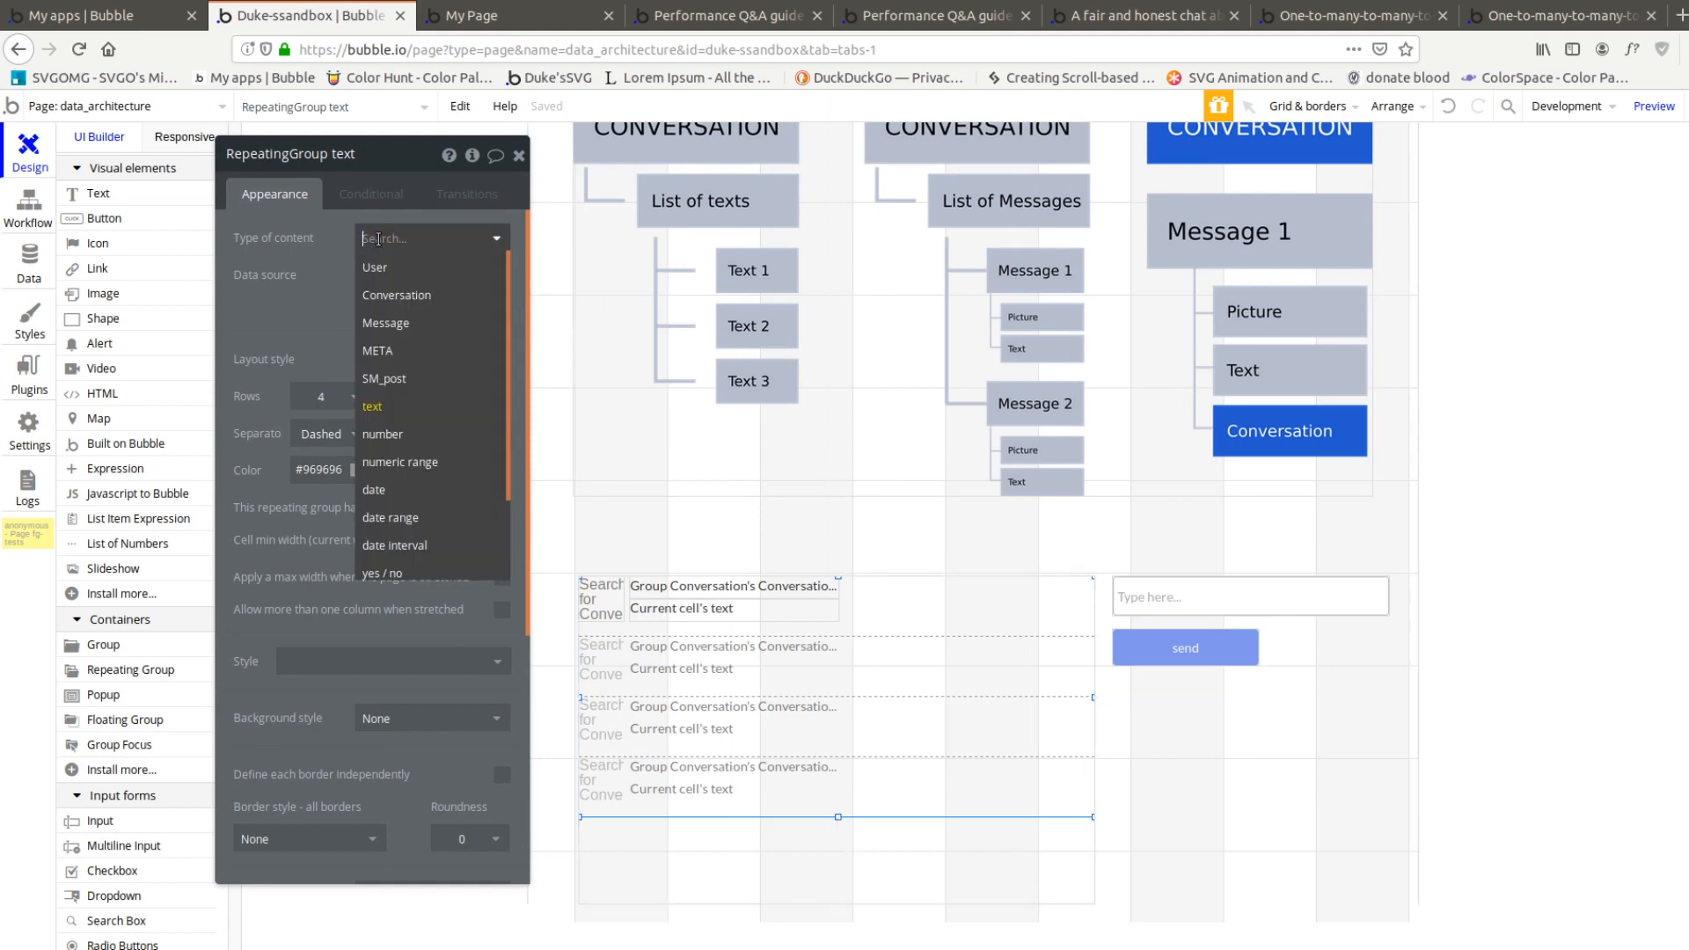
click(404, 323)
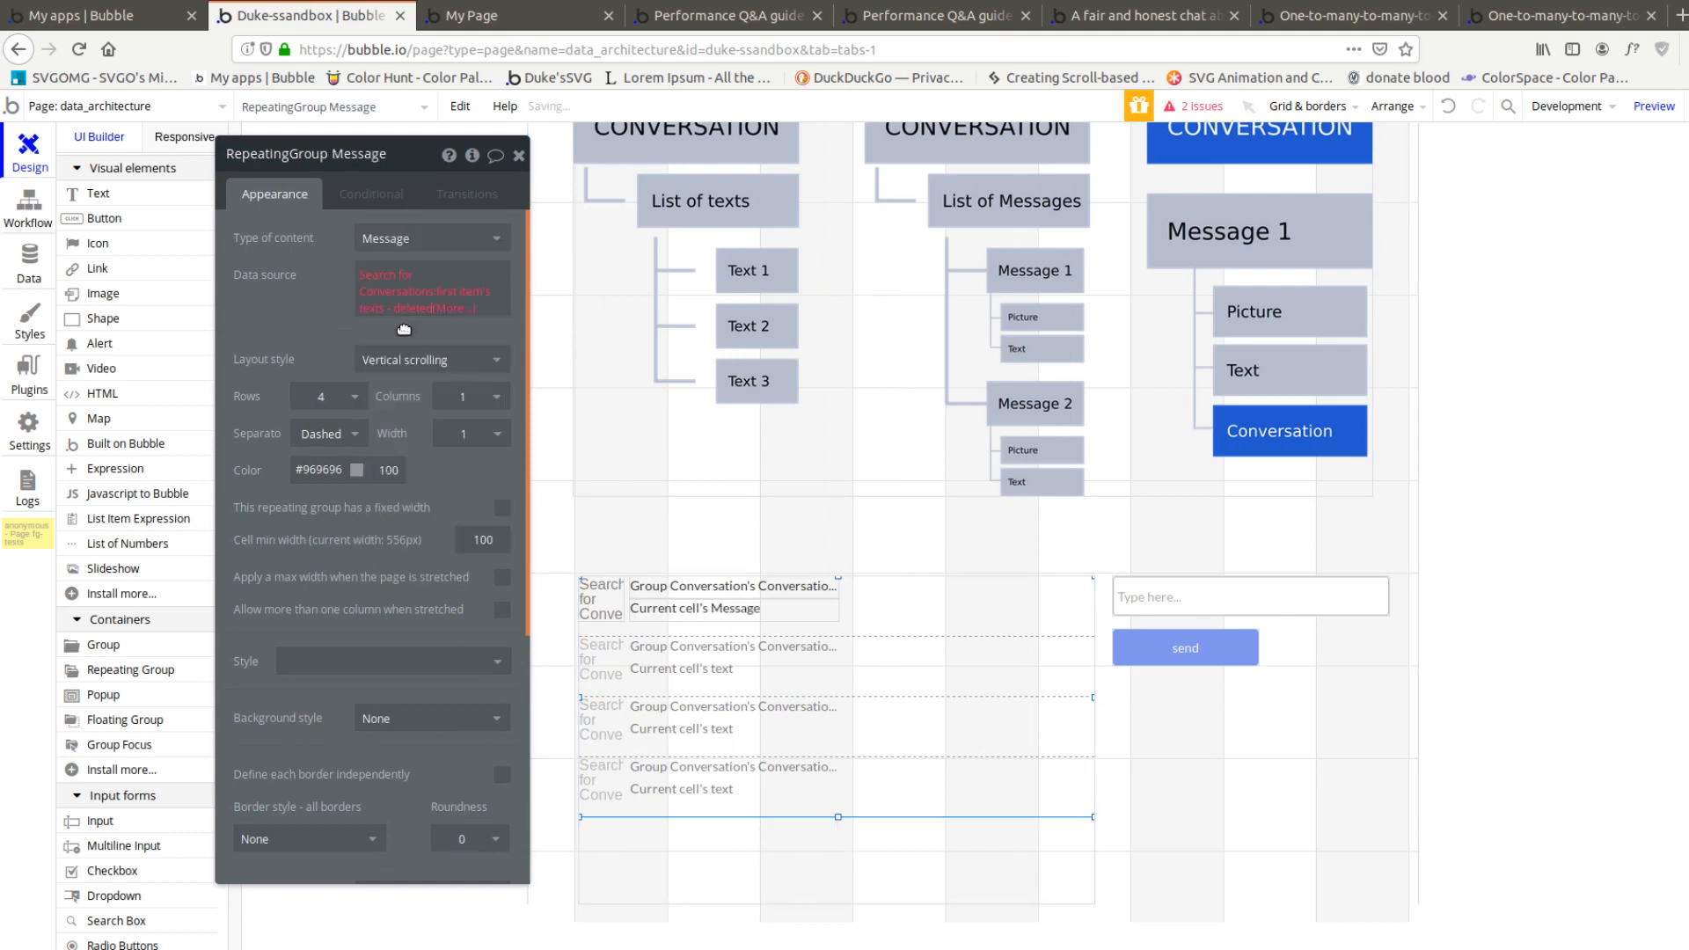
Set the repeating group's data source to Group Conversation's Conversation's messages and reload the page preview
click(379, 276)
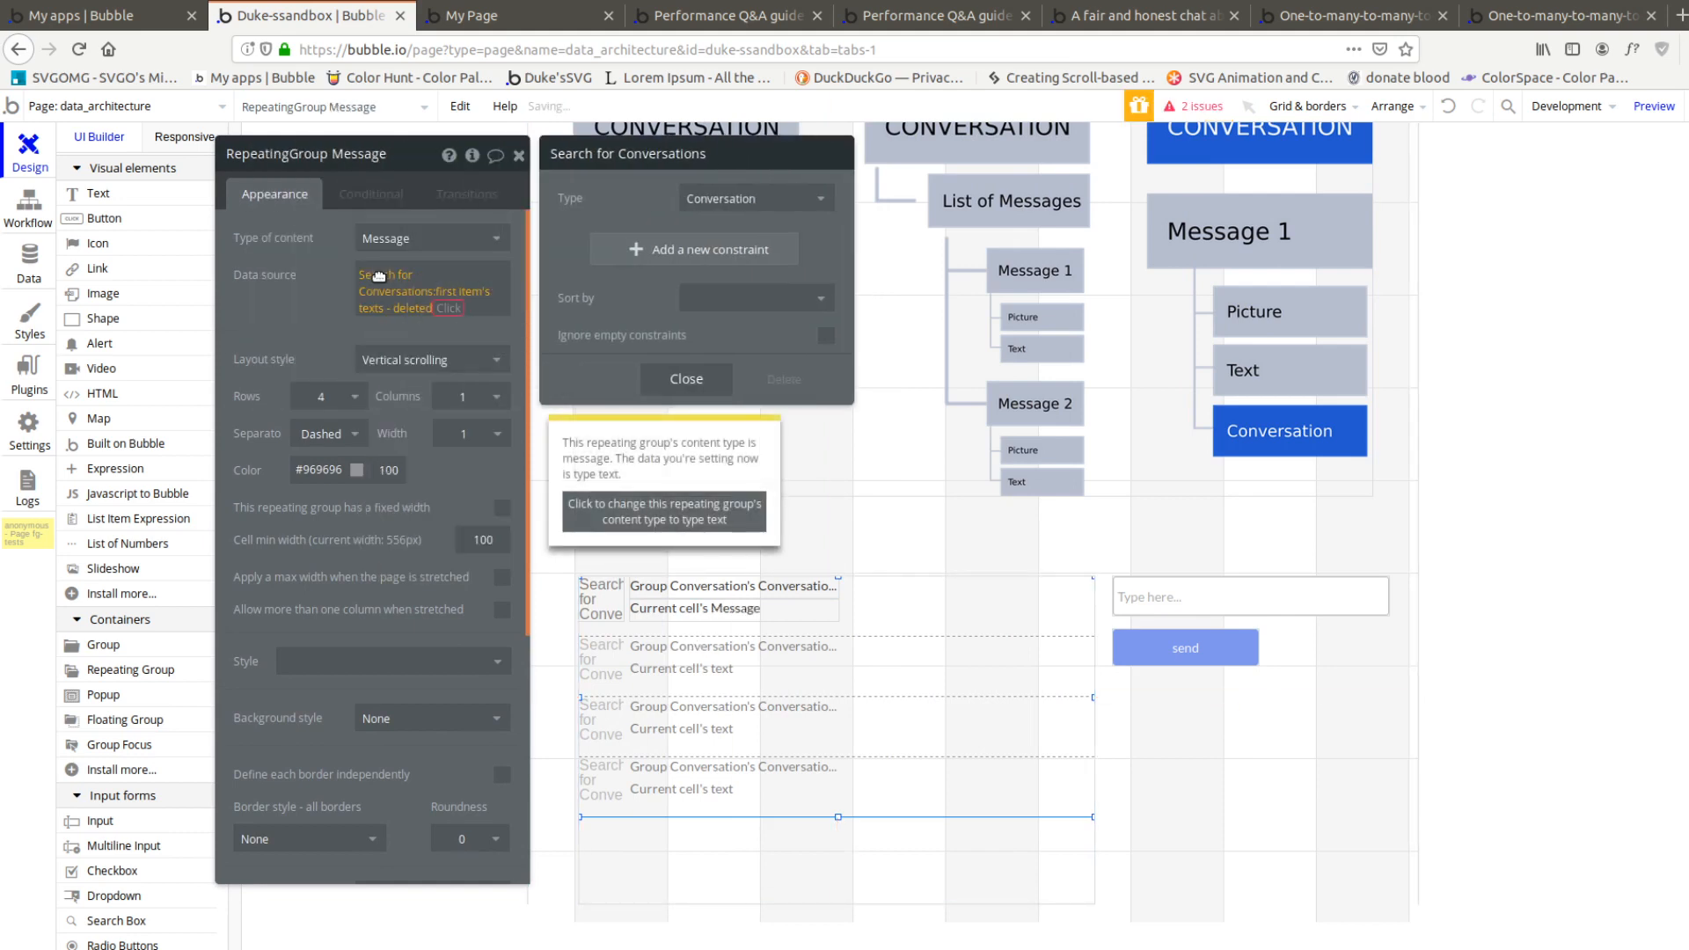
click(379, 277)
click(431, 467)
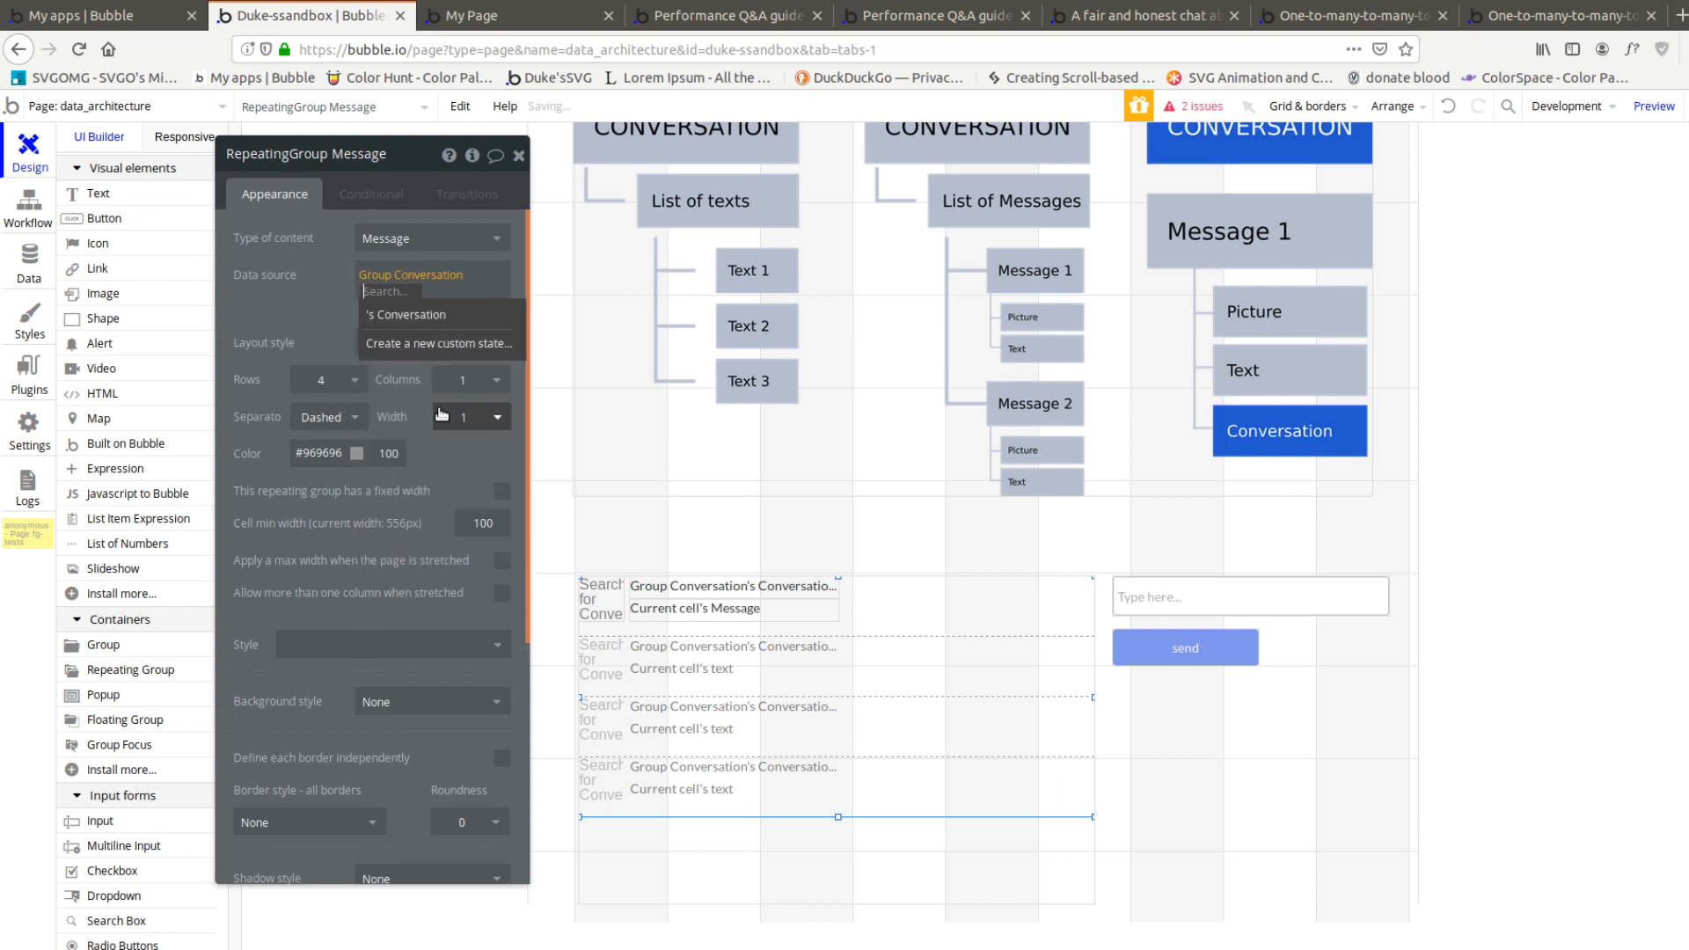
click(431, 315)
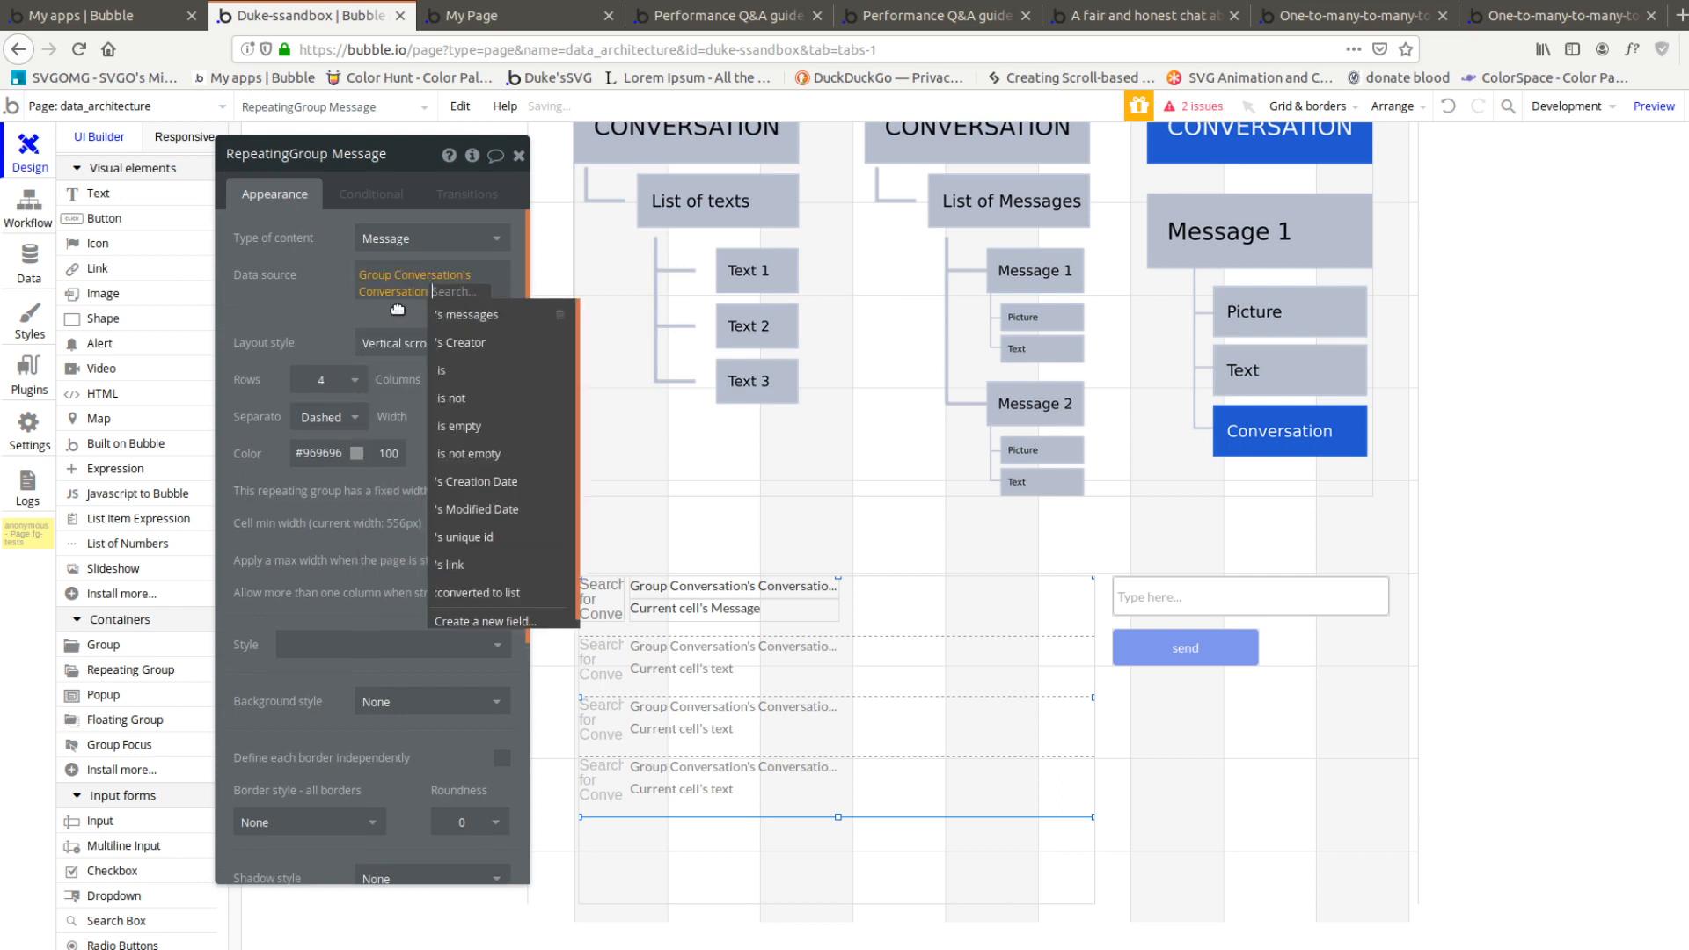
click(466, 317)
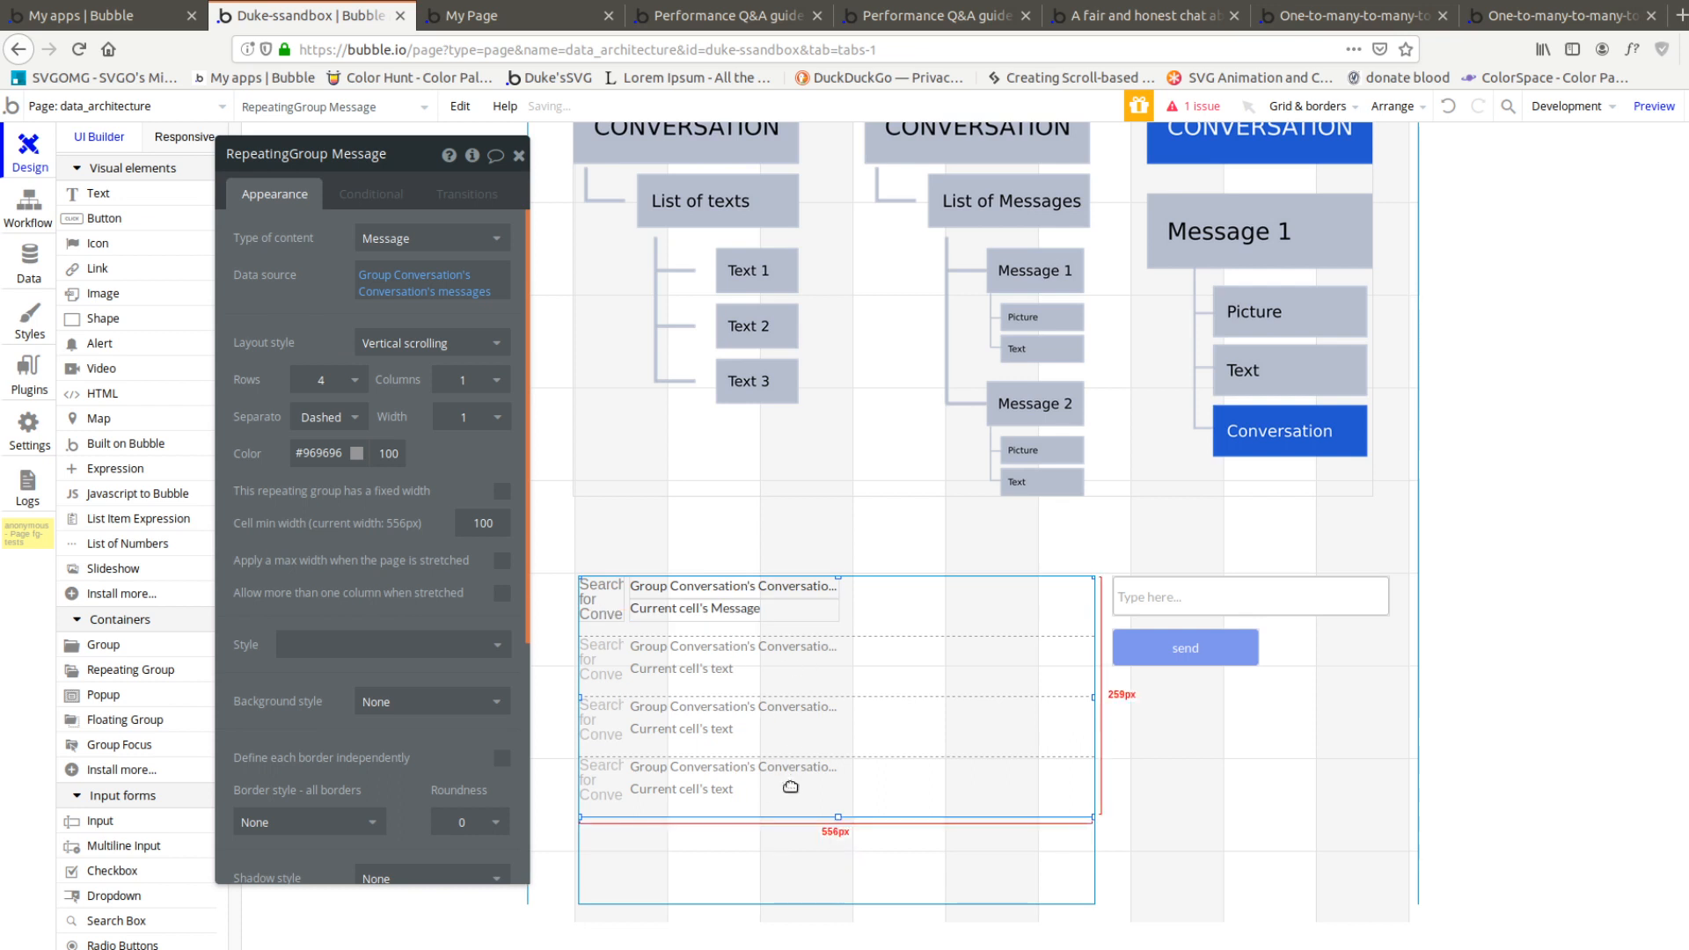
click(532, 16)
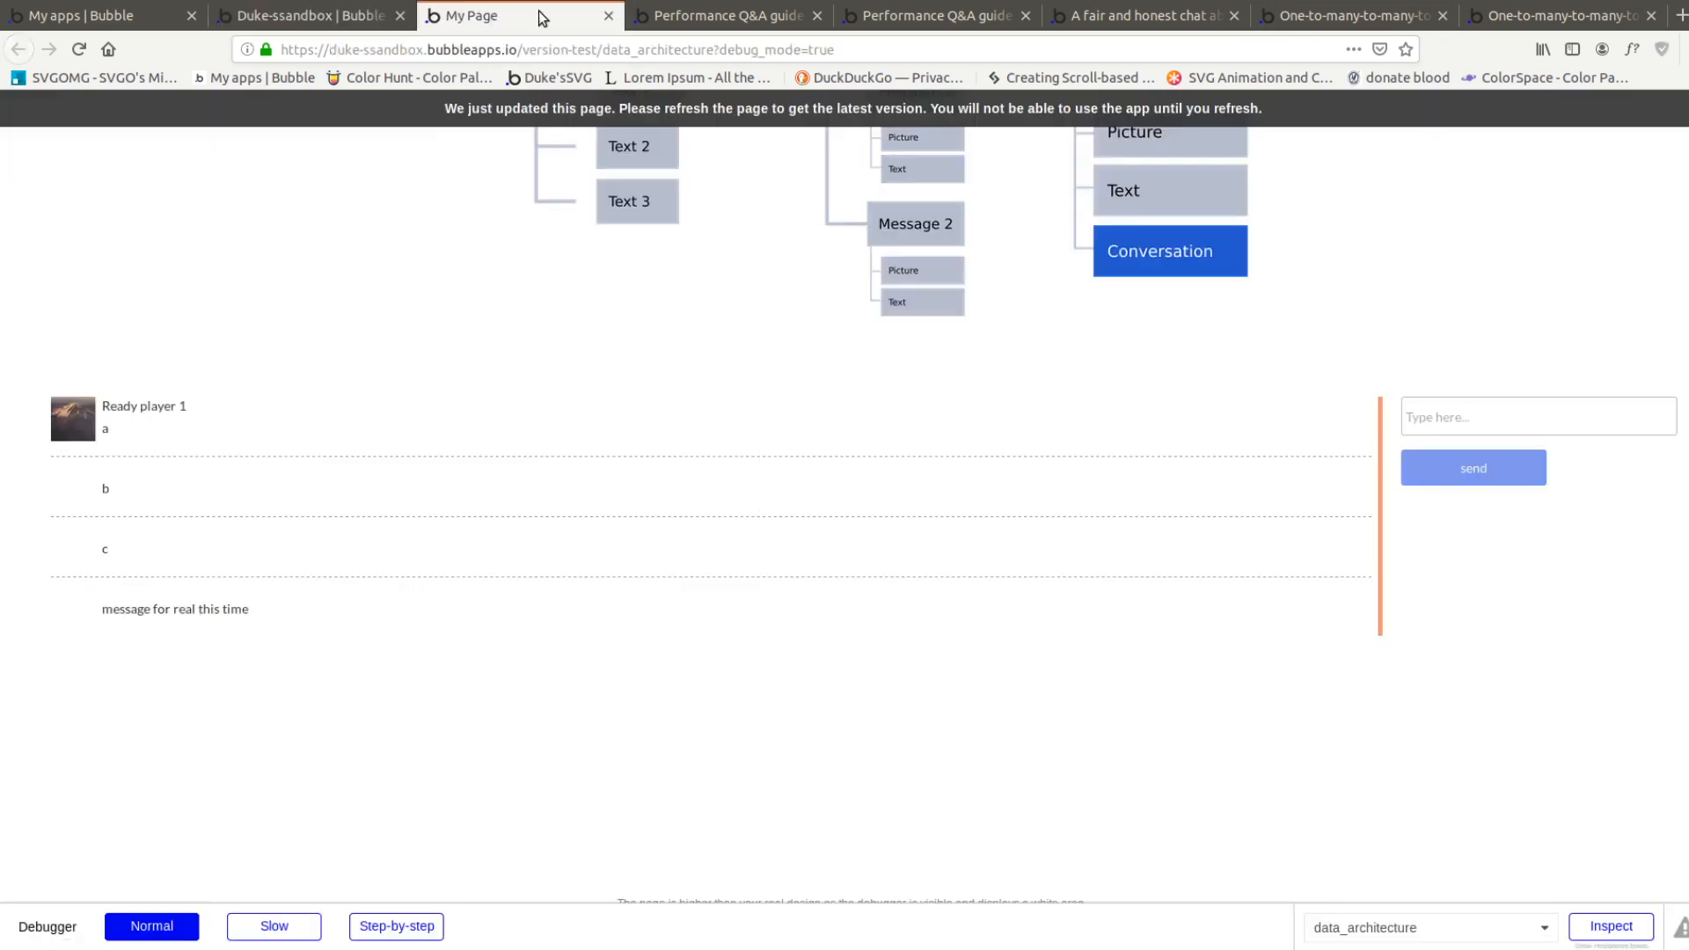
key(F5)
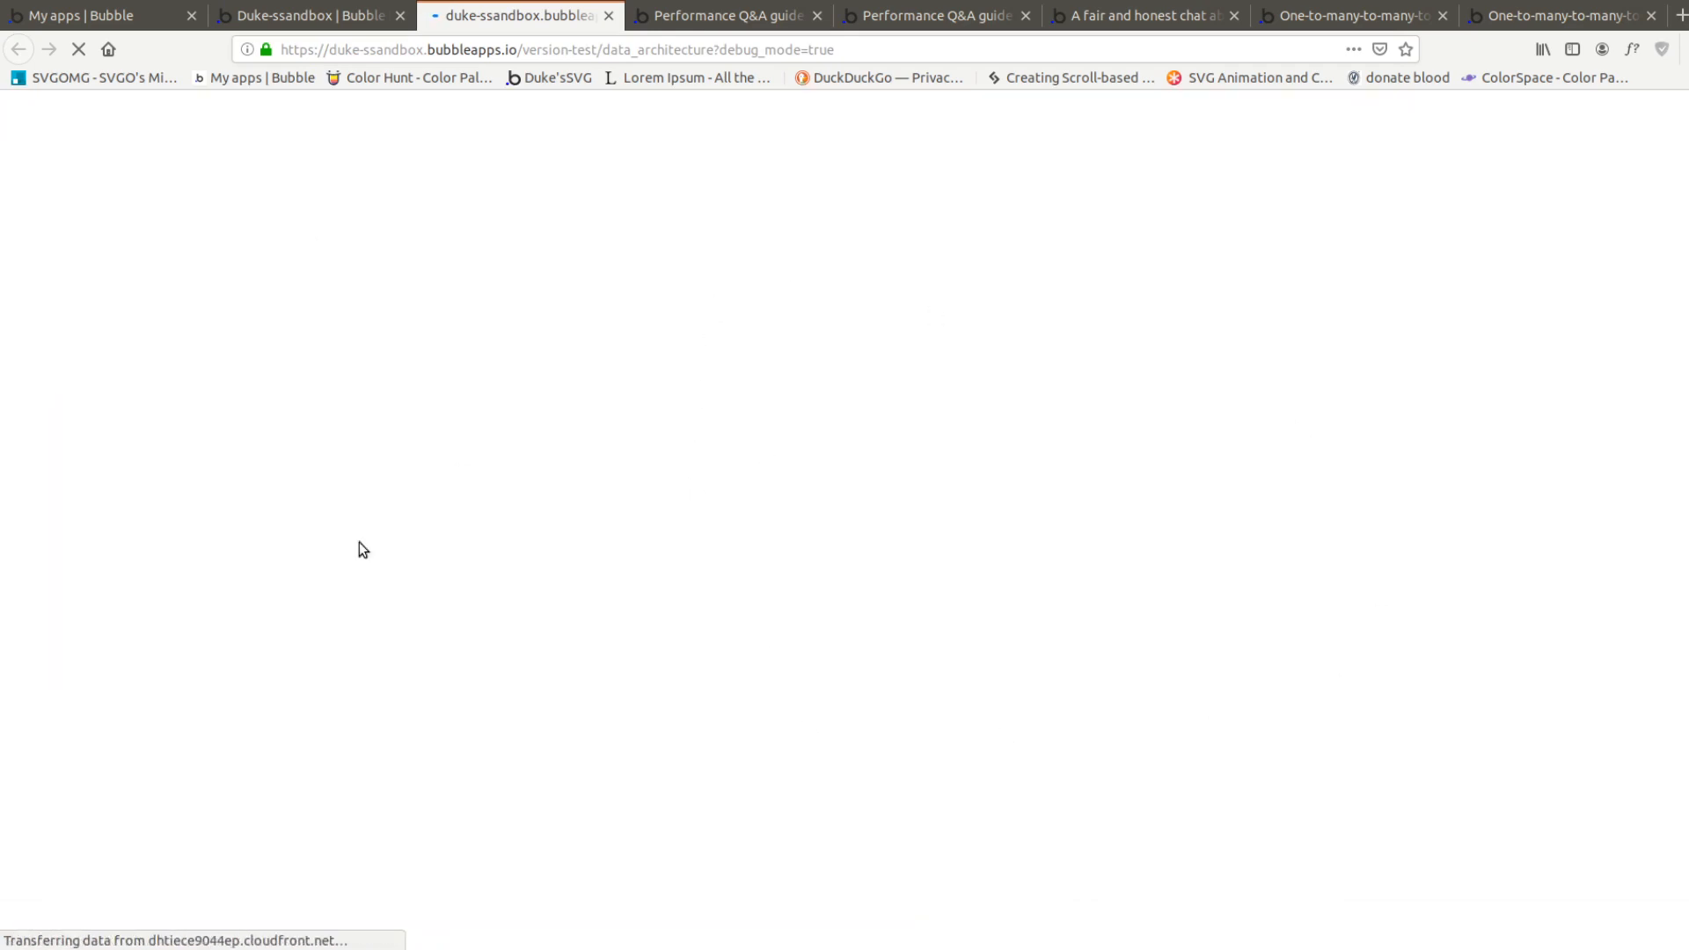
Replace the dynamic image source of the repeating group's first-cell image with Current cell's Message's user's picture
click(308, 15)
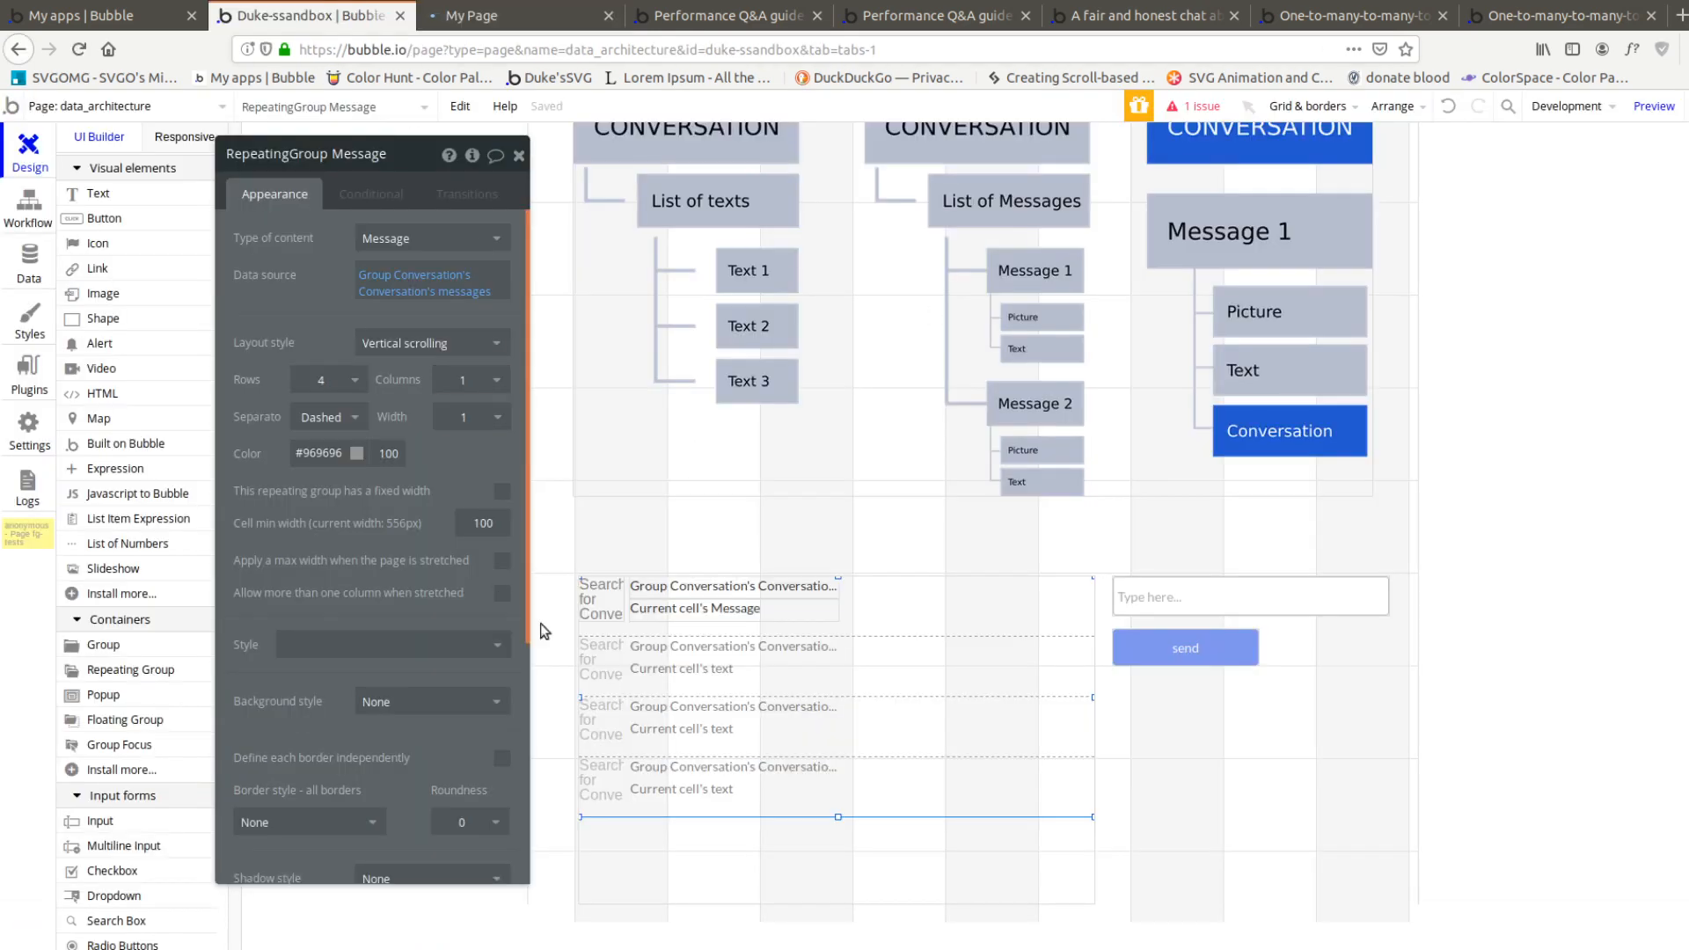
click(717, 597)
click(907, 634)
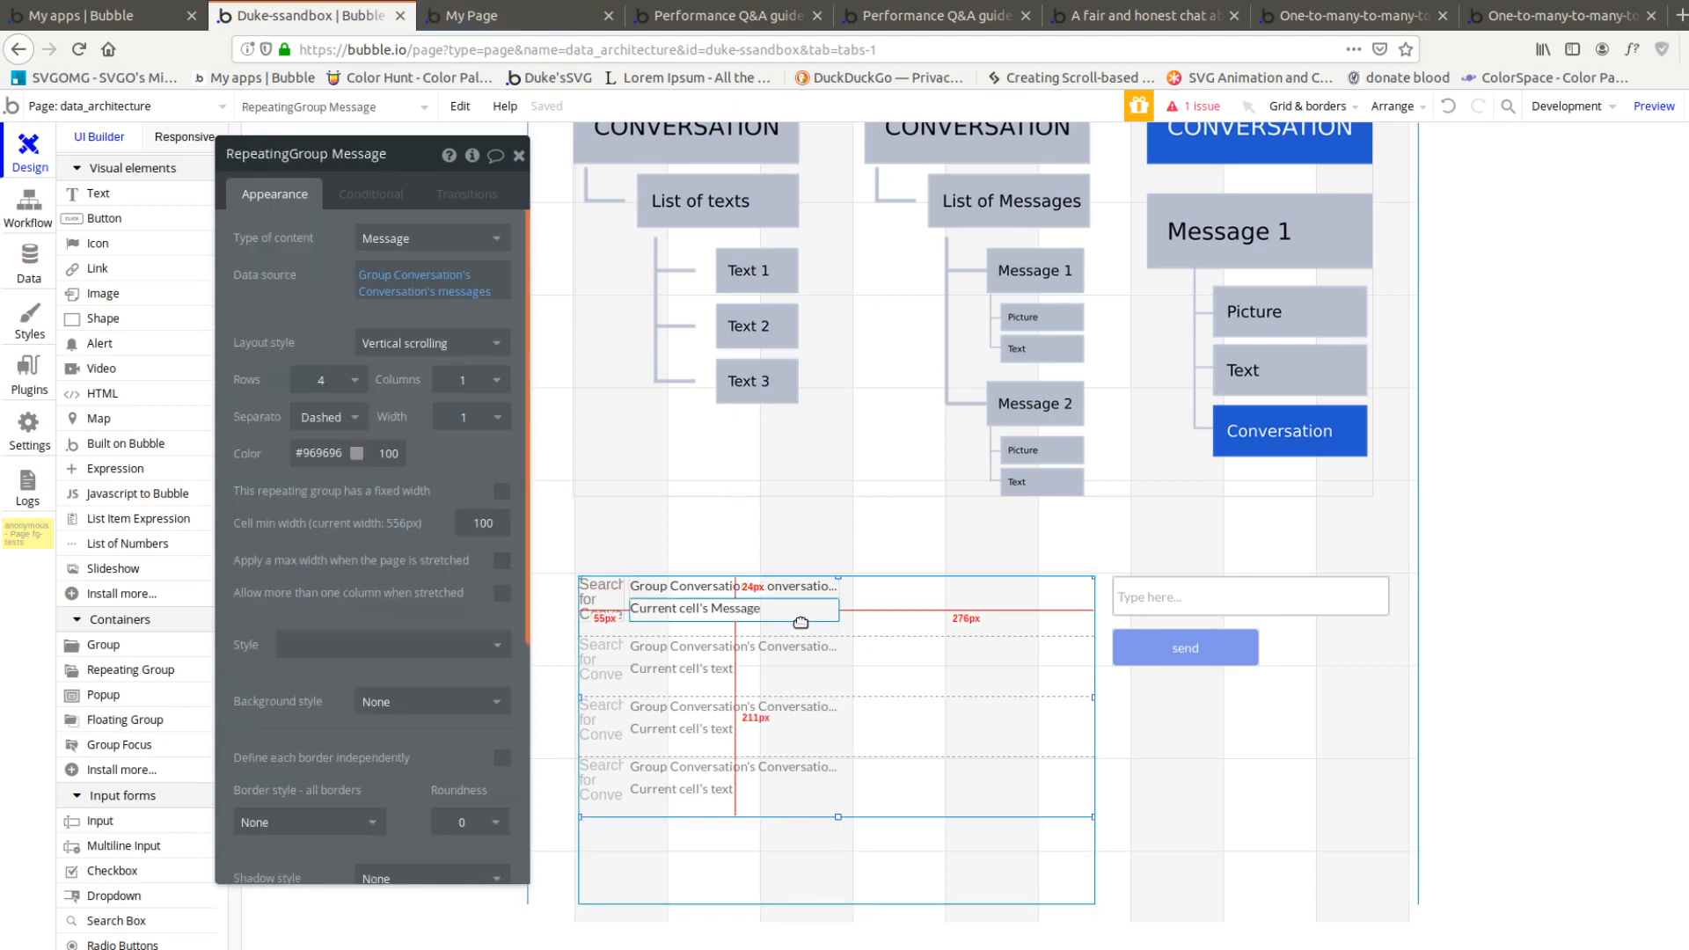
click(601, 601)
click(384, 308)
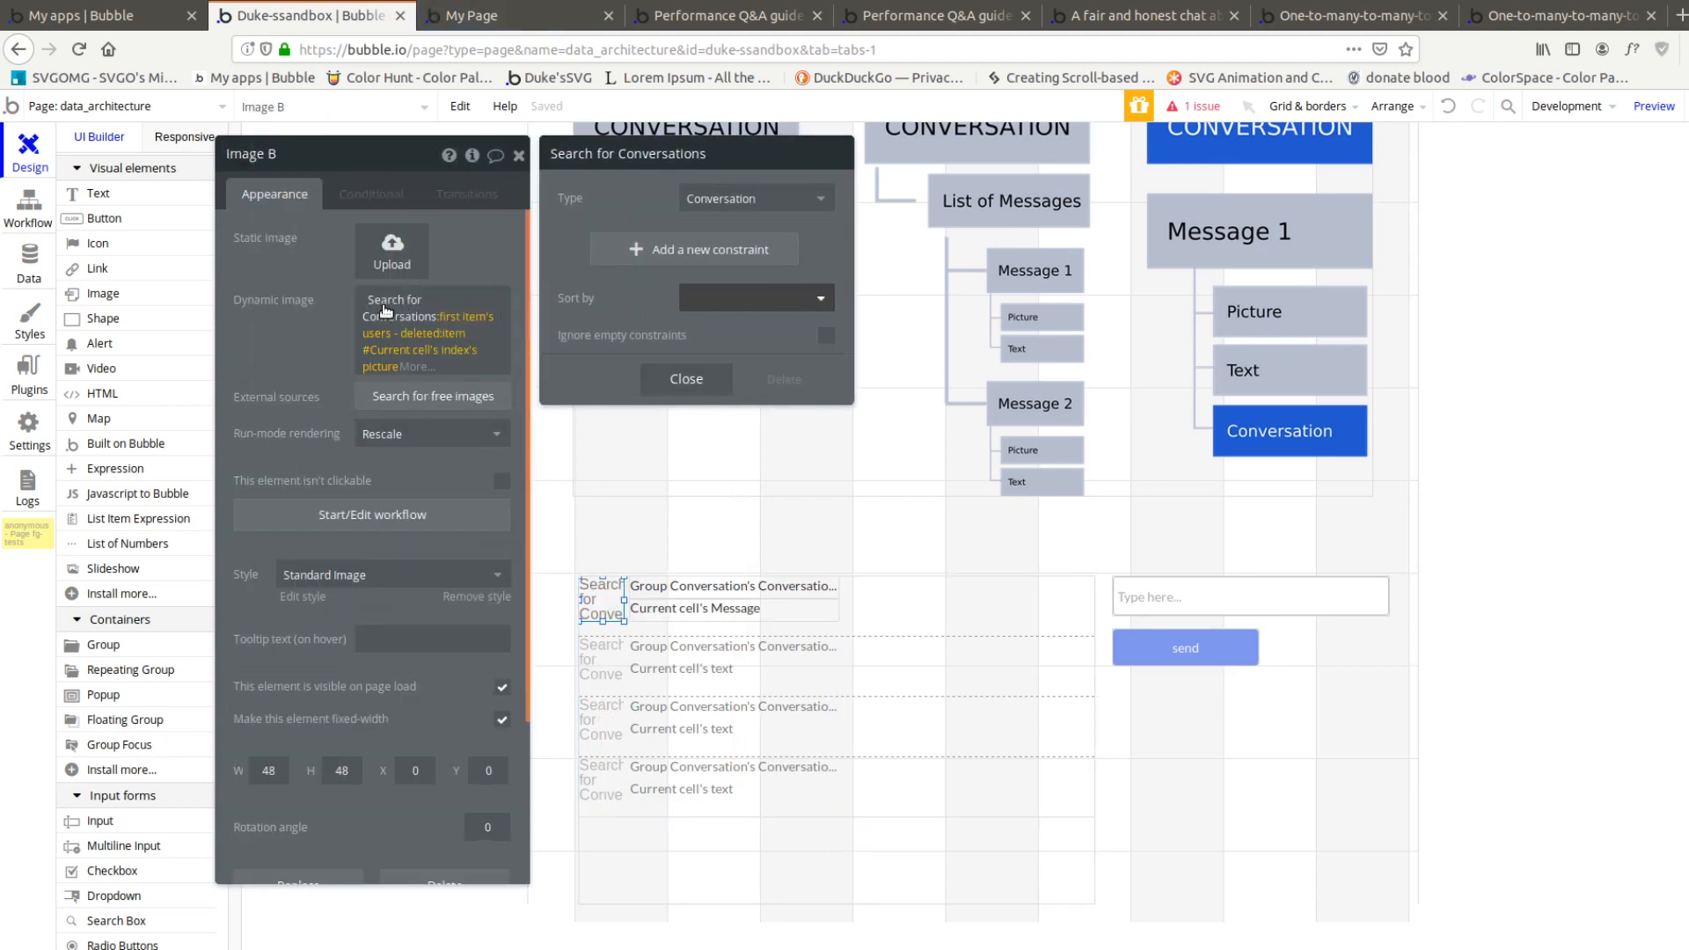
key(BackSpace)
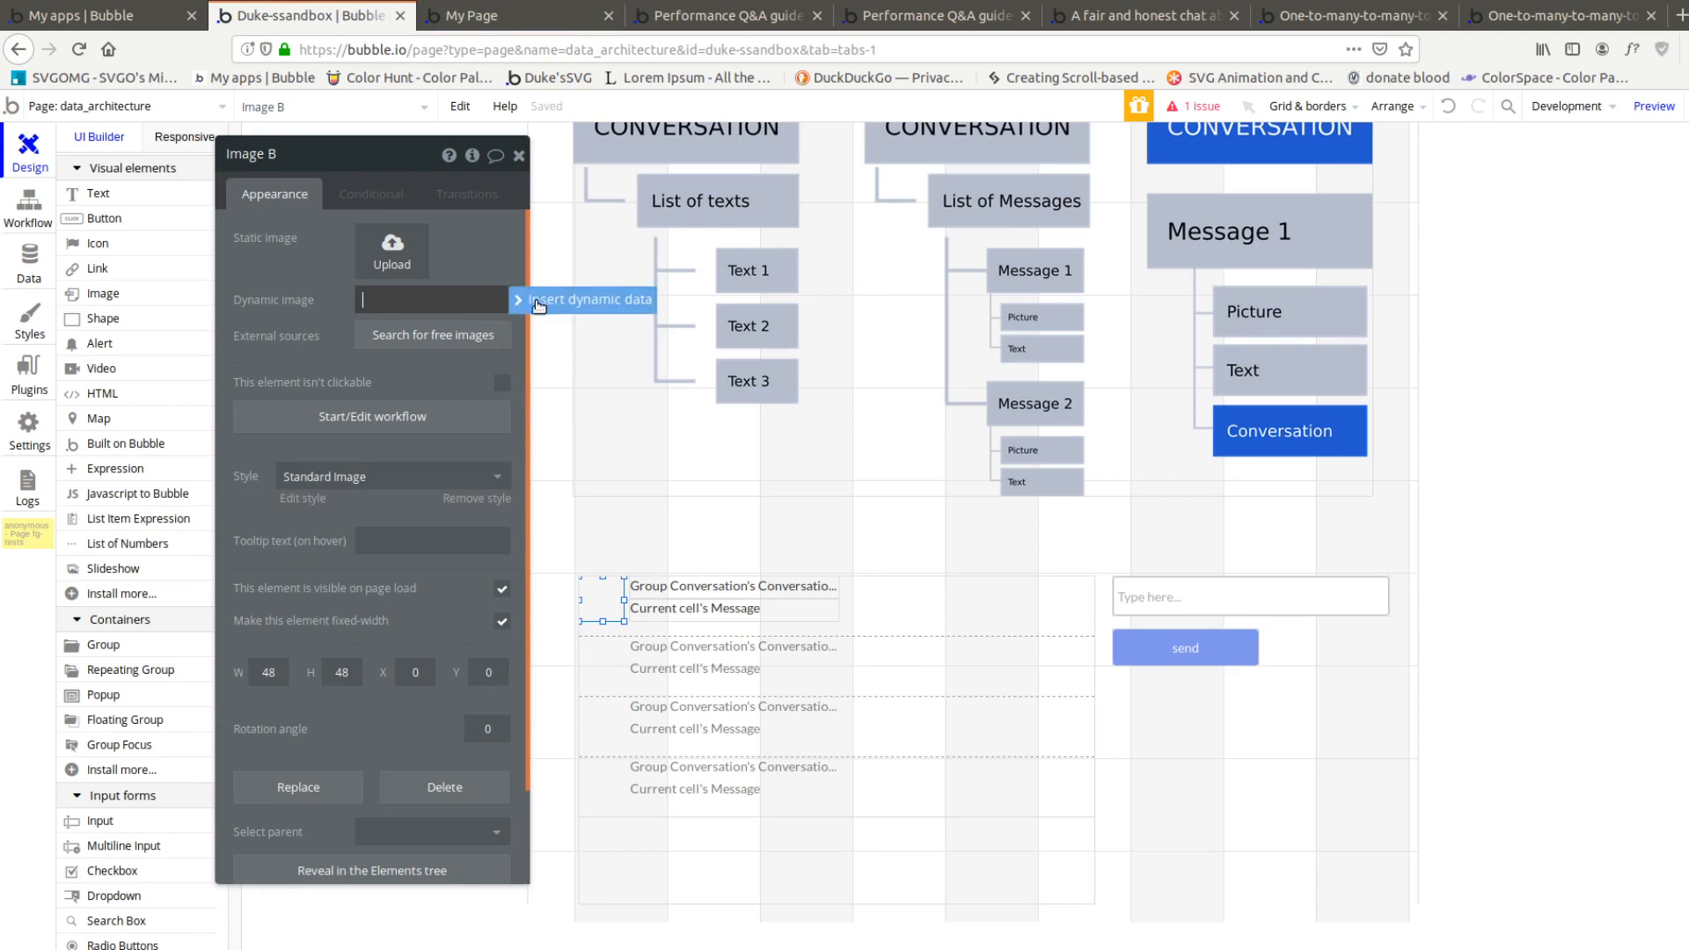
click(462, 305)
click(458, 349)
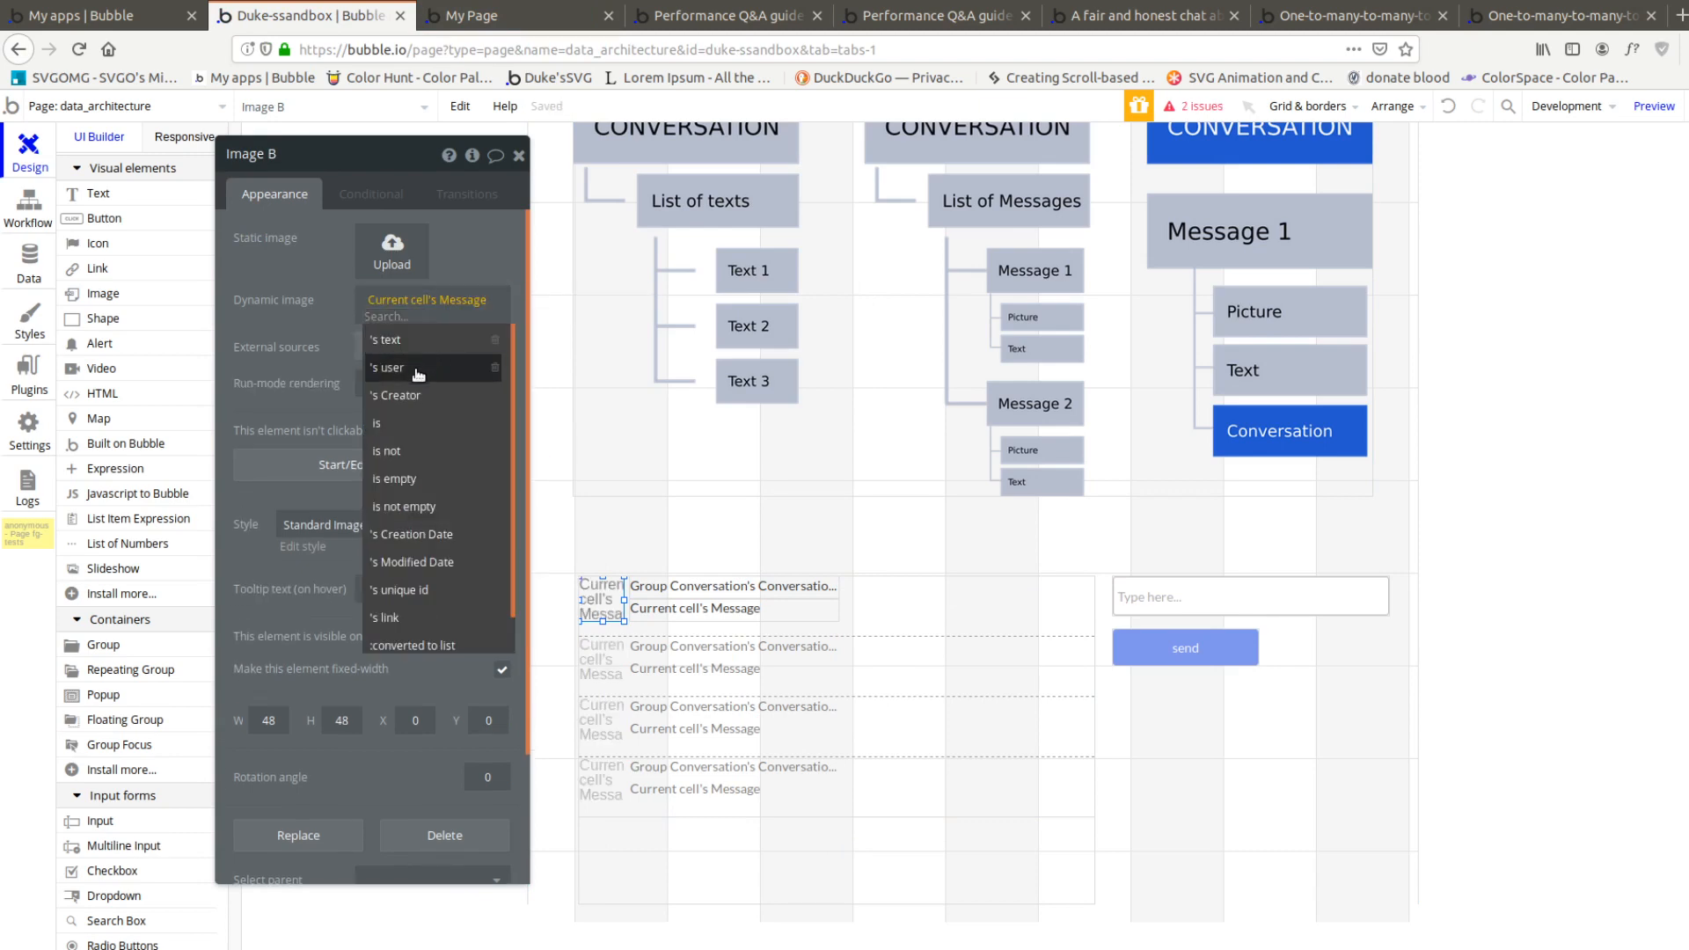
click(429, 366)
click(463, 363)
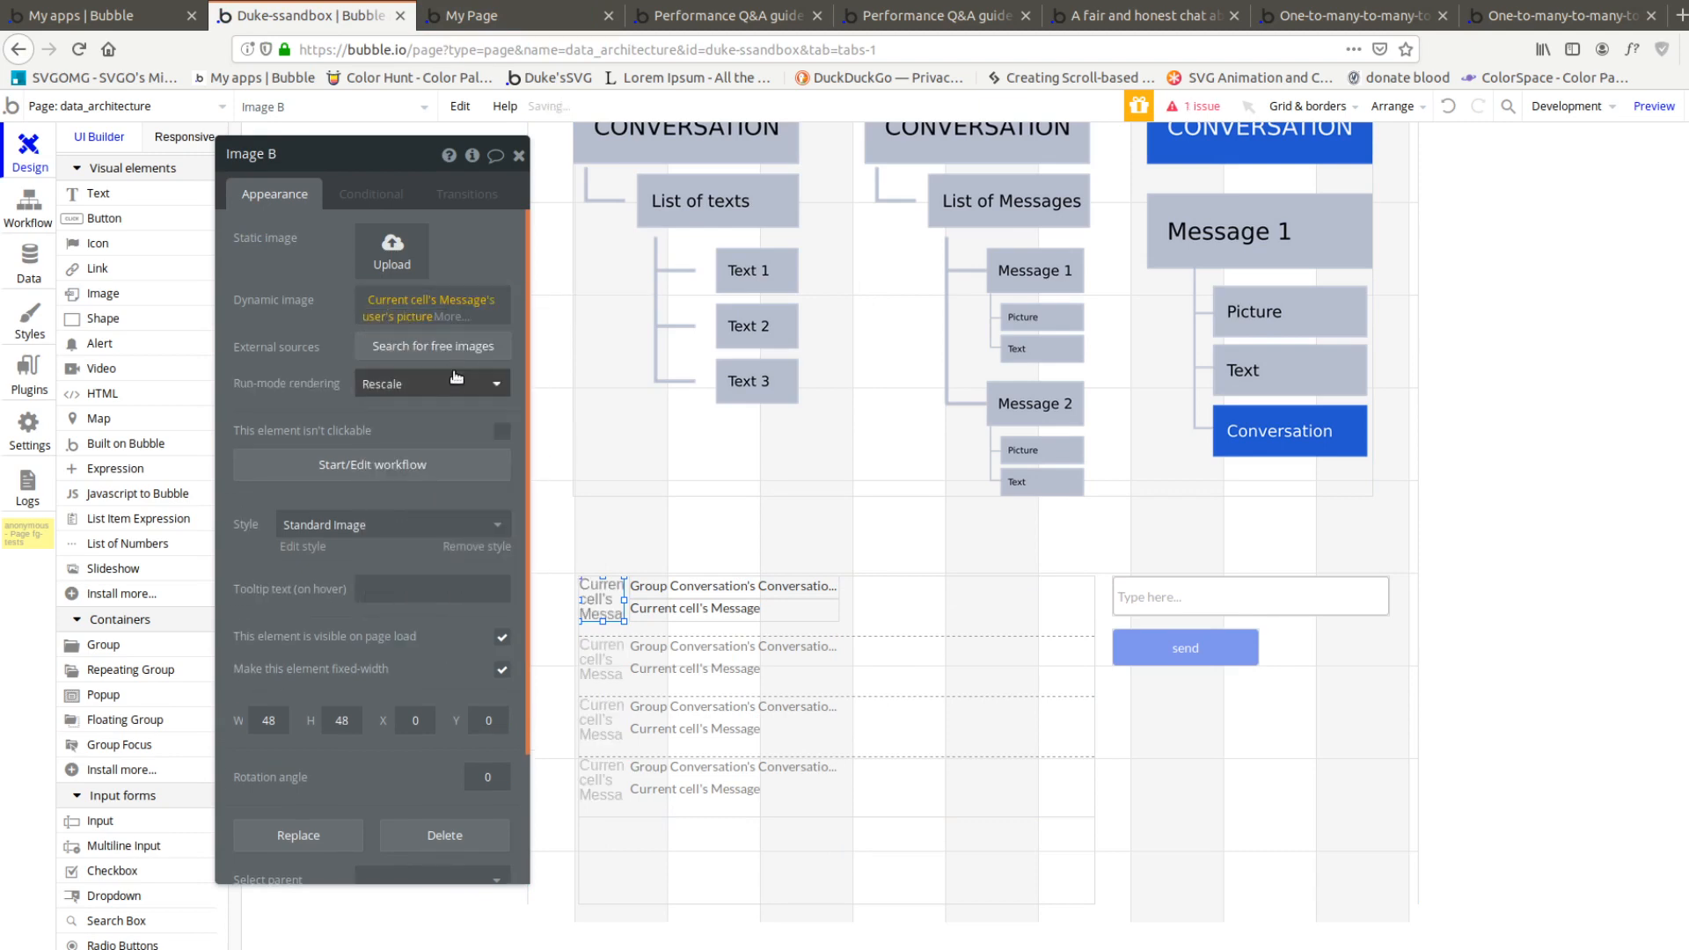
Set the upper text of the repeating group's first cell to Current cell's Message's user's name
click(757, 587)
click(317, 239)
click(334, 290)
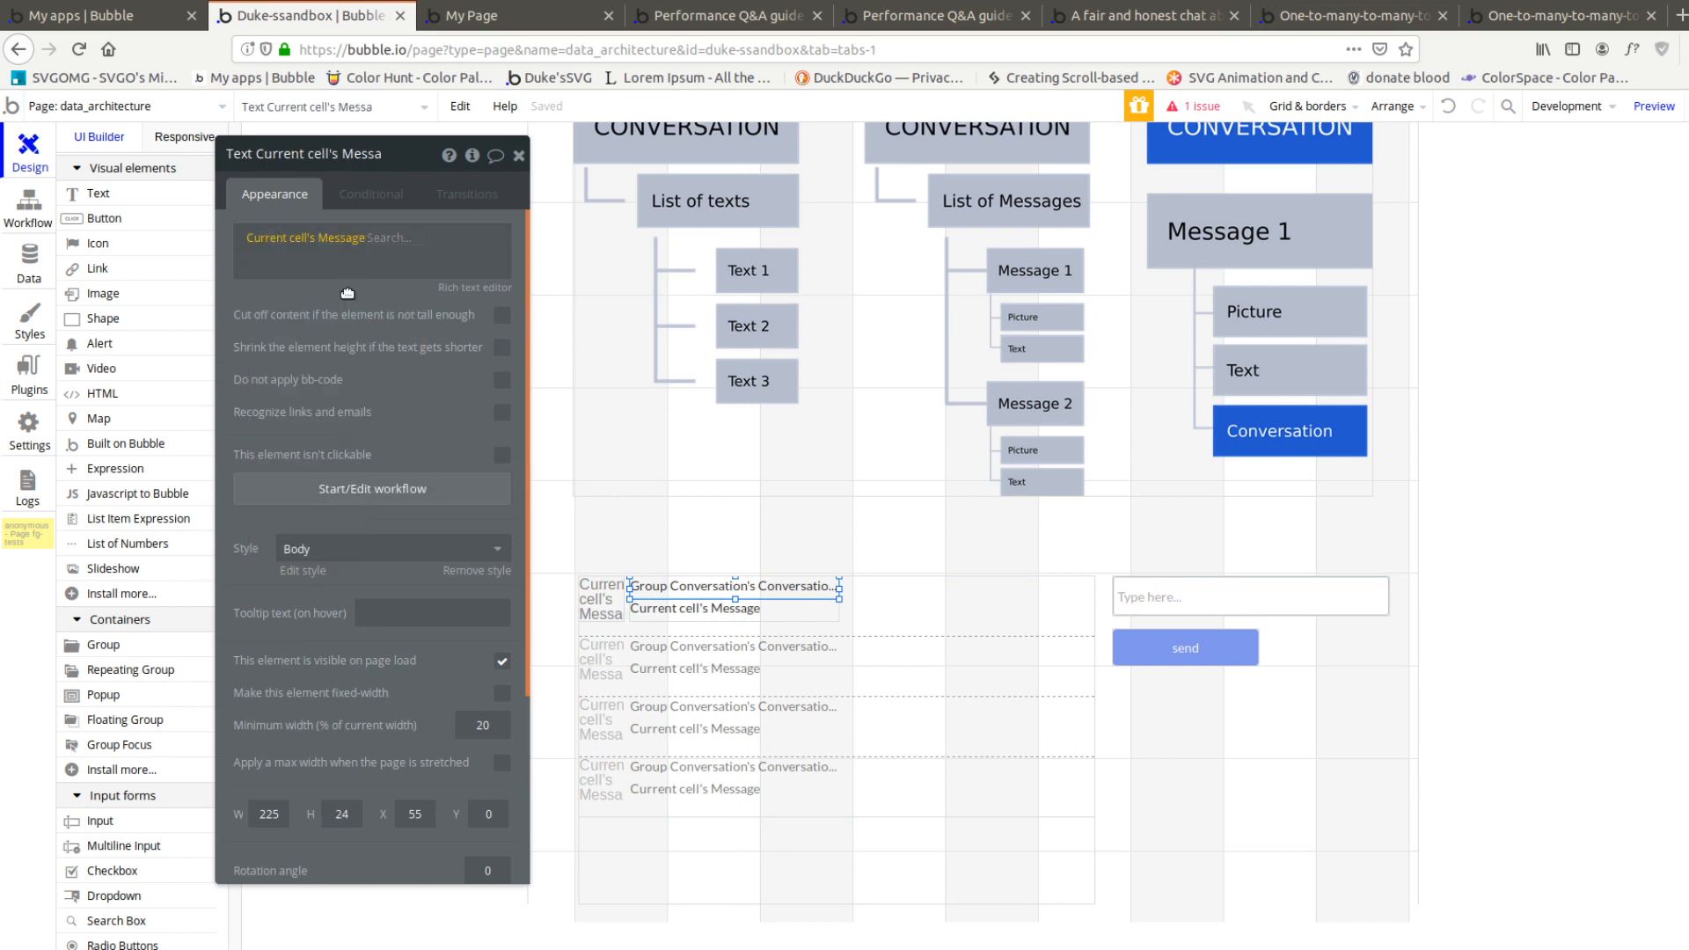
click(458, 276)
click(490, 262)
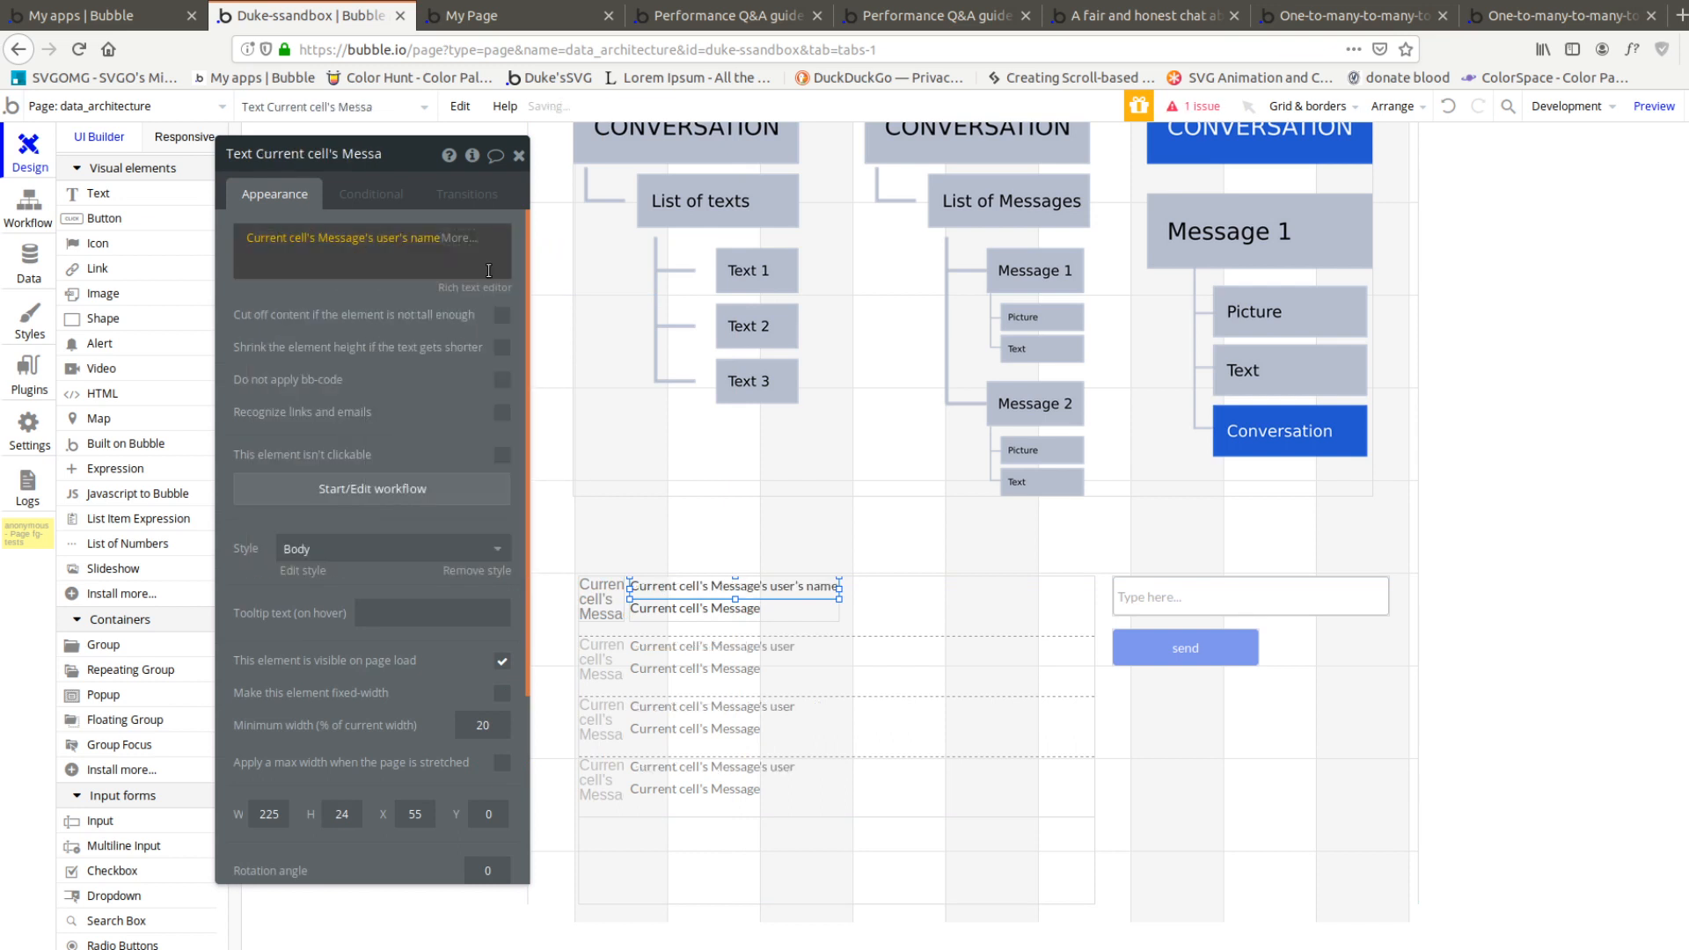
Set the lower text of the repeating group's first cell to Current cell's Message's text
click(695, 609)
click(368, 240)
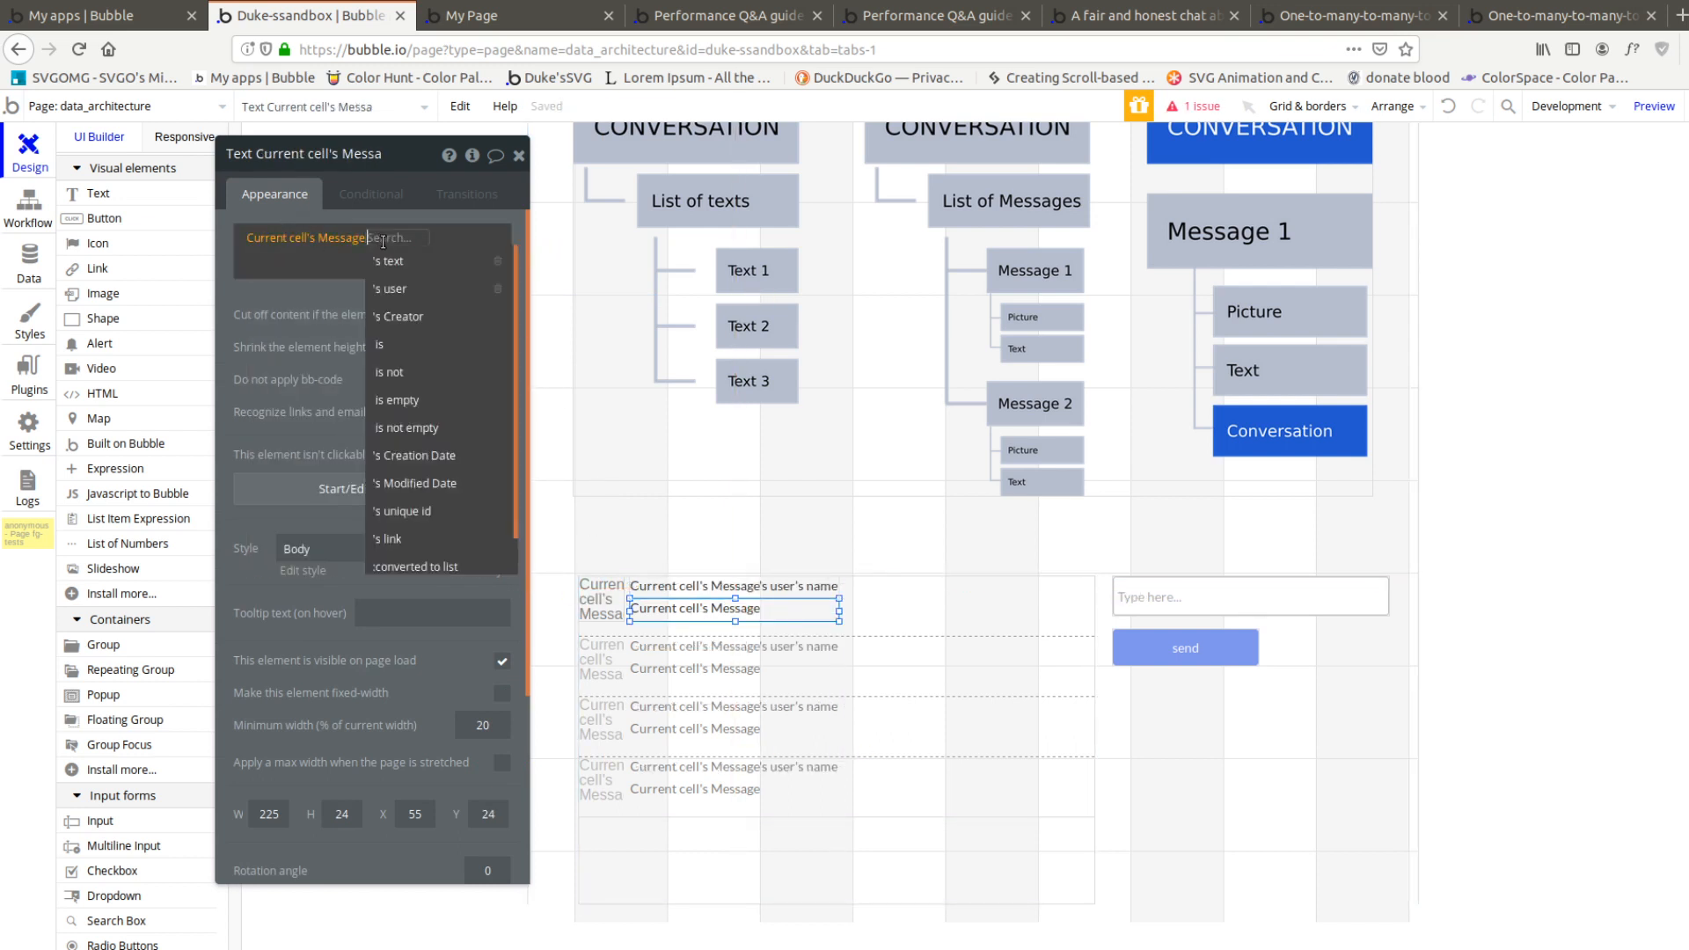
click(425, 266)
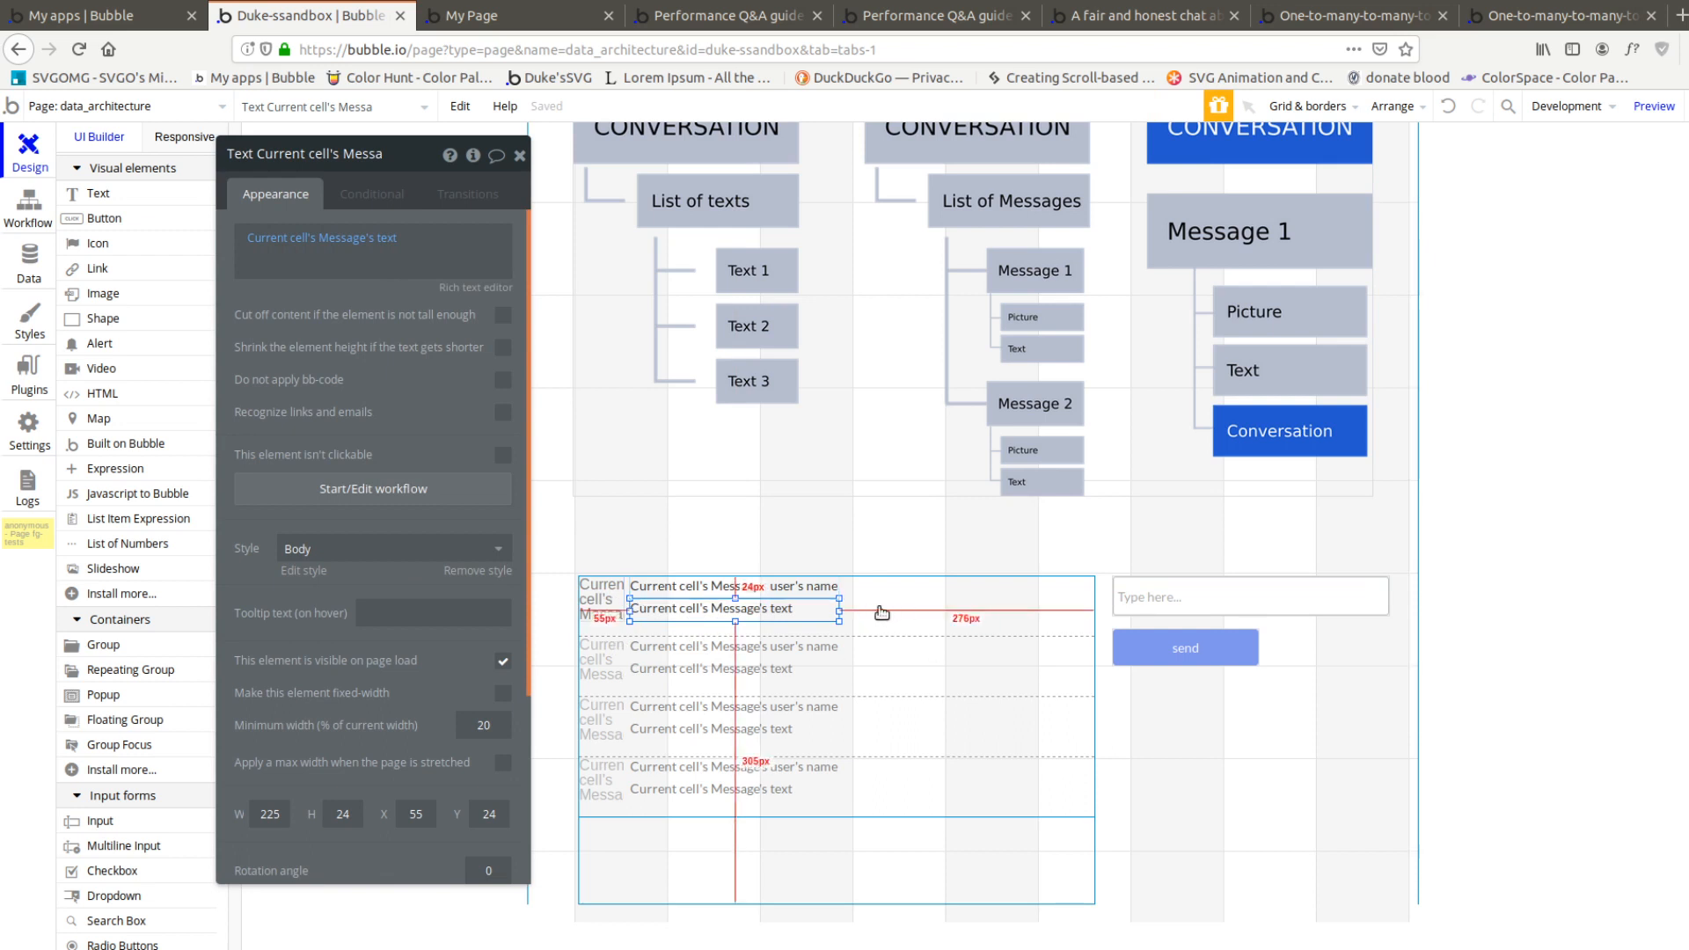
Check the stored Message and Conversation entries in the app data
click(42, 273)
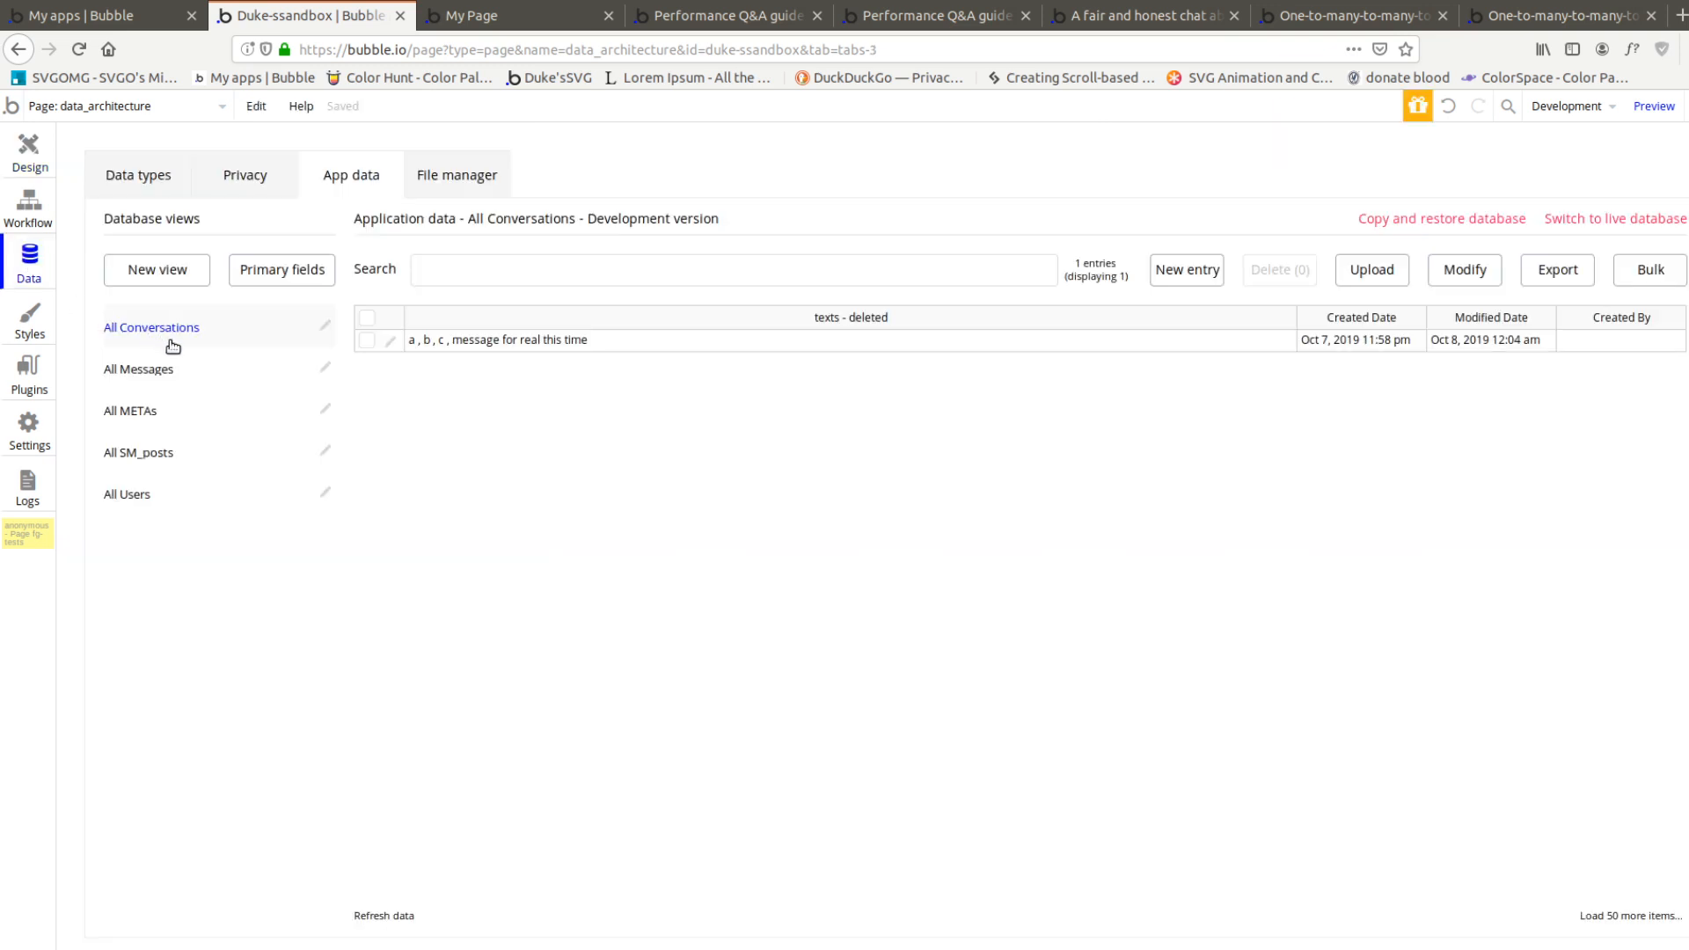
click(178, 370)
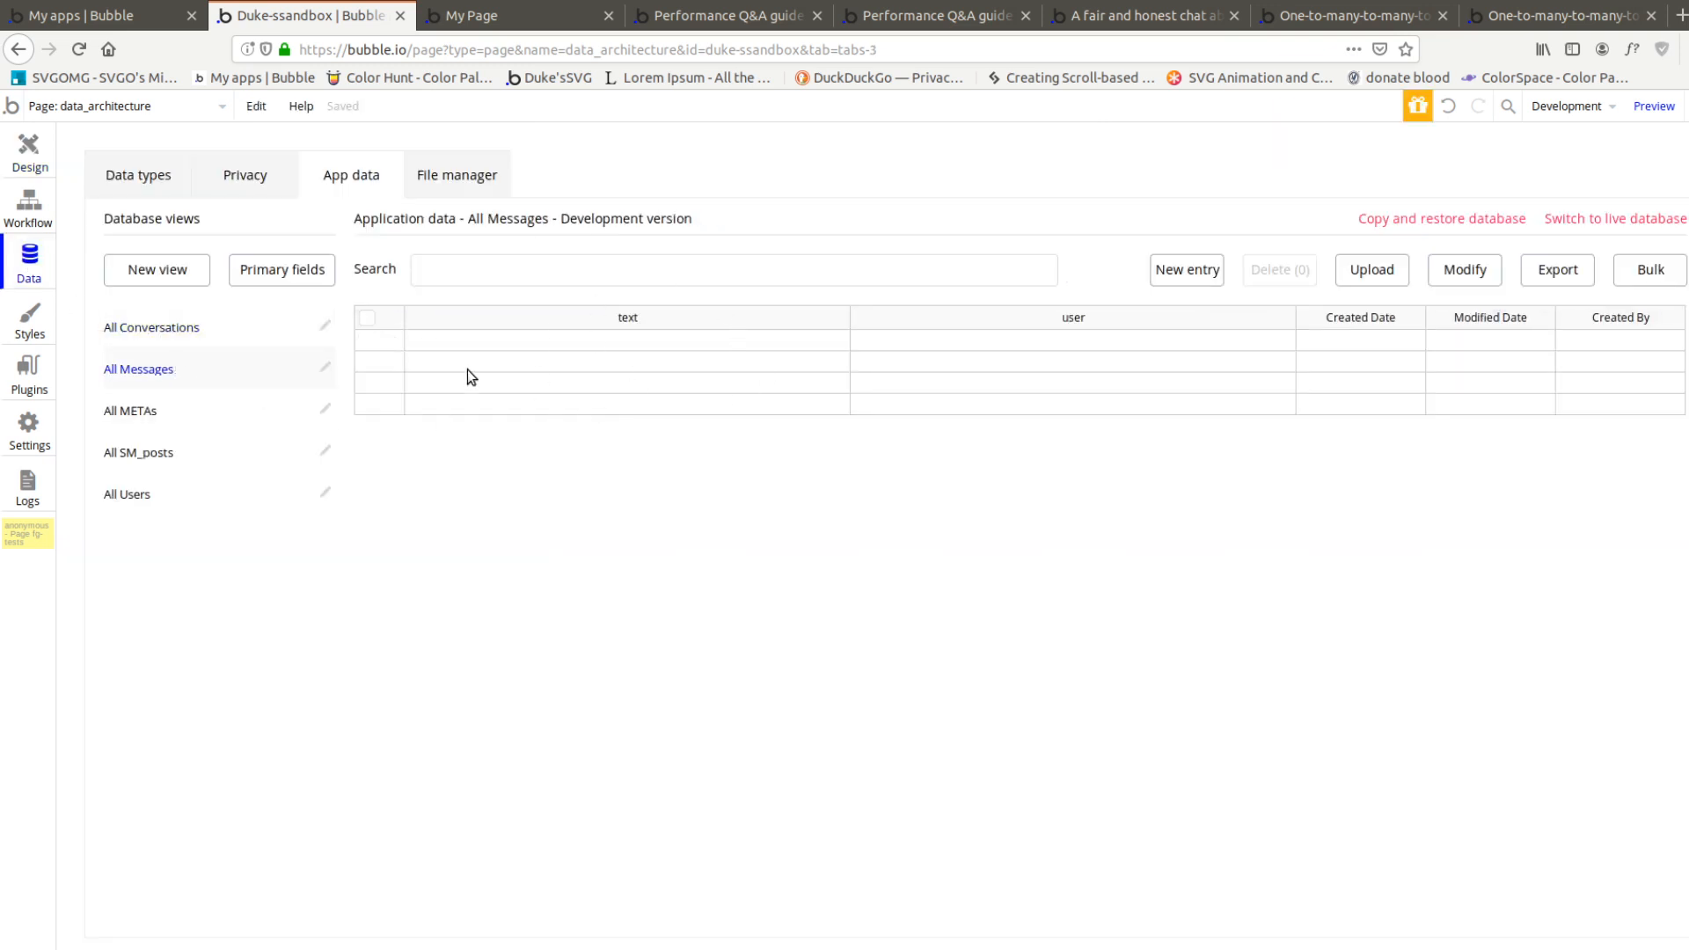
click(139, 325)
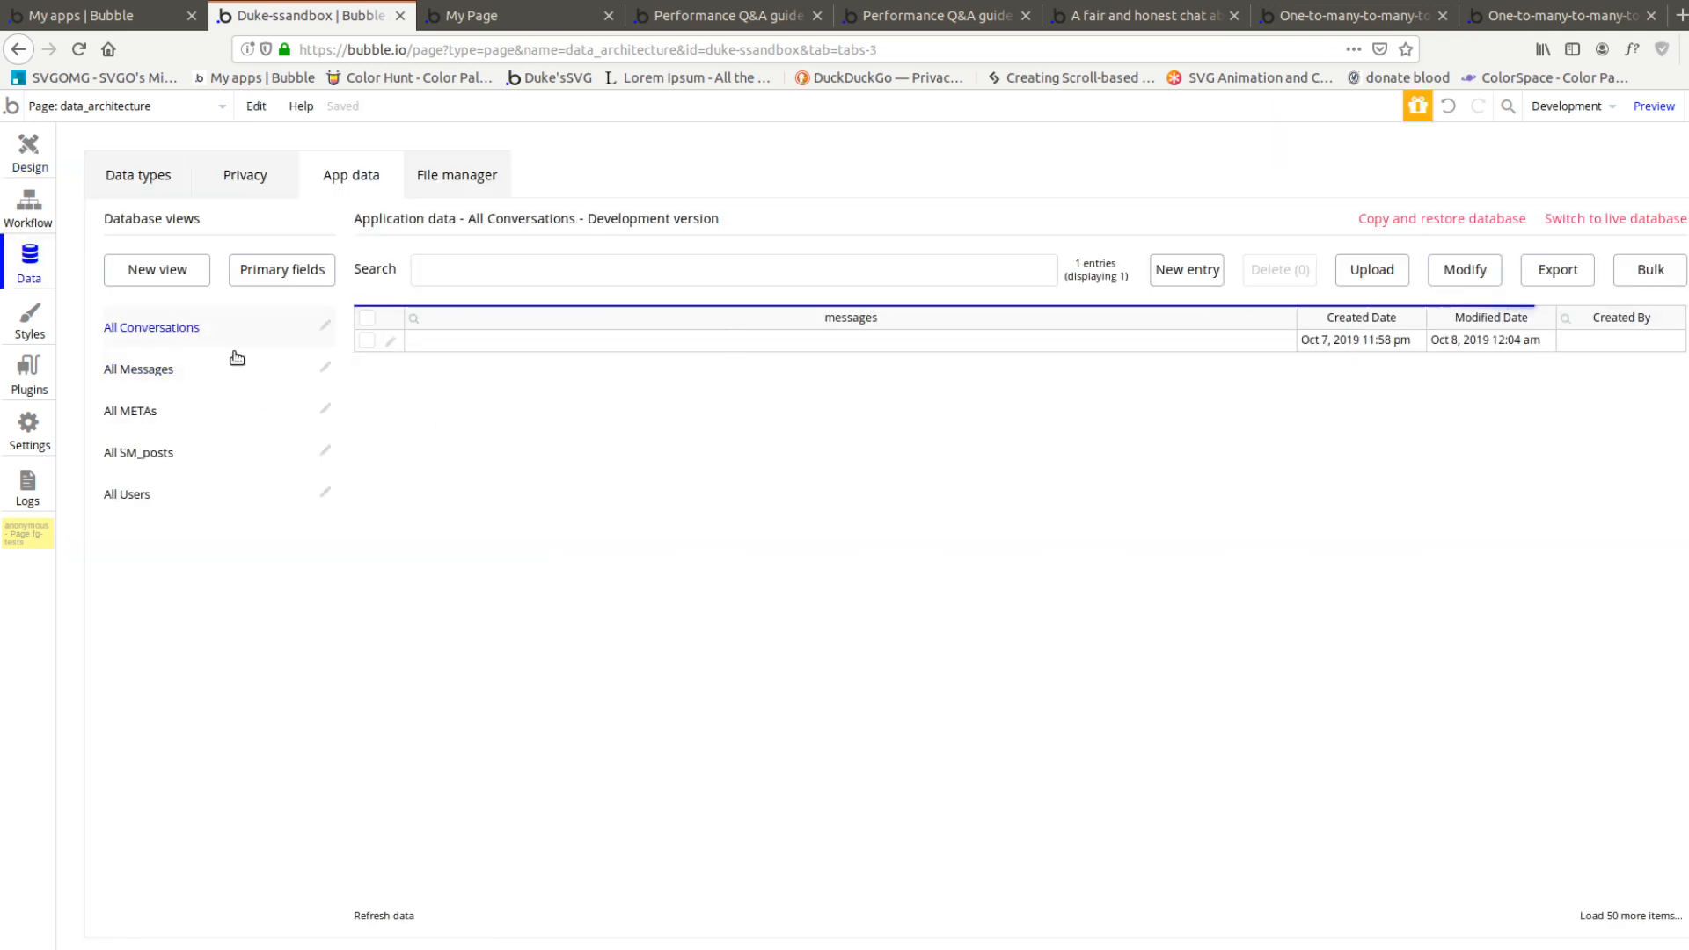
Send the test messages "now" and "now 2" from the page preview
click(486, 24)
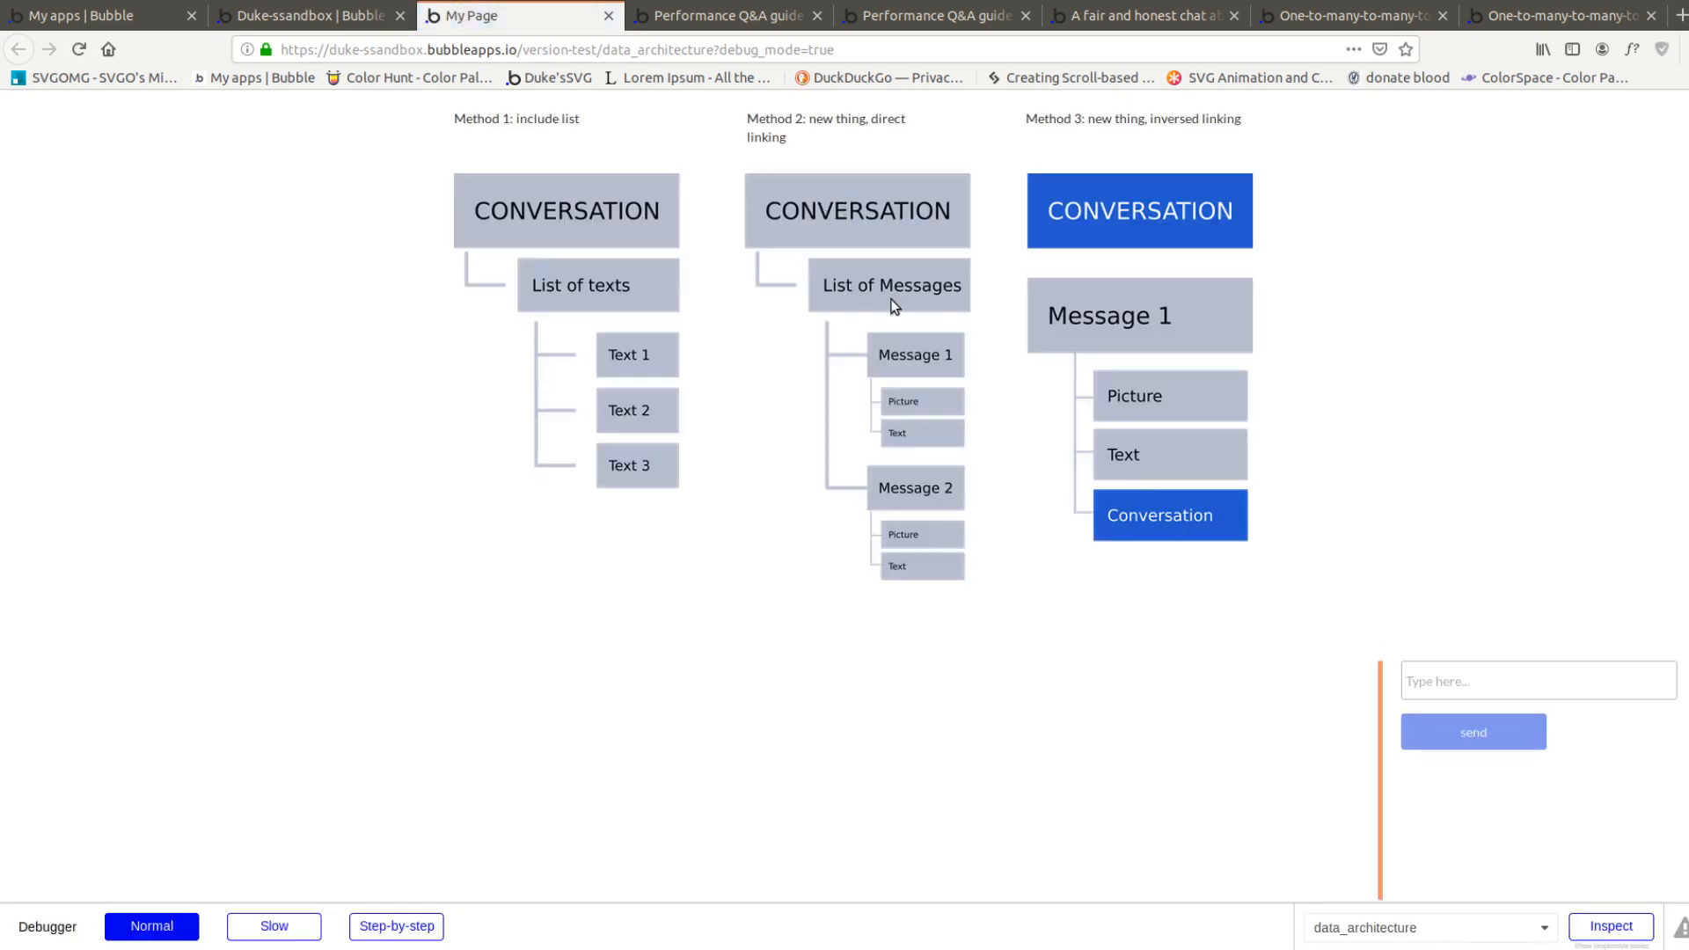
click(1499, 685)
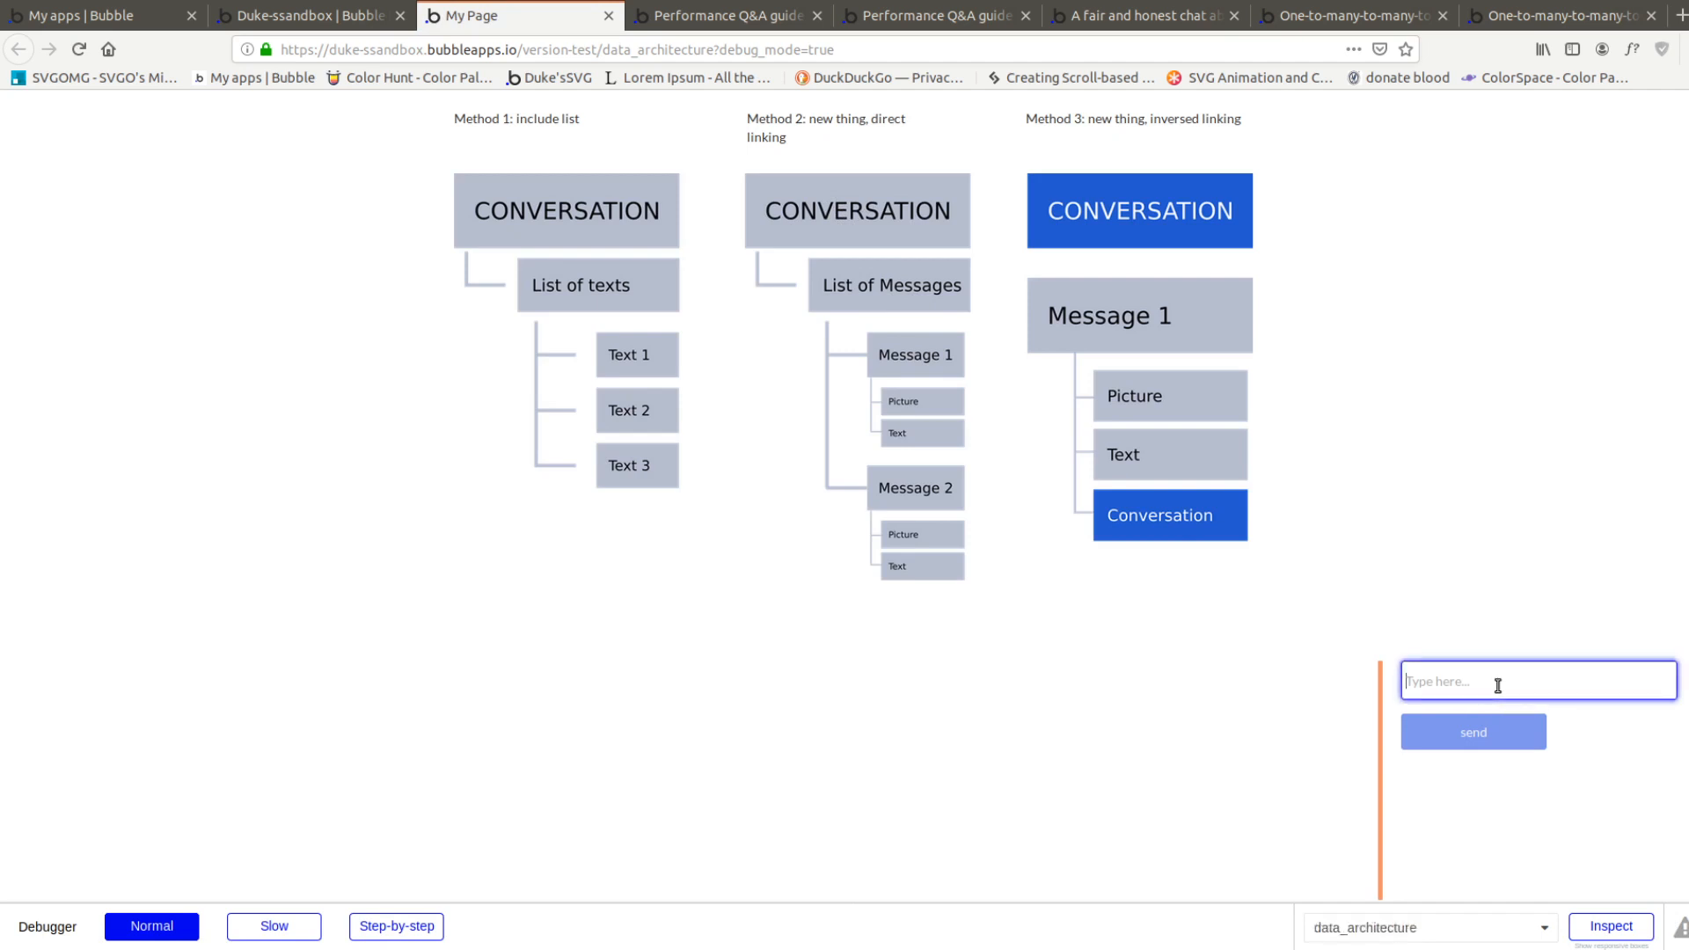
text(now)
key(Return)
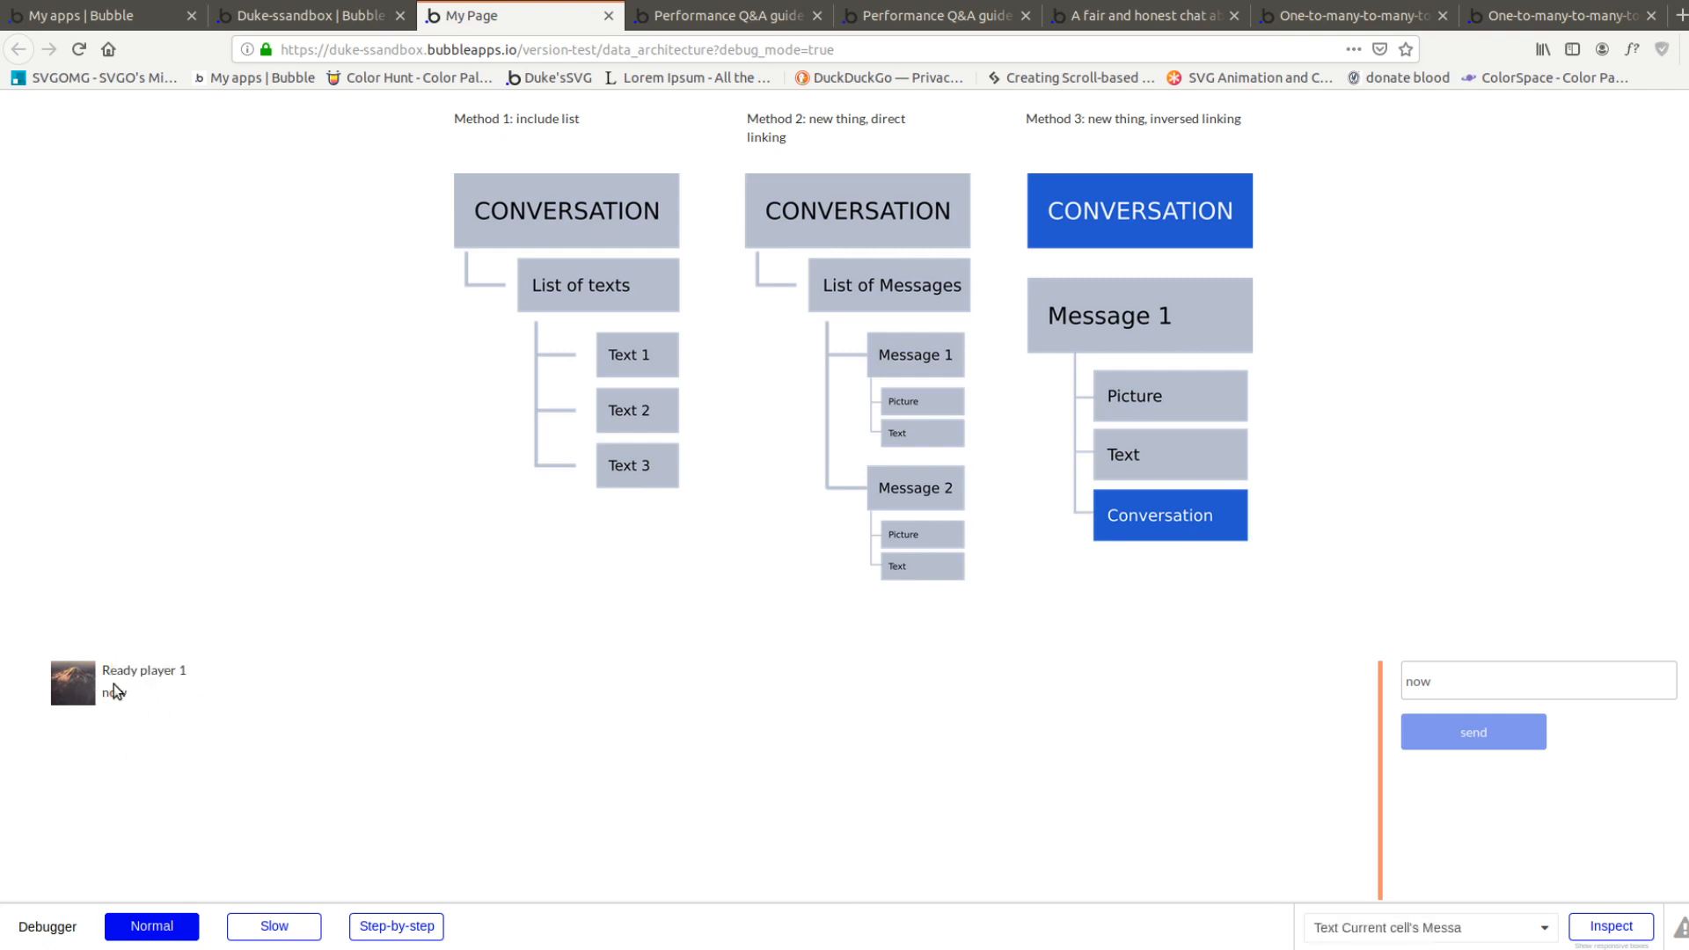
double_click(1424, 684)
key(Right)
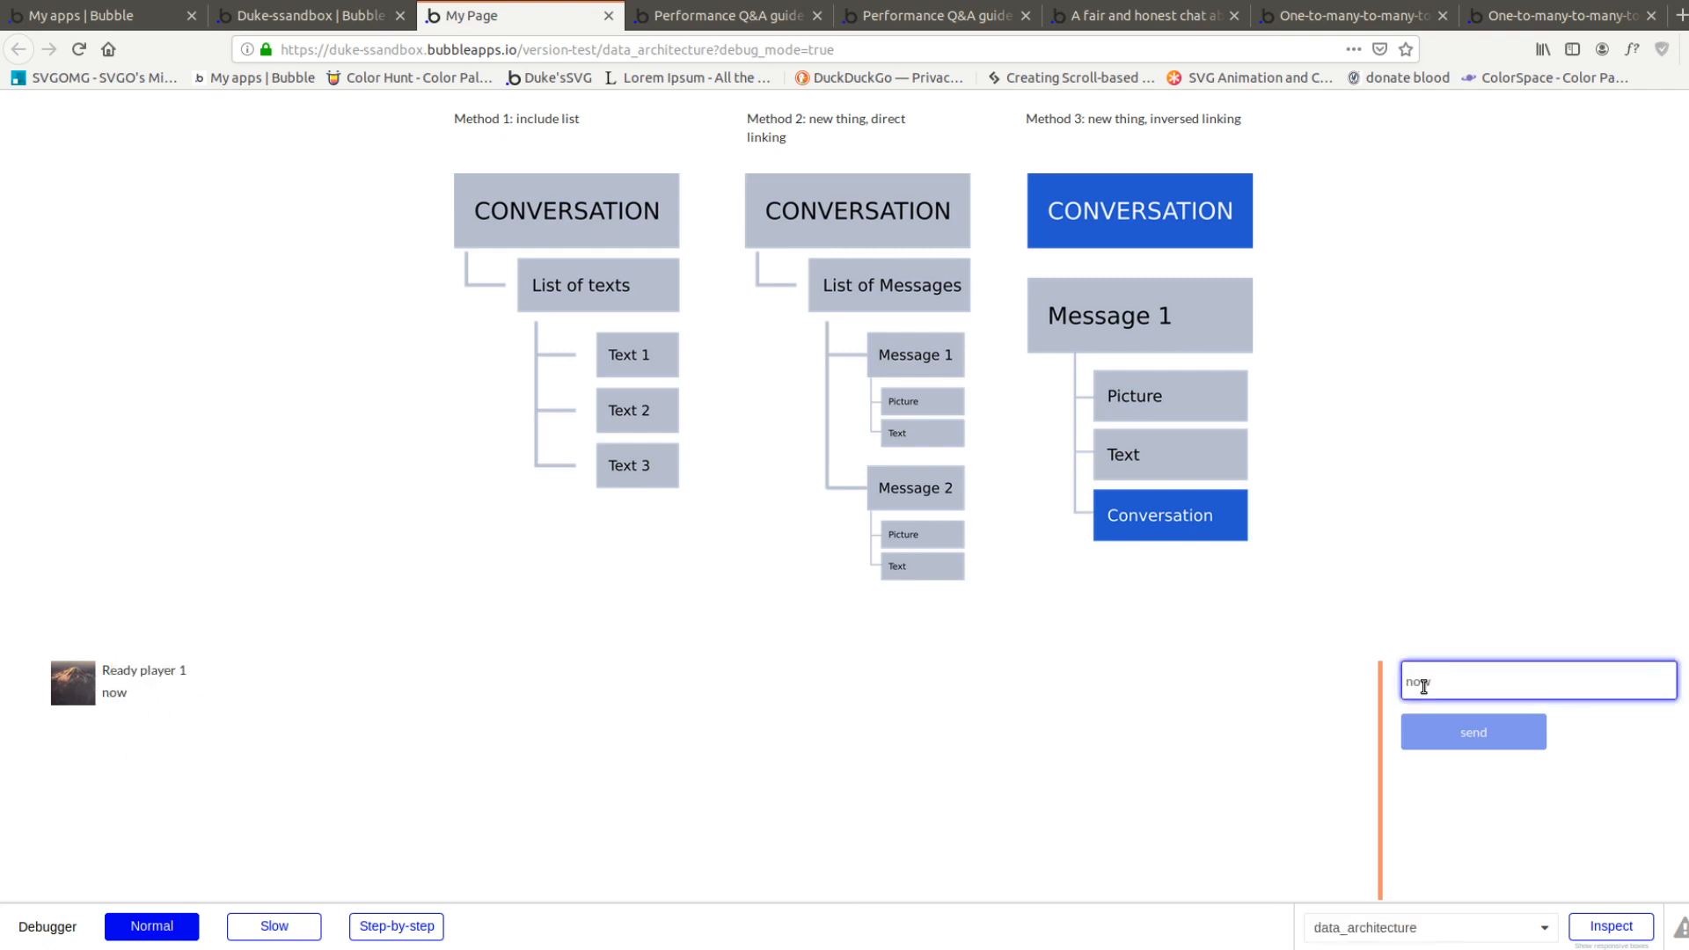
text(2)
key(Return)
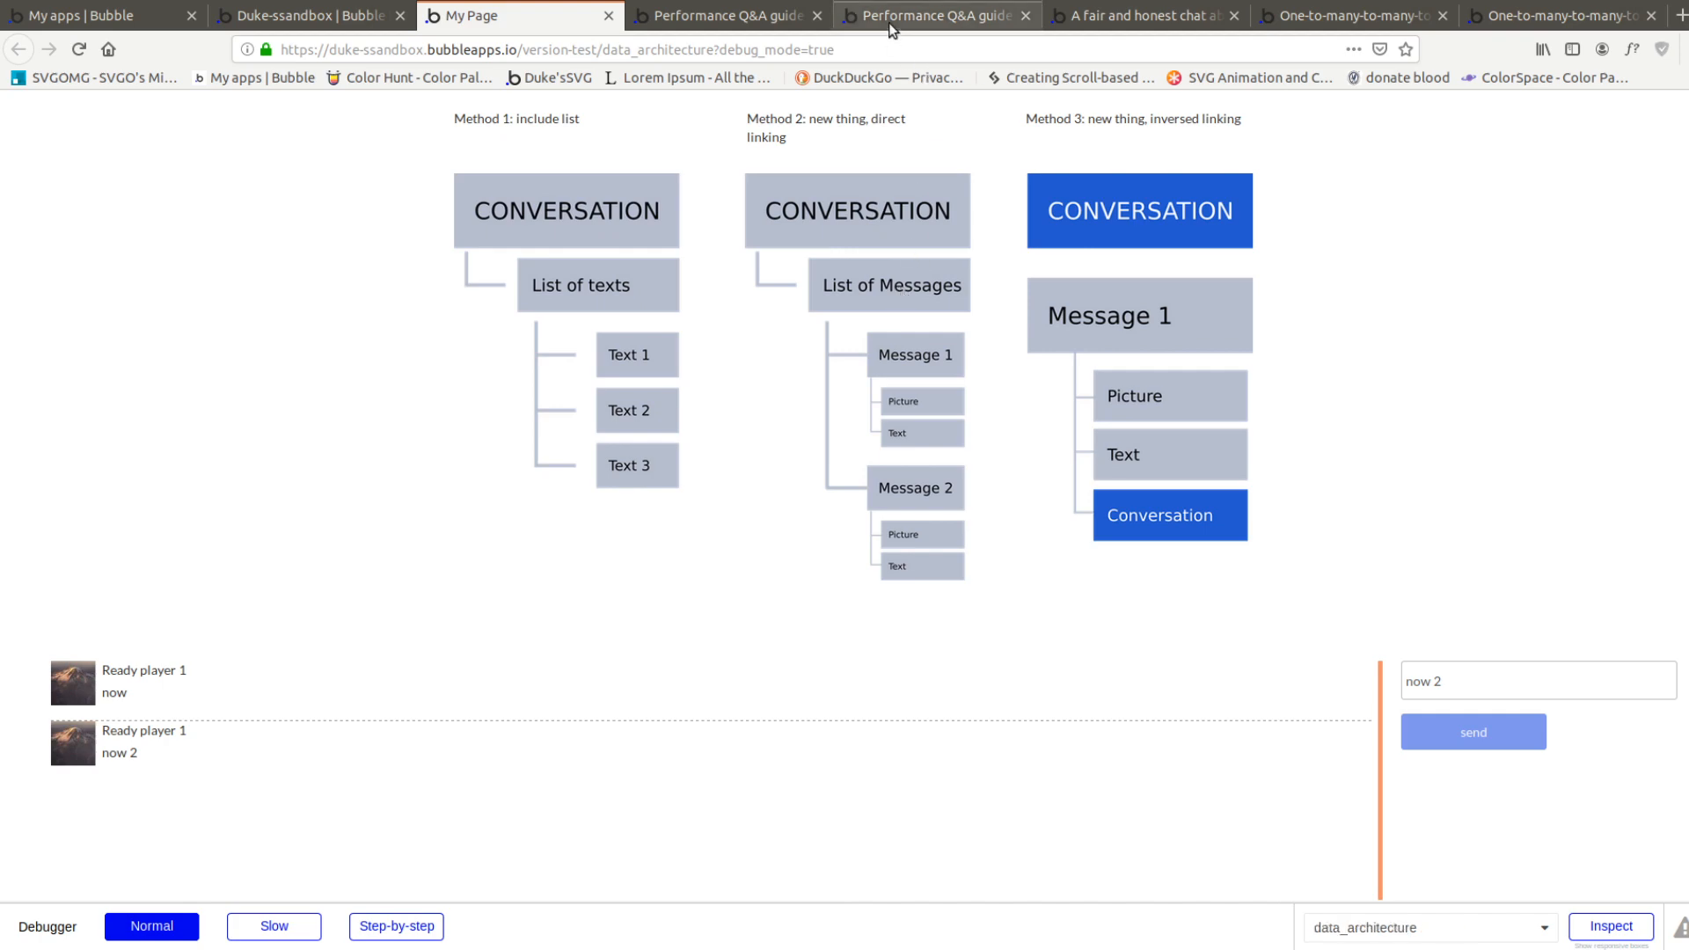
Read the Performance Q&A guide post comparing list fields with searches constrained by a company field
click(738, 18)
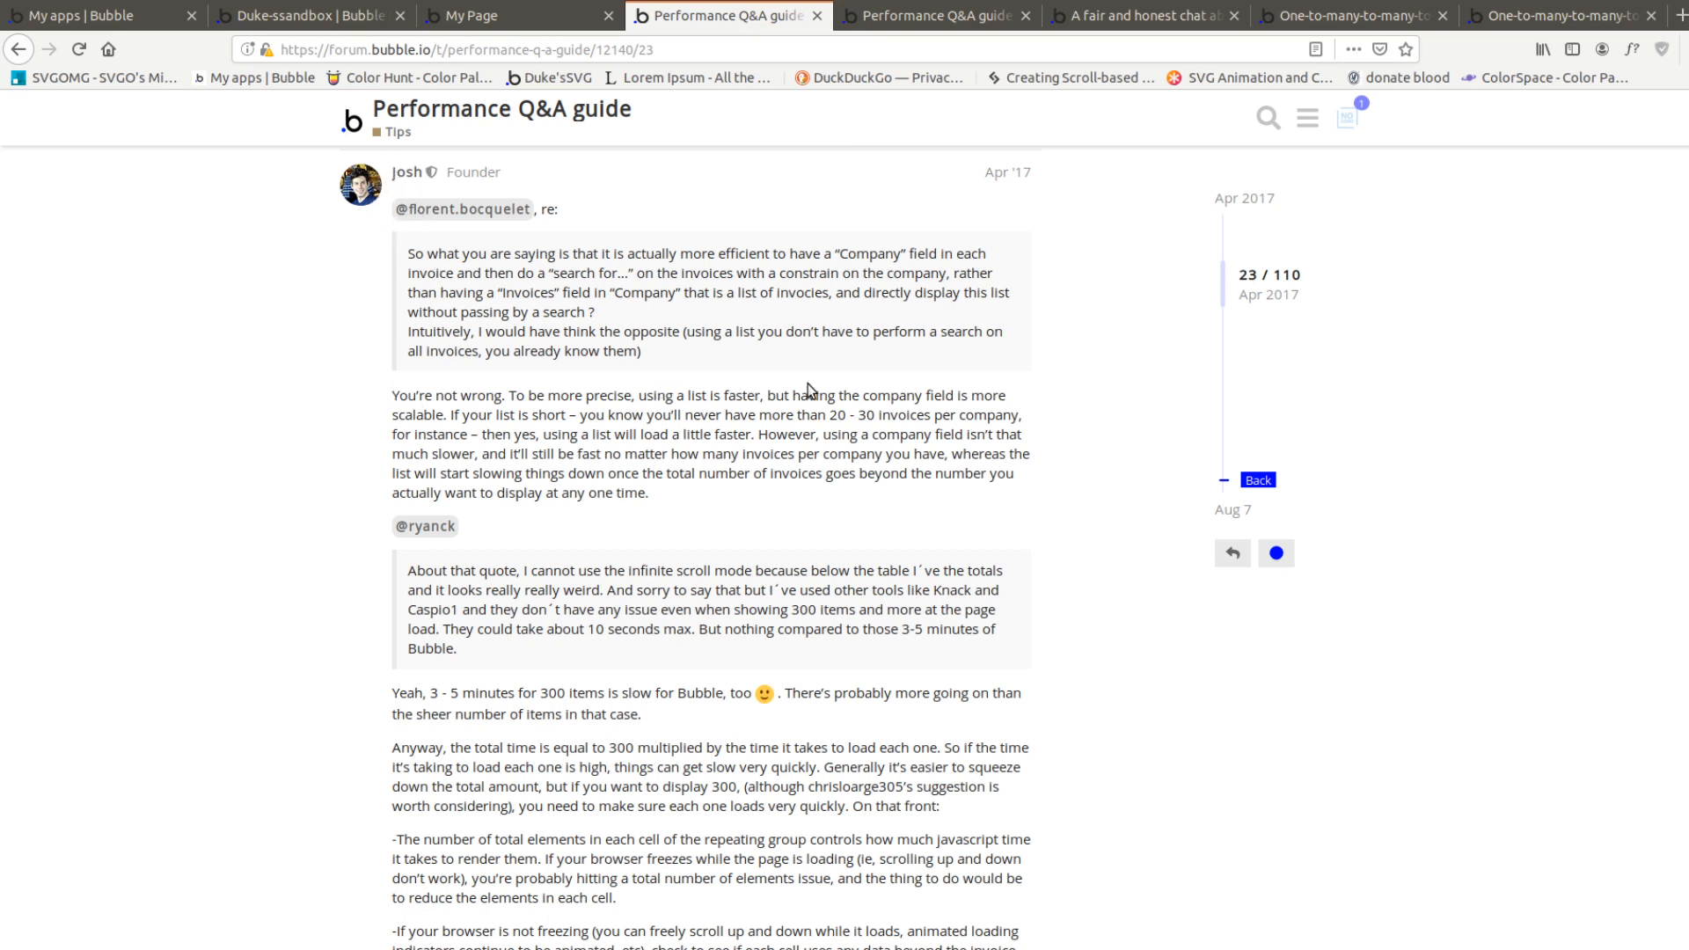
drag(494, 414, 1013, 415)
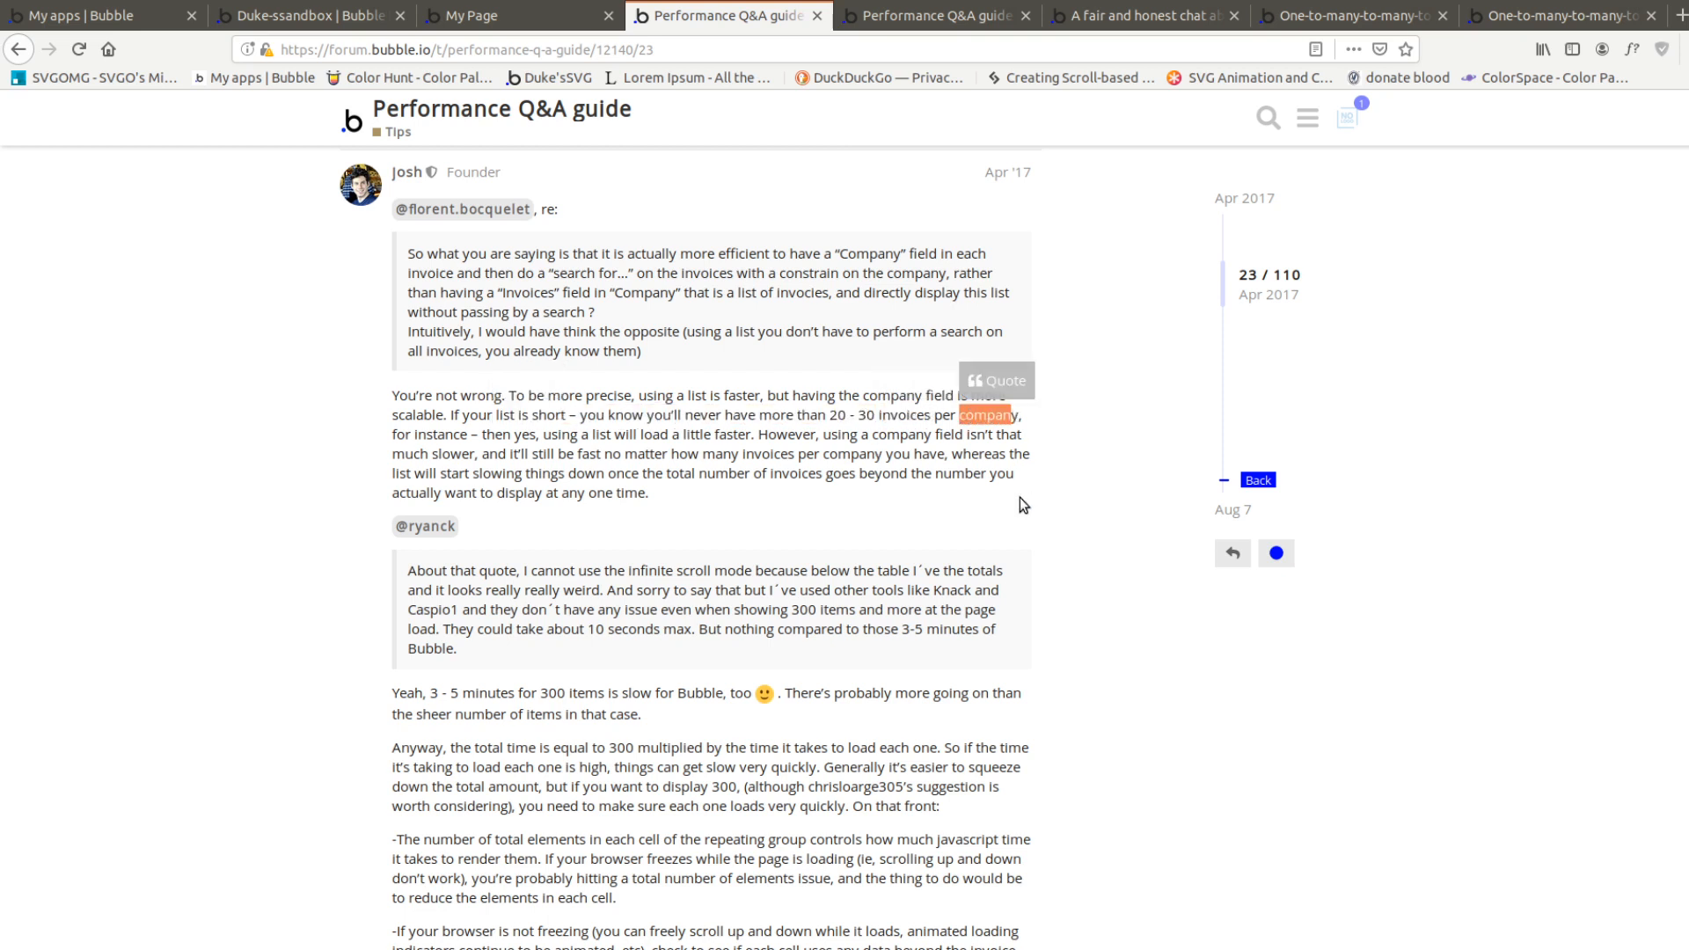
drag(881, 416, 1023, 419)
drag(519, 435, 640, 434)
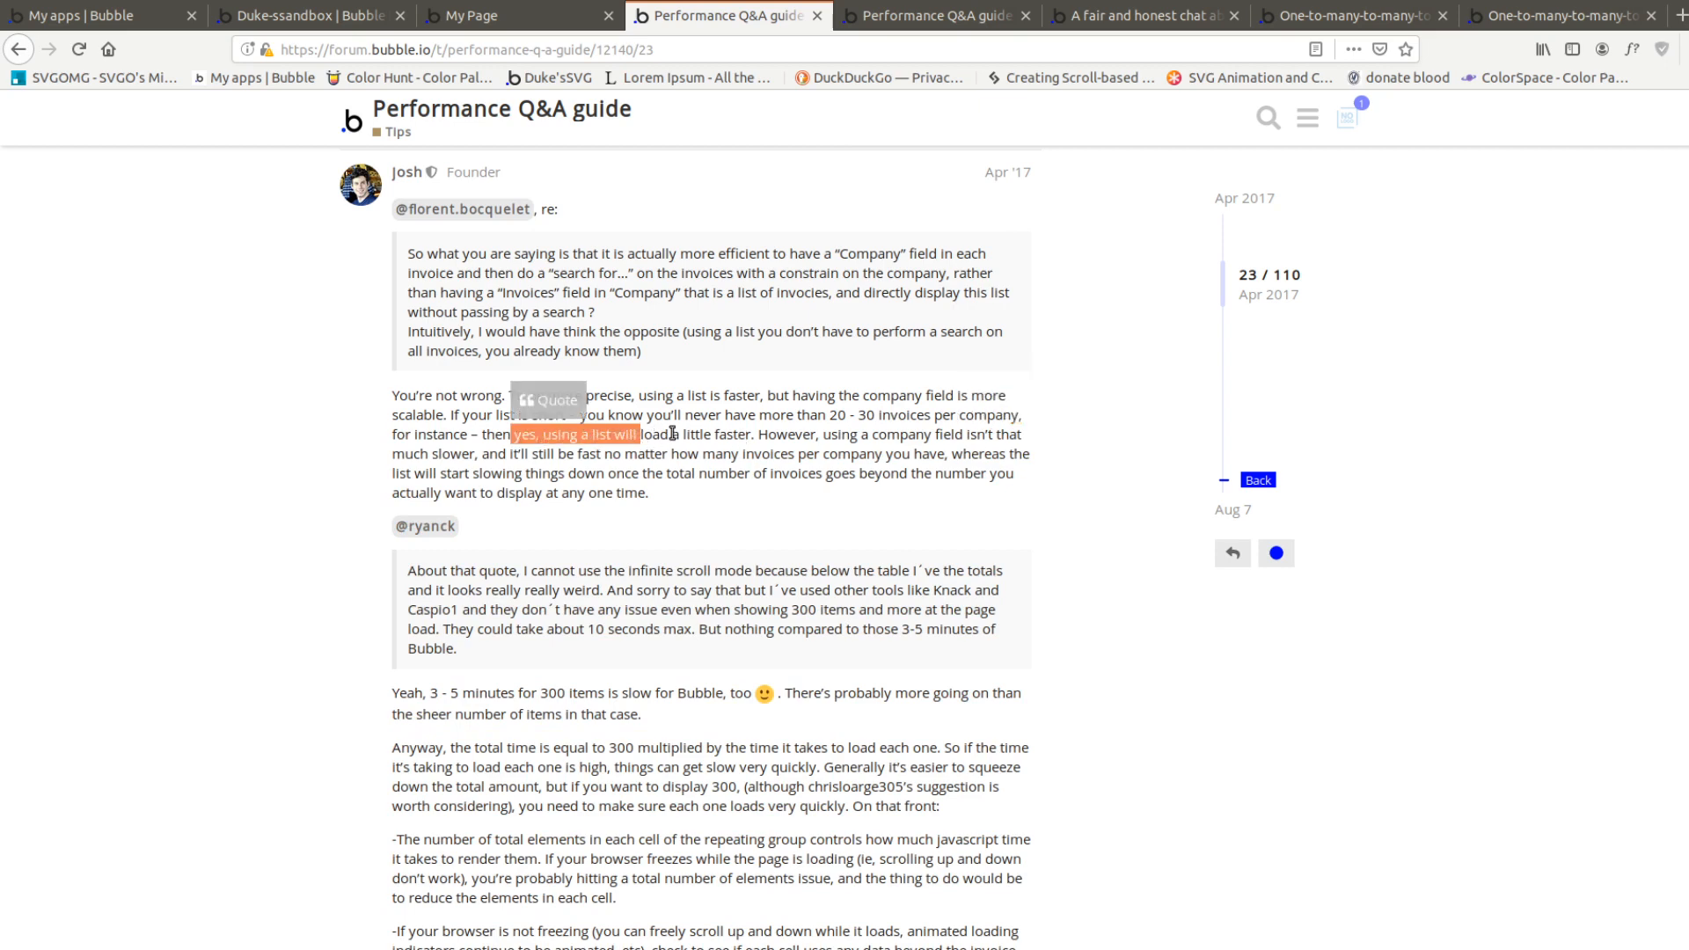
click(674, 434)
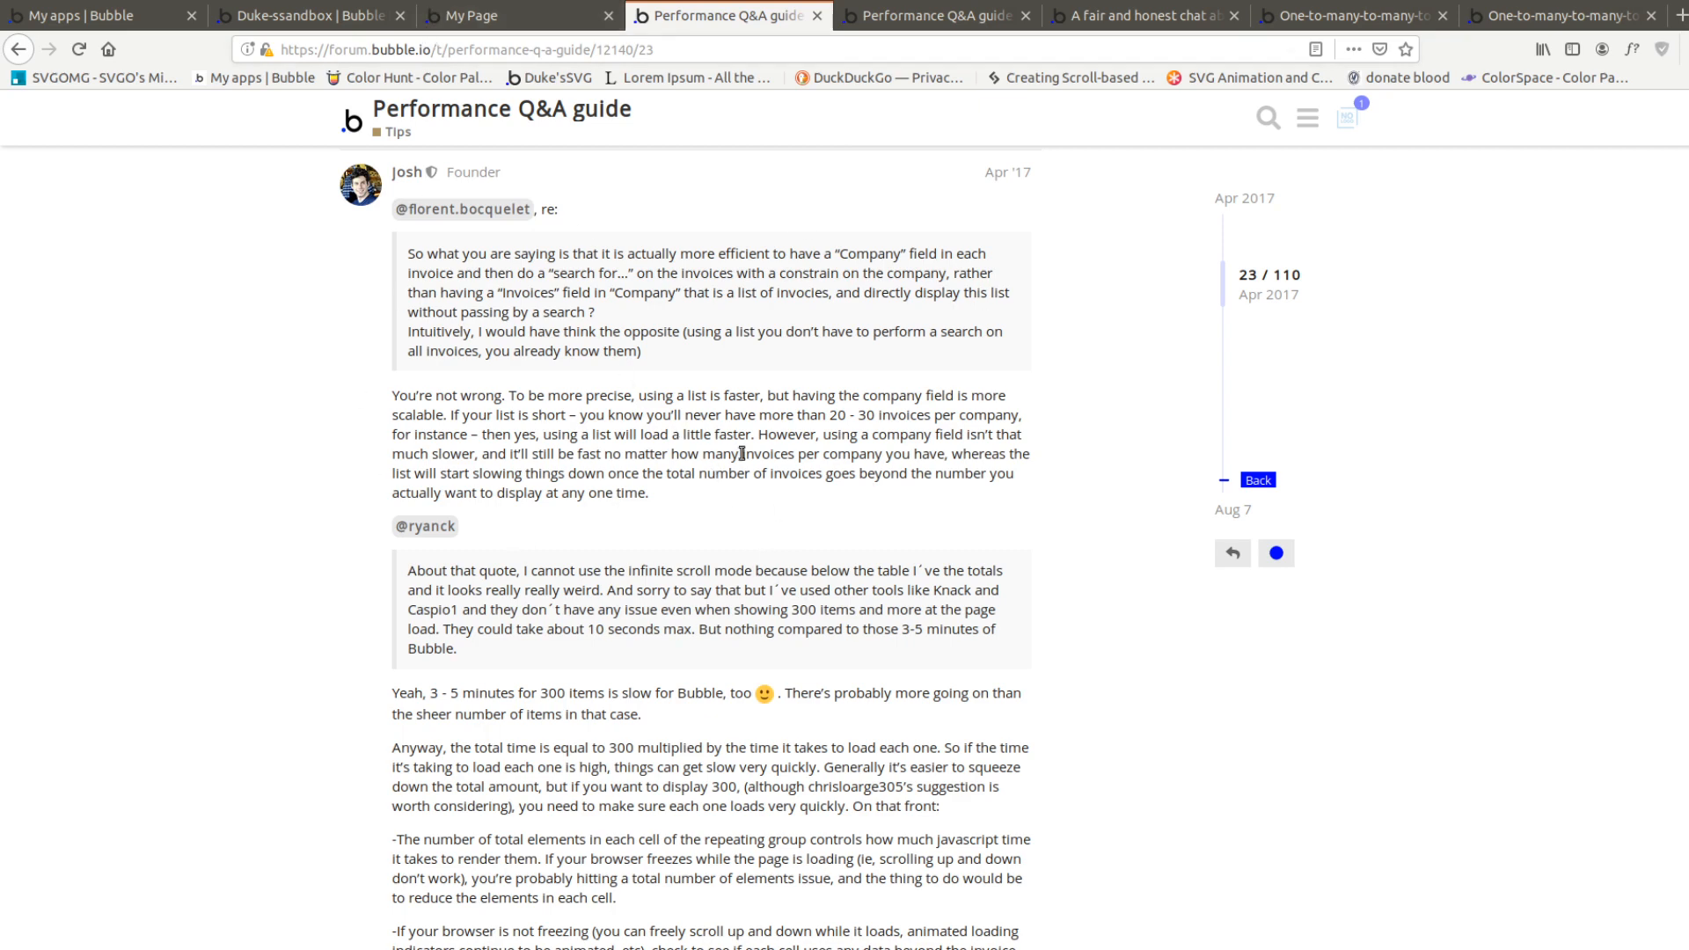
Return to the page preview and compare the Method 3 inversed linking diagram with Method 2's direct linking
click(315, 14)
click(475, 15)
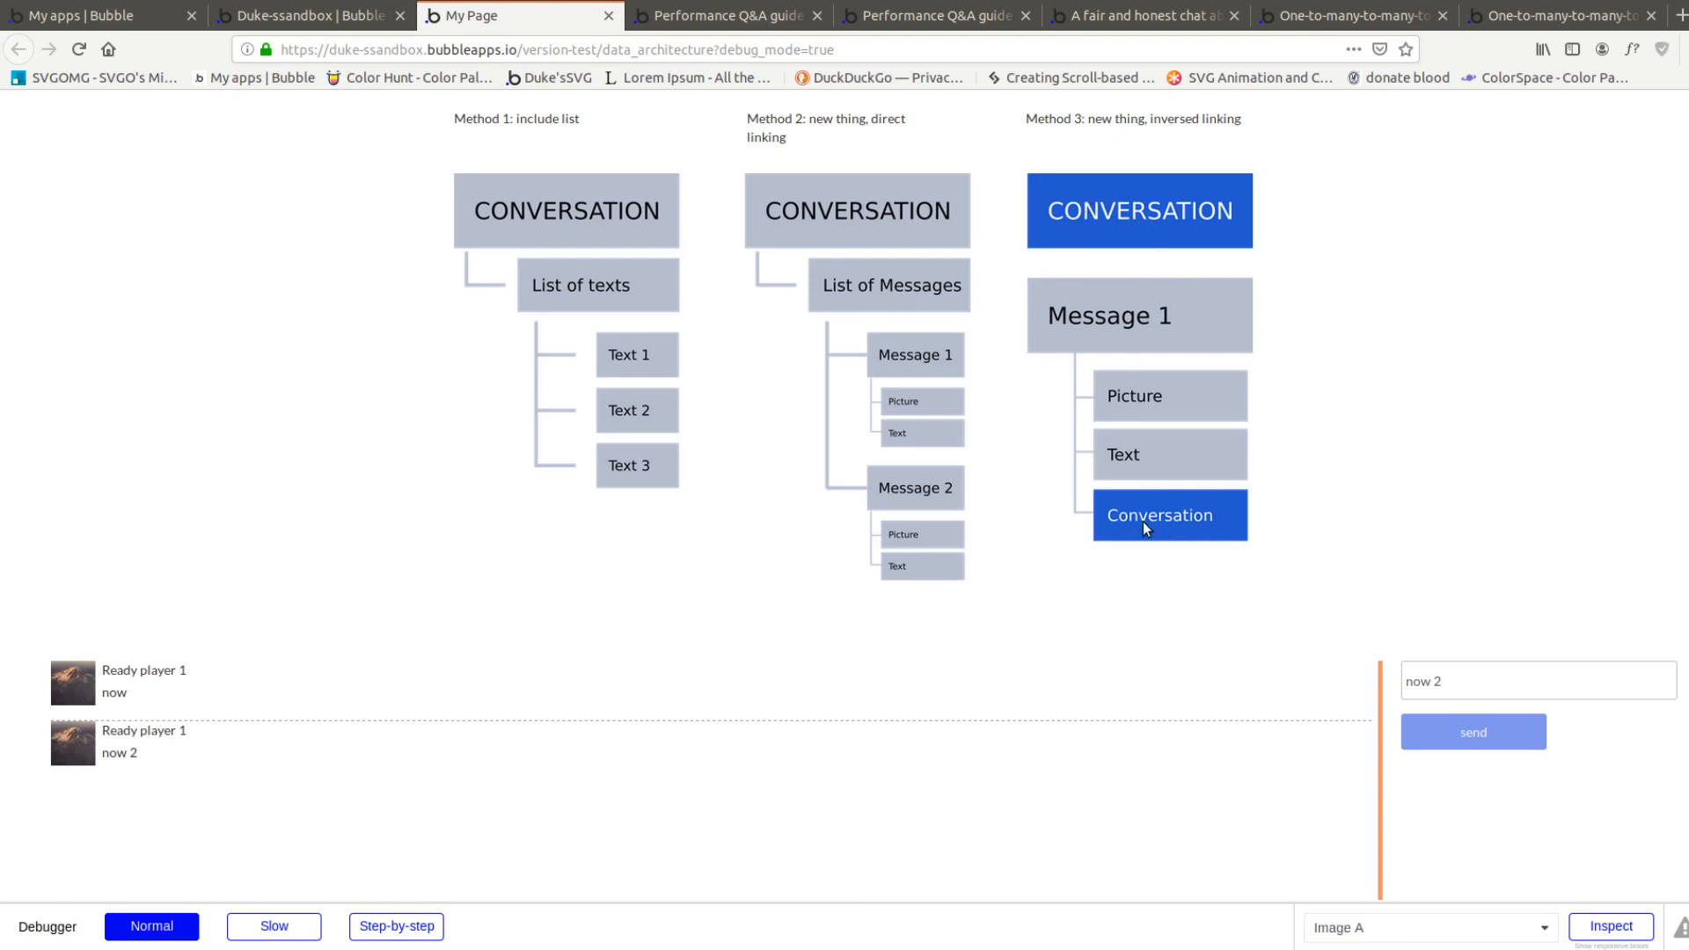
drag(1088, 118, 1243, 124)
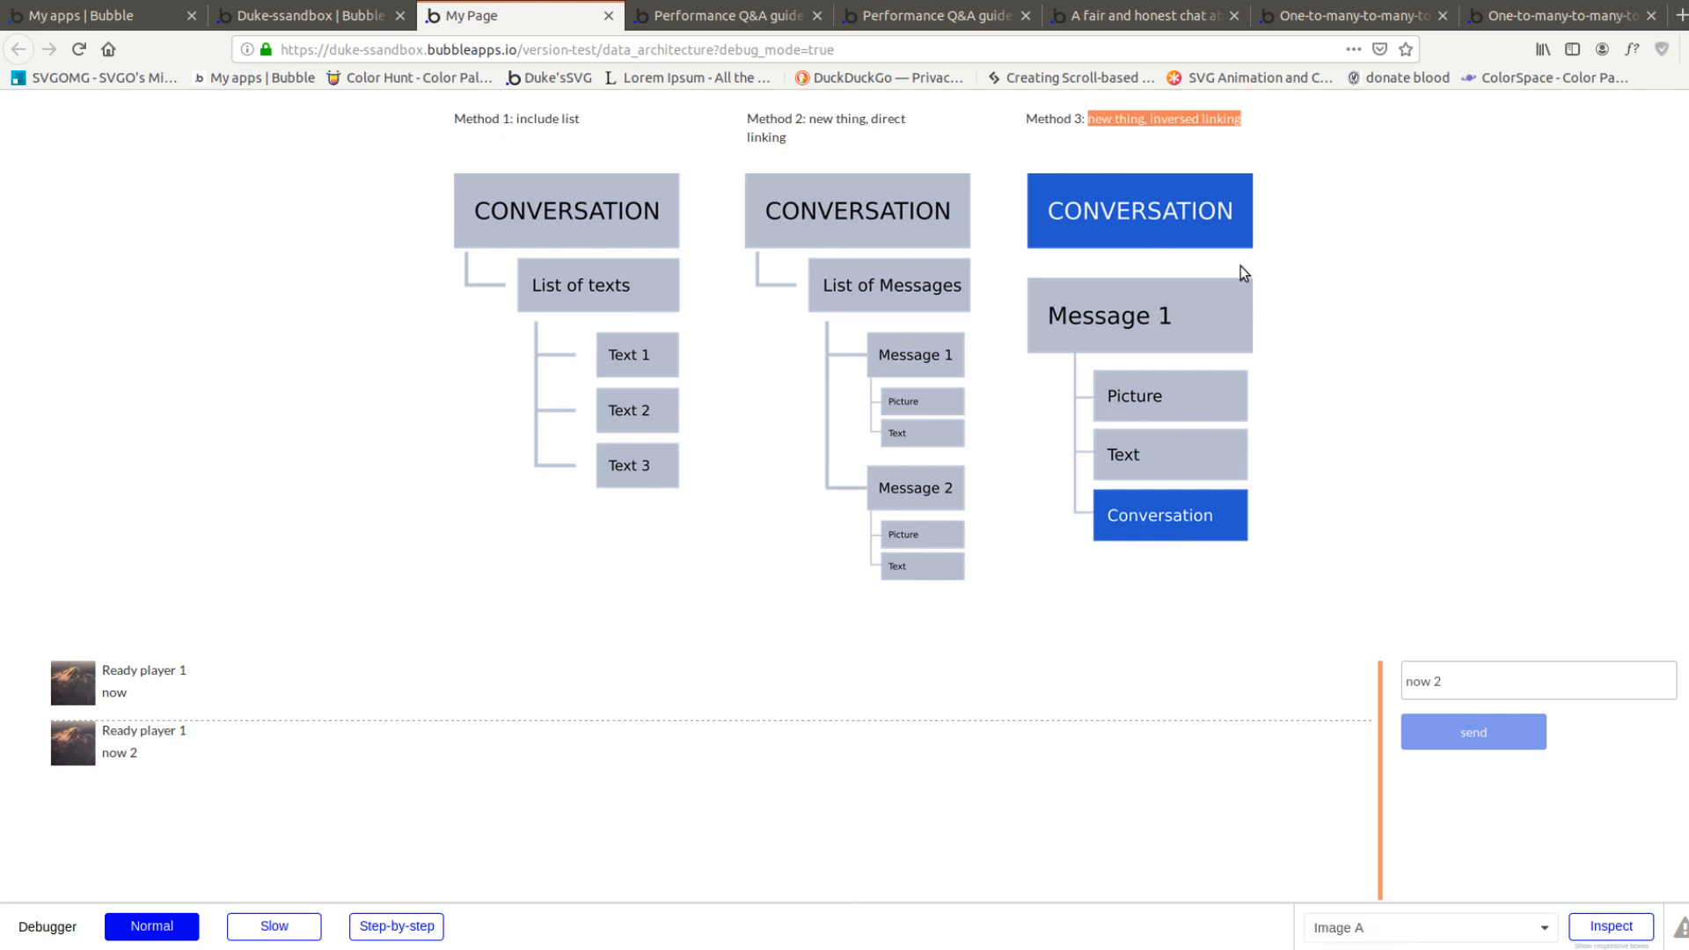
drag(779, 142, 841, 121)
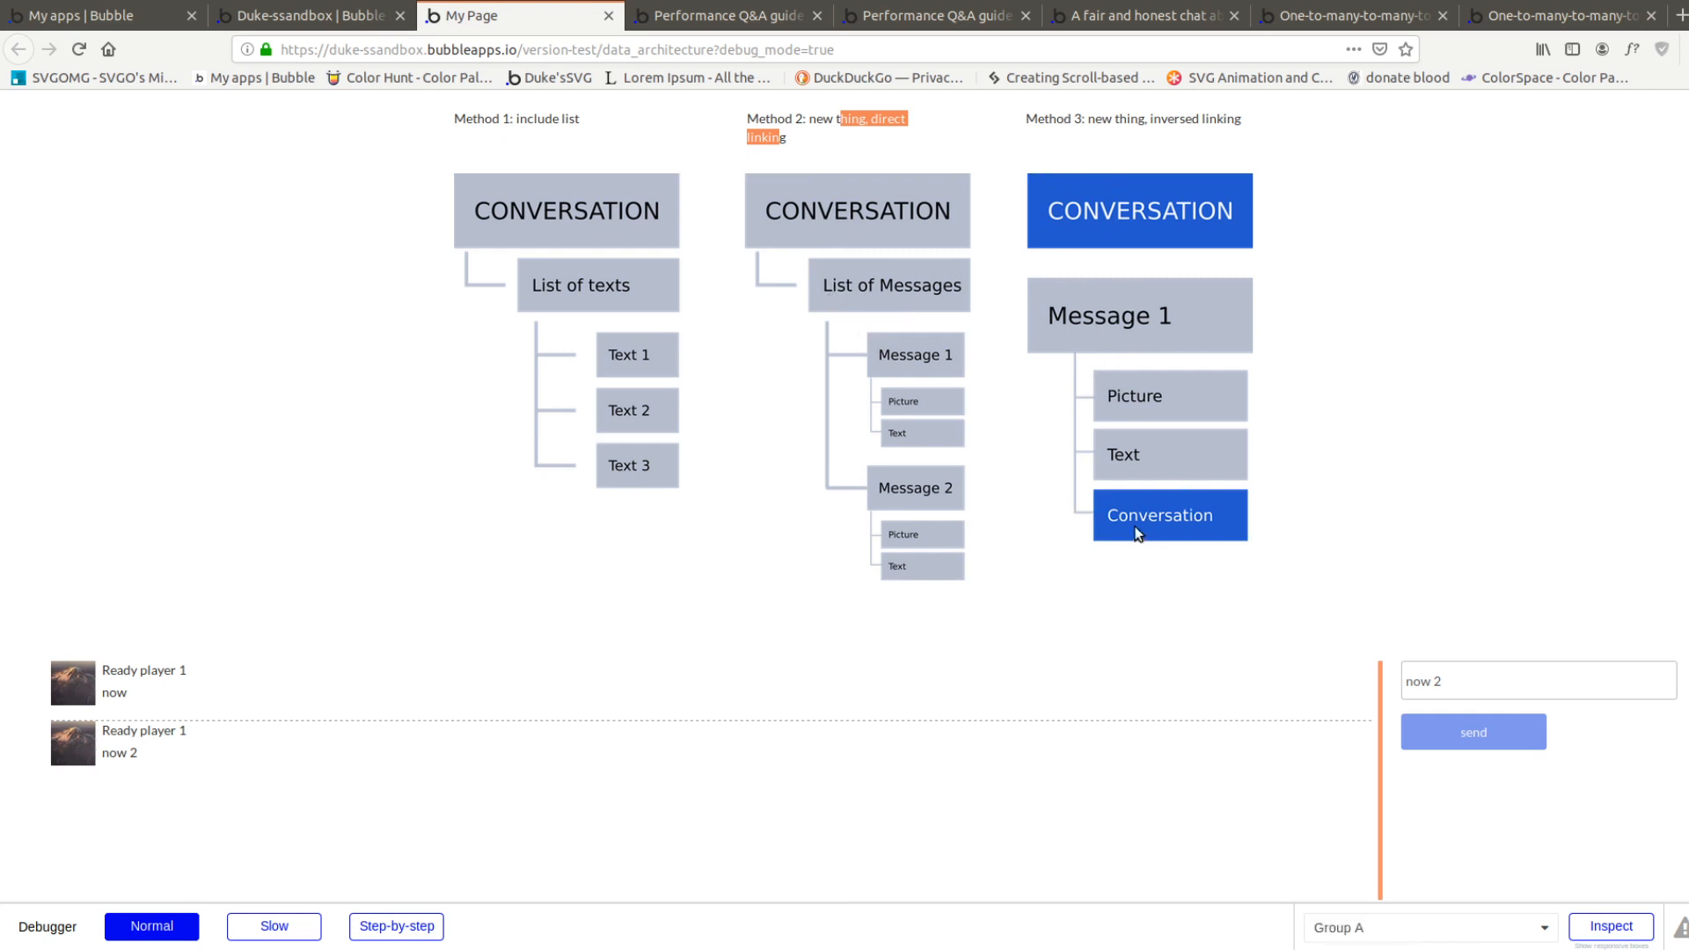
Delete the messages field from the Conversation data type
click(320, 19)
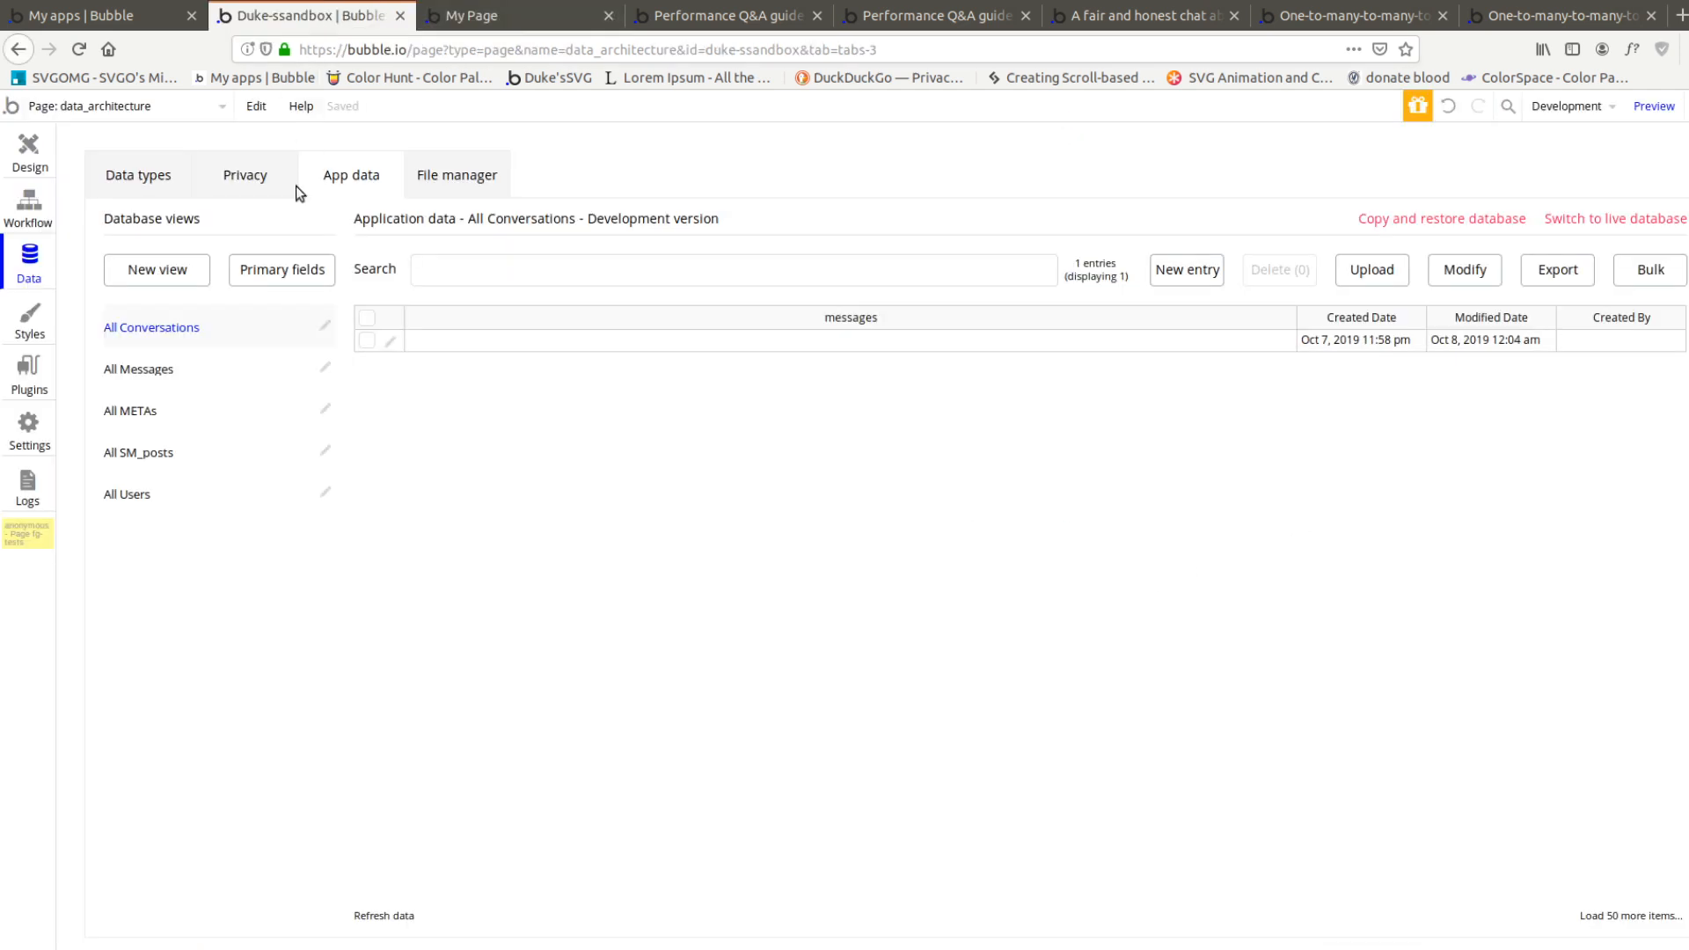
click(35, 204)
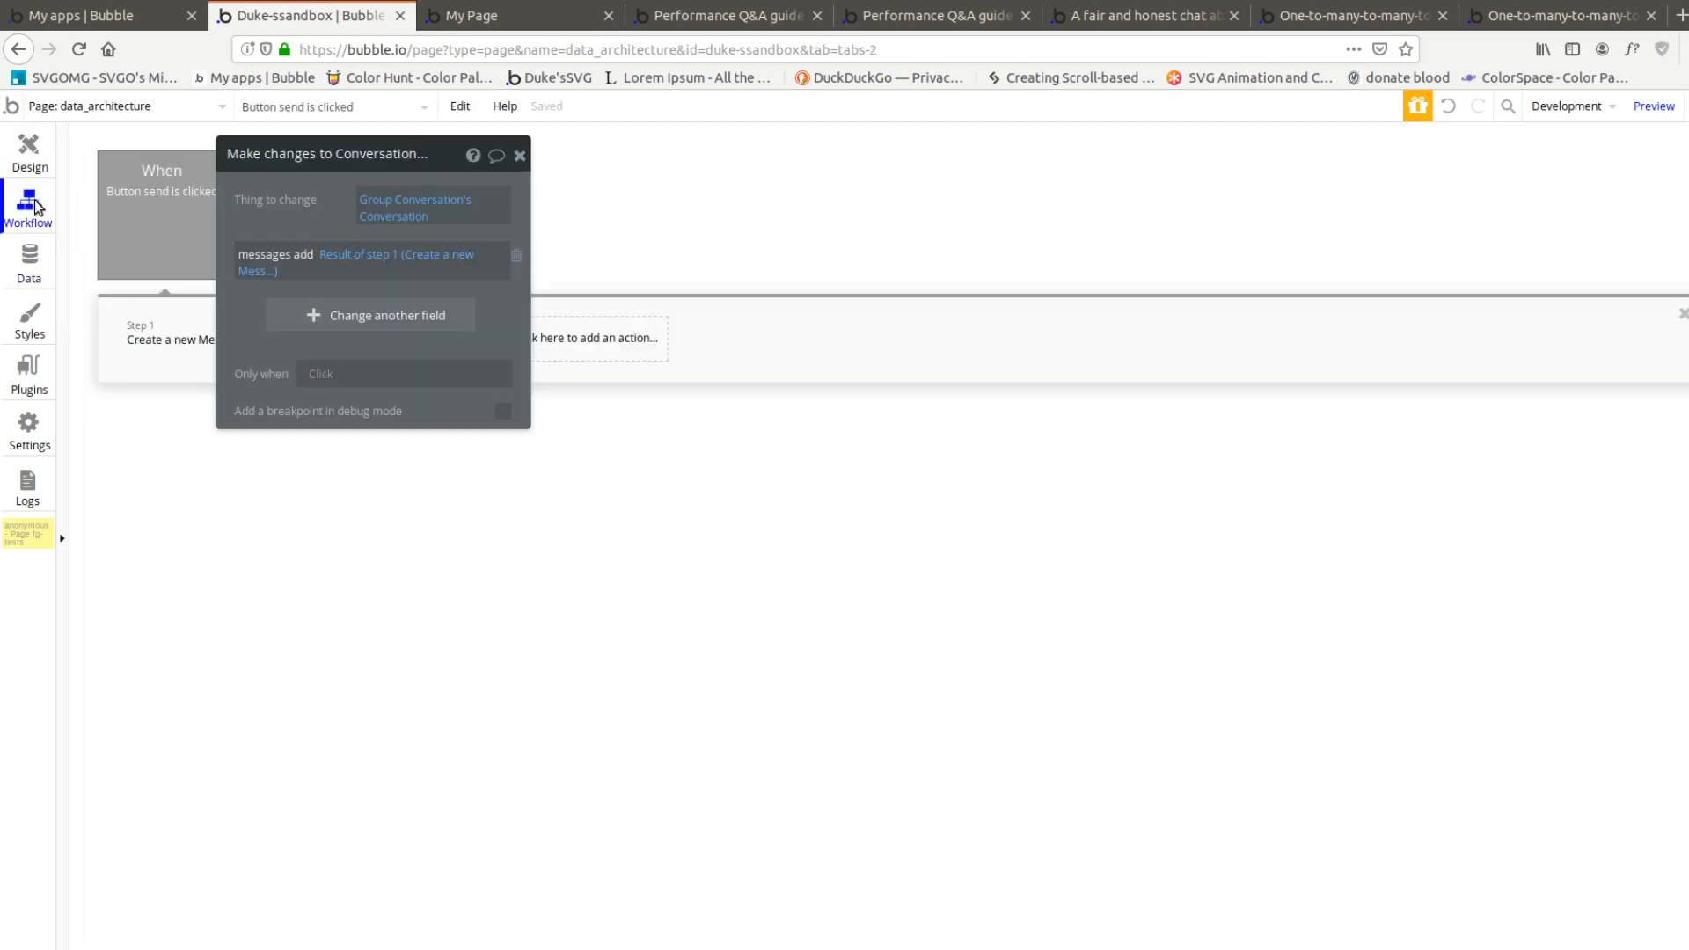
click(33, 275)
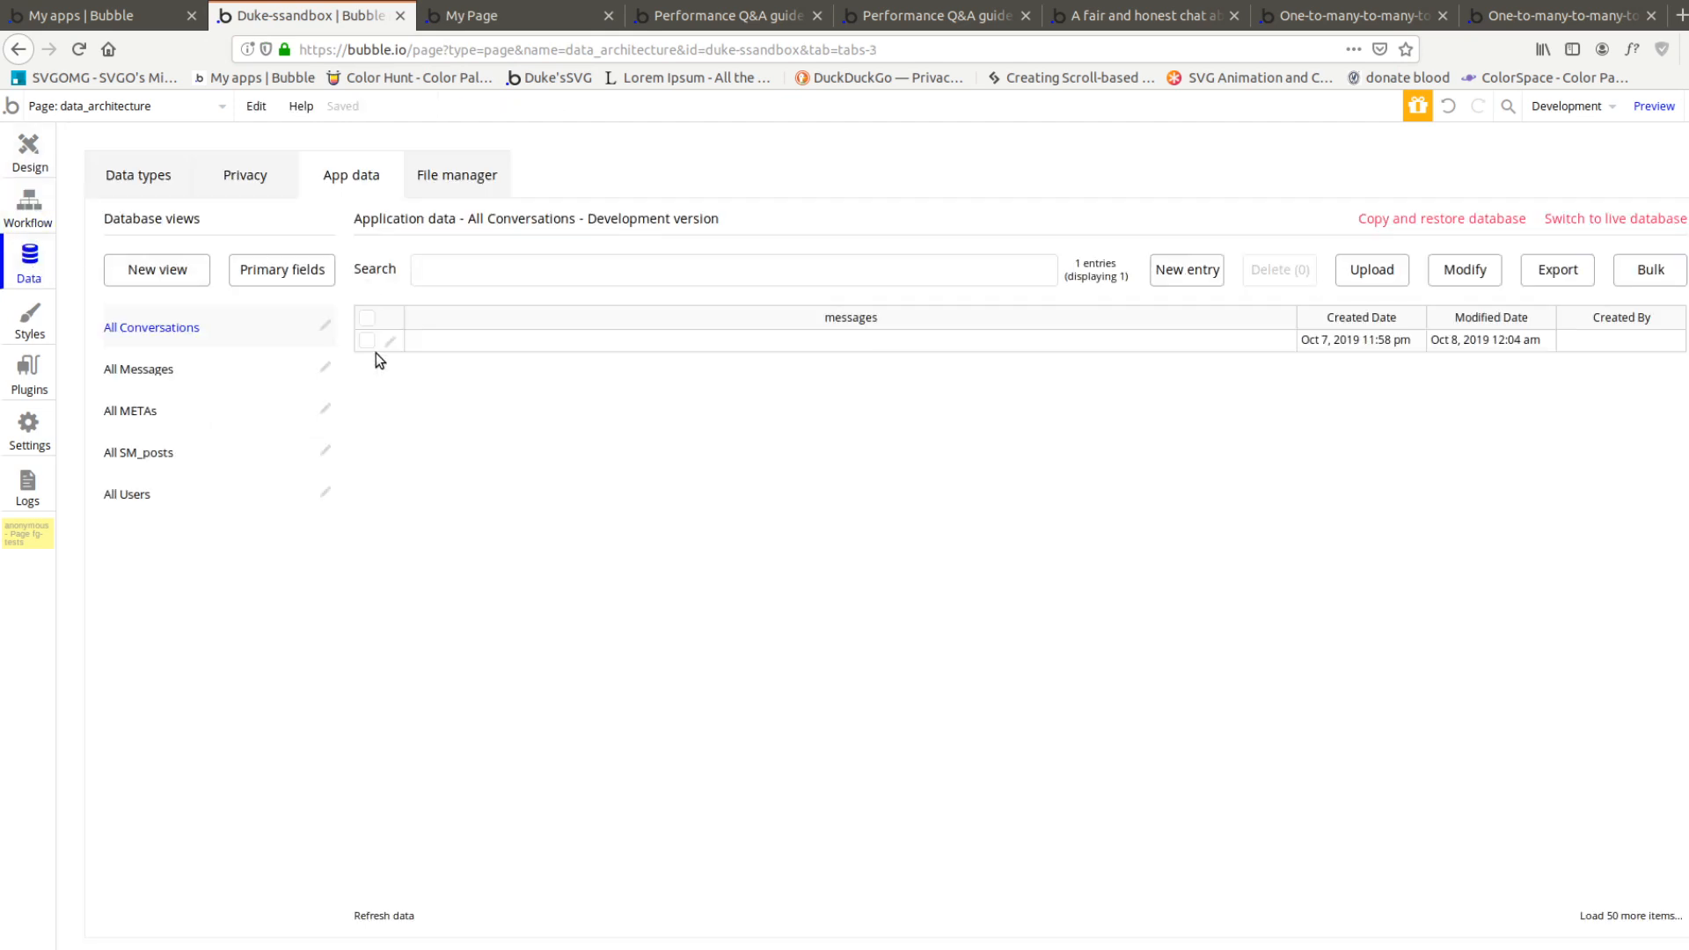
click(136, 181)
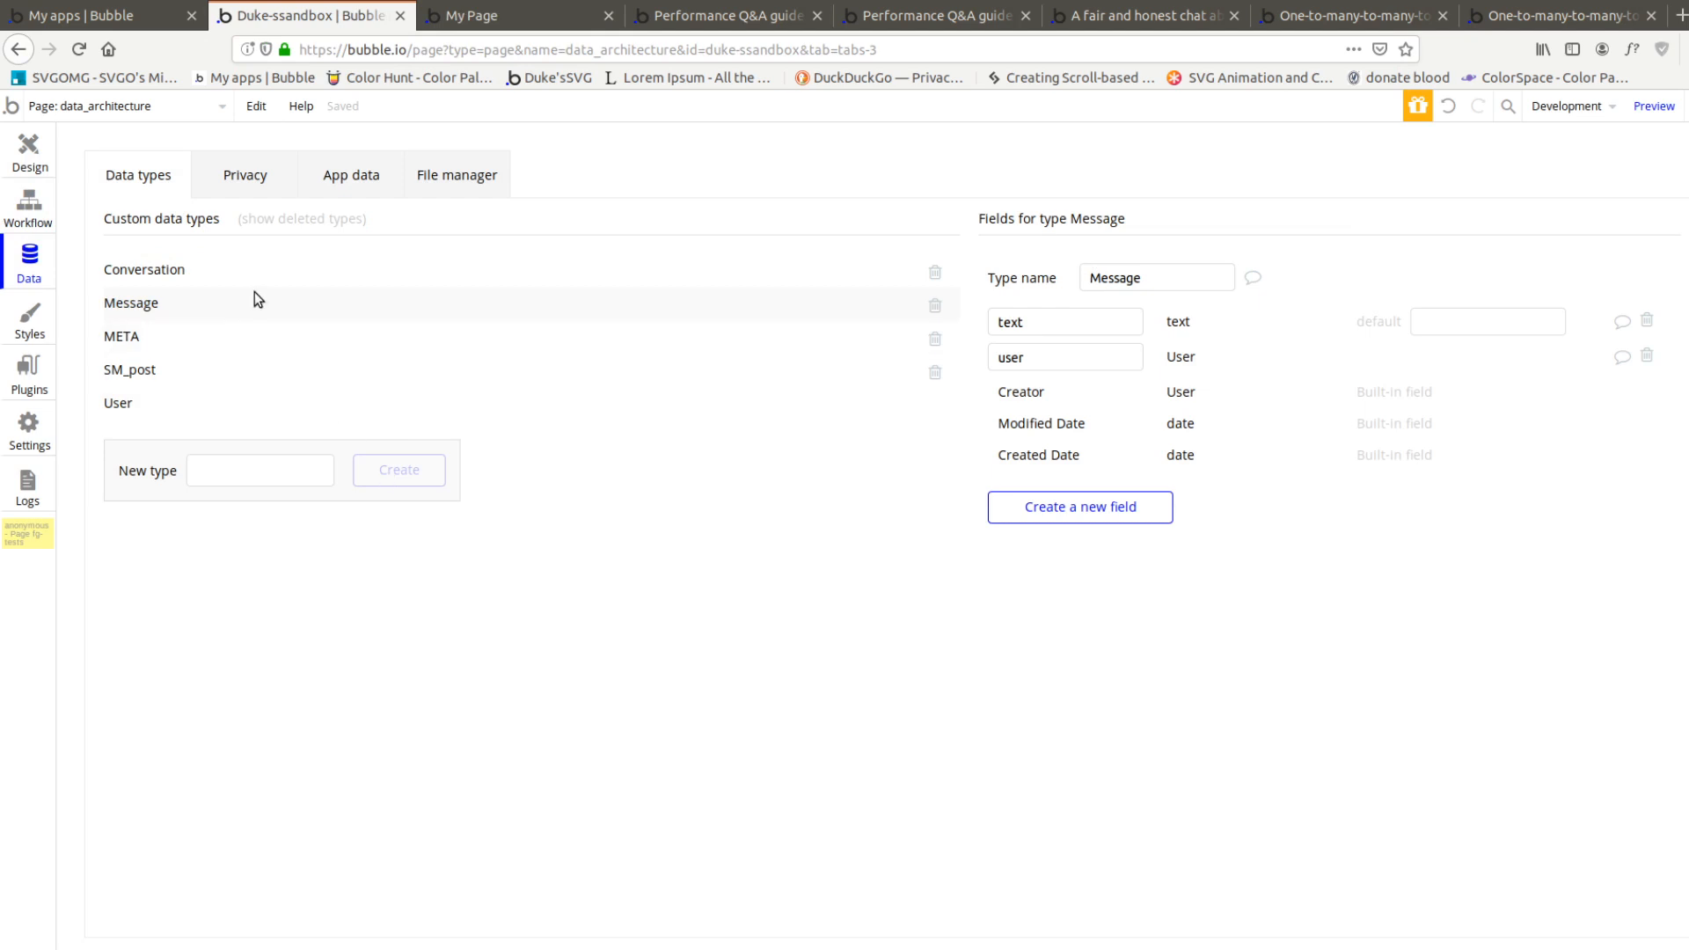
click(234, 269)
click(1648, 320)
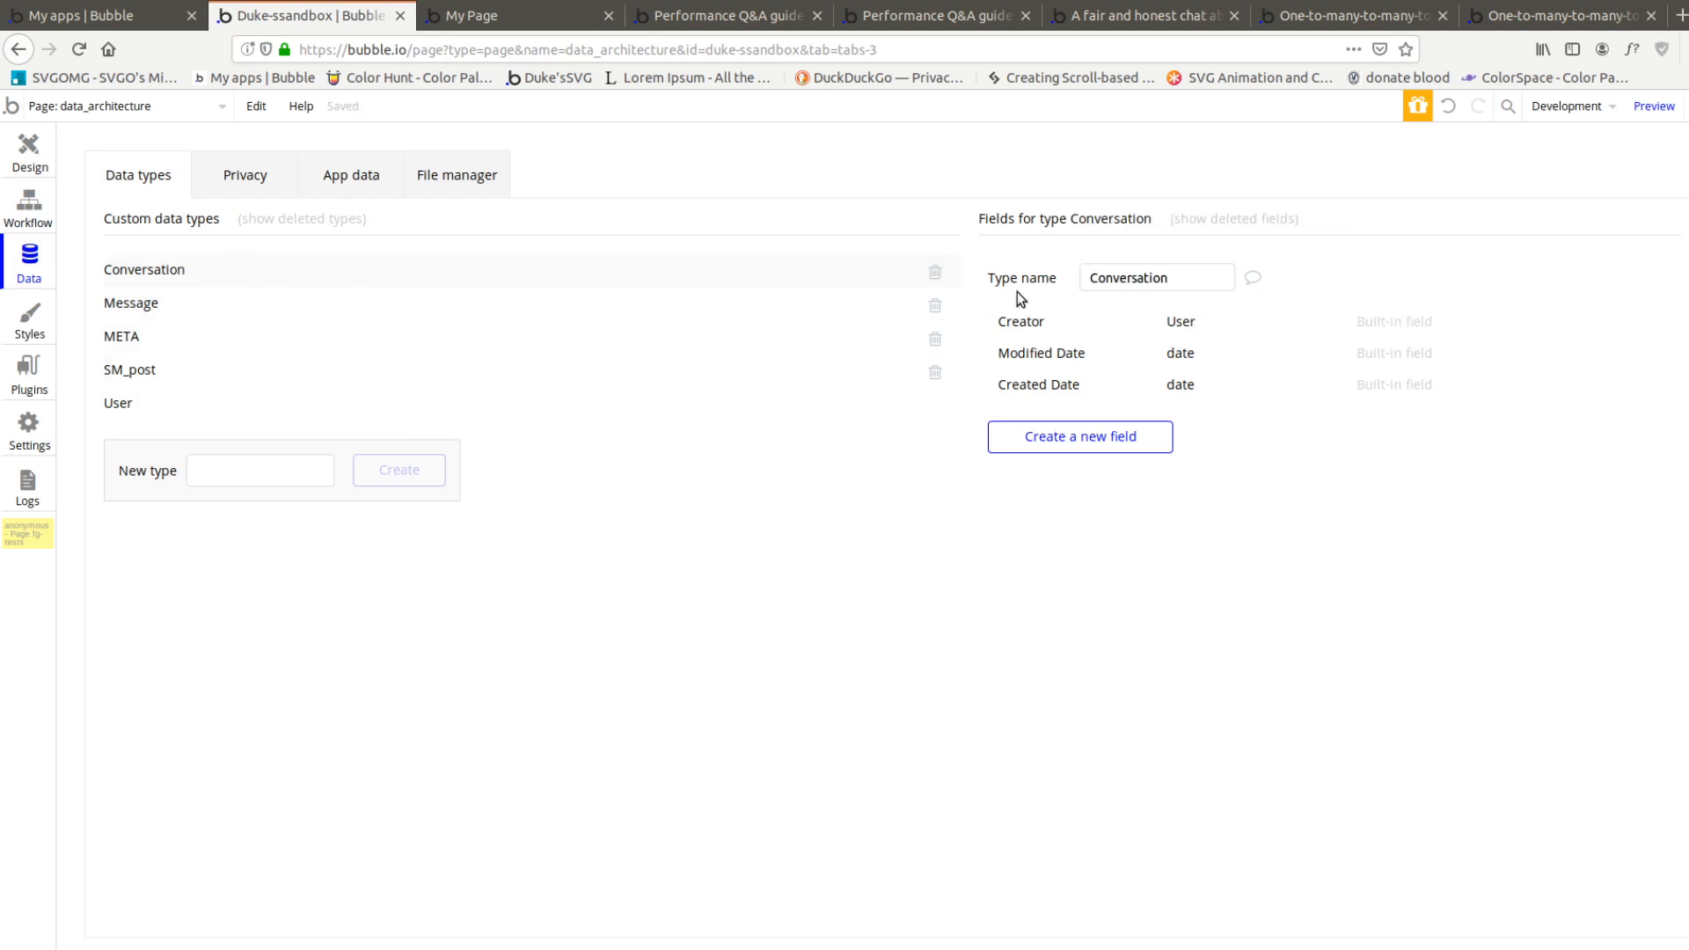
Create a non-list field named conversation of type Conversation on the Message data type
click(313, 317)
click(1067, 506)
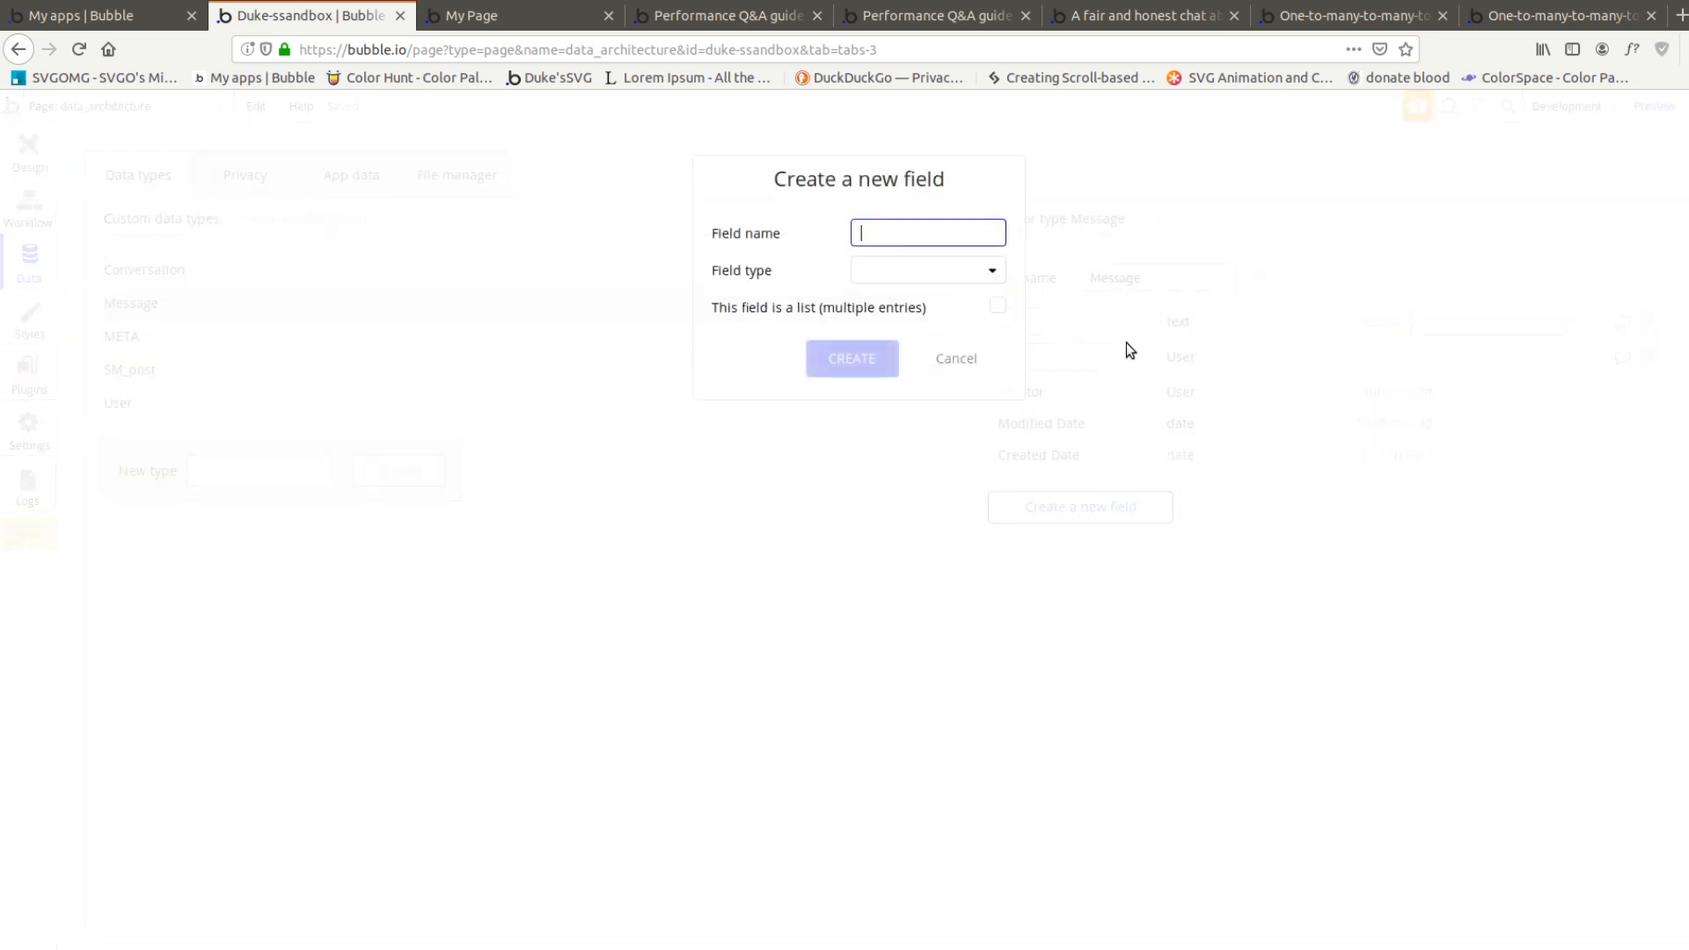
text(conversation)
click(964, 267)
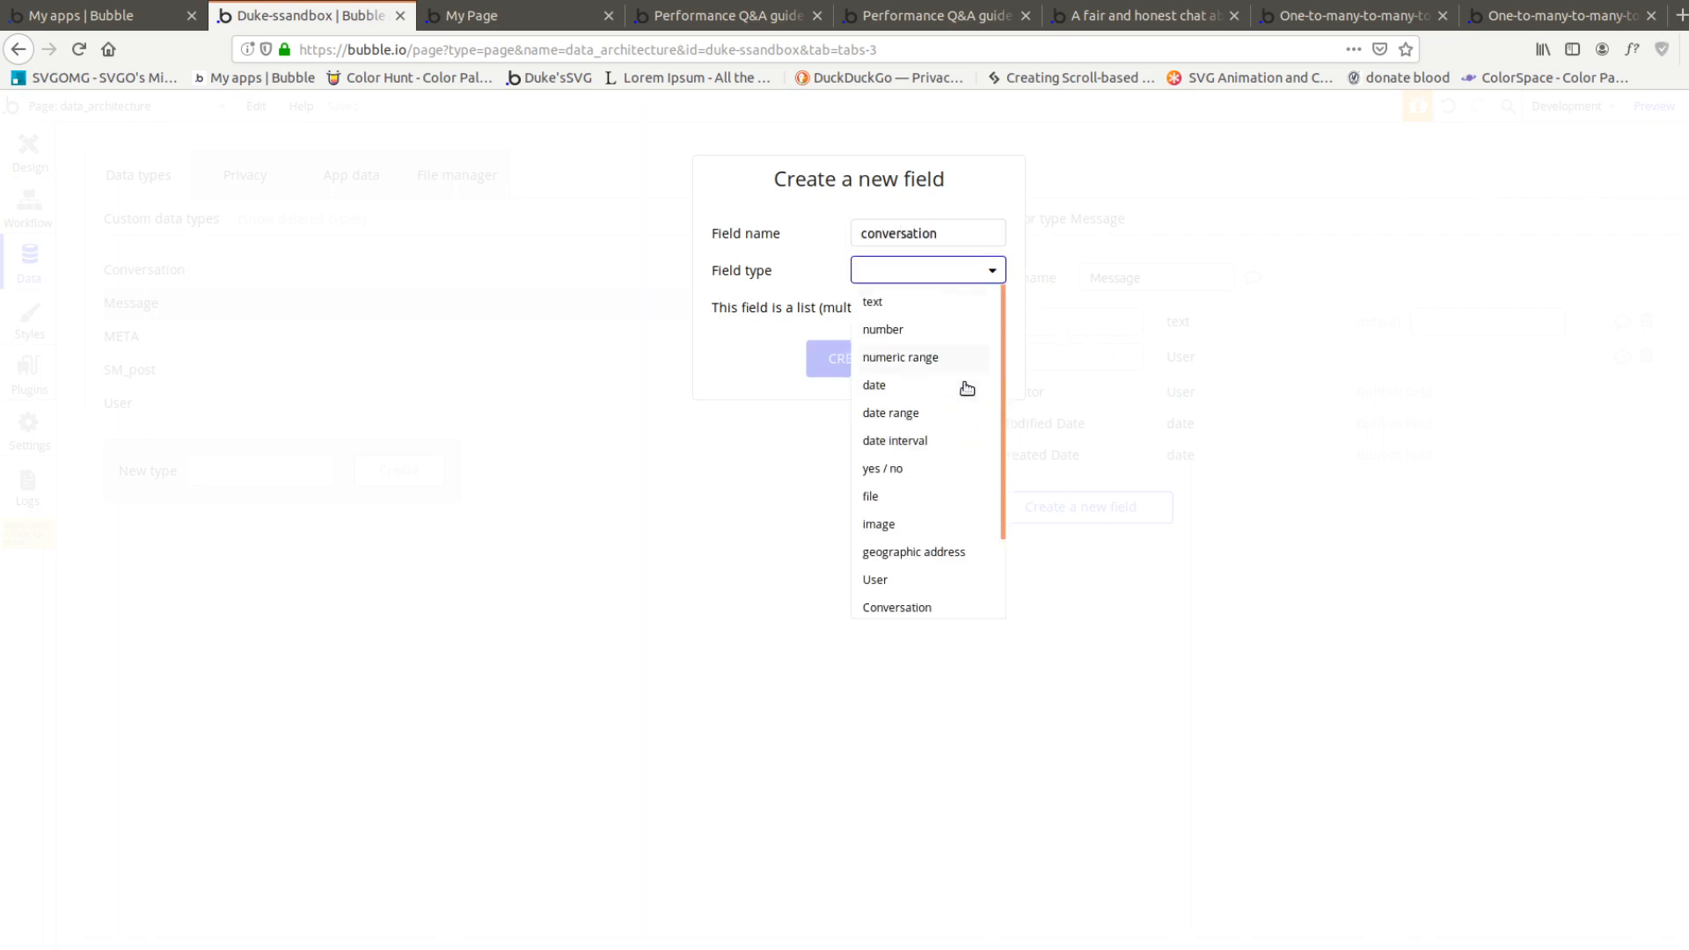
scroll(964, 408, down, 2)
click(915, 521)
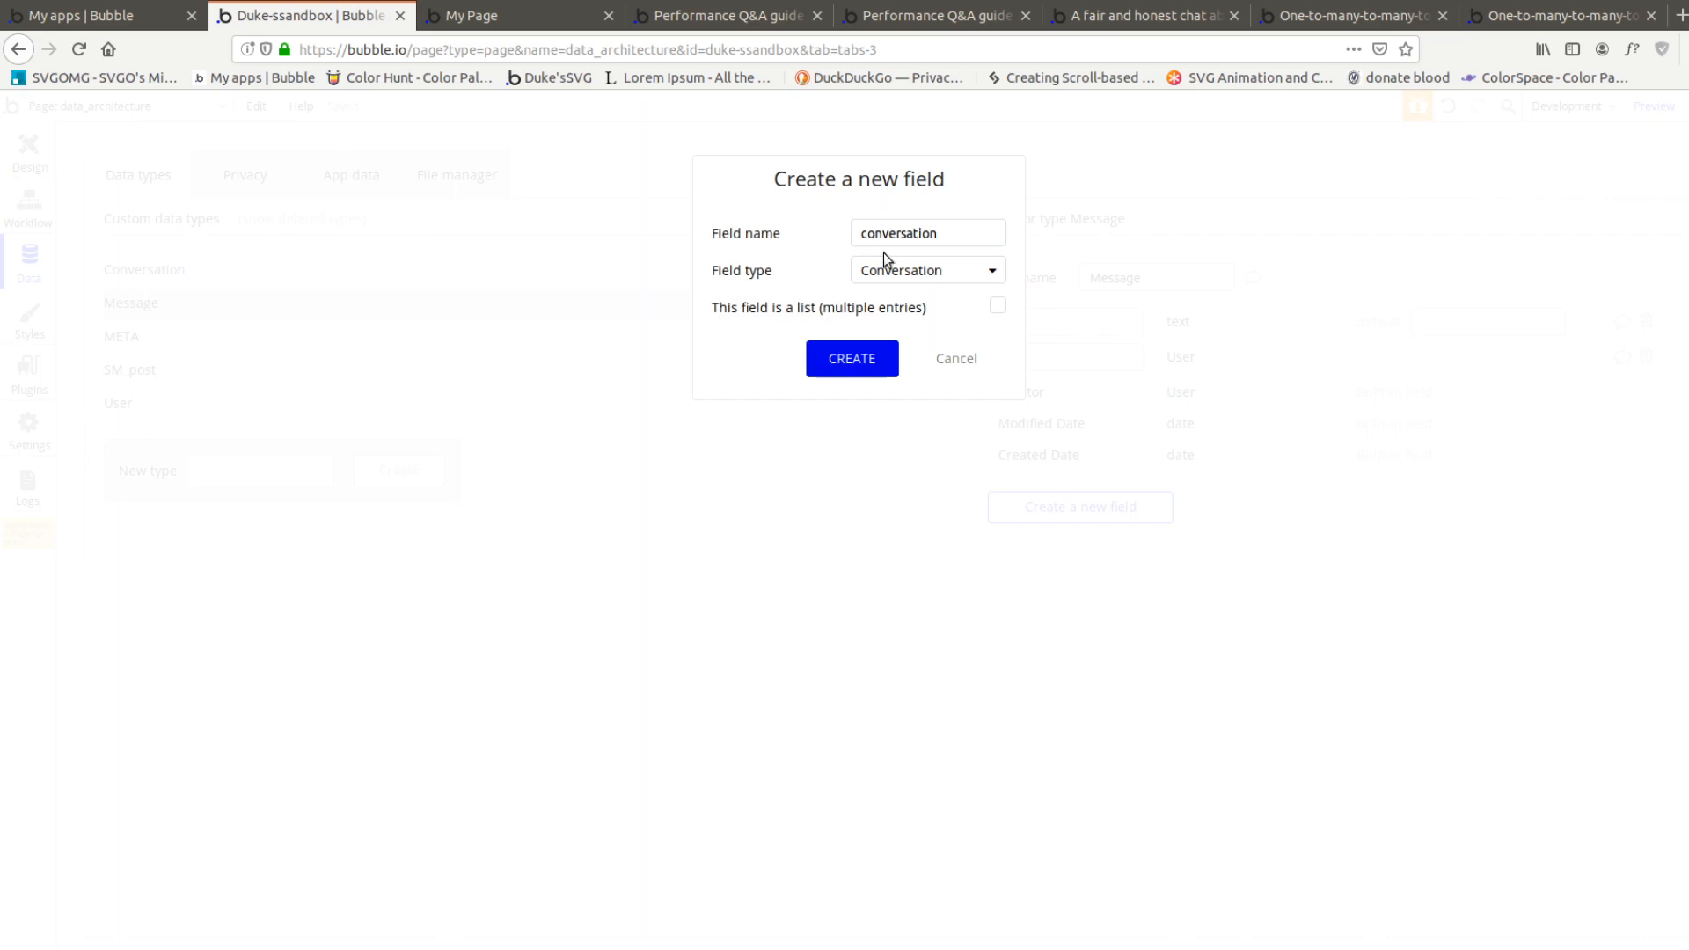
click(852, 359)
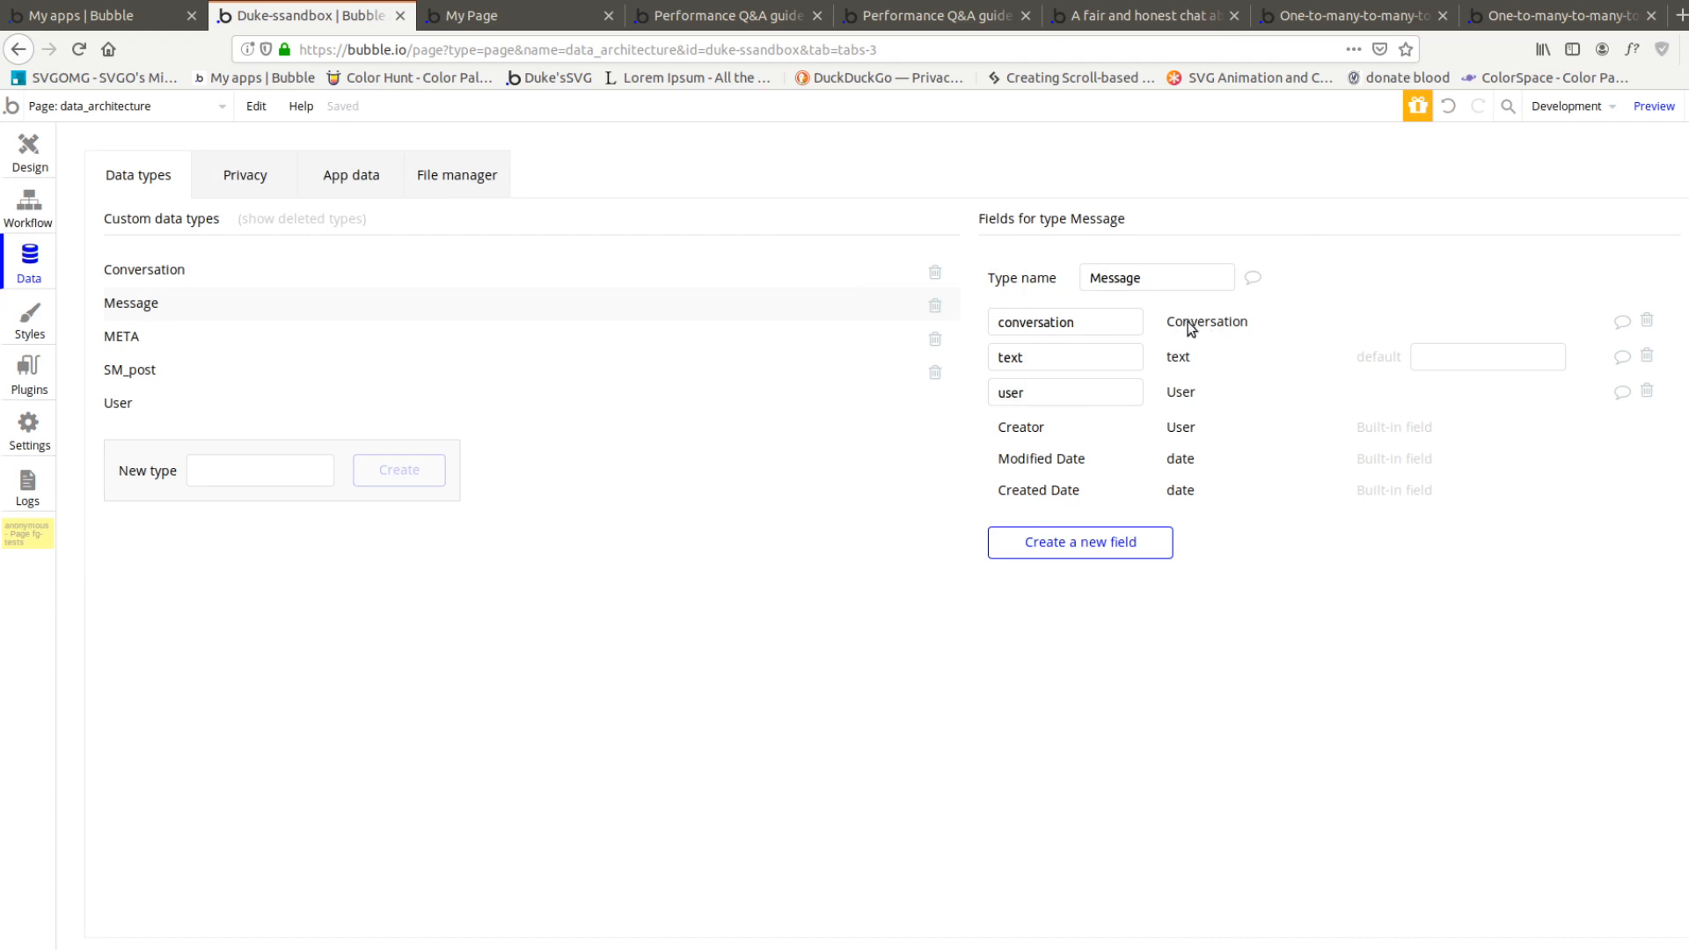
drag(1095, 323, 945, 324)
Inspect the data sources of the message repeating group and its parent Conversation group in the page design
click(27, 150)
click(862, 758)
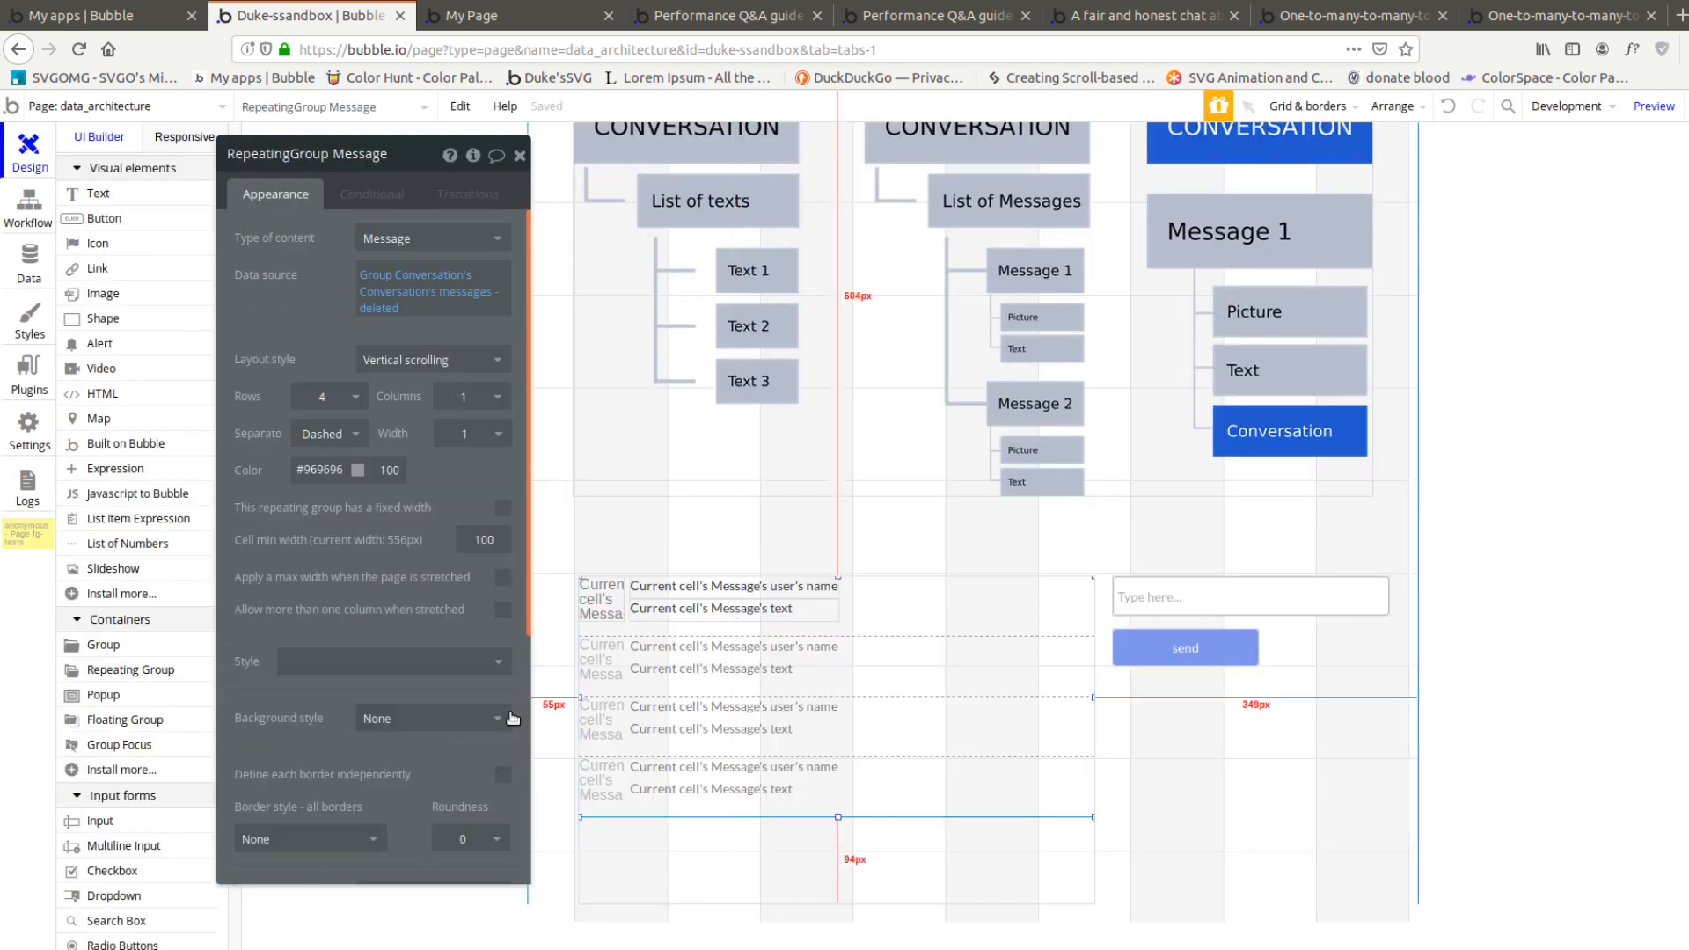
click(848, 858)
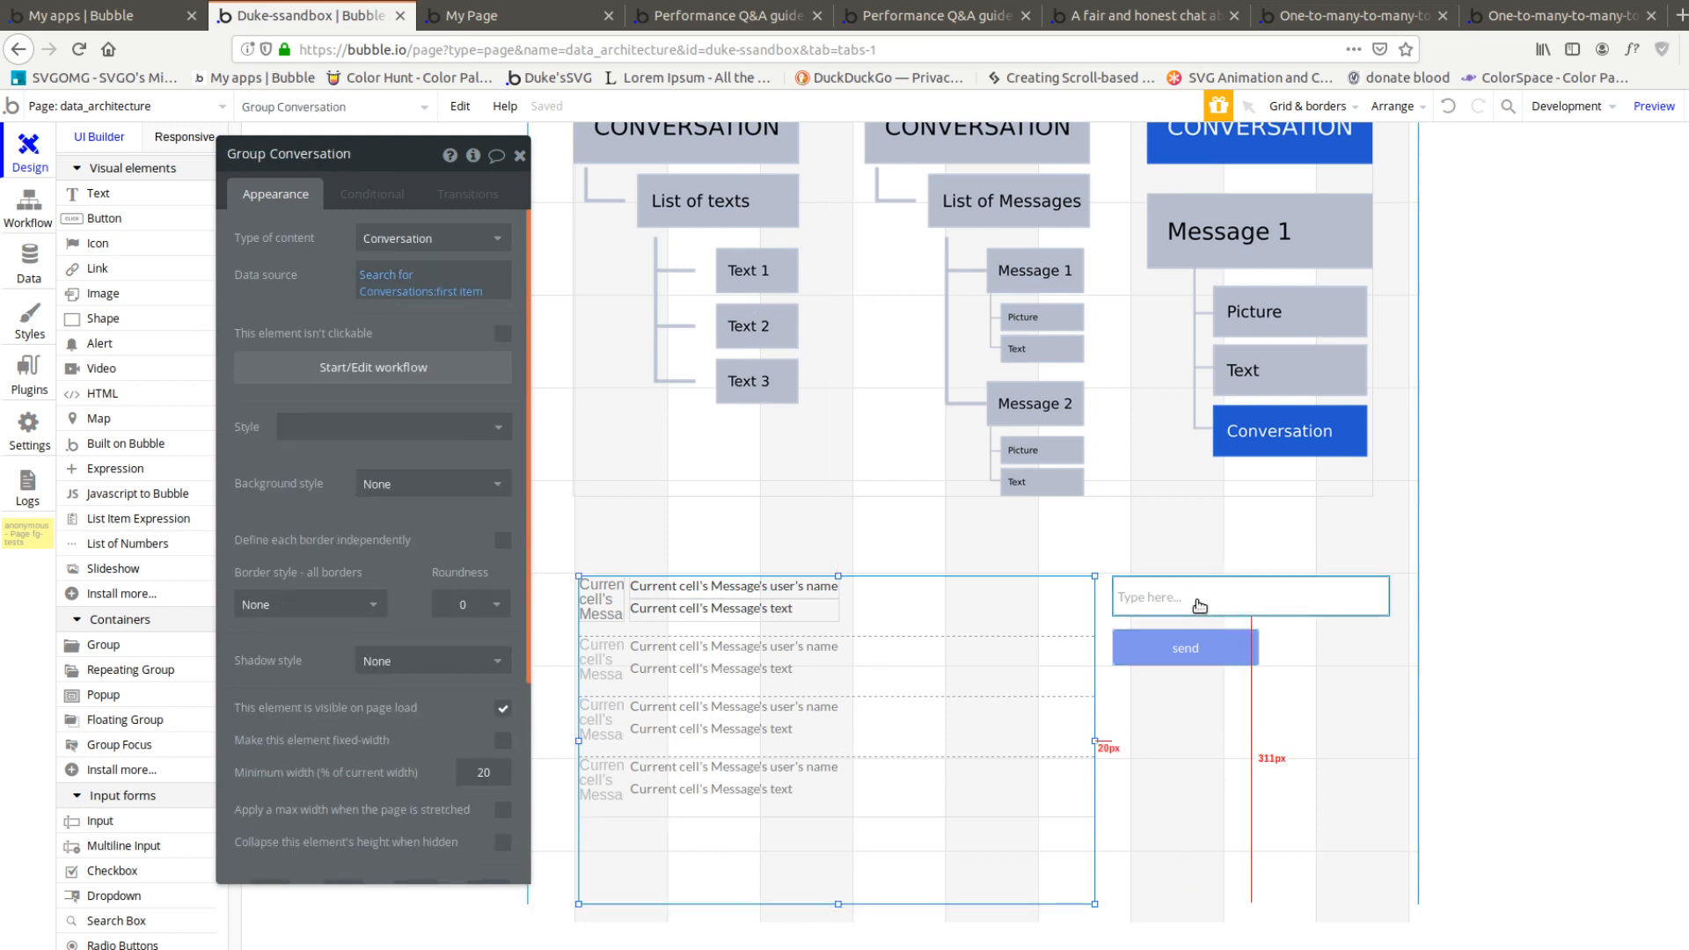
Add another blank field entry to the Create a new Message action in the send button's workflow
click(1153, 648)
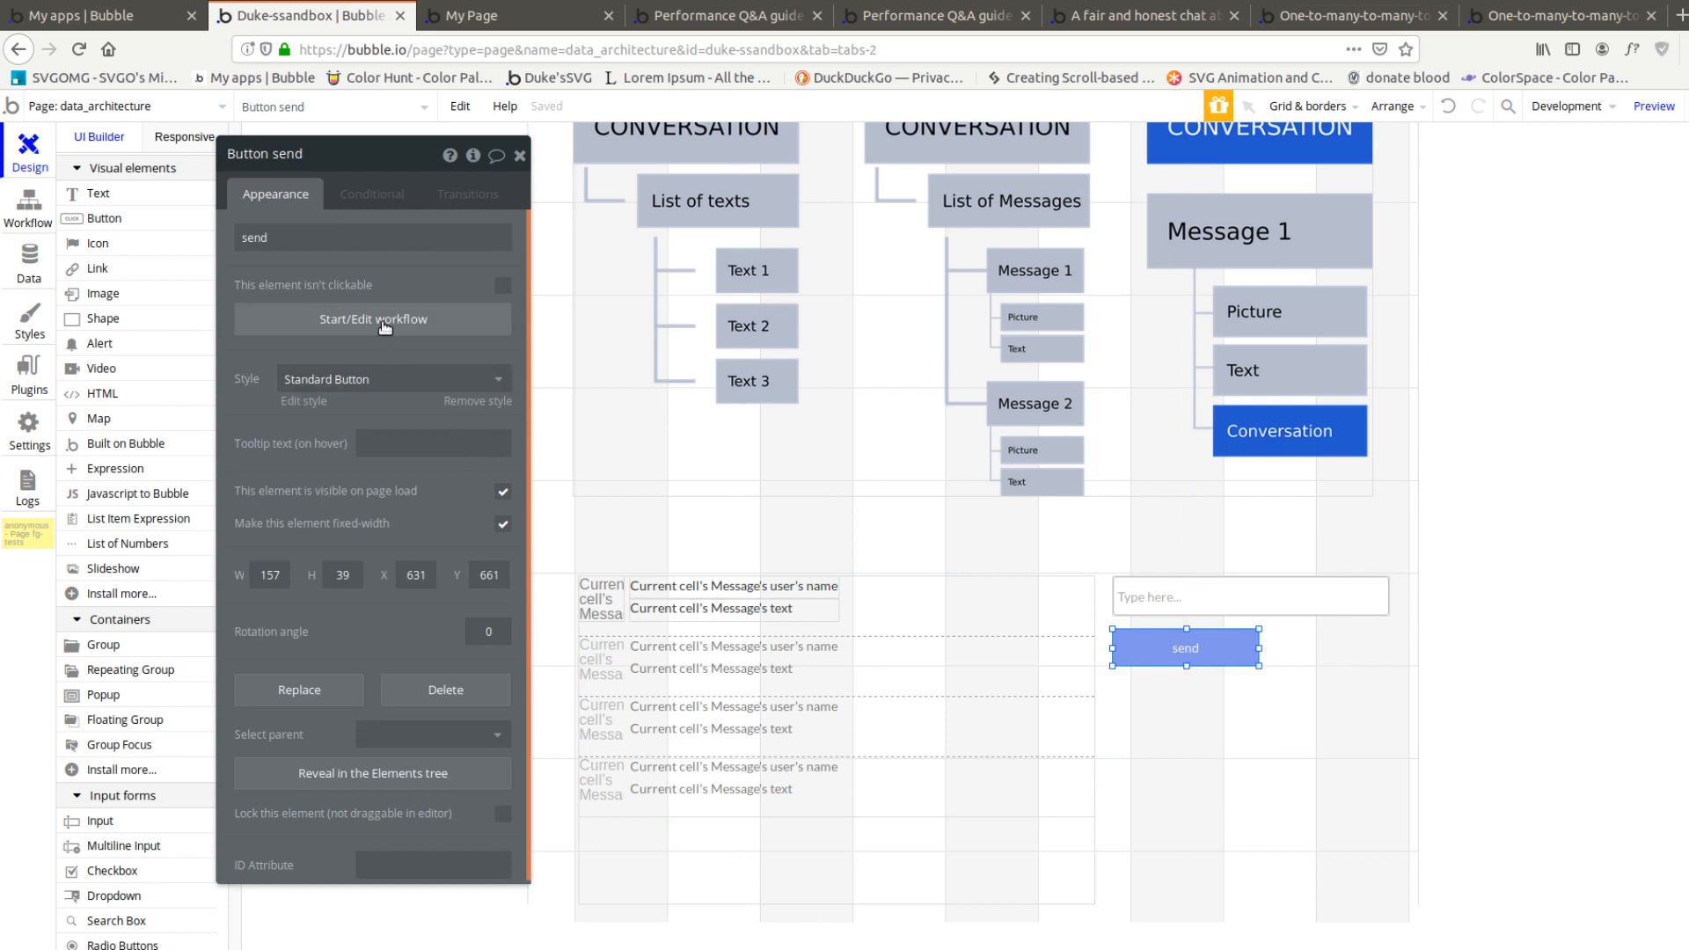
click(386, 322)
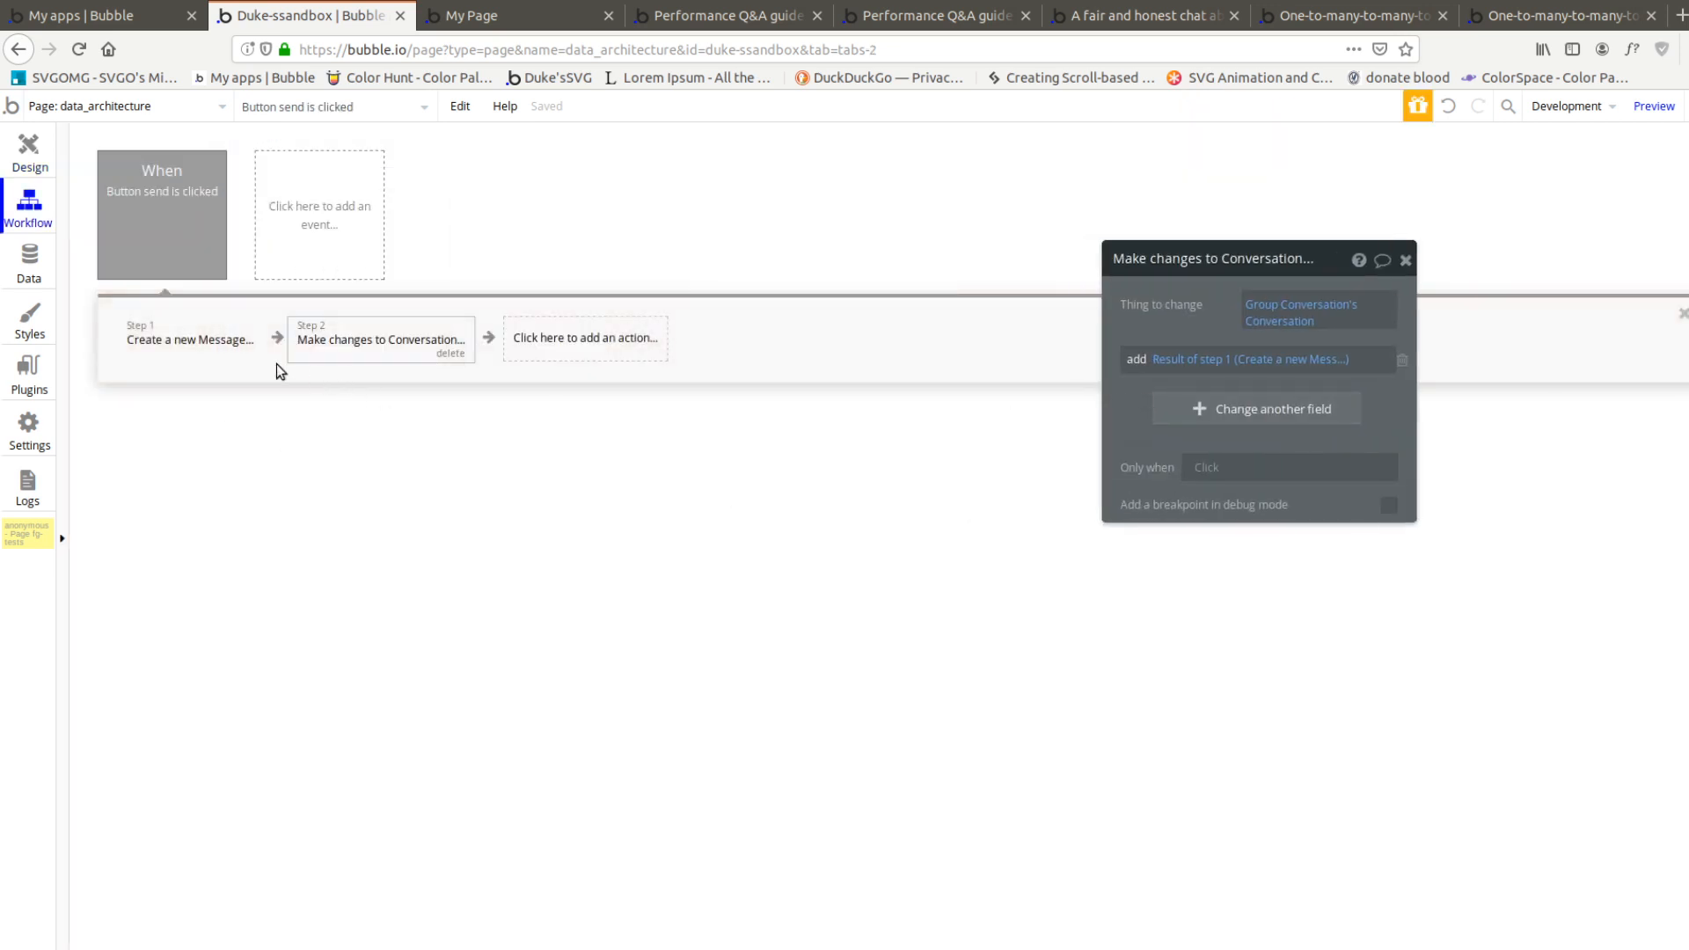
click(185, 342)
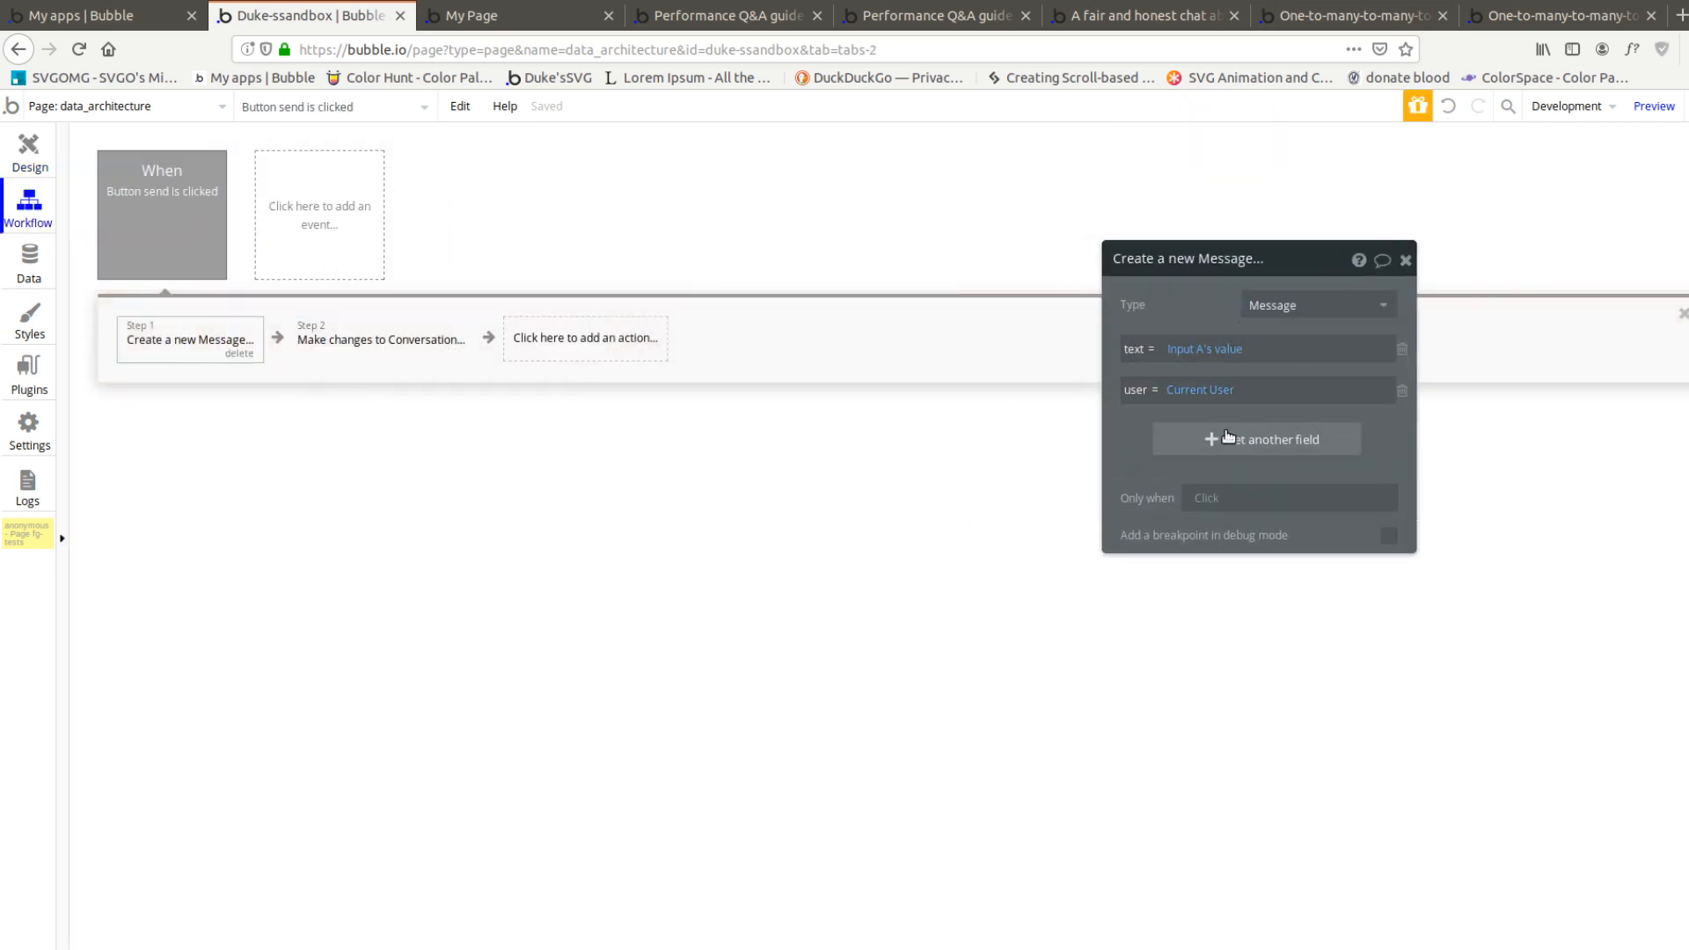
click(1229, 436)
Delete the Make changes to Conversation action from the send workflow and reopen the Create a new Message action
click(368, 344)
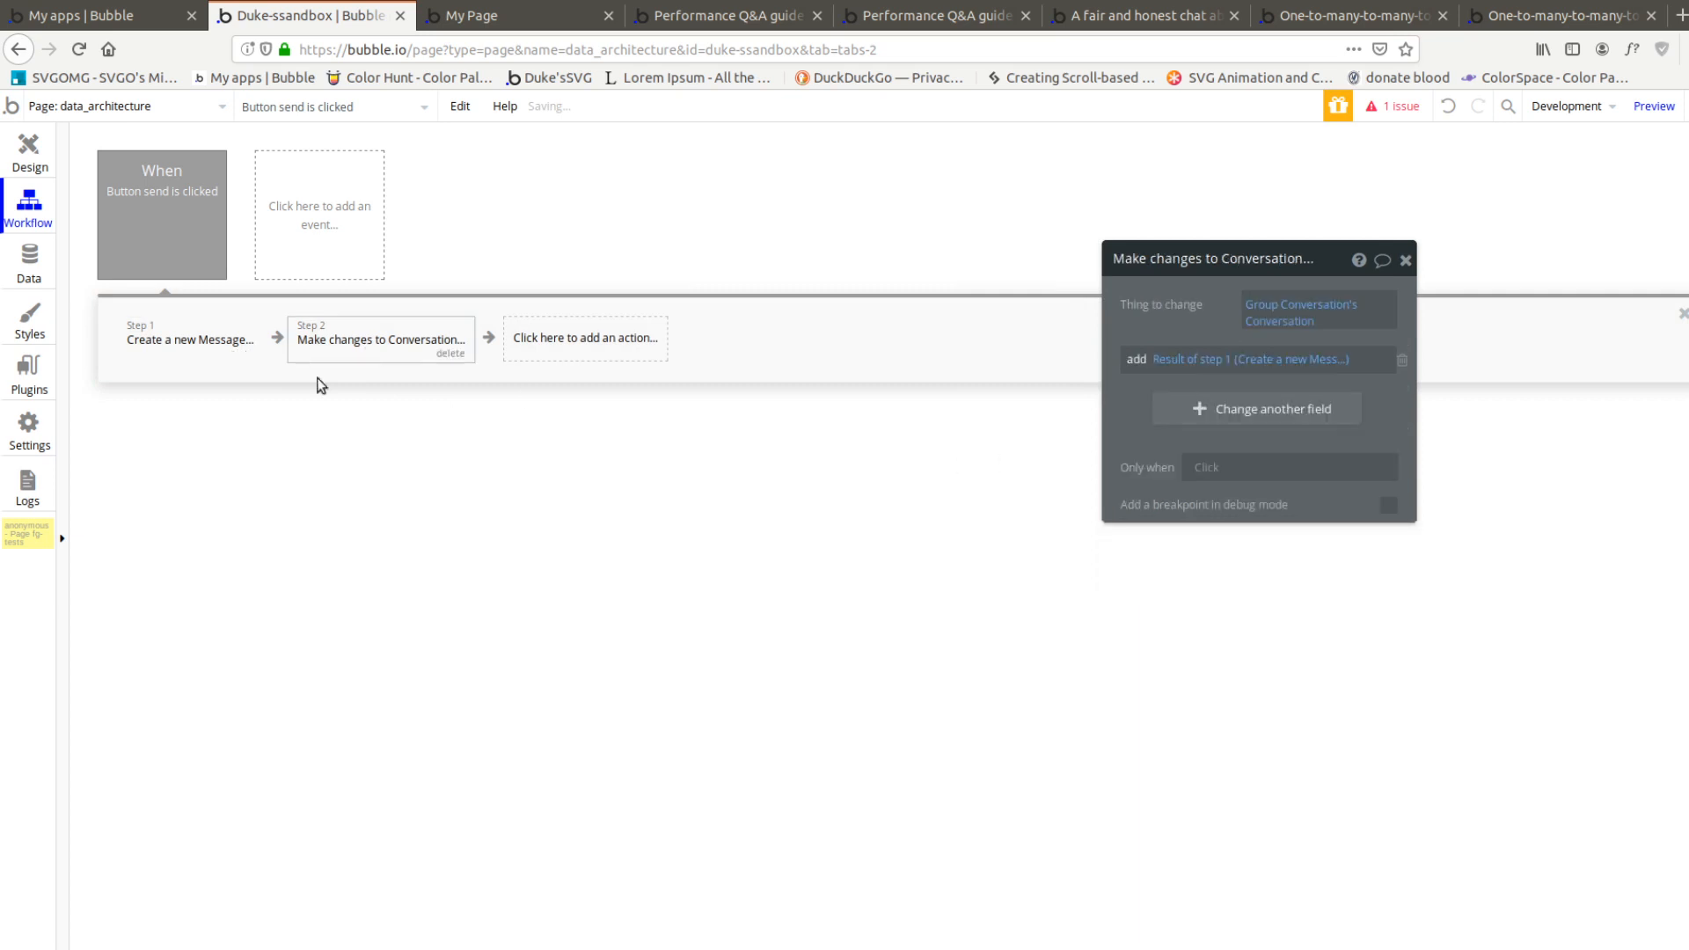
click(453, 353)
click(220, 341)
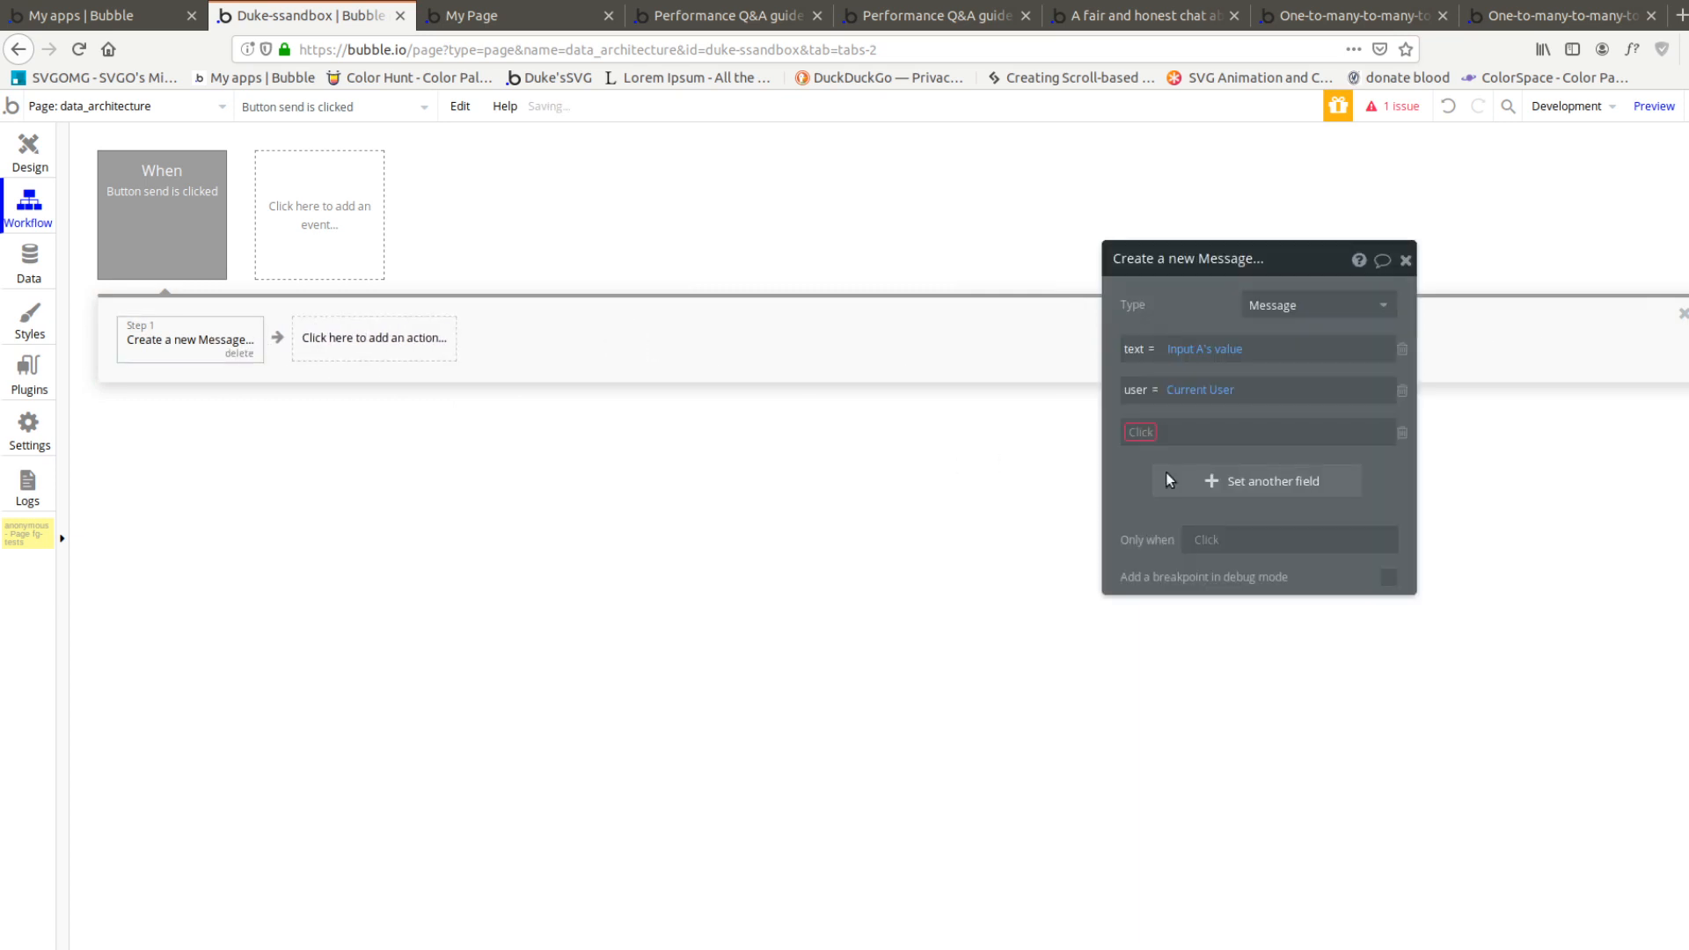
Set the conversation field in the Create a new Message action to Group Conversation's Conversation
click(1142, 432)
click(1197, 454)
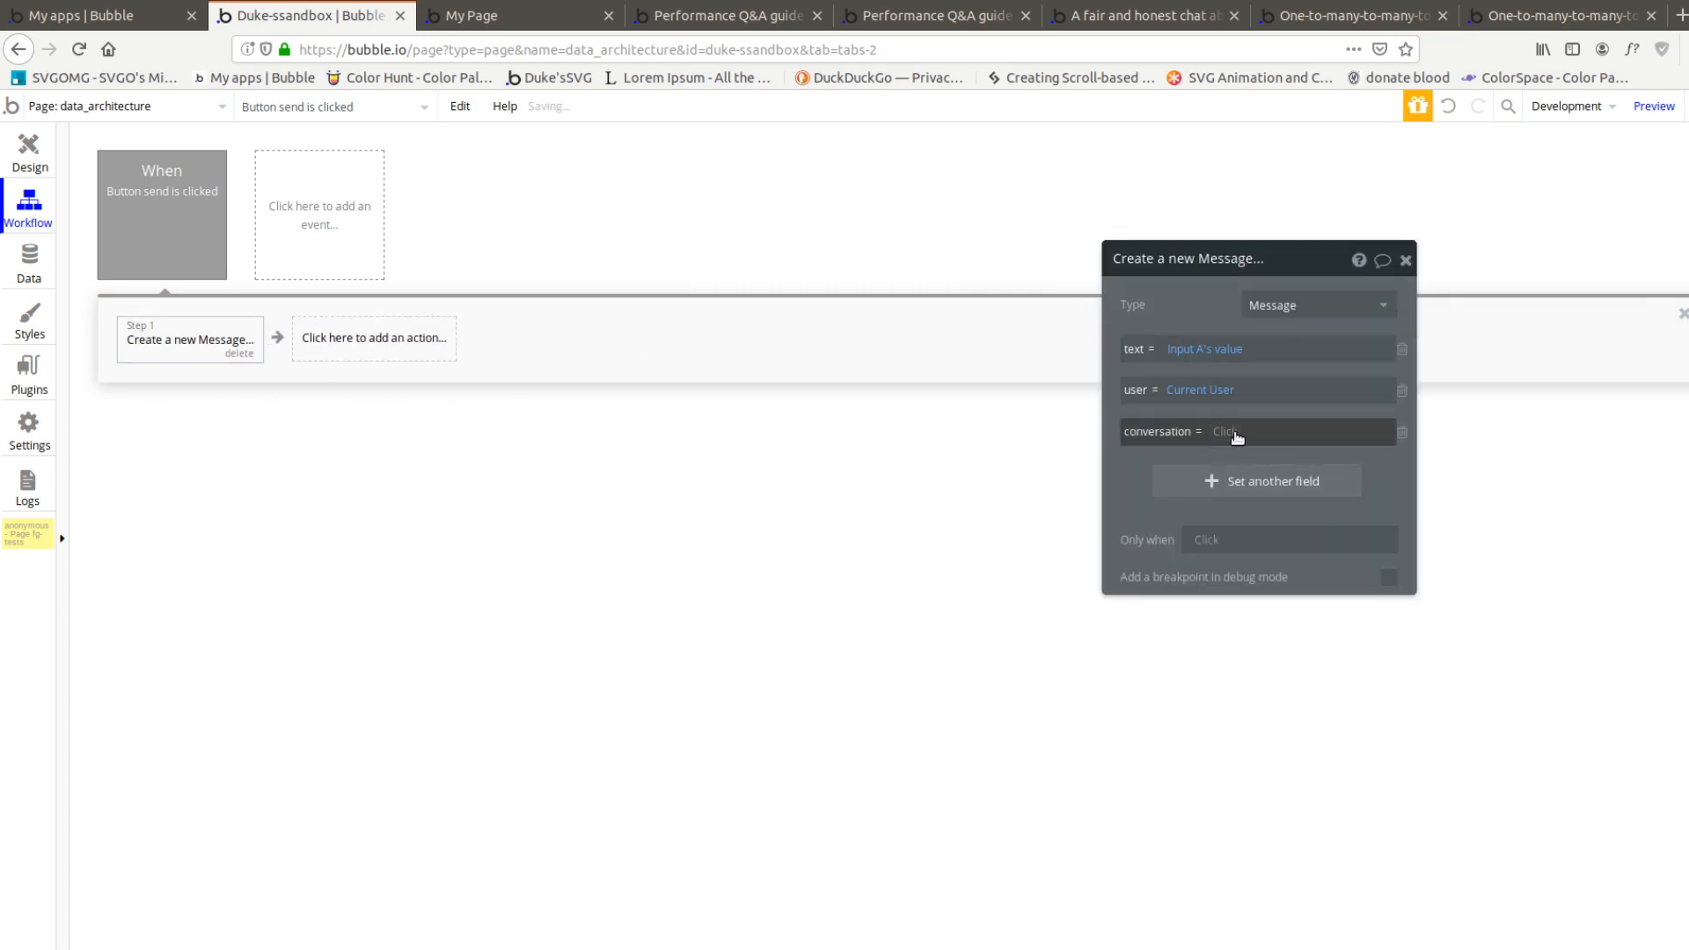
click(1237, 438)
click(1329, 626)
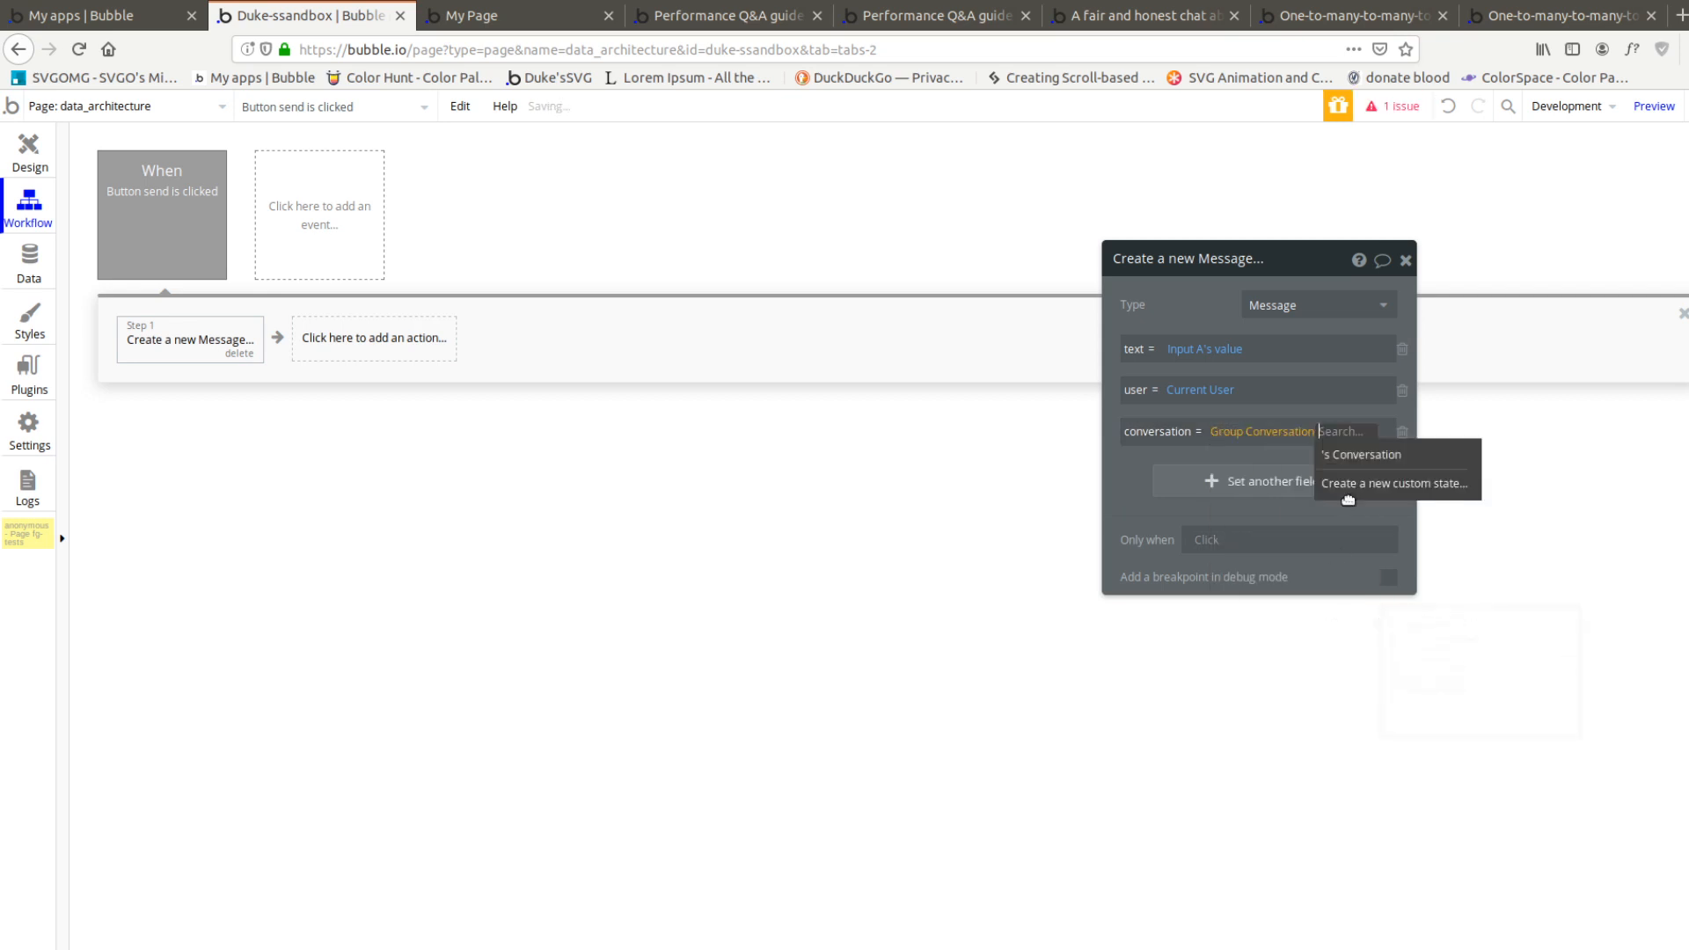
click(1358, 454)
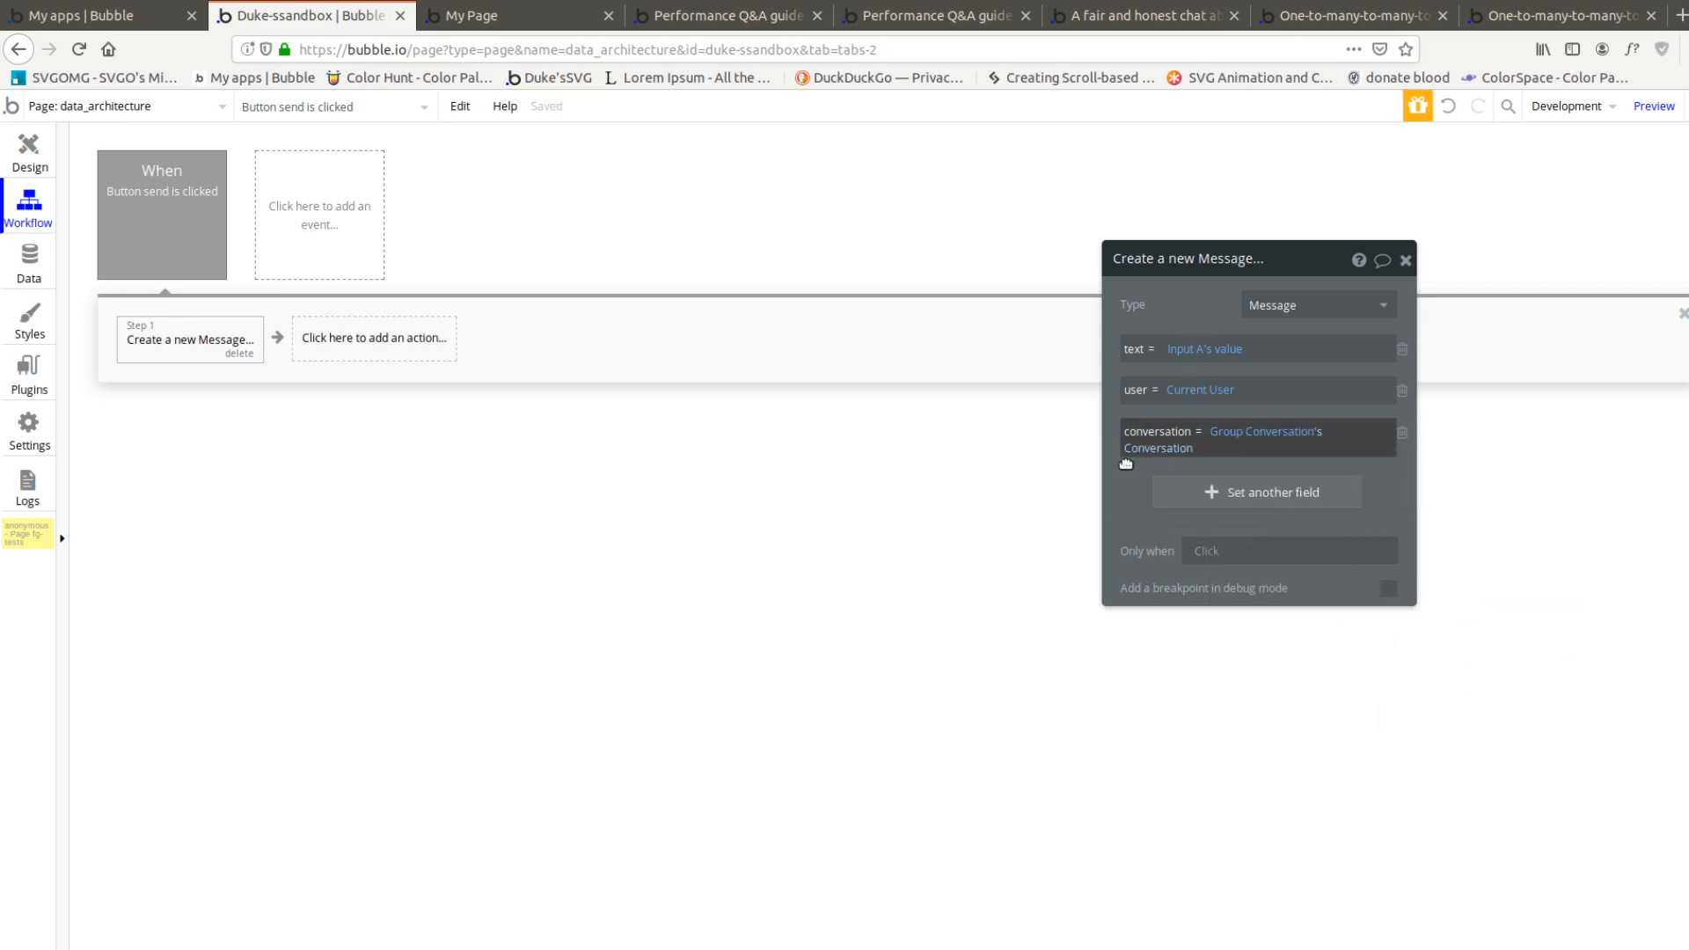
Replace the message repeating group's data source in the page design with a search for Messages
click(50, 176)
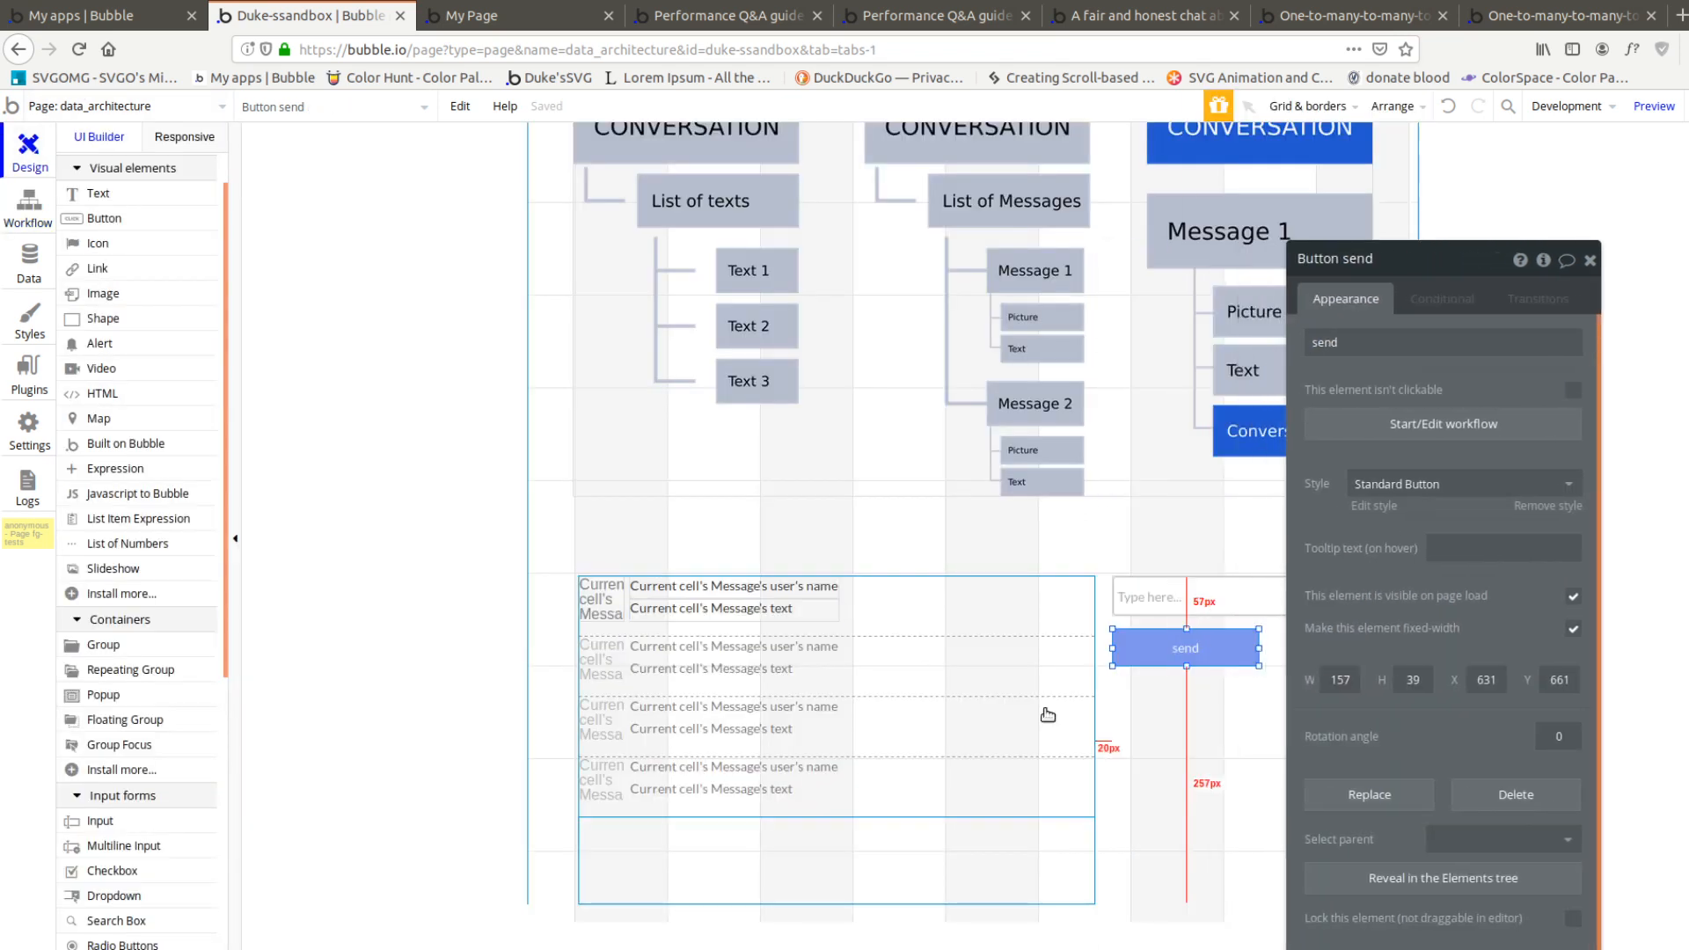
click(955, 660)
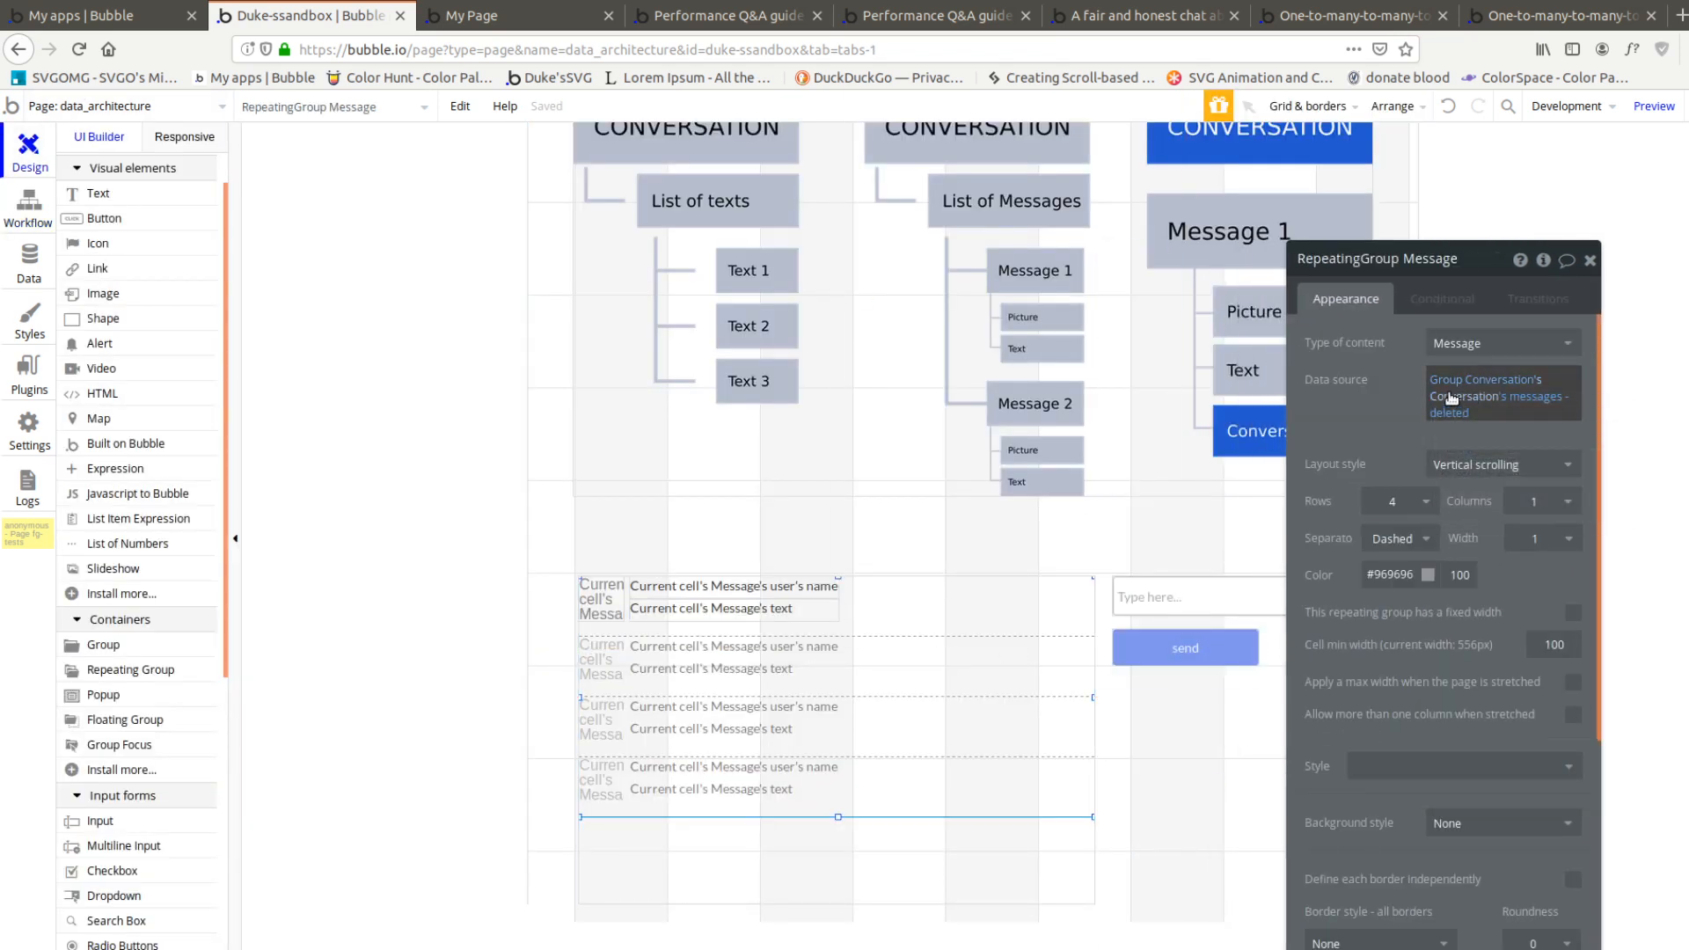
mouse_move(1443, 388)
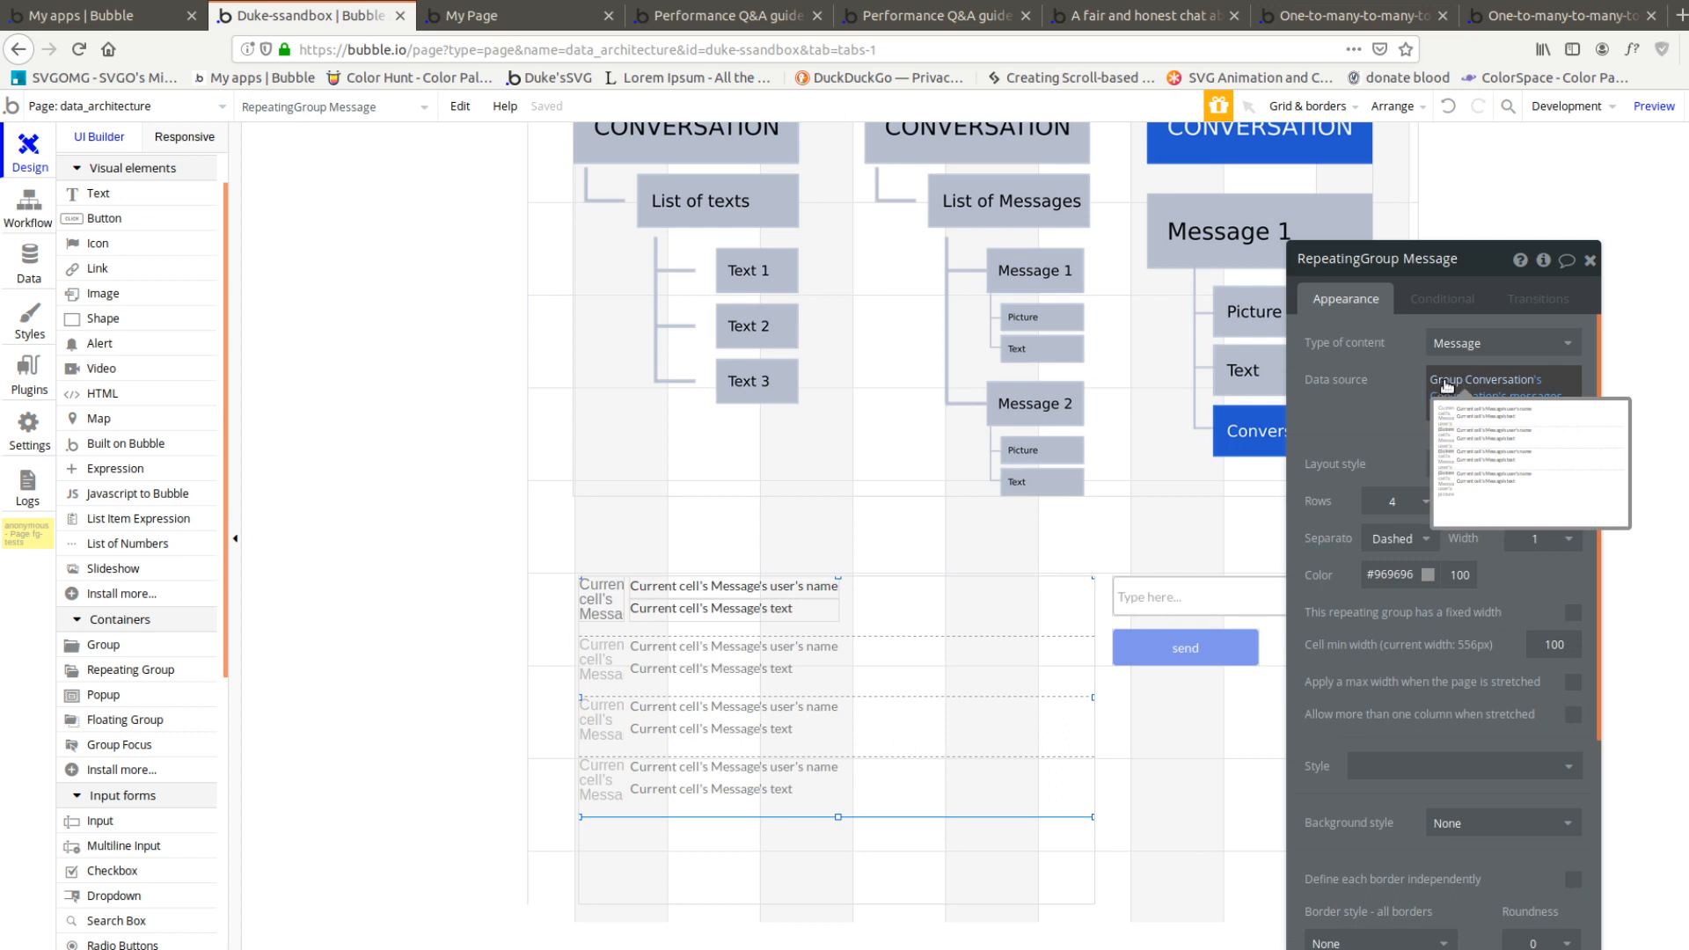
click(1447, 384)
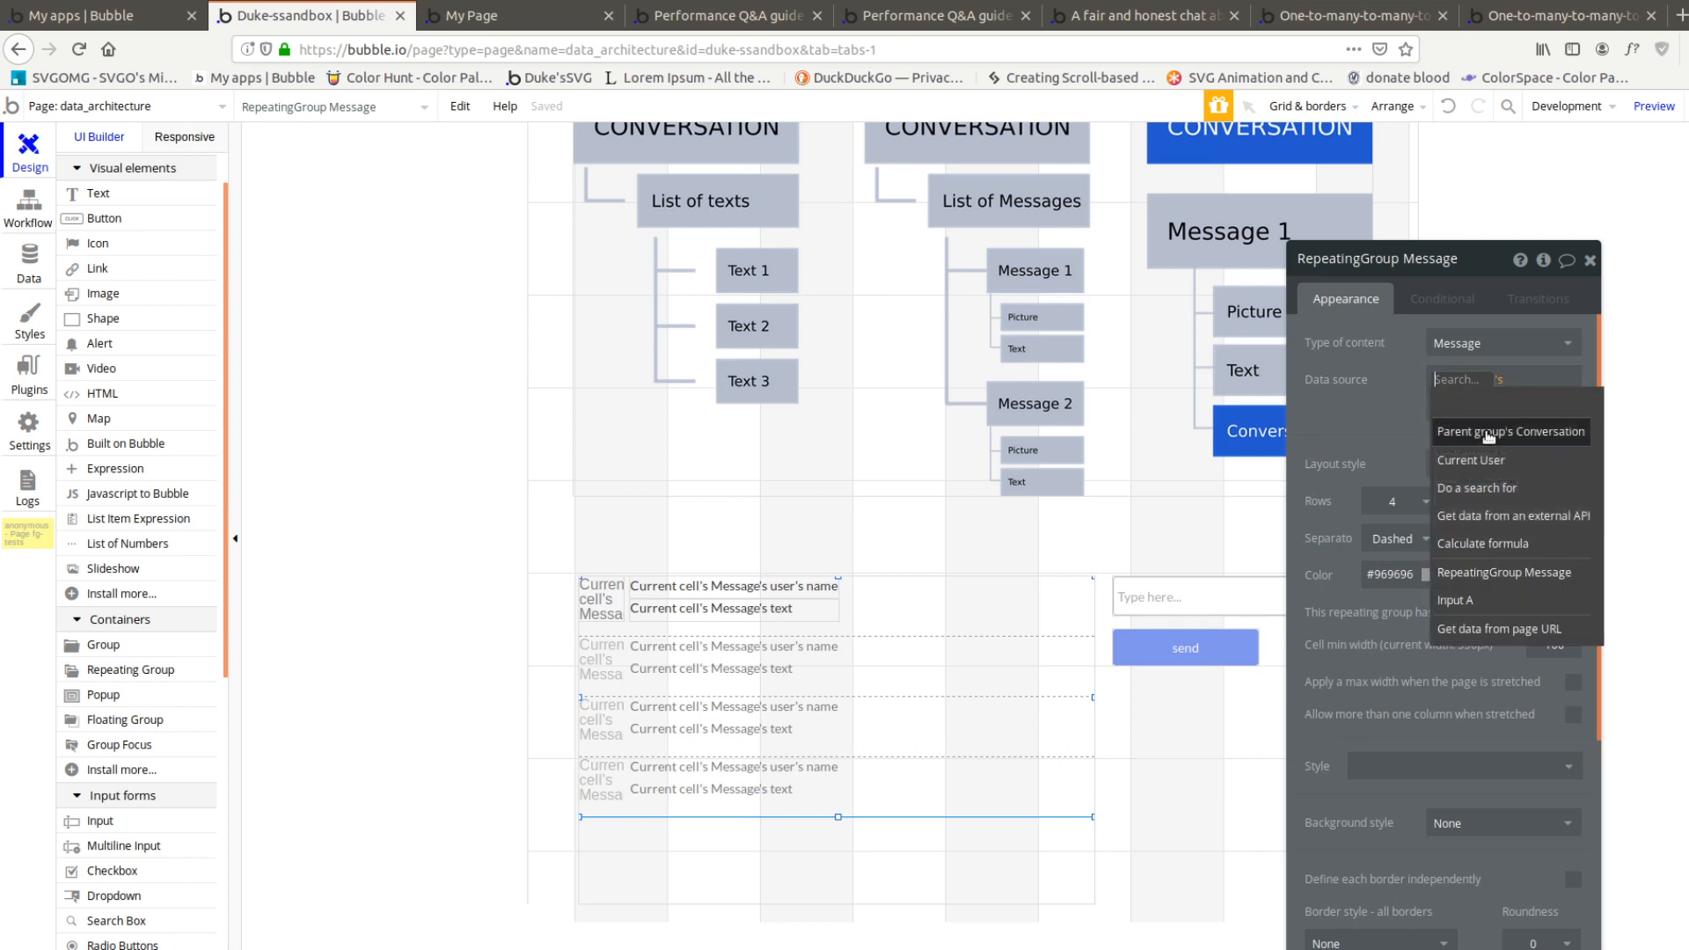
click(1479, 489)
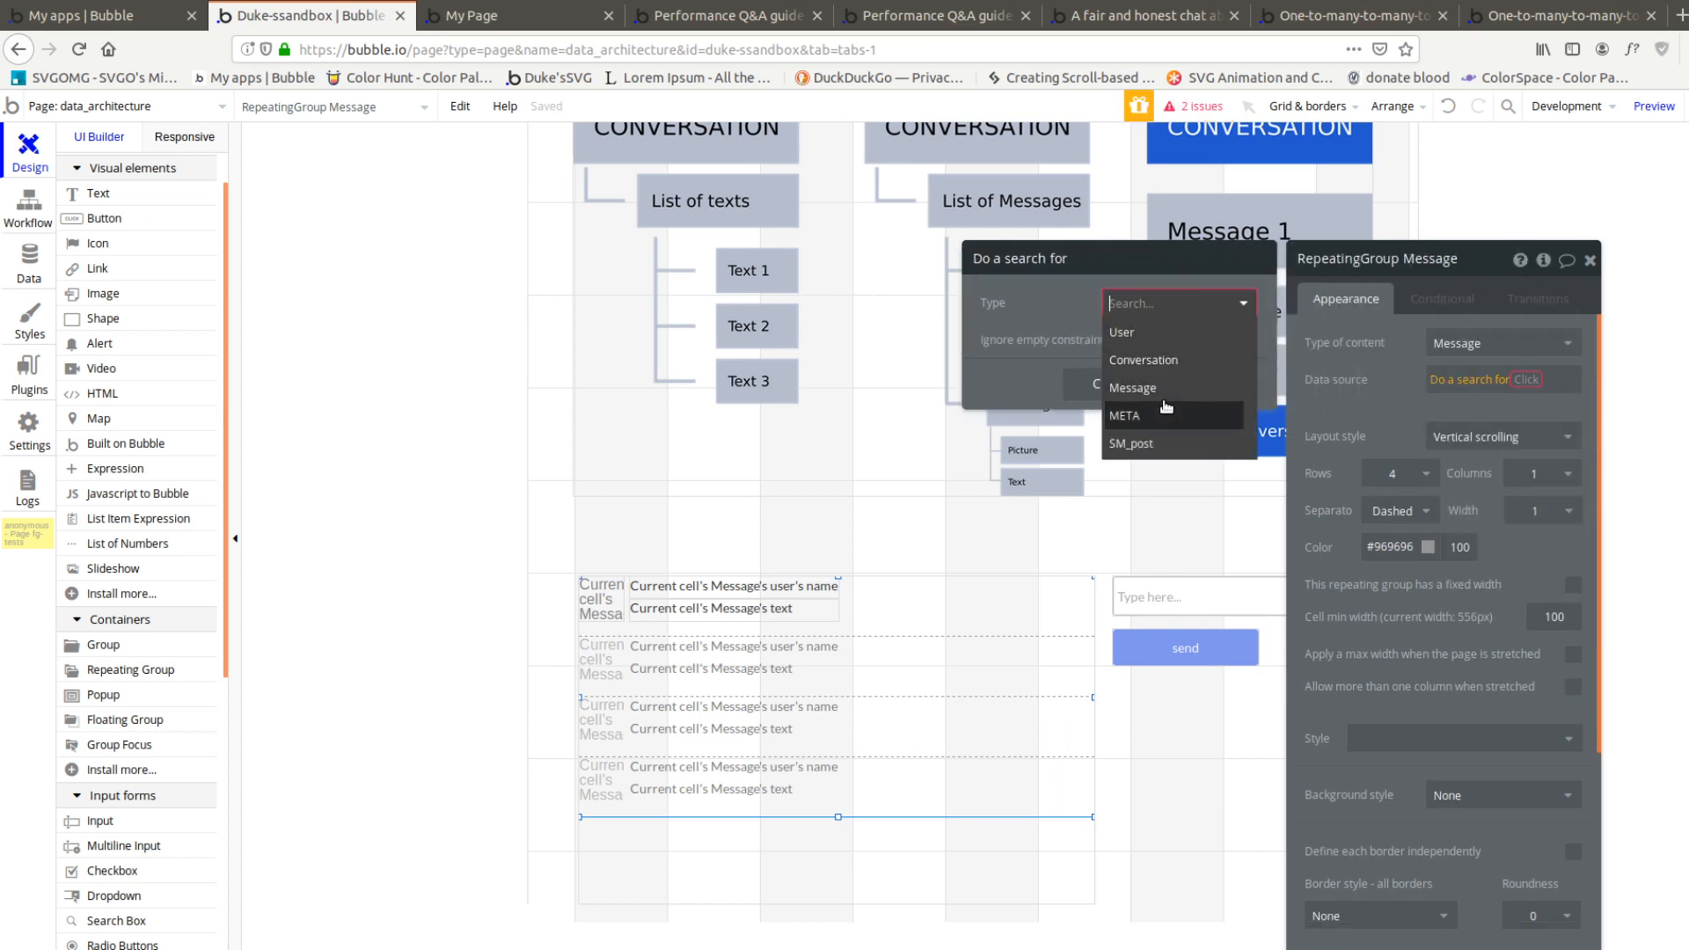
click(1135, 388)
Constrain the repeating group's Message search so that conversation equals the enclosing group's Conversation
click(1144, 365)
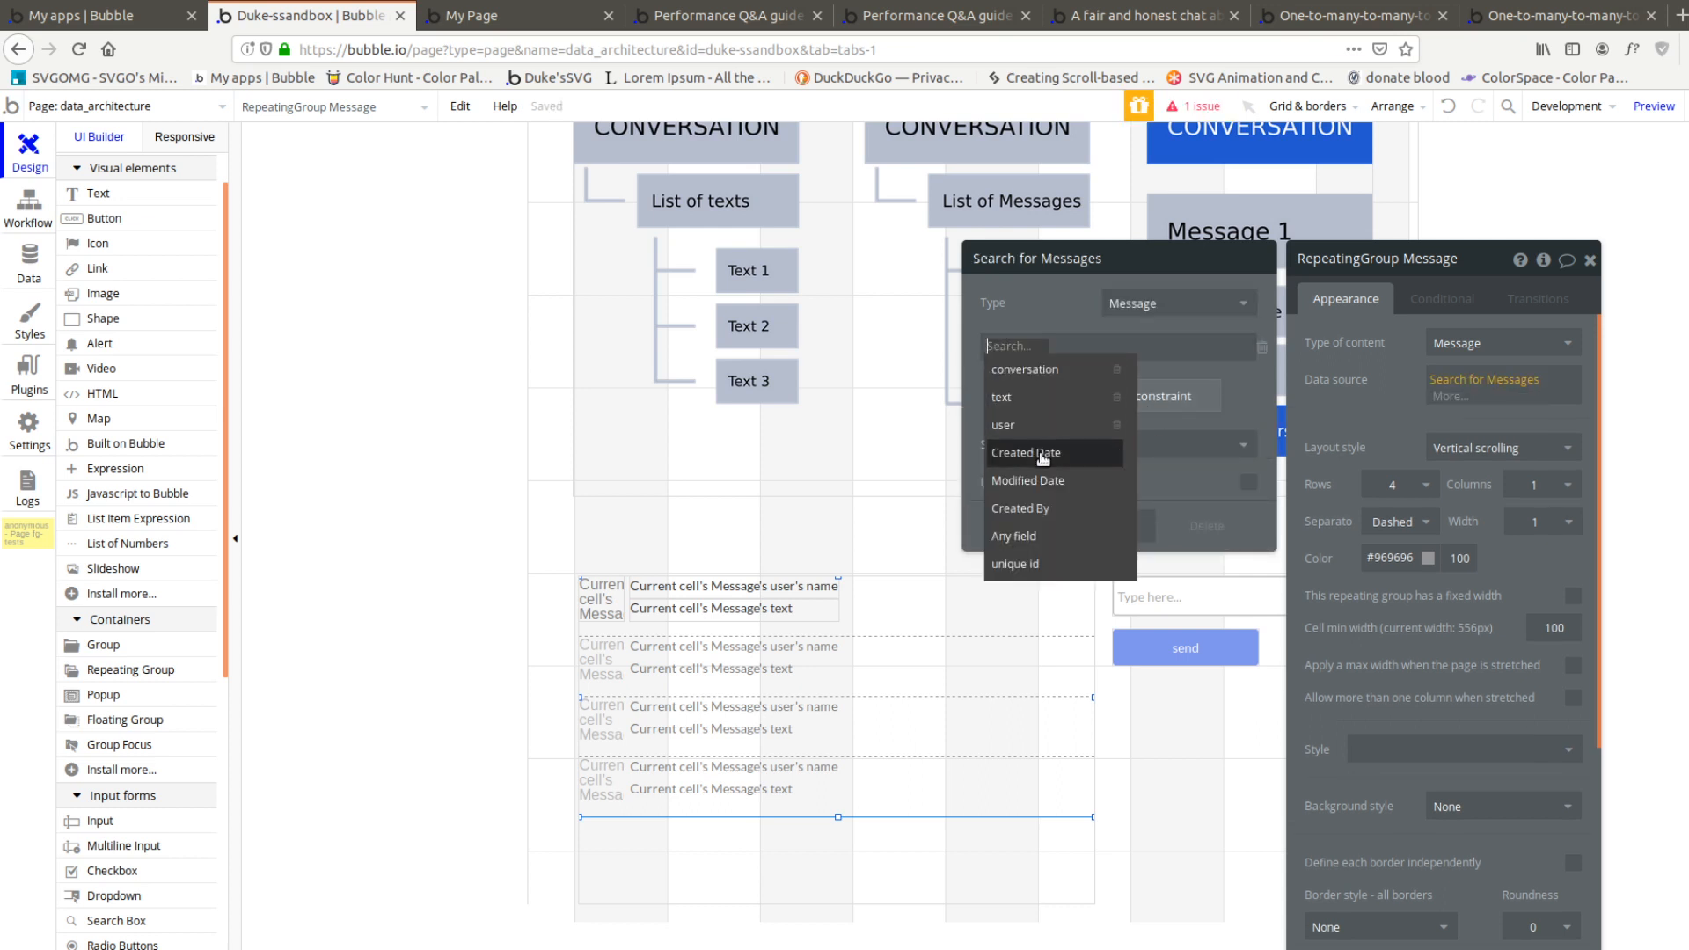
click(1039, 373)
click(1079, 349)
click(1109, 377)
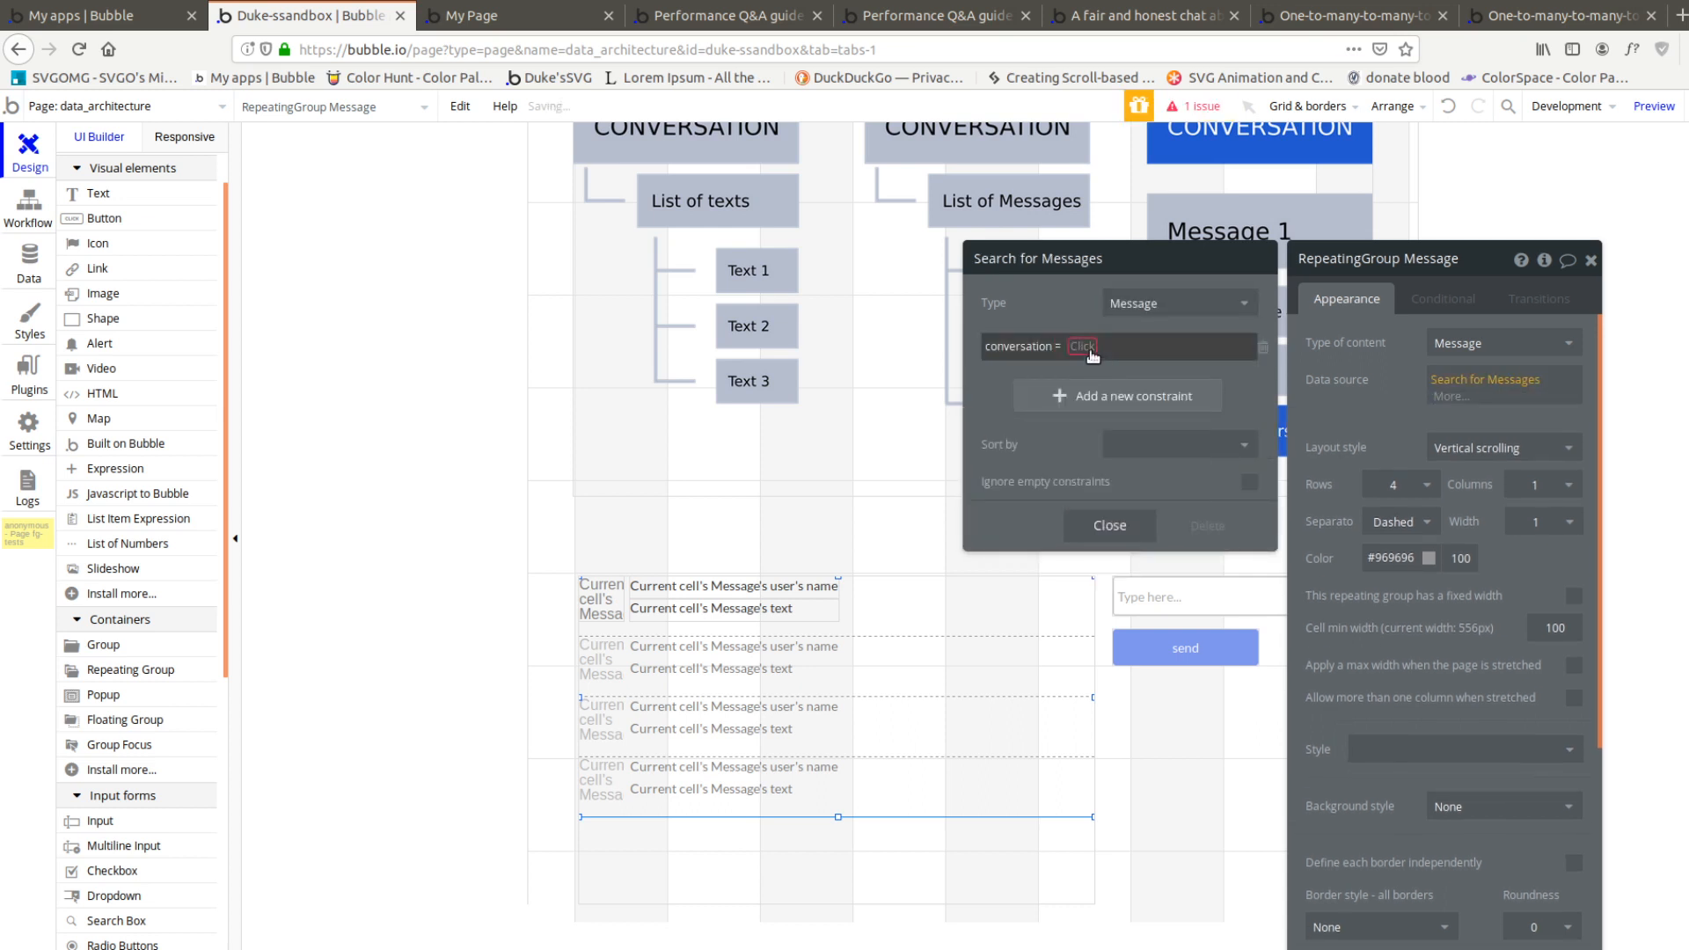
click(1084, 347)
click(1118, 366)
click(849, 858)
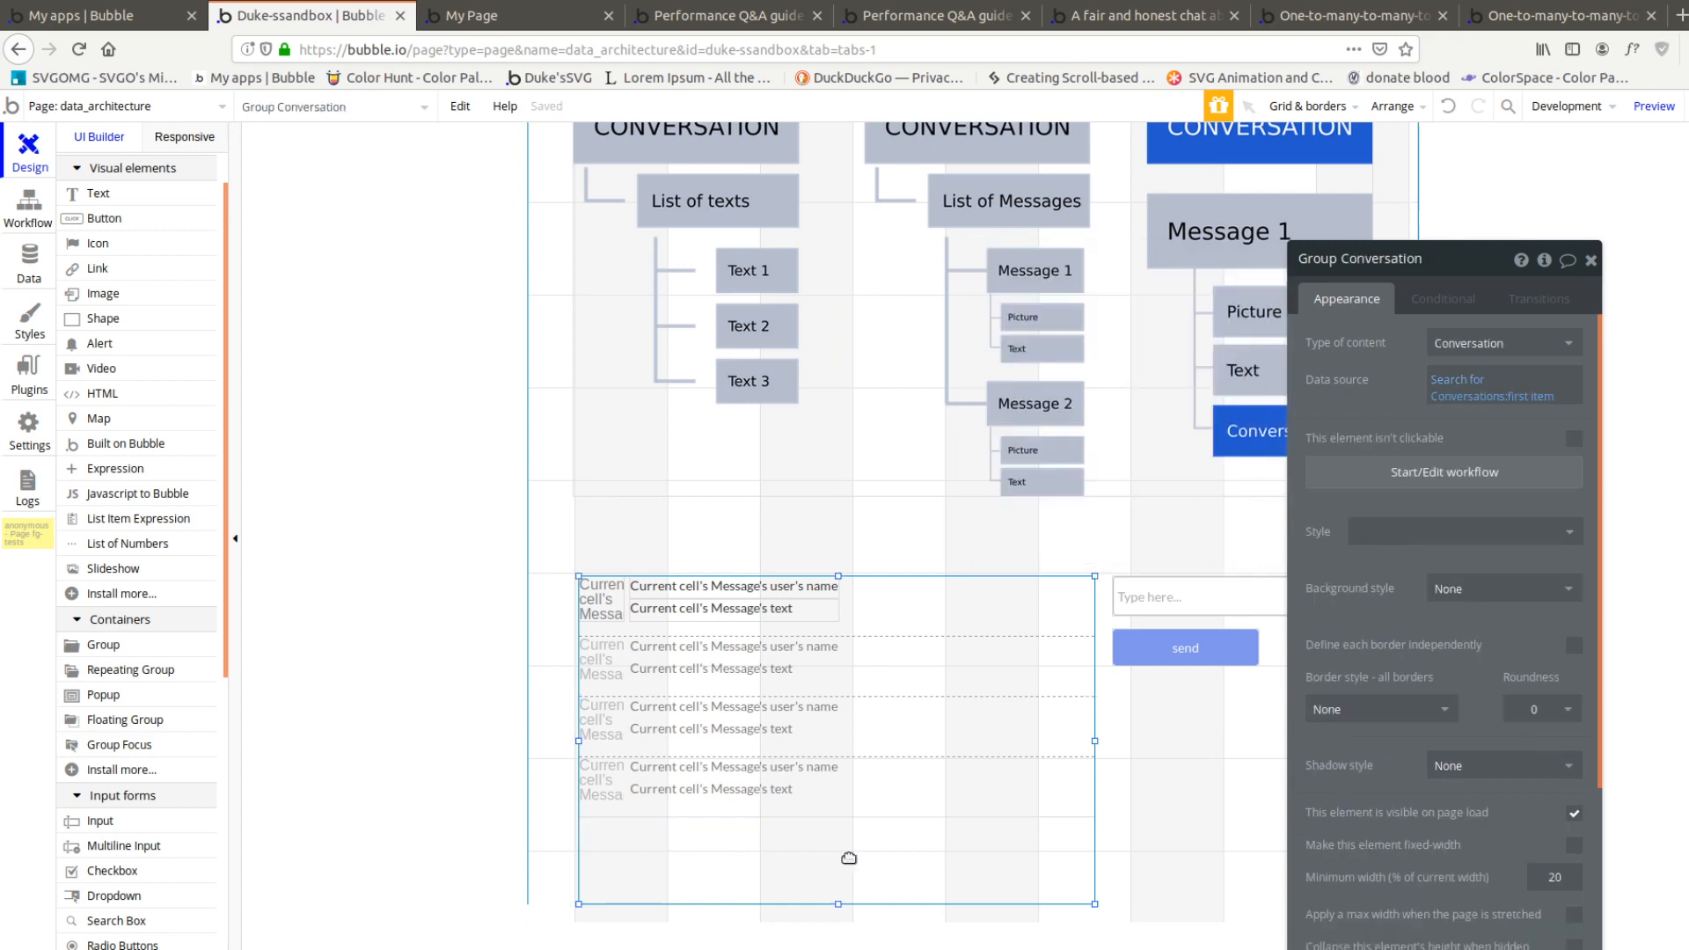
click(935, 764)
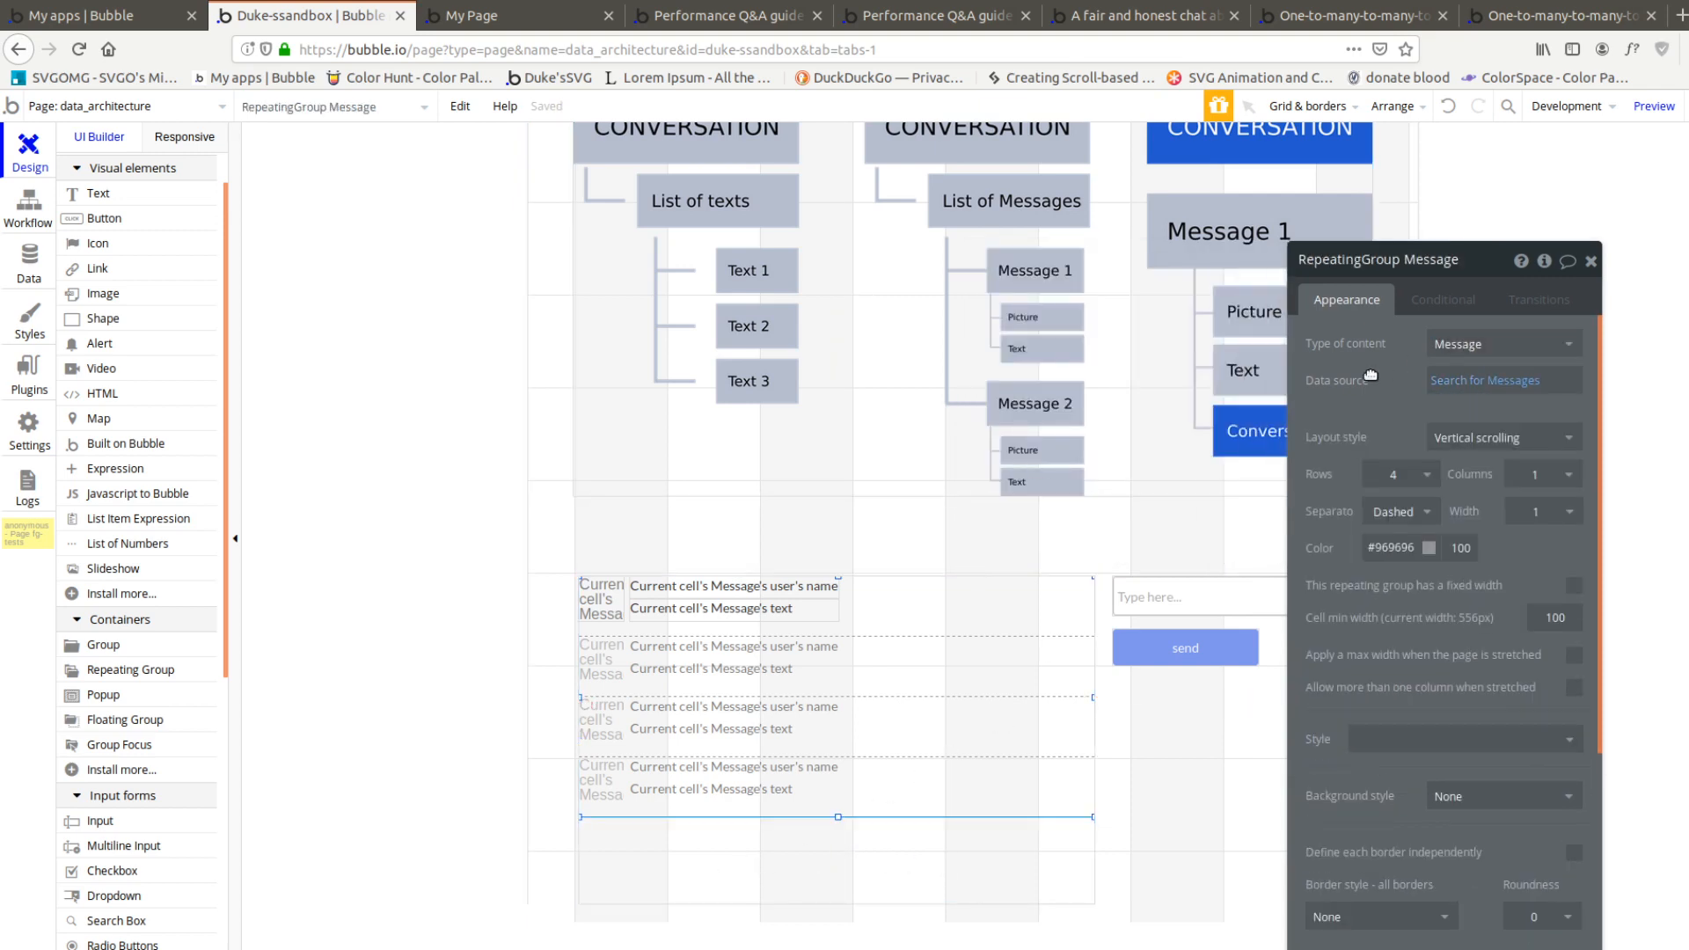
Reload the page preview and compare its message area with the conversation values of the stored Message records
click(520, 16)
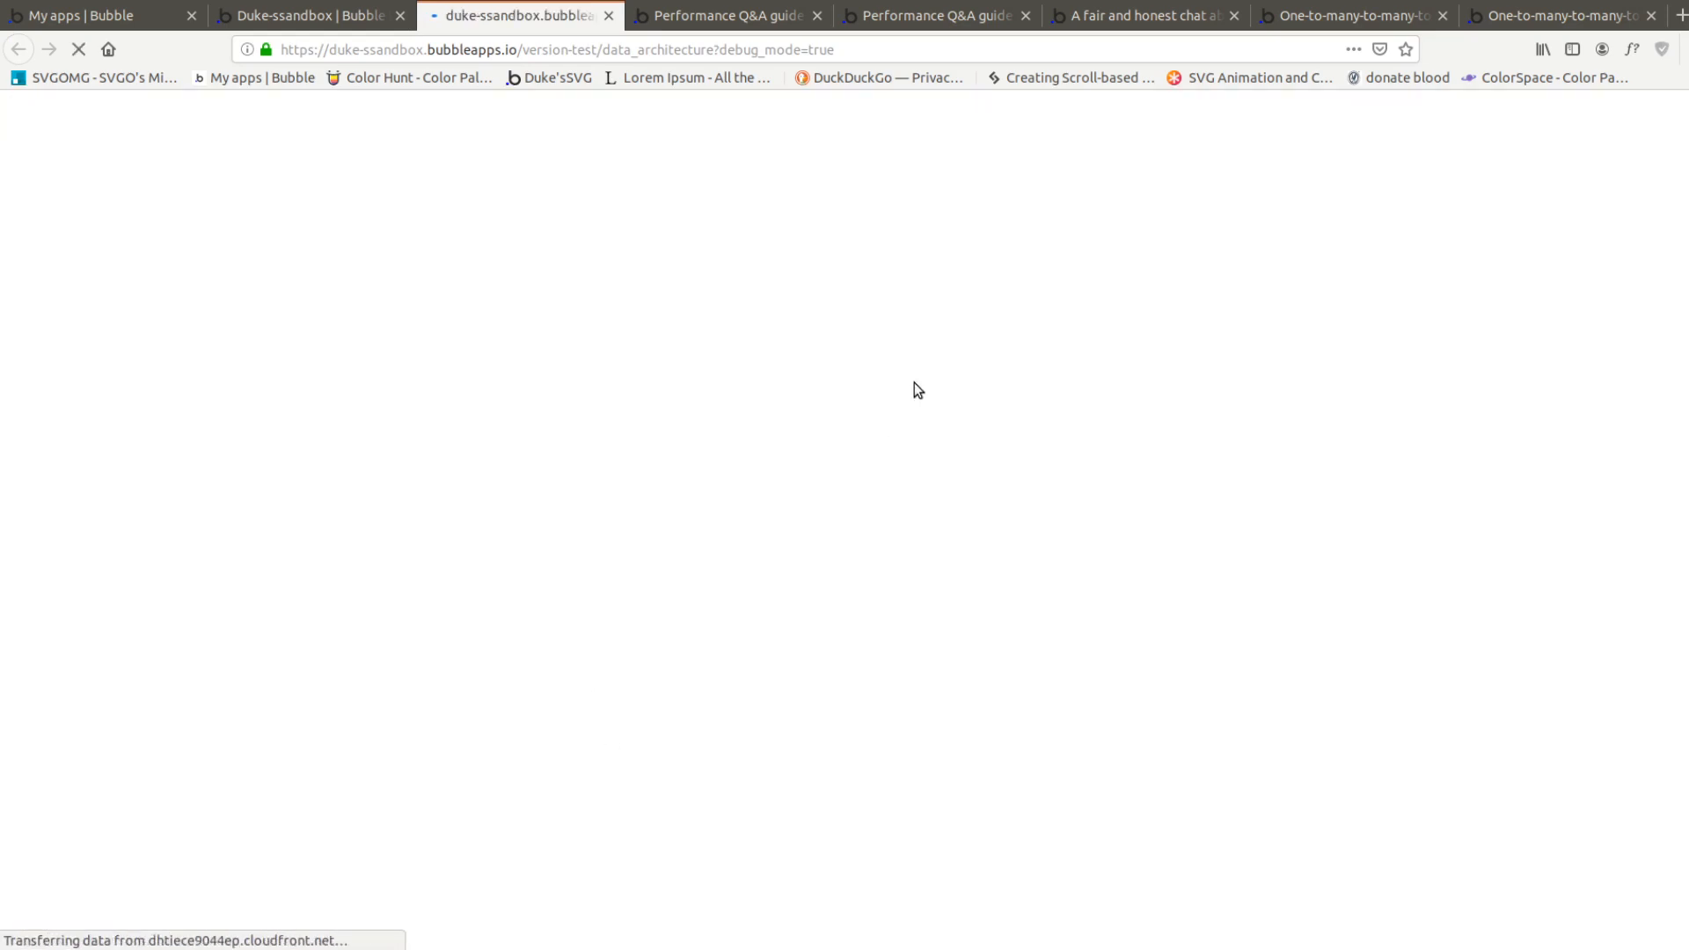
click(308, 16)
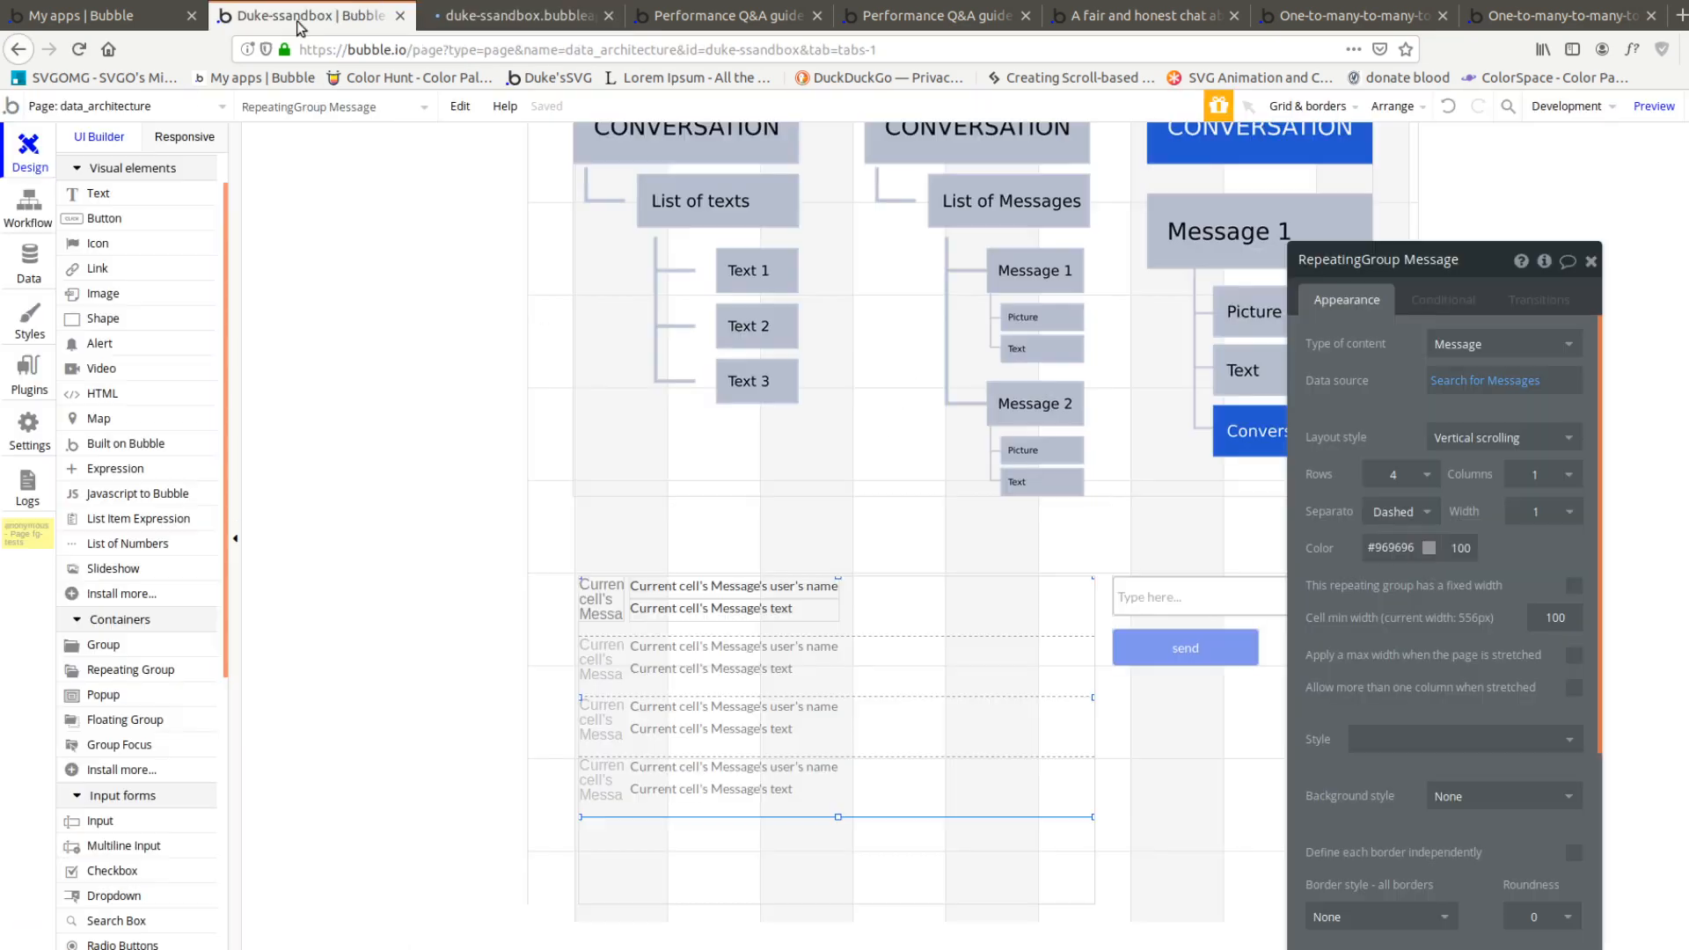
click(29, 211)
click(29, 264)
click(369, 185)
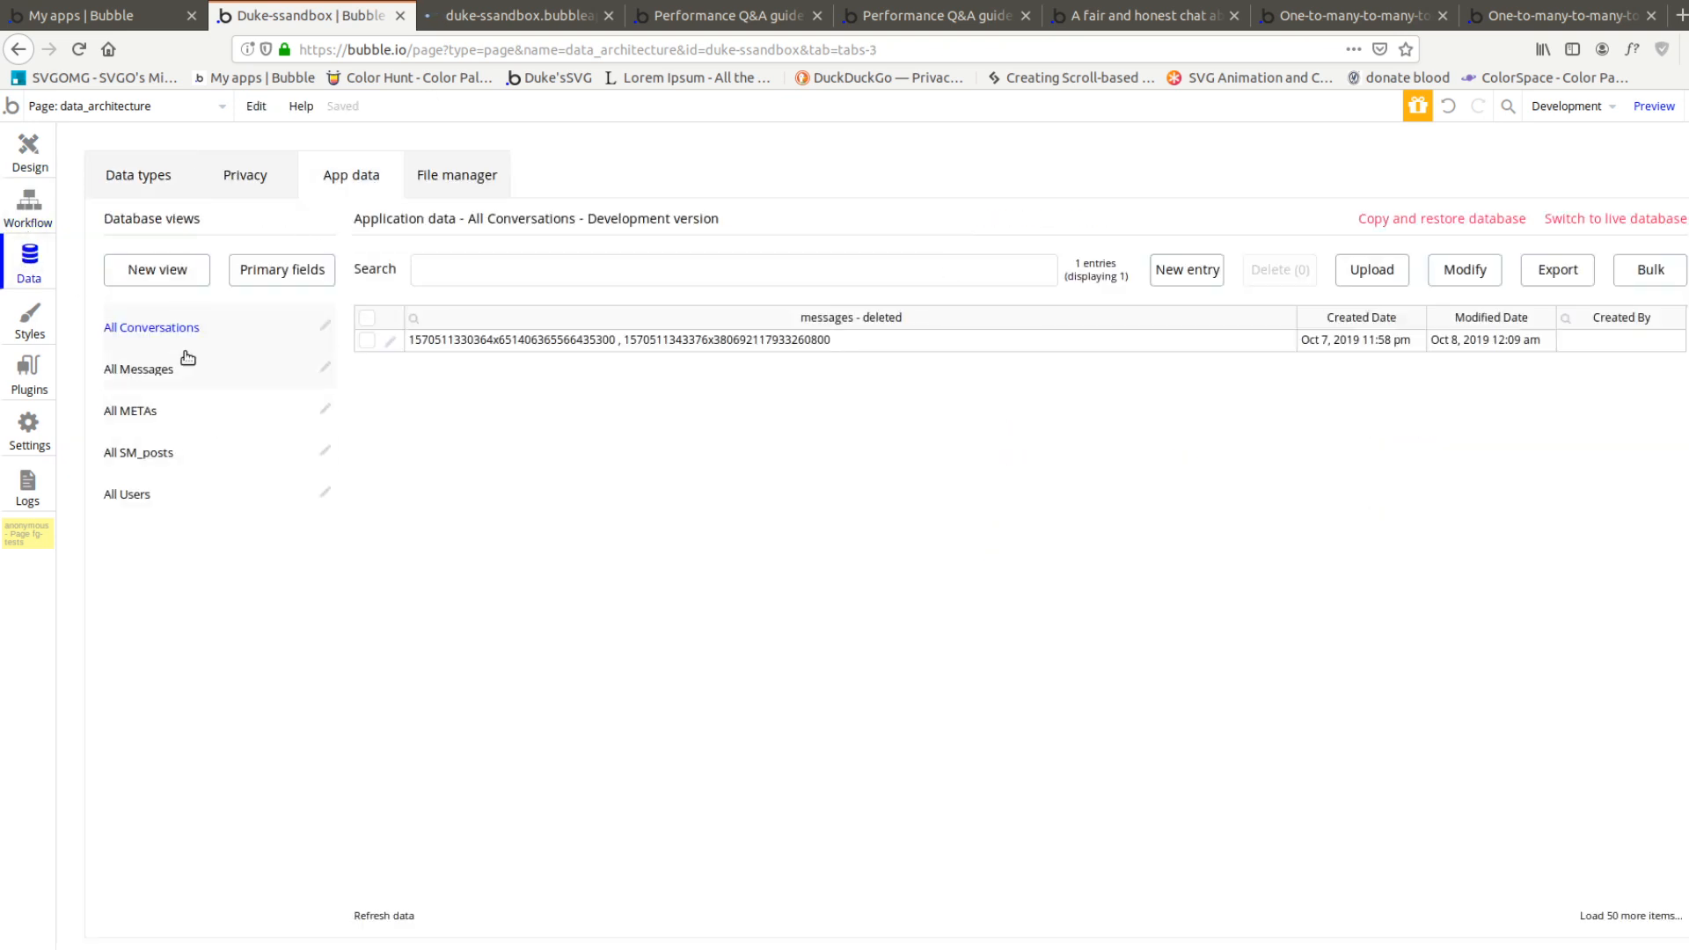
click(176, 374)
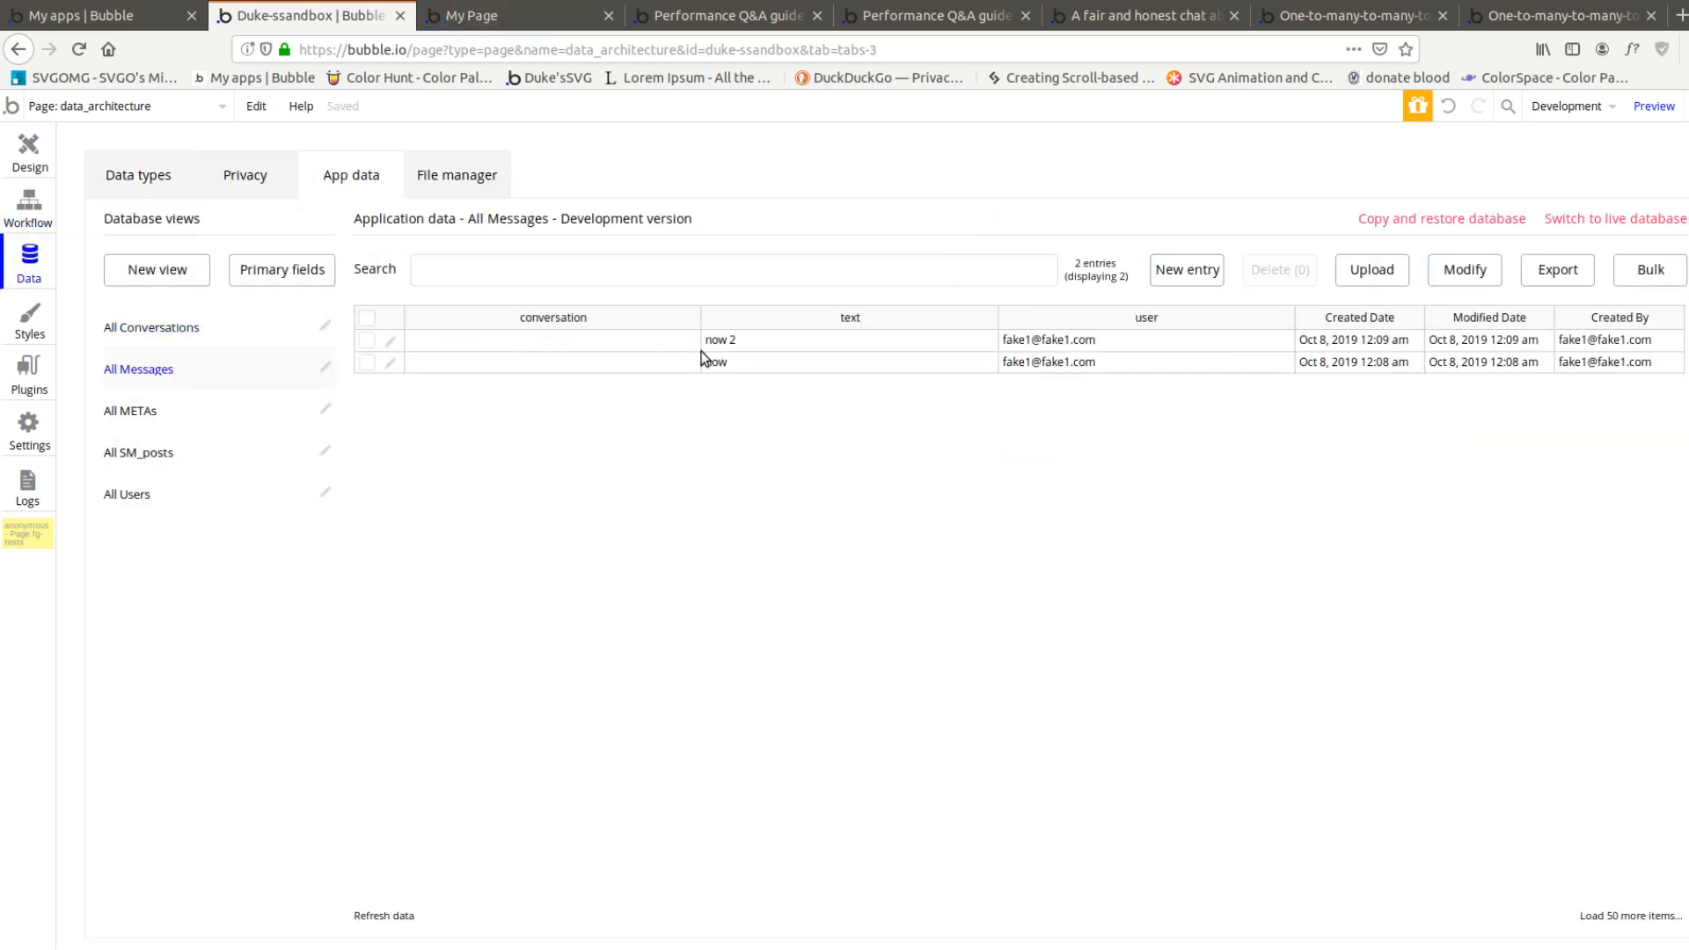
click(500, 25)
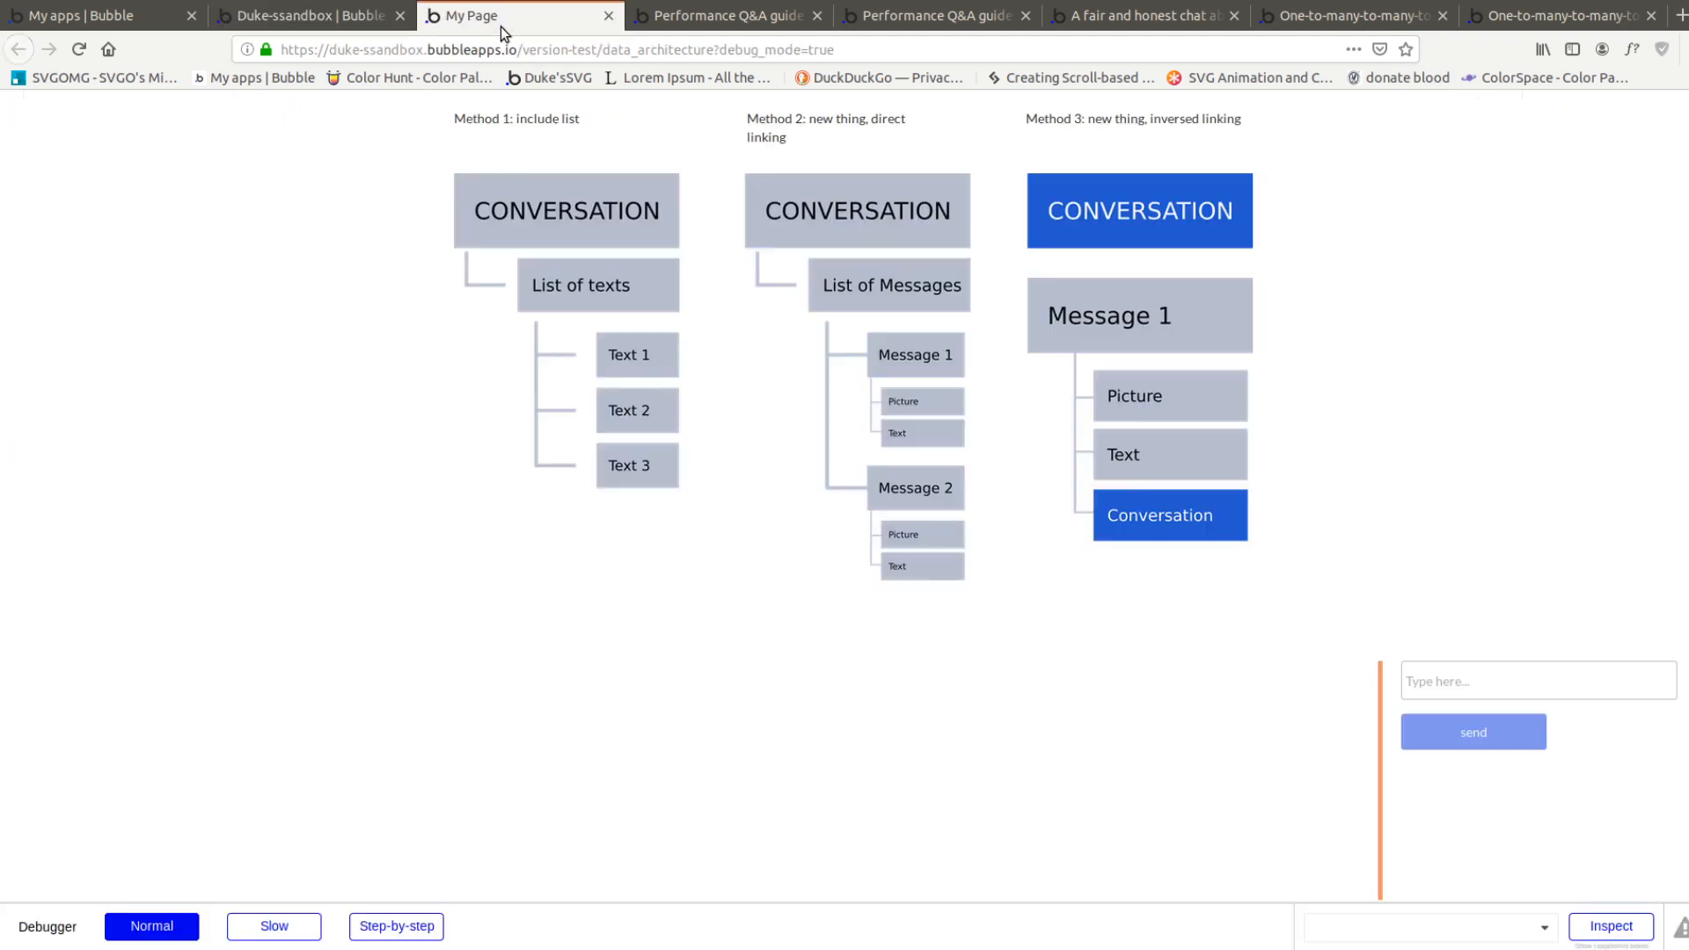
scroll(216, 474, down, 3)
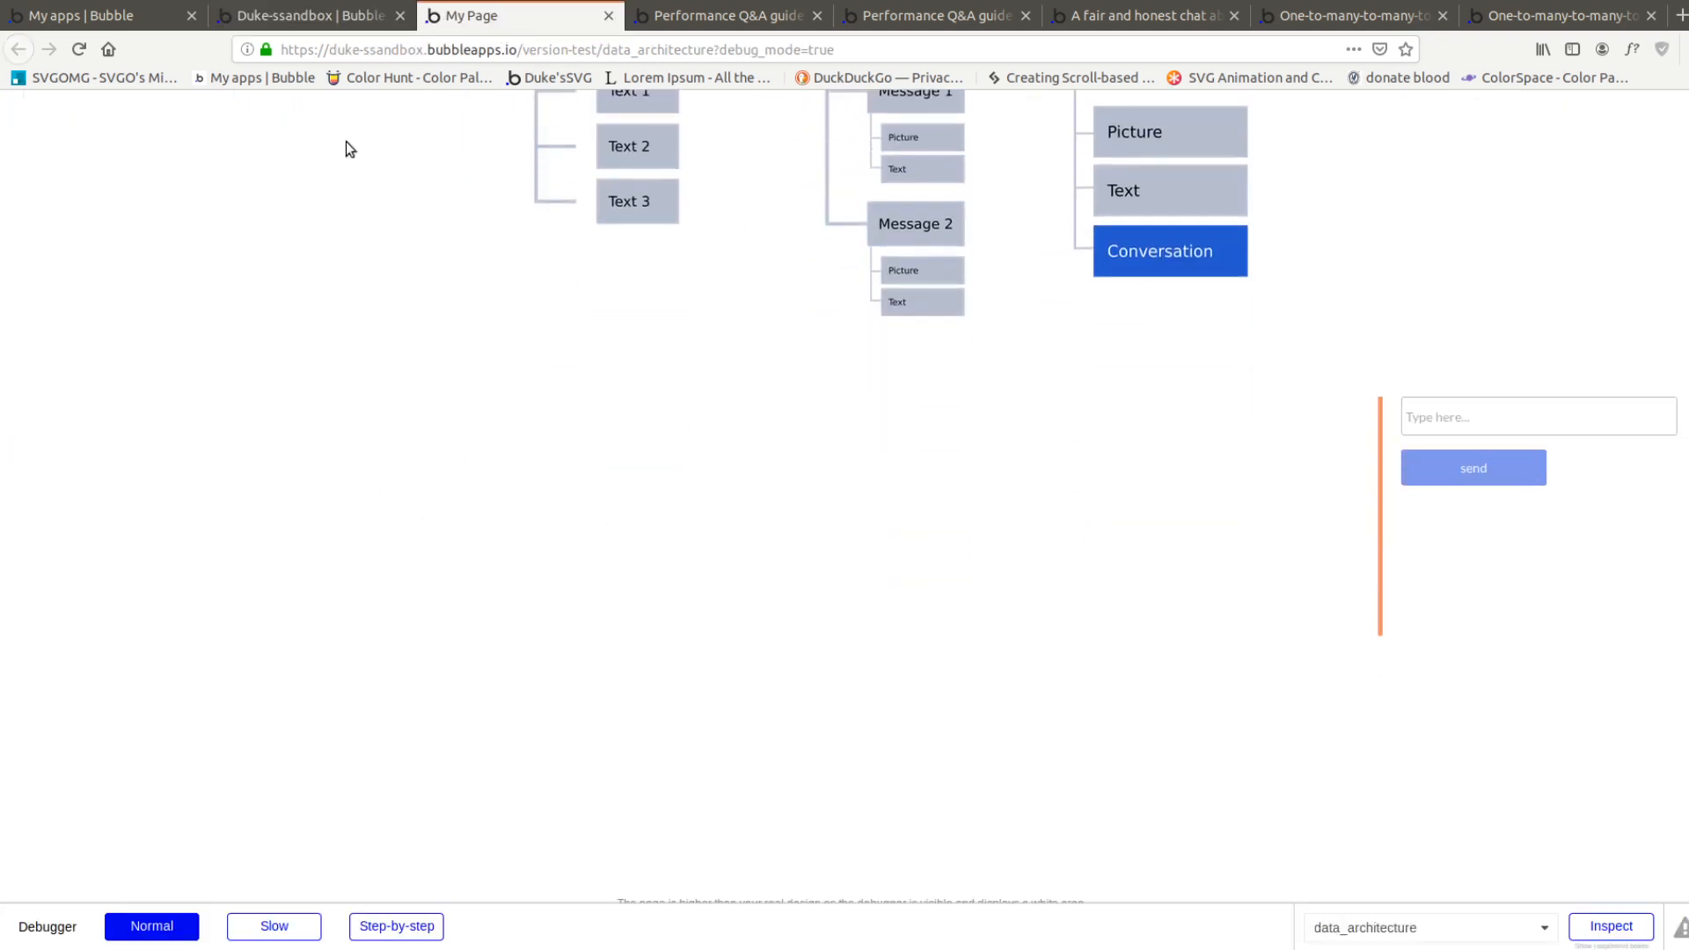
click(308, 16)
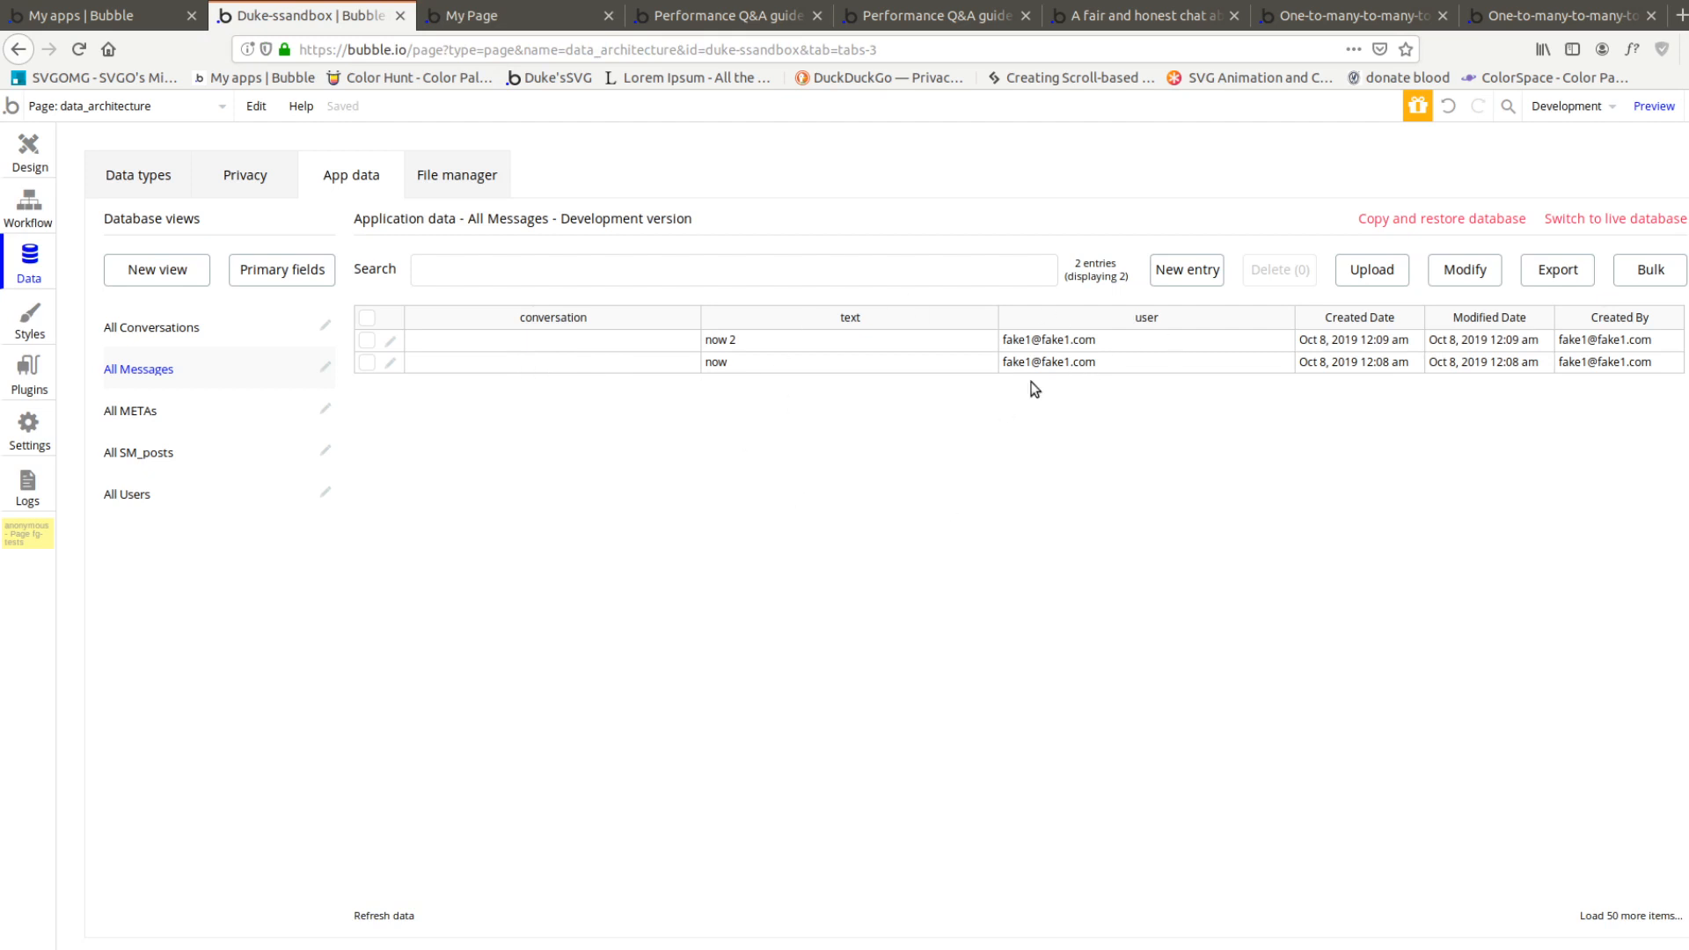
Send the test message "Divorced 1" from the page preview
key(ctrl+Tab)
click(1472, 423)
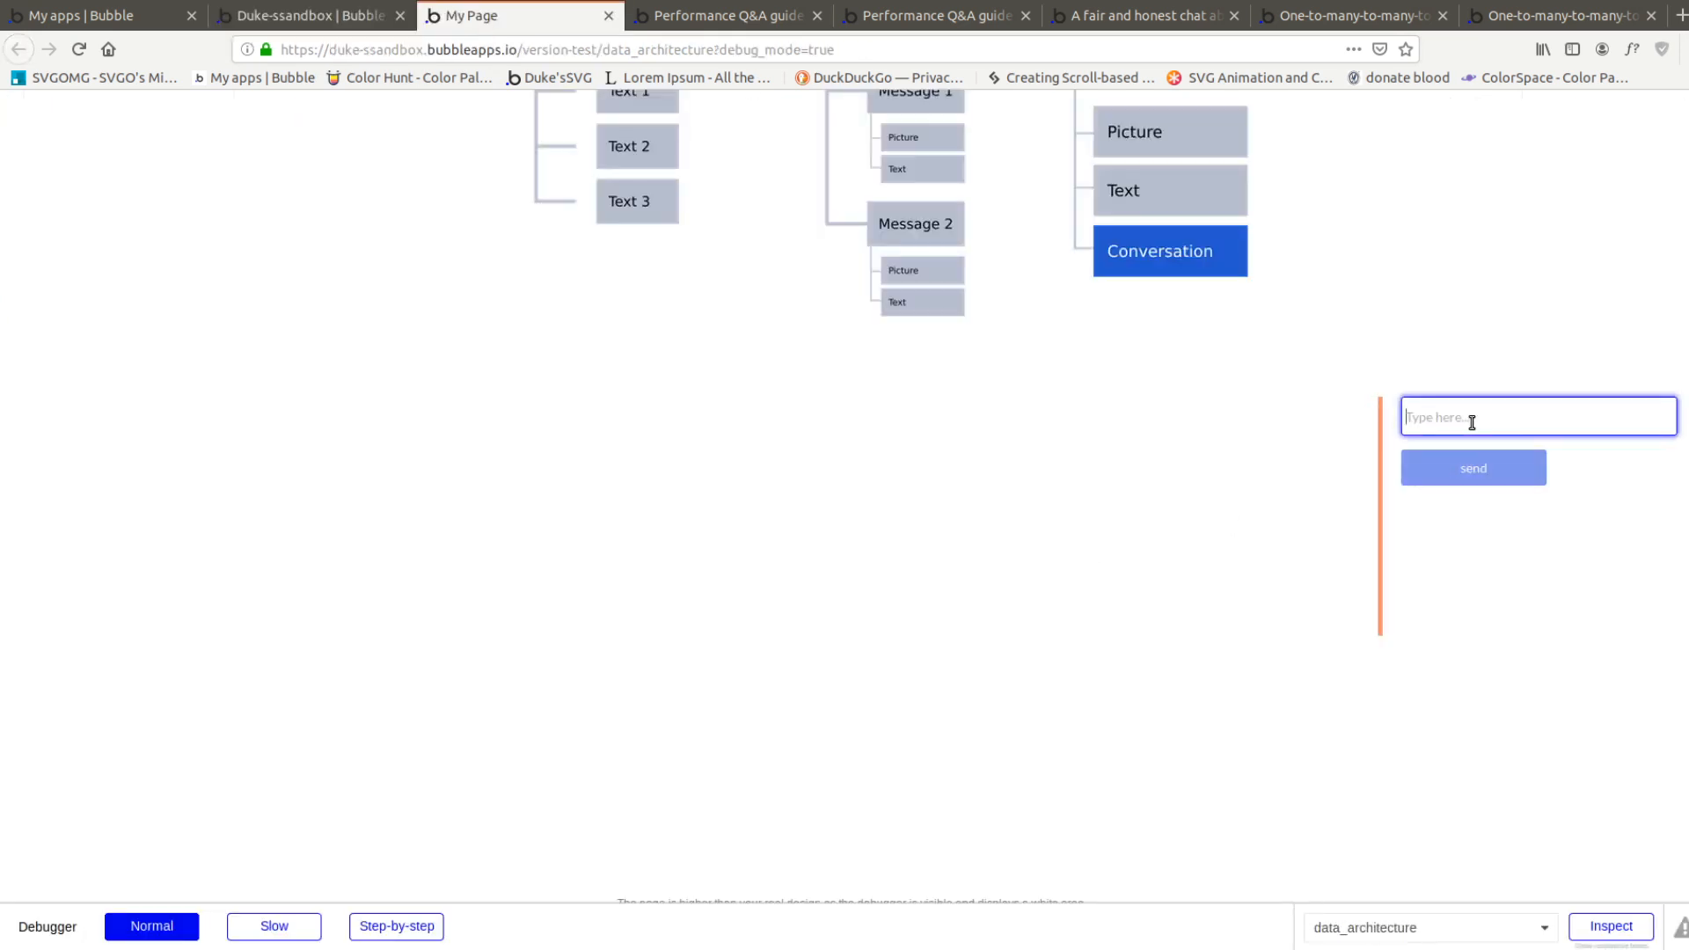
text(Divorced 1)
key(Return)
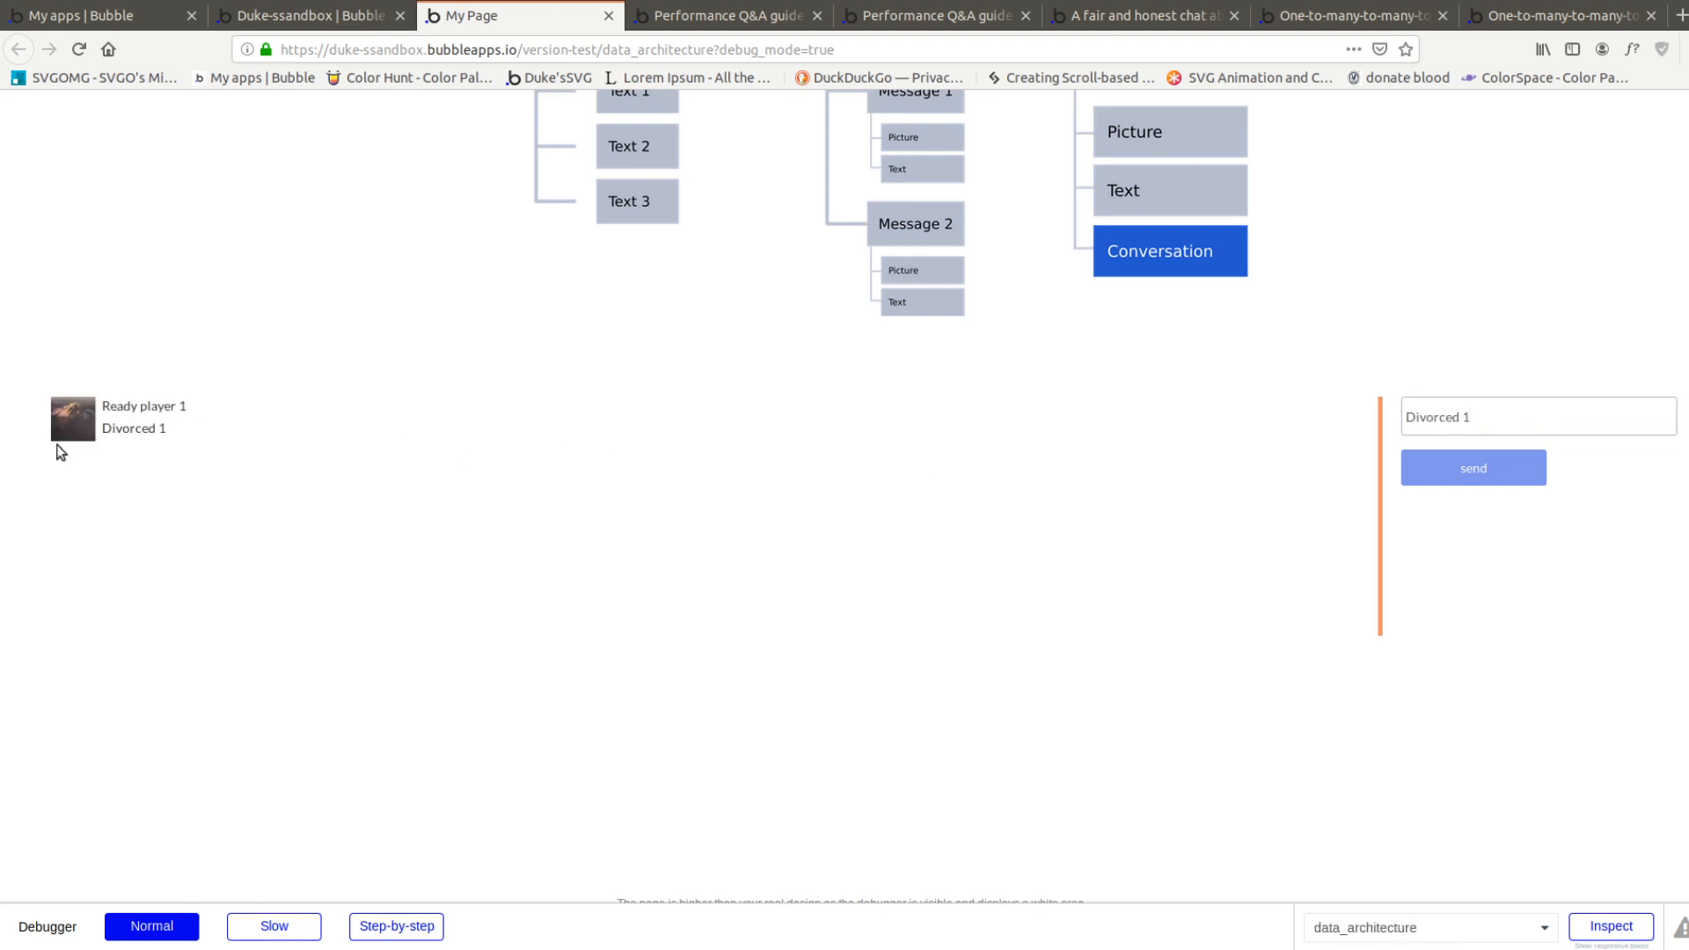
Refresh the All Messages records in the app data and examine the conversation value of the "Divorced 1" message
key(ctrl+shift+Tab)
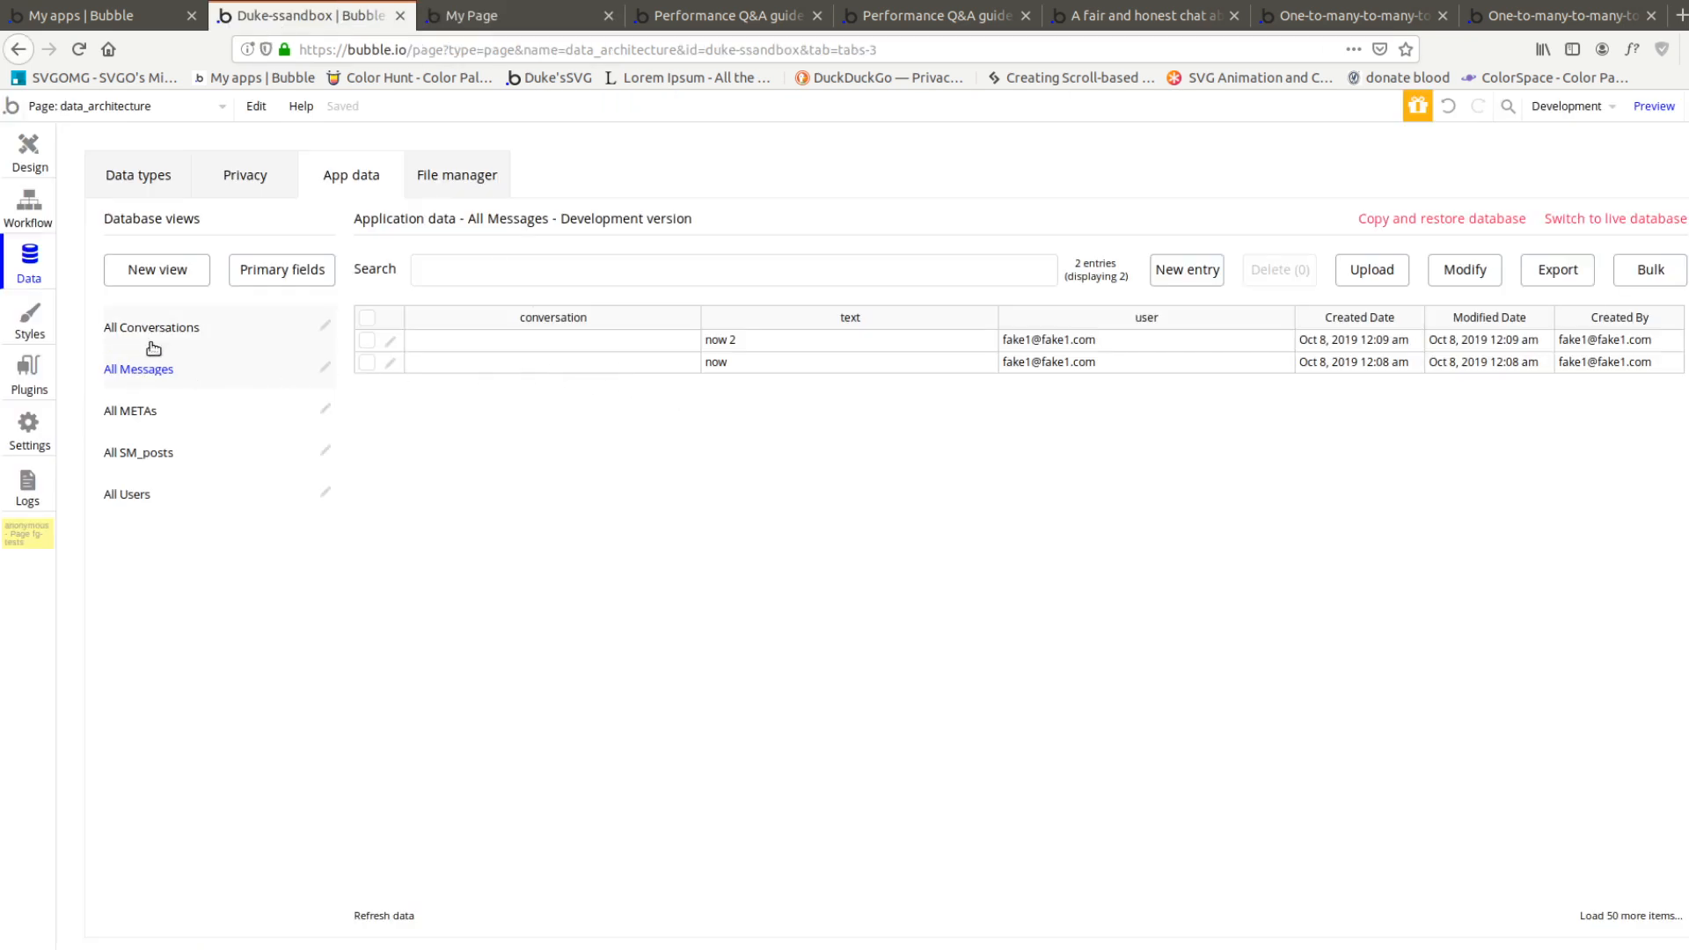
click(139, 369)
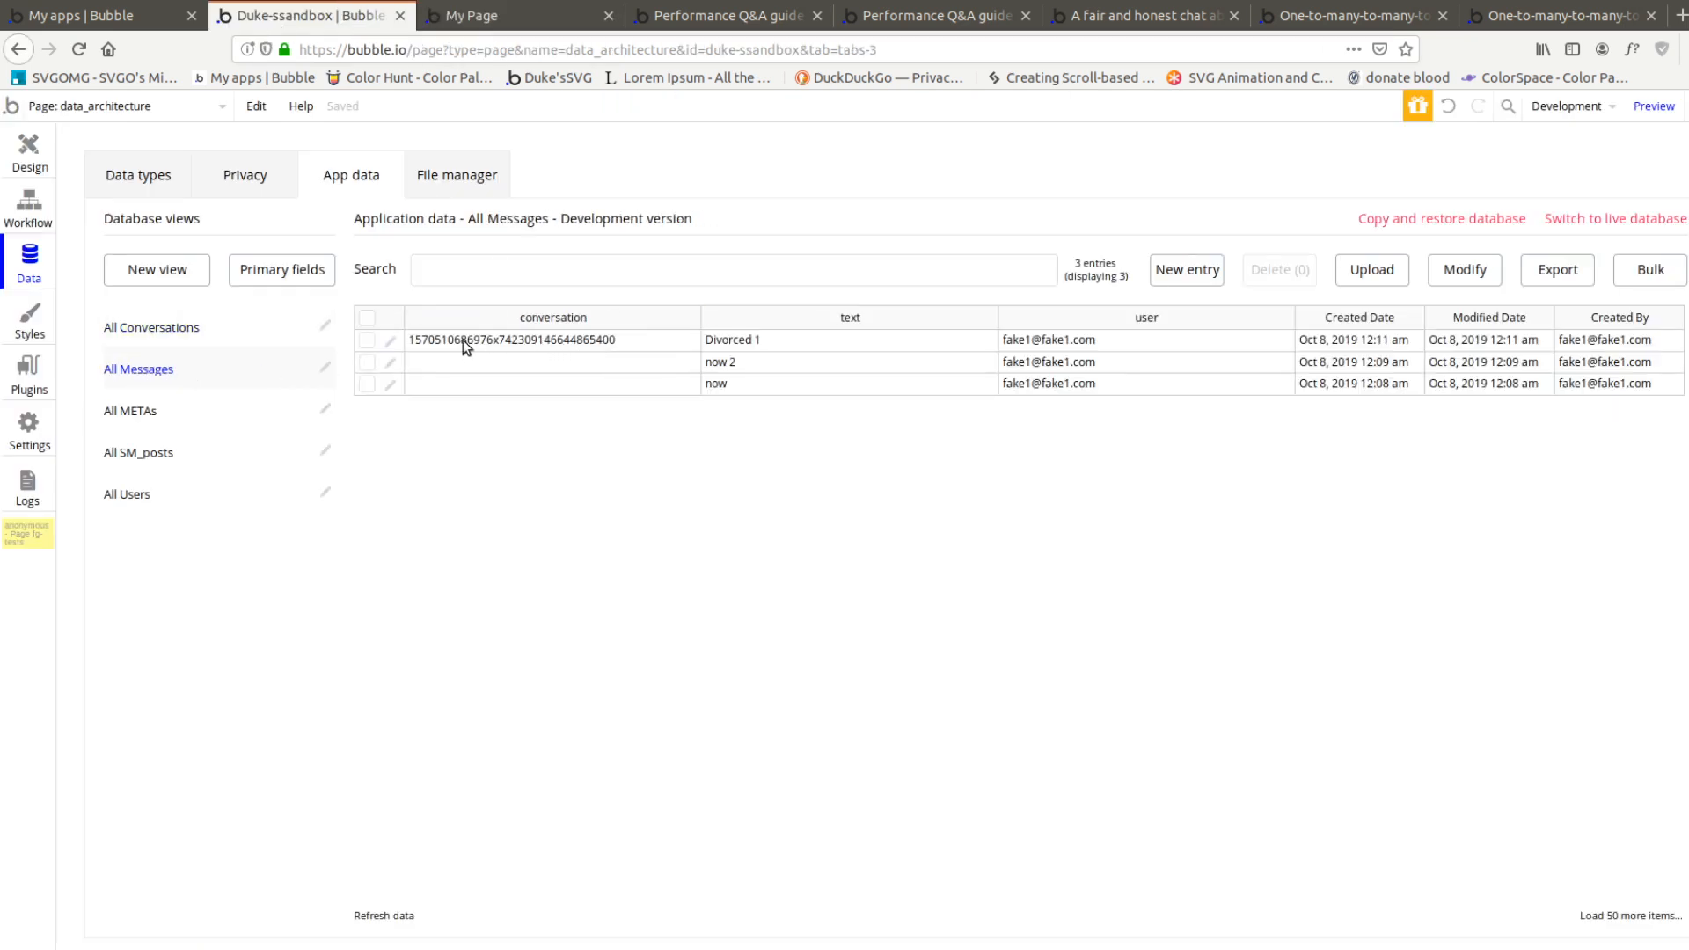
click(541, 341)
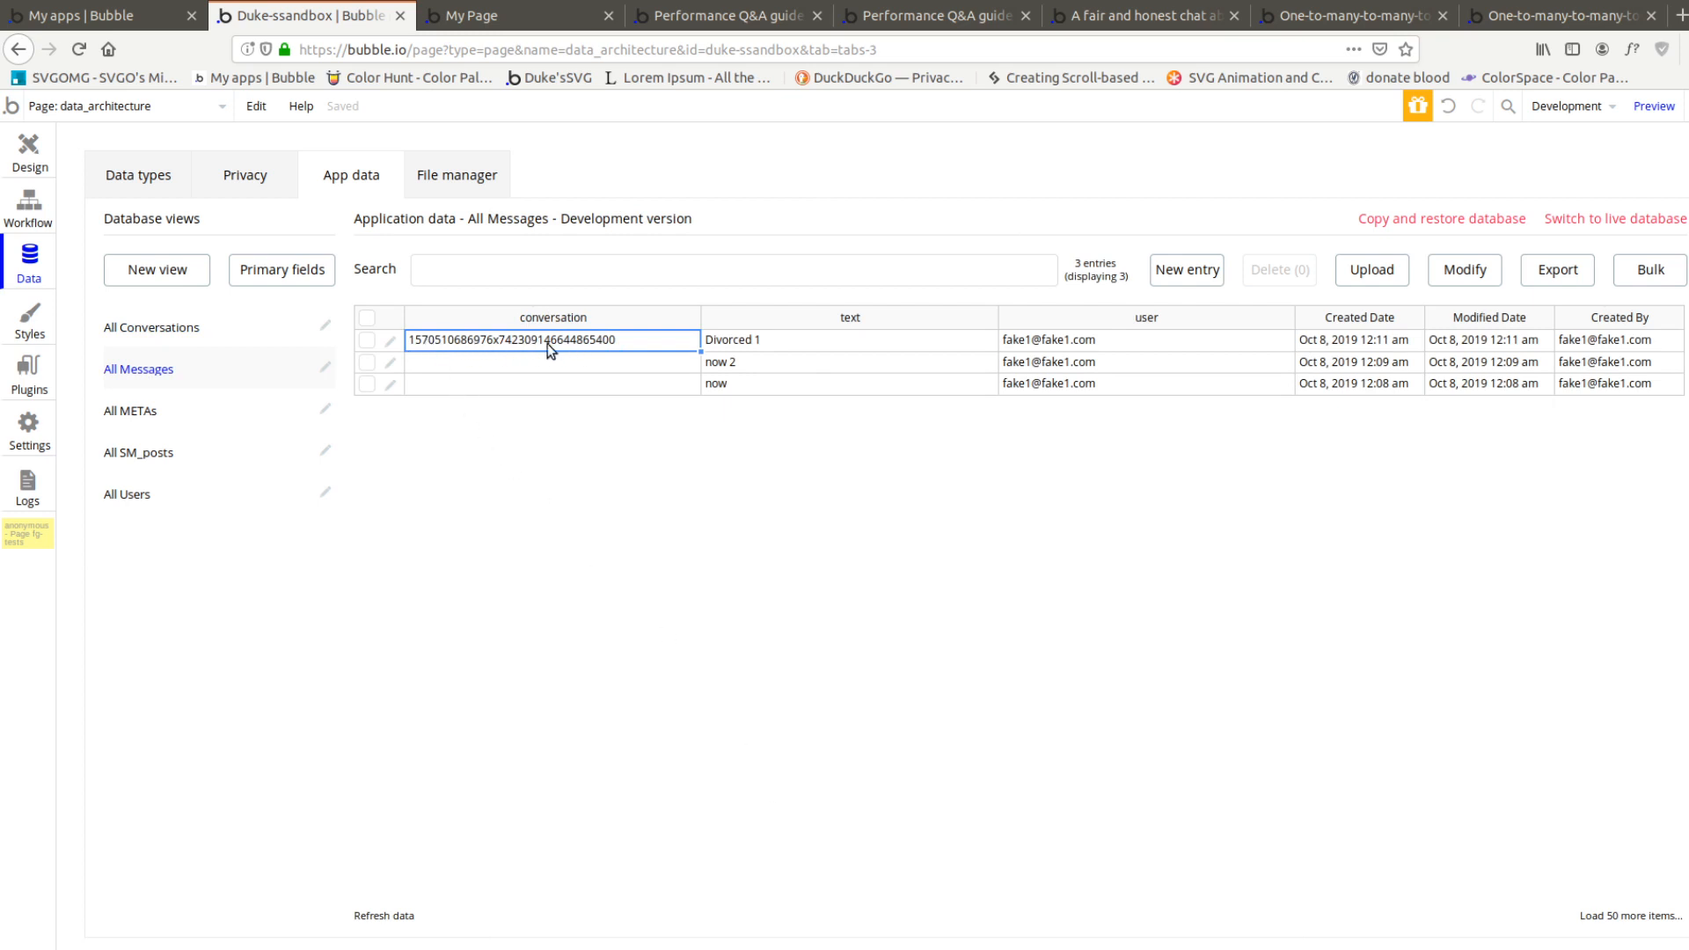
Send the test messages "Divorced 2" and "Divorced 3" from the page preview
click(475, 15)
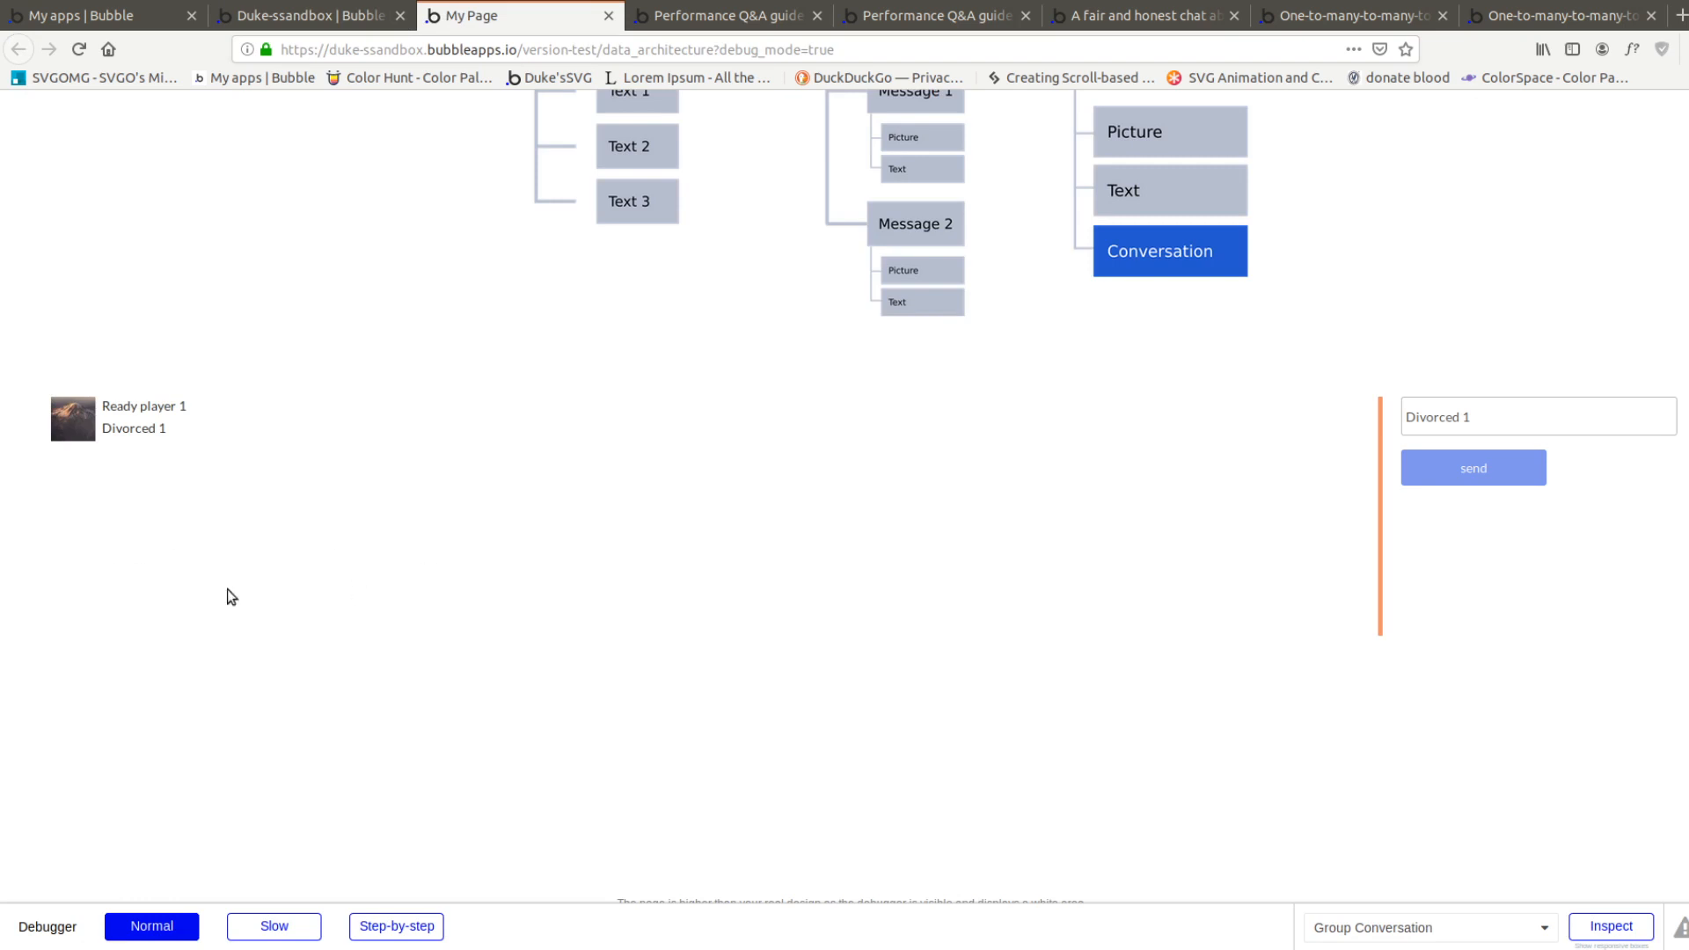
click(1555, 415)
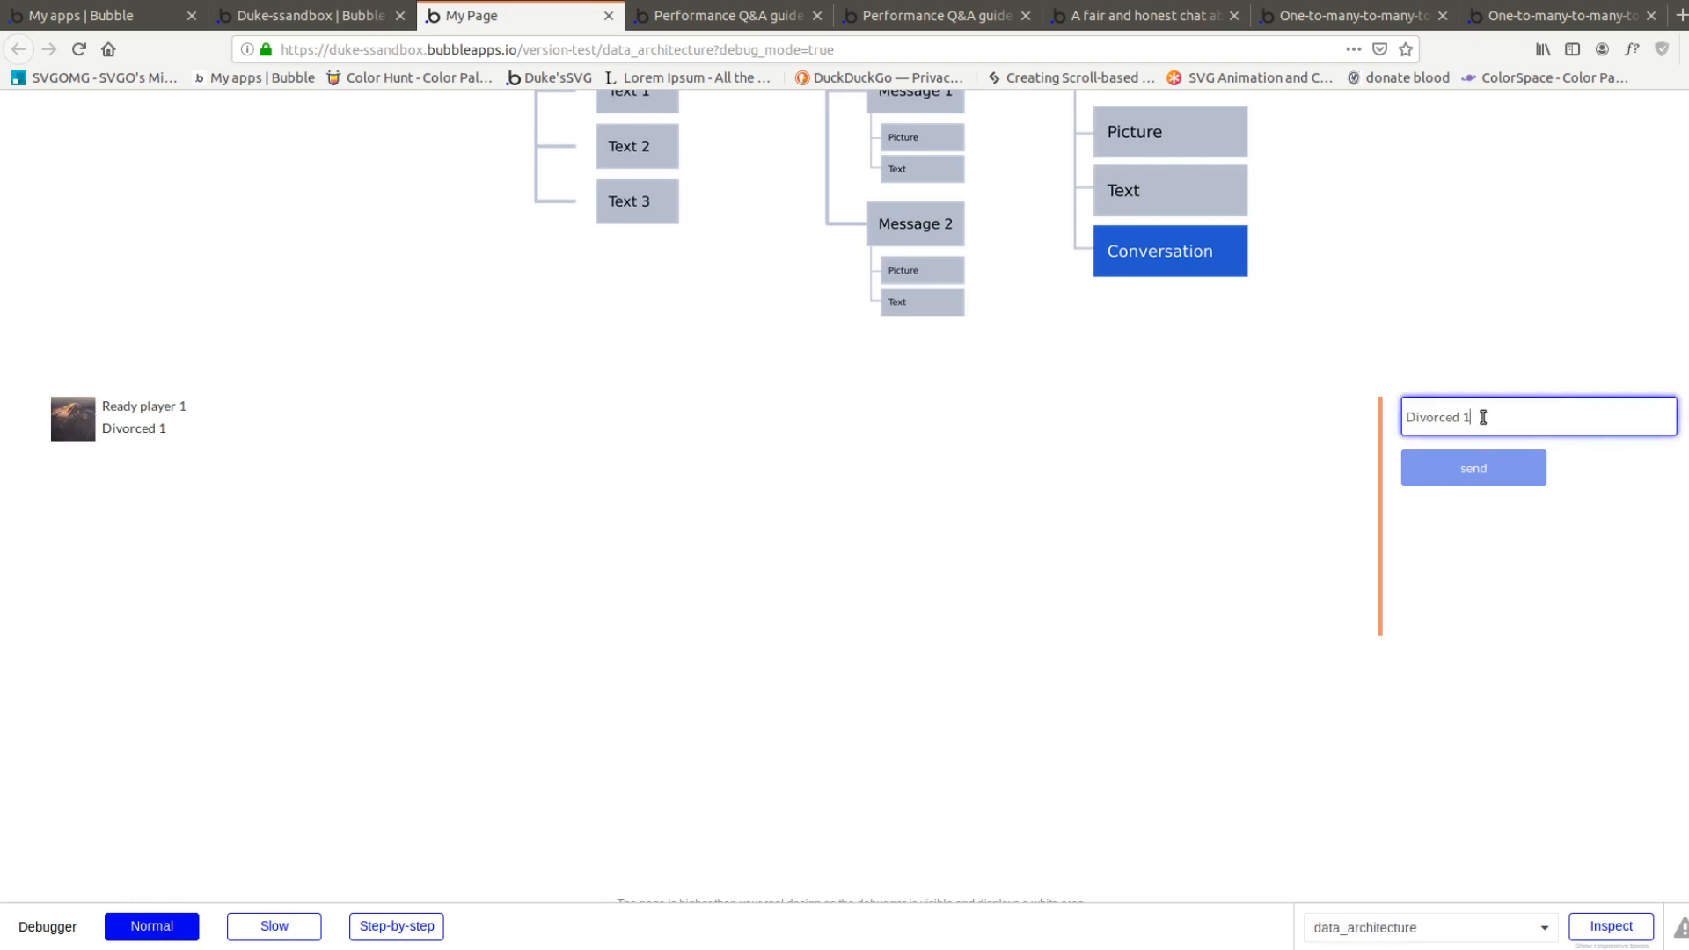
text(2)
click(1490, 467)
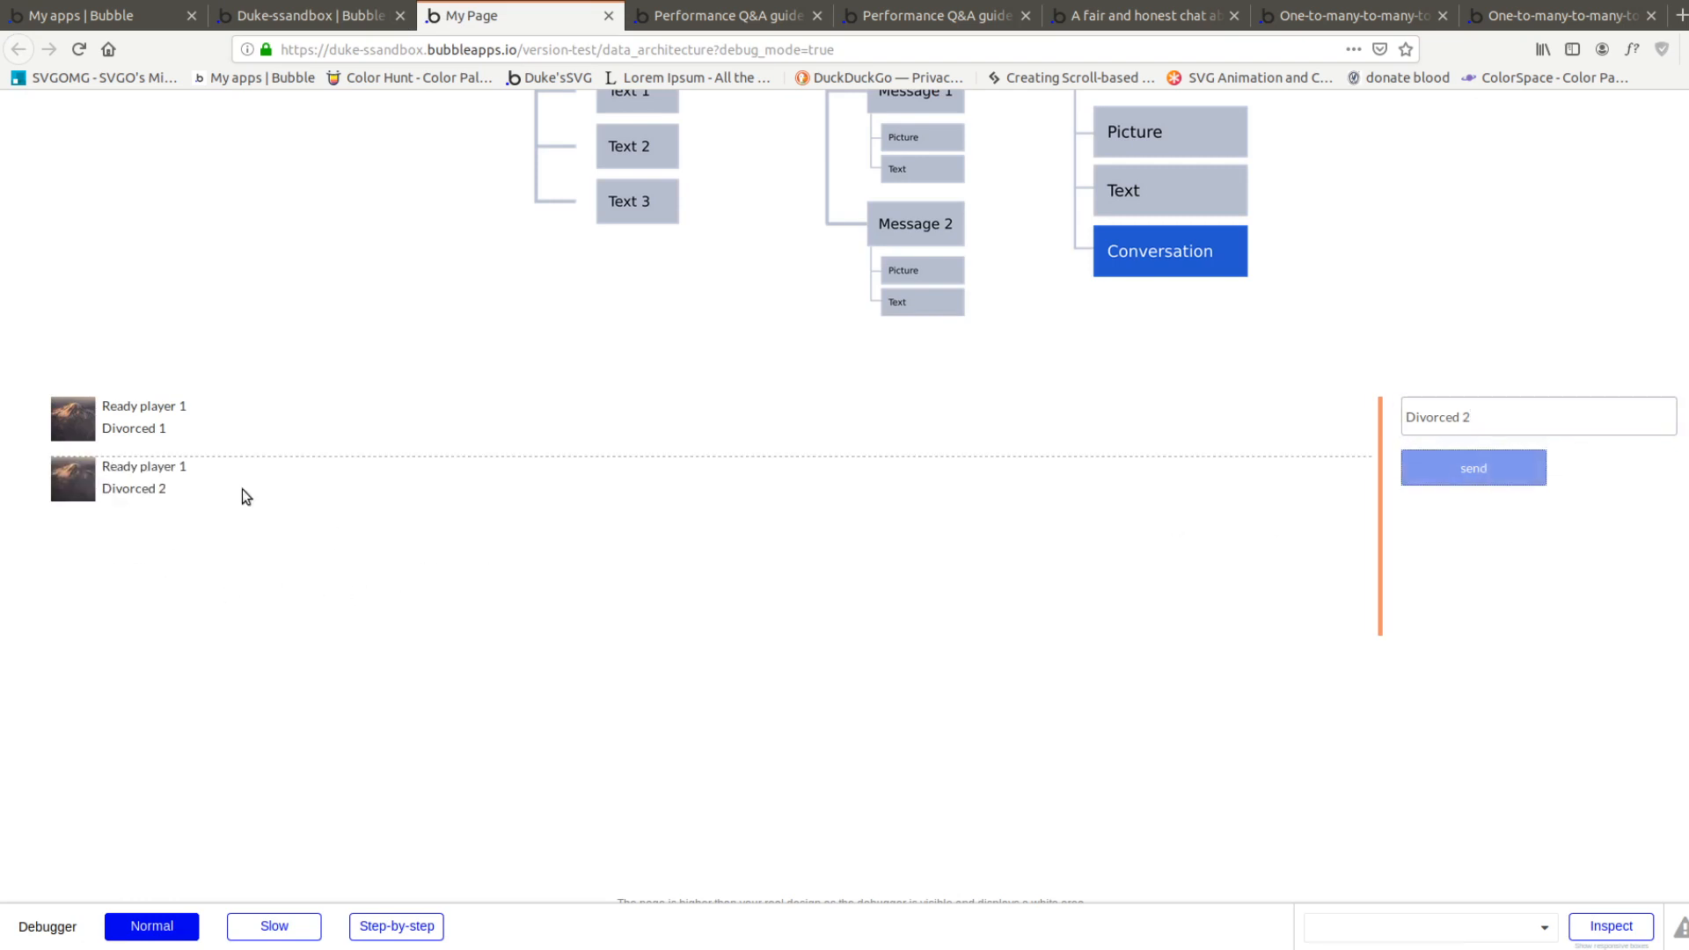
click(1483, 411)
text(3)
click(1475, 467)
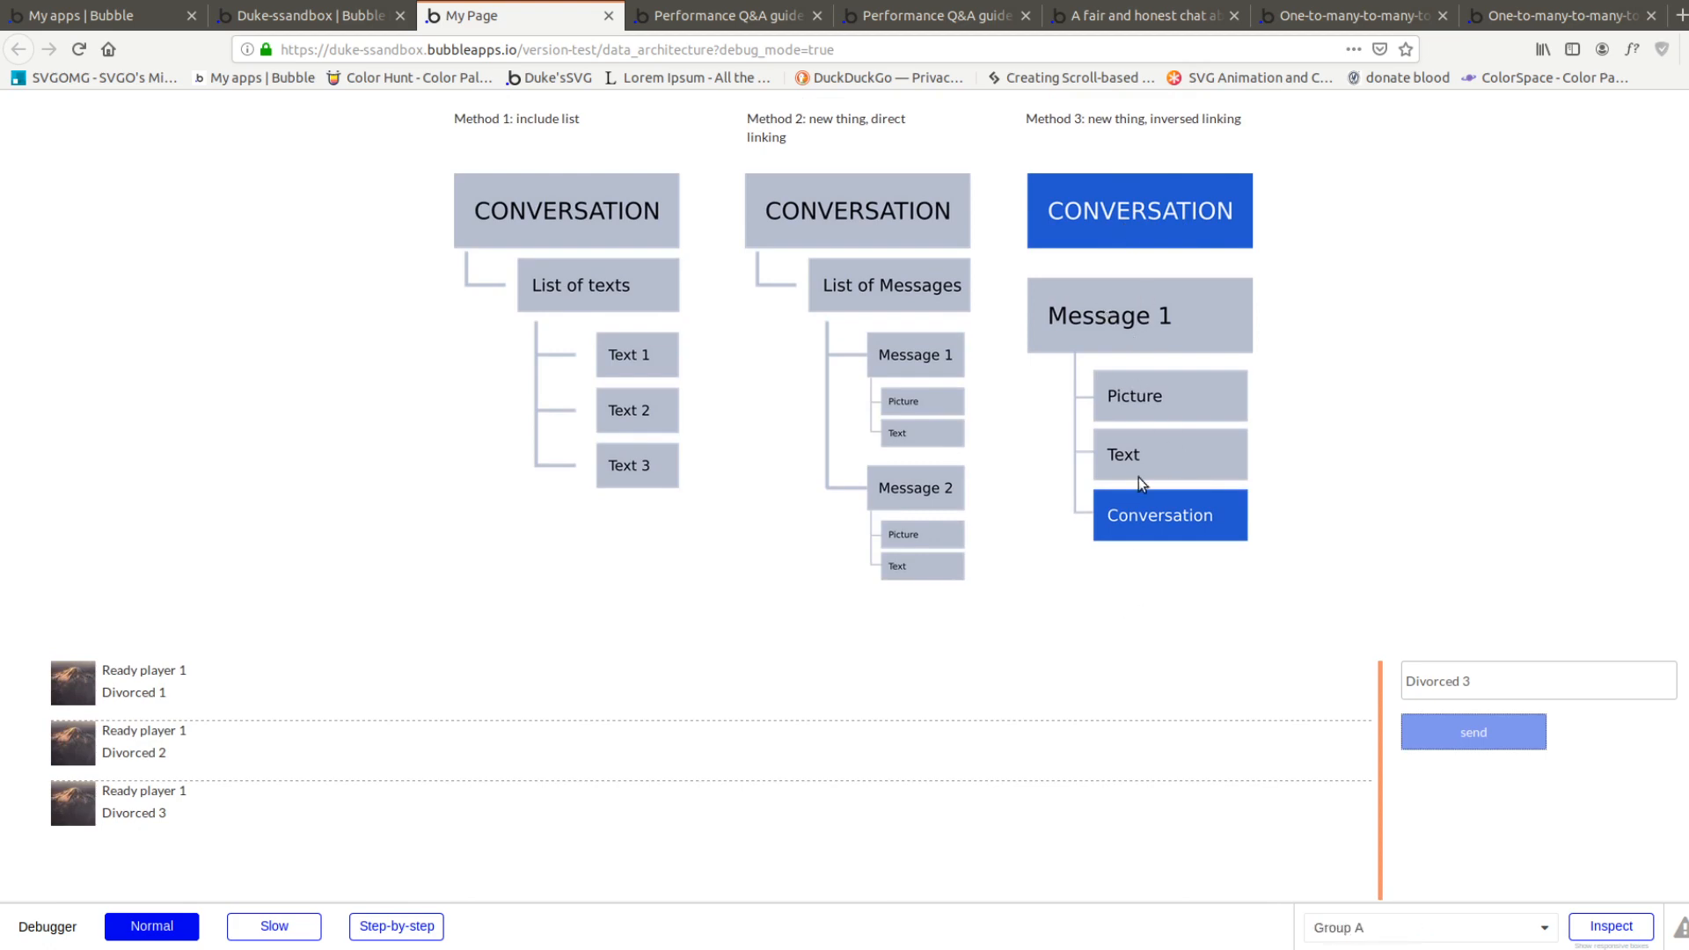
In the page editor, place three small groups in a row above the message repeating group and add a text element inside the first
click(329, 29)
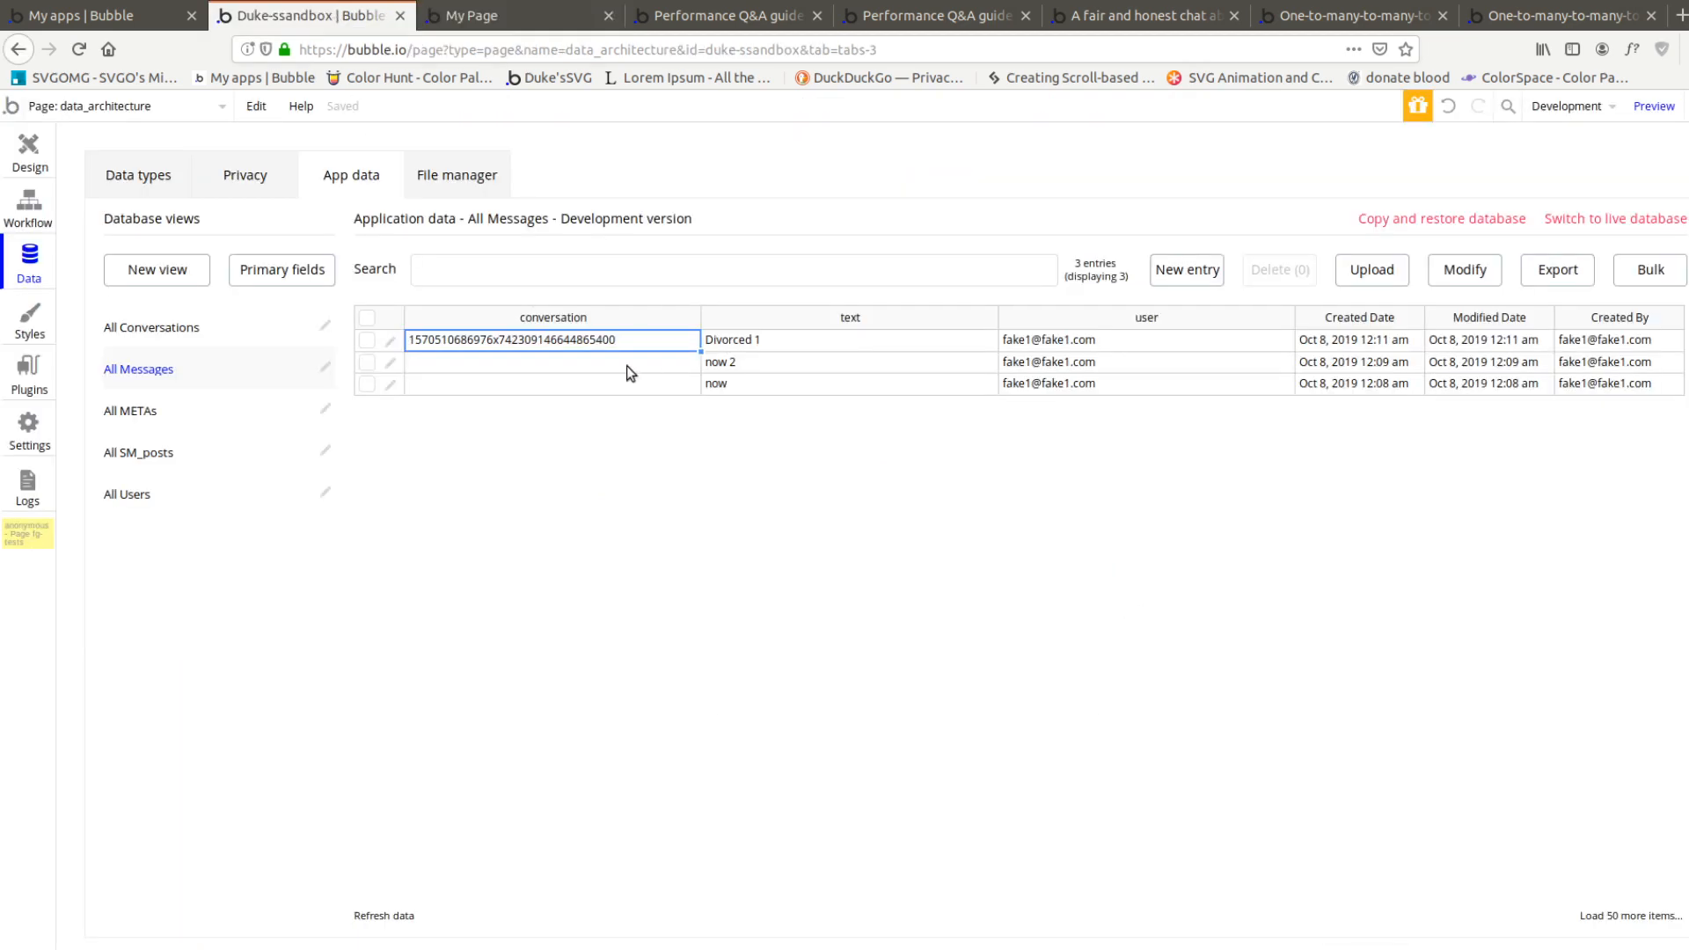
click(29, 148)
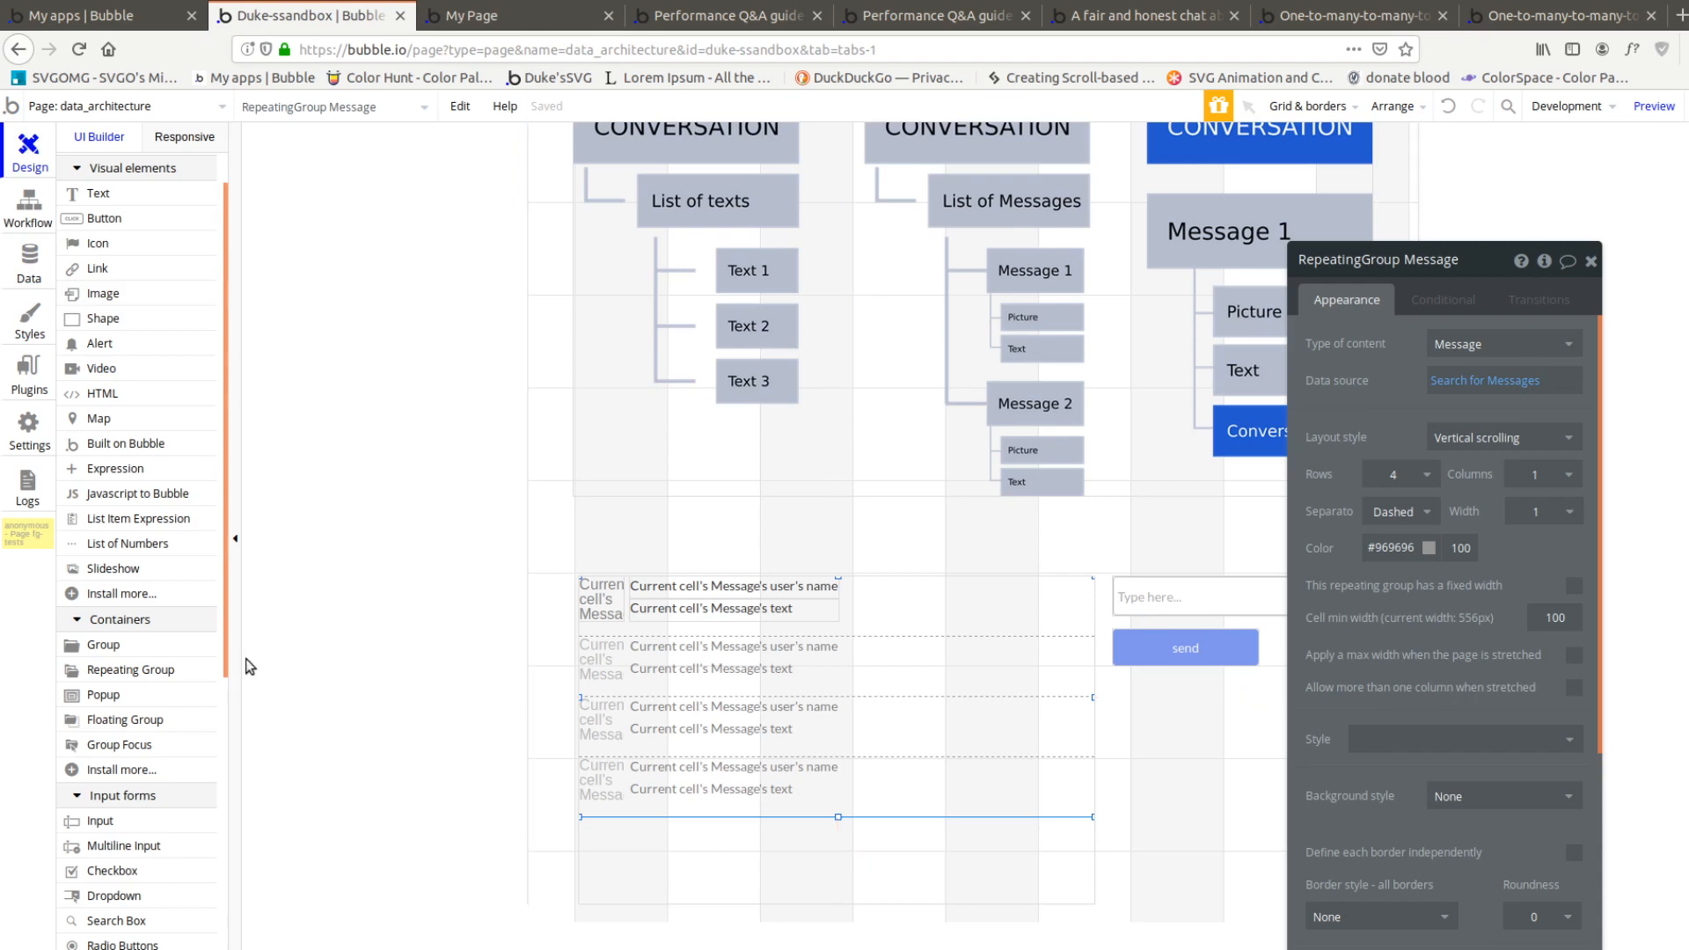
click(102, 647)
mouse_move(579, 513)
mouse_down()
mouse_move(685, 558)
mouse_move(769, 543)
mouse_move(738, 533)
mouse_move(858, 528)
mouse_up()
click(758, 542)
click(97, 194)
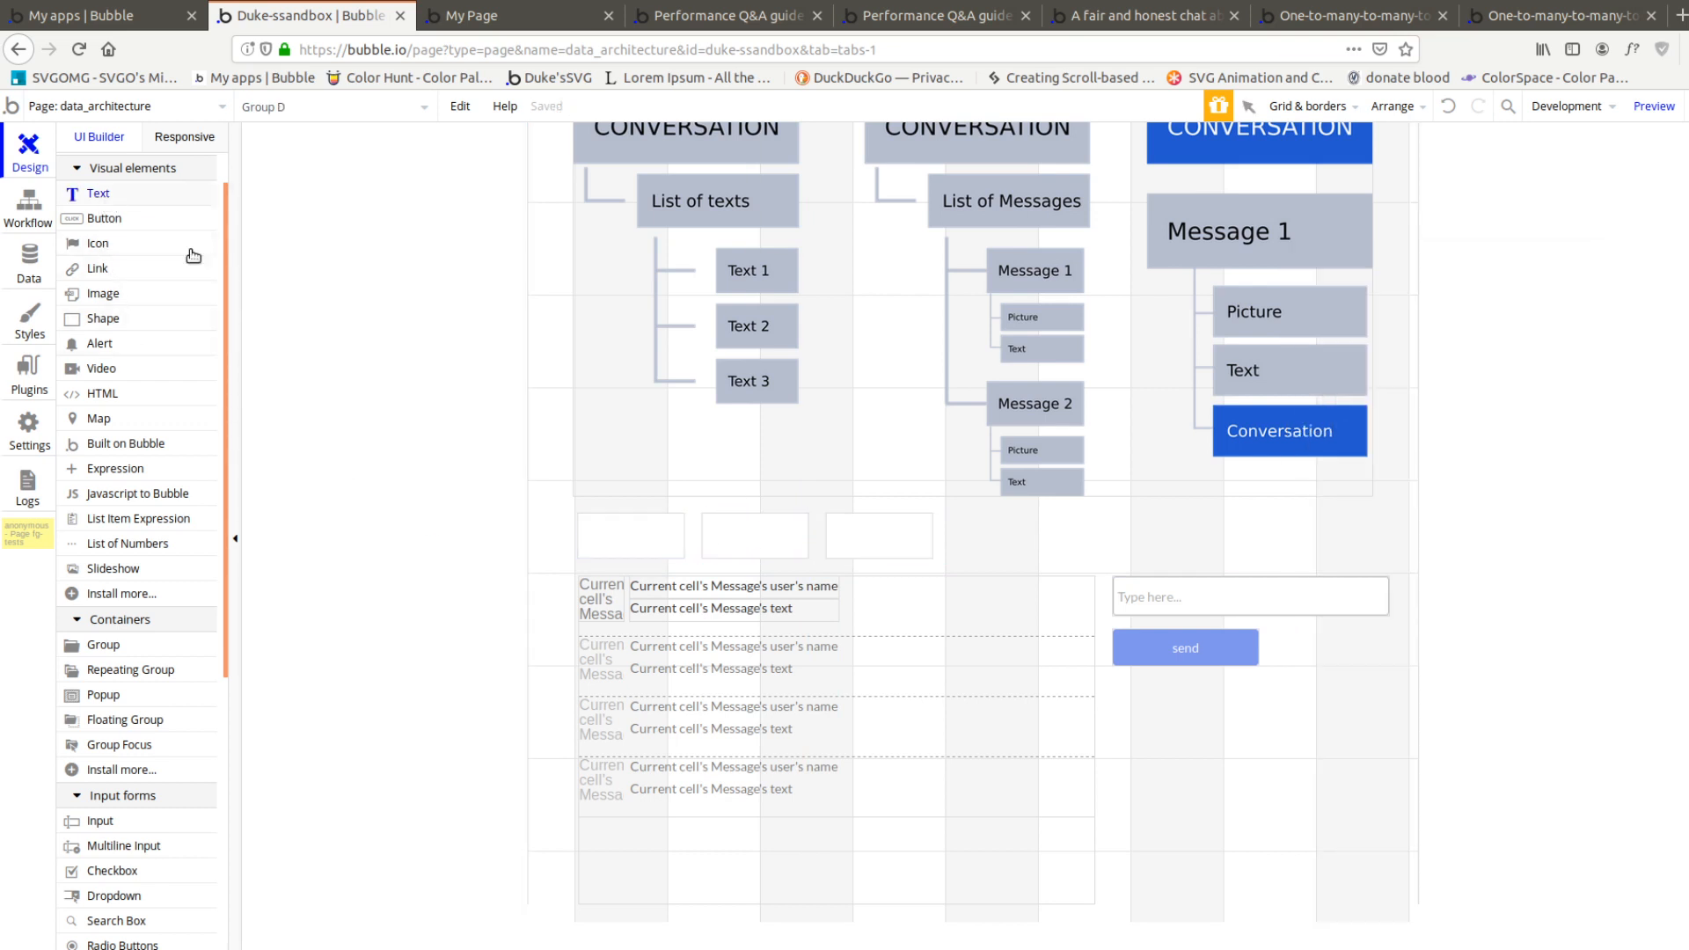
drag(588, 518, 674, 553)
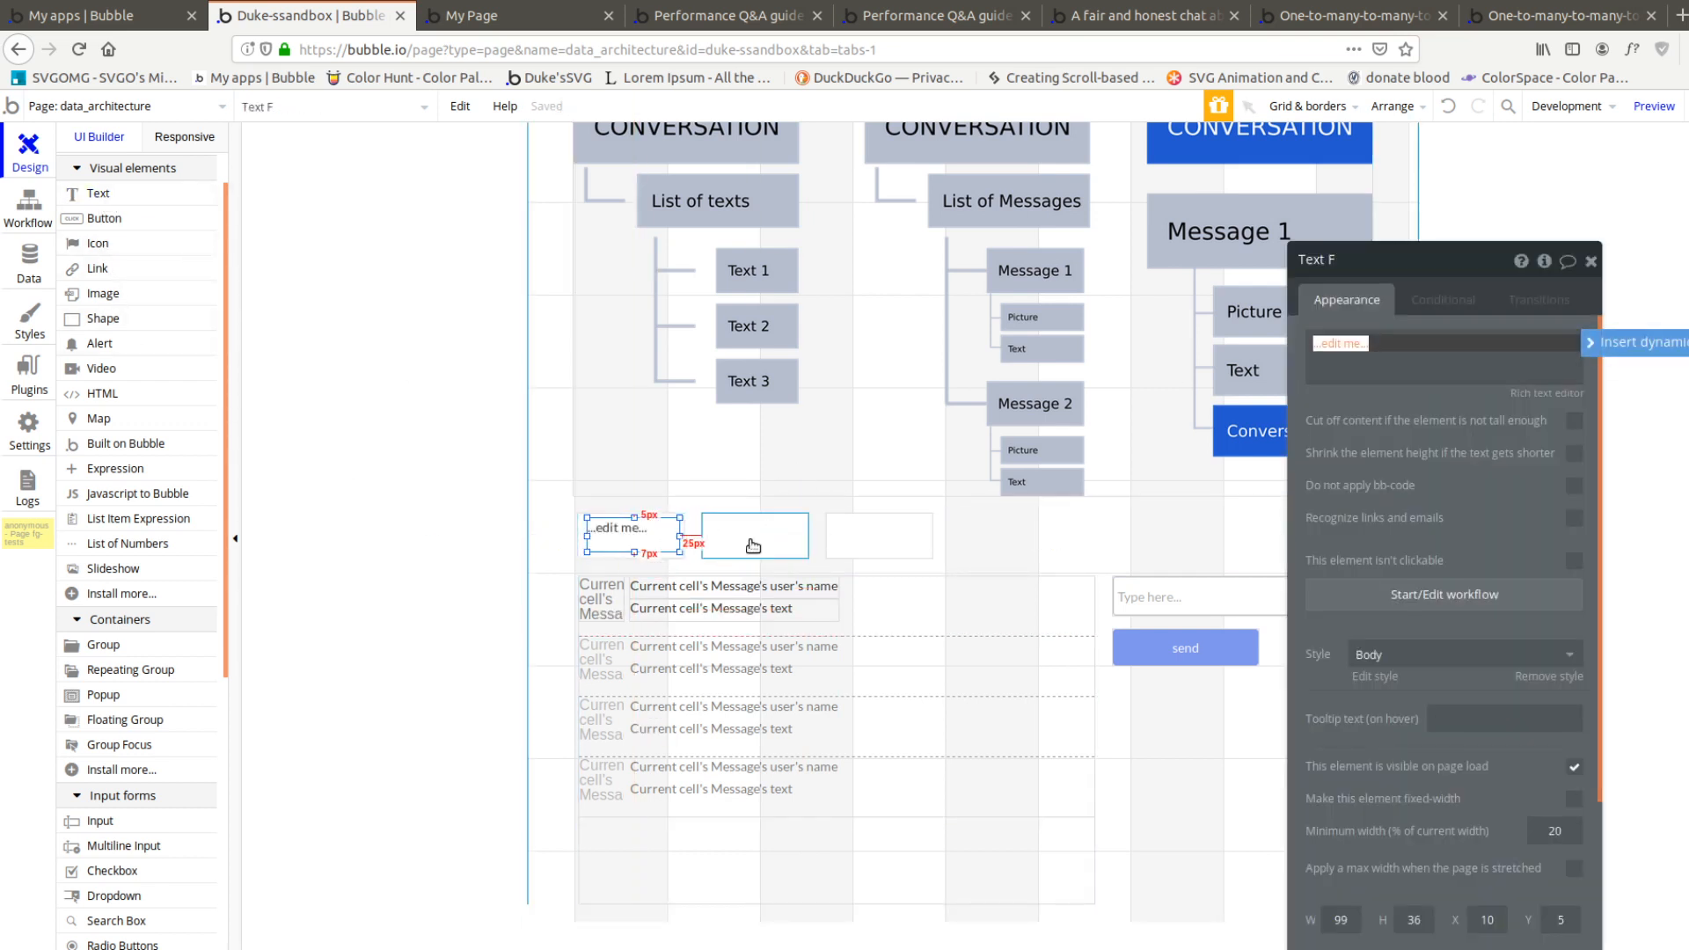
Delete the two extra groups, then widen the remaining group and stretch its text element to about 217 px wide
click(753, 545)
shift+click(842, 554)
key(Delete)
click(654, 555)
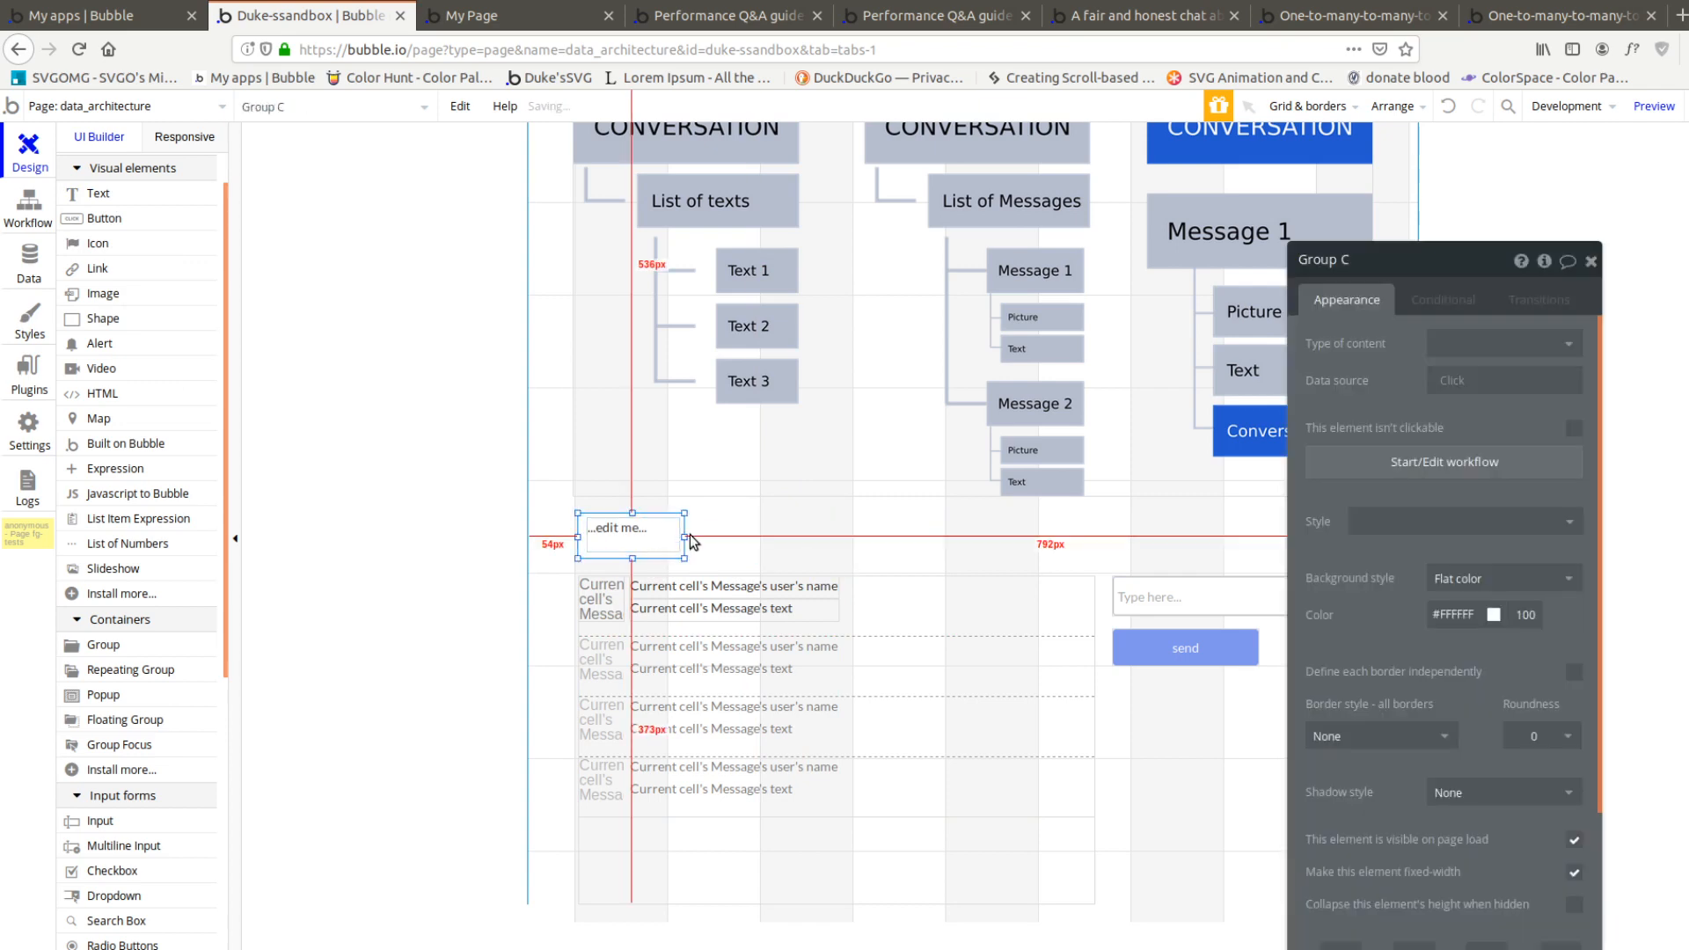
drag(684, 536, 825, 536)
click(648, 548)
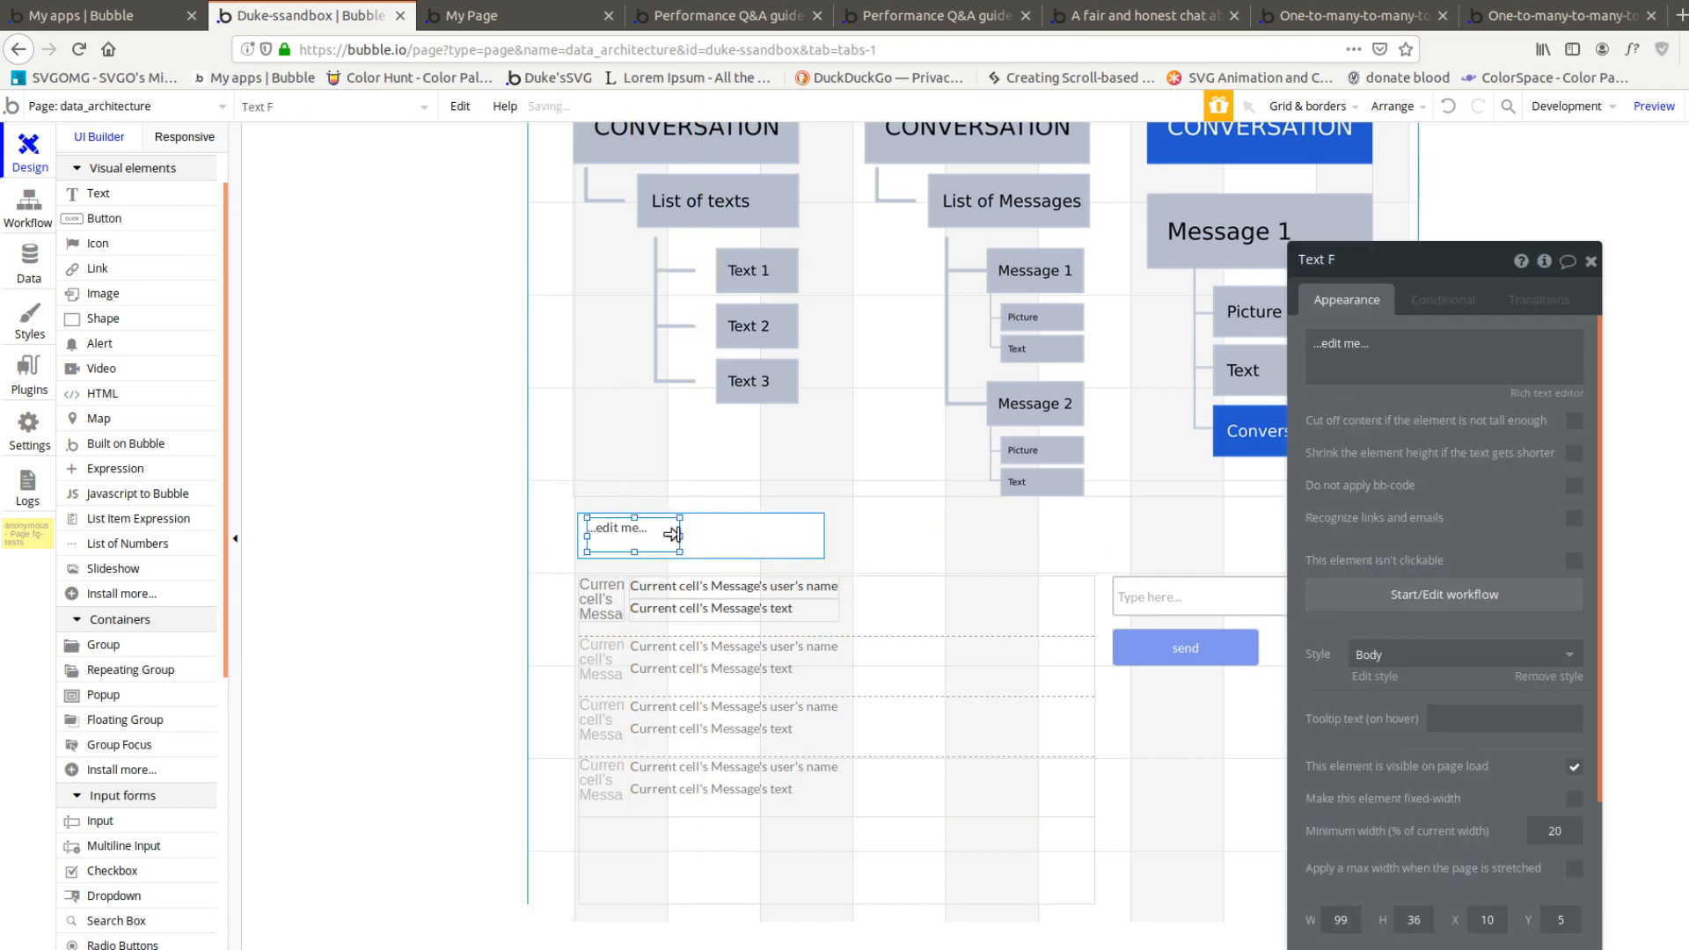
drag(680, 536, 810, 541)
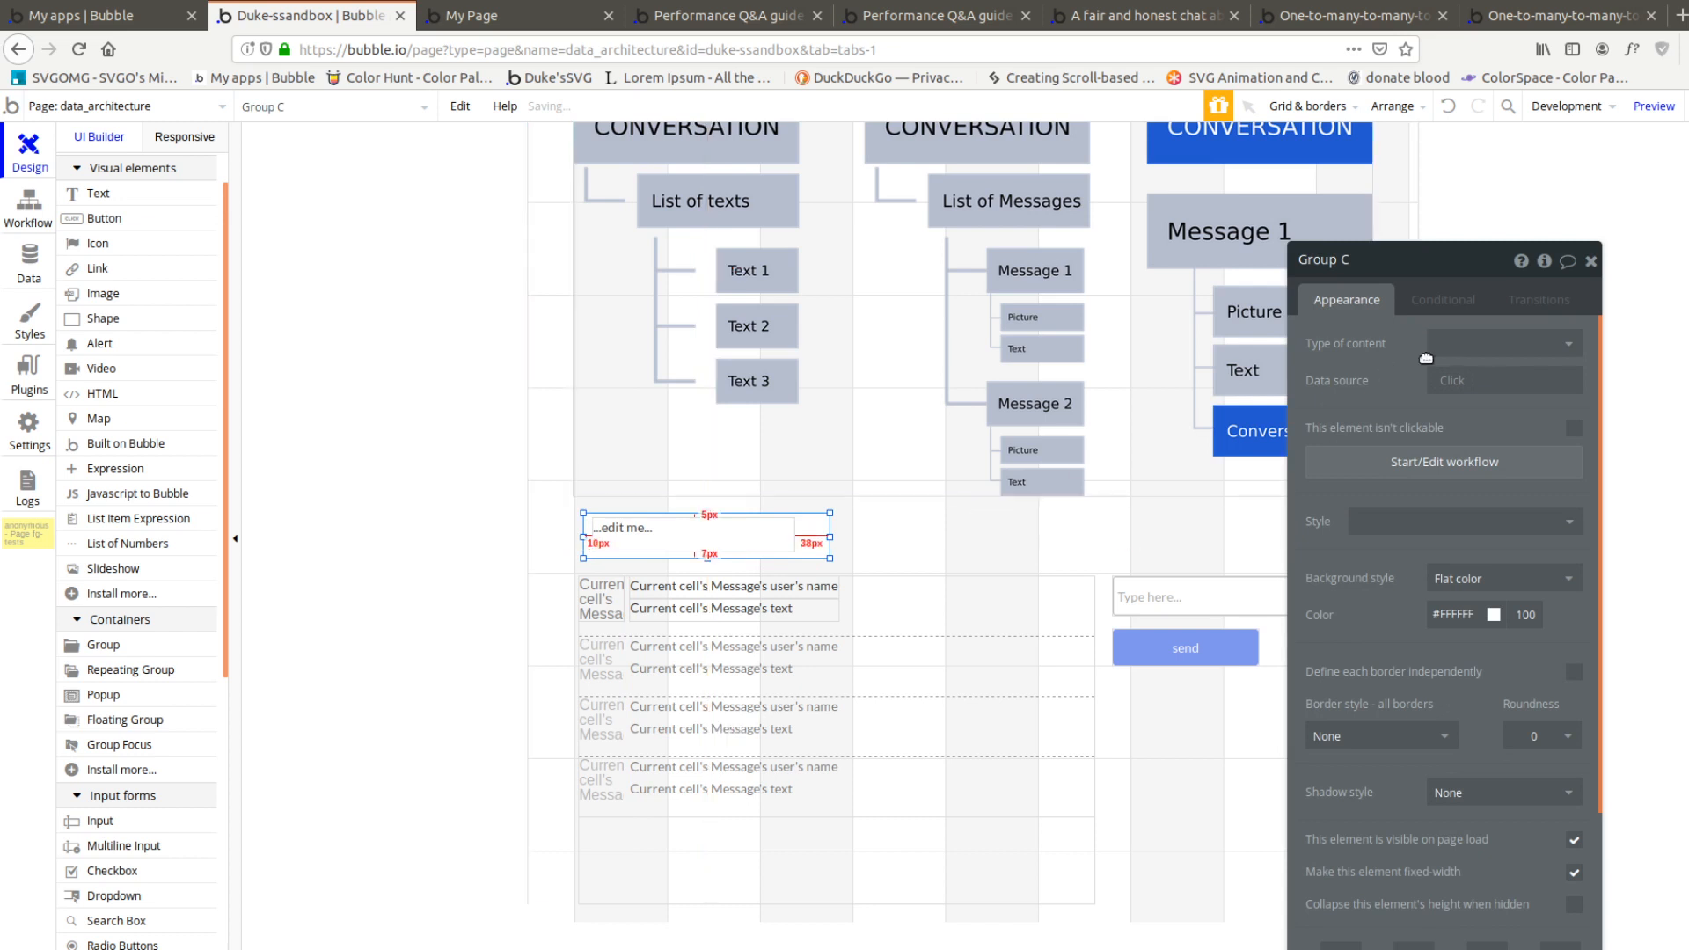
Set the new group's content type to Conversation and its data source to Search for Conversations:first item
click(1500, 344)
click(1463, 426)
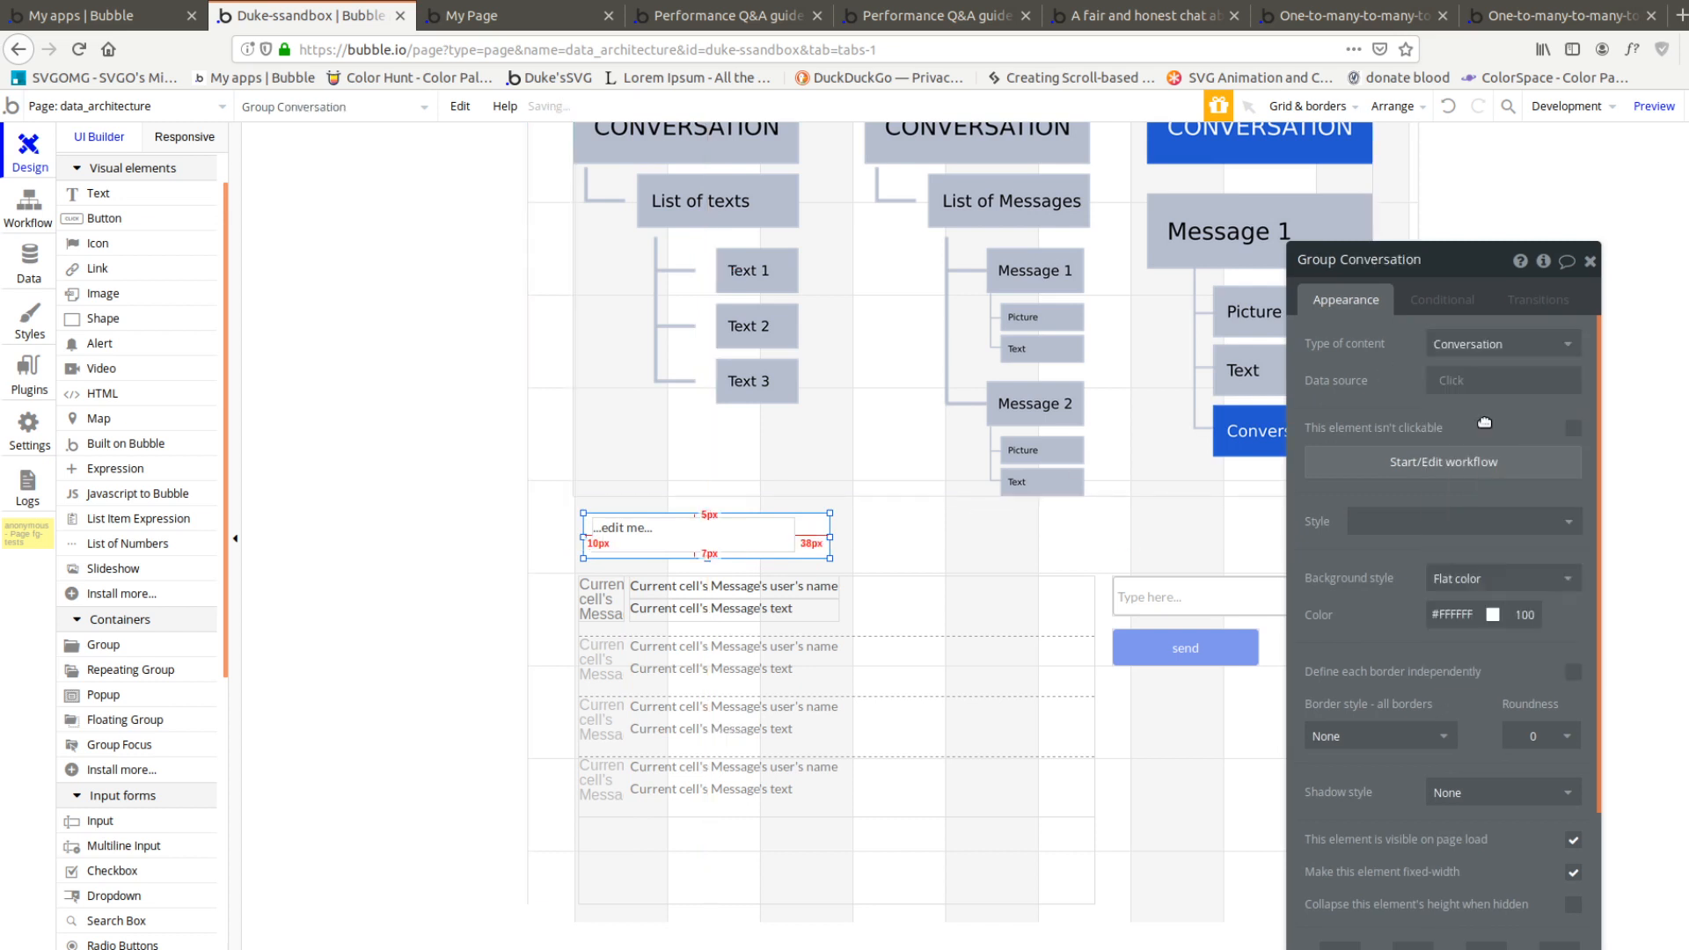
click(1463, 381)
click(1465, 456)
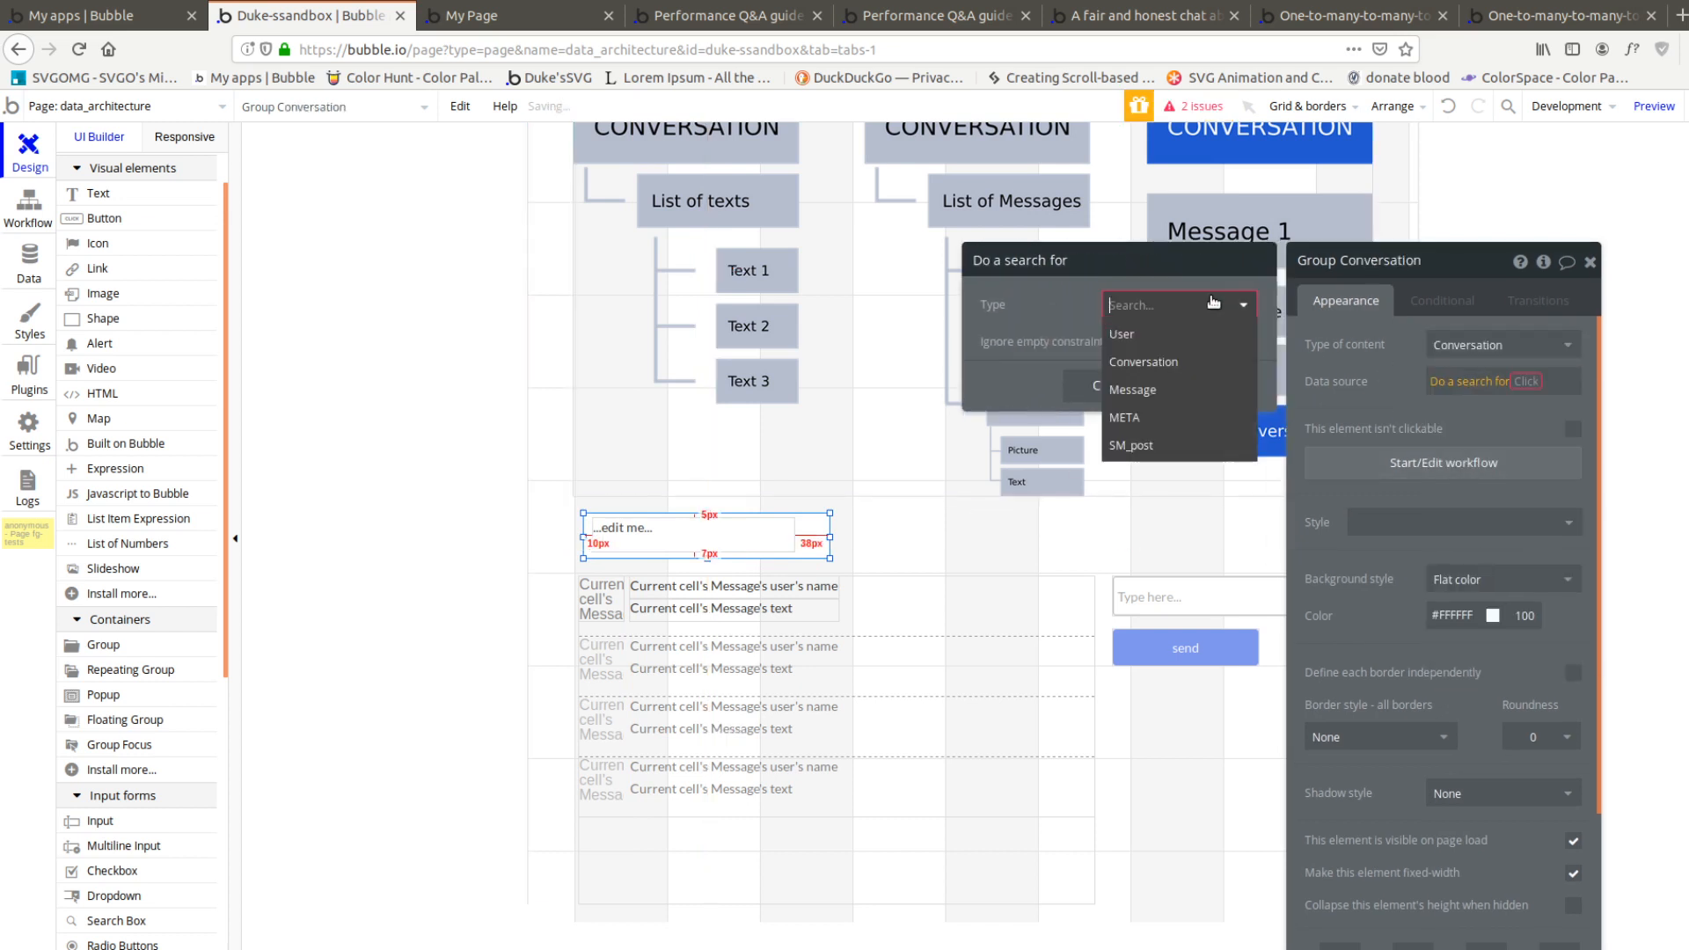
click(1179, 362)
click(1487, 382)
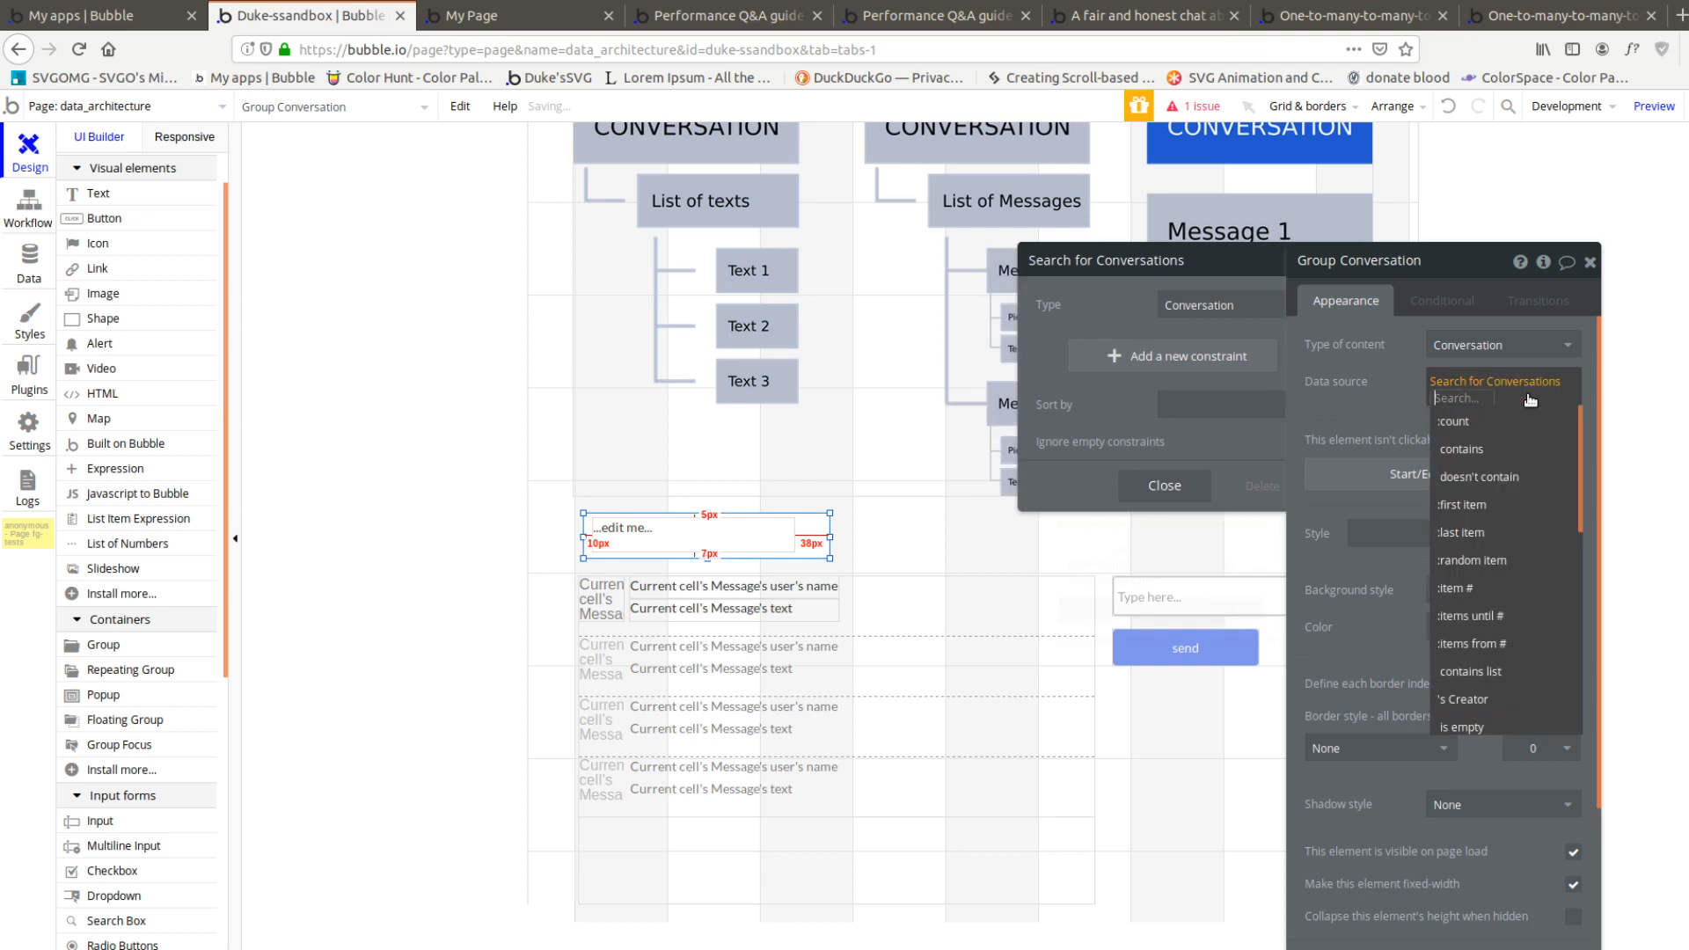
click(1493, 508)
Replace the text element's placeholder with the dynamic expression Parent group's Conversation's unique id
click(737, 544)
triple_click(1483, 380)
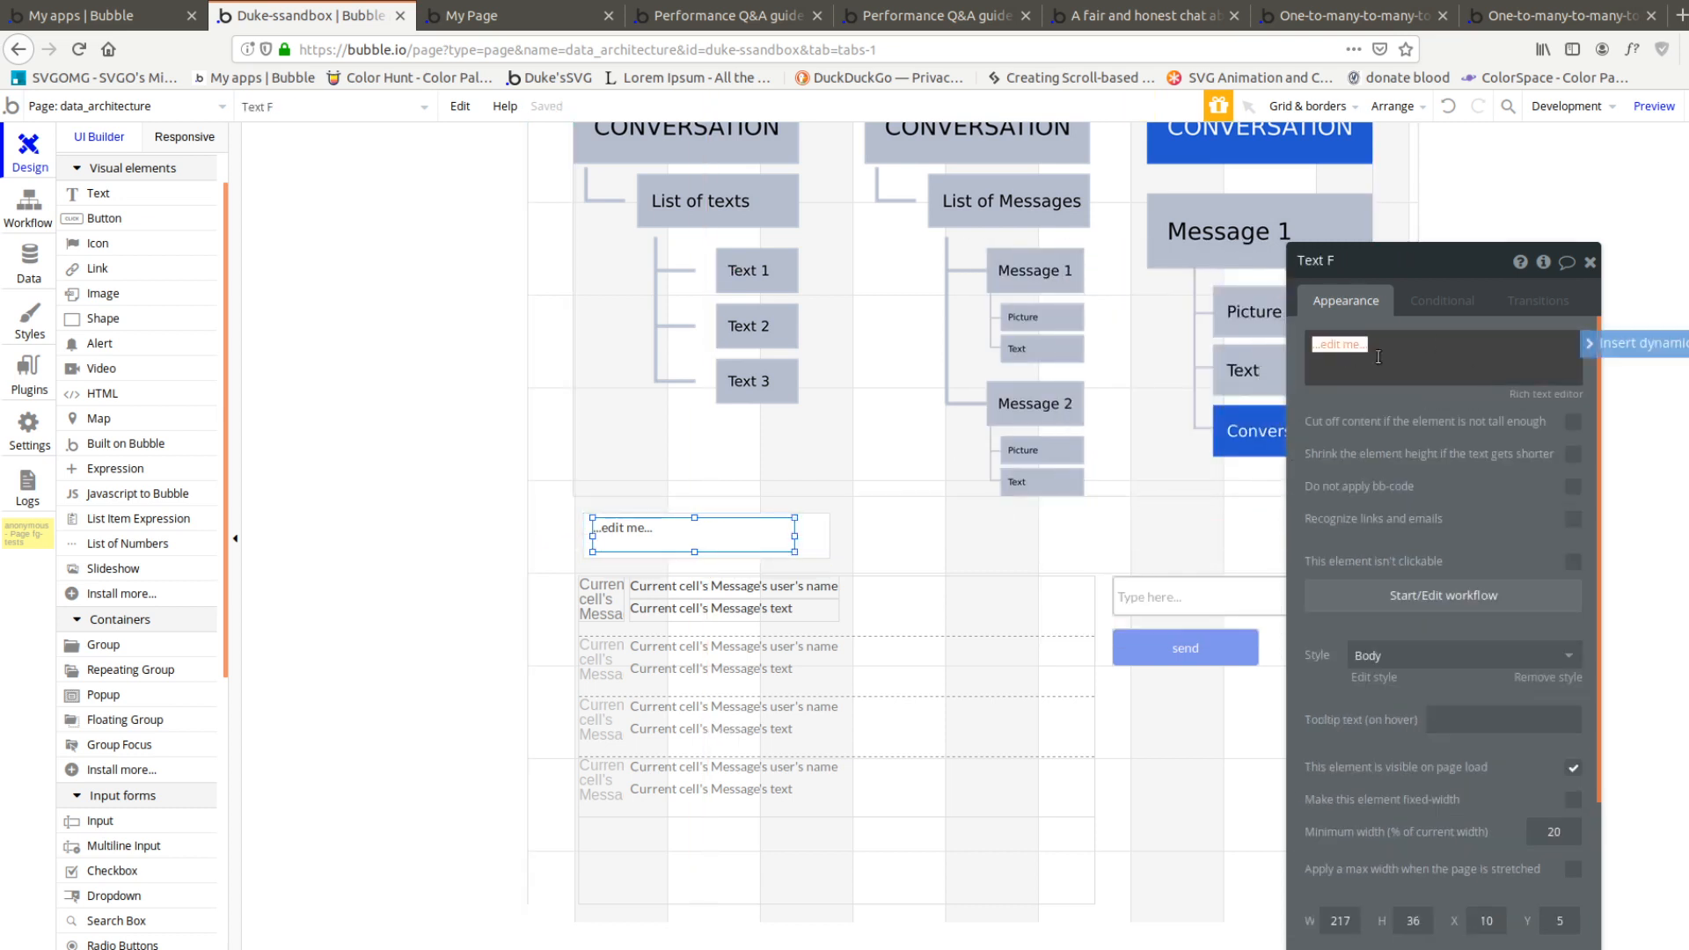
key(BackSpace)
click(1635, 346)
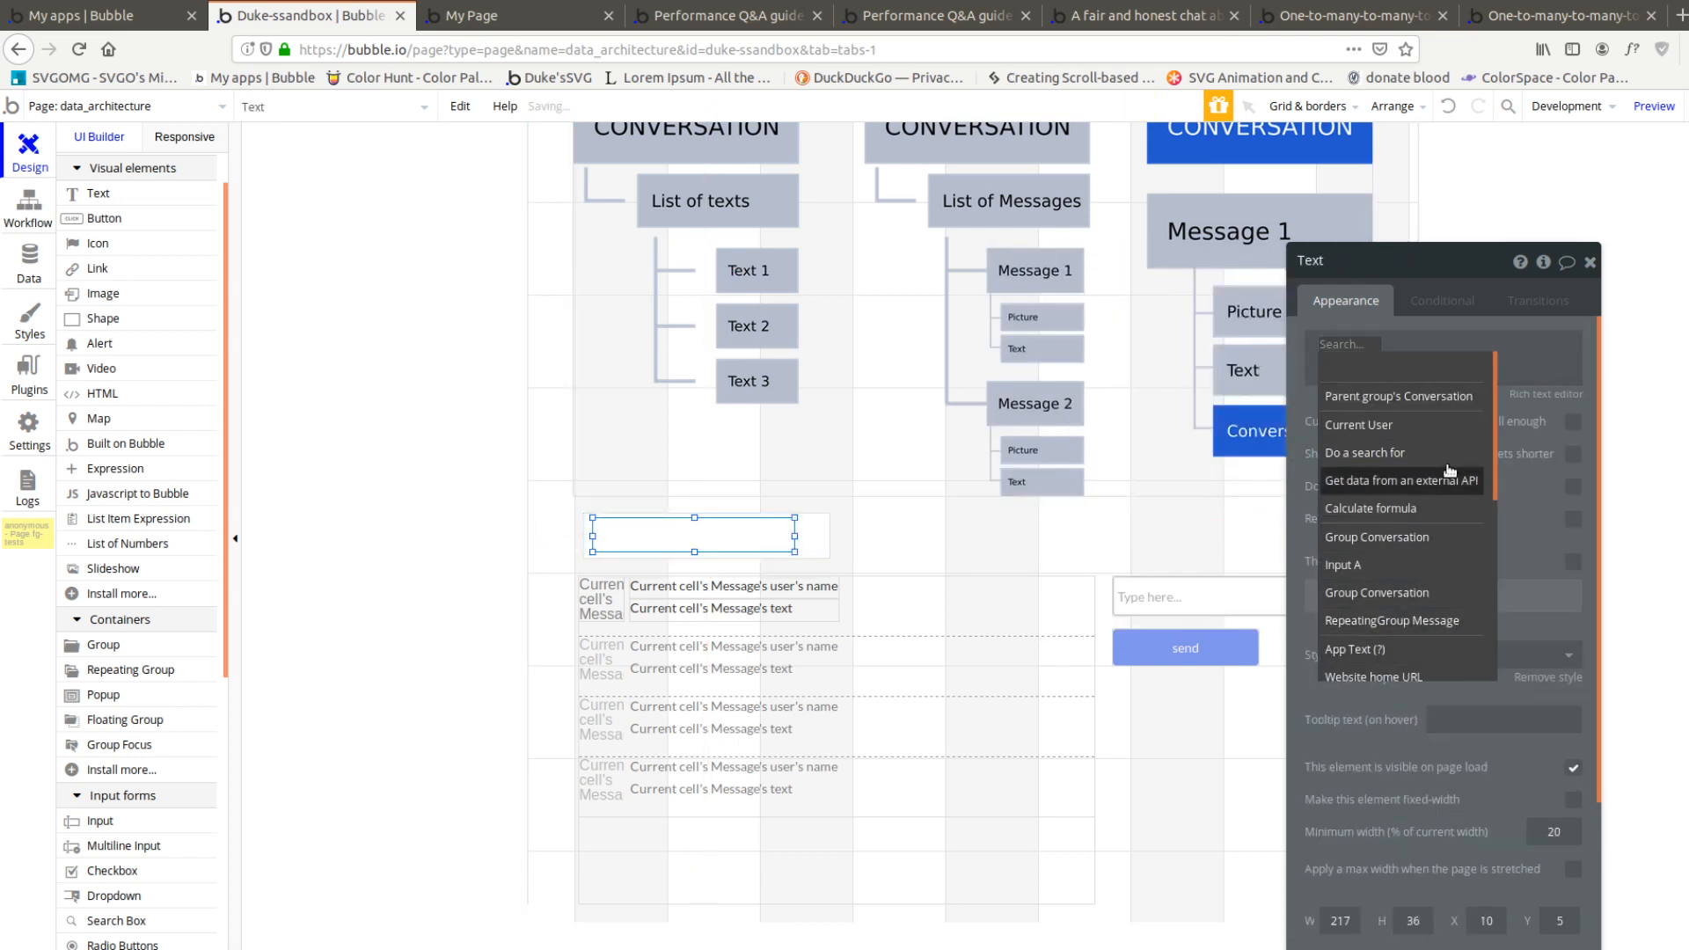
click(1423, 396)
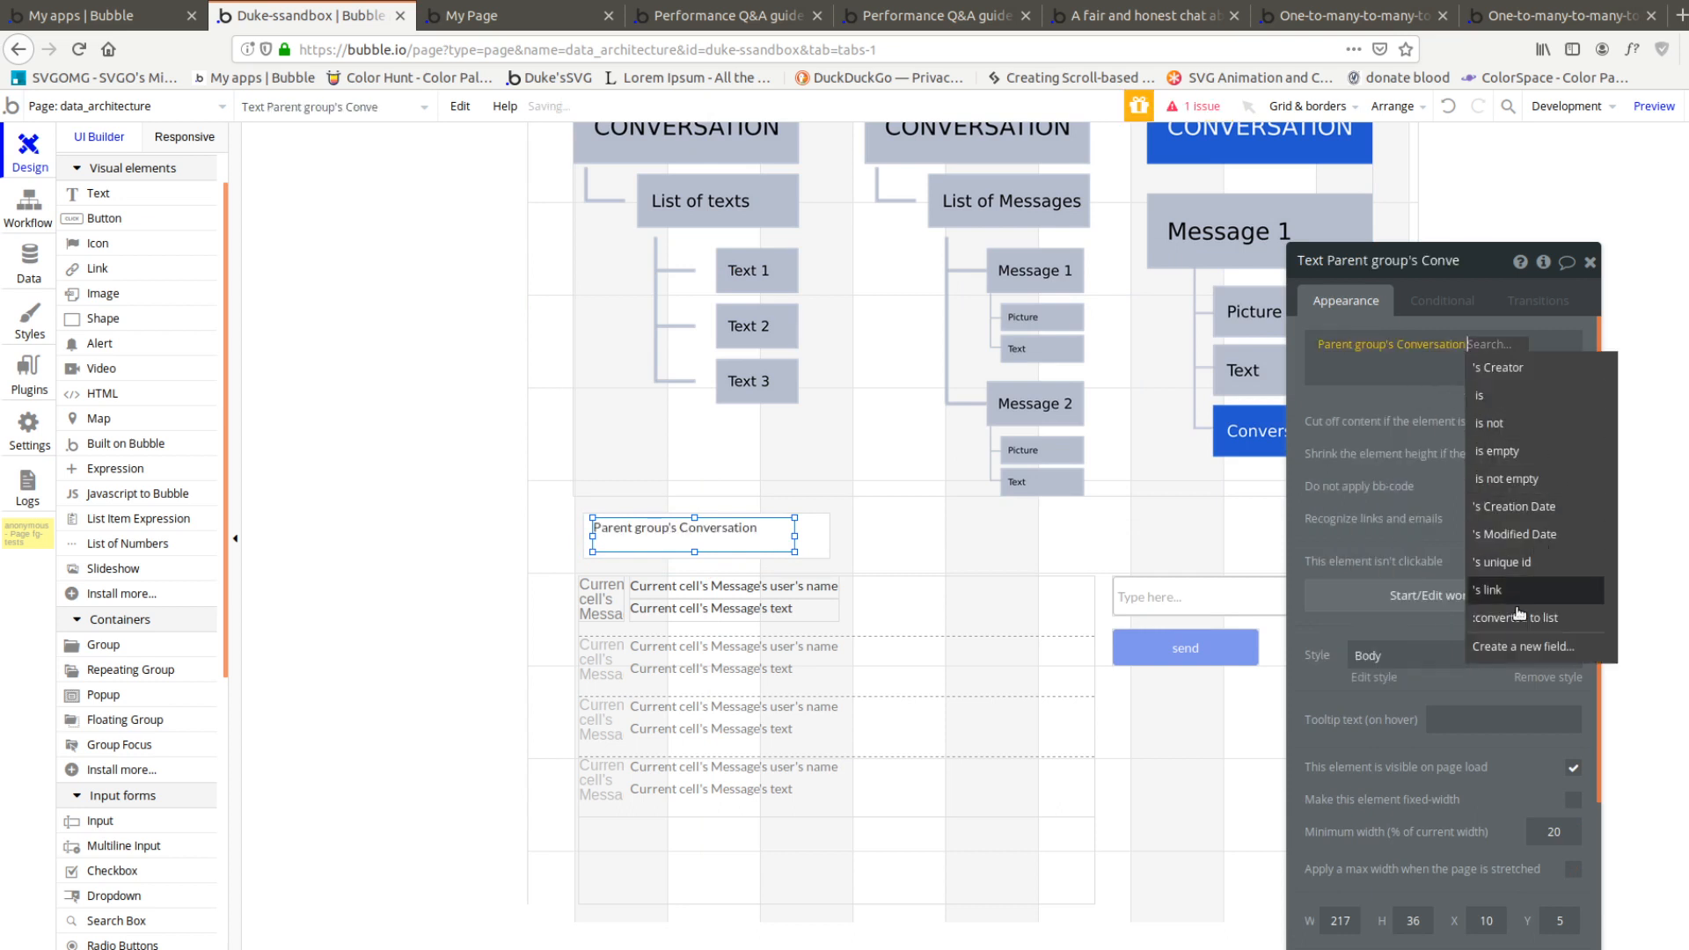
click(1500, 563)
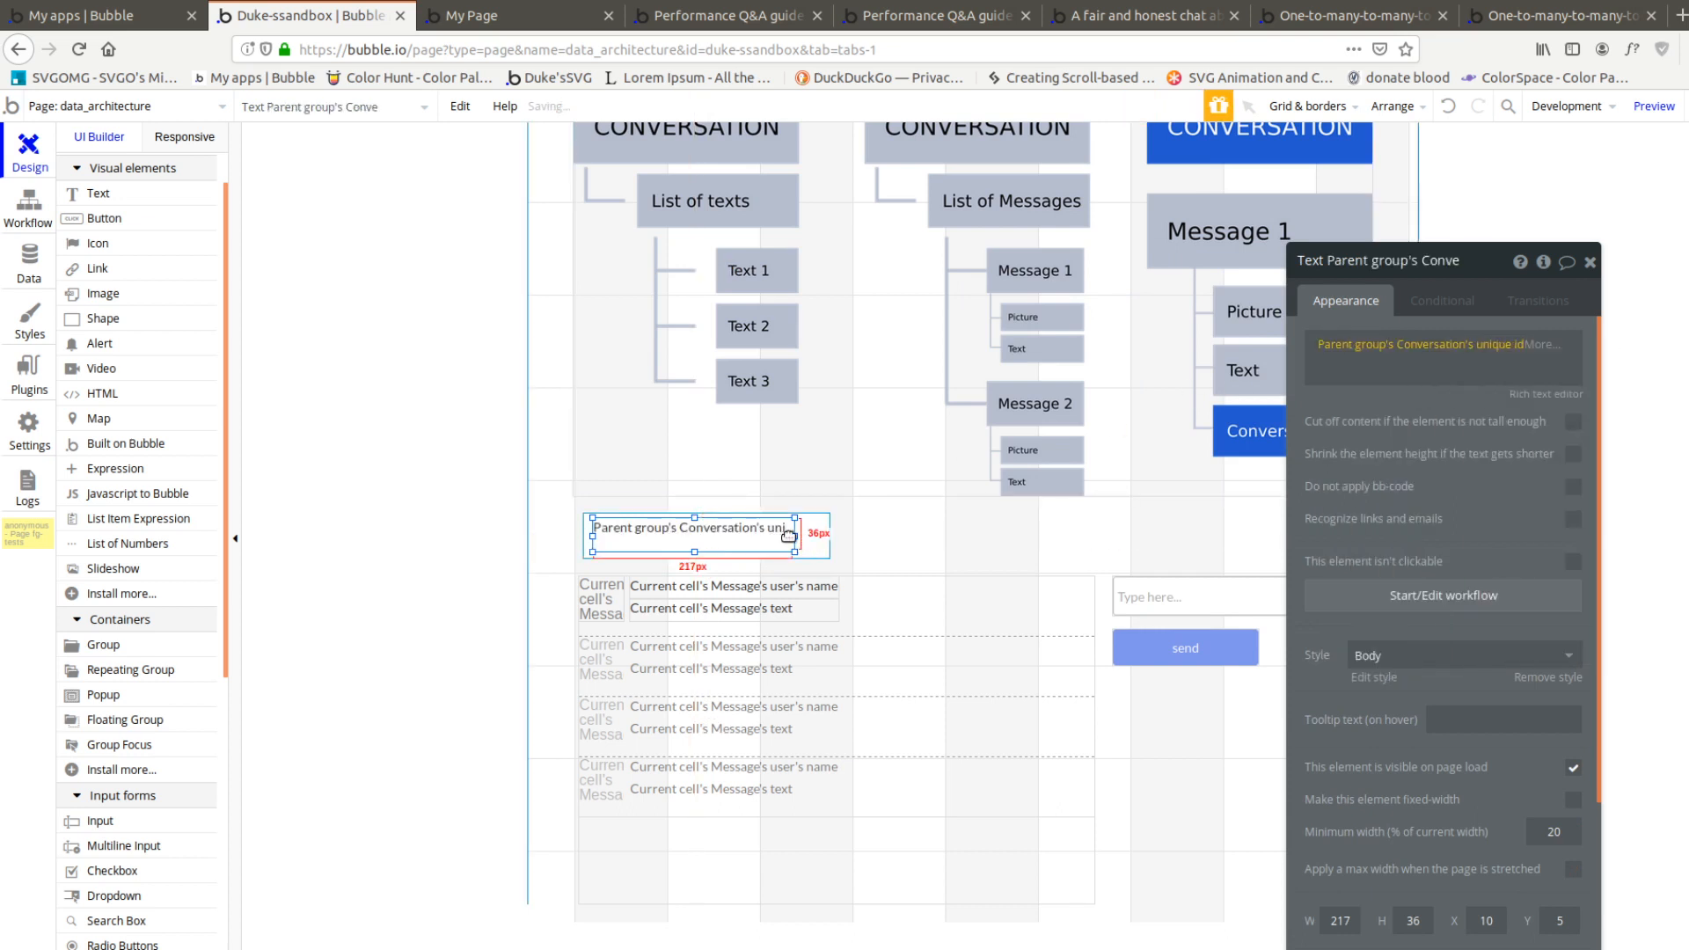
Duplicate the small Conversation group beside the original and set the copy's data source to Search for Conversations:item #2
click(821, 541)
drag(822, 540, 1077, 532)
click(1052, 532)
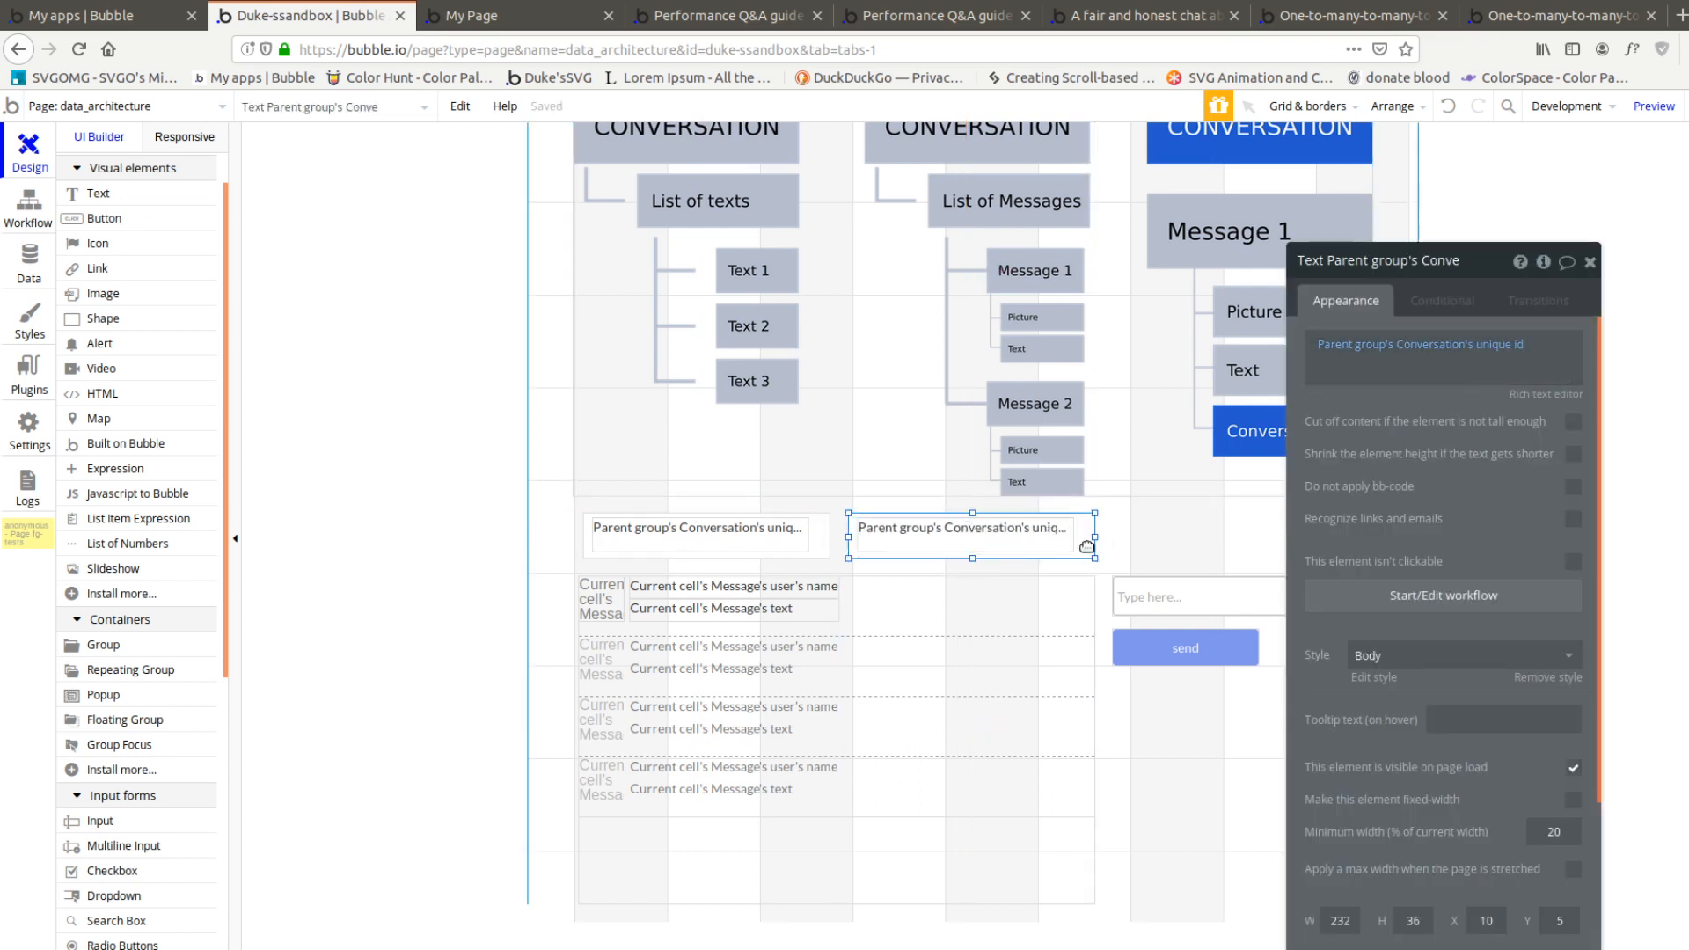
click(1087, 547)
click(1504, 381)
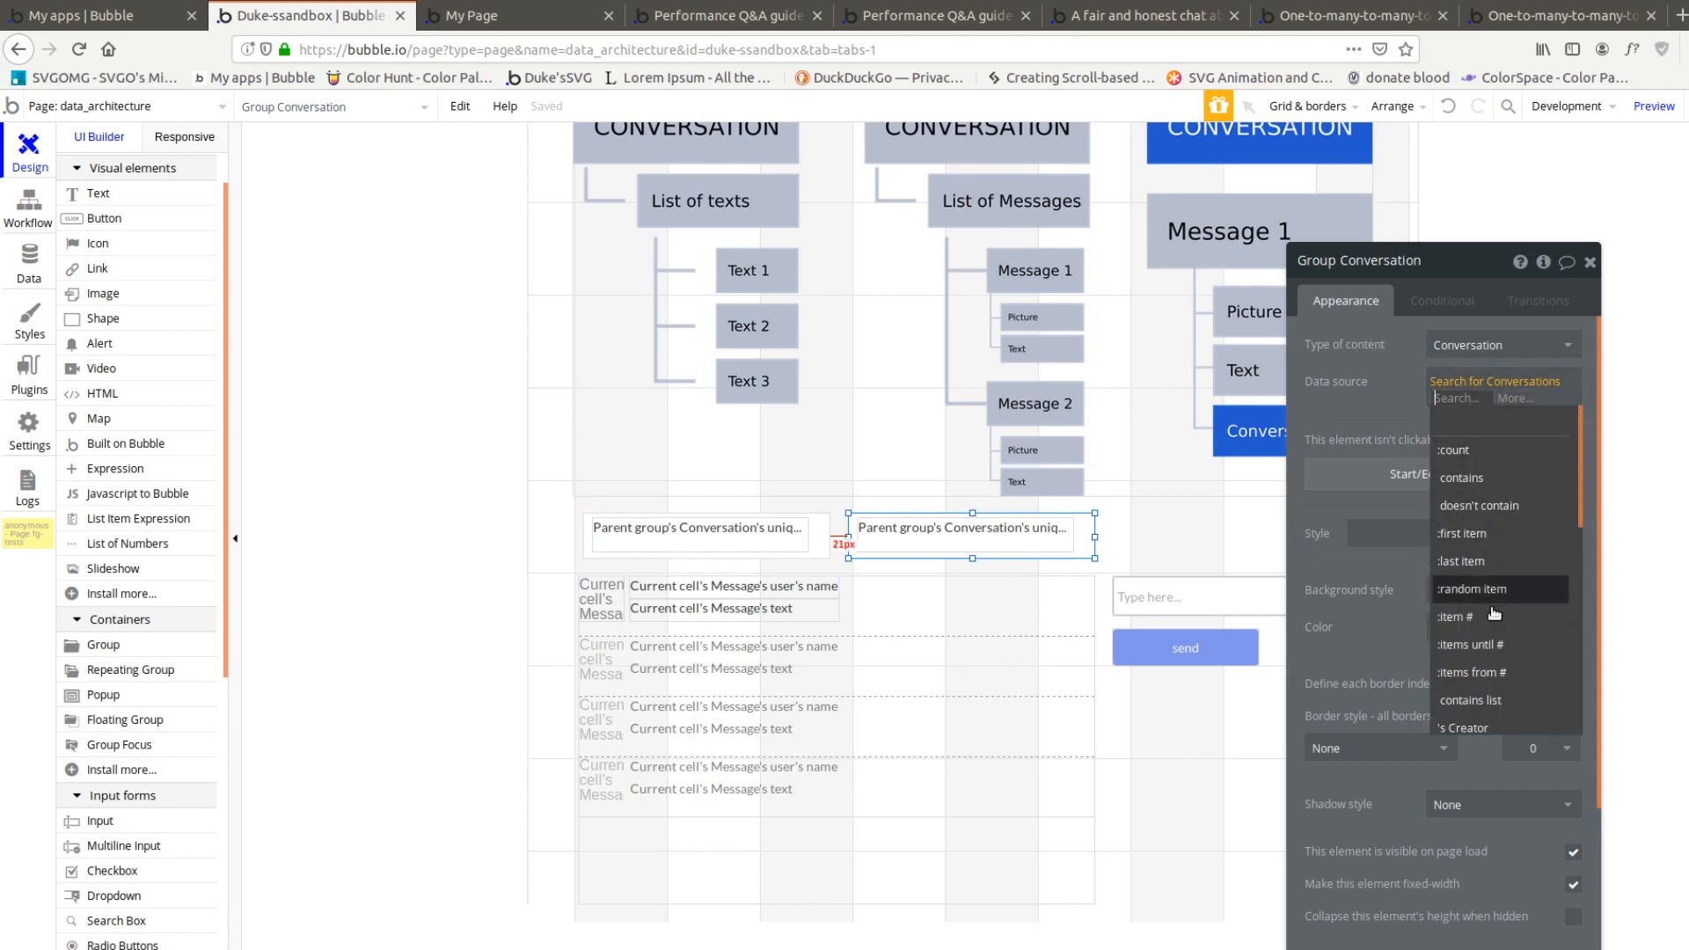
click(1456, 617)
text(2)
Create a second Conversation entry in the app data
click(36, 264)
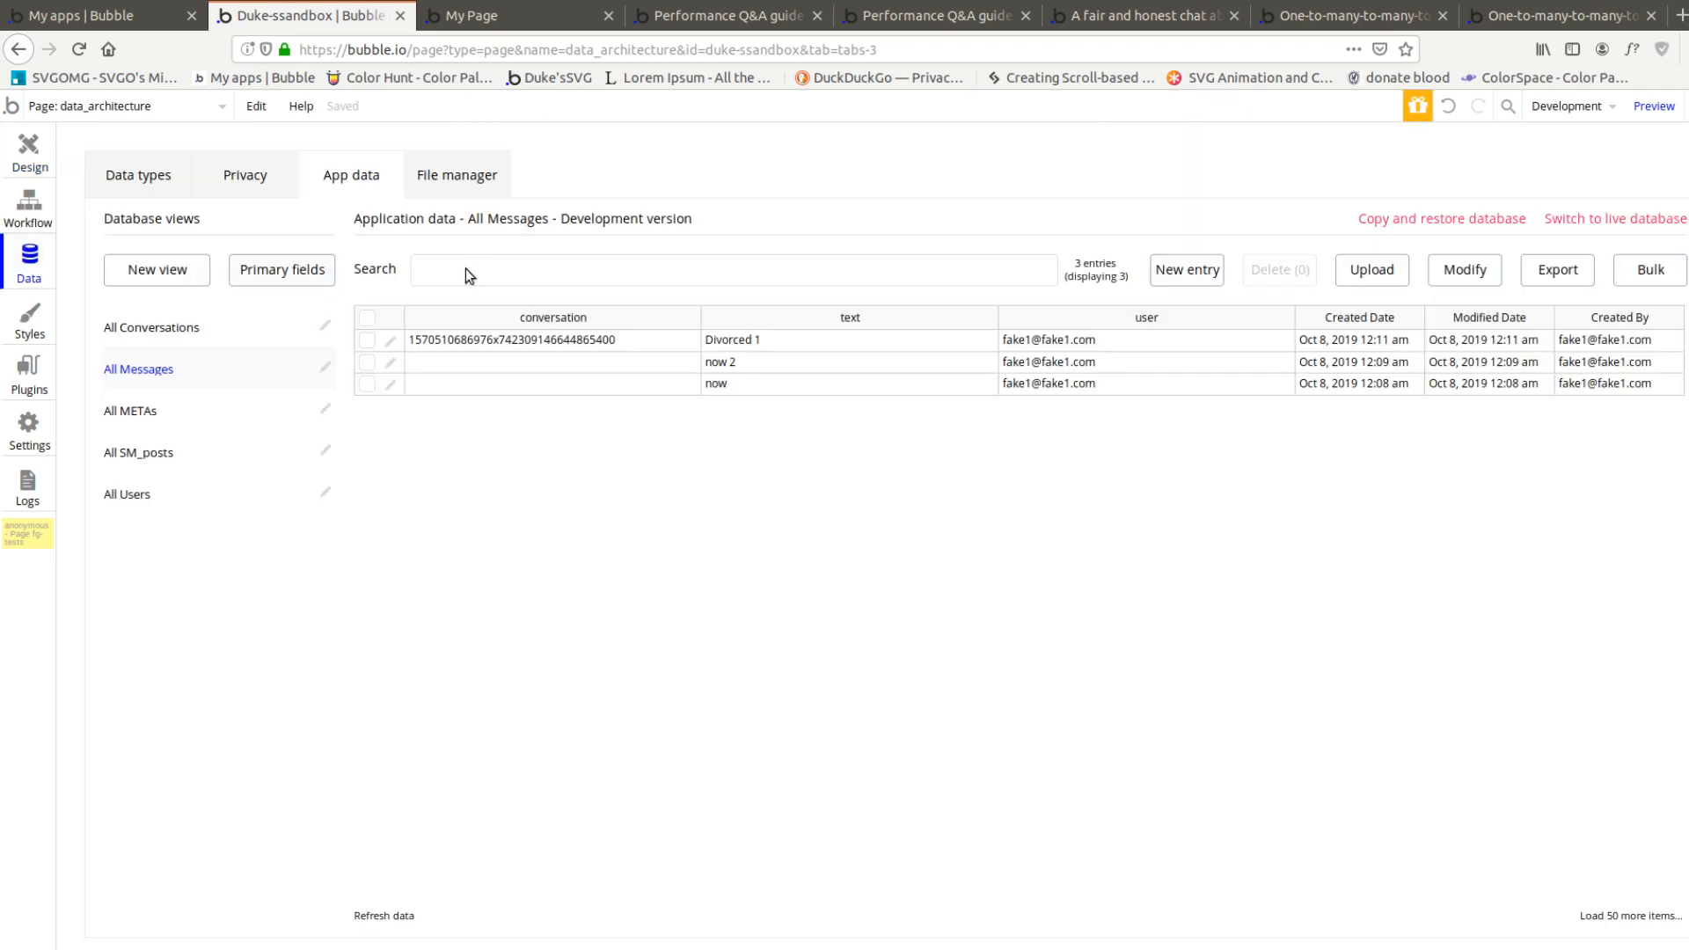
click(151, 330)
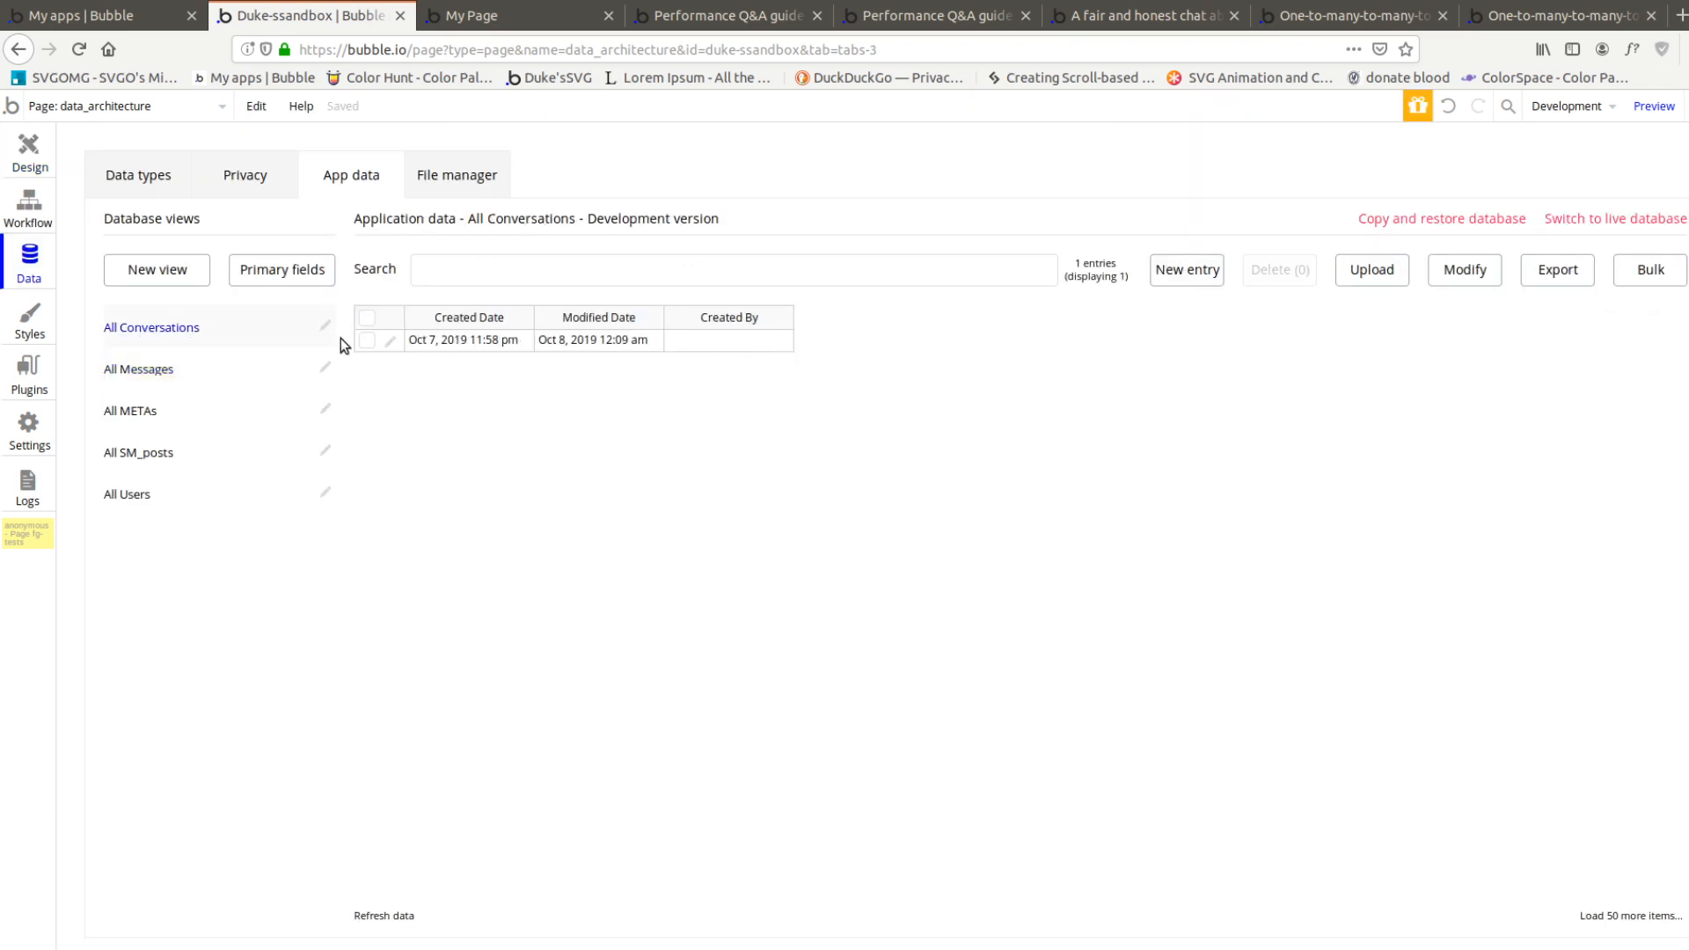
click(1190, 272)
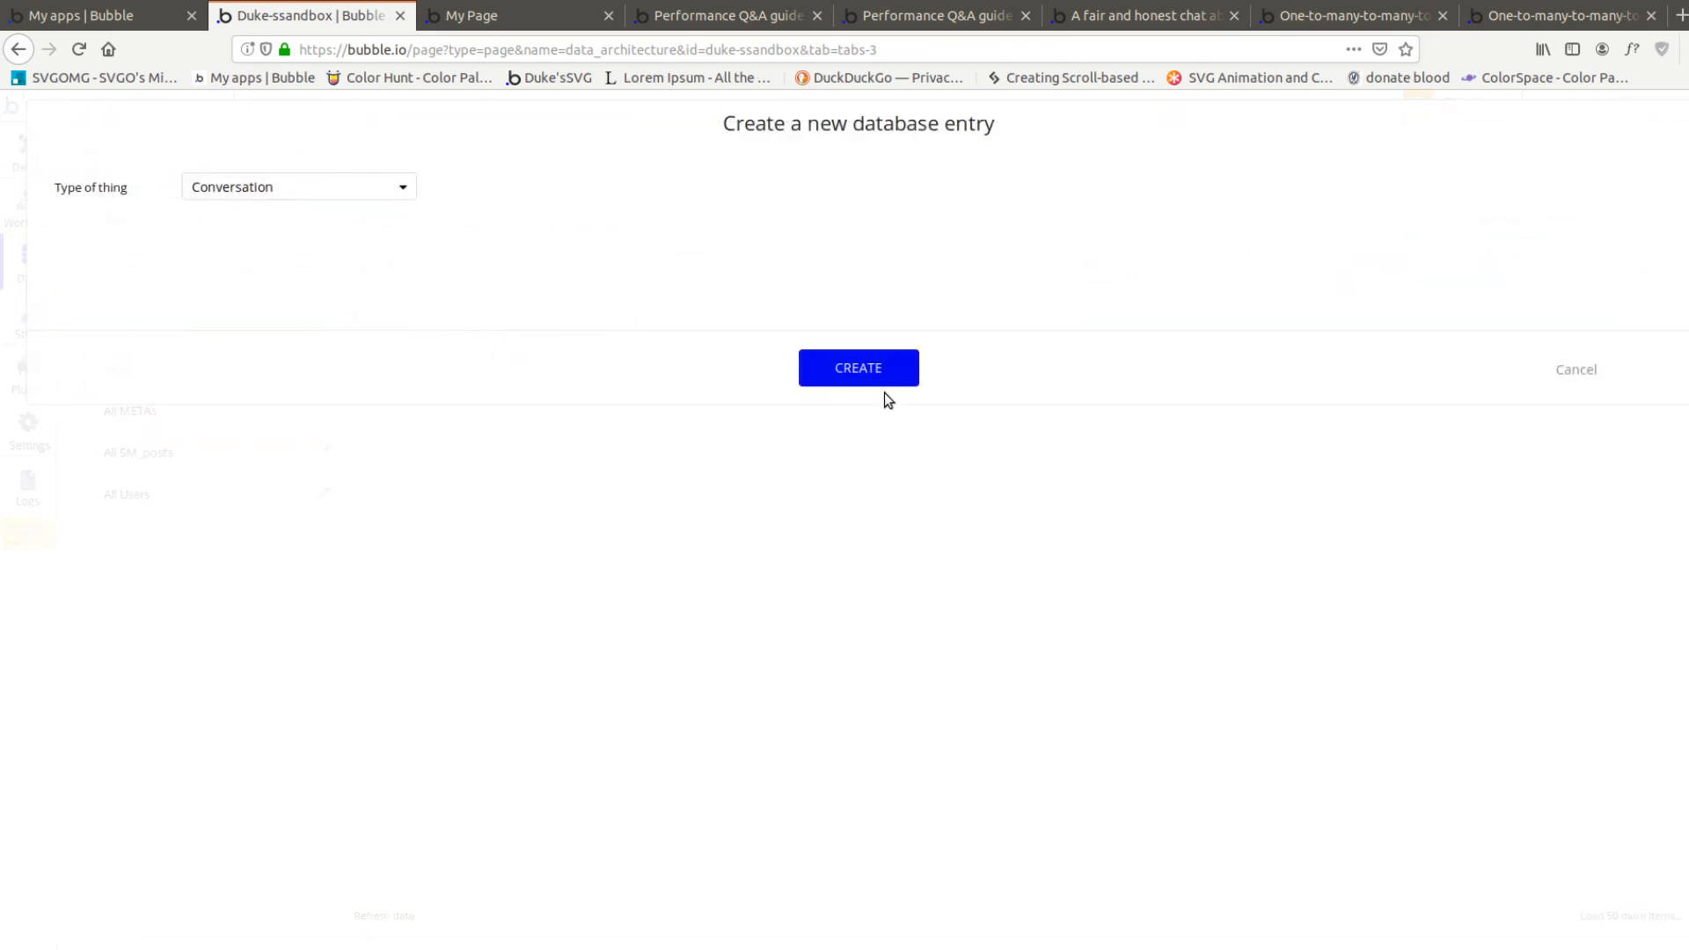
click(870, 369)
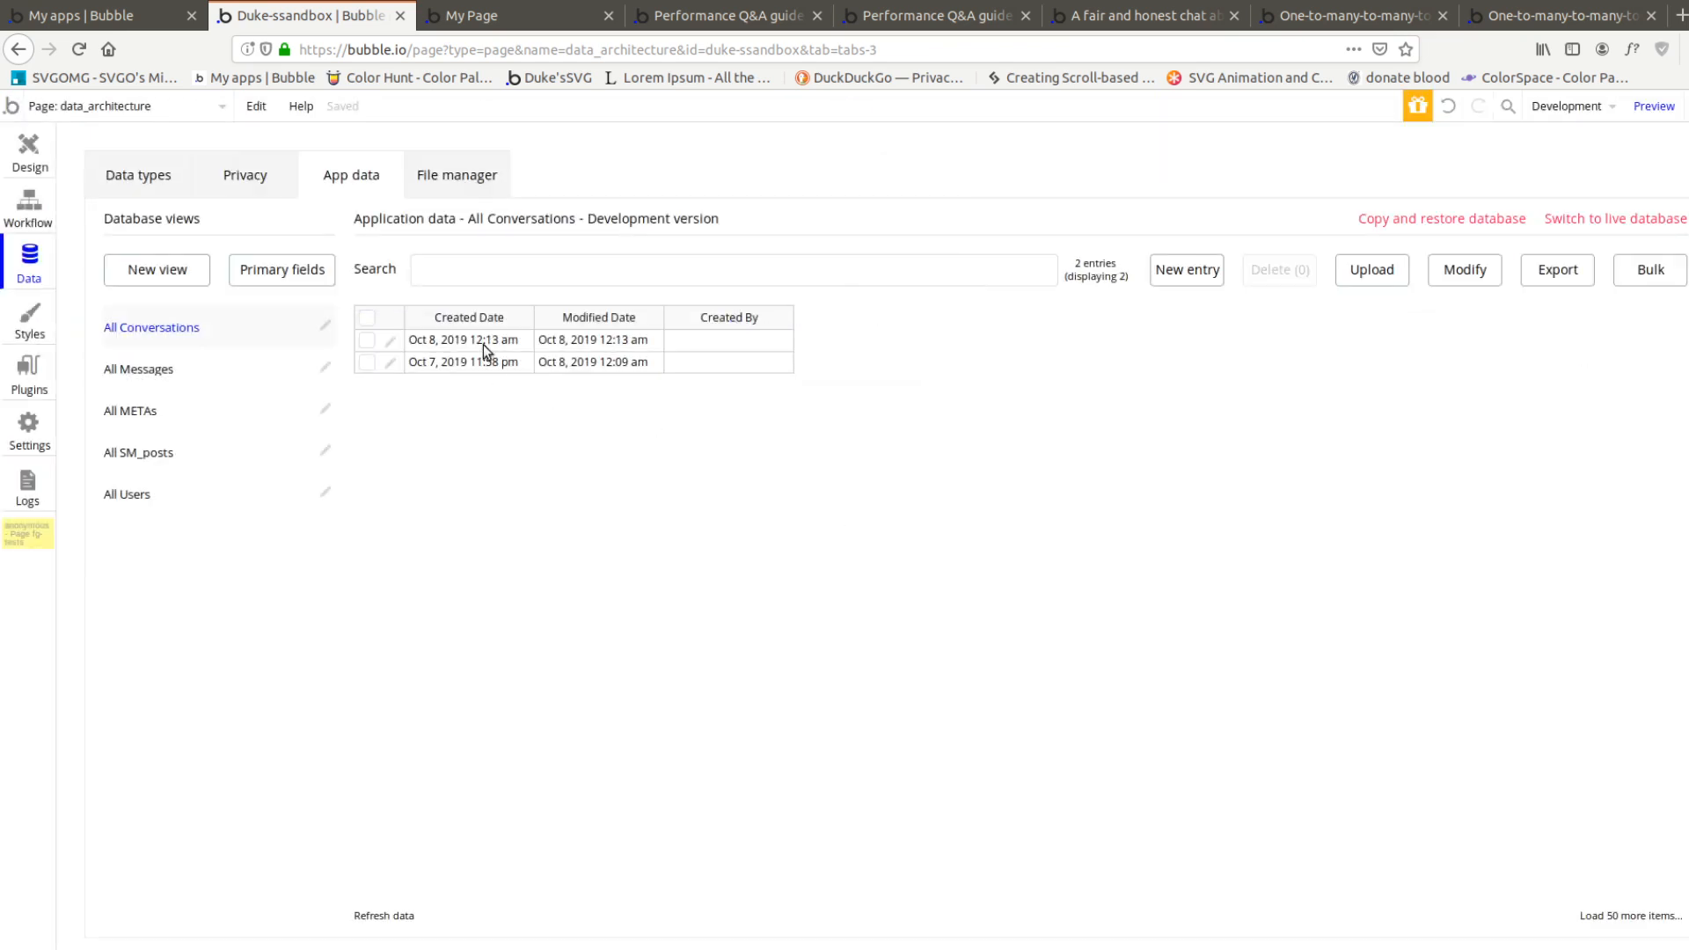
Create a click workflow for the first small Conversation group and add a Display data action to it
click(32, 159)
click(608, 539)
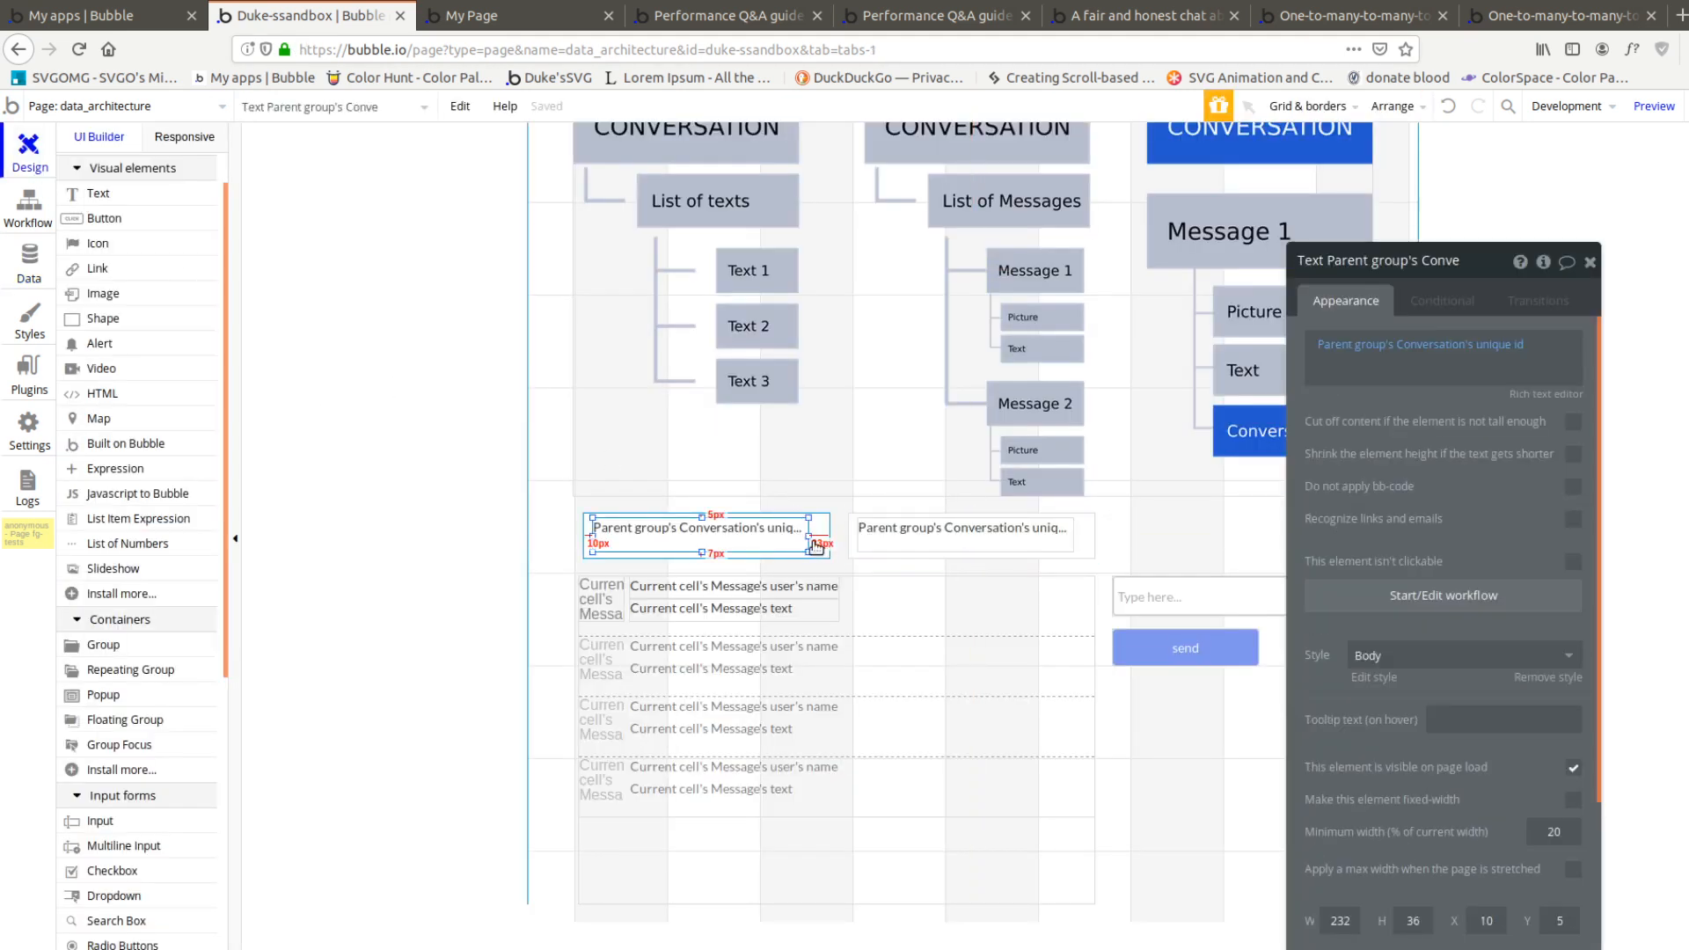
click(820, 551)
click(1497, 476)
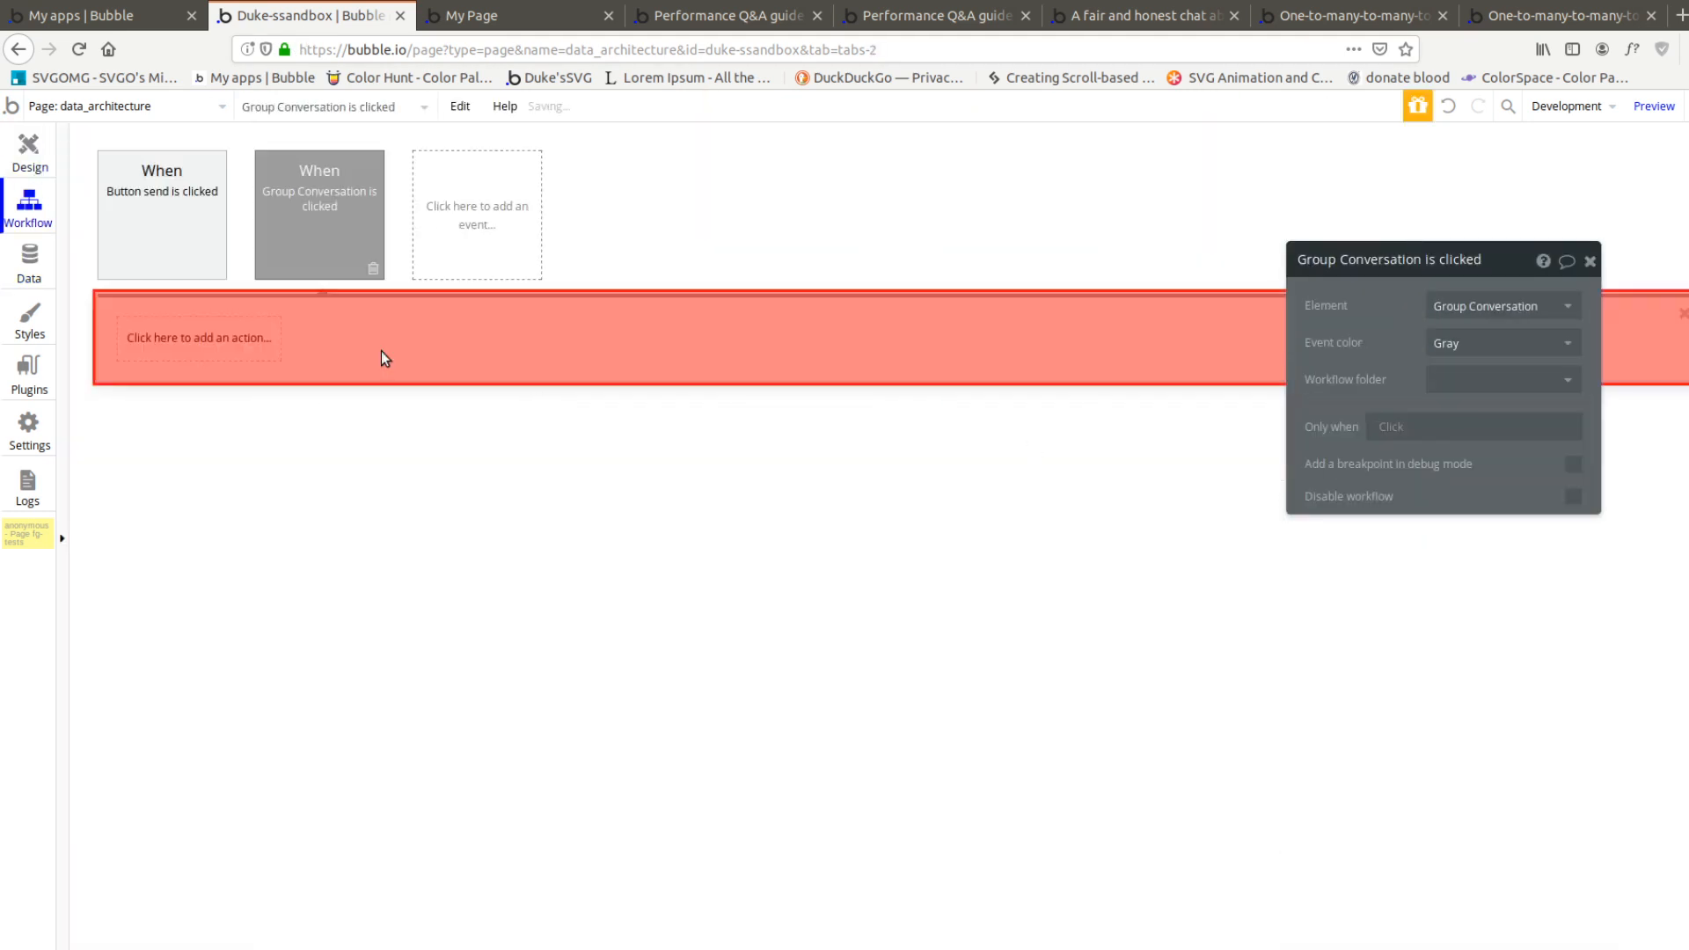
click(223, 343)
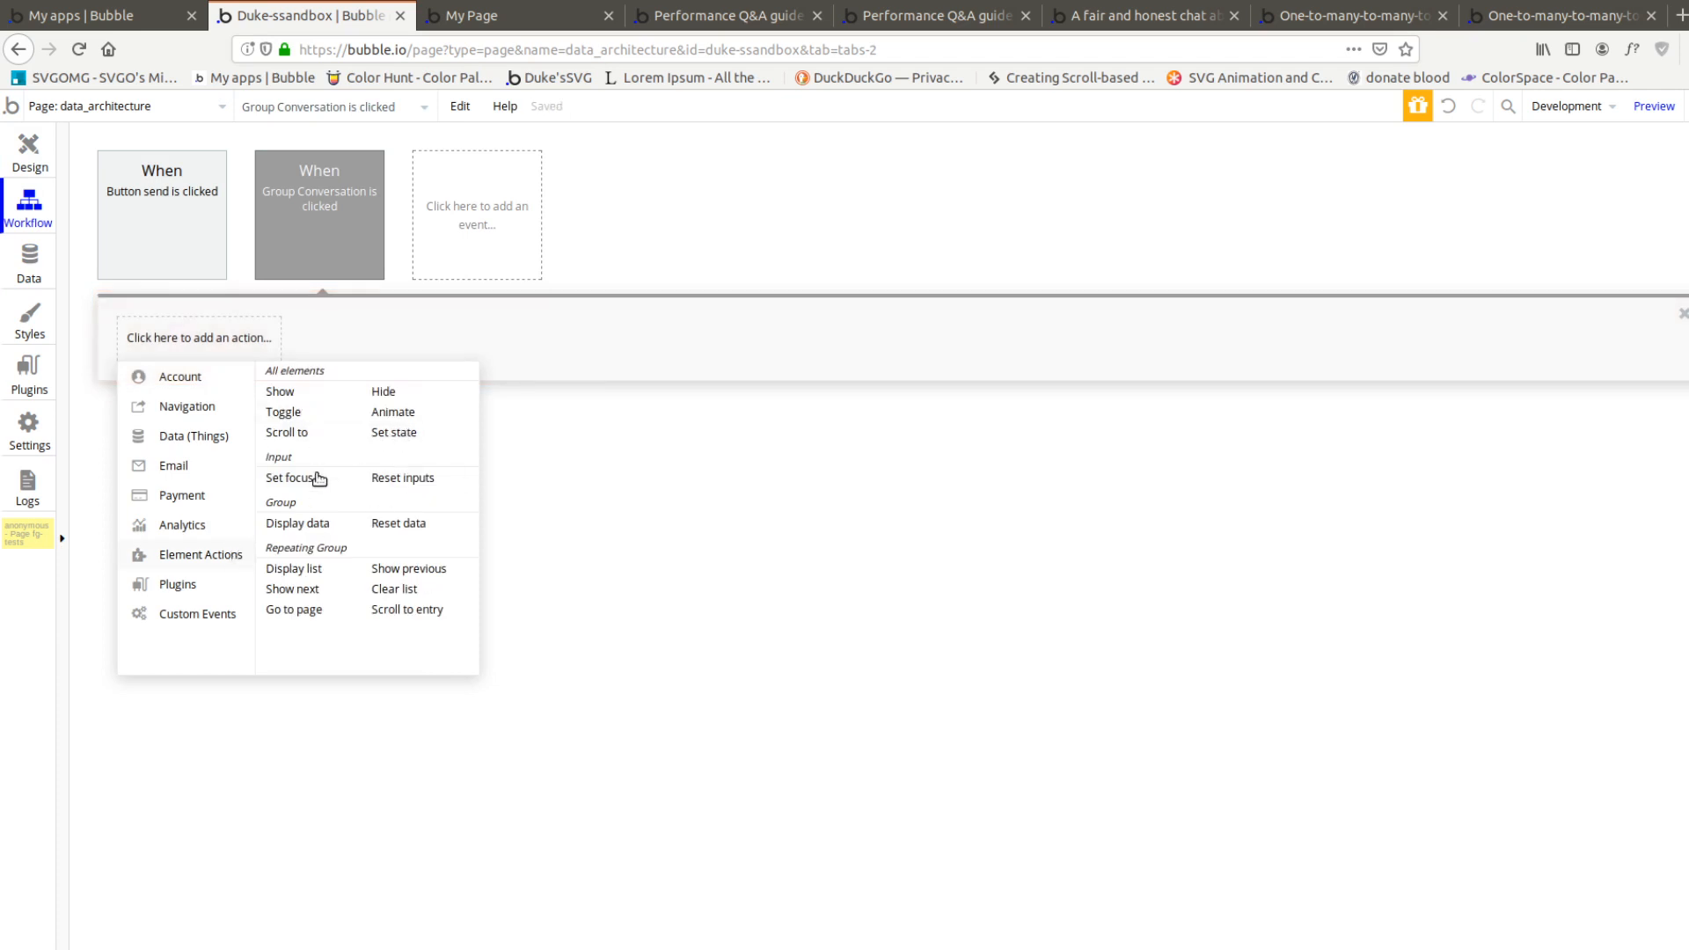
click(310, 526)
Target the Display data action at the third-listed Group Conversation and set the data to display to This Group's Conversation
click(1493, 317)
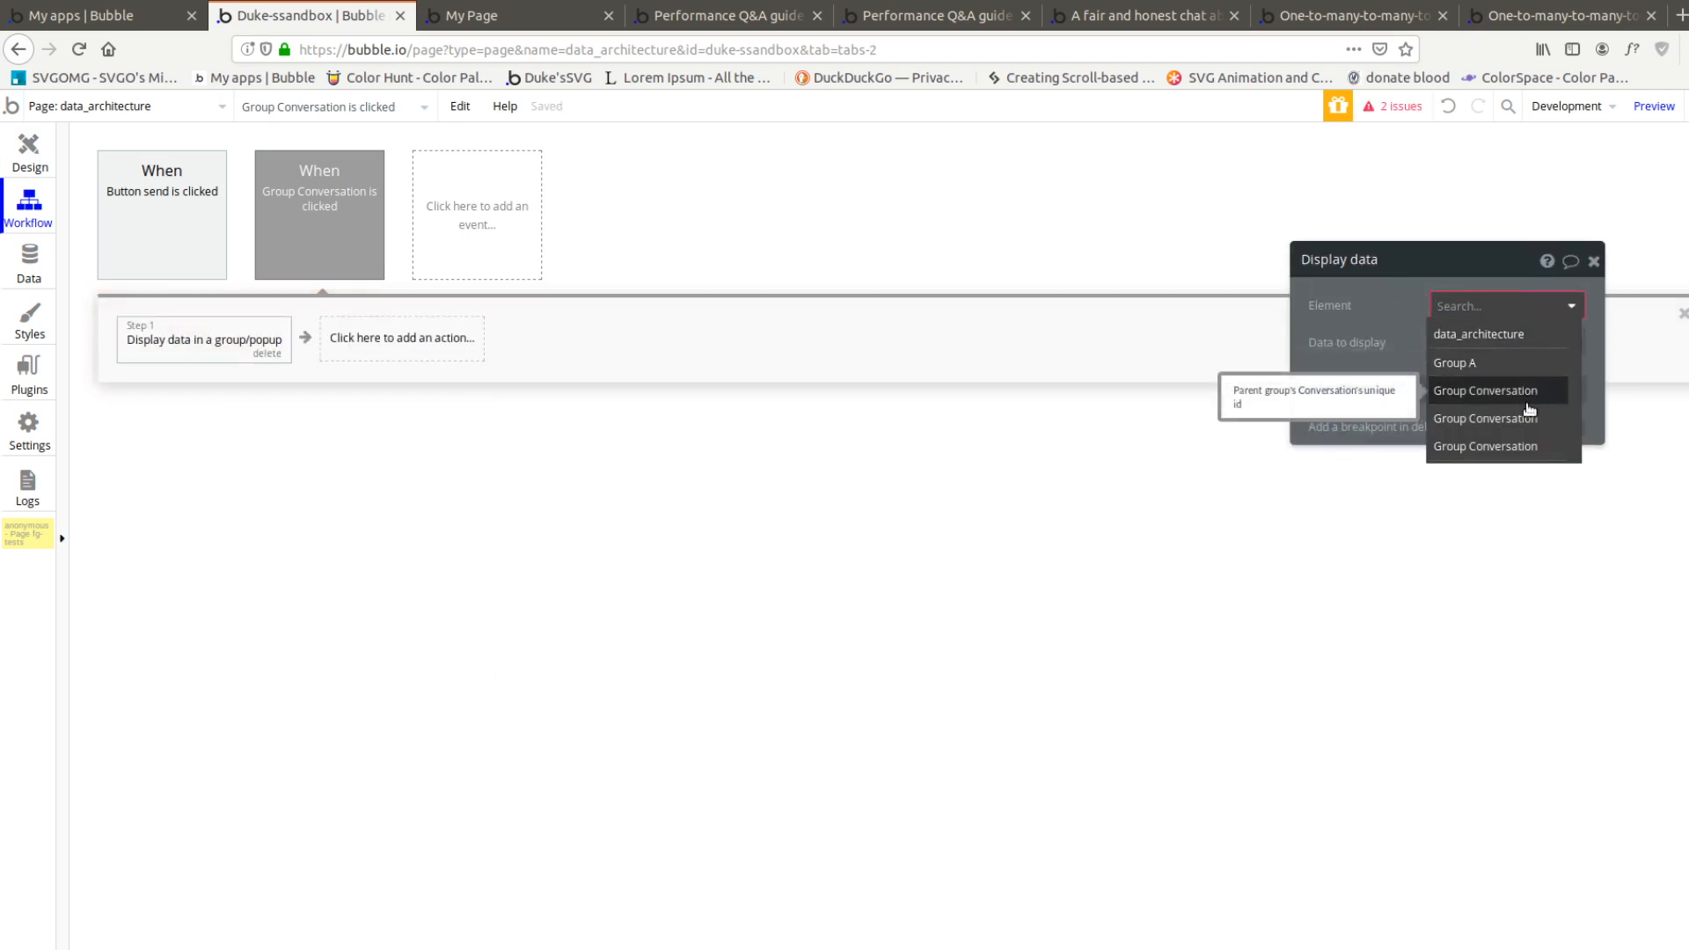
click(1525, 447)
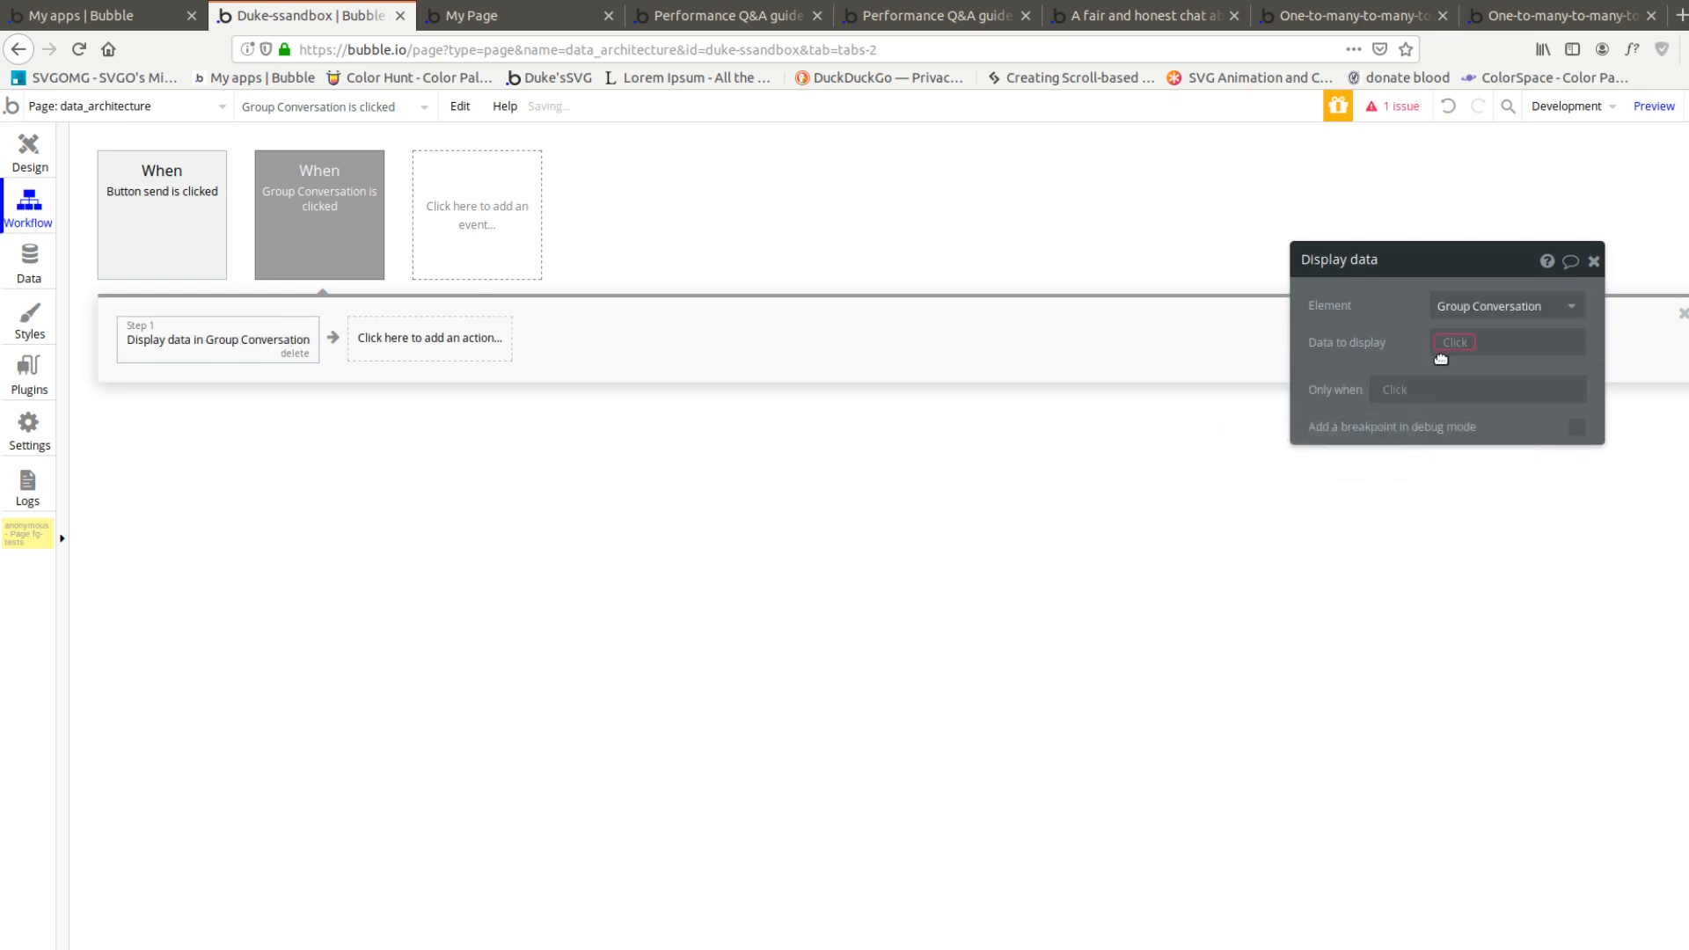
click(1506, 342)
click(1538, 370)
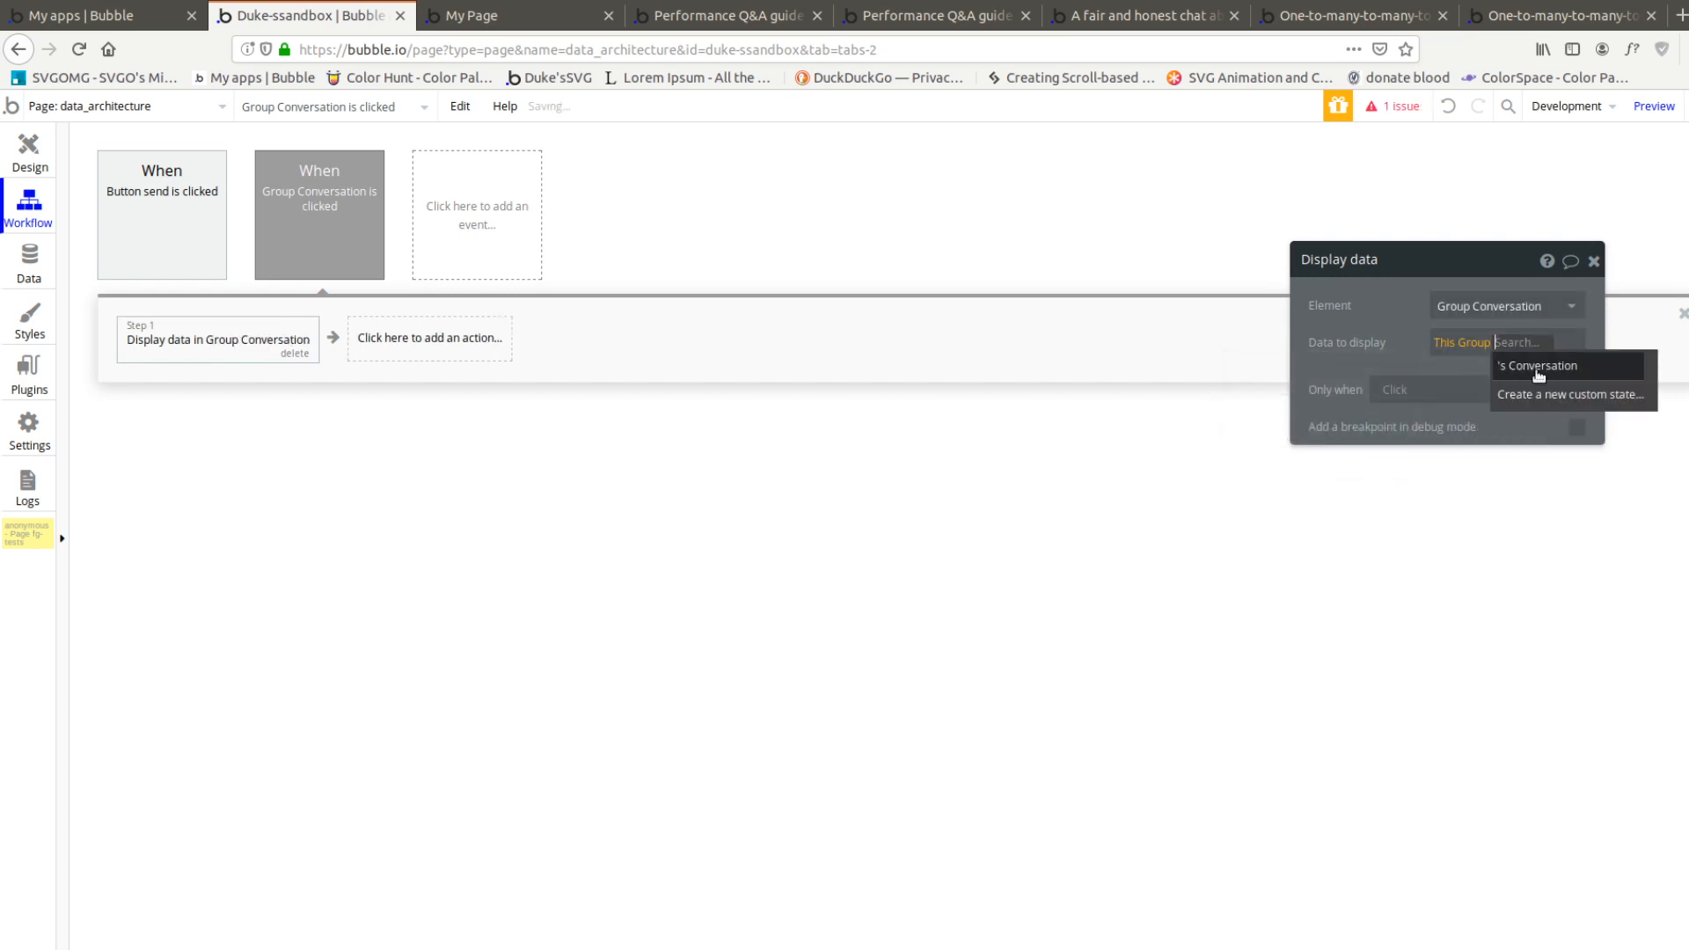
click(1539, 366)
Copy the Display data action and paste it into a new click workflow for the second small Conversation group
right_click(266, 322)
click(337, 422)
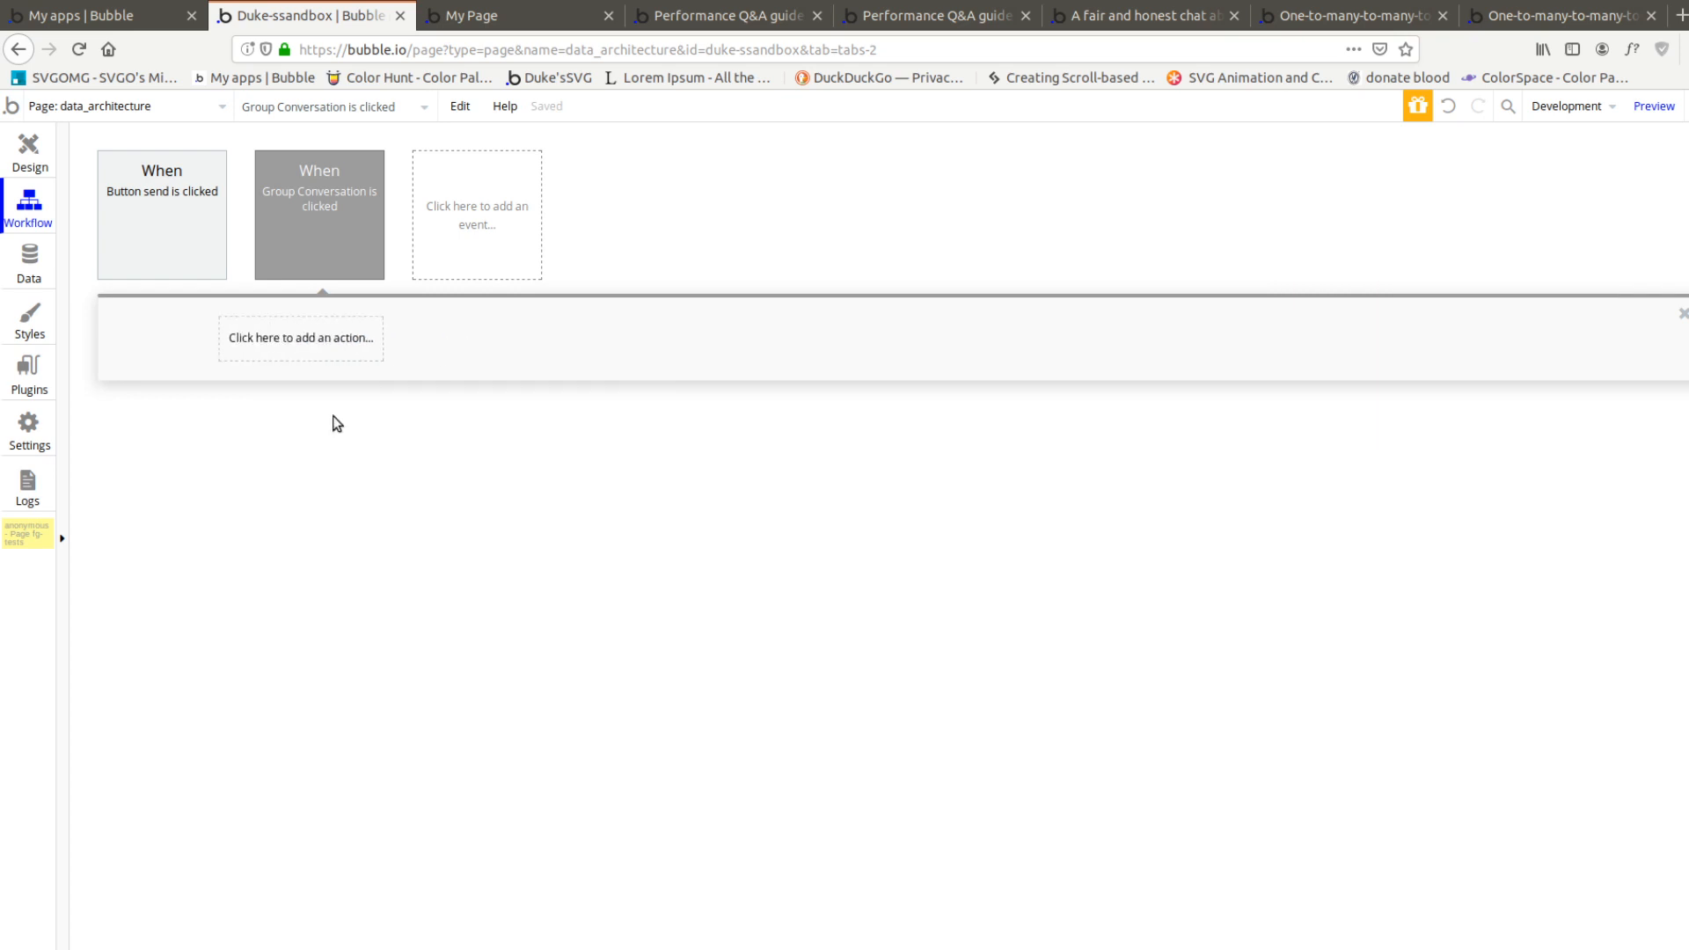
right_click(247, 356)
click(290, 377)
click(29, 154)
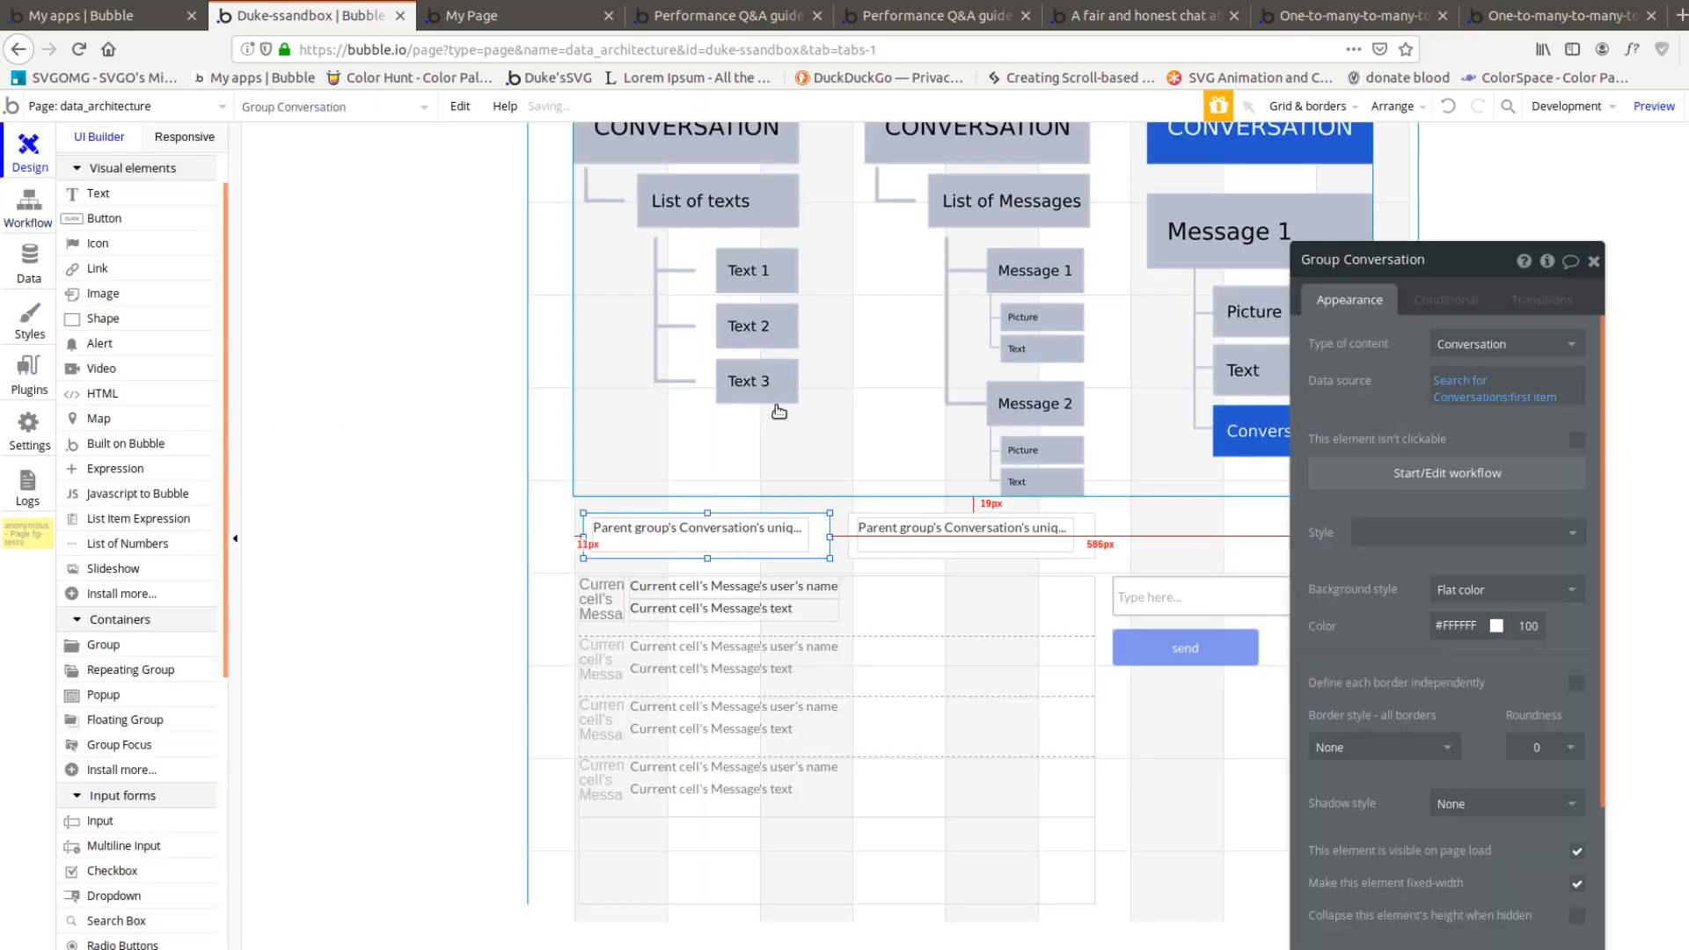
click(1421, 467)
right_click(246, 358)
click(237, 355)
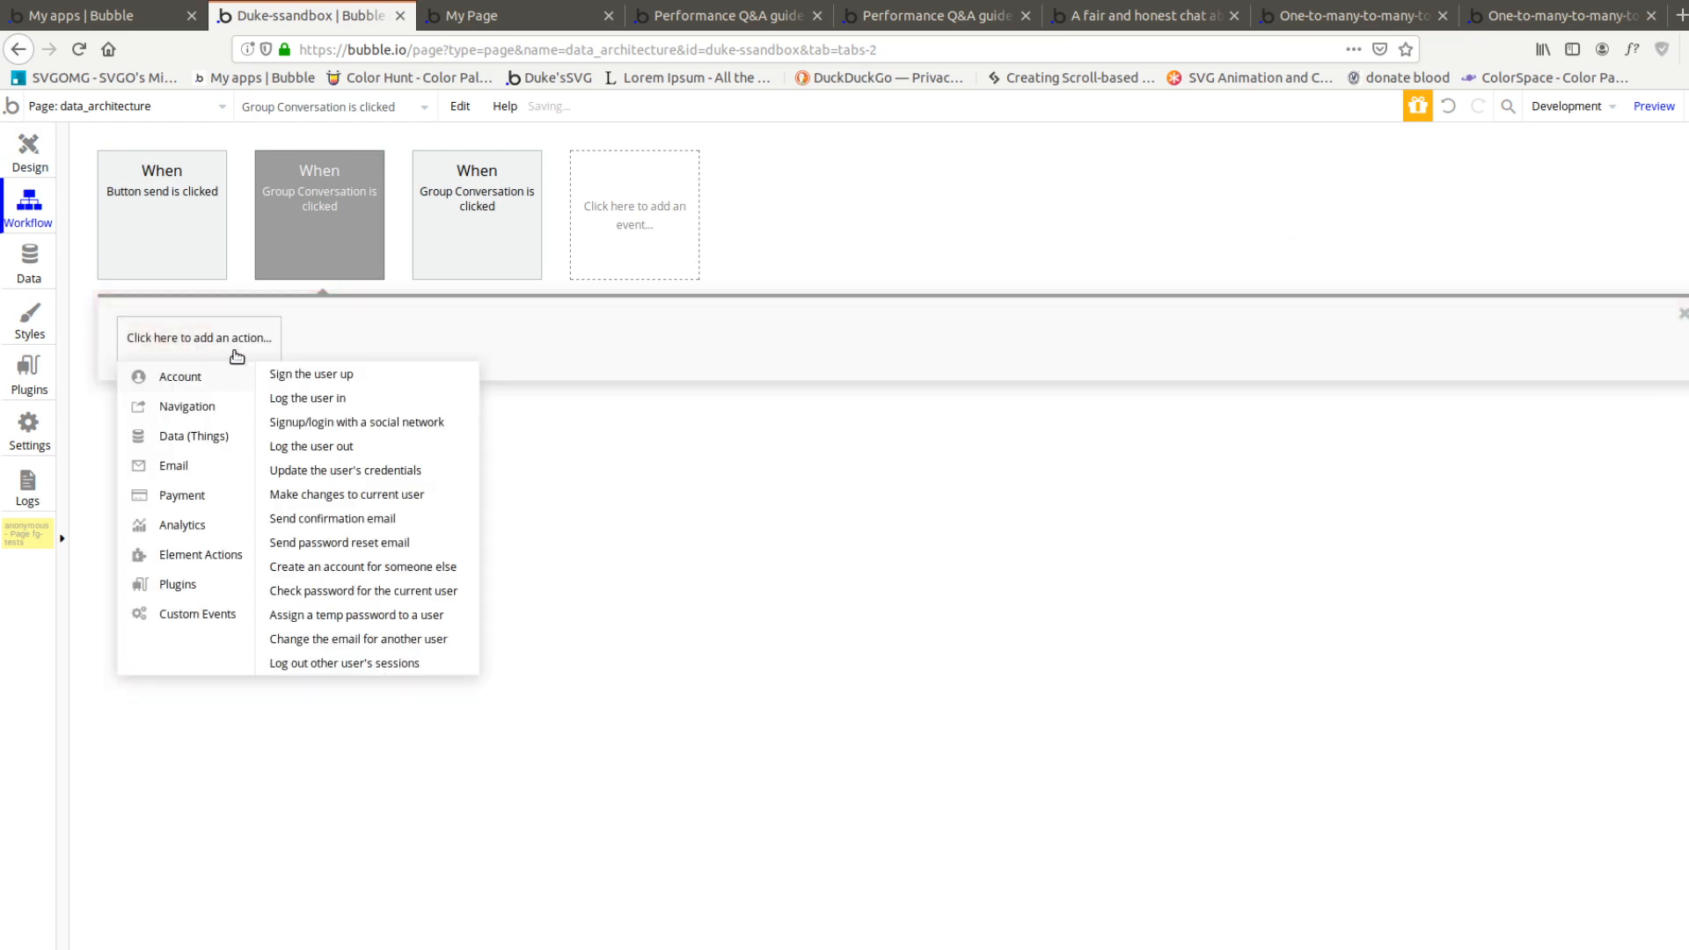
right_click(233, 353)
click(300, 366)
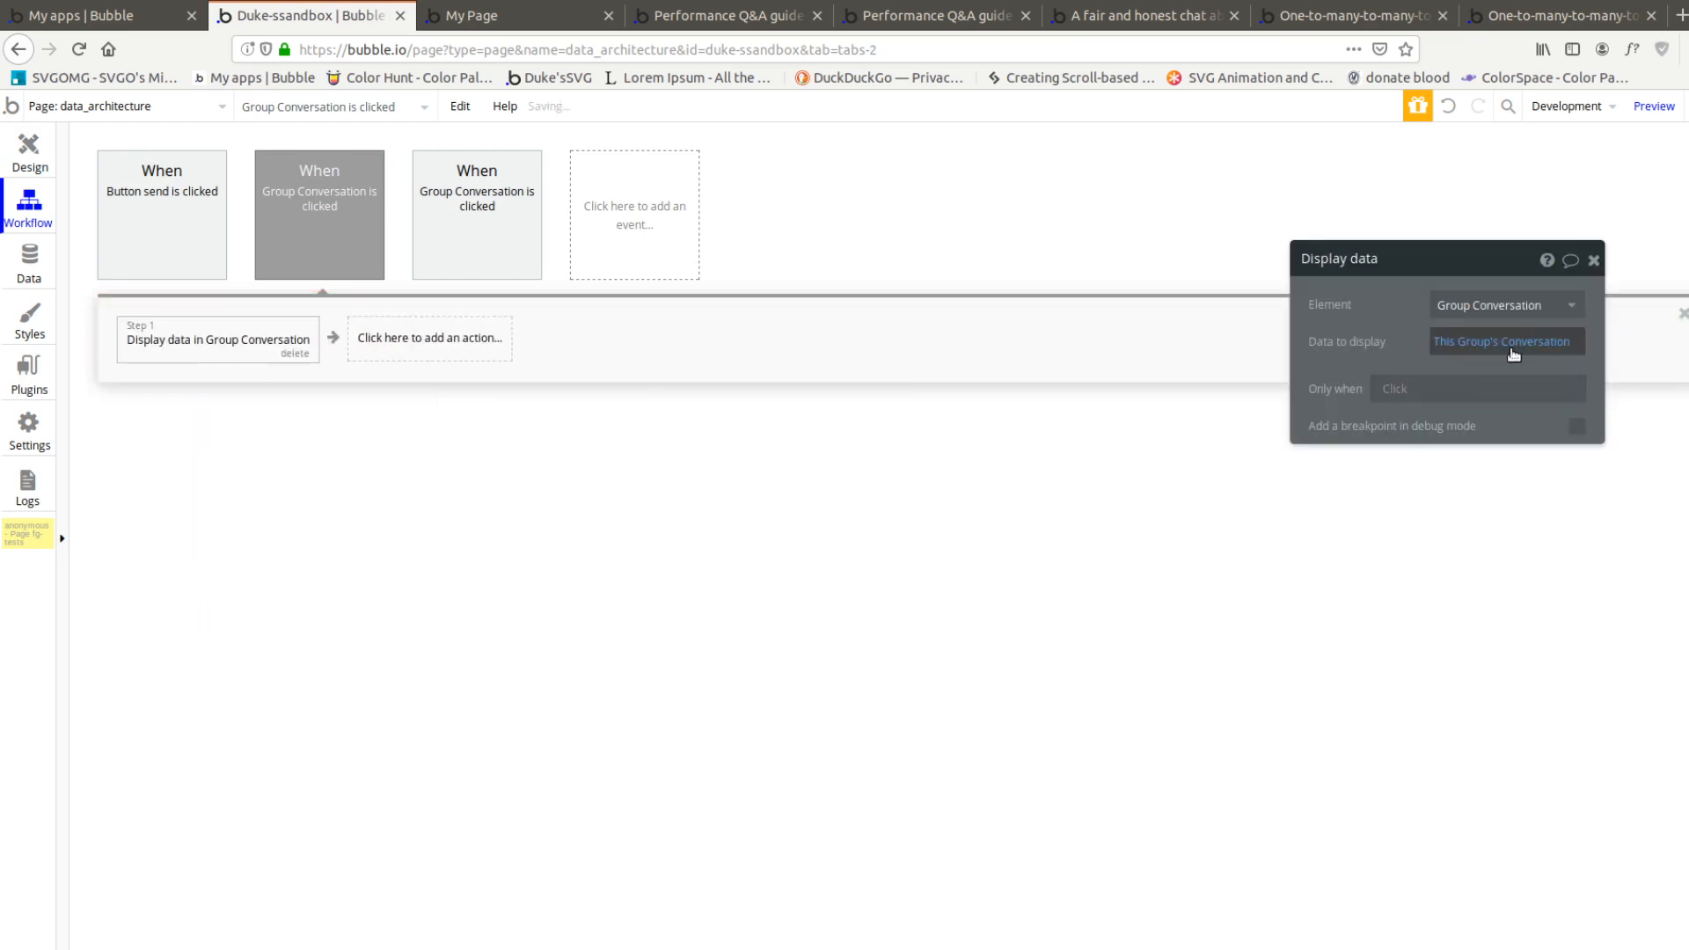
Return to the page's design view, open the refreshed My Page preview and display the second Conversation's messages
click(51, 157)
click(525, 26)
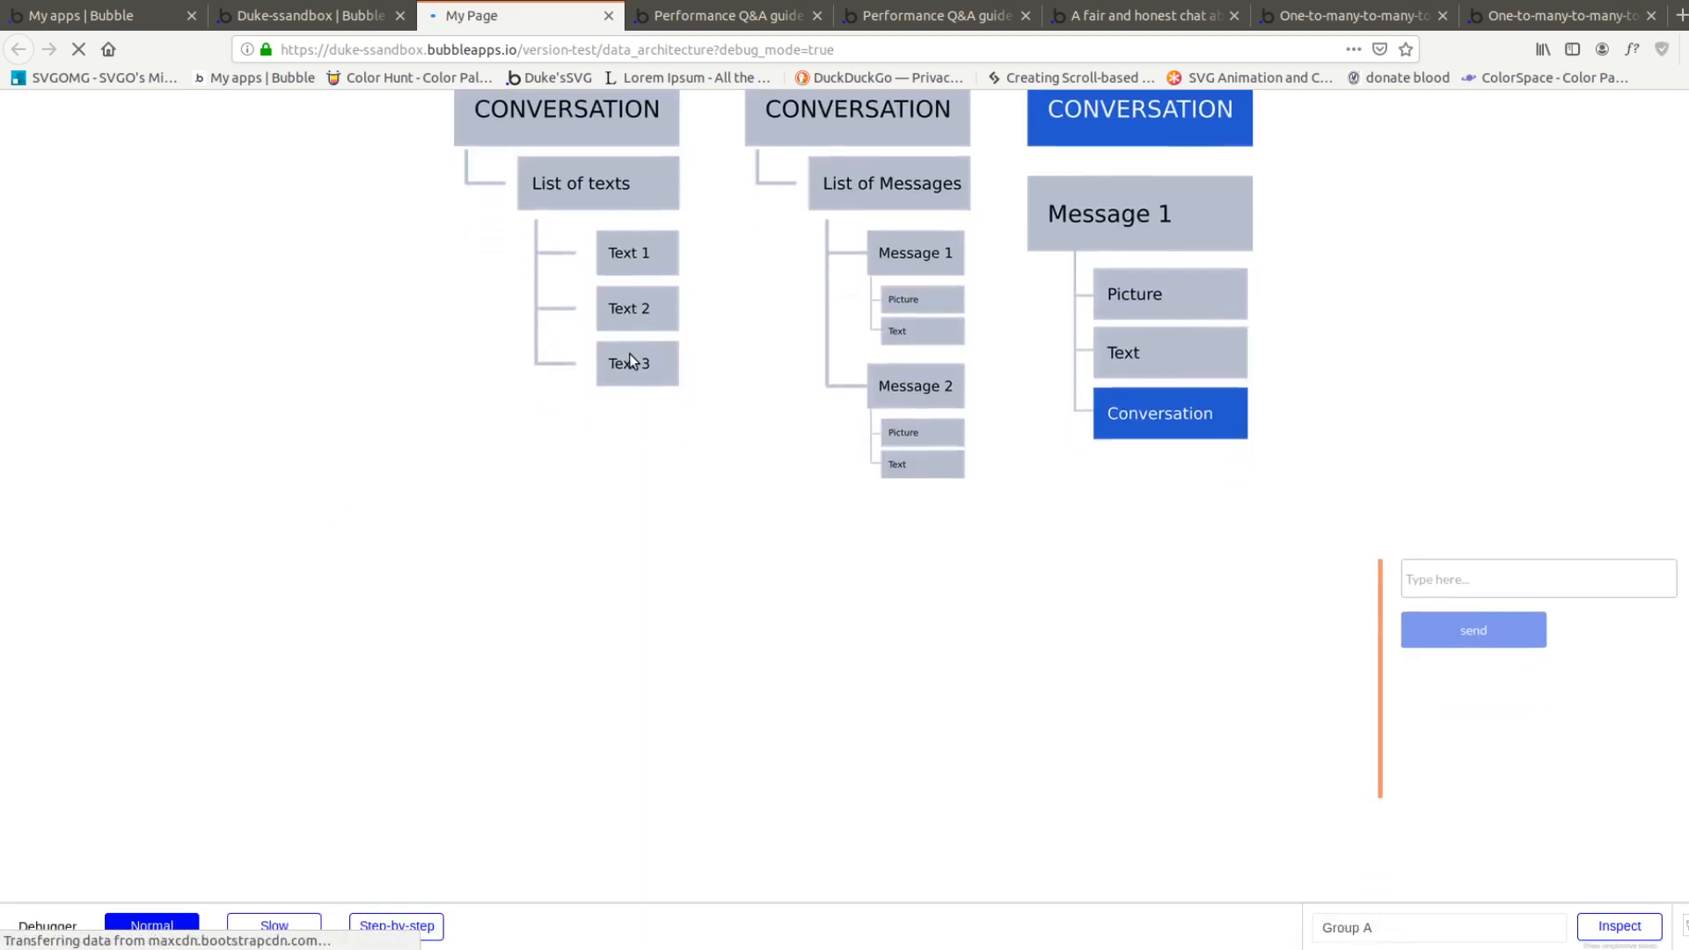
scroll(630, 362, down, 2)
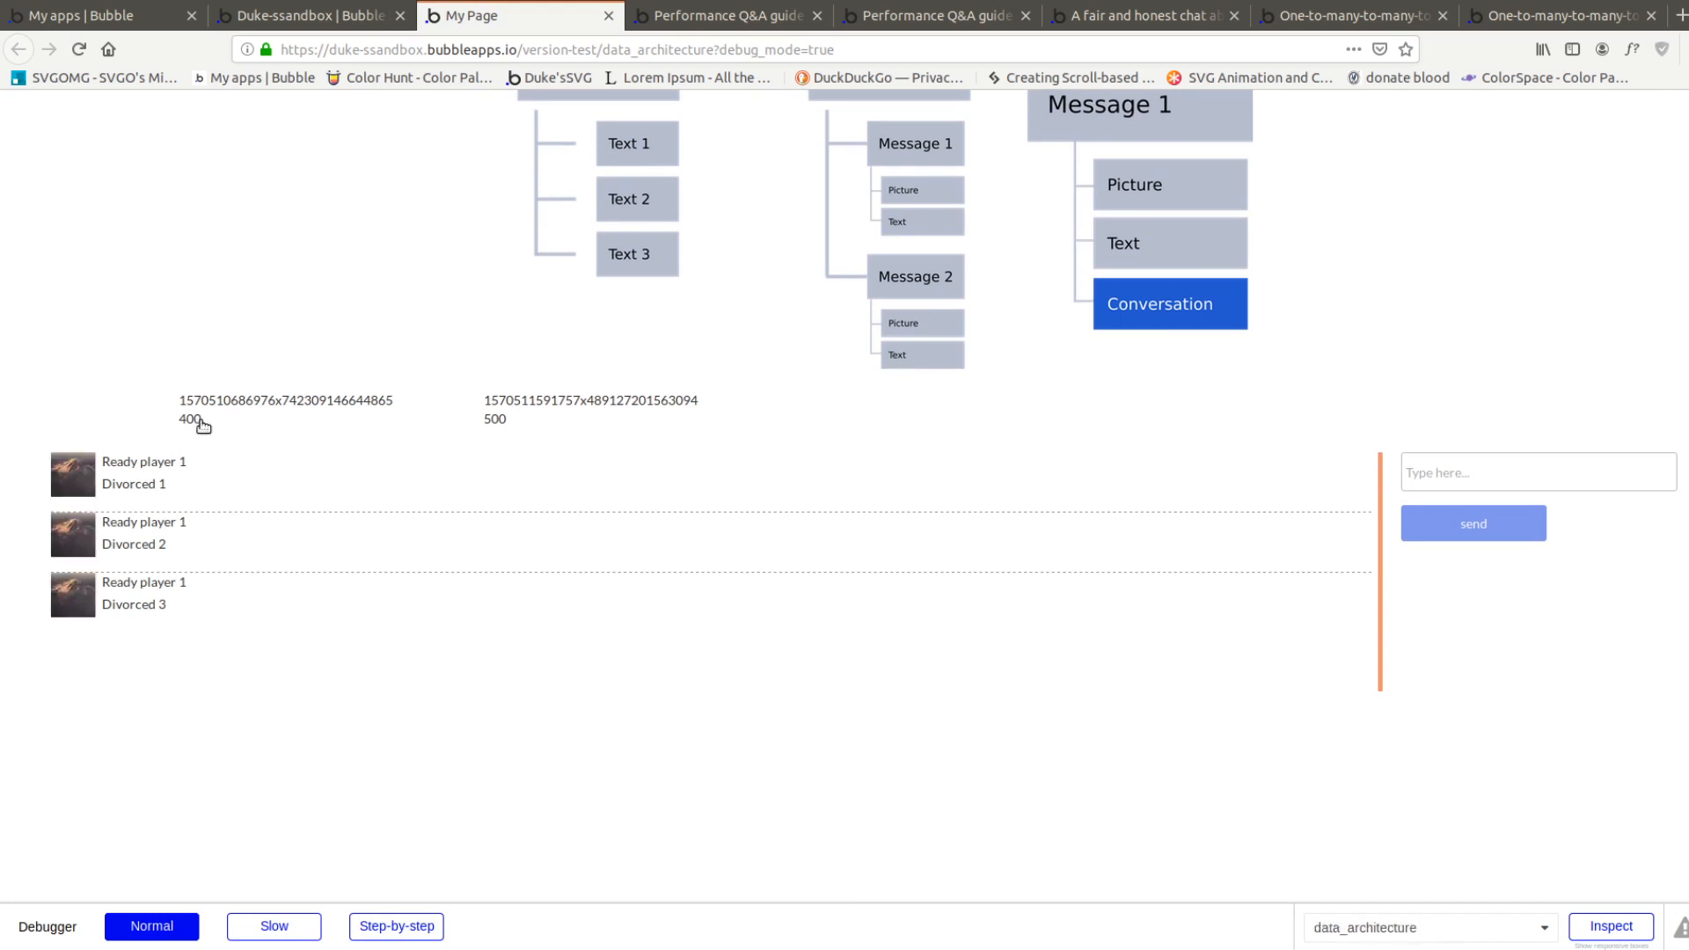
click(600, 400)
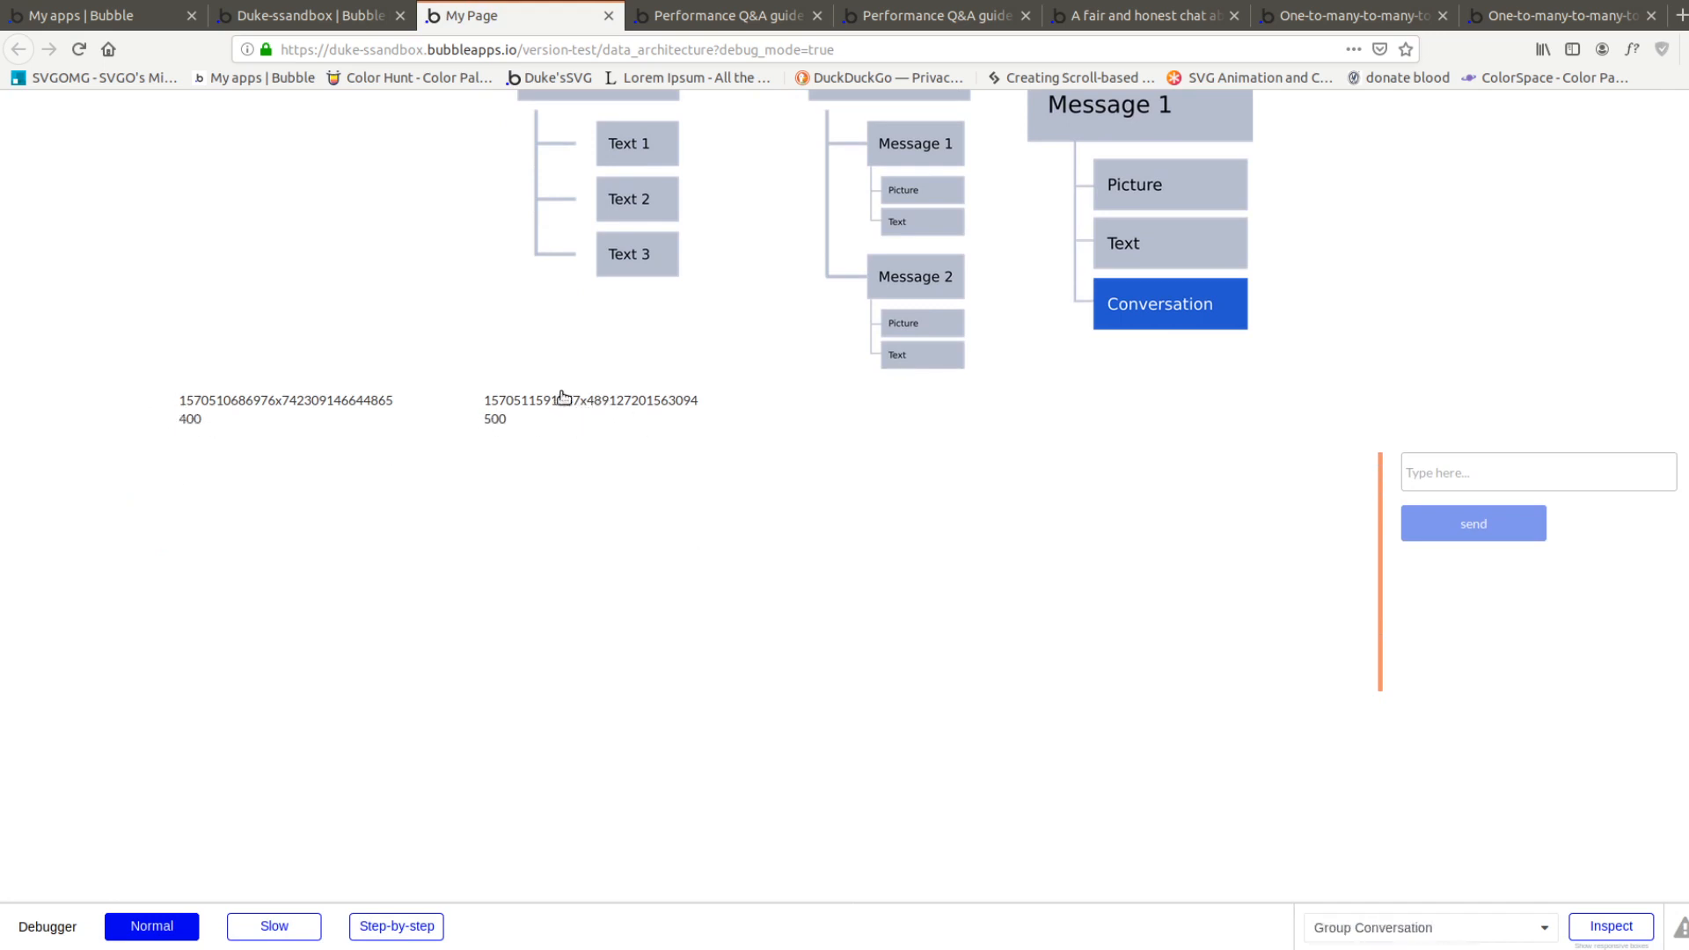
Send the messages "convo 2", "convo 2-1" and "convo 2-2" in the second Conversation
click(1445, 477)
text(convo)
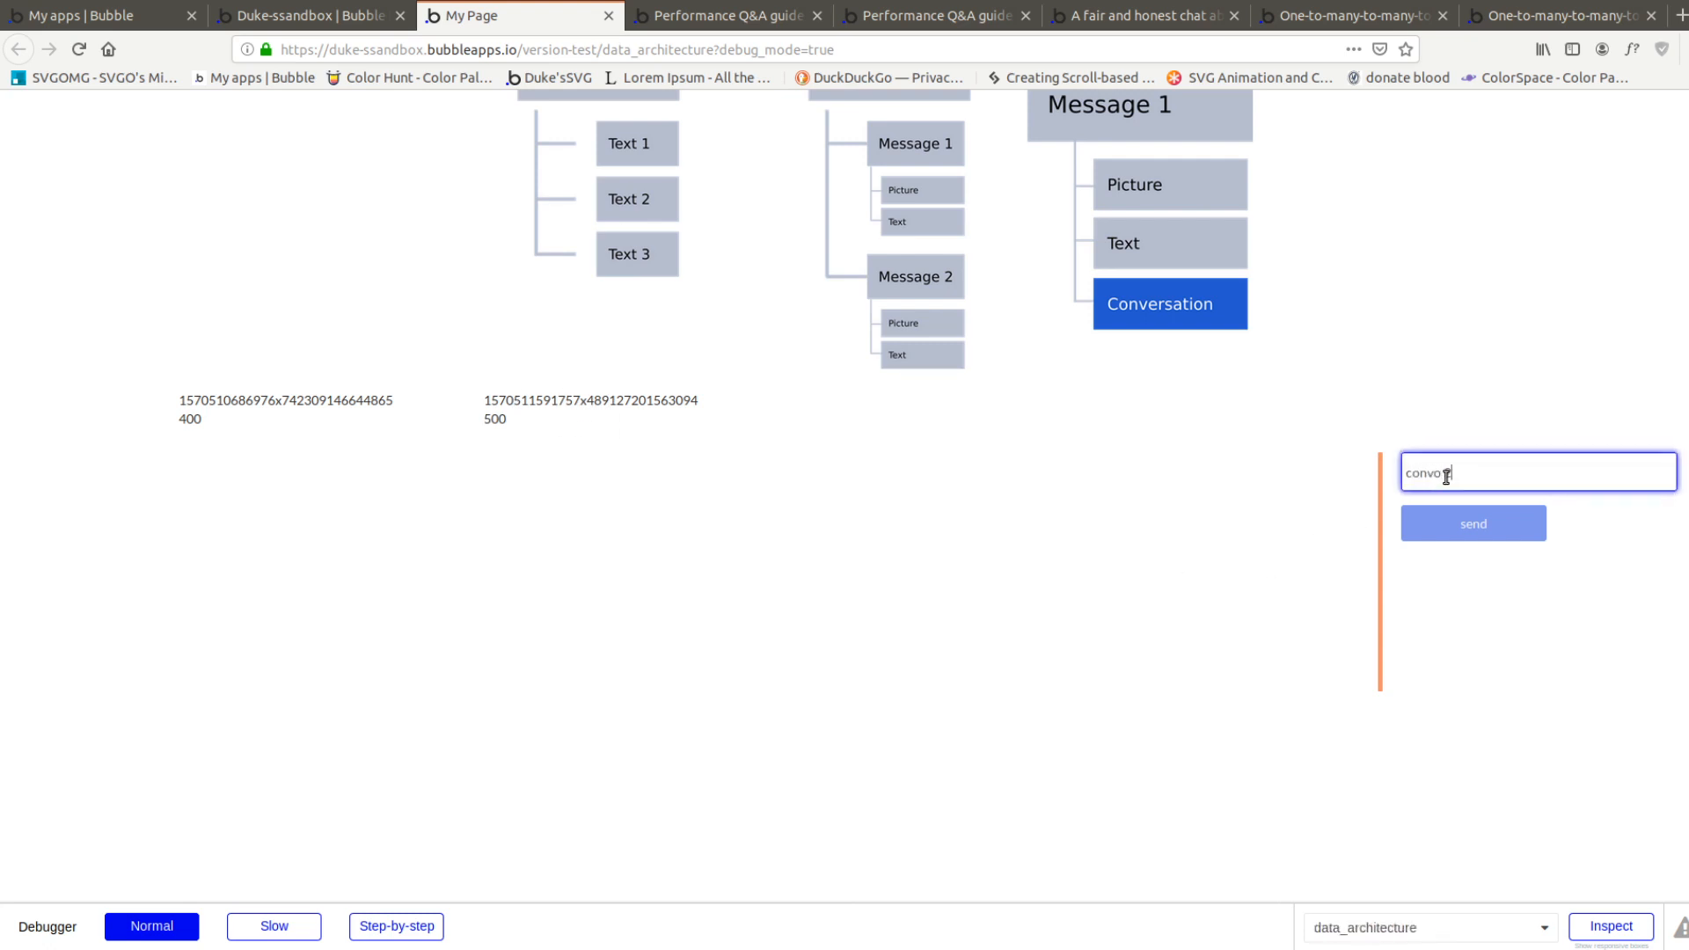
key(Return)
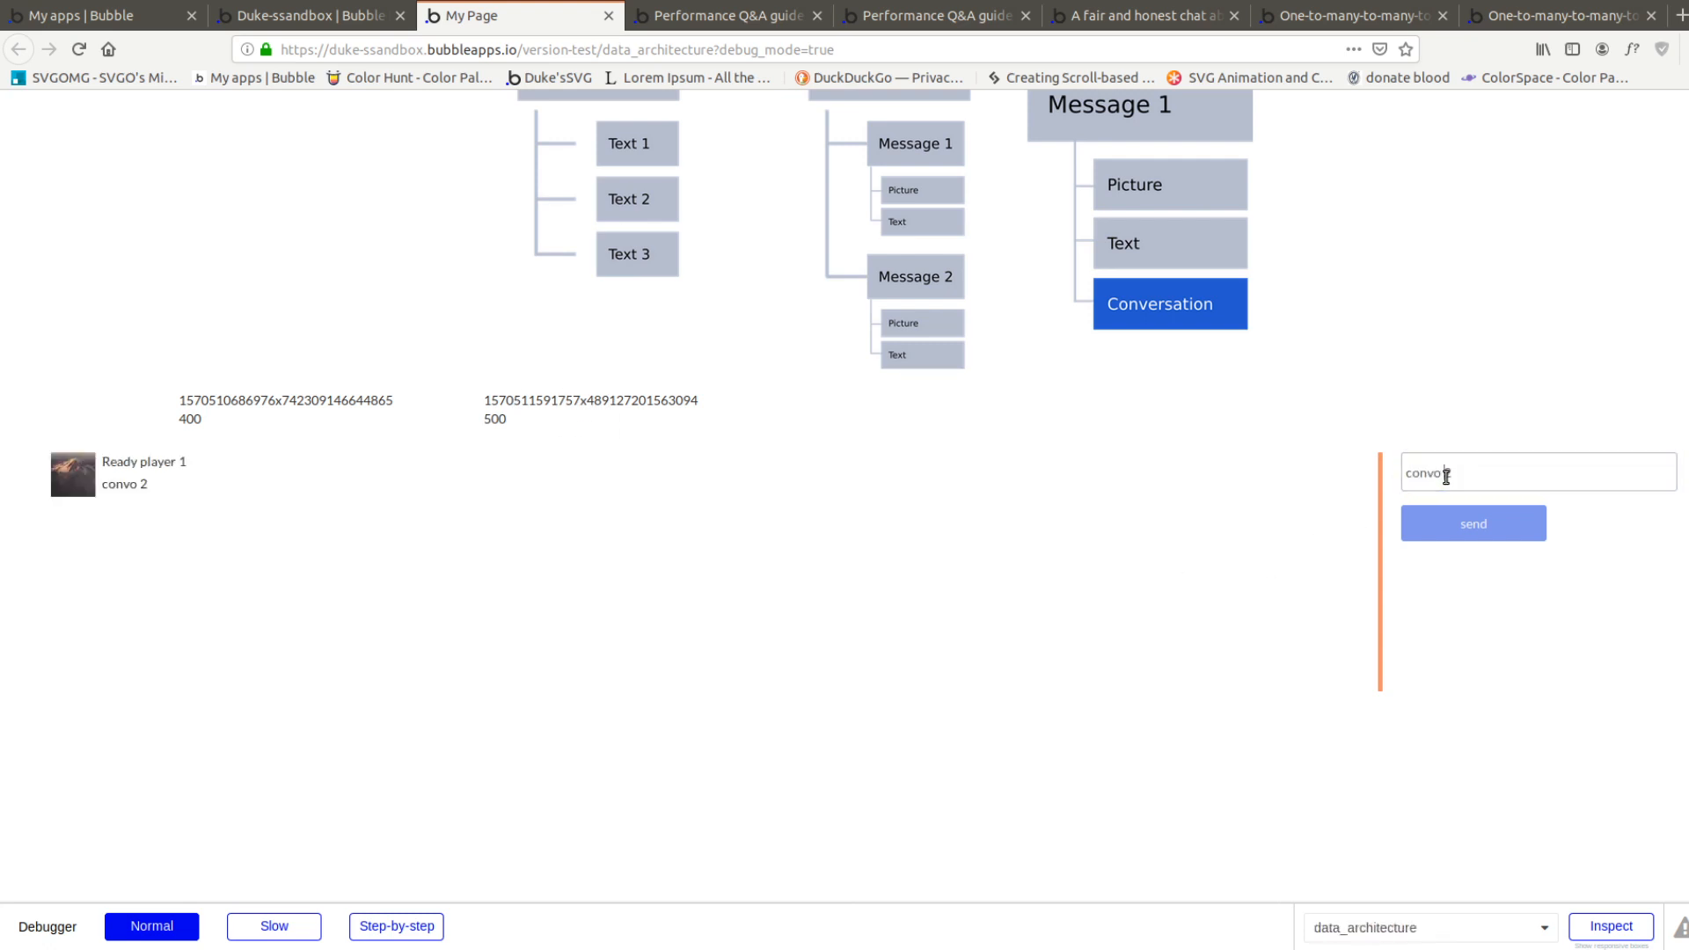
click(1446, 476)
text(-1)
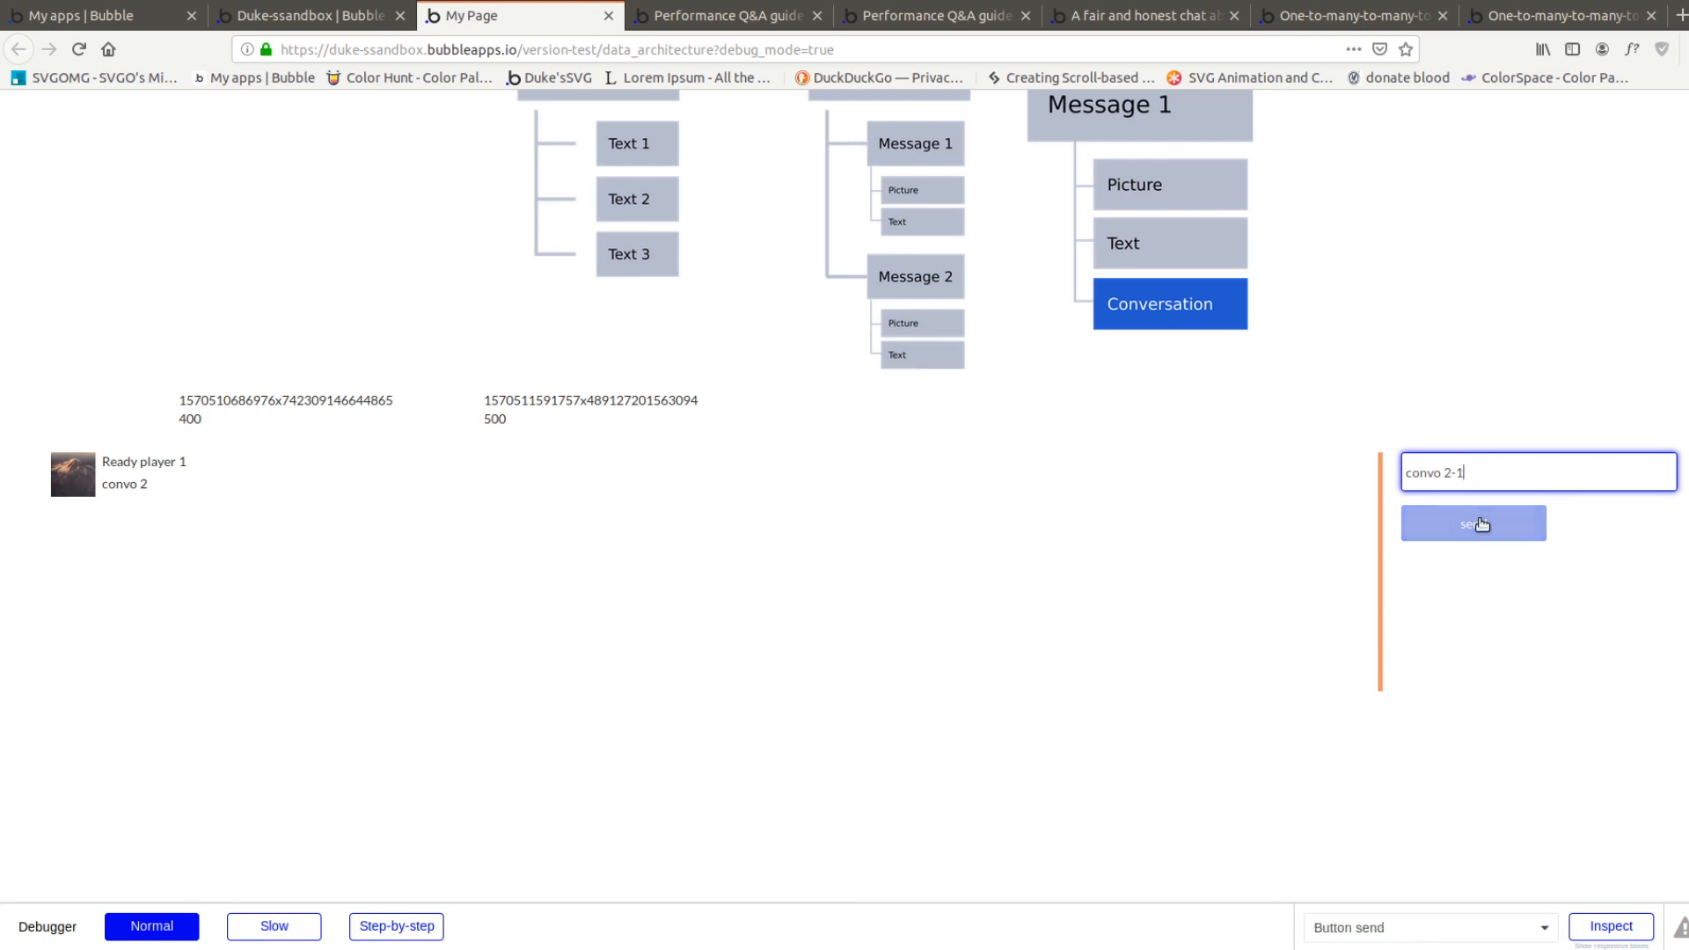
click(1478, 520)
click(1466, 472)
key(BackSpace)
text(2)
click(1519, 533)
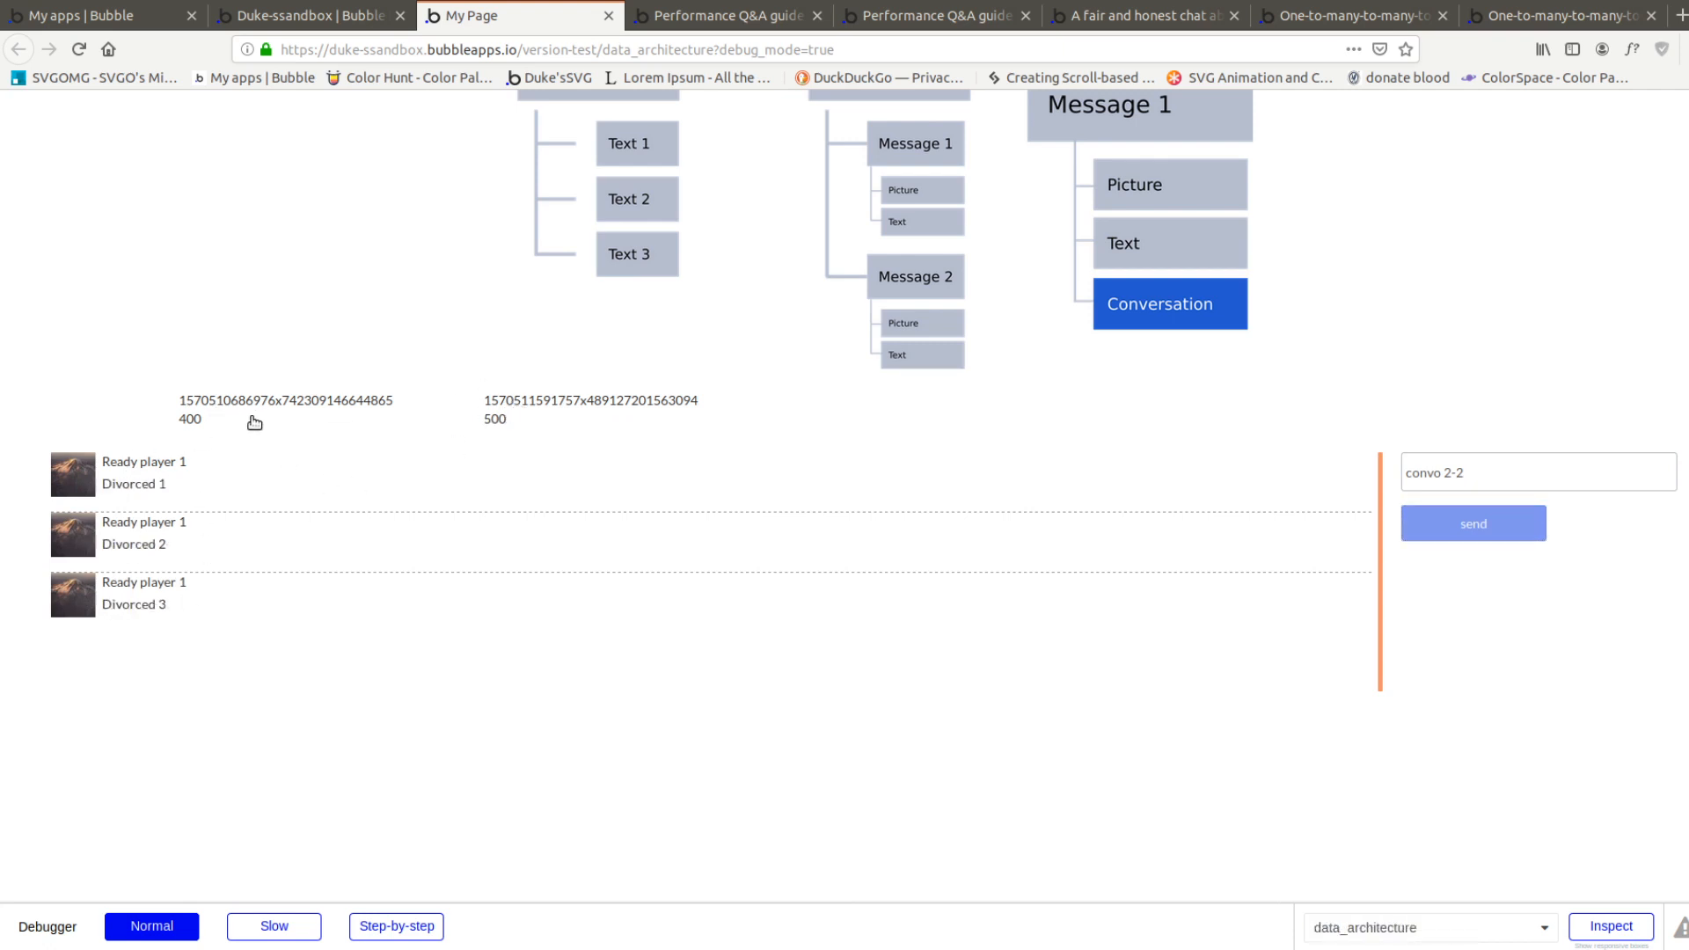
Compare the data structure diagrams above the messages, focusing on how method 3 links Message 1 to its Conversation
drag(281, 400, 641, 490)
scroll(922, 546, up, 3)
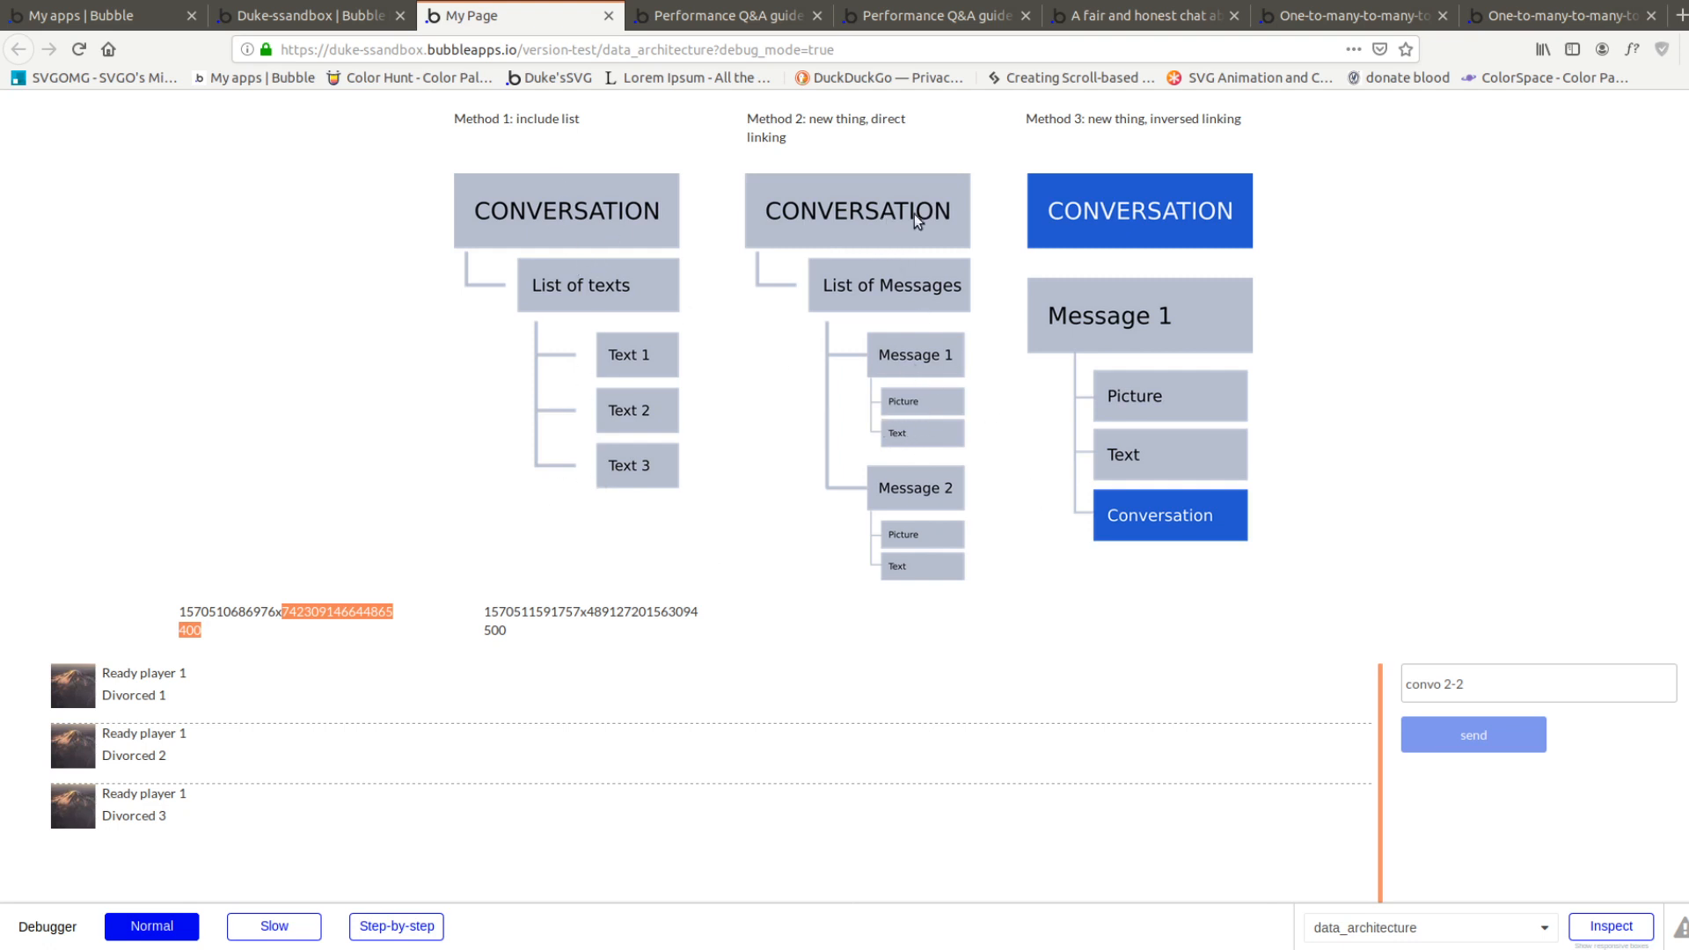
click(1198, 211)
click(1198, 211)
click(1184, 186)
click(1331, 223)
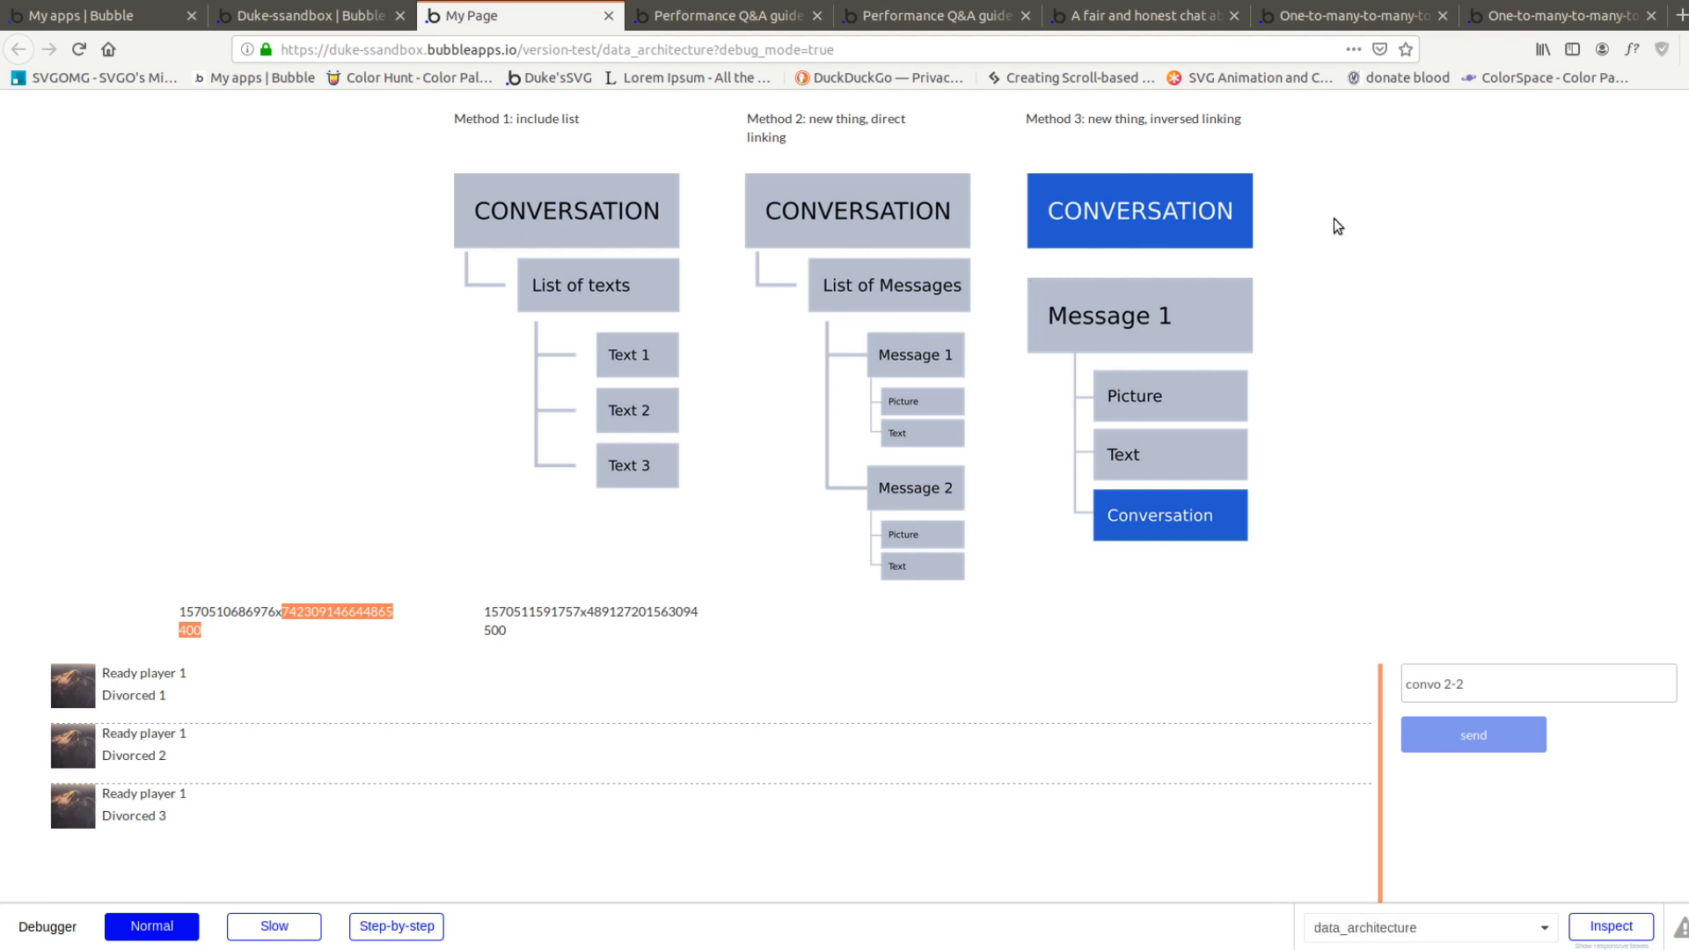
click(1140, 578)
click(1268, 564)
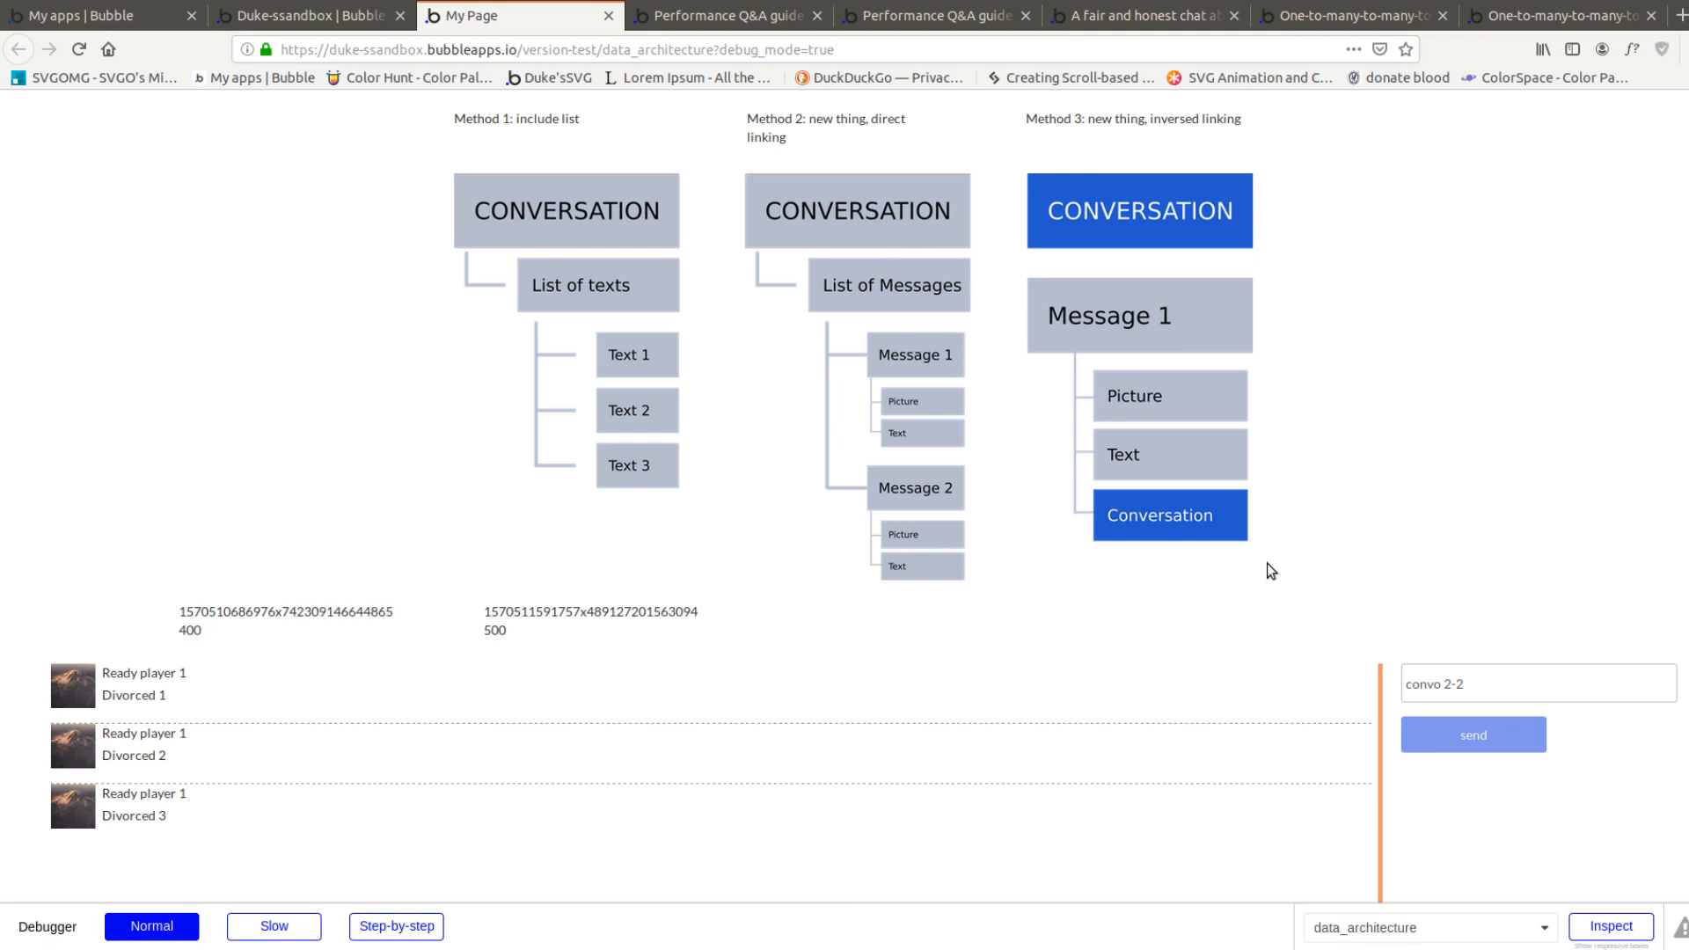